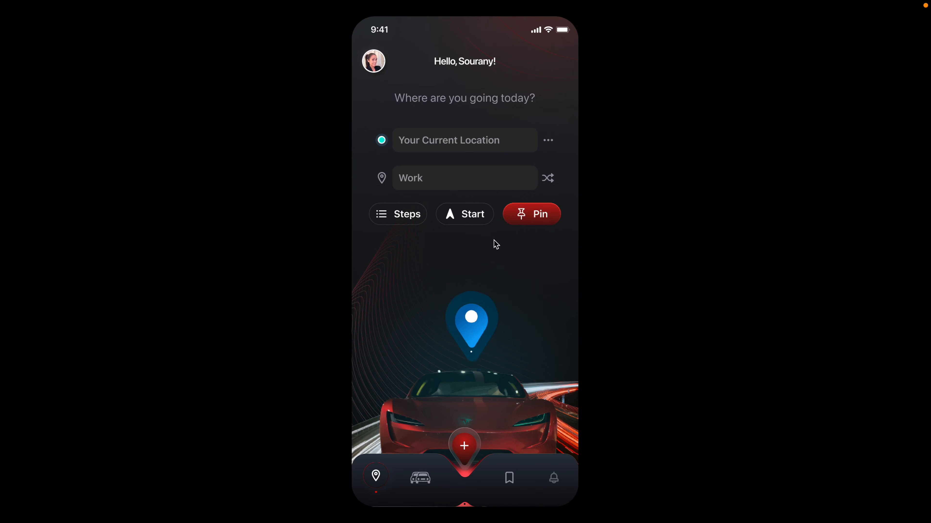
# Step: Preview the map app prototype by starting navigation, viewing the sound options, ending the route and returning to the home screen
pyautogui.click(466, 216)
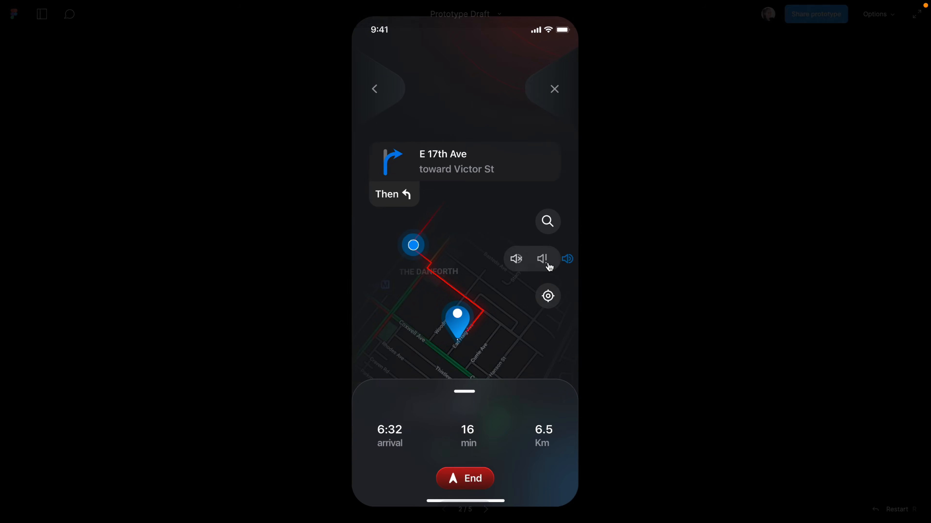
pyautogui.click(550, 263)
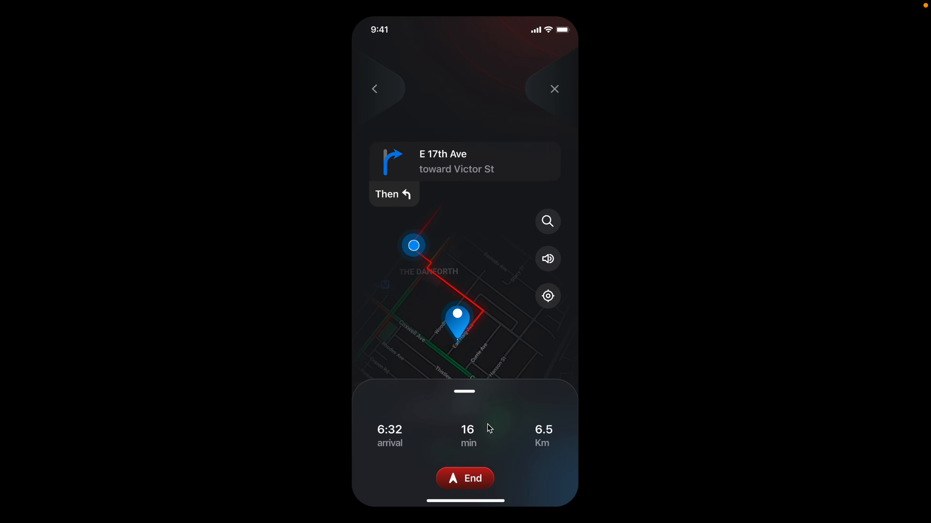
pyautogui.click(475, 482)
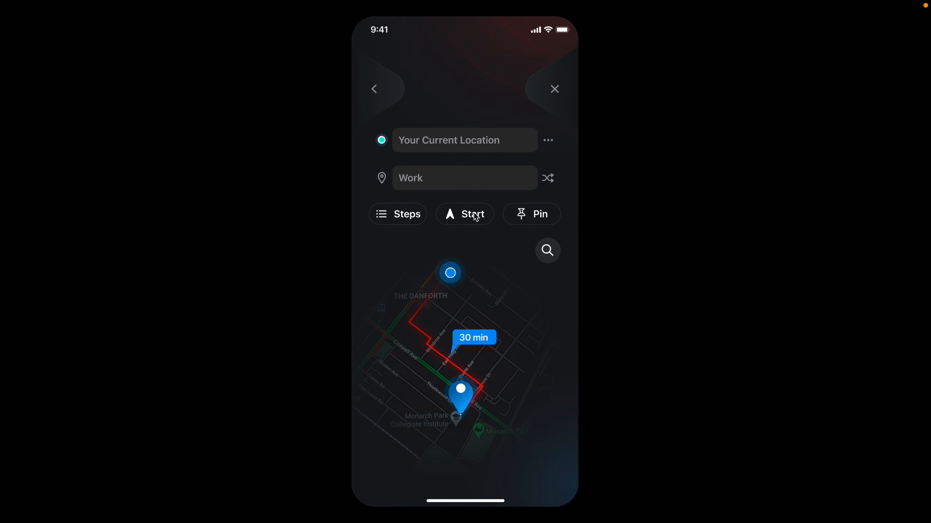
pyautogui.click(375, 90)
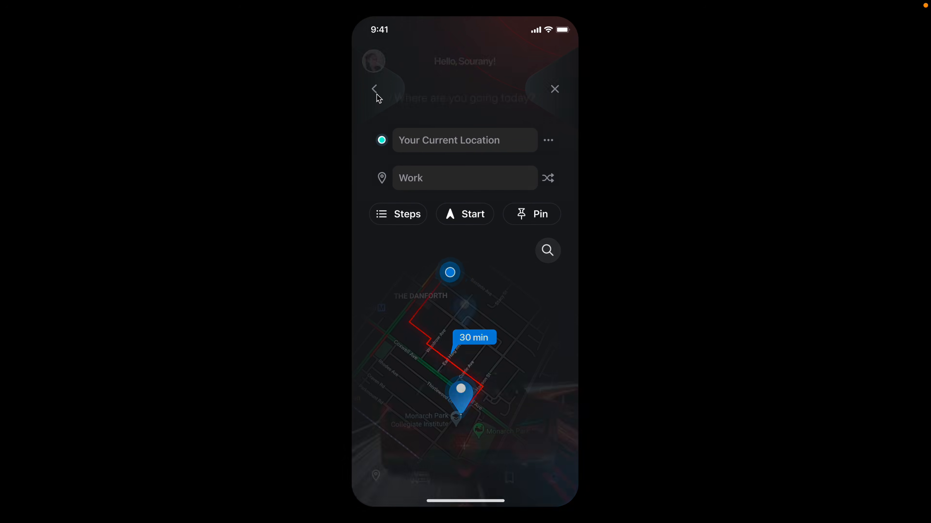
pyautogui.click(422, 219)
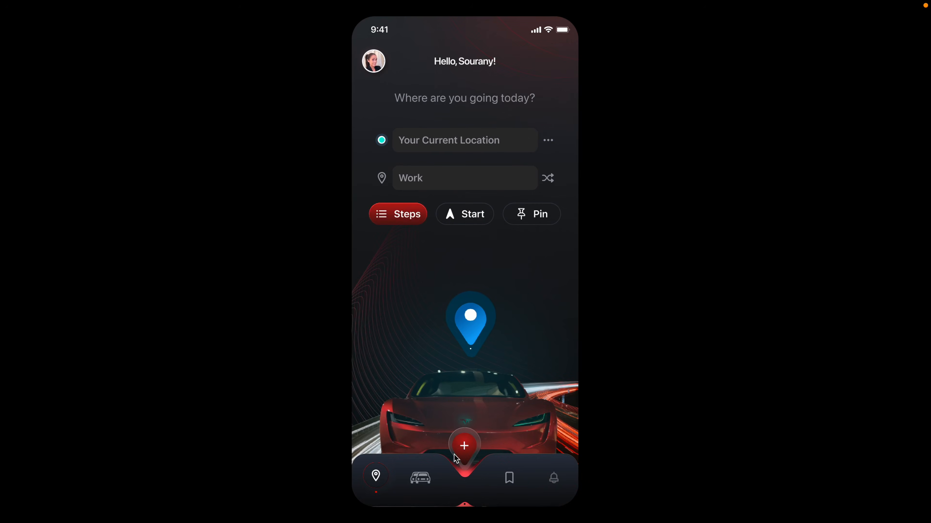
pyautogui.click(511, 480)
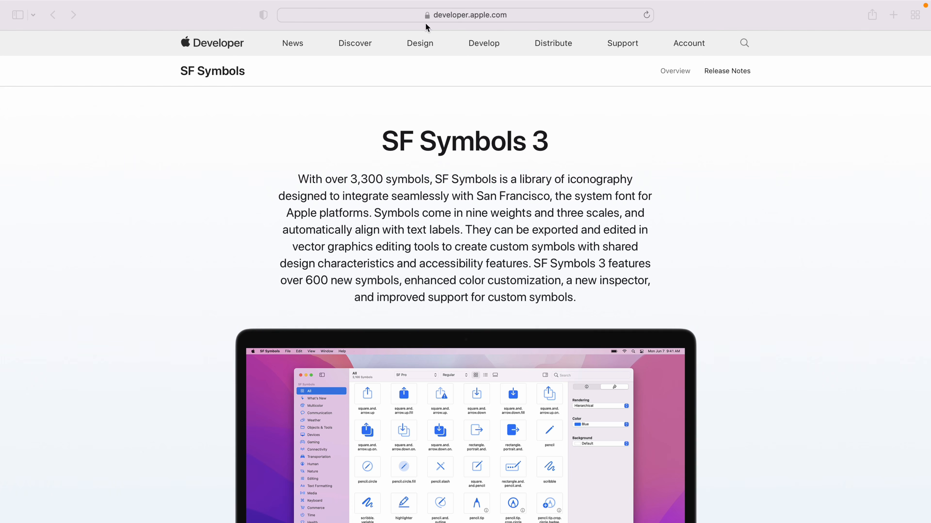
# Step: Switch from the SF Symbols web page to Figma Community and search the plugins for "icon"
pyautogui.click(489, 23)
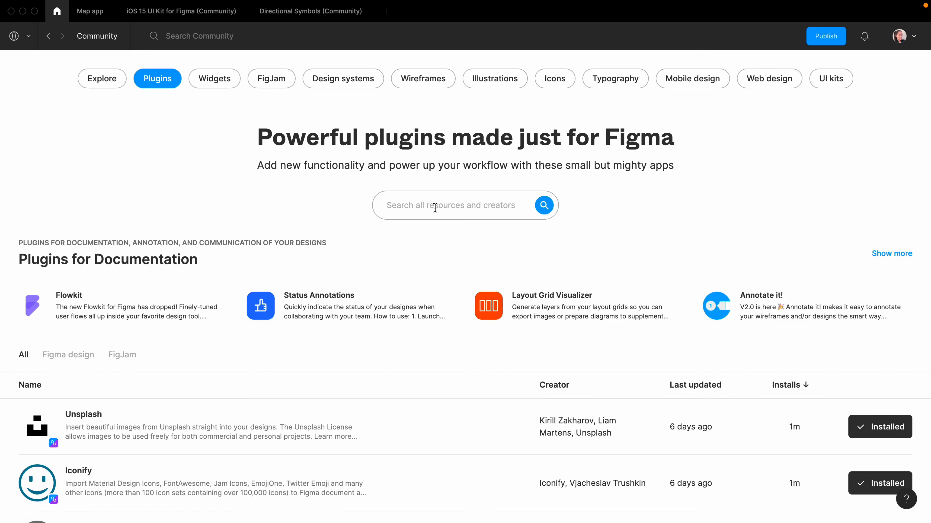
pyautogui.write('icon')
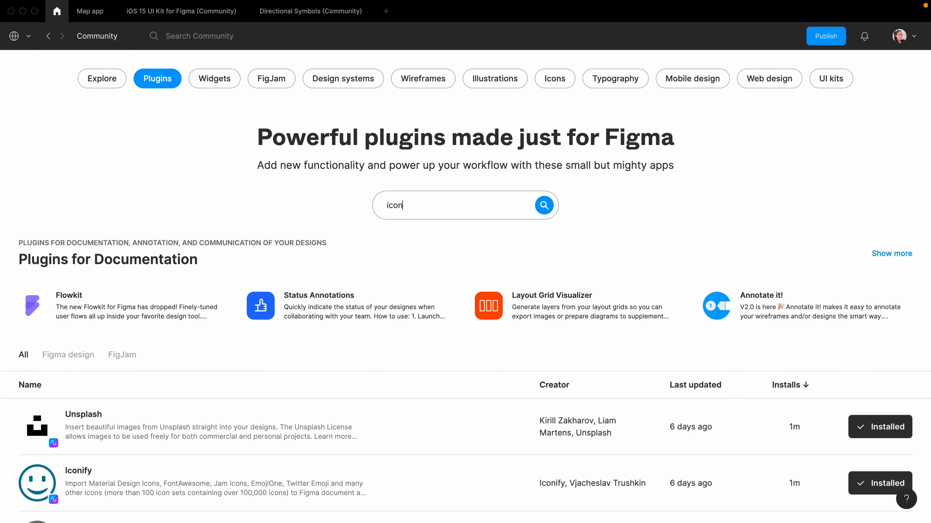
pyautogui.press('Return')
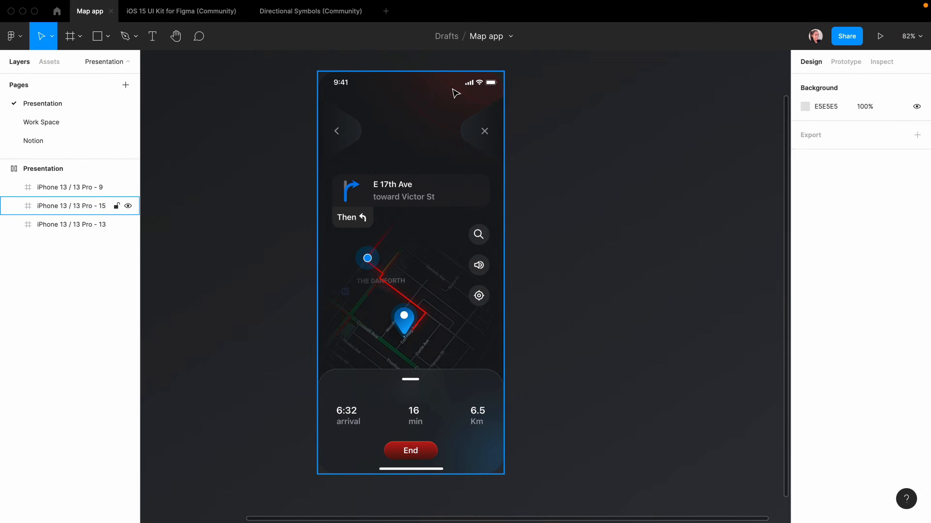
# Step: Add an iPhone 13 / 13 Pro frame beside the 2A2D32 and 030303 colour swatches on the Notion page
pyautogui.scroll(5, 415, 68)
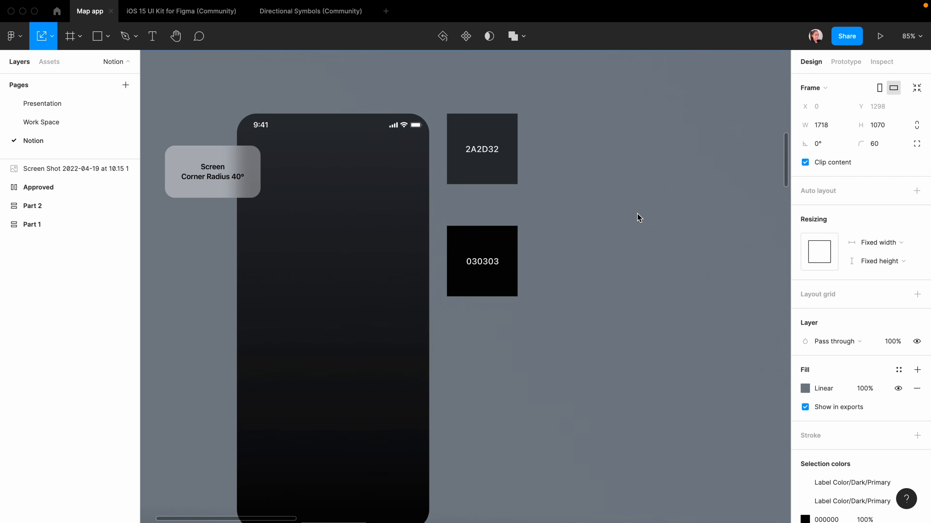
pyautogui.press('f')
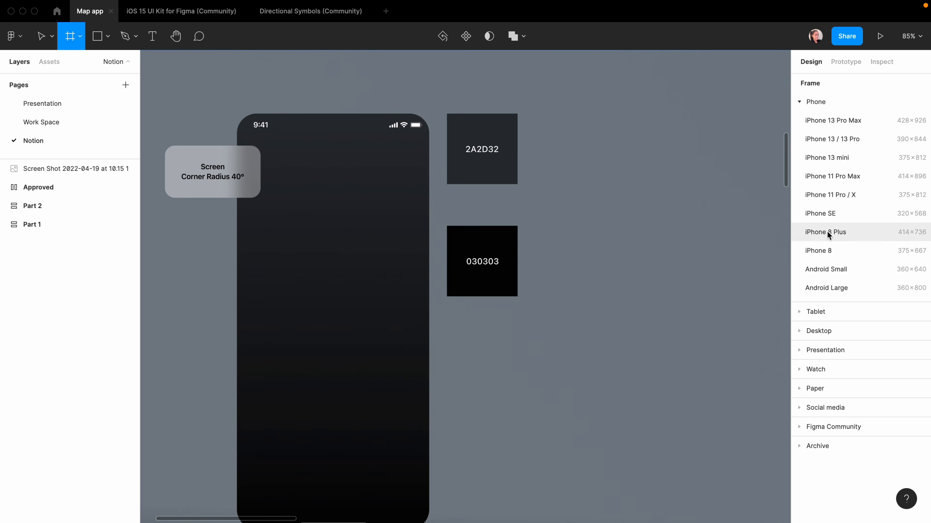
pyautogui.click(847, 139)
pyautogui.click(656, 240)
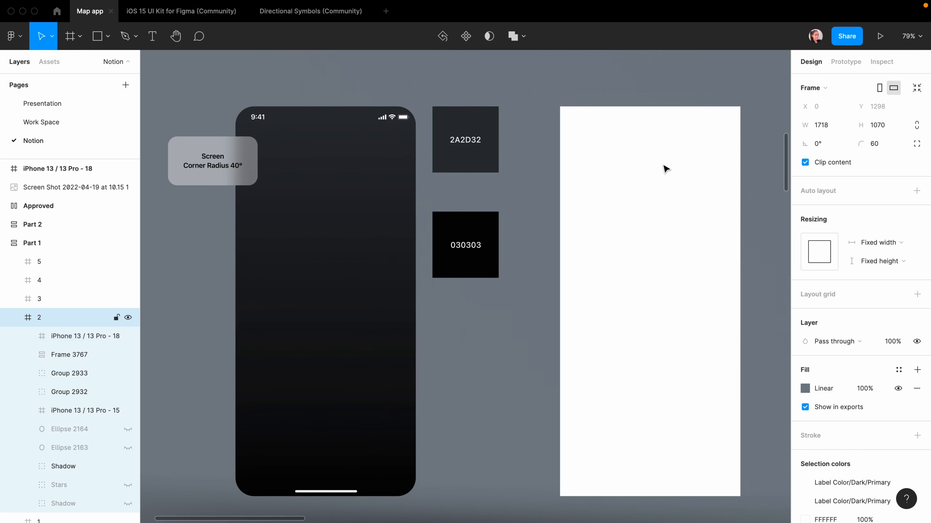
# Step: Set the corner radius of the new white iPhone frame to 40
pyautogui.click(661, 162)
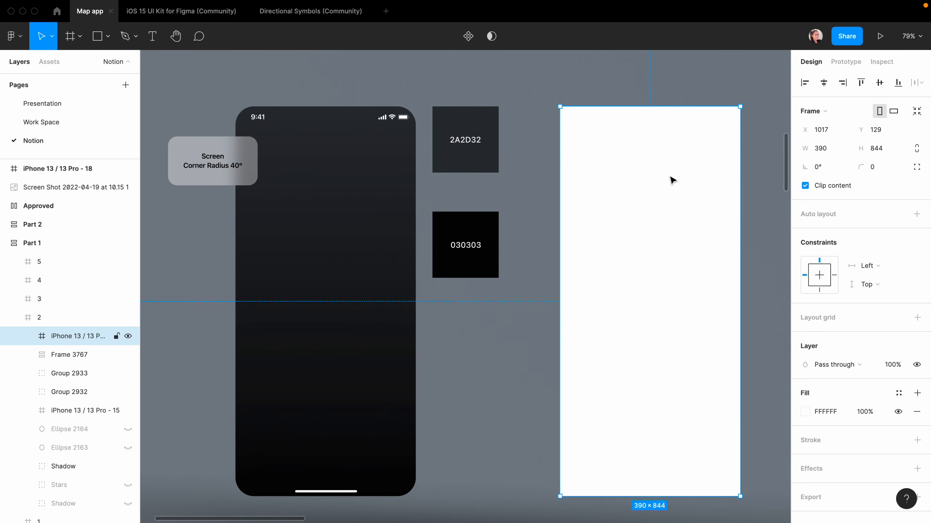
pyautogui.click(875, 168)
pyautogui.write('40')
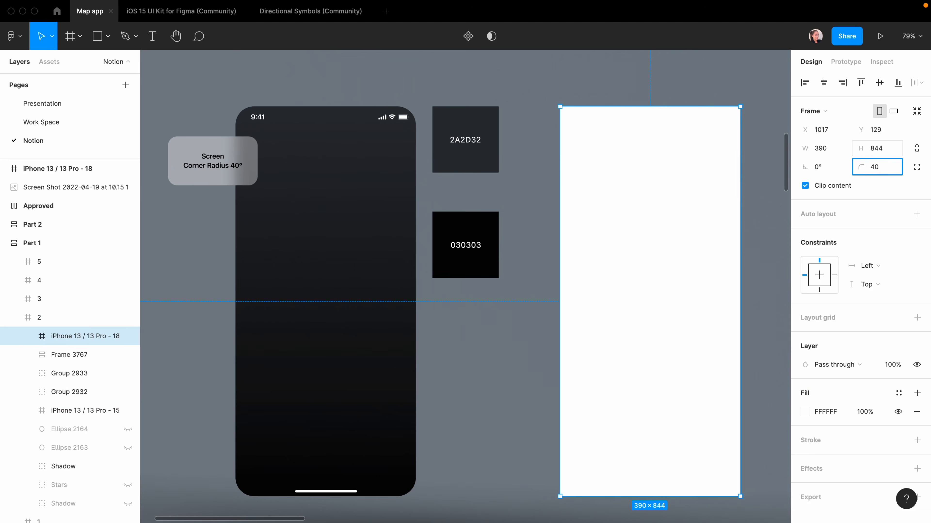
pyautogui.press('Return')
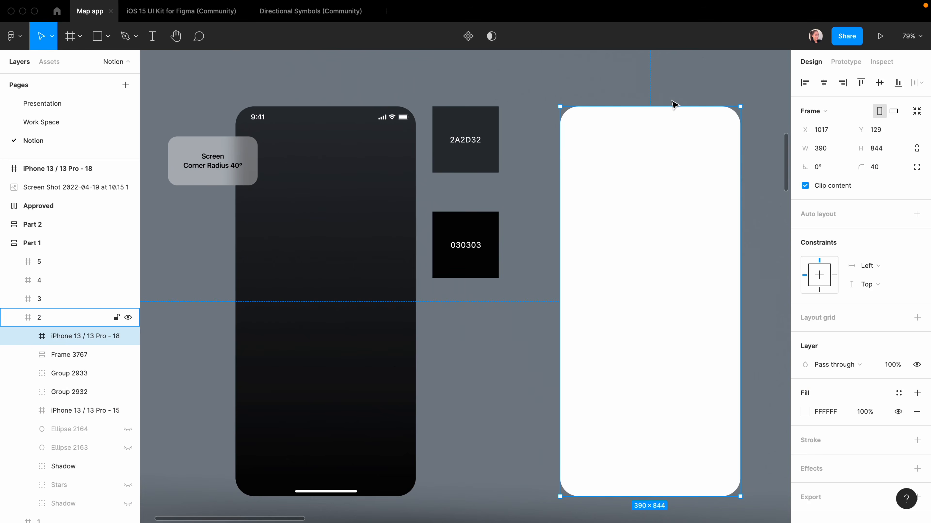
# Step: Give the new frame a linear gradient fill sampled from the 2A2D32 swatch to the 030303 swatch
pyautogui.click(805, 412)
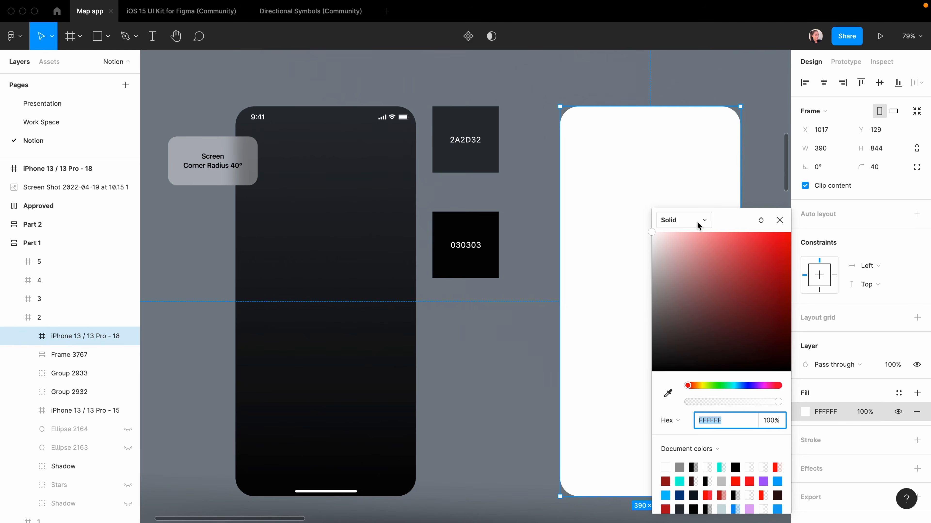
pyautogui.click(701, 223)
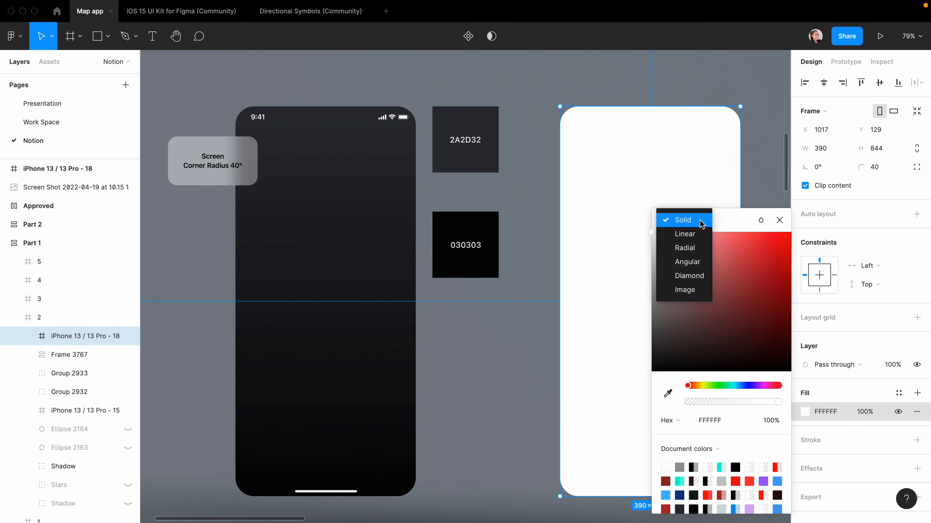
pyautogui.click(692, 239)
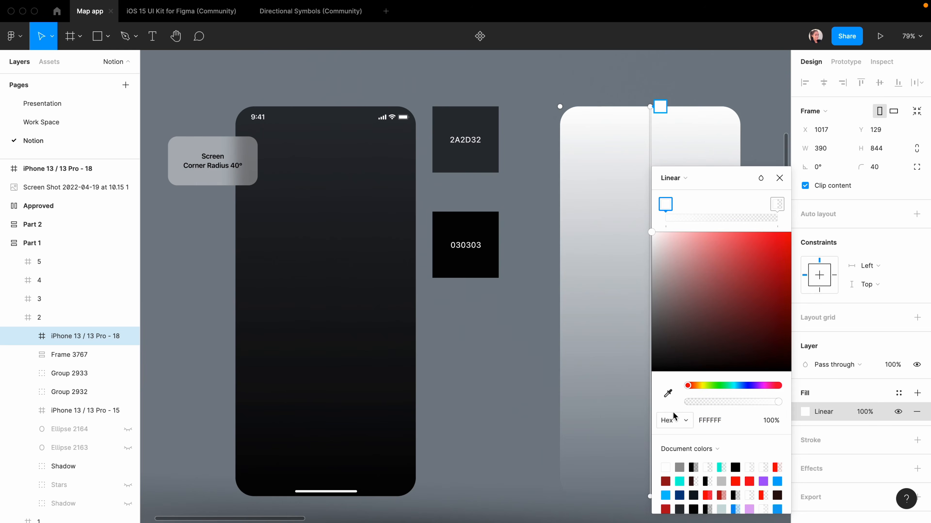
pyautogui.click(668, 394)
pyautogui.click(472, 124)
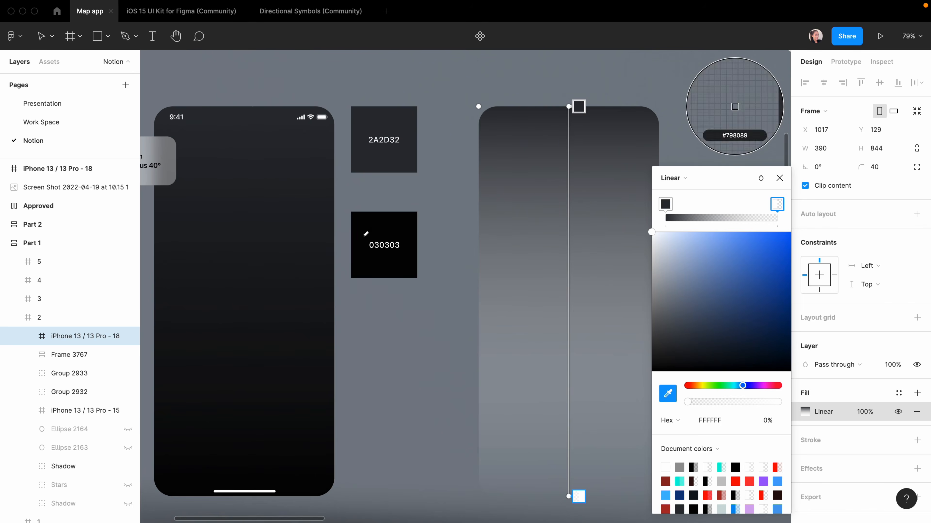
pyautogui.click(381, 228)
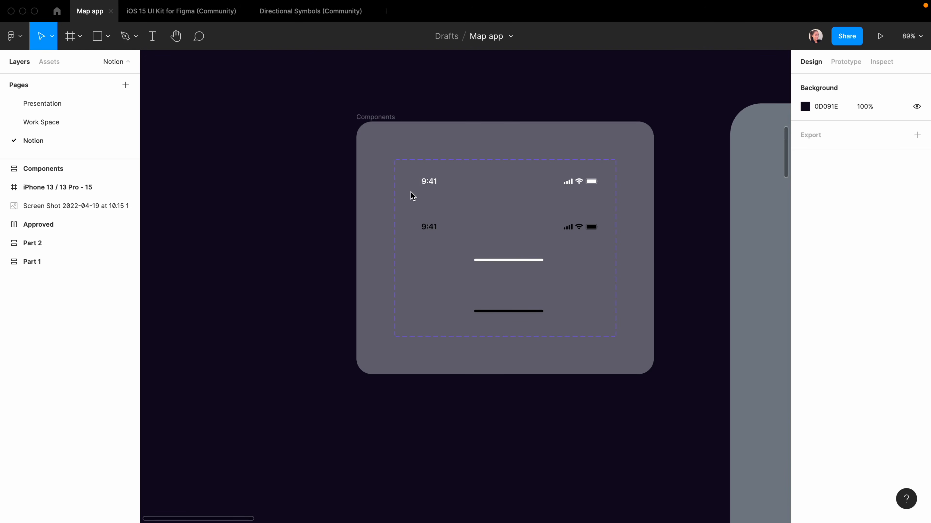
# Step: Look over the component boards in the iOS 15 UI Kit for Figma file
pyautogui.click(197, 14)
pyautogui.scroll(-5, 330, 293)
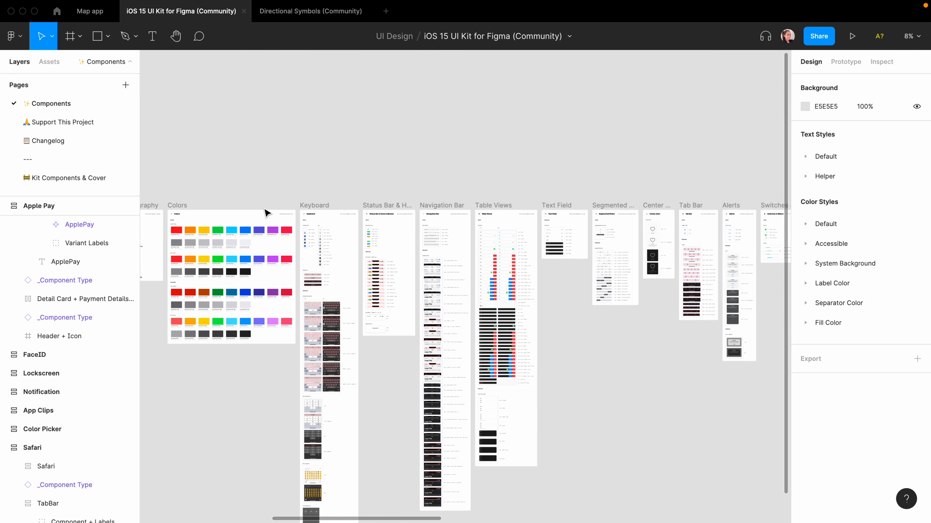
pyautogui.scroll(1, 490, 414)
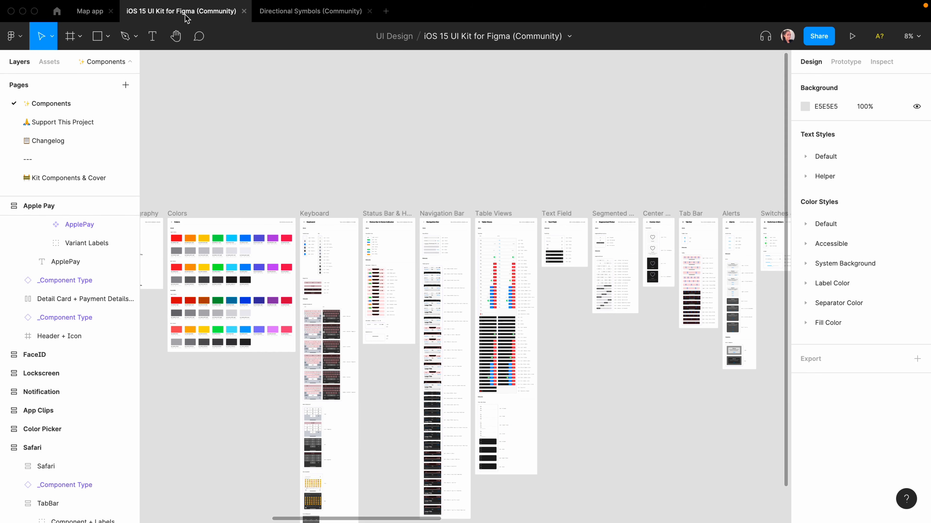
# Step: Back in the Map app file, copy the dark-mode status bar component into the new frame and align it to the top centre
pyautogui.hotkey('ctrl', 'shift', 'Tab')
pyautogui.click(439, 185)
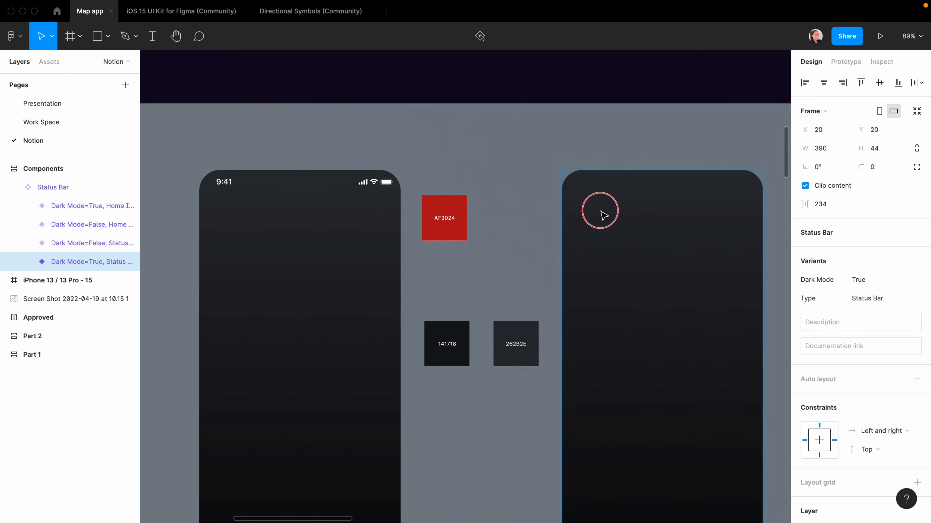
pyautogui.click(603, 215)
pyautogui.press('super+v')
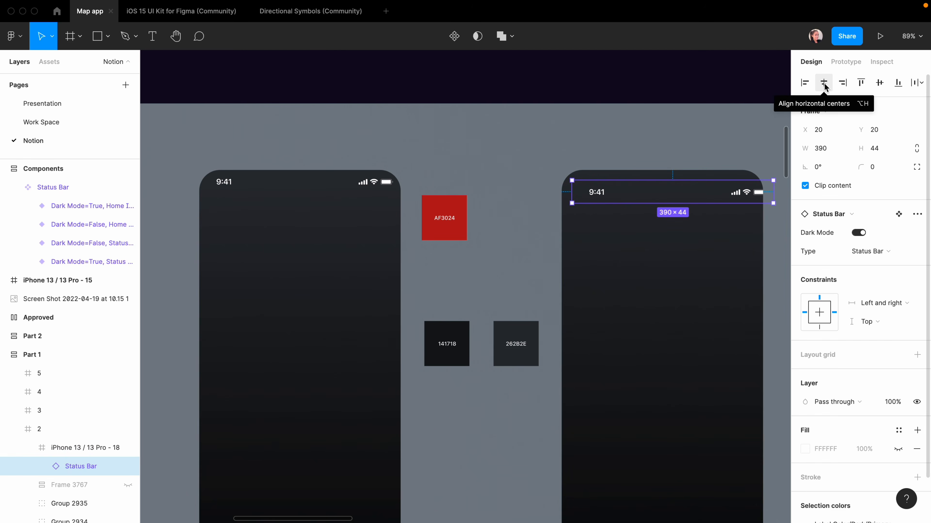
pyautogui.click(825, 86)
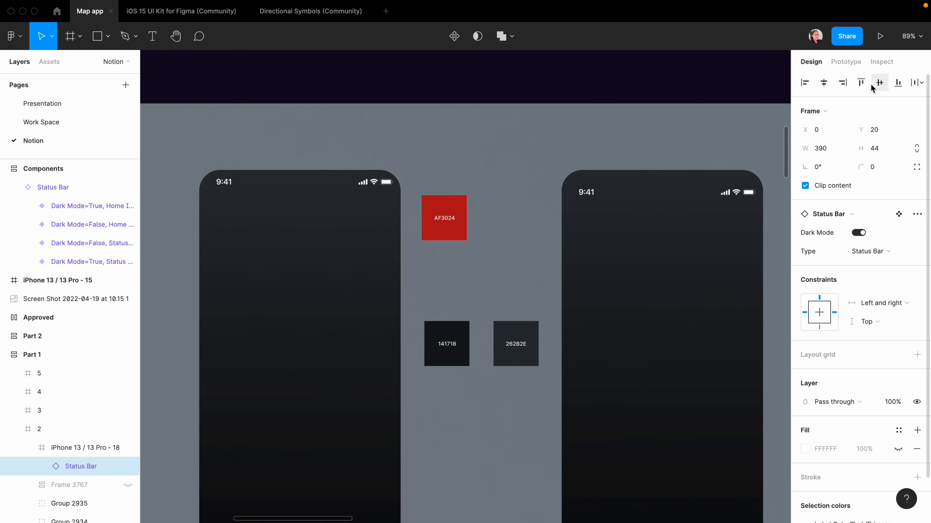
pyautogui.click(861, 84)
# Step: Paste a second status bar instance into the new frame and align it to the bottom centre
pyautogui.scroll(-3, 686, 214)
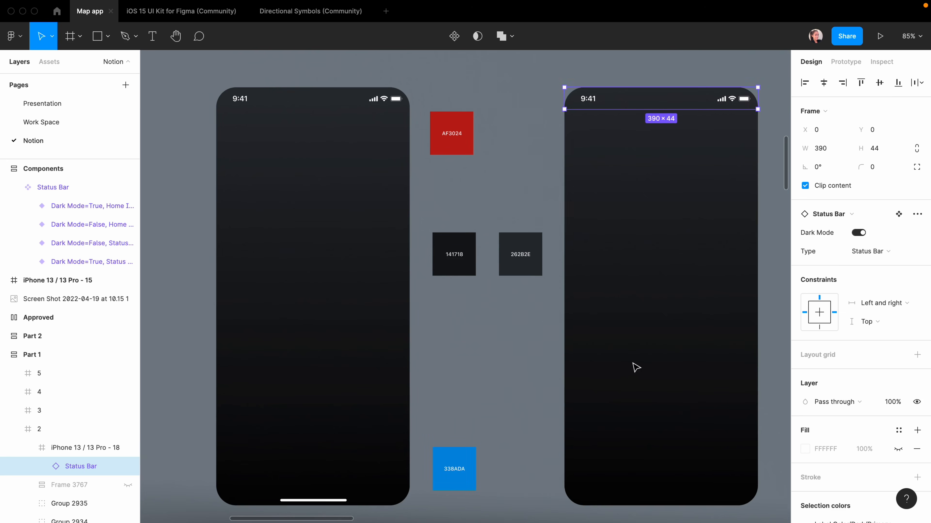
pyautogui.click(642, 504)
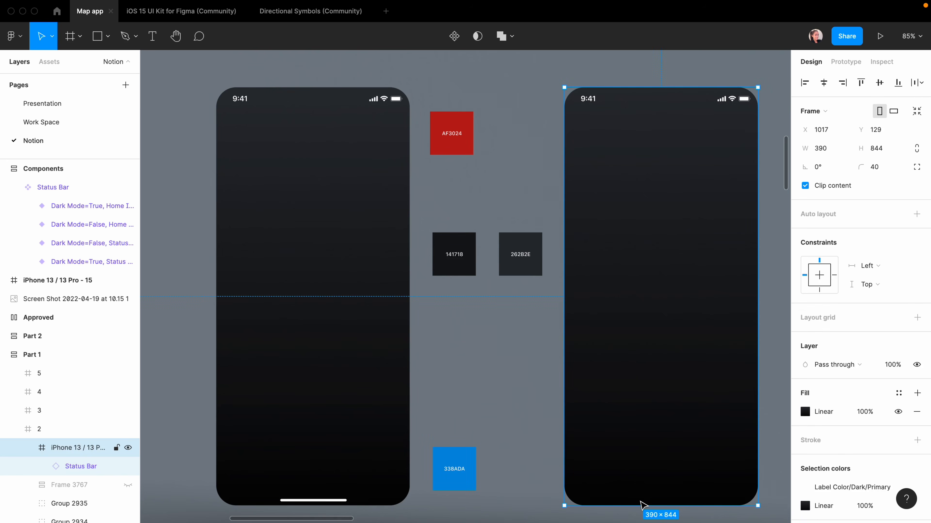
pyautogui.press('super+v')
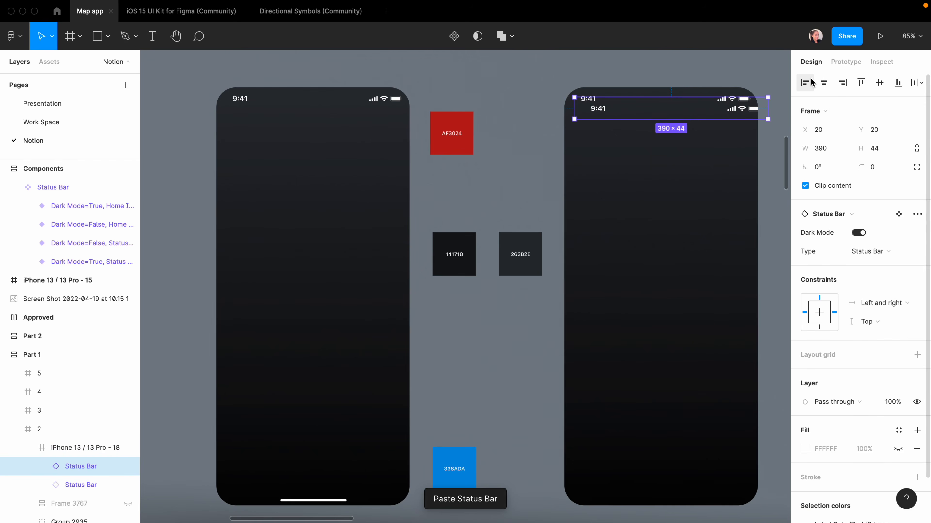
pyautogui.click(824, 85)
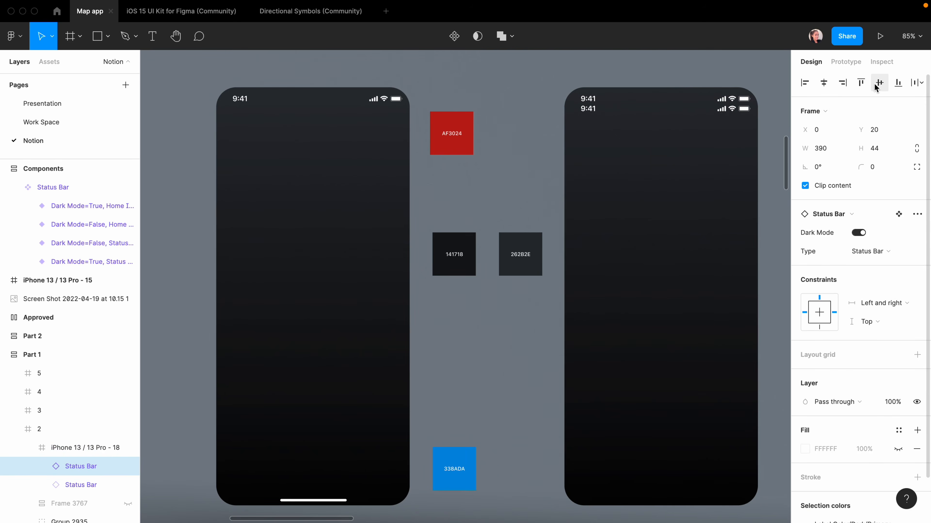
pyautogui.click(898, 84)
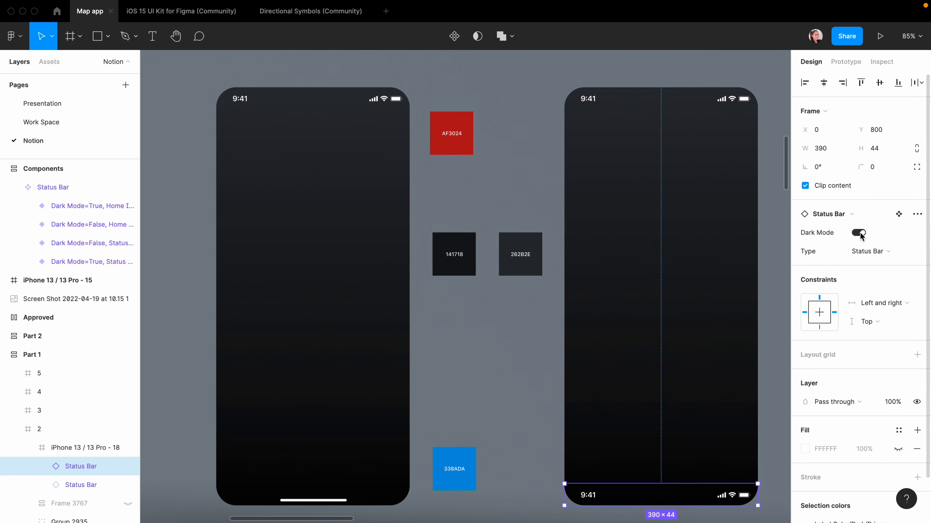
# Step: Change the lower status bar instance to the Home Indicator type with Dark Mode off, aligned to the frame's bottom edge
pyautogui.click(869, 251)
pyautogui.click(879, 264)
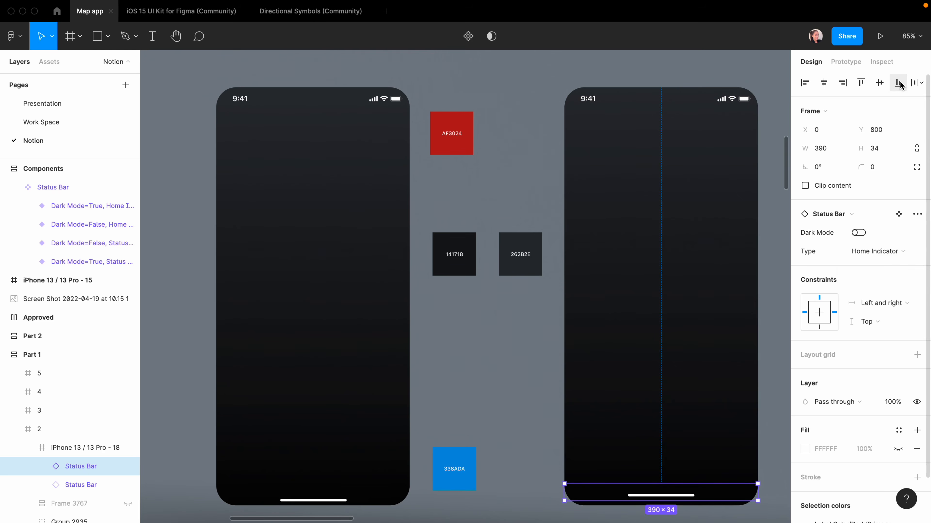
pyautogui.click(527, 439)
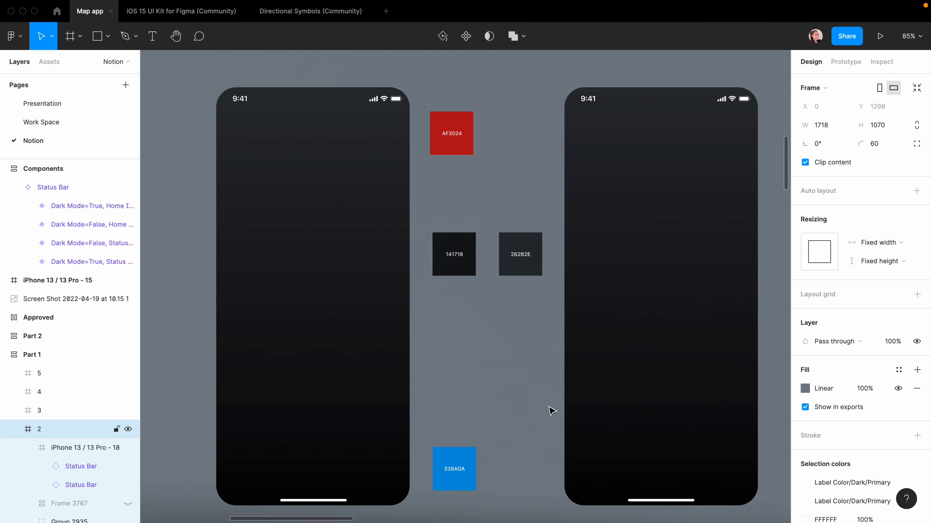
# Step: Draw an ellipse of about 410 × 288 overlapping the new frame's upper-right corner
pyautogui.hotkey('alt', 'l')
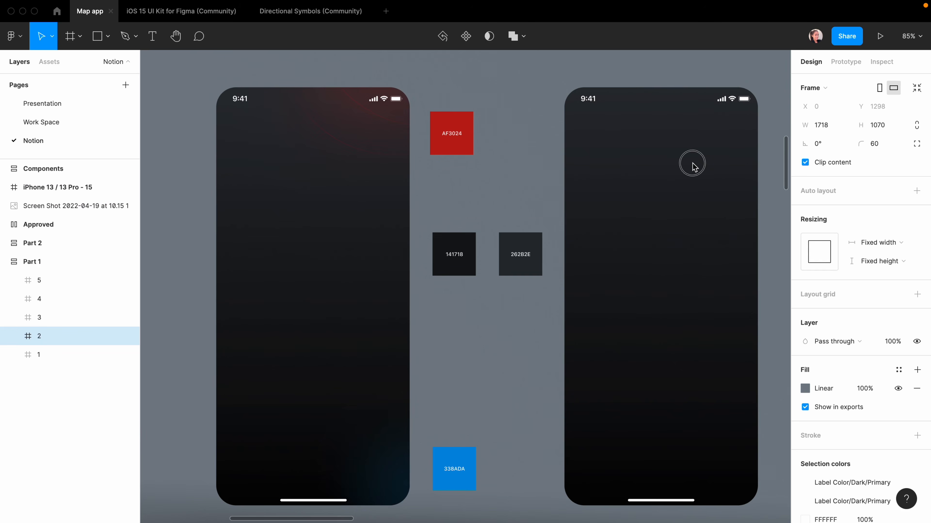
pyautogui.press('o')
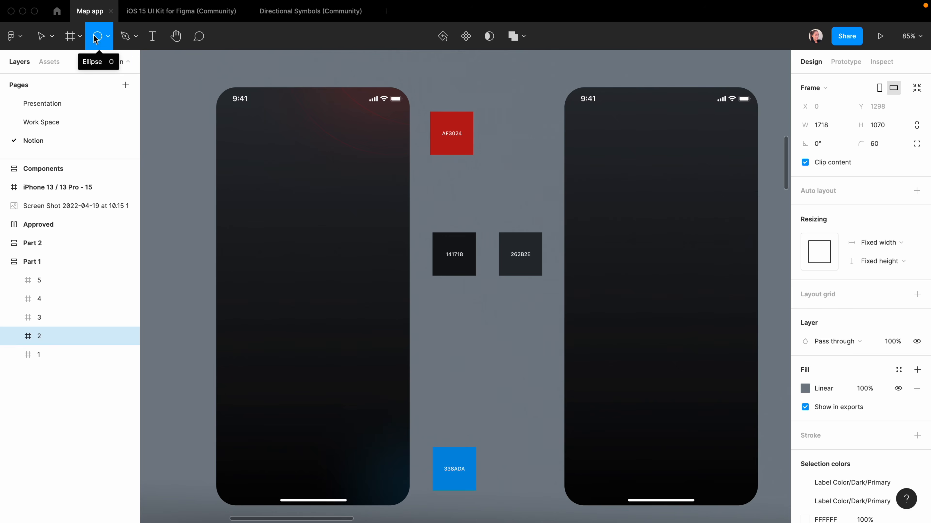
pyautogui.moveTo(678, 90); pyautogui.dragTo(786, 234)
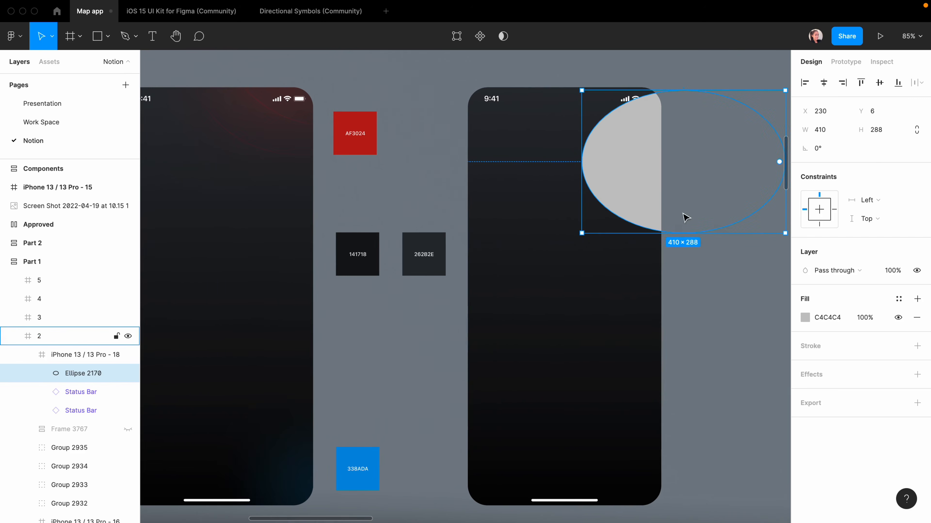
# Step: Set the new ellipse's size to 200 × 200
pyautogui.click(820, 130)
pyautogui.write('200')
pyautogui.click(880, 133)
pyautogui.write('200')
pyautogui.press('Return')
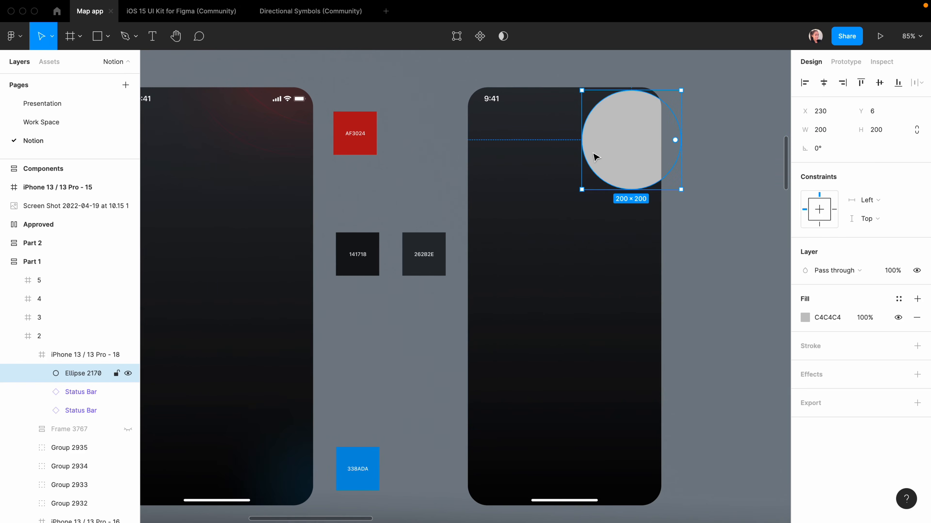
# Step: Move the 200 × 200 circle up past the frame's top edge, to Y -104
pyautogui.hotkey('shift', 'Up')
pyautogui.hotkey('shift', 'Up')
pyautogui.hotkey('shift', 'Up')
pyautogui.hotkey('shift', 'Up')
pyautogui.hotkey('shift', 'Up')
pyautogui.hotkey('shift', 'Up')
pyautogui.hotkey('shift', 'Up')
pyautogui.hotkey('shift', 'Up')
pyautogui.hotkey('shift', 'Up')
pyautogui.hotkey('shift', 'Up')
pyautogui.hotkey('shift', 'Up')
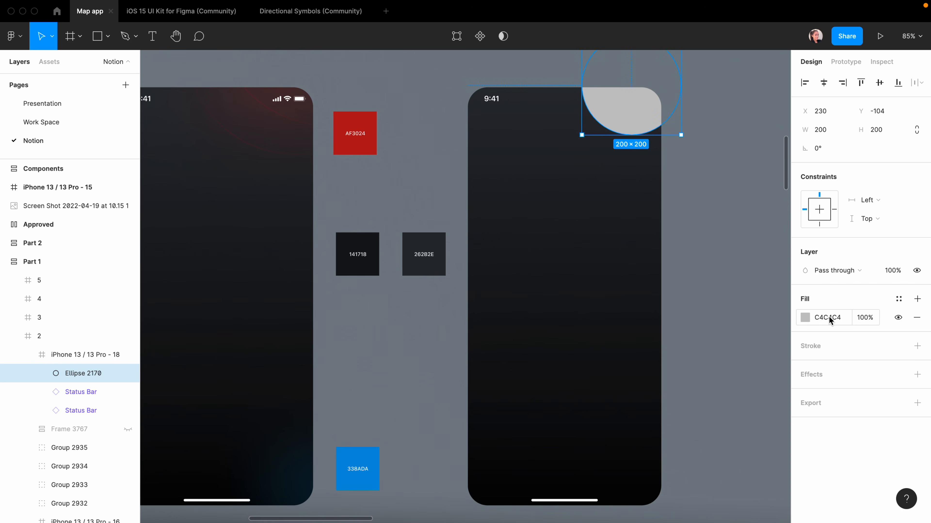
# Step: Fill the circle with the red AF3024 sampled from the swatch, at 40% opacity
pyautogui.click(820, 317)
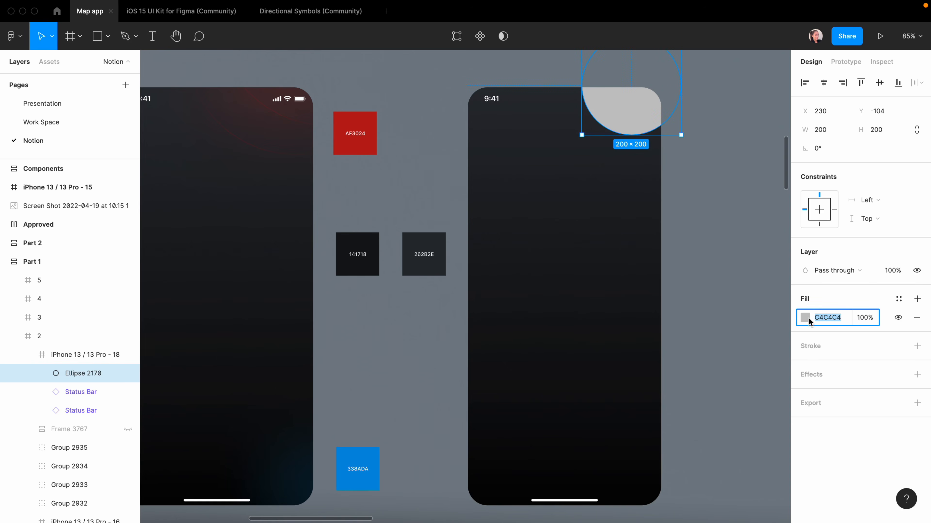
pyautogui.click(805, 318)
pyautogui.click(667, 393)
pyautogui.click(355, 128)
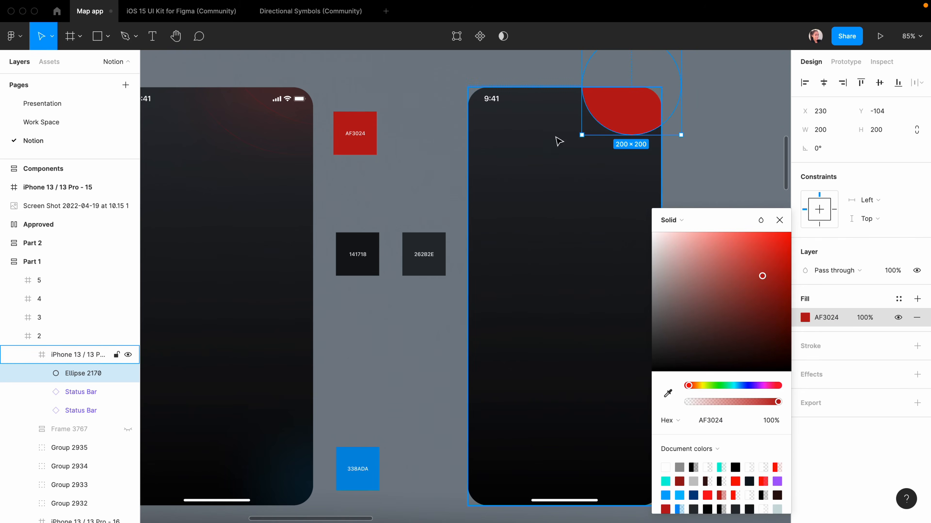
pyautogui.click(779, 221)
pyautogui.click(863, 319)
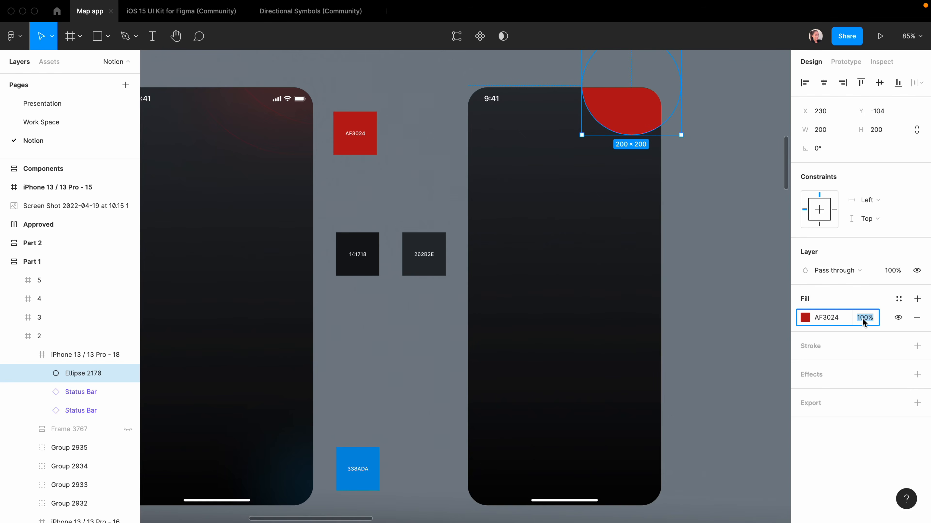
pyautogui.write('40')
pyautogui.press('Return')
# Step: Add a layer blur of 200 to the red circle
pyautogui.click(917, 374)
pyautogui.click(837, 393)
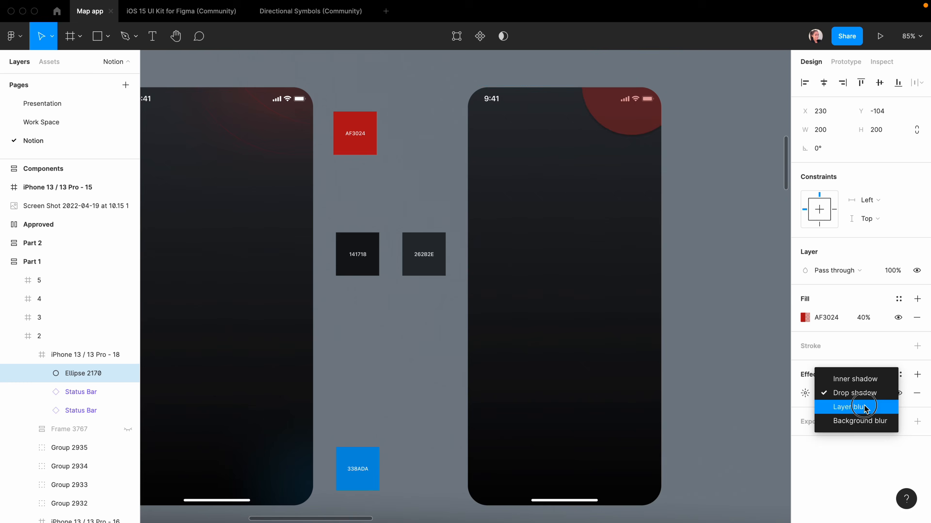
pyautogui.click(864, 410)
pyautogui.click(805, 393)
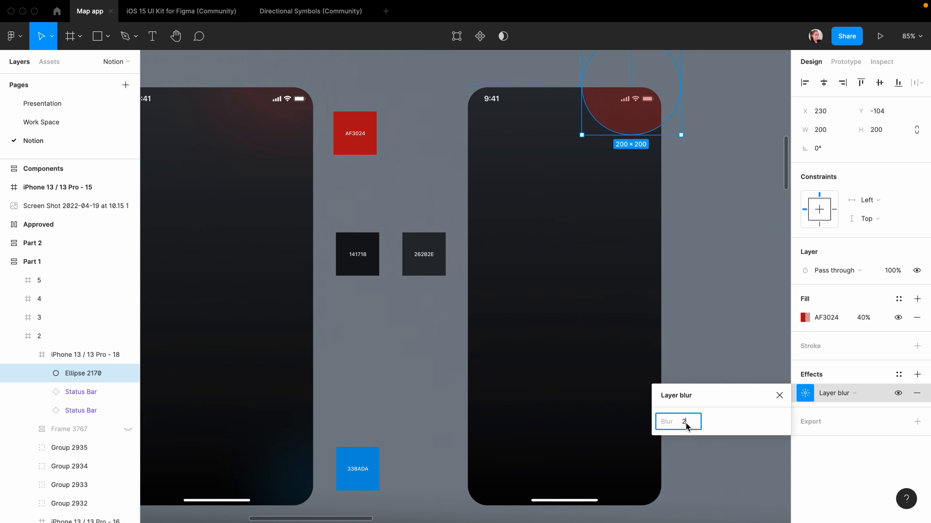
pyautogui.write('00')
pyautogui.press('Return')
pyautogui.click(779, 395)
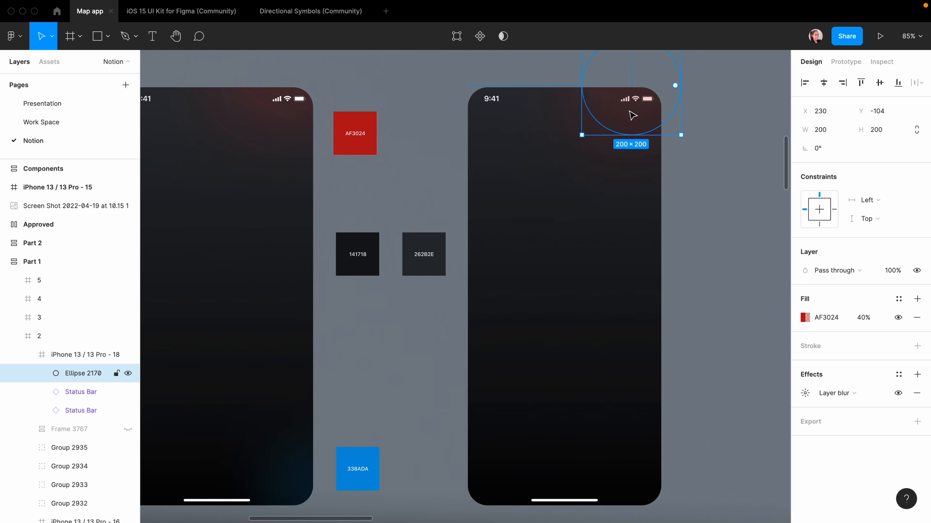
# Step: Duplicate the red glow circle into the frame's lower-right corner and fill the copy with the swatch blue 338ADA at 40% opacity
pyautogui.moveTo(632, 116); pyautogui.dragTo(641, 472)
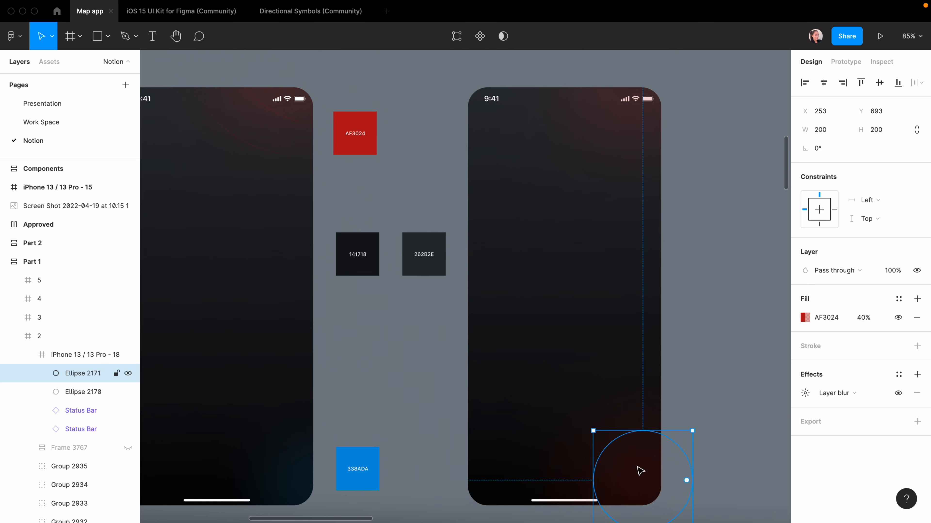
pyautogui.click(805, 318)
pyautogui.click(668, 393)
pyautogui.click(358, 469)
pyautogui.click(865, 318)
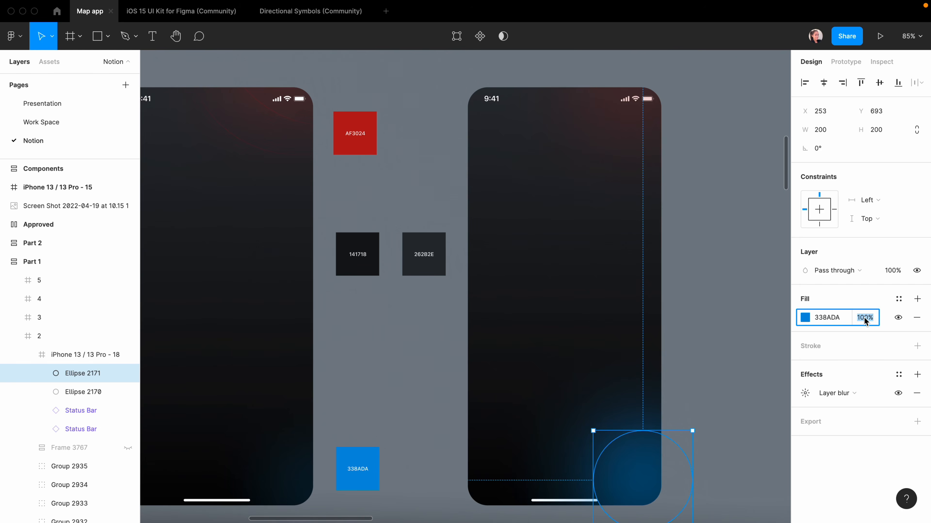
pyautogui.write('40')
pyautogui.press('Return')
pyautogui.moveTo(627, 461); pyautogui.dragTo(634, 480)
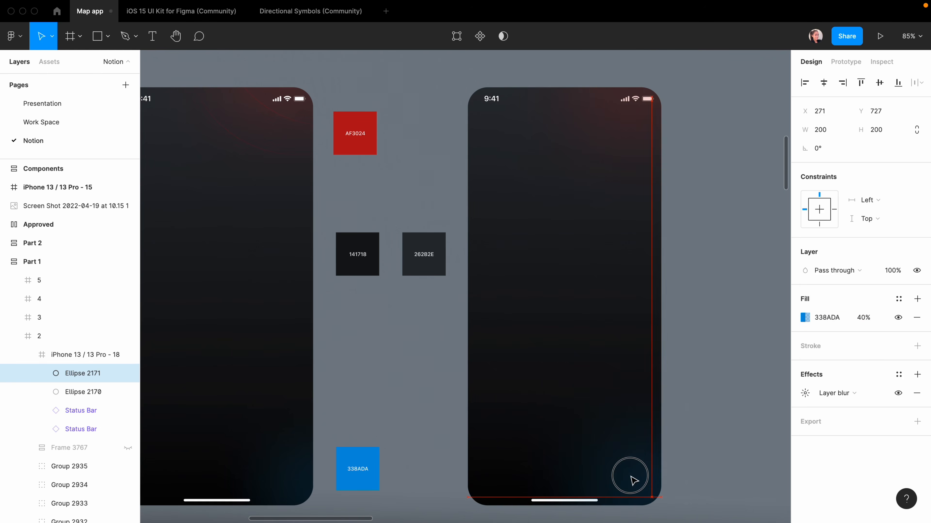
pyautogui.press('Escape')
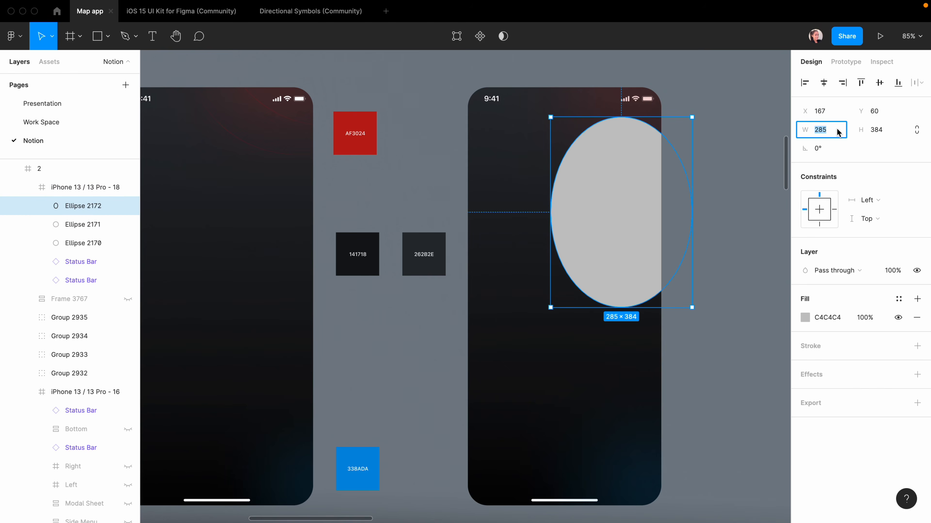
# Step: Set the new grey ellipse's size to 300 × 300
pyautogui.write('300')
pyautogui.click(889, 130)
pyautogui.write('300')
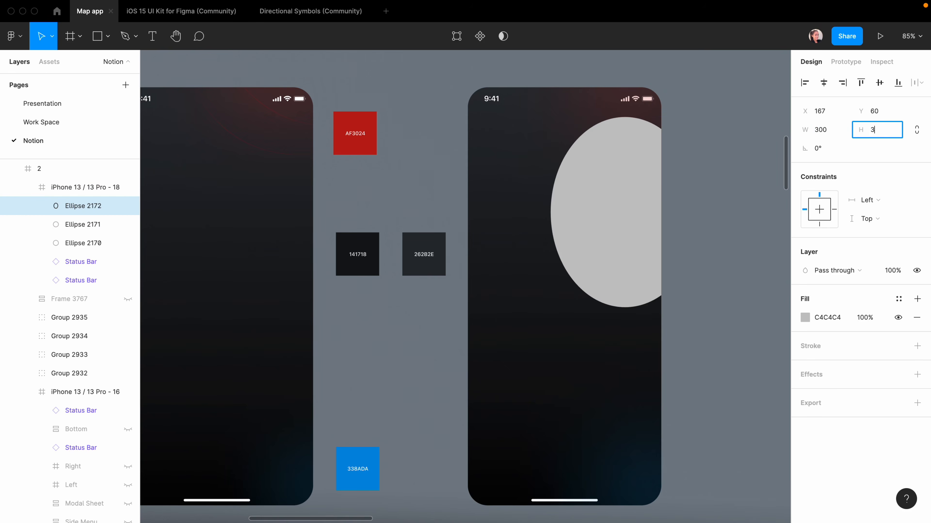
pyautogui.press('Return')
# Step: Replace the 300 × 300 circle's grey fill with a 1 px inside stroke in red FF0000
pyautogui.click(916, 347)
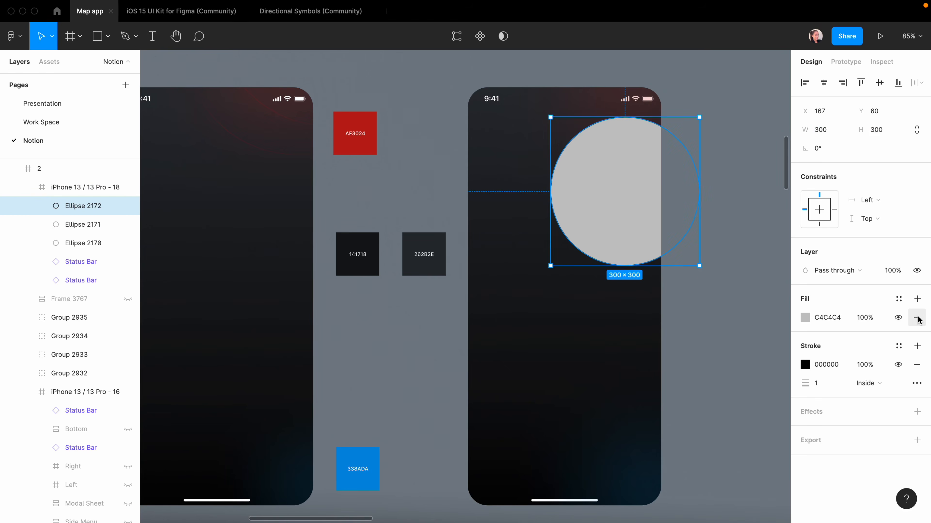
pyautogui.click(917, 317)
pyautogui.click(805, 346)
pyautogui.moveTo(771, 264); pyautogui.dragTo(863, 217)
# Step: Move the red outlined circle over the frame's upper-right corner, at about X 230, Y -154, and set its stroke opacity to 30%
pyautogui.moveTo(615, 253); pyautogui.dragTo(646, 147)
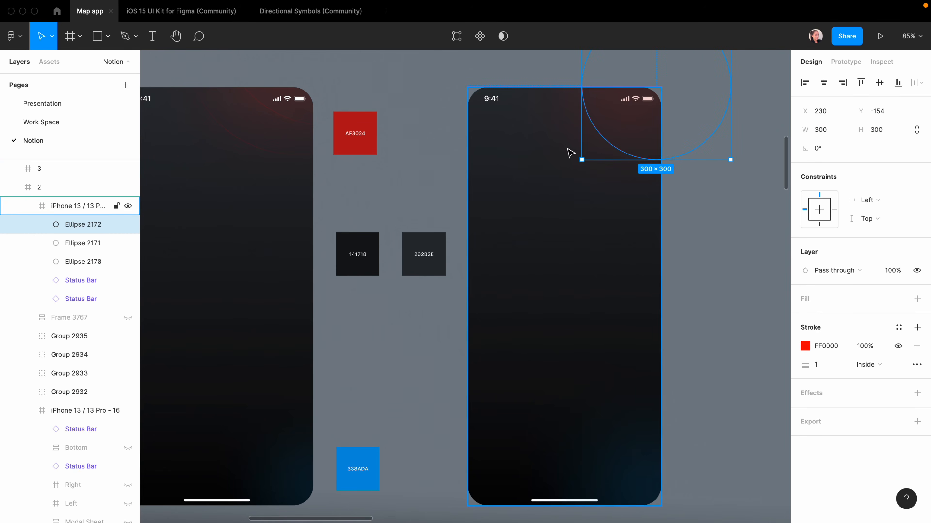
pyautogui.click(864, 346)
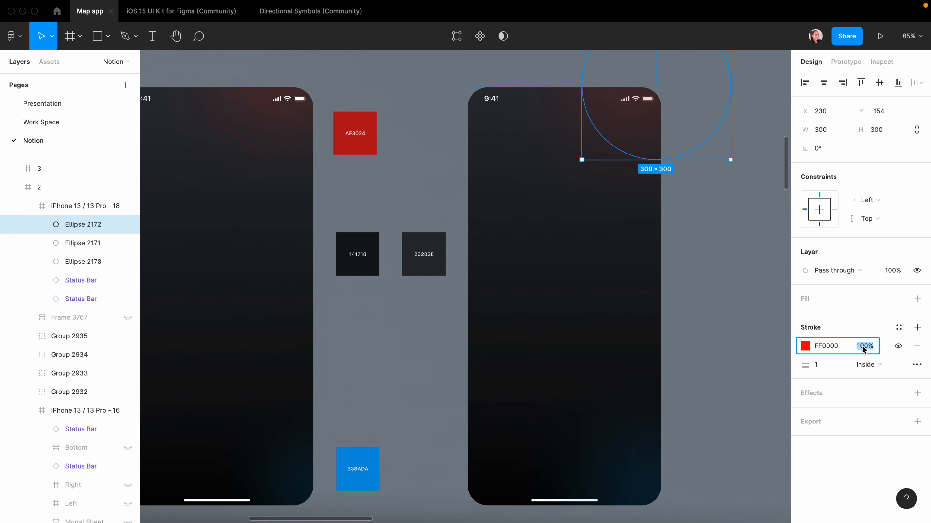
pyautogui.write('30')
pyautogui.press('Return')
pyautogui.click(751, 302)
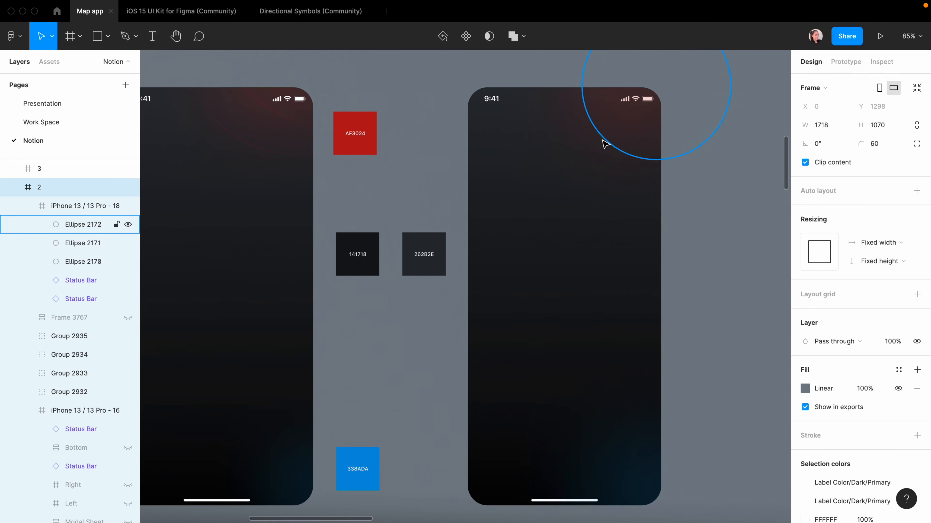
# Step: Duplicate the red ring, placing the copy down and to the left at about X 159, Y -95
pyautogui.click(605, 144)
pyautogui.moveTo(609, 141); pyautogui.dragTo(577, 170)
pyautogui.click(577, 171)
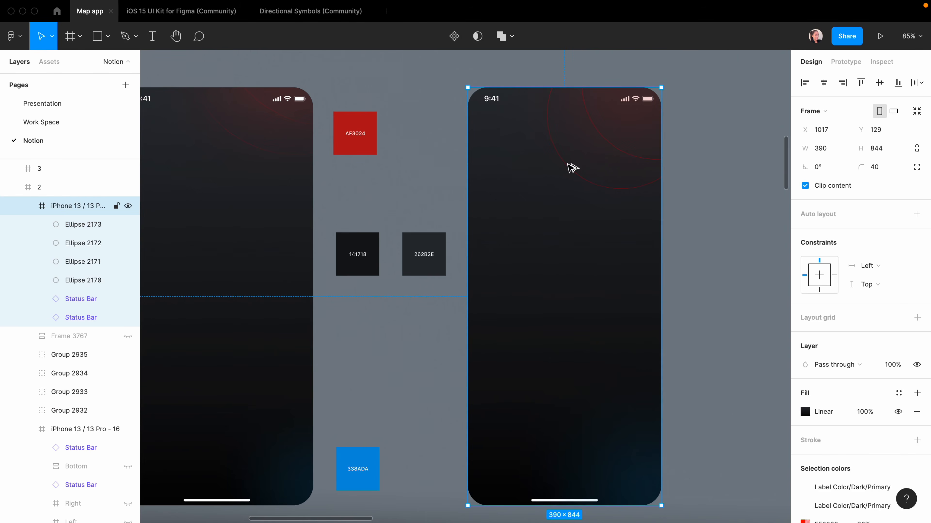
# Step: Scale up the duplicated red ring proportionally and reposition it around the frame's upper-right corner
pyautogui.click(573, 171)
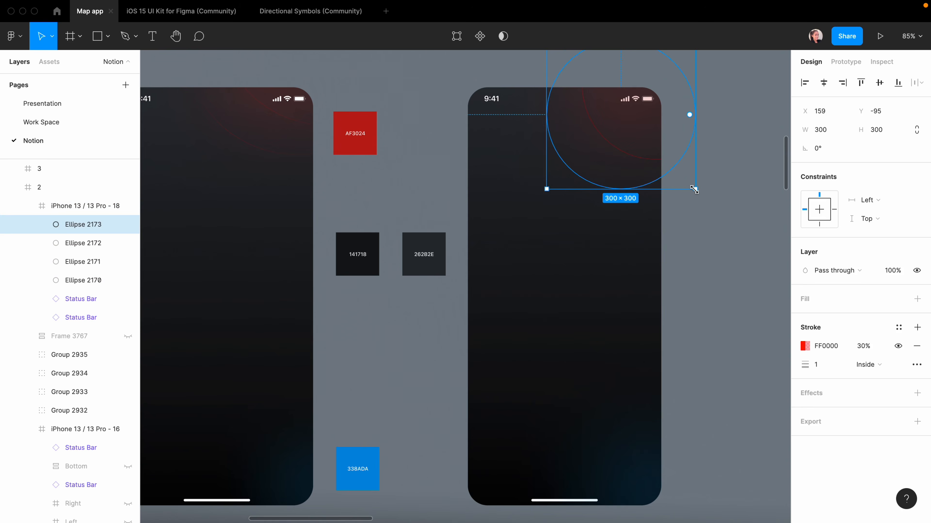
pyautogui.press('k')
pyautogui.moveTo(693, 190); pyautogui.dragTo(740, 233)
pyautogui.moveTo(625, 230); pyautogui.dragTo(595, 155)
pyautogui.click(745, 316)
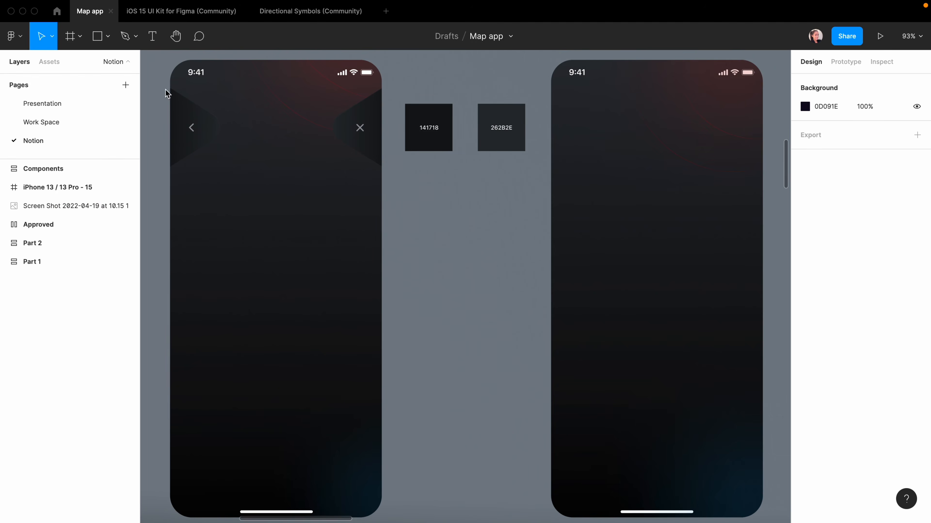
# Step: Draw a triangle polygon of about 131 × 153 against the new frame's left edge, below the status bar
pyautogui.click(97, 36)
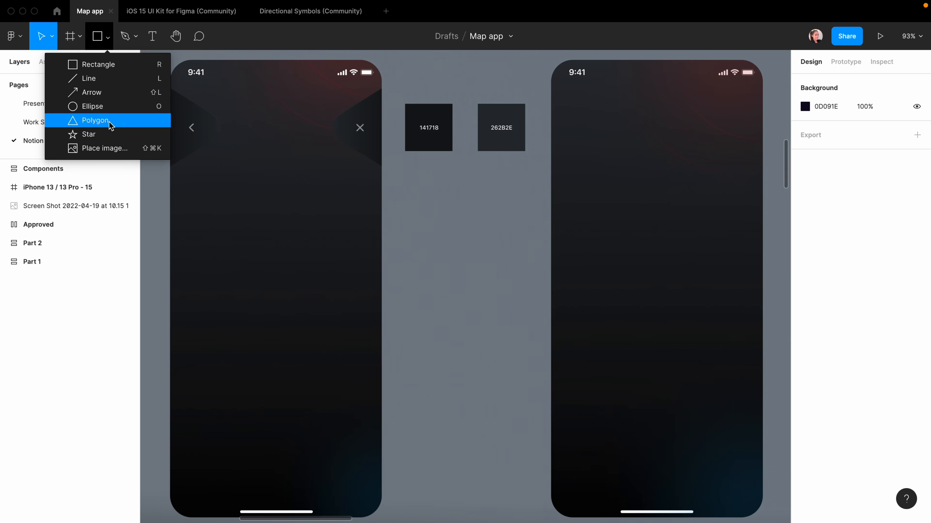
pyautogui.click(94, 121)
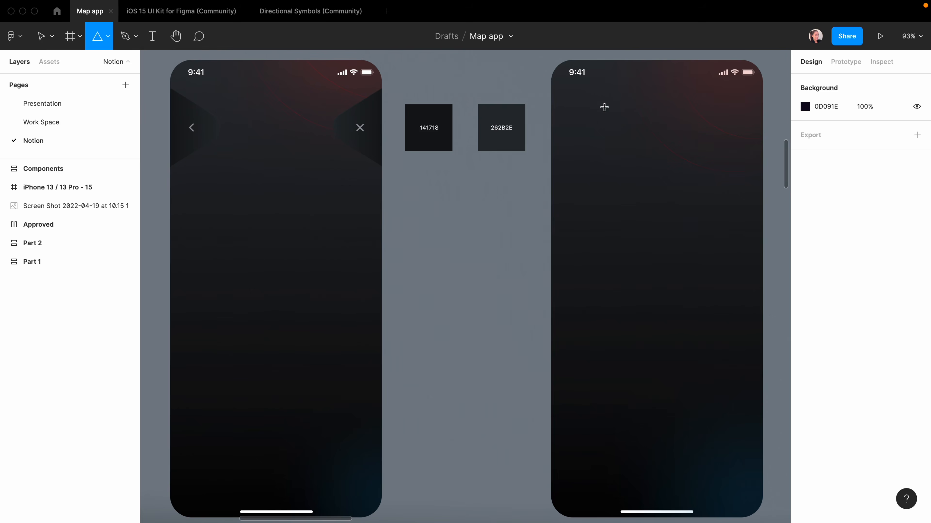
pyautogui.moveTo(621, 105); pyautogui.dragTo(551, 186)
# Step: Set the triangle's size to 146 × 118
pyautogui.click(826, 135)
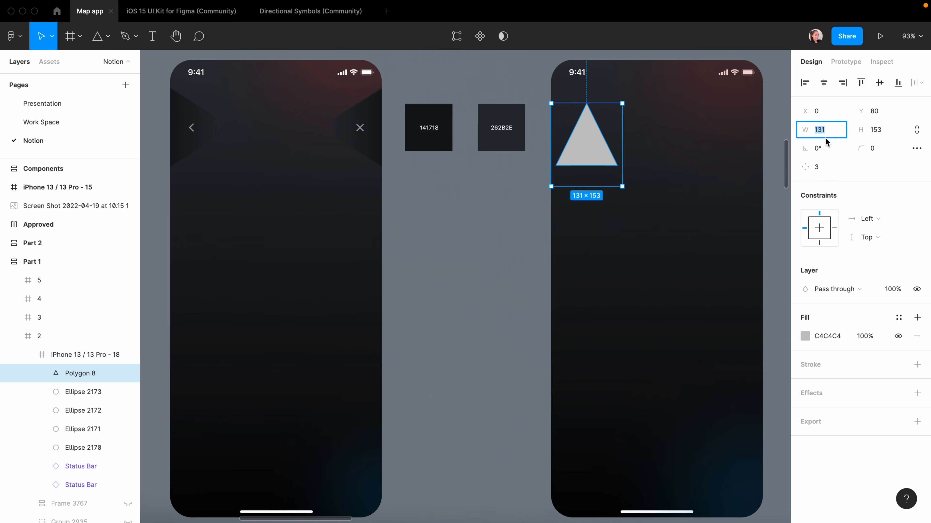
pyautogui.write('146')
pyautogui.click(874, 129)
pyautogui.write('11')
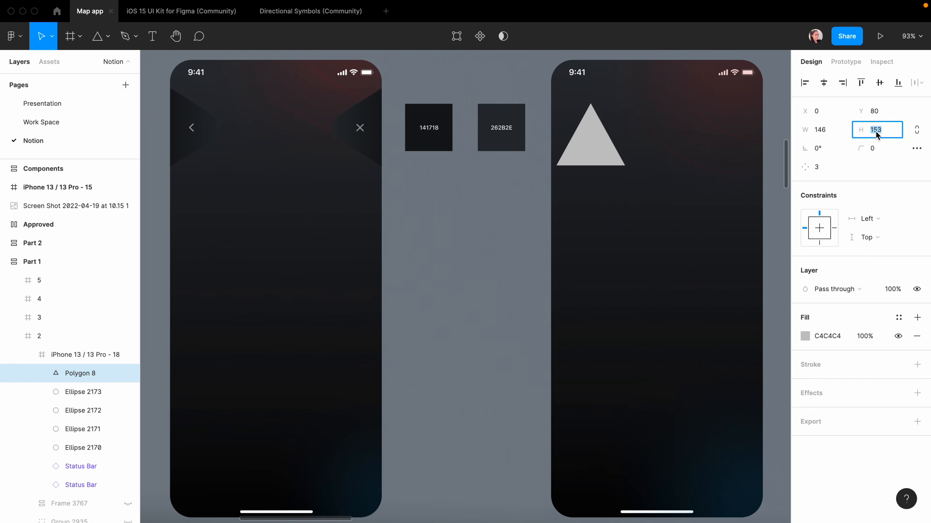
pyautogui.write('8')
pyautogui.press('Return')
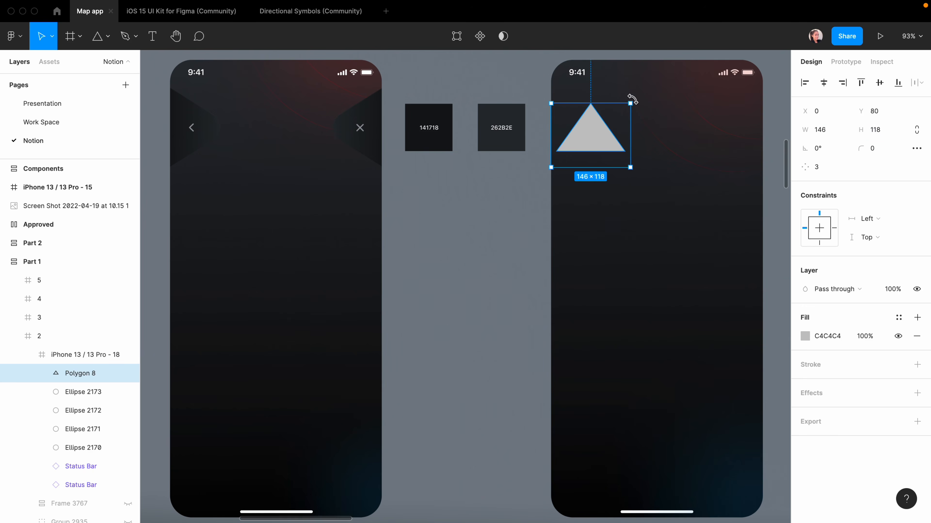
# Step: Rotate the triangle to -90° so it points right, and align it to the frame's left edge
pyautogui.moveTo(632, 99); pyautogui.dragTo(634, 187)
pyautogui.click(825, 148)
pyautogui.press('BackSpace')
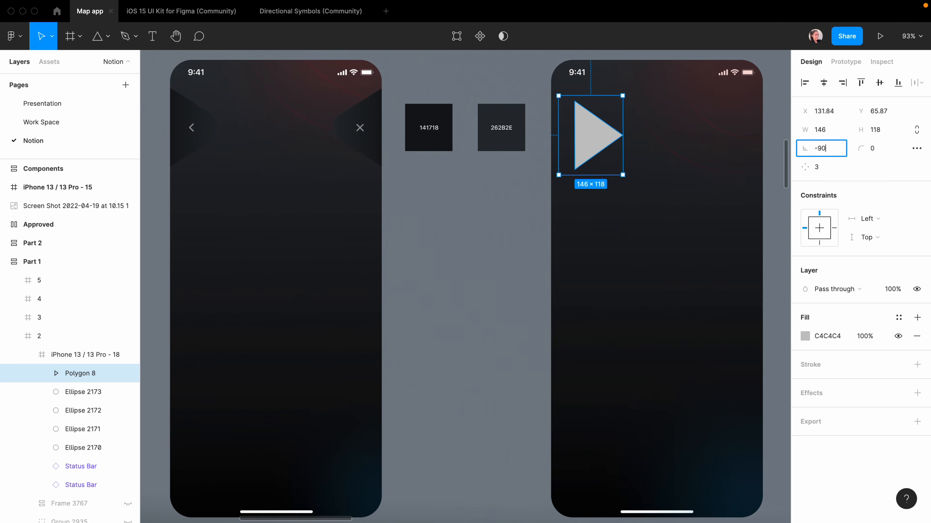
pyautogui.press('Return')
pyautogui.click(805, 87)
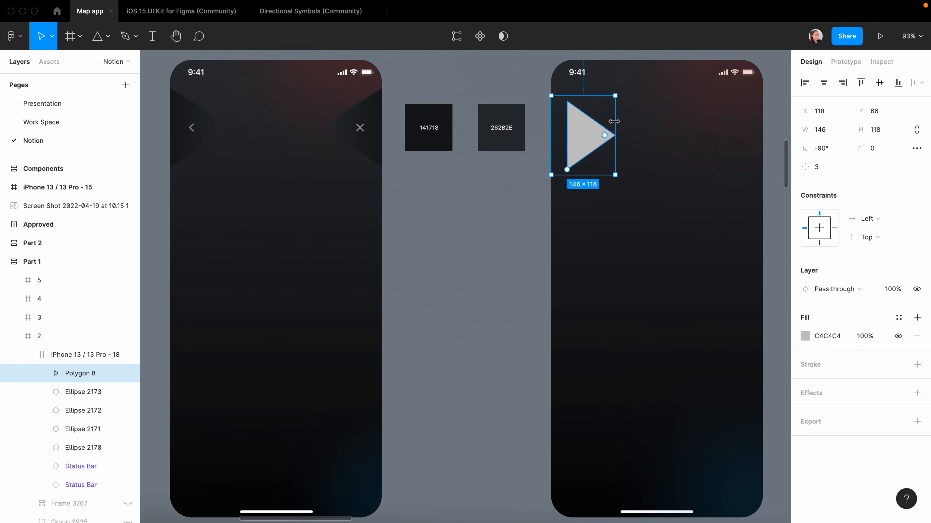
# Step: Round the triangle's right-hand tip with a corner radius of 28 in vector edit mode
pyautogui.scroll(5, 612, 120)
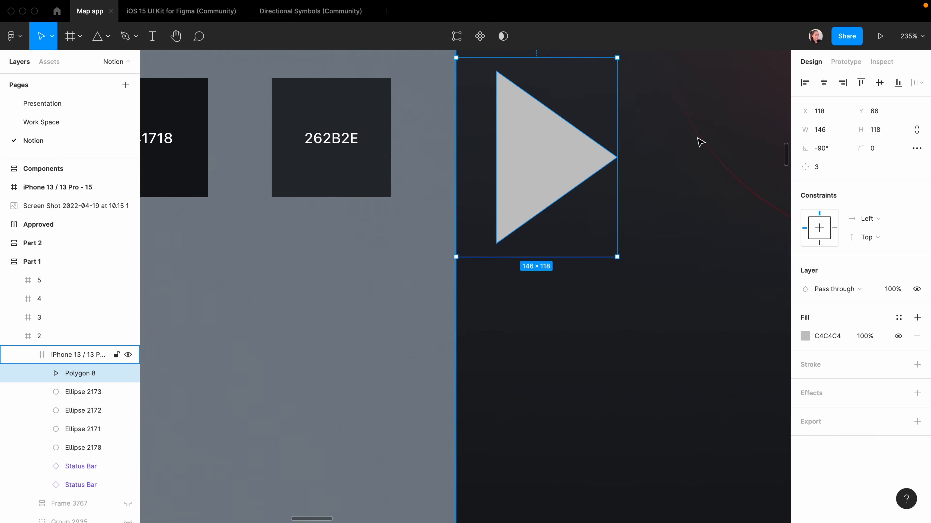
pyautogui.press('Return')
pyautogui.moveTo(672, 107); pyautogui.dragTo(593, 221)
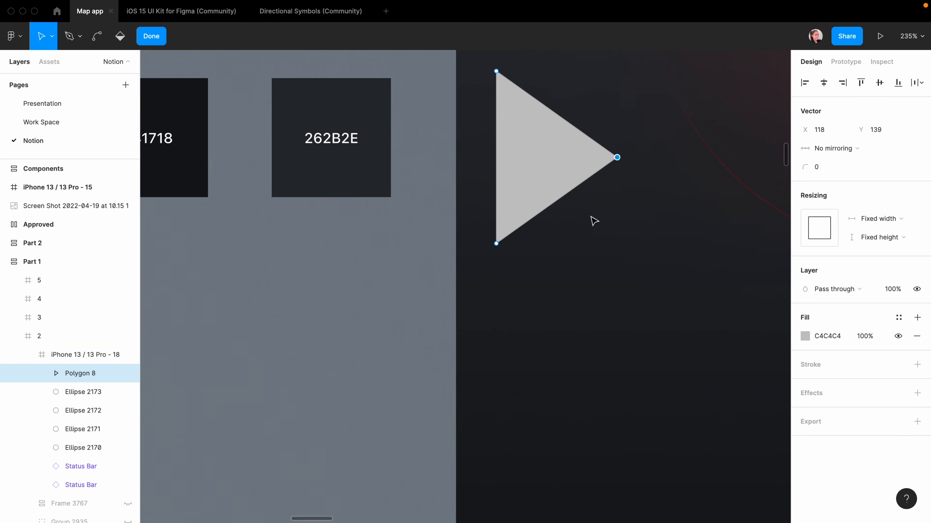
pyautogui.click(817, 169)
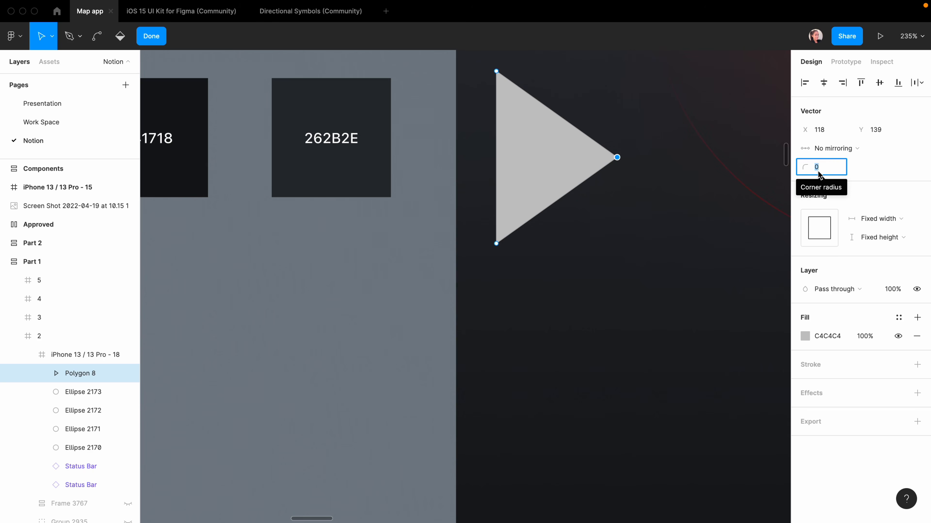
pyautogui.write('28')
pyautogui.press('Return')
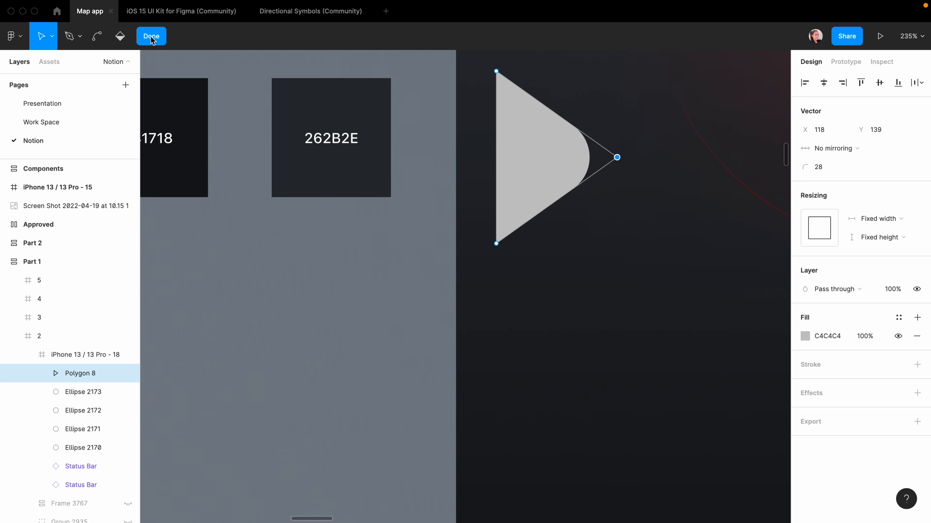
pyautogui.click(152, 36)
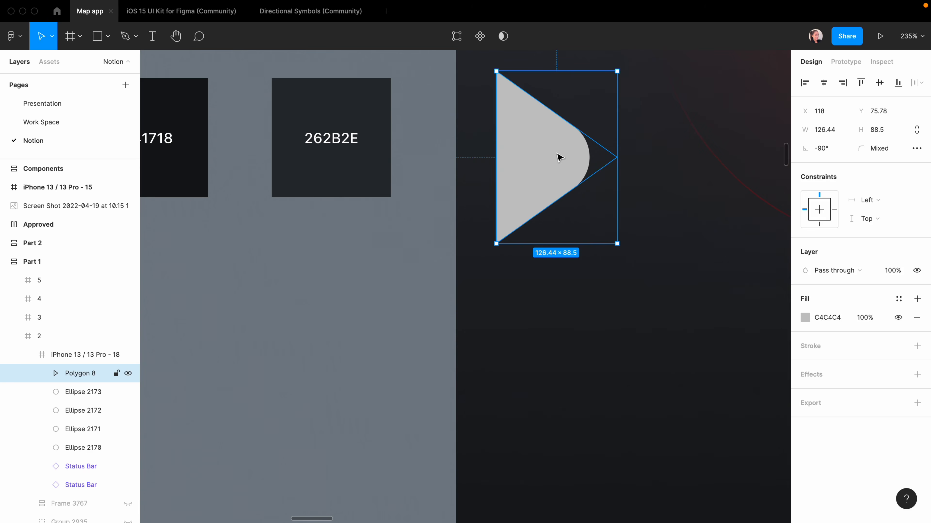
# Step: Resize the rounded triangle to 146 × 118
pyautogui.click(823, 130)
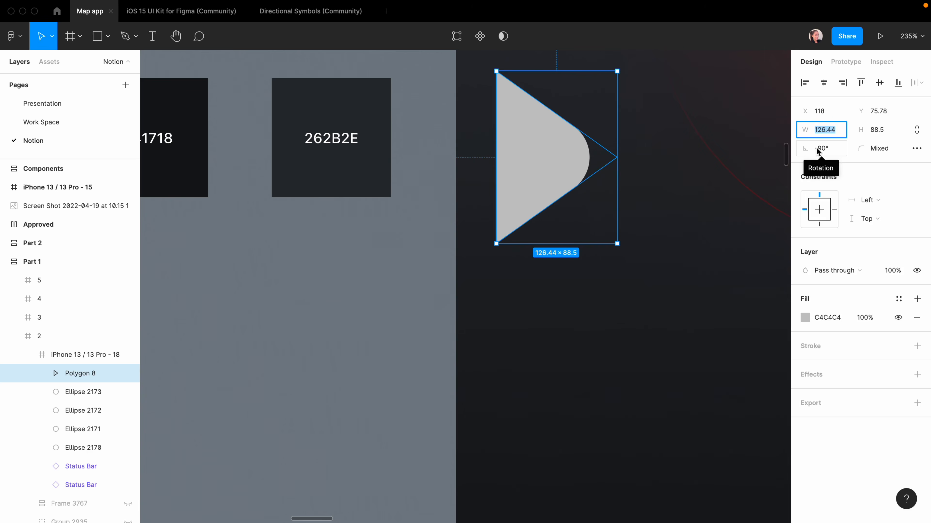
pyautogui.write('146')
pyautogui.press('Tab')
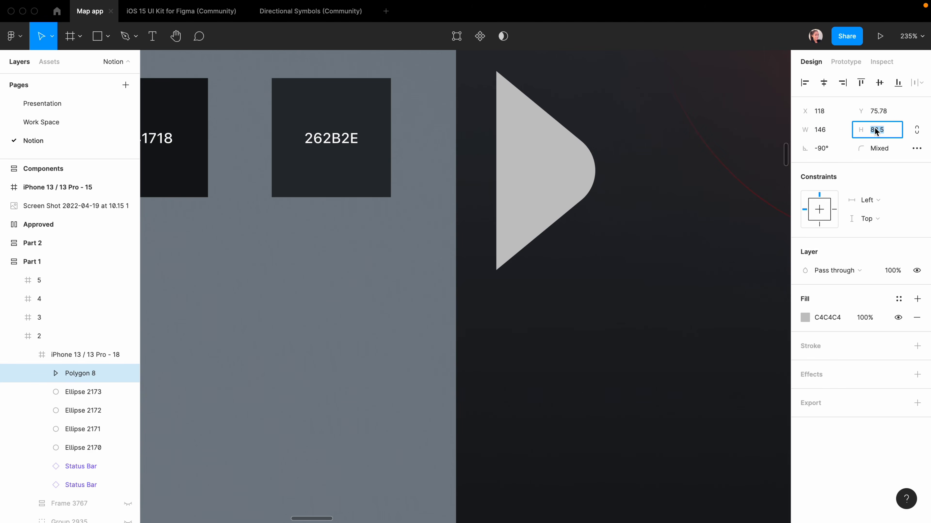
pyautogui.write('118')
pyautogui.press('Return')
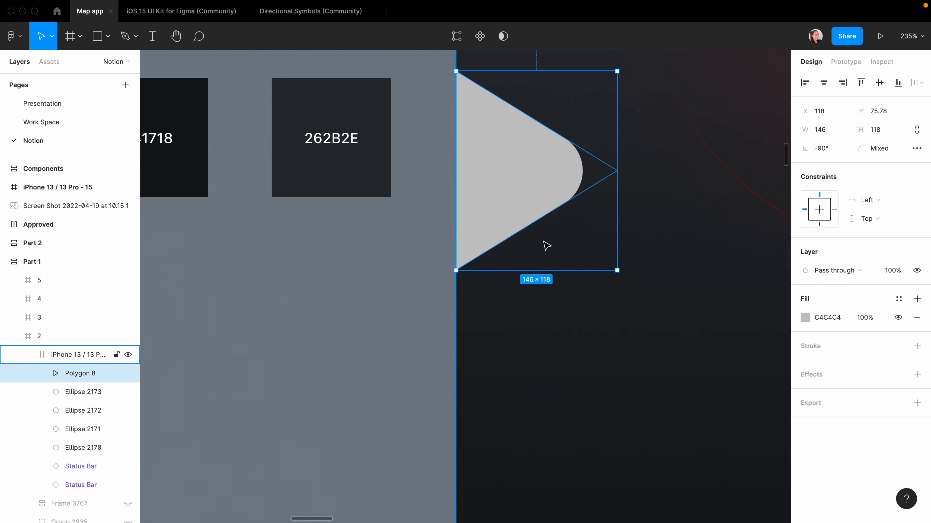
# Step: Change the rounded triangle's fill to a linear gradient and sample 141718 for the stop at the frame's left edge
pyautogui.scroll(-5, 526, 309)
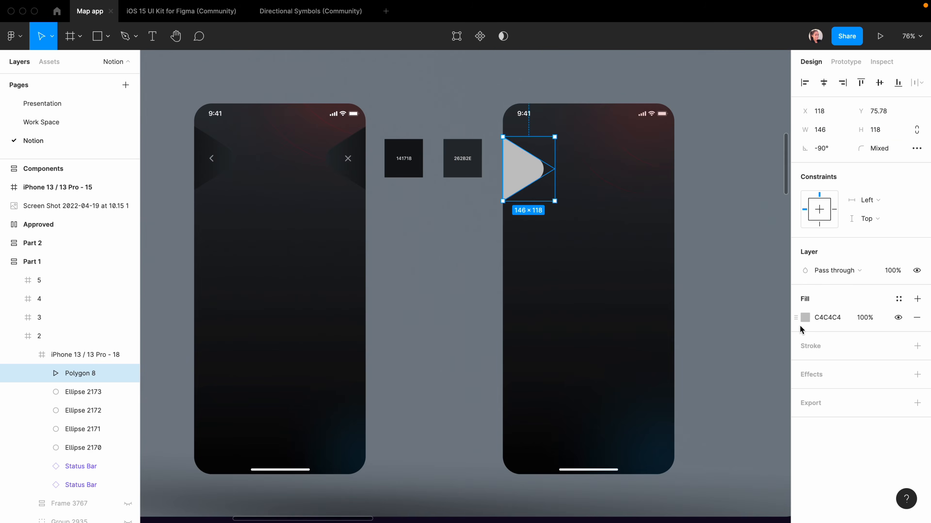
pyautogui.click(805, 317)
pyautogui.click(704, 221)
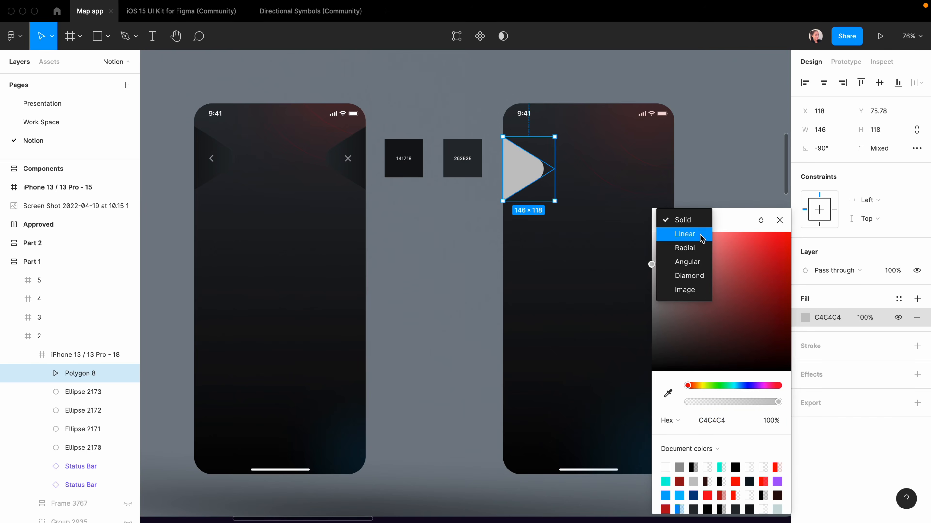
pyautogui.click(689, 235)
pyautogui.scroll(3, 475, 185)
pyautogui.click(476, 185)
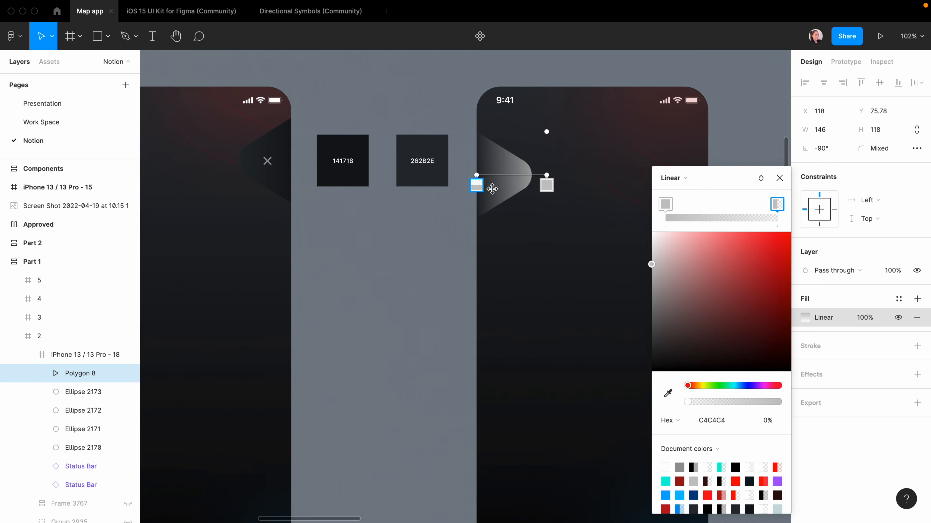
pyautogui.click(668, 394)
pyautogui.click(333, 143)
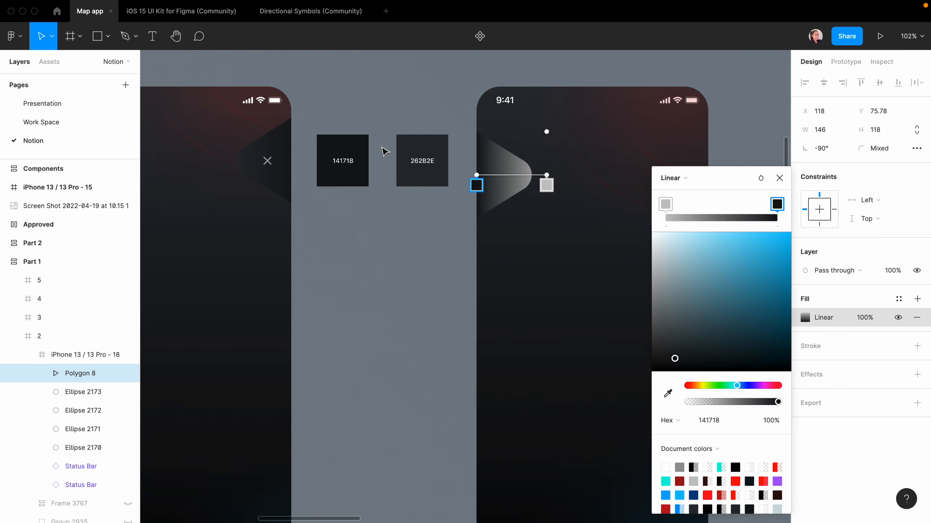
# Step: Set the gradient stop at the triangle's tip to 262B2E by sampling the second colour swatch
pyautogui.click(547, 185)
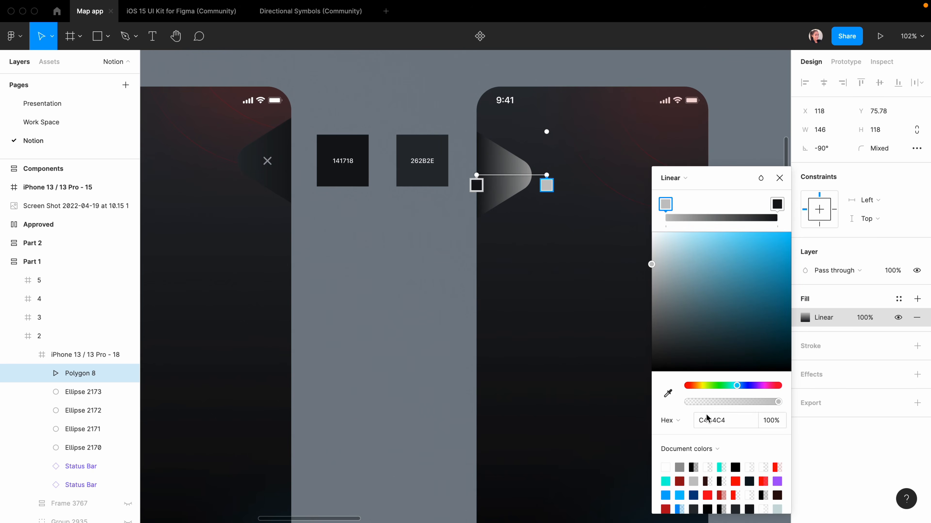
pyautogui.click(668, 394)
pyautogui.click(417, 154)
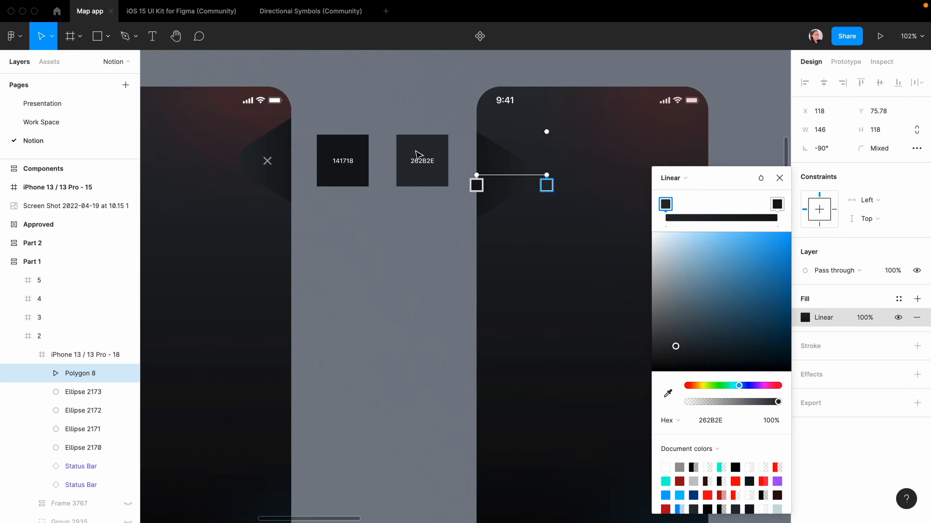
pyautogui.click(779, 178)
# Step: Add an inner shadow effect to the triangle and set its colour to FFFFFF
pyautogui.click(917, 374)
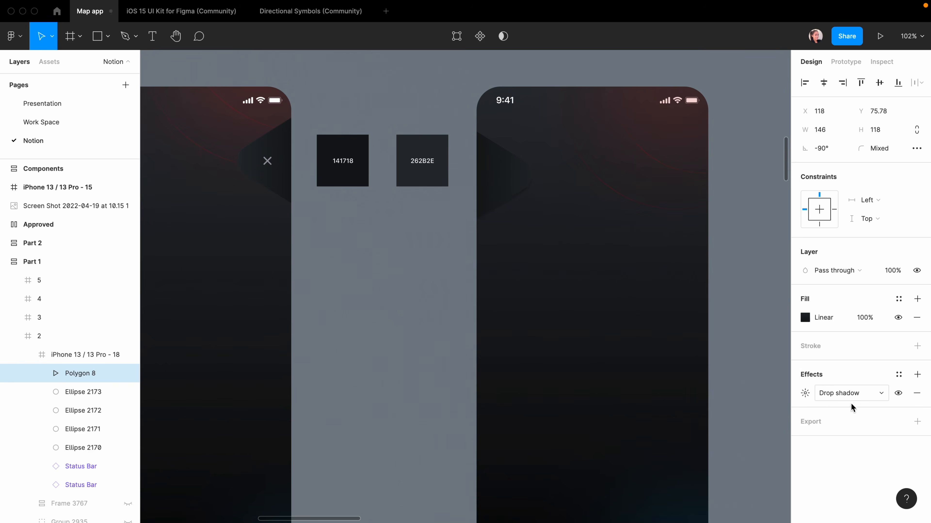
pyautogui.click(879, 395)
pyautogui.click(854, 379)
pyautogui.click(804, 394)
pyautogui.click(723, 463)
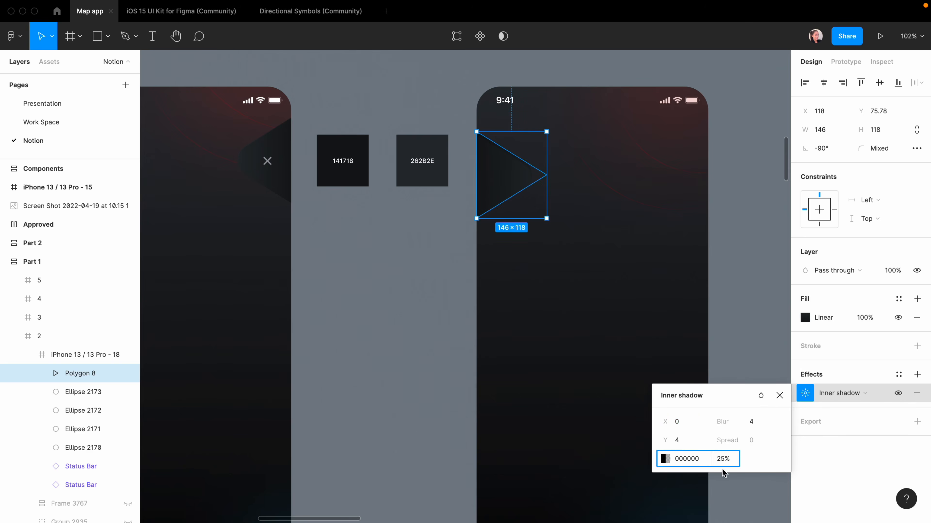
pyautogui.click(665, 459)
pyautogui.moveTo(631, 271); pyautogui.dragTo(480, 213)
pyautogui.click(480, 213)
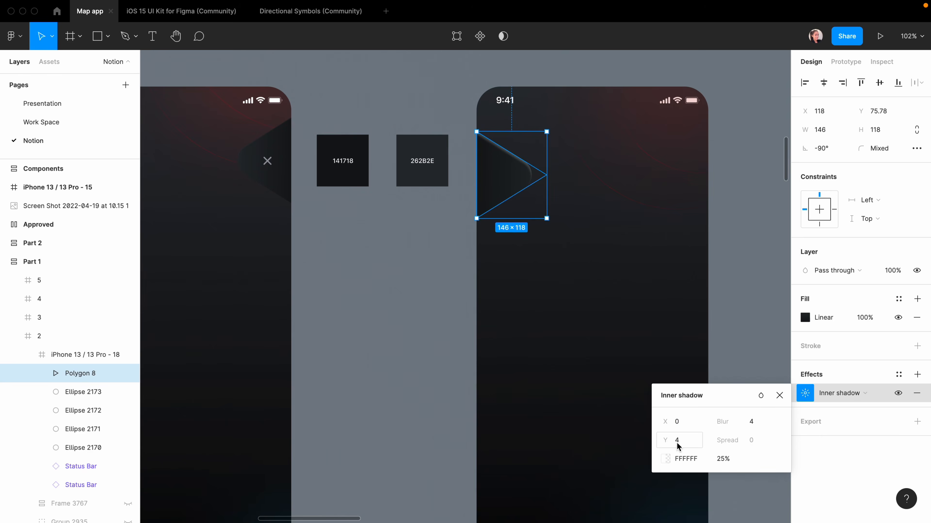
# Step: Set the inner shadow's Y offset and blur to 1, and adjust its blend mode
pyautogui.click(692, 446)
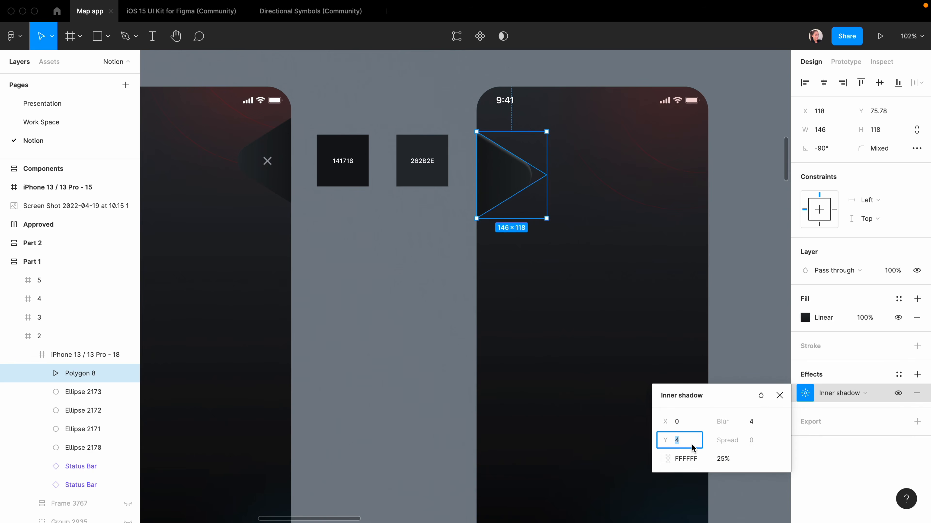
pyautogui.click(748, 426)
pyautogui.write('1')
pyautogui.click(762, 395)
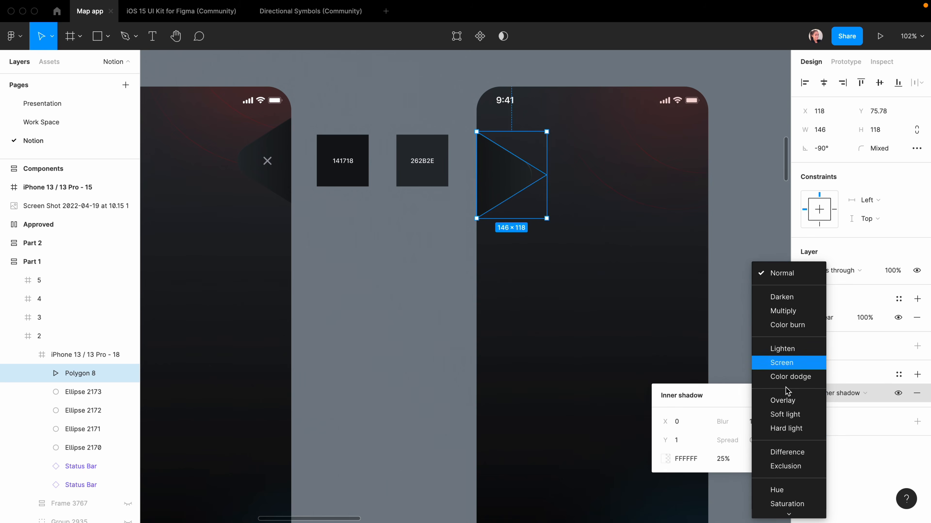
pyautogui.click(762, 362)
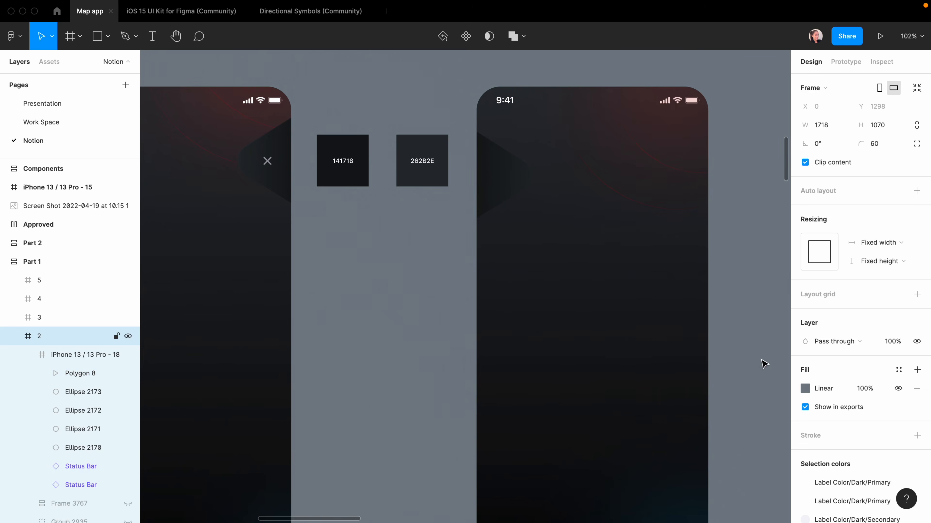
# Step: Switch to SF Symbols, search for "chevron" and copy the chevron.left symbol
pyautogui.hscroll(-5, 293, 186)
pyautogui.scroll(1, 293, 187)
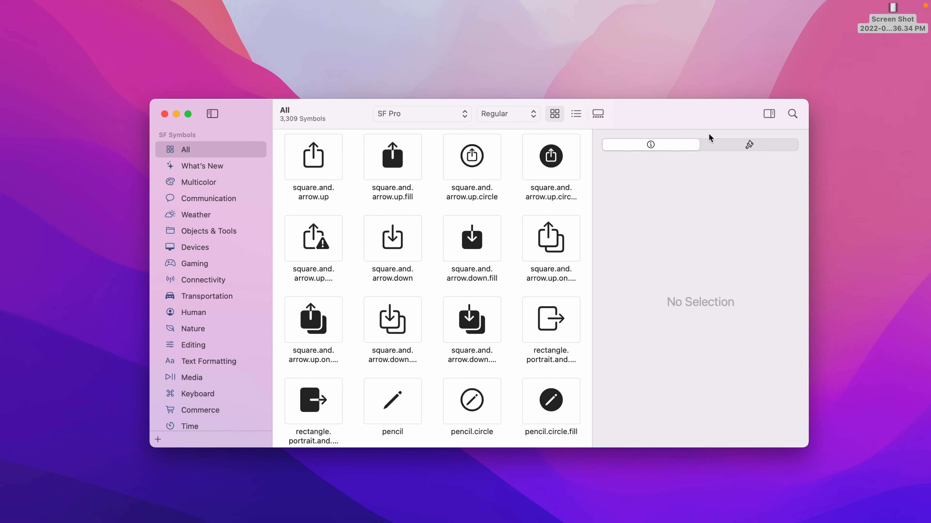
pyautogui.click(792, 116)
pyautogui.write('che')
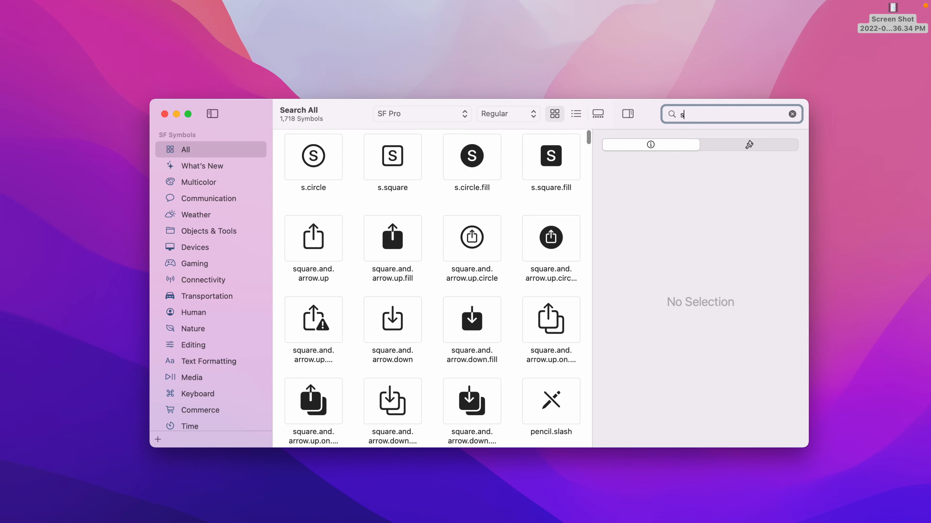
pyautogui.write('vron')
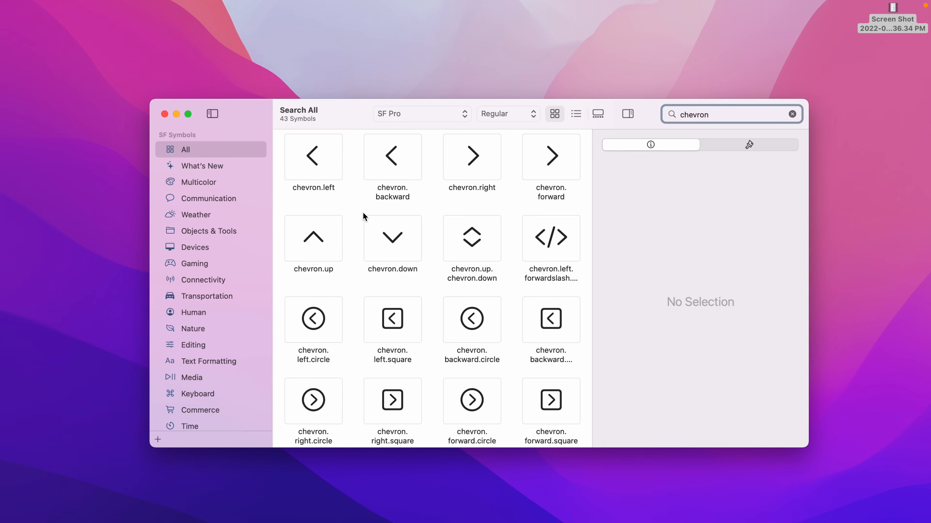
pyautogui.click(325, 166)
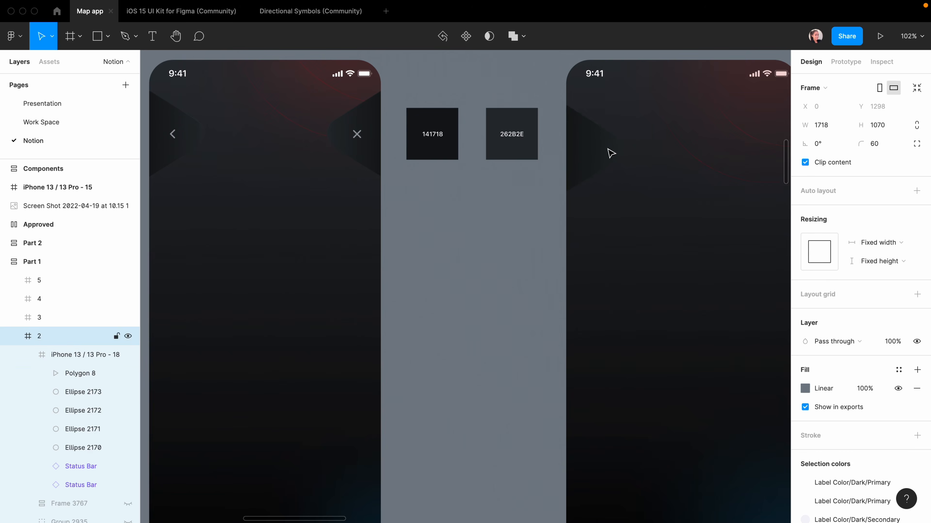
# Step: Insert the copied chevron.left symbol as a text layer inside the triangle in Figma
pyautogui.click(600, 152)
pyautogui.press('Escape')
pyautogui.scroll(5, 494, 238)
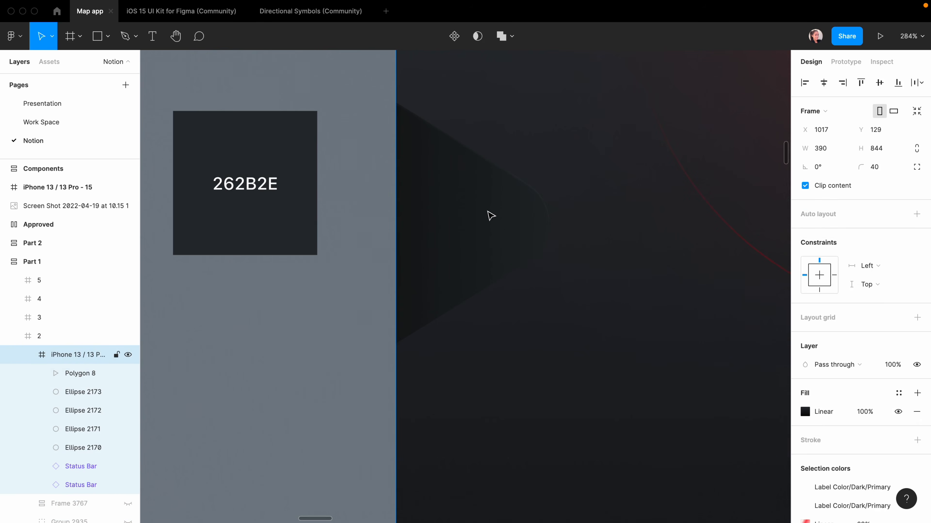
pyautogui.press('t')
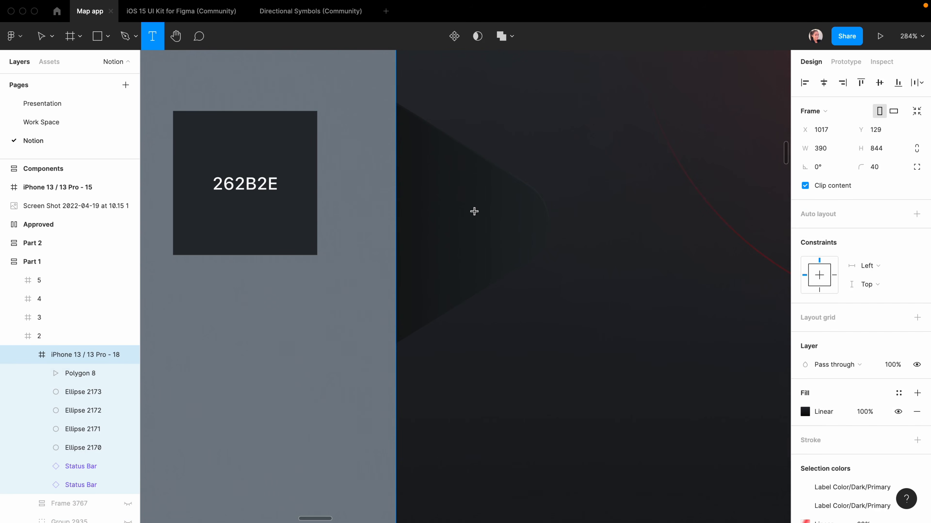
pyautogui.click(463, 213)
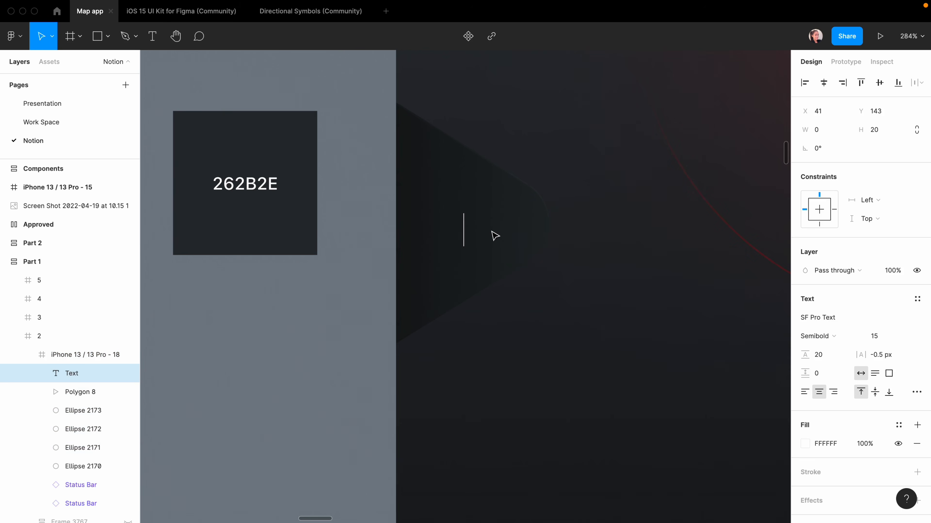
pyautogui.write('\U00100189')
pyautogui.press('Escape')
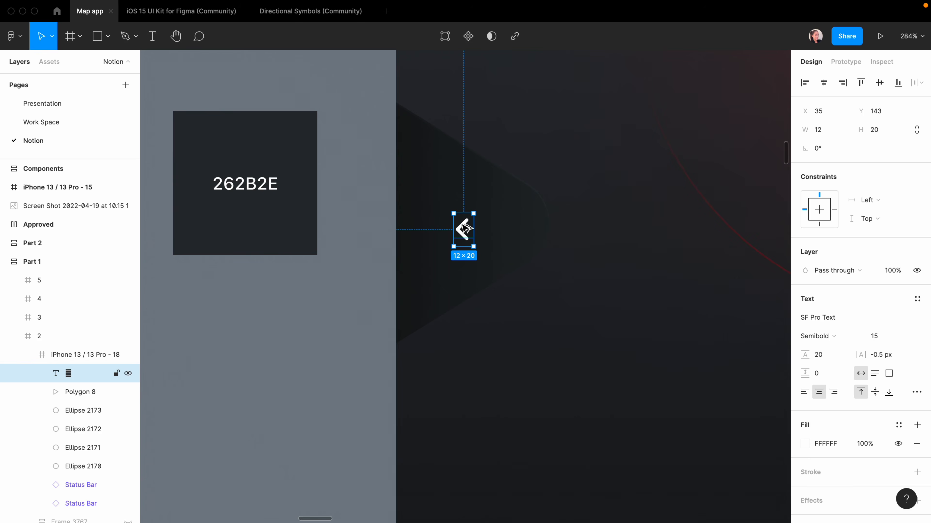
# Step: Wrap the chevron in its own frame and set the frame's size to 44 × 44
pyautogui.press('super+alt+g')
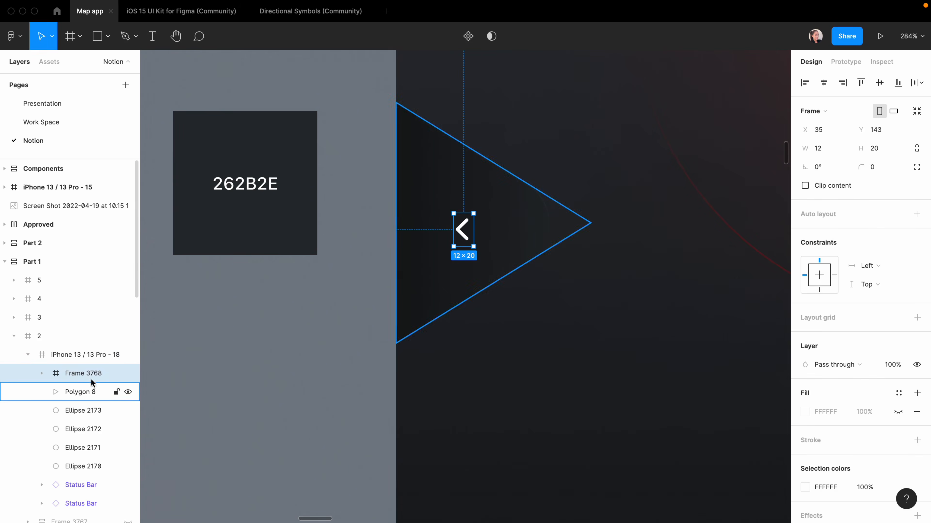
pyautogui.click(819, 151)
pyautogui.write('44')
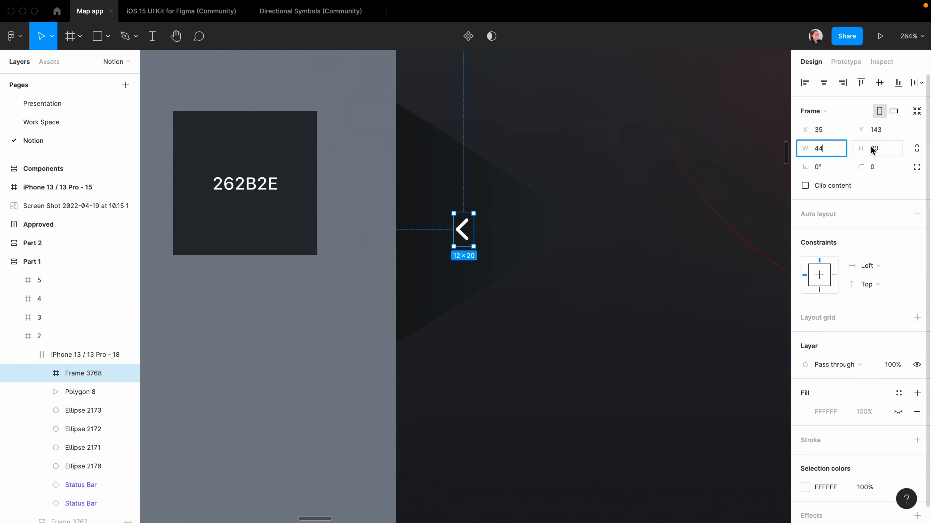
pyautogui.click(873, 149)
pyautogui.write('44')
pyautogui.click(665, 271)
pyautogui.click(81, 375)
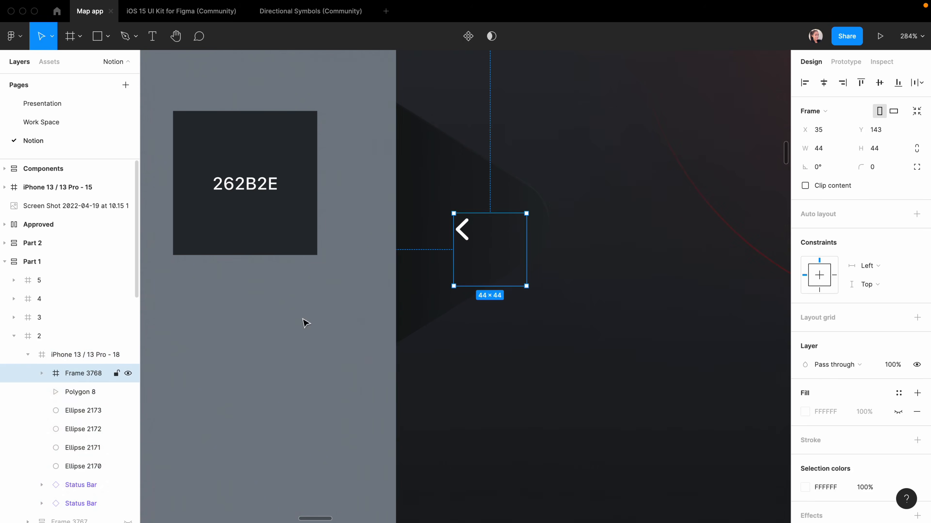
# Step: Centre the chevron symbol horizontally and vertically within its 44 × 44 frame
pyautogui.click(464, 235)
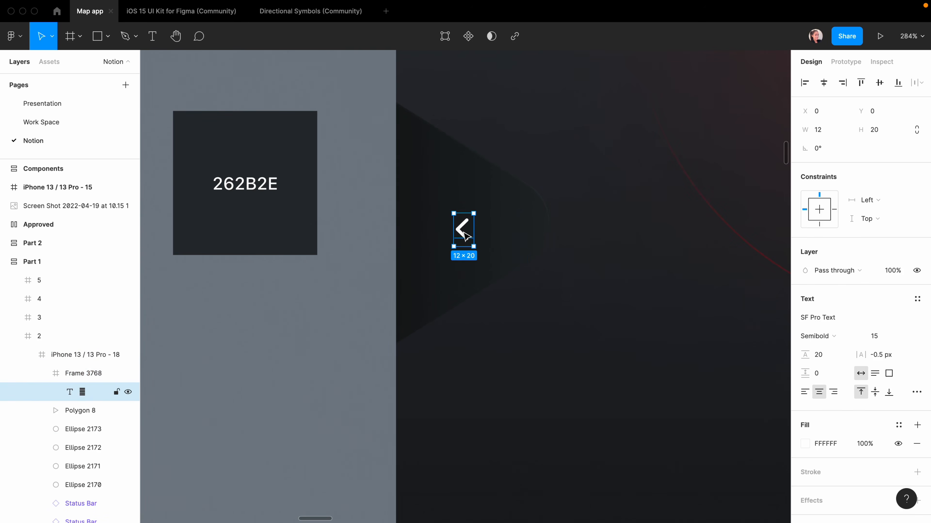
pyautogui.click(824, 83)
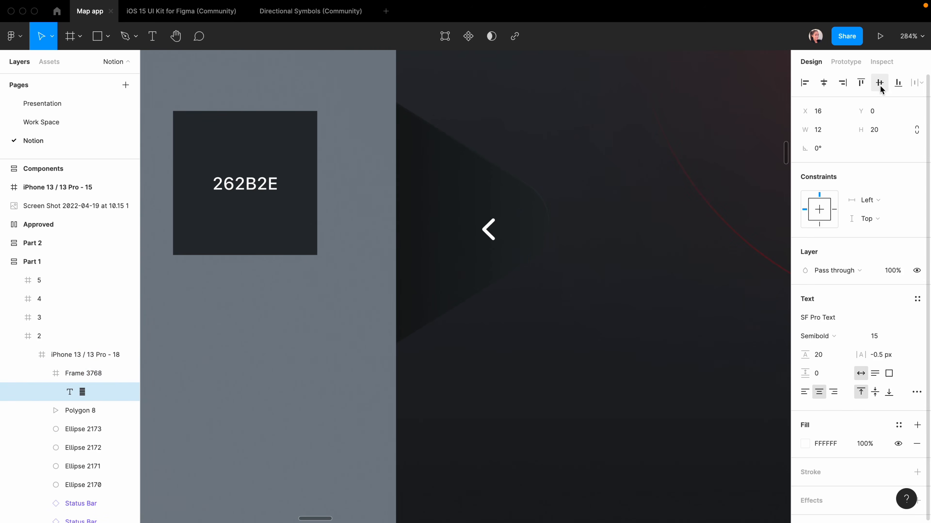
pyautogui.click(880, 83)
# Step: Move the chevron frame to X 18, Y 130 within the triangle and rename it "Left Chevron"
pyautogui.press('Escape')
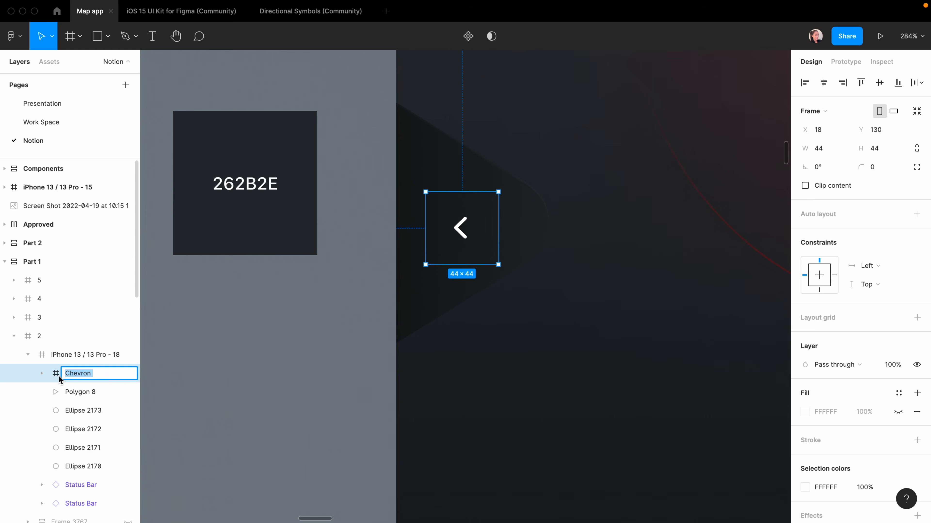
pyautogui.write('Left')
pyautogui.write('Chevron')
# Step: Wrap the Left Chevron frame and the triangle together in a new frame
pyautogui.click(74, 394)
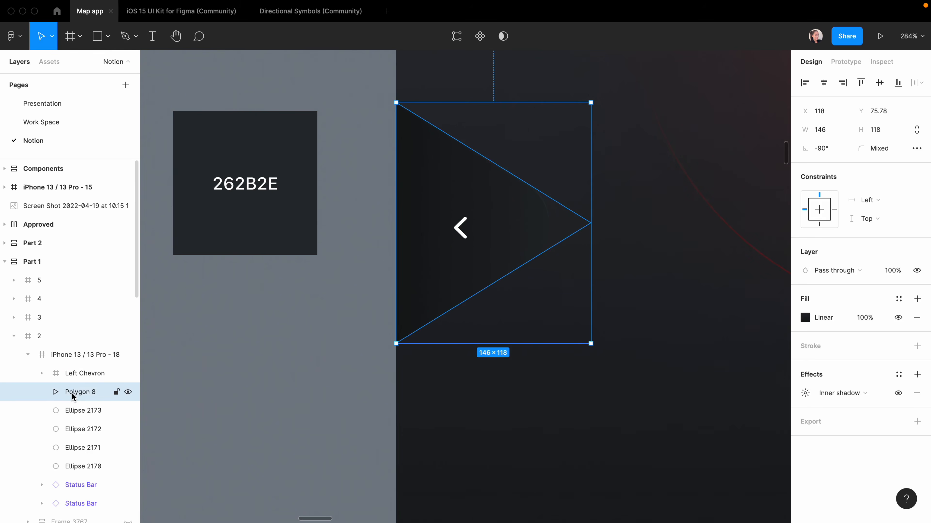
pyautogui.keyDown('shift'); pyautogui.click(83, 374); pyautogui.keyUp('shift')
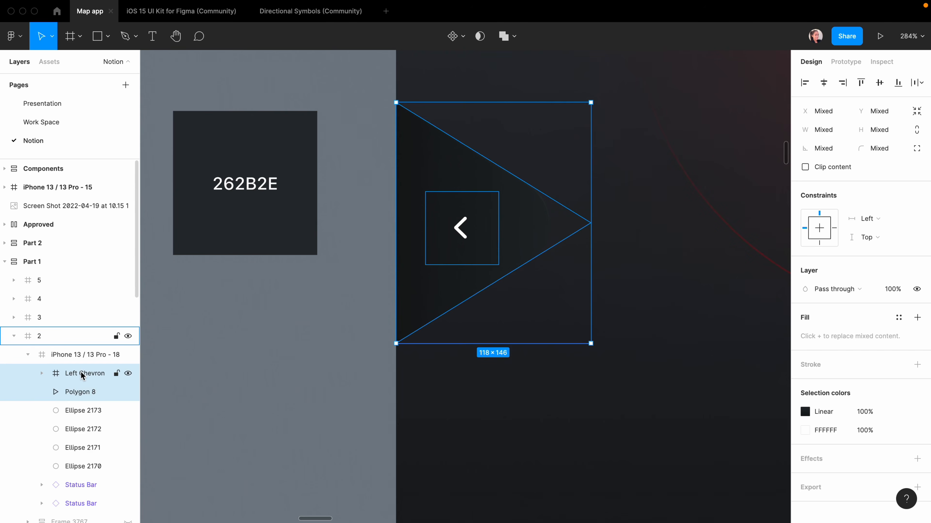
pyautogui.press('alt+super+g')
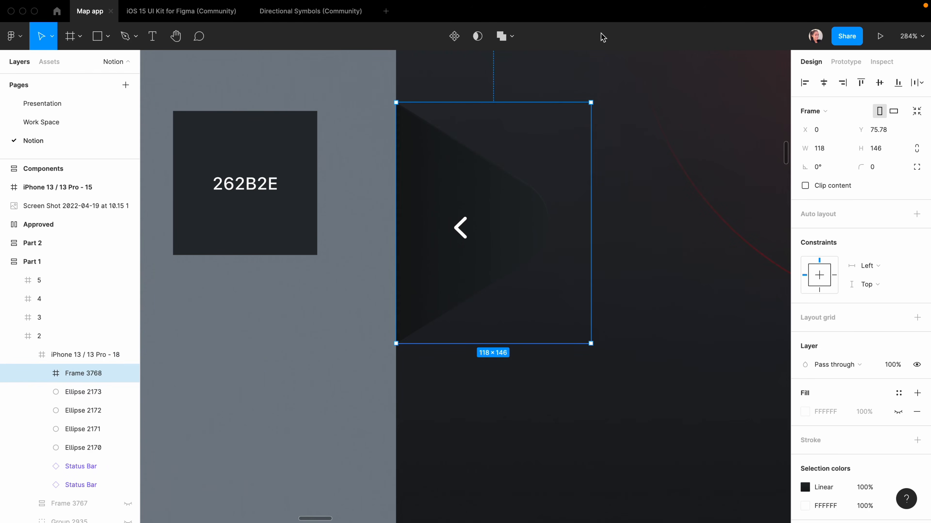
# Step: Centre the Left Chevron frame horizontally and vertically within the new enclosing frame
pyautogui.click(465, 232)
pyautogui.click(825, 81)
pyautogui.click(879, 82)
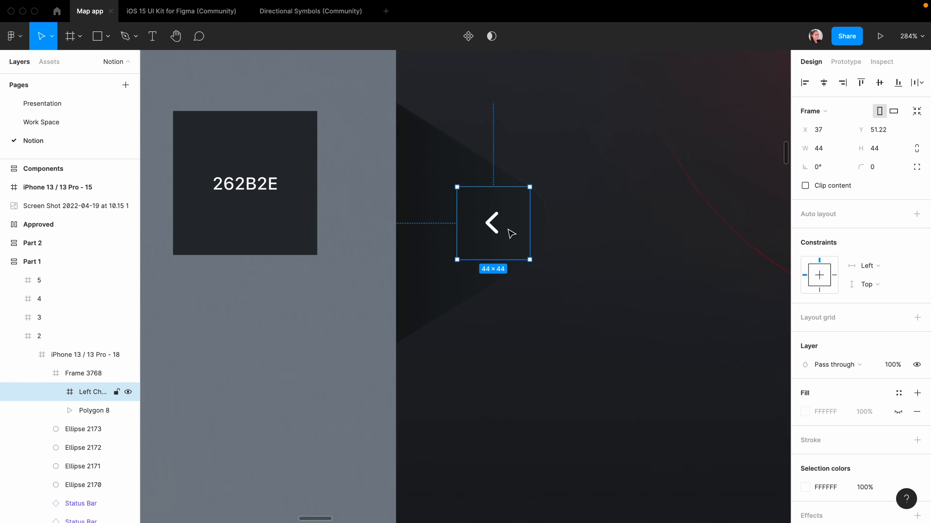
# Step: Nudge the Left Chevron frame leftward to X 20 inside the enclosing frame
pyautogui.press('Left')
pyautogui.press('Left')
pyautogui.press('Left')
pyautogui.press('Left')
pyautogui.press('Left')
pyautogui.press('Left')
pyautogui.press('Left')
pyautogui.press('Left')
pyautogui.press('Left')
pyautogui.press('Left')
pyautogui.press('Left')
pyautogui.press('Left')
pyautogui.press('Left')
pyautogui.press('Left')
pyautogui.press('Left')
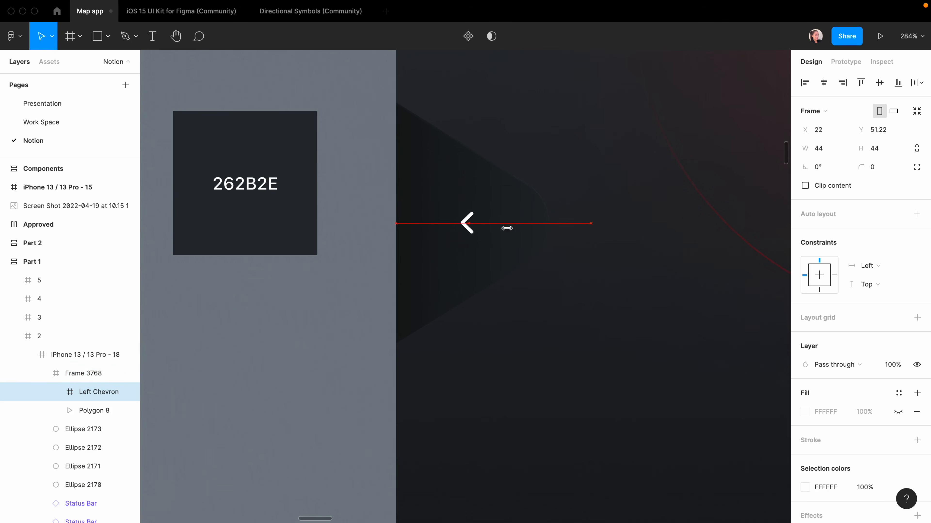
pyautogui.press('Left')
pyautogui.press('Left')
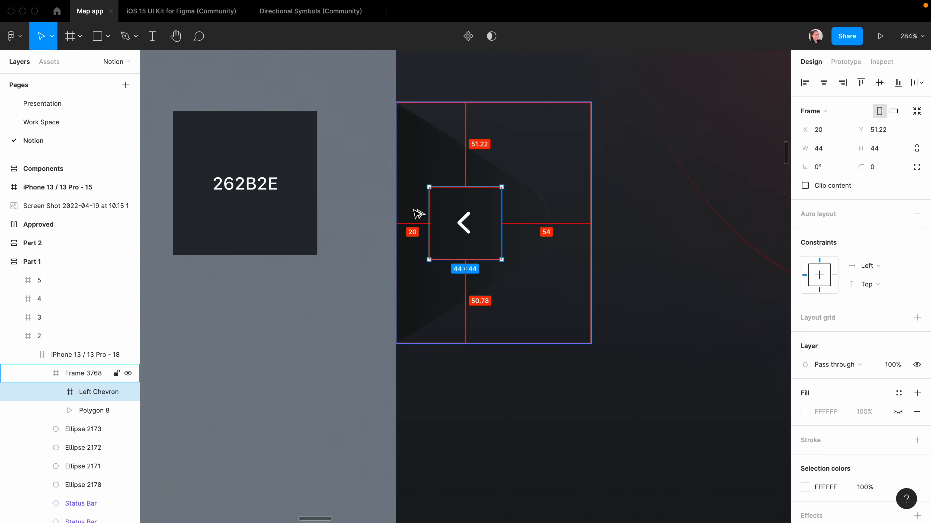
# Step: Rename the frame containing the chevron and triangle "Back Button"
pyautogui.click(493, 404)
pyautogui.click(69, 378)
pyautogui.doubleClick(80, 373)
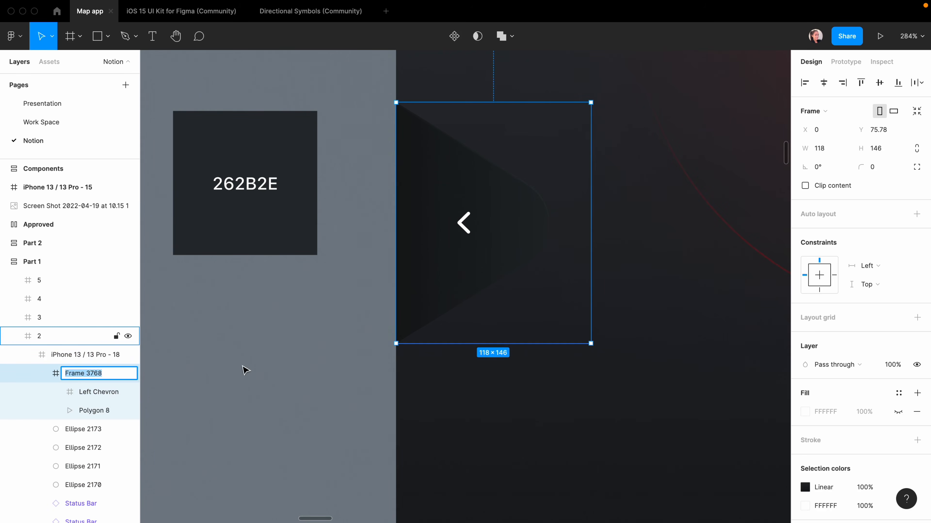
pyautogui.write('Back Button')
pyautogui.press('Return')
# Step: Duplicate the Back Button frame in place
pyautogui.hotkey('shift', '0')
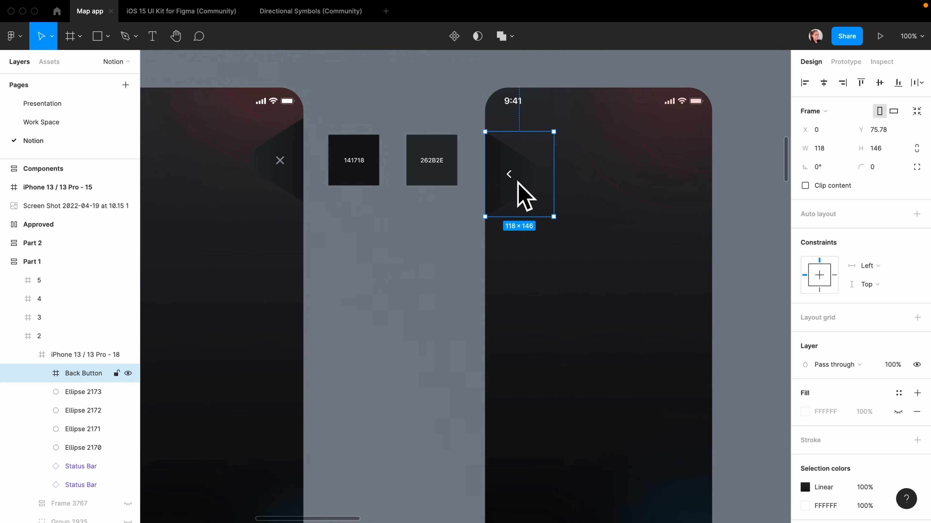
pyautogui.press('super+d')
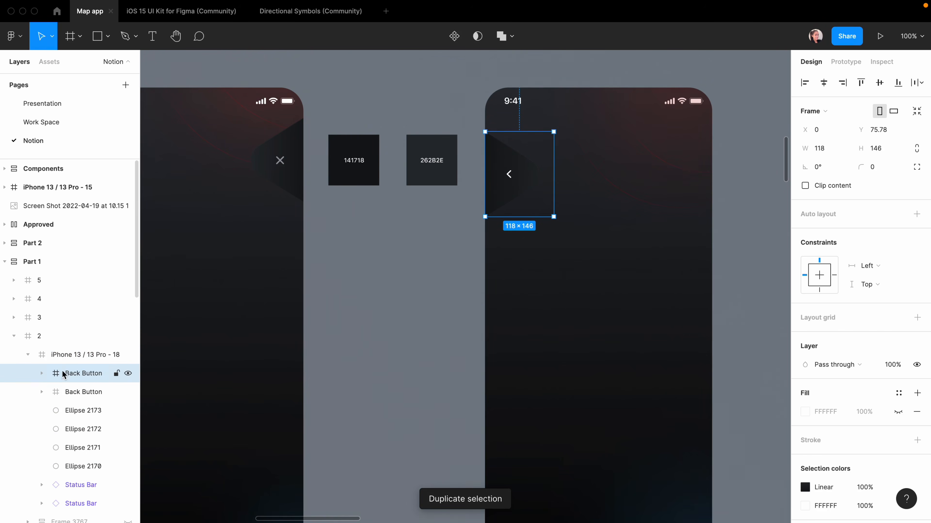
# Step: Flip the duplicated Back Button horizontally and align it to the right edge of the iPhone 13 screen
pyautogui.rightClick(65, 373)
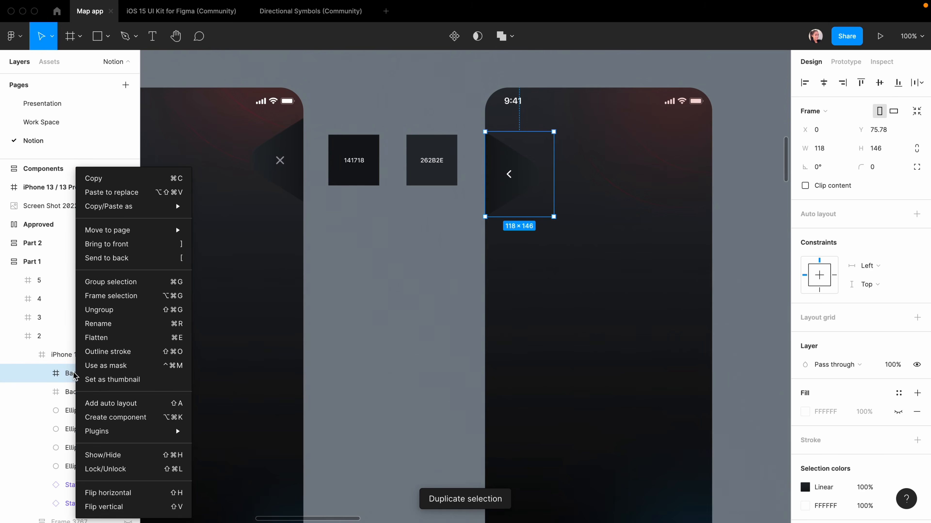
pyautogui.click(121, 493)
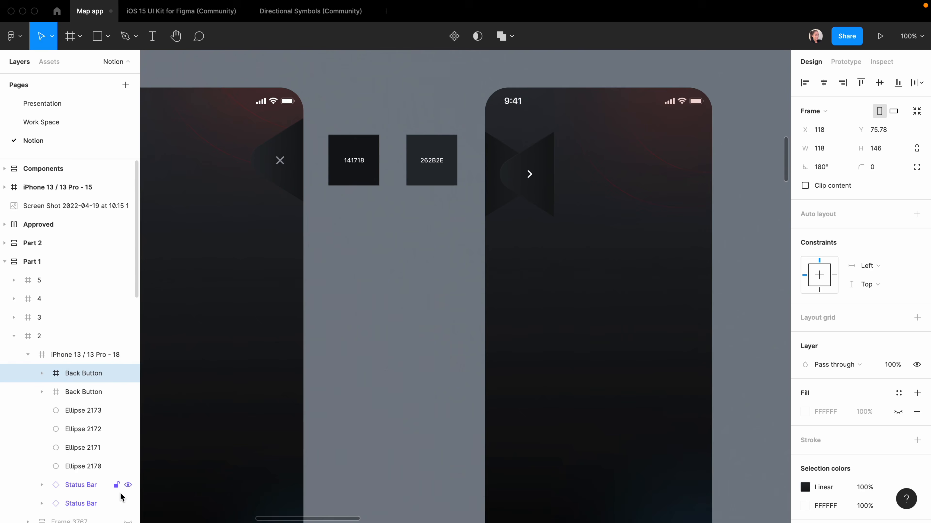
pyautogui.click(843, 85)
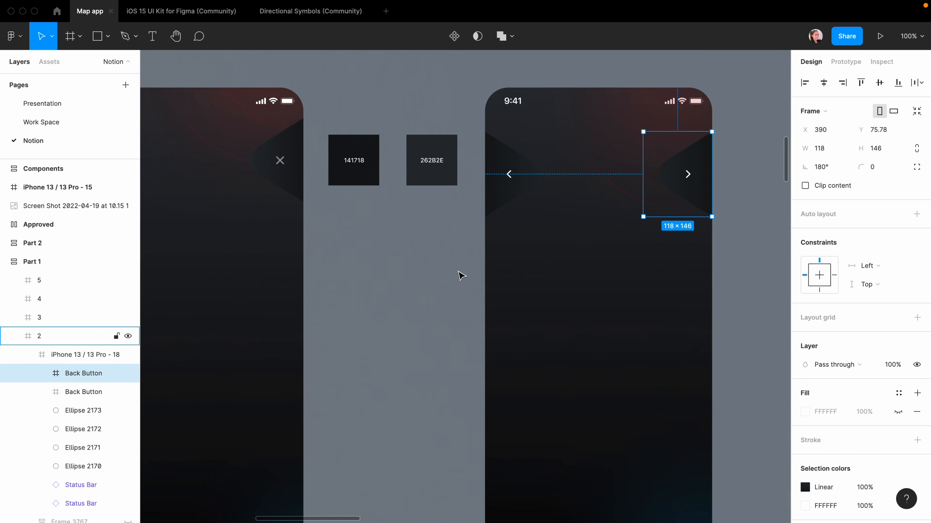
pyautogui.click(343, 262)
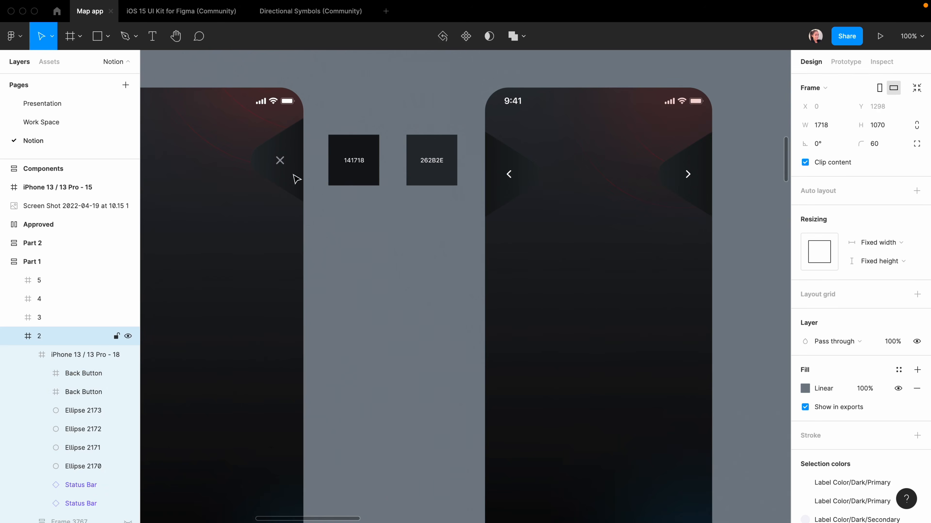
# Step: Replace the chevron in the flipped button with the X symbol copied from the reference screen's close button
pyautogui.click(281, 161)
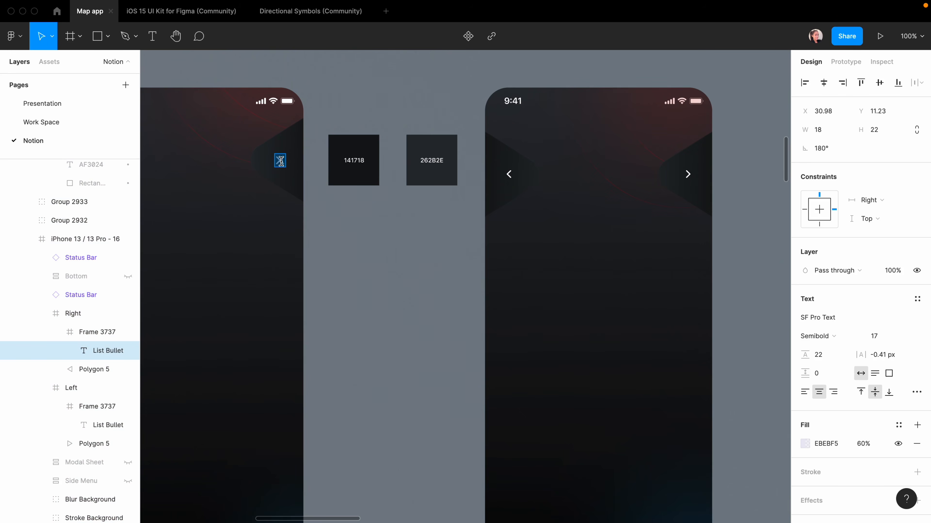
pyautogui.press('super+c')
pyautogui.keyDown('super'); pyautogui.doubleClick(688, 175); pyautogui.keyUp('super')
pyautogui.press('super+v')
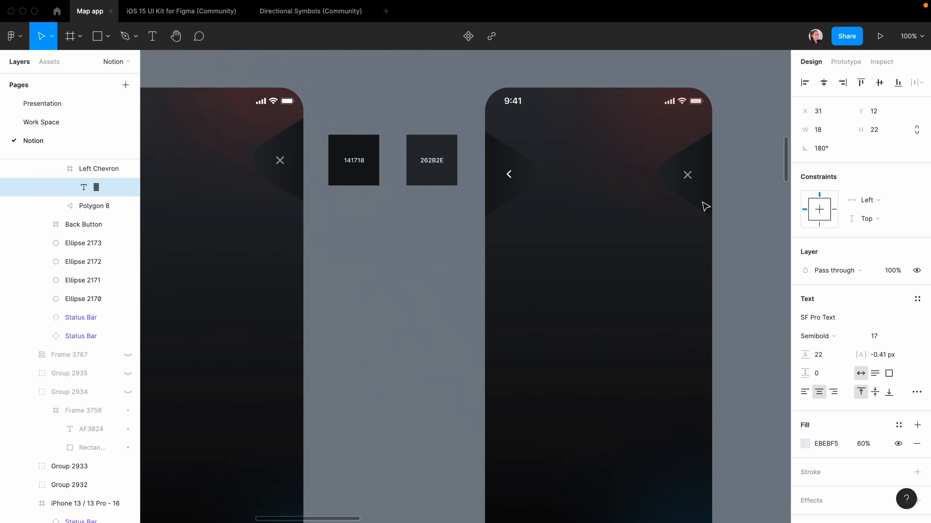
pyautogui.click(320, 231)
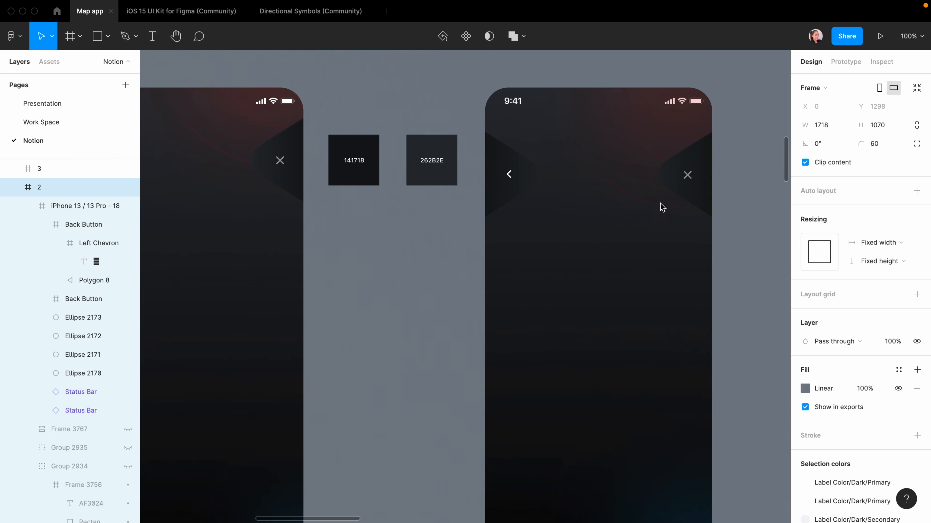
# Step: Give the back chevron the Label Color/Dark/Secondary fill style and SF Pro Display Semibold at size 17
pyautogui.keyDown('super'); pyautogui.click(512, 178); pyautogui.keyUp('super')
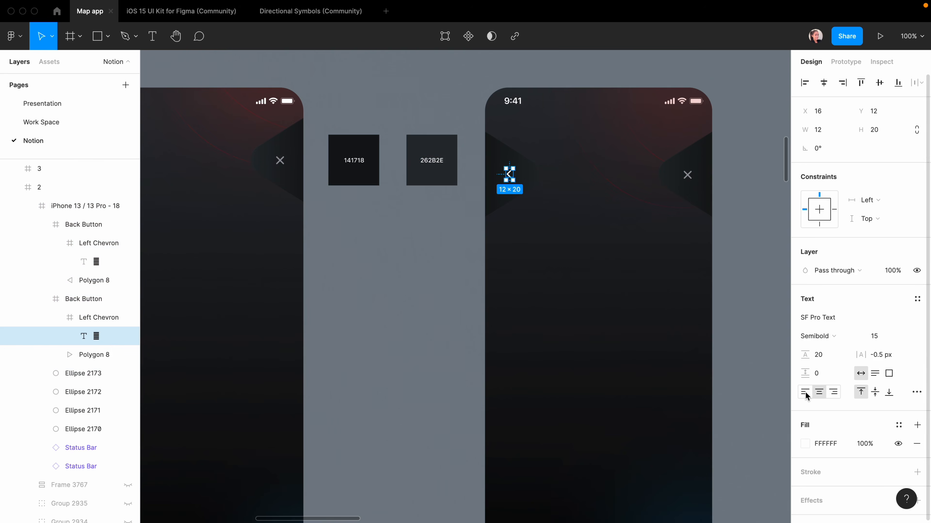
pyautogui.click(899, 427)
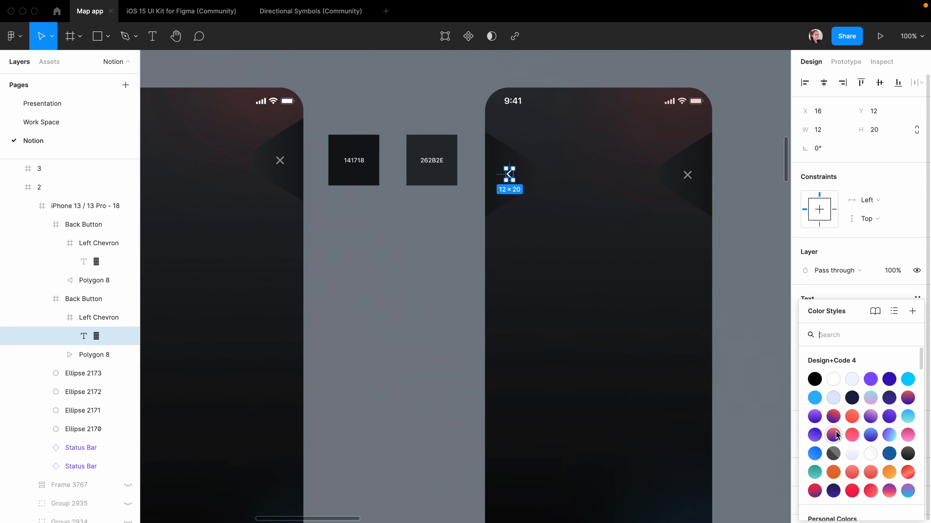
pyautogui.scroll(-15, 836, 436)
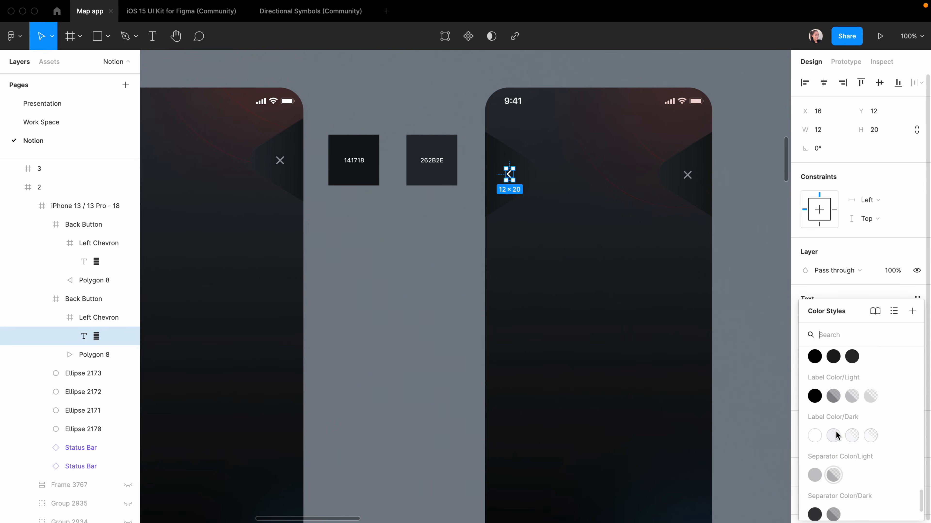
pyautogui.click(836, 436)
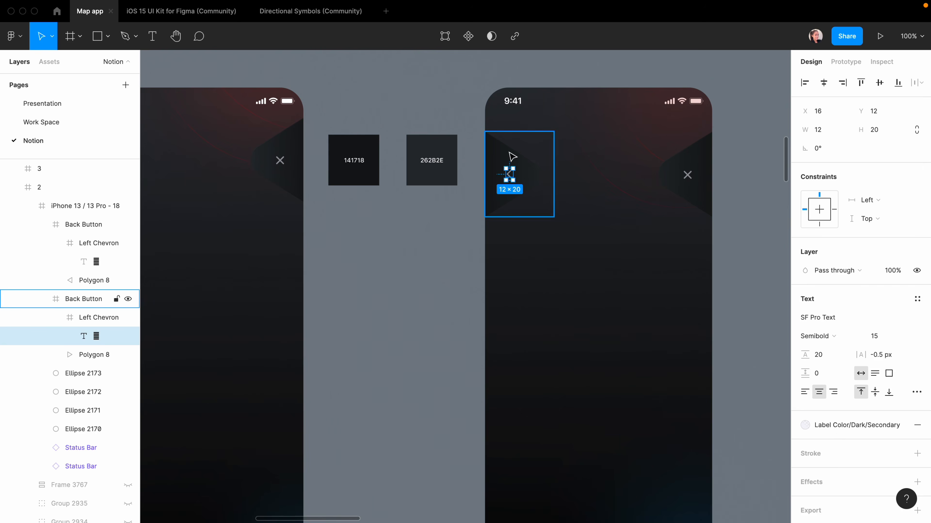
pyautogui.click(899, 425)
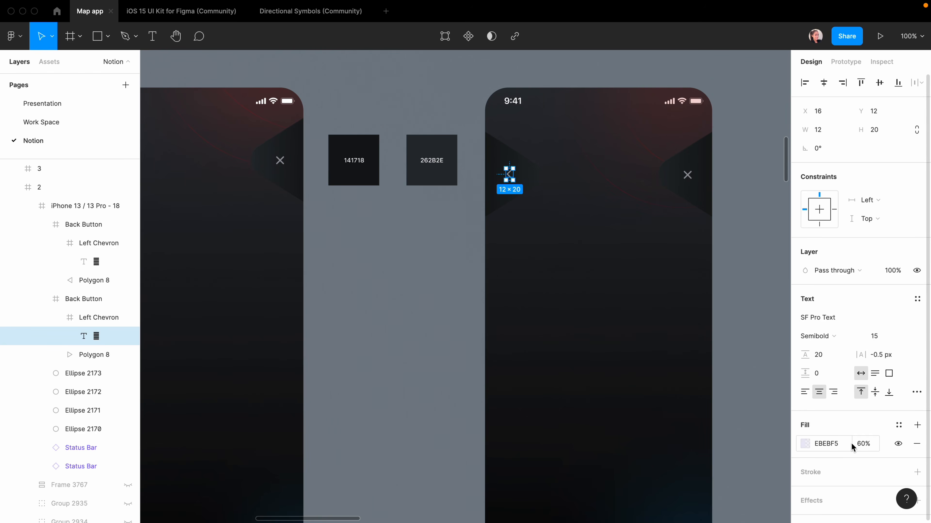
pyautogui.hotkey('ctrl', 'z')
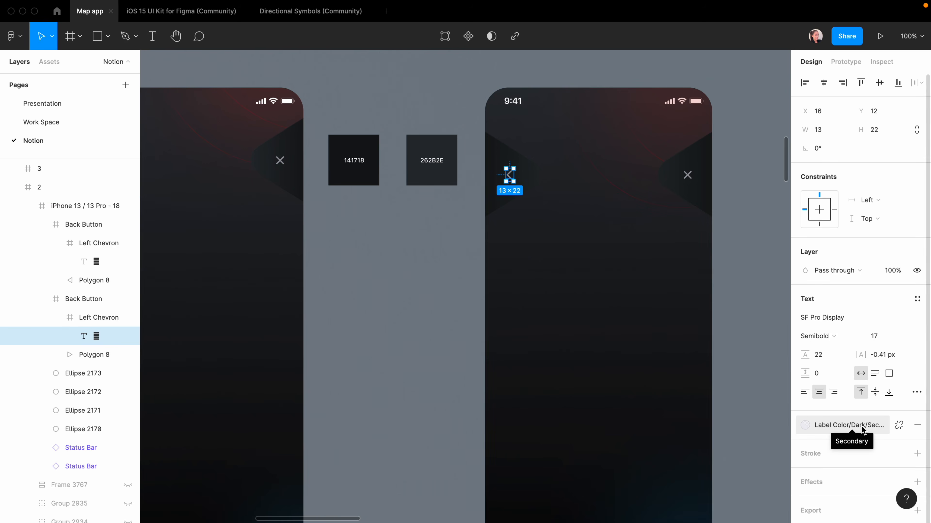
pyautogui.click(431, 239)
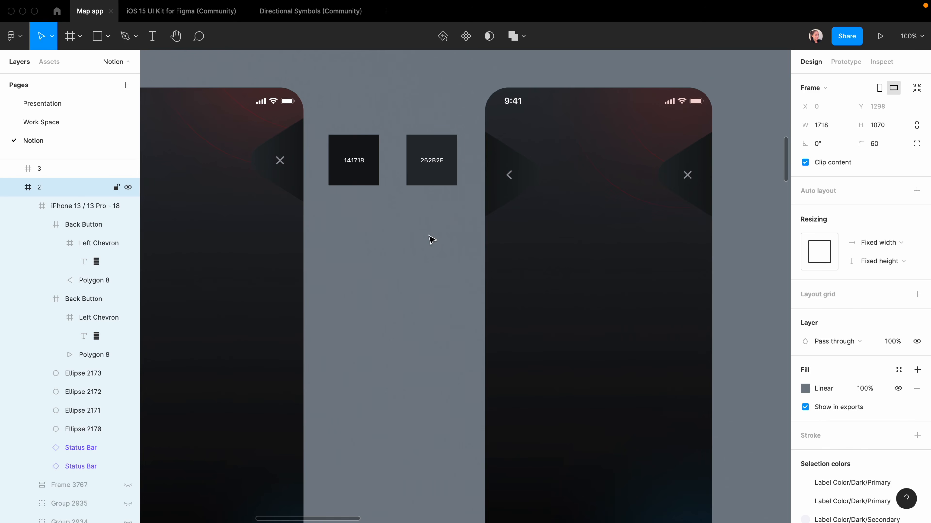
# Step: Detach the colour style from the back chevron's fill and fine-tune its opacity and shade
pyautogui.click(509, 175)
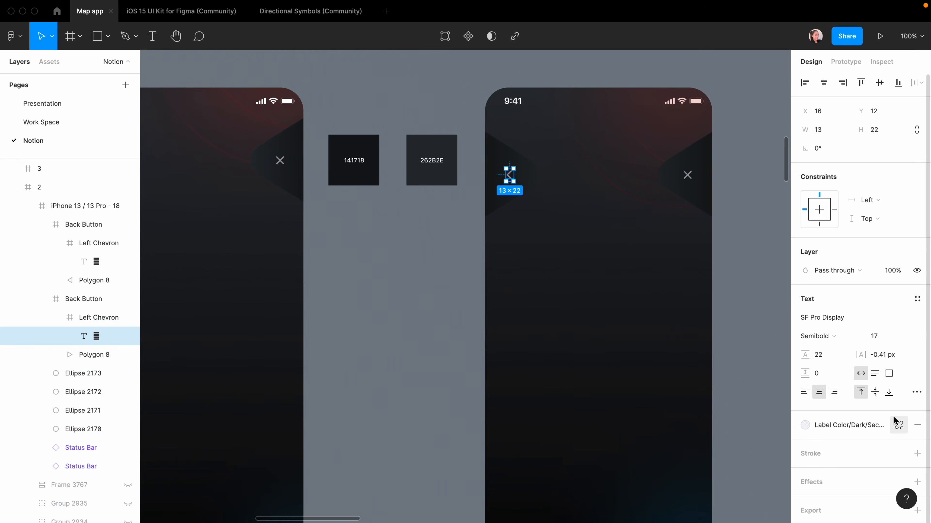
pyautogui.click(902, 422)
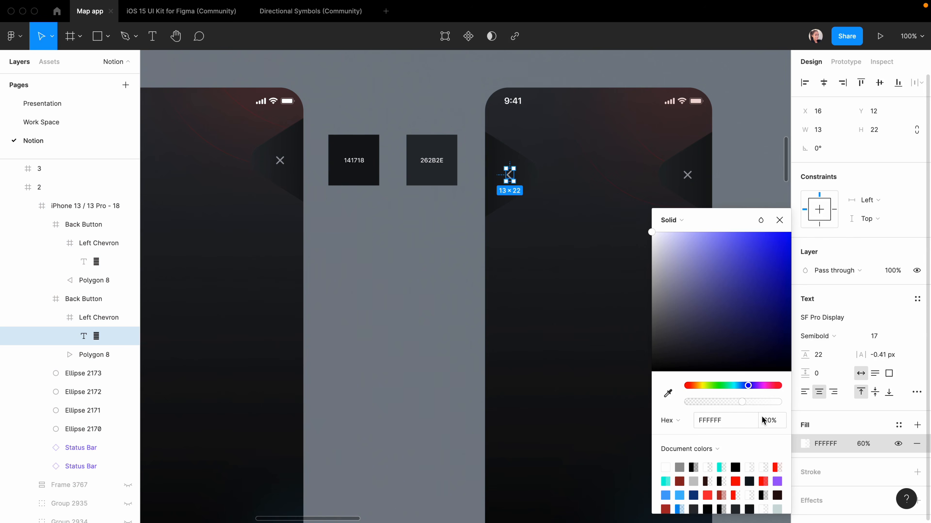
pyautogui.moveTo(740, 402); pyautogui.dragTo(741, 406)
pyautogui.click(660, 239)
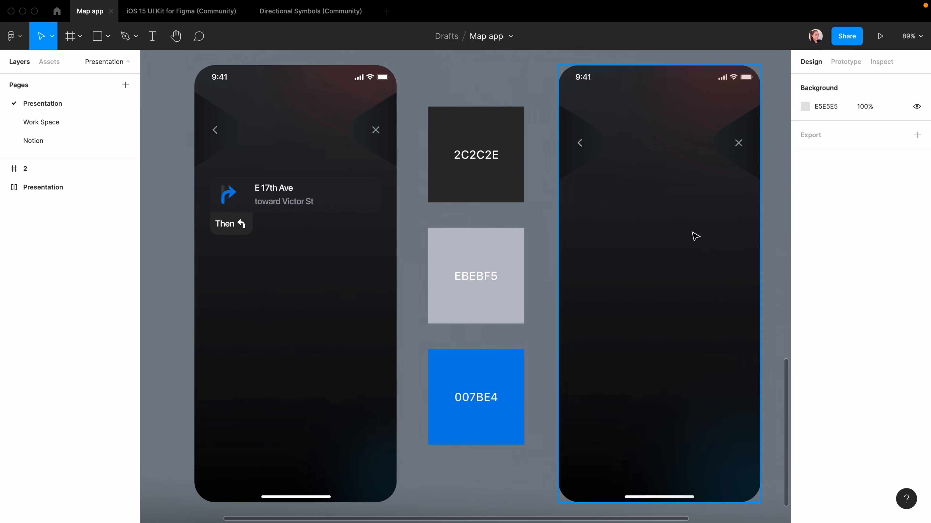
# Step: Add a text label below the buttons on the new phone screen, using "E 17th Ave" copied from the reference screen
pyautogui.click(667, 214)
pyautogui.press('t')
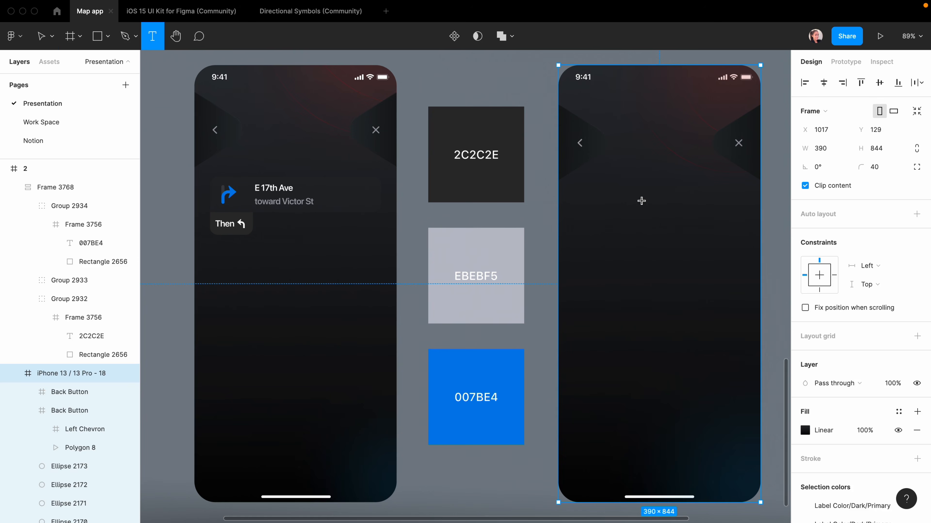
pyautogui.click(641, 201)
pyautogui.write('E')
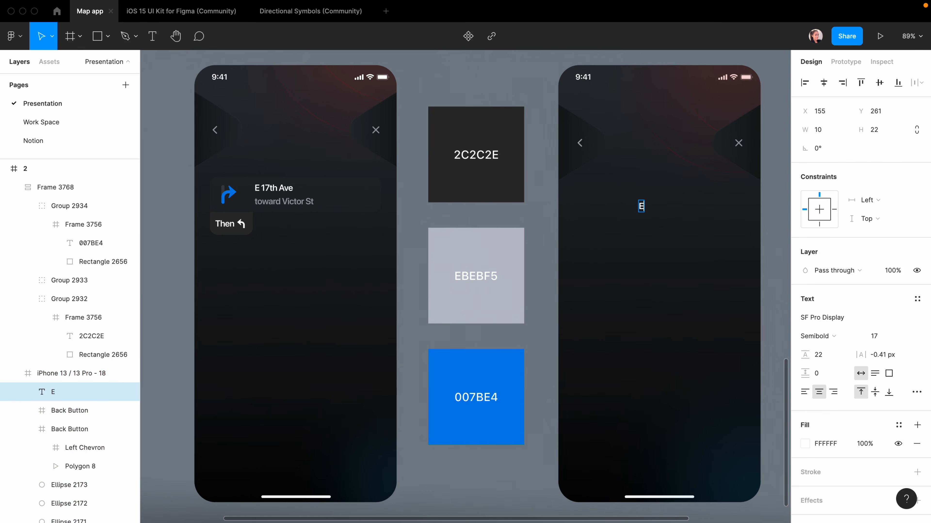
pyautogui.press('Escape')
pyautogui.keyDown('super'); pyautogui.click(256, 190); pyautogui.keyUp('super')
pyautogui.press('super+c')
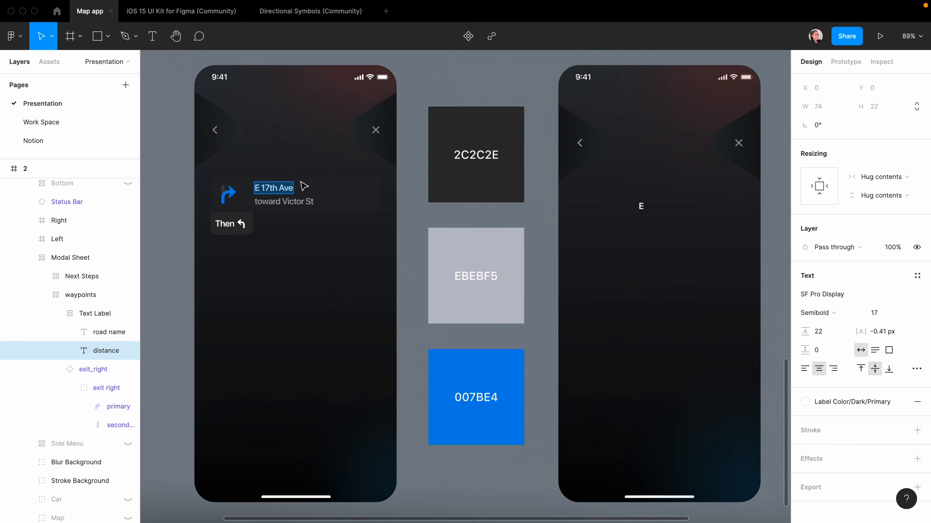
pyautogui.click(640, 205)
pyautogui.press('super+shift+r')
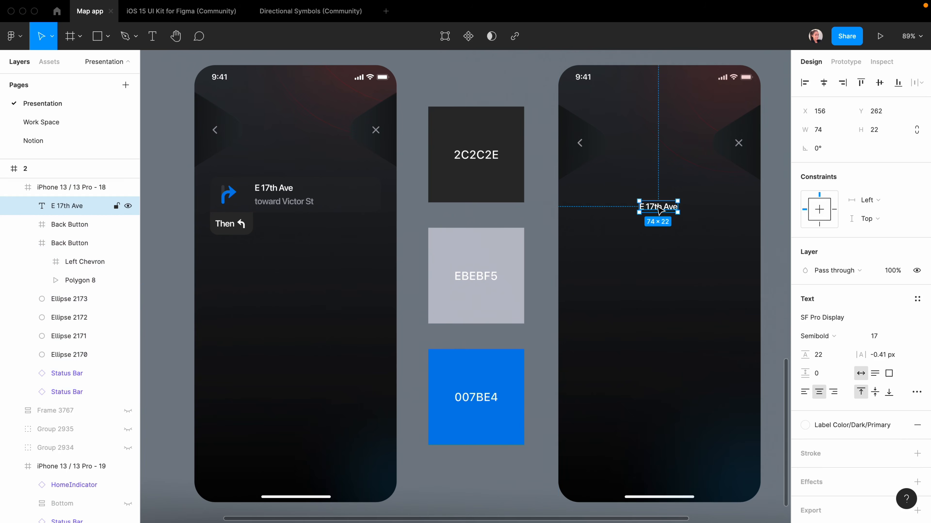
# Step: Duplicate the "E 17th Ave" label directly below itself and replace the copy's text with "toward Victor St" from the reference screen
pyautogui.moveTo(656, 209); pyautogui.dragTo(667, 268)
pyautogui.press('Escape')
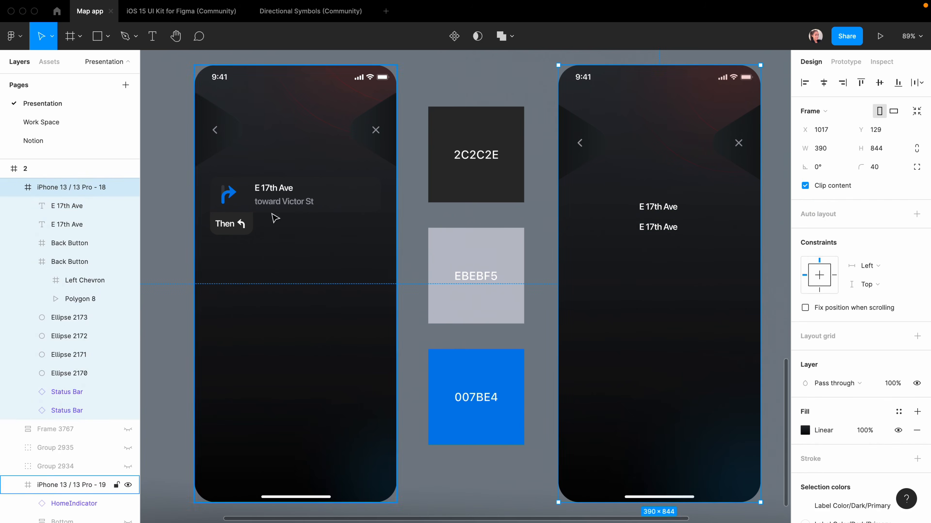
pyautogui.keyDown('super'); pyautogui.click(286, 201); pyautogui.keyUp('super')
pyautogui.doubleClick(286, 201)
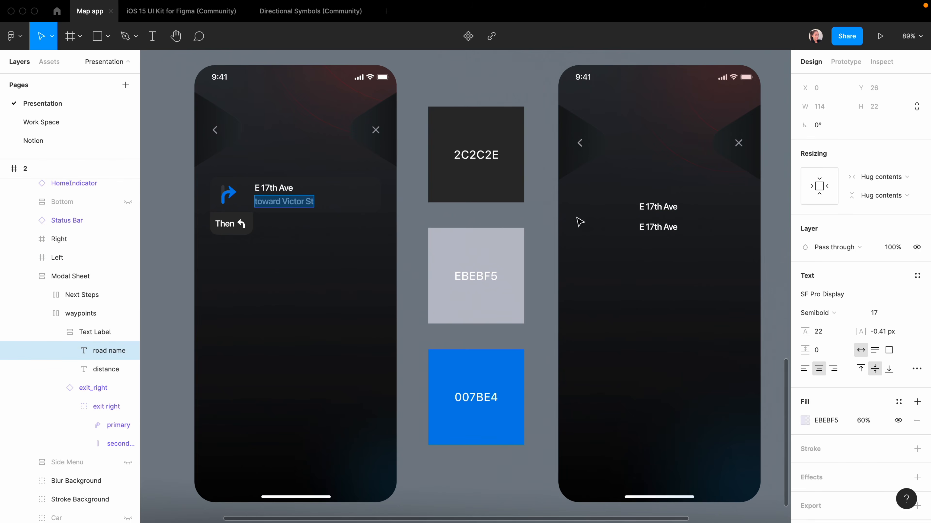
pyautogui.doubleClick(659, 227)
pyautogui.press('super+v')
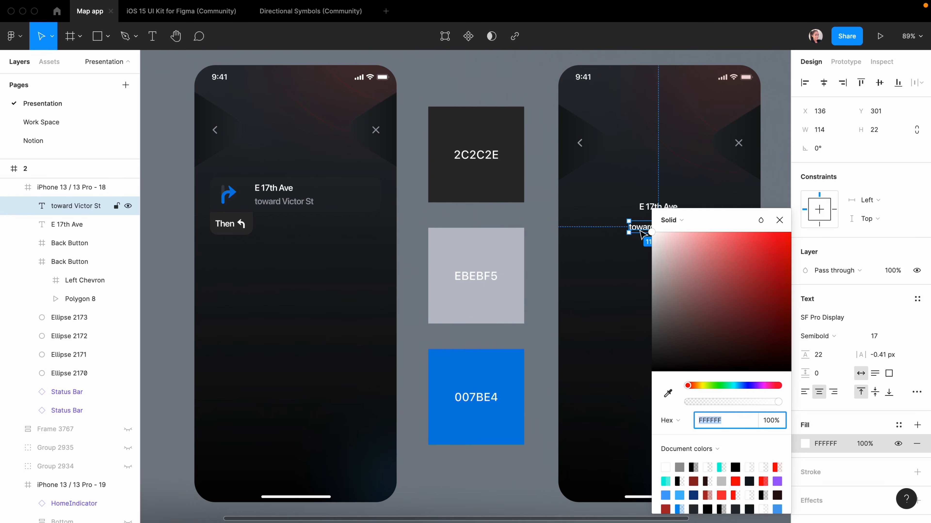
# Step: Colour the "toward Victor St" label BDC0CA by sampling the EBEBF5 swatch, and set its fill opacity to 60%
pyautogui.click(668, 393)
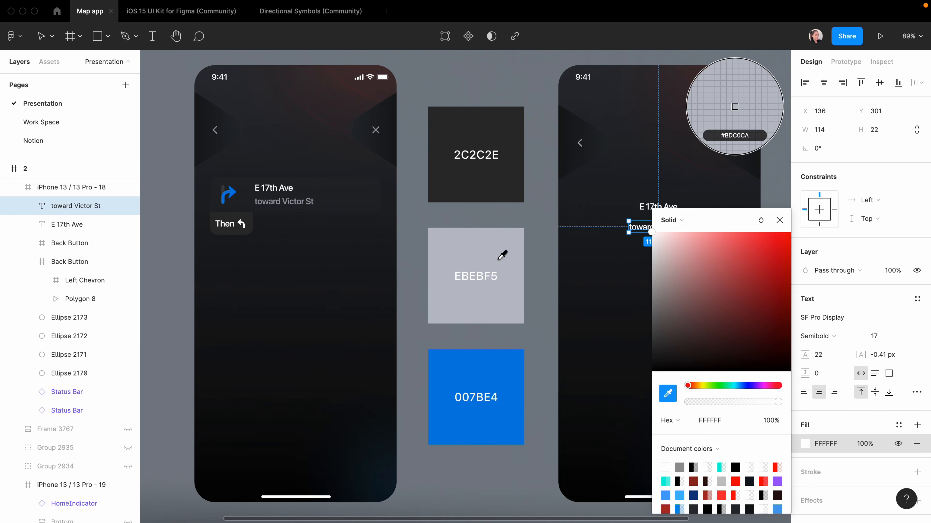
pyautogui.click(502, 256)
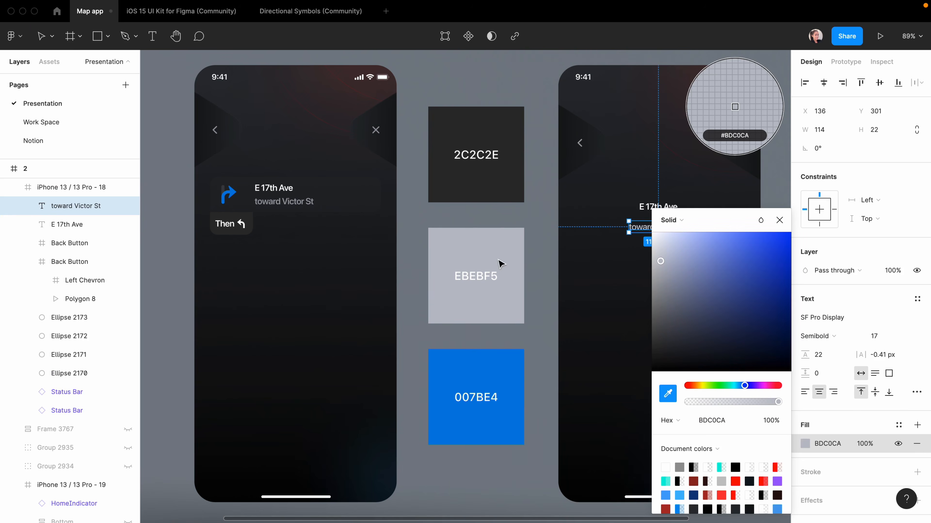
pyautogui.click(771, 424)
pyautogui.press('Escape')
pyautogui.press('Escape')
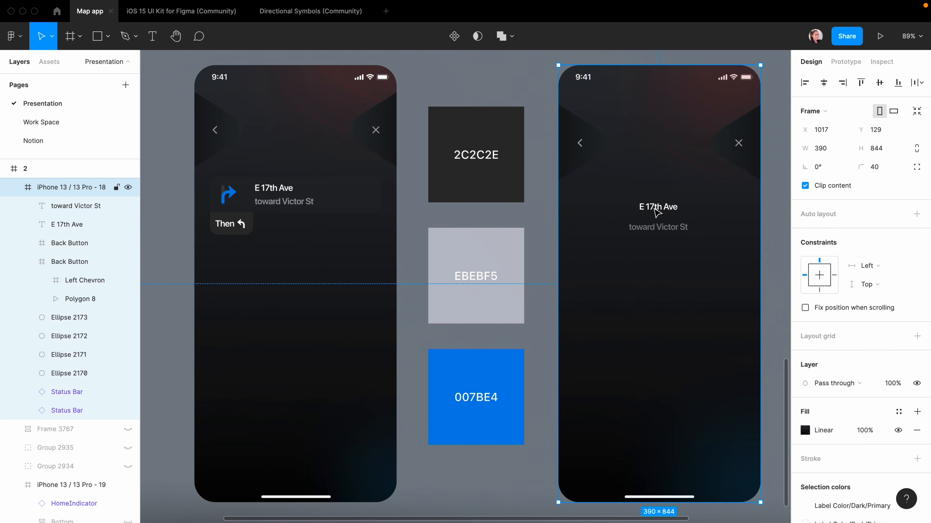
# Step: Combine both street labels in a vertical auto layout with 4 spacing and move it rightward to about X 179, Y 263
pyautogui.click(658, 207)
pyautogui.press('Escape')
pyautogui.click(655, 209)
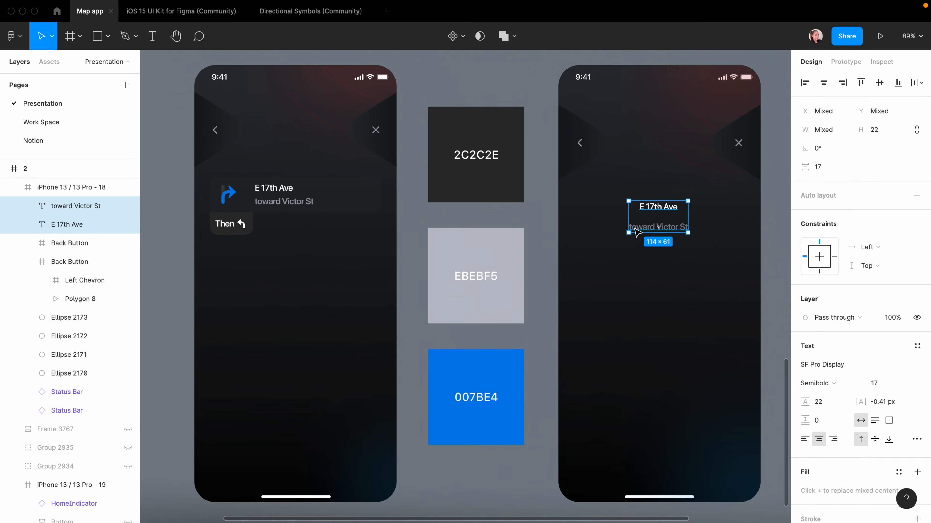
pyautogui.keyDown('shift'); pyautogui.click(649, 228); pyautogui.keyUp('shift')
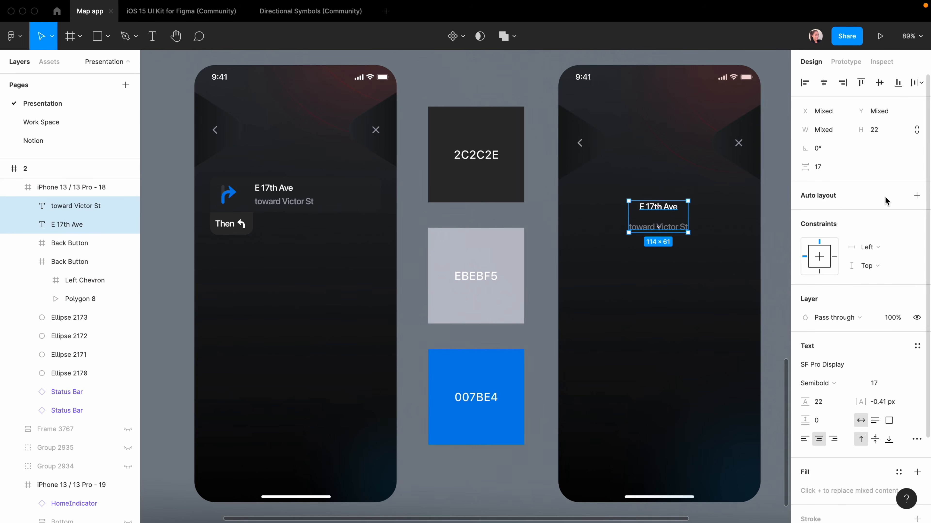
pyautogui.hotkey('shift', 'a')
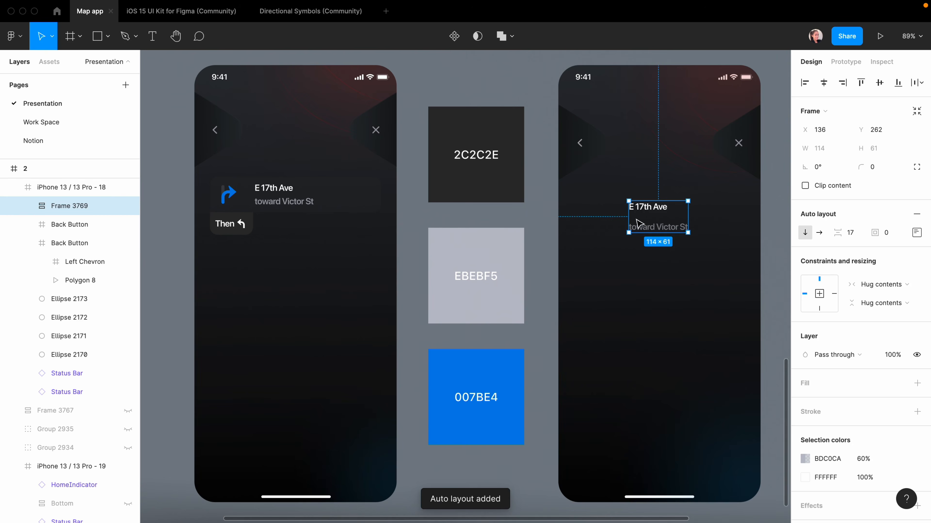
pyautogui.click(848, 233)
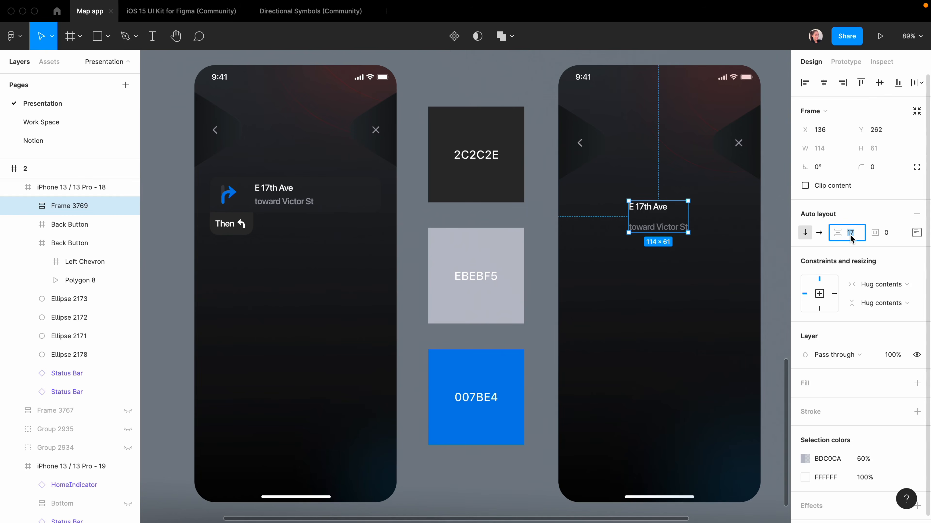
pyautogui.write('4')
pyautogui.press('Return')
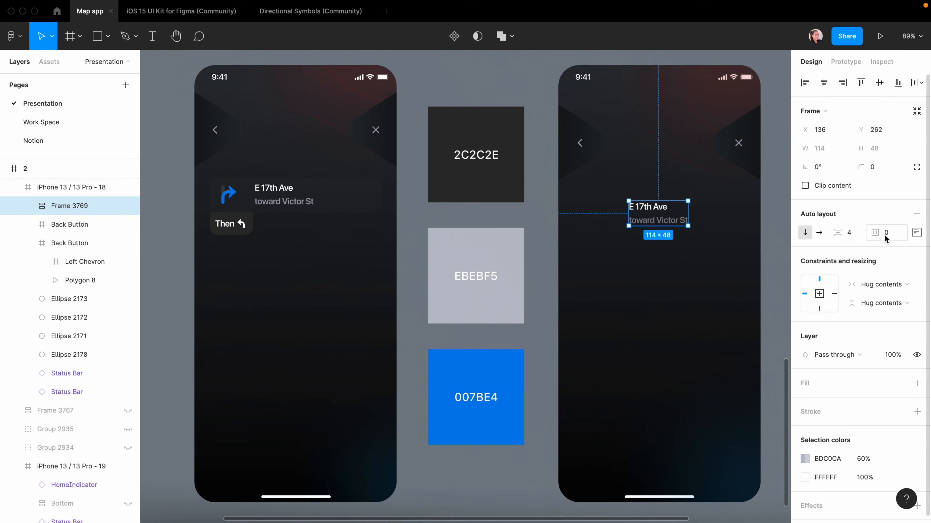
pyautogui.moveTo(655, 216); pyautogui.dragTo(677, 217)
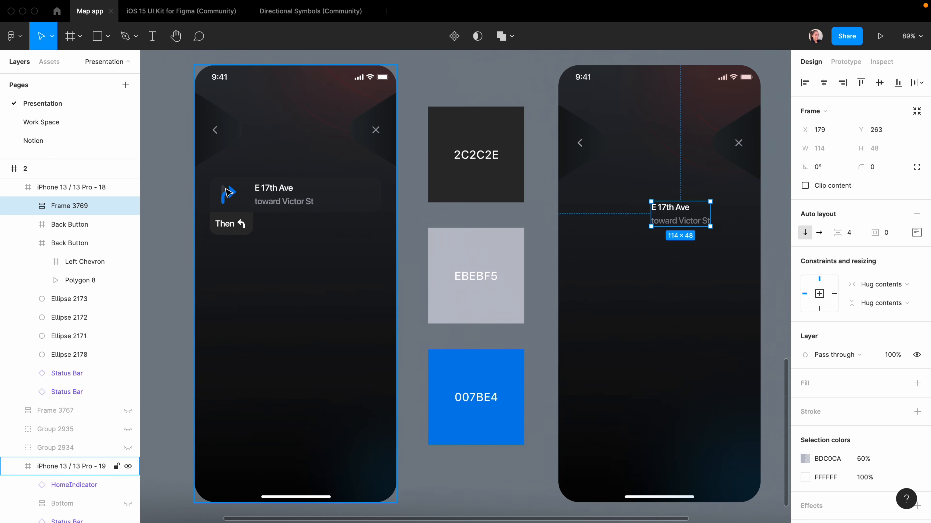
pyautogui.press('Escape')
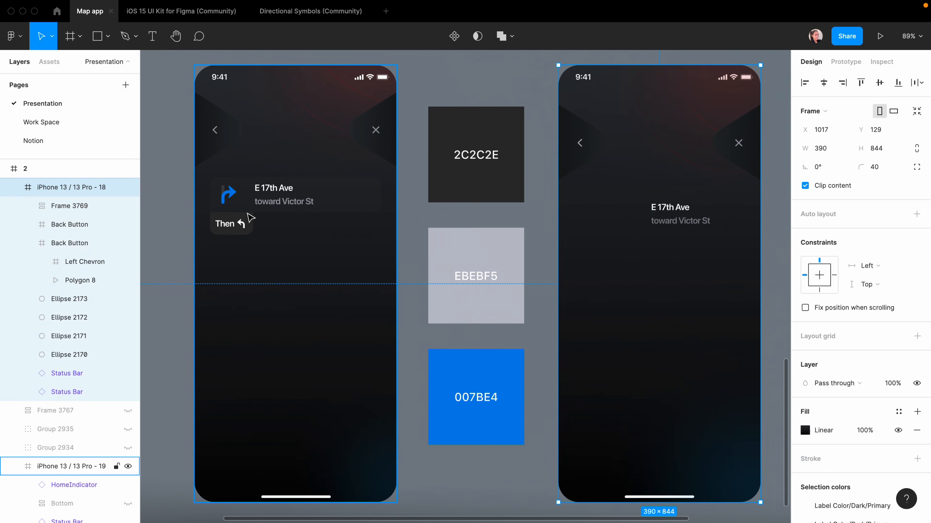
# Step: Copy the exit_right symbol from the Directional Symbols community file into the new phone screen, beside the street labels at X 54, Y 263
pyautogui.click(57, 15)
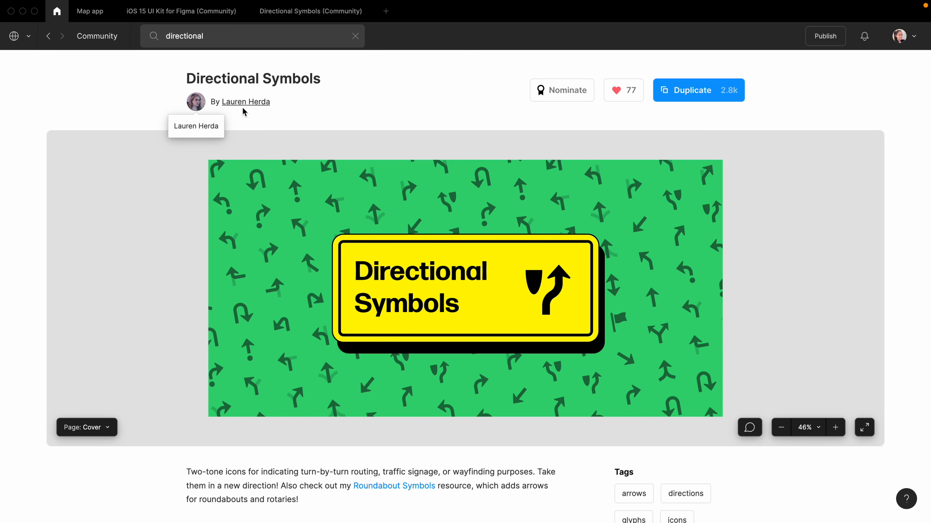
pyautogui.click(672, 90)
pyautogui.click(215, 233)
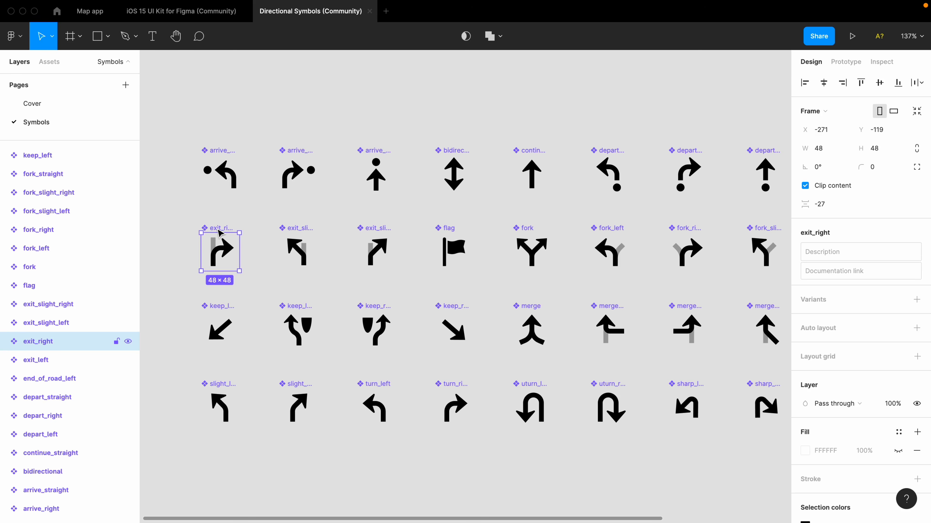
pyautogui.click(89, 12)
pyautogui.rightClick(591, 158)
pyautogui.click(620, 185)
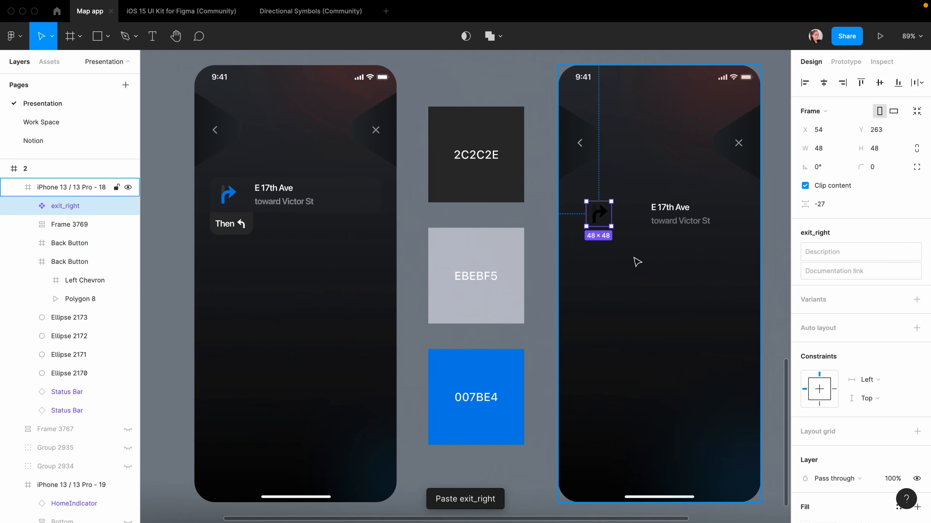
pyautogui.click(622, 242)
# Step: Colour the primary shape of the exit_right arrow 007BE4 by sampling the blue swatch
pyautogui.keyDown('super'); pyautogui.click(603, 210); pyautogui.keyUp('super')
pyautogui.click(805, 318)
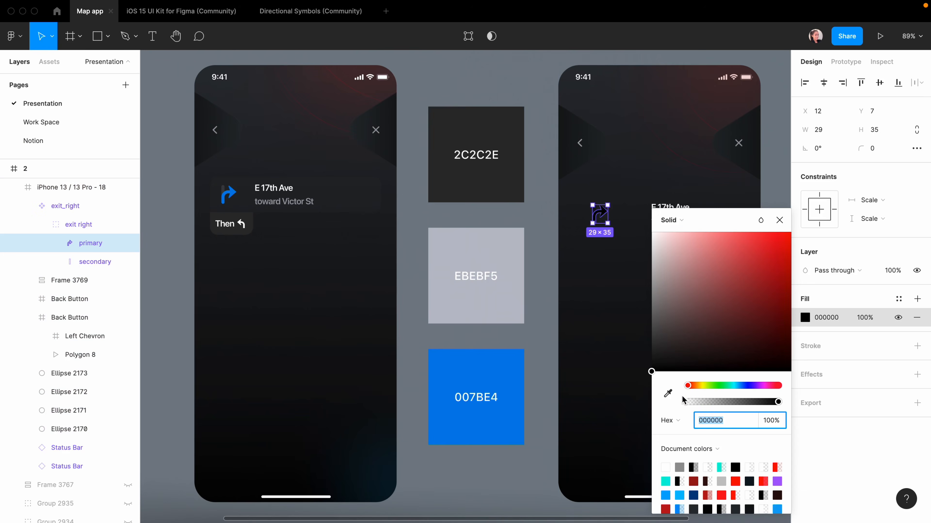
pyautogui.click(667, 394)
pyautogui.click(480, 377)
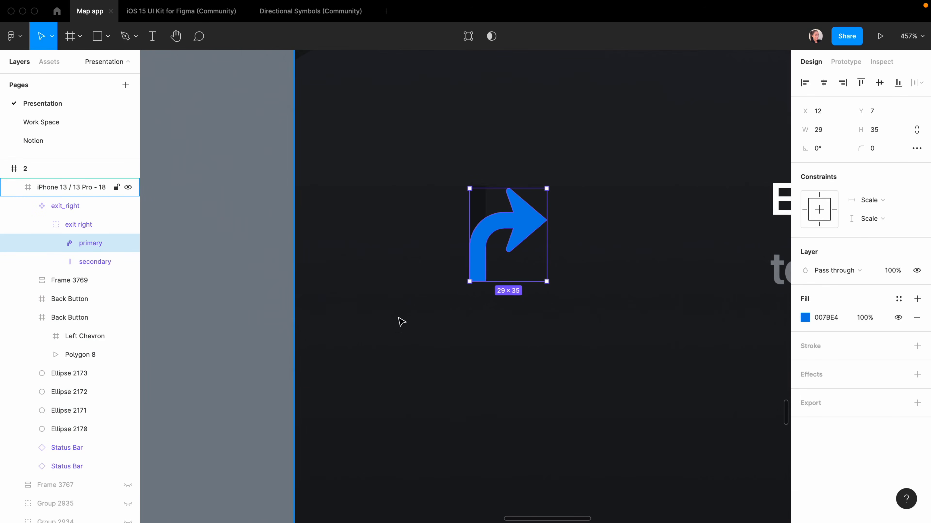
pyautogui.click(480, 175)
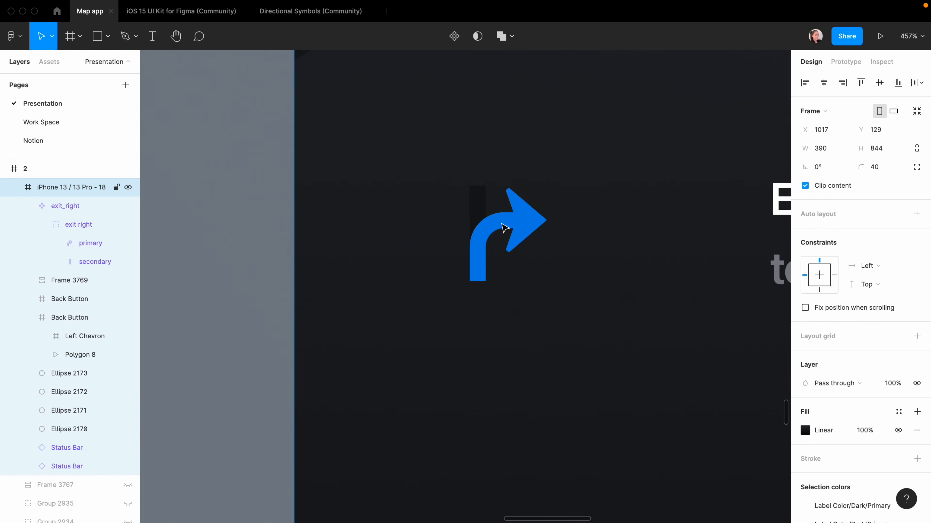
# Step: Round the corners of the secondary bar in the exit_right arrow icon
pyautogui.click(479, 207)
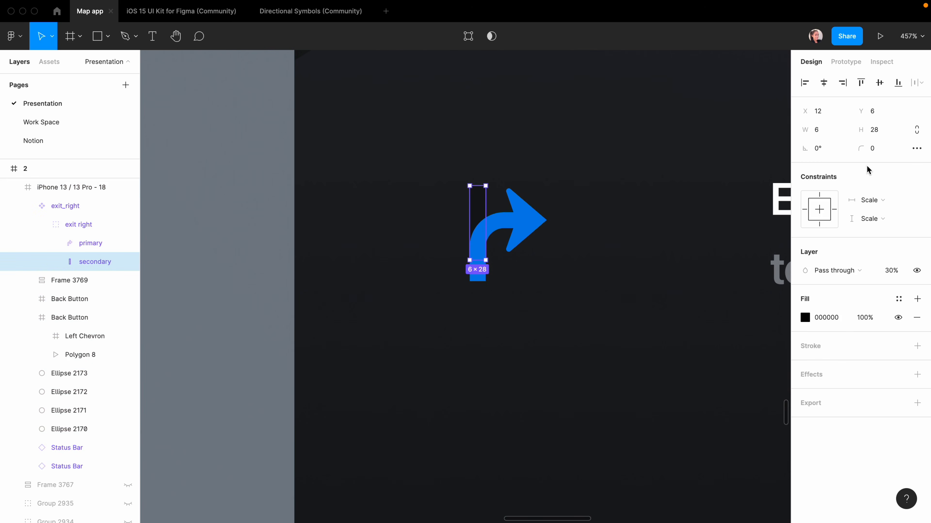
pyautogui.click(872, 150)
pyautogui.click(476, 256)
# Step: Round the two bottom vector points of the blue arrow's primary shape
pyautogui.click(474, 254)
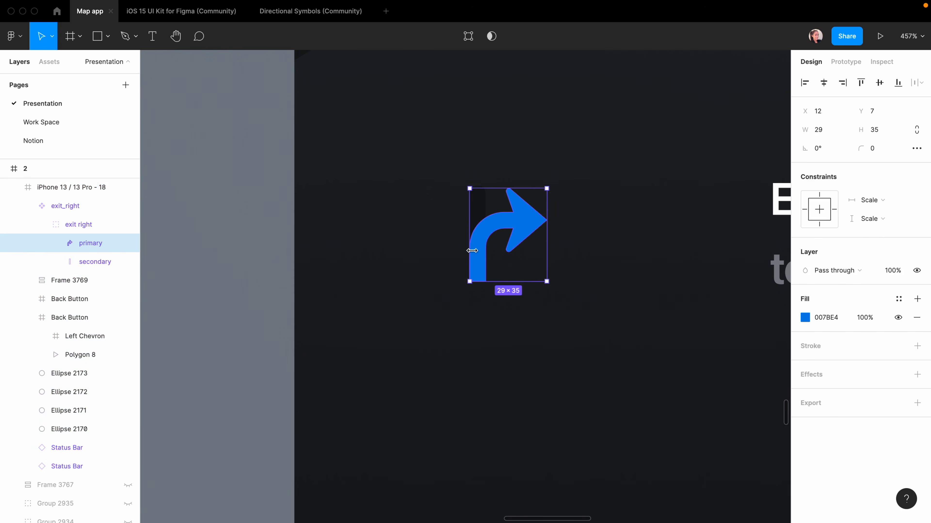
pyautogui.doubleClick(472, 250)
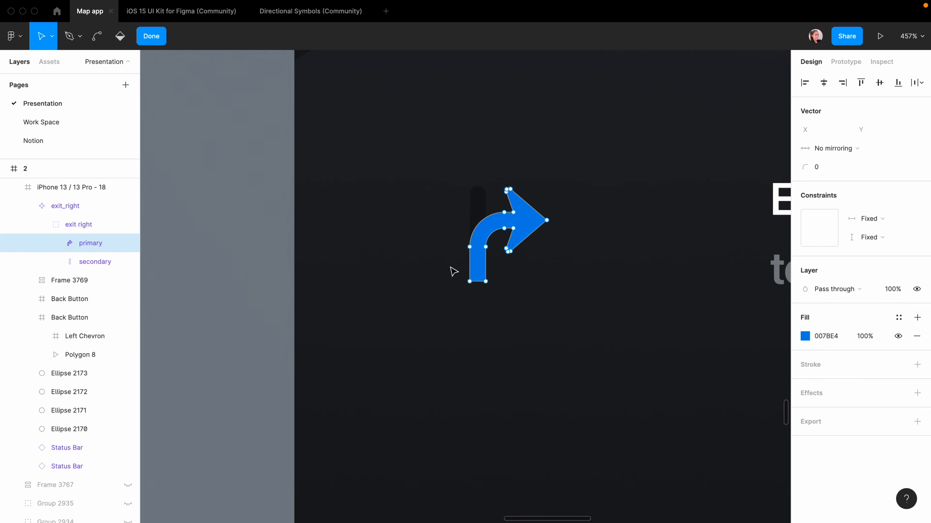
pyautogui.moveTo(450, 267); pyautogui.dragTo(528, 314)
pyautogui.click(820, 172)
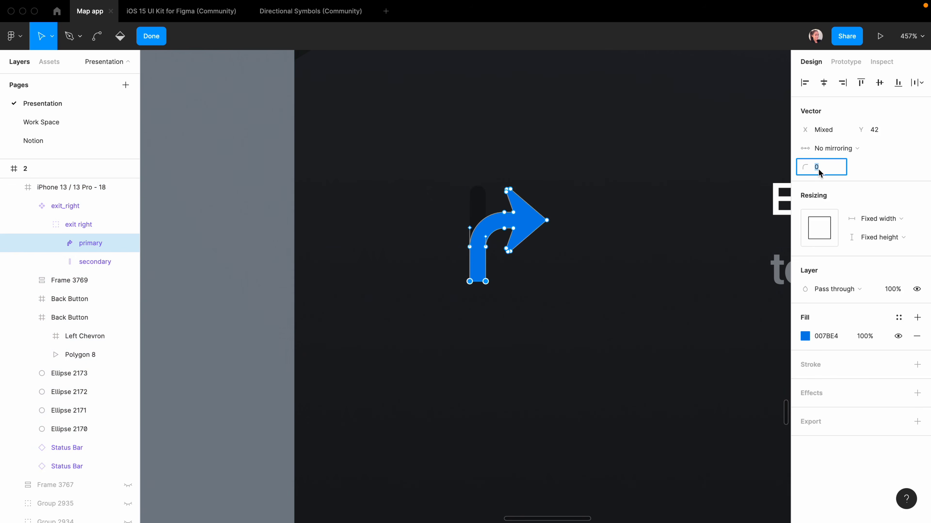
pyautogui.press('Return')
pyautogui.doubleClick(605, 216)
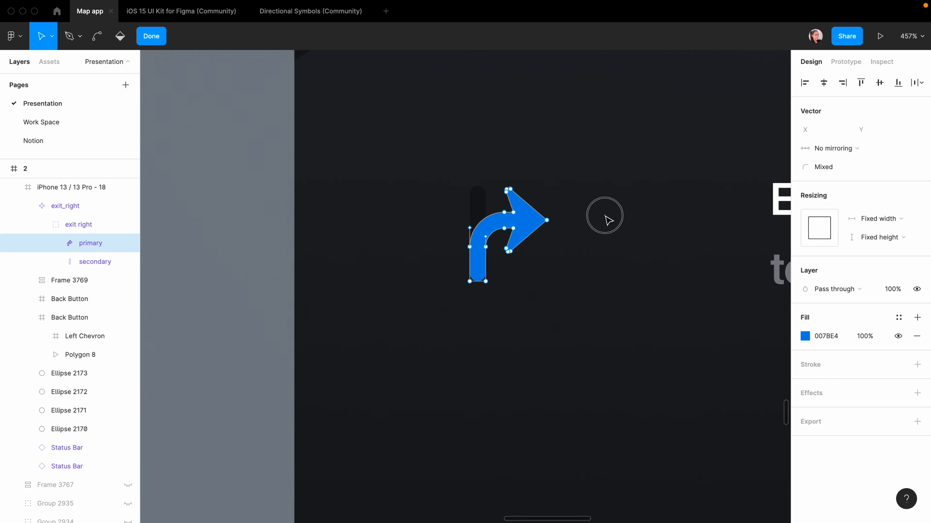
pyautogui.click(391, 317)
pyautogui.scroll(-8, 391, 318)
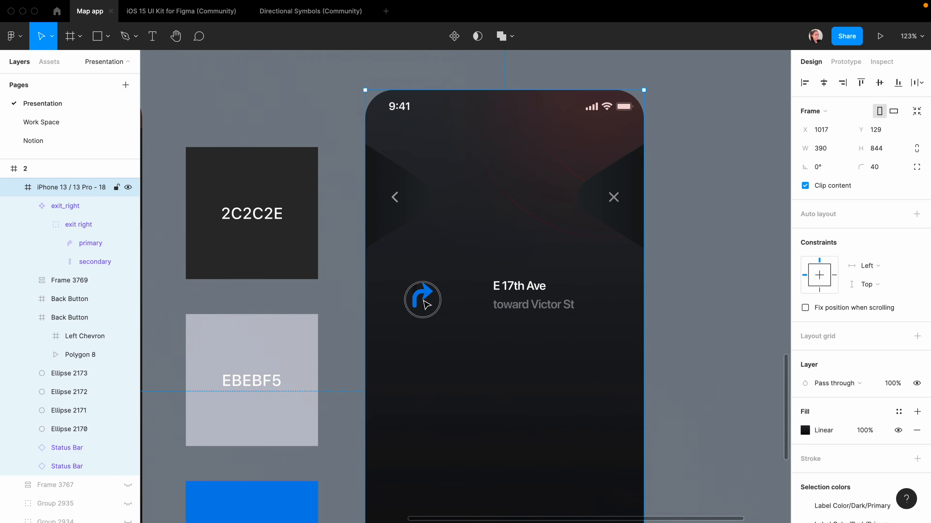
# Step: Combine the exit_right icon and the street labels frame in a horizontal auto layout
pyautogui.click(428, 298)
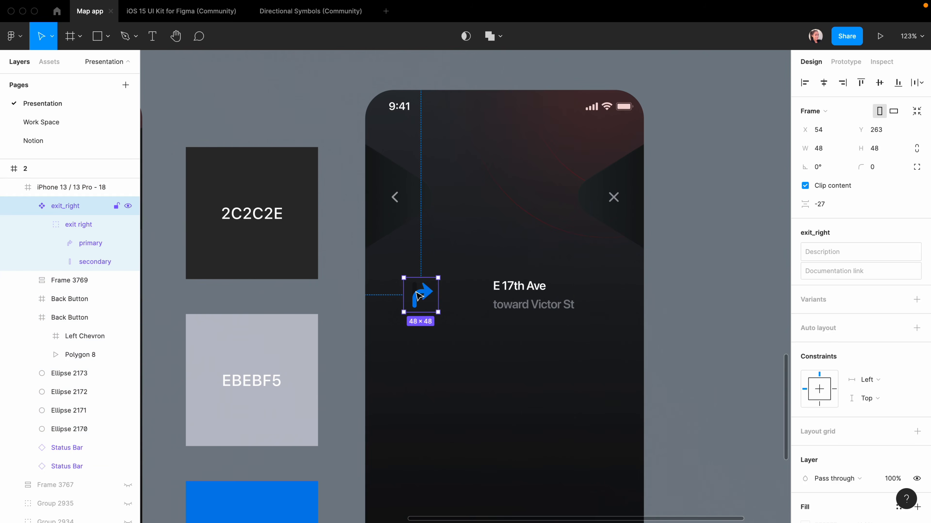
pyautogui.keyDown('shift'); pyautogui.click(66, 282); pyautogui.keyUp('shift')
pyautogui.hotkey('shift', 'a')
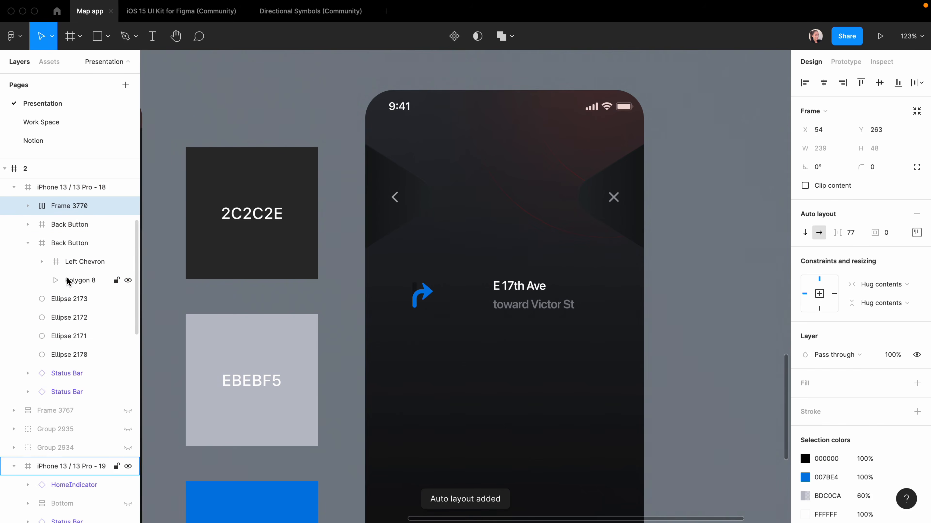
pyautogui.click(438, 331)
pyautogui.hscroll(2, 460, 301)
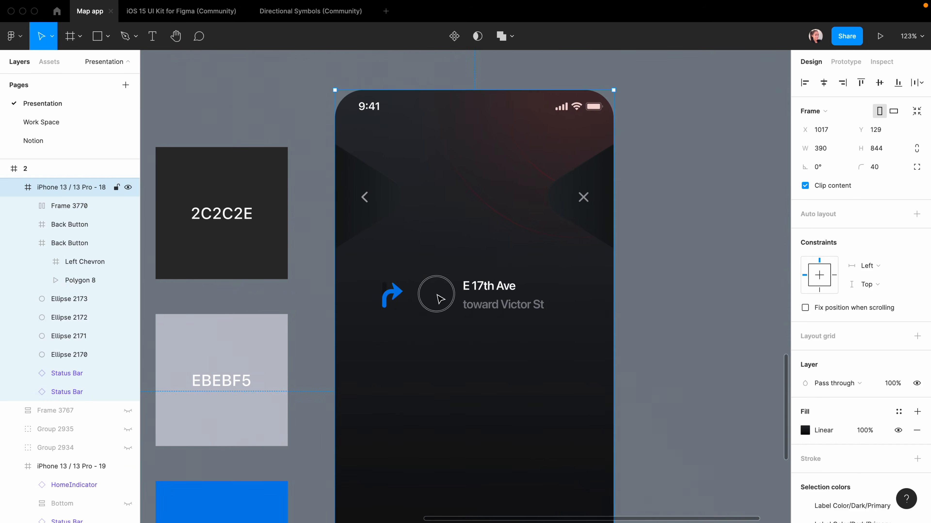
# Step: Set the directions card's auto layout spacing to 28 and its padding to 10
pyautogui.click(422, 295)
pyautogui.click(850, 235)
pyautogui.write('2')
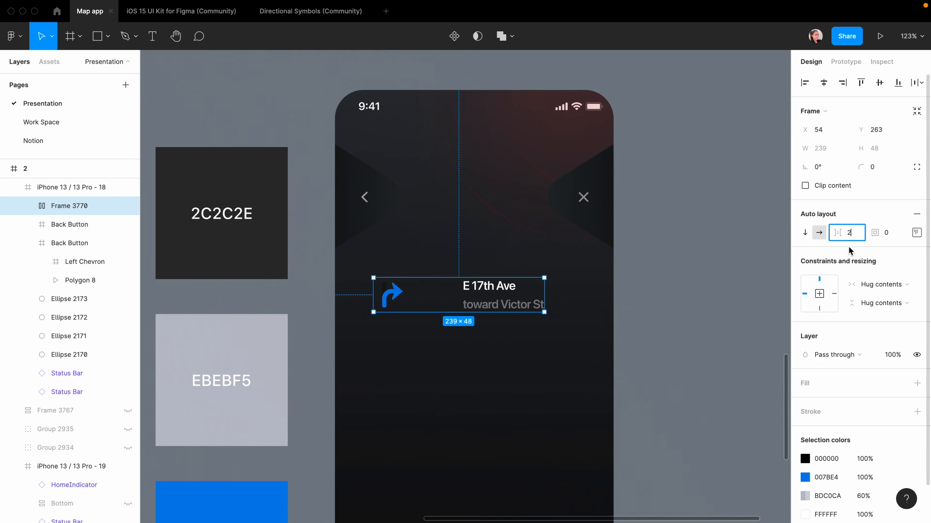
pyautogui.write('8')
pyautogui.press('Tab')
pyautogui.write('10')
pyautogui.press('Return')
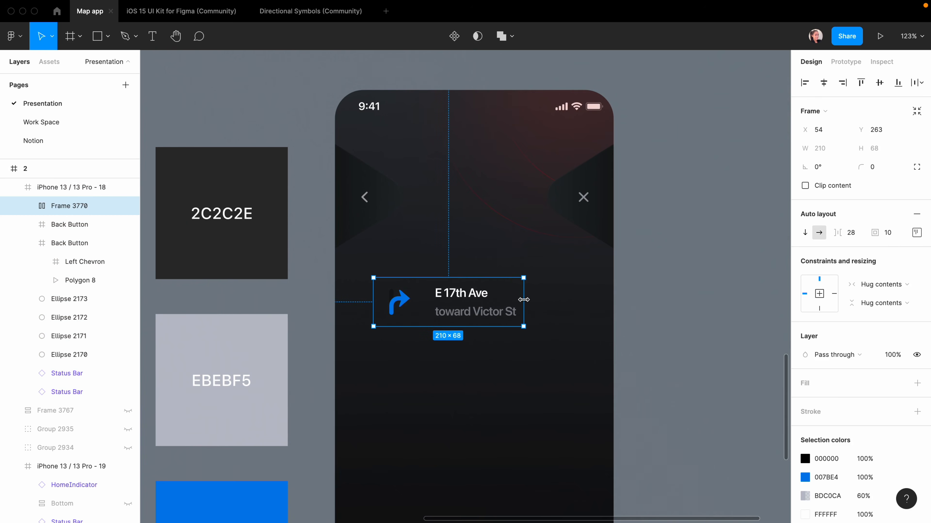
# Step: Widen the directions card to 330 and centre it horizontally on the phone screen
pyautogui.moveTo(523, 299); pyautogui.dragTo(585, 300)
pyautogui.click(822, 150)
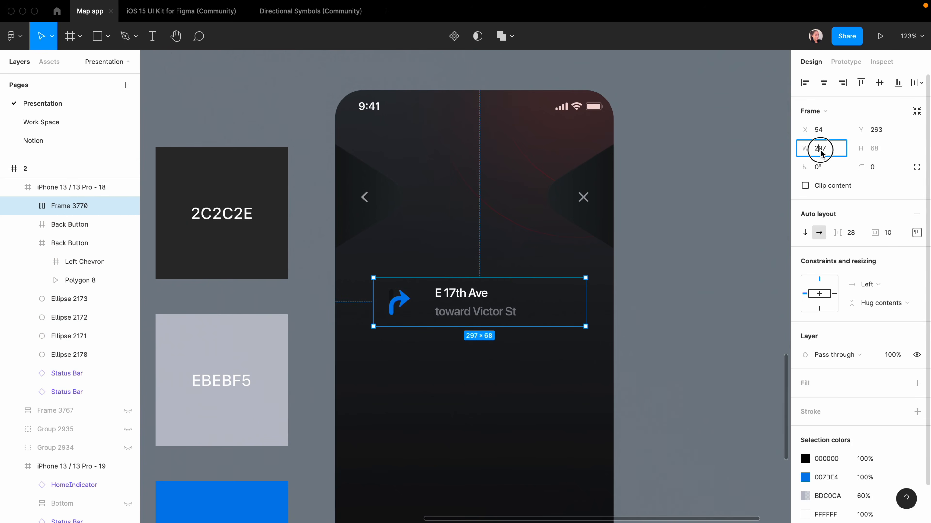
pyautogui.write('330')
pyautogui.press('Return')
pyautogui.click(824, 83)
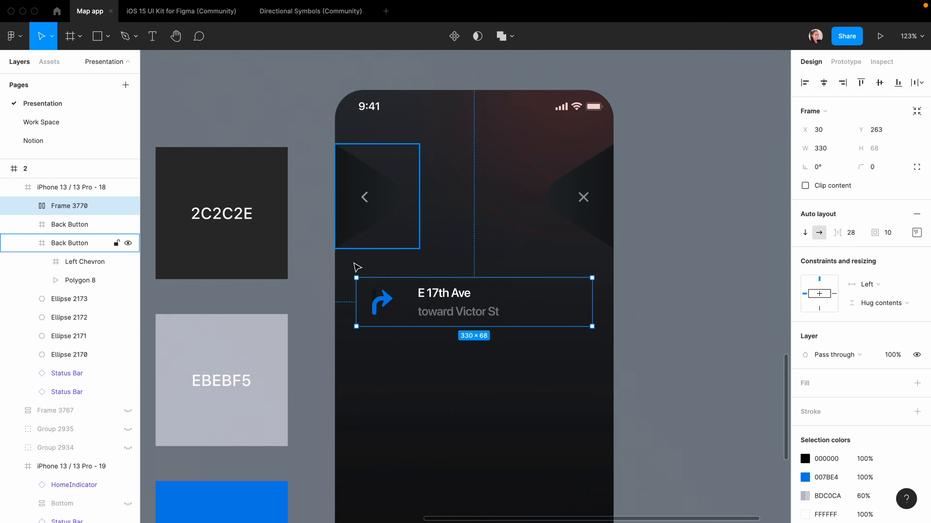
# Step: Add a fill to the directions card sampled from the 2C2C2E swatch, with 35% opacity
pyautogui.click(917, 384)
pyautogui.click(804, 402)
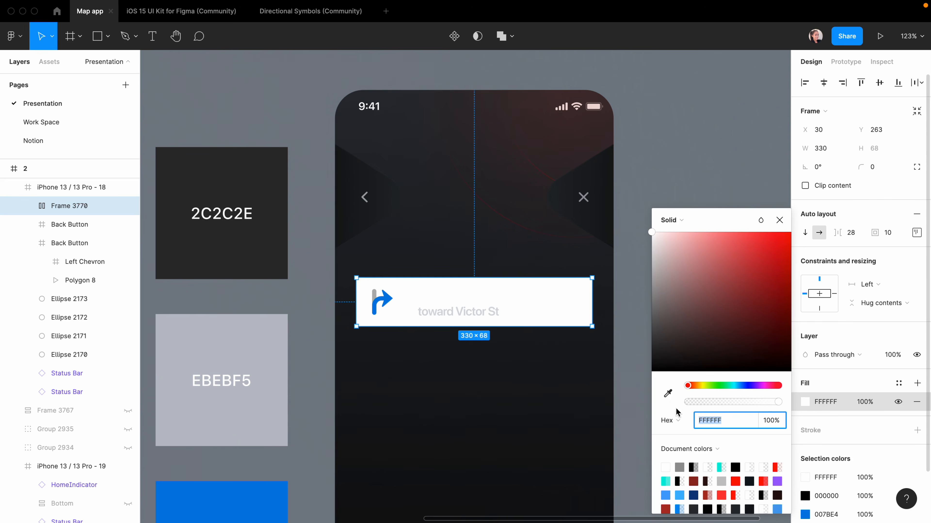
pyautogui.click(668, 394)
pyautogui.click(245, 166)
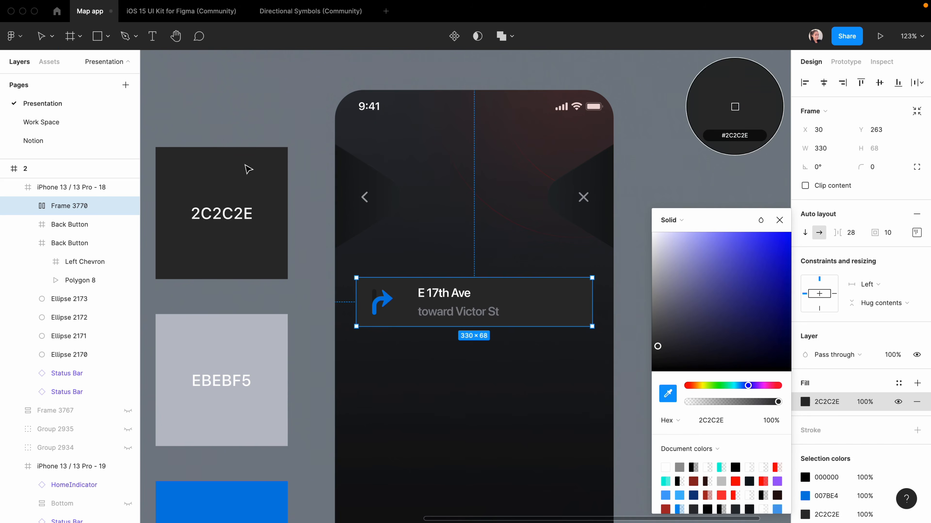
pyautogui.click(769, 421)
pyautogui.write('35')
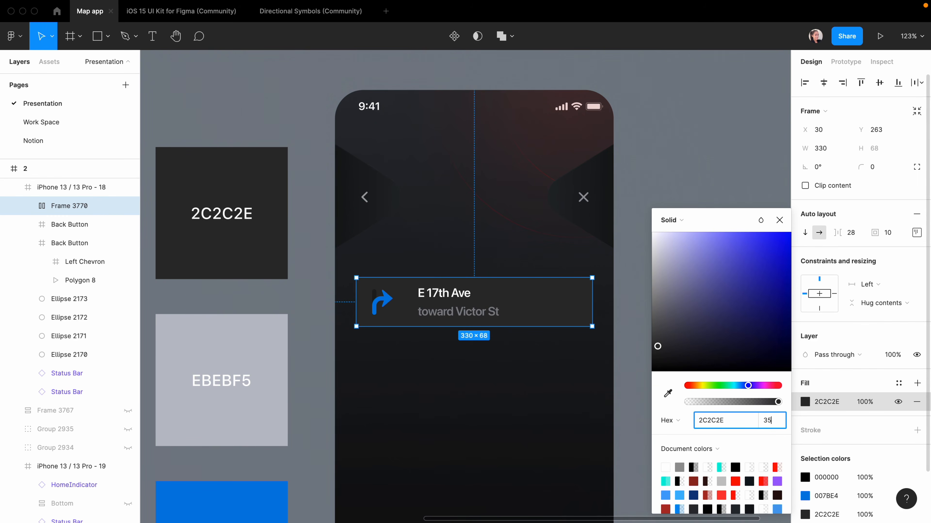
pyautogui.press('Return')
pyautogui.press('Escape')
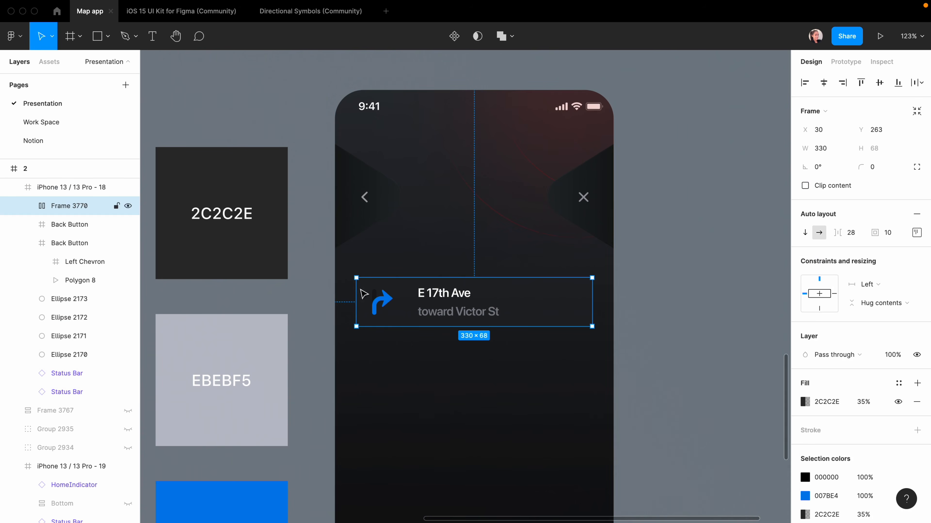
# Step: Set the directions card's top-left corner radius to 15 and round its top-right and bottom-right corners individually
pyautogui.click(368, 346)
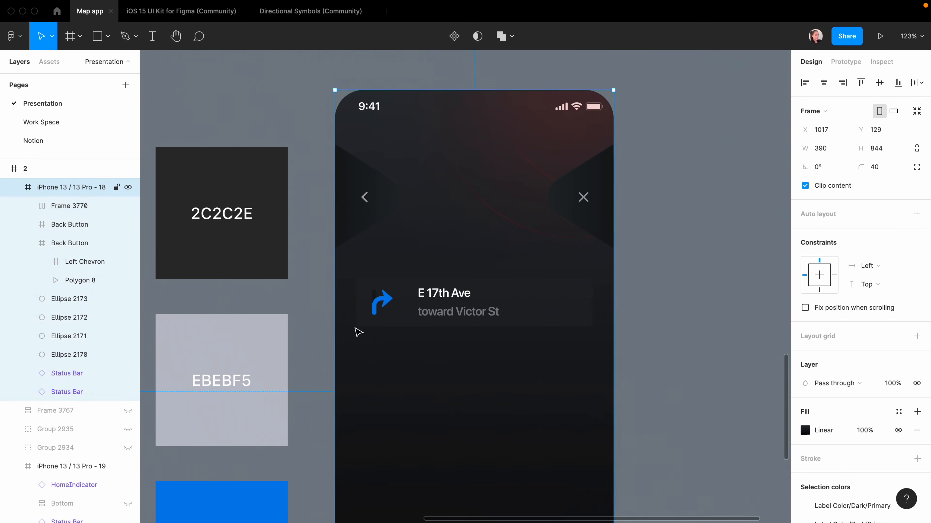
pyautogui.click(366, 325)
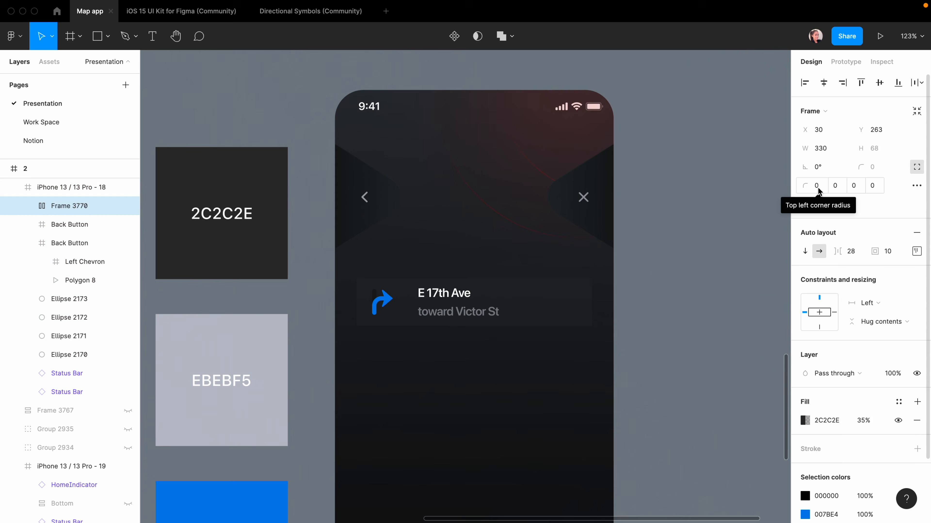
pyautogui.click(817, 186)
pyautogui.write('1')
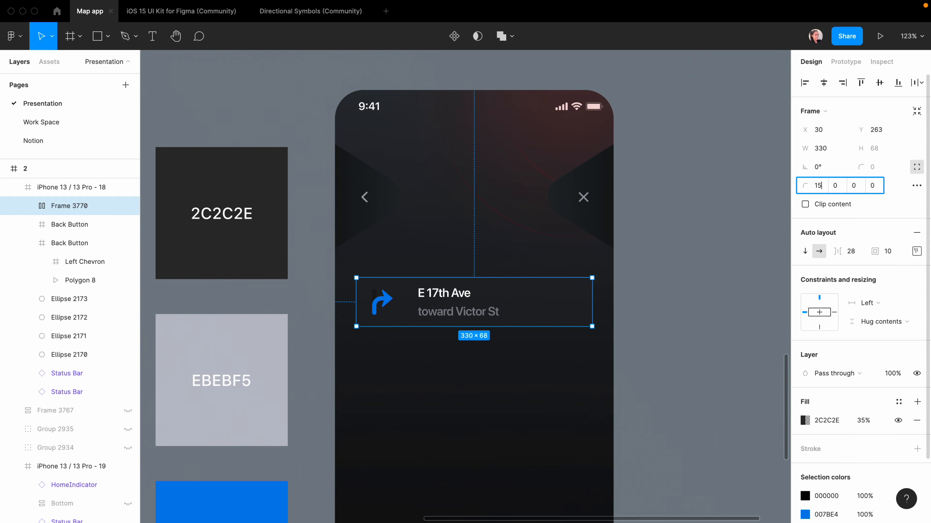
pyautogui.write('5')
pyautogui.click(837, 187)
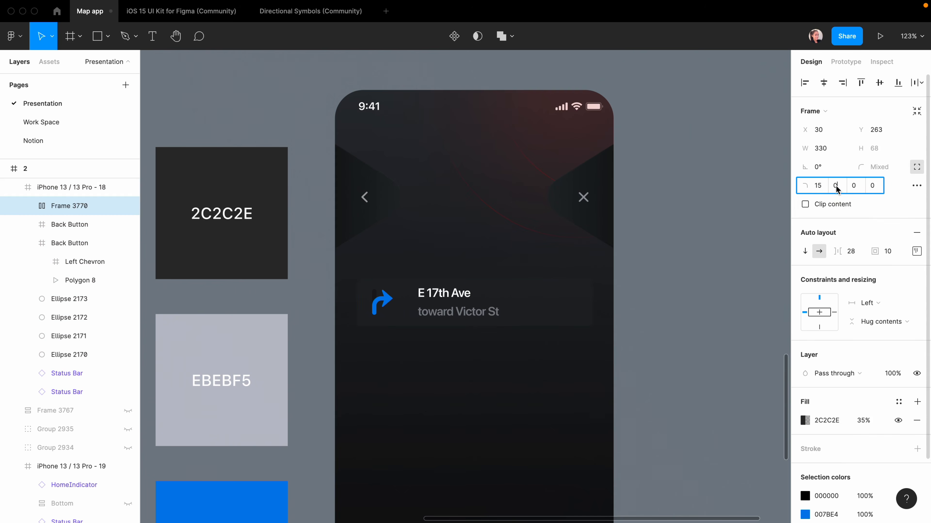
pyautogui.click(853, 187)
pyautogui.click(567, 378)
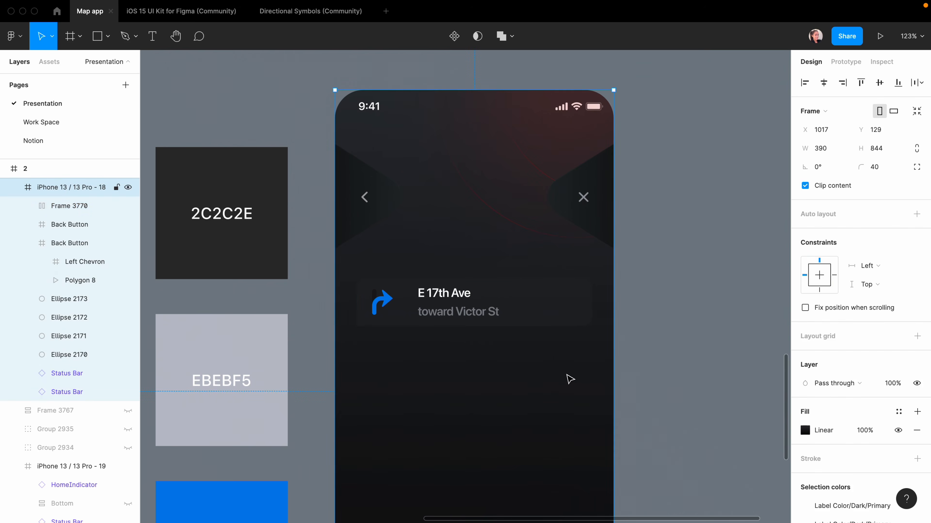
# Step: Copy the turn_left symbol from the Directional Symbols file and paste it below the directions card on the new phone screen
pyautogui.click(554, 293)
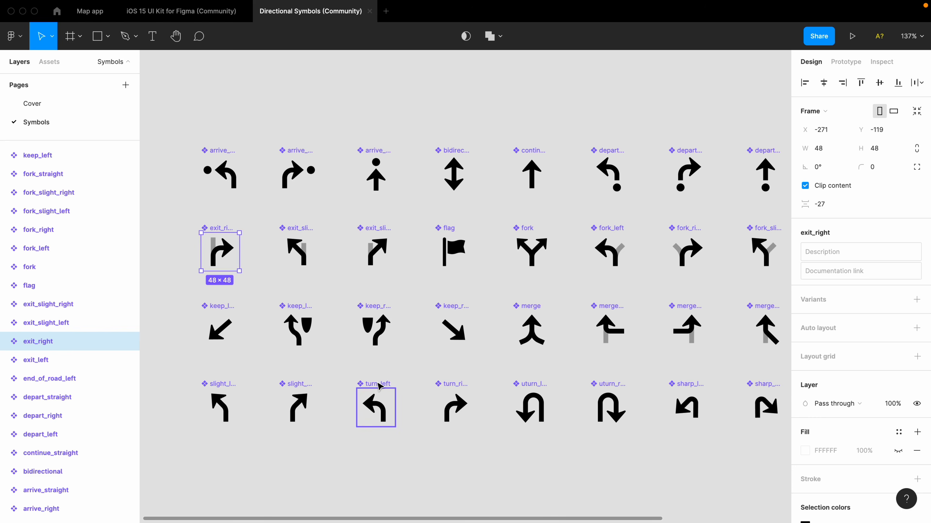
pyautogui.click(379, 385)
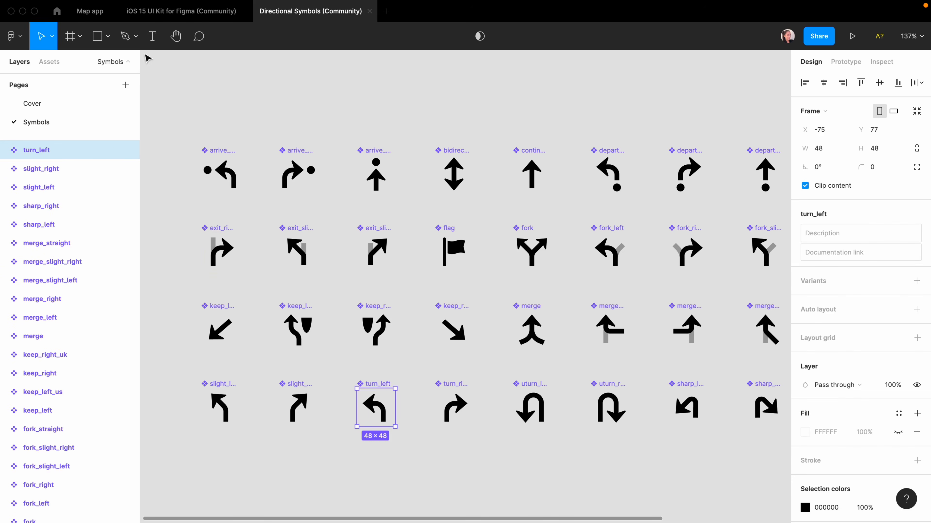
pyautogui.click(90, 11)
pyautogui.rightClick(614, 141)
pyautogui.click(658, 165)
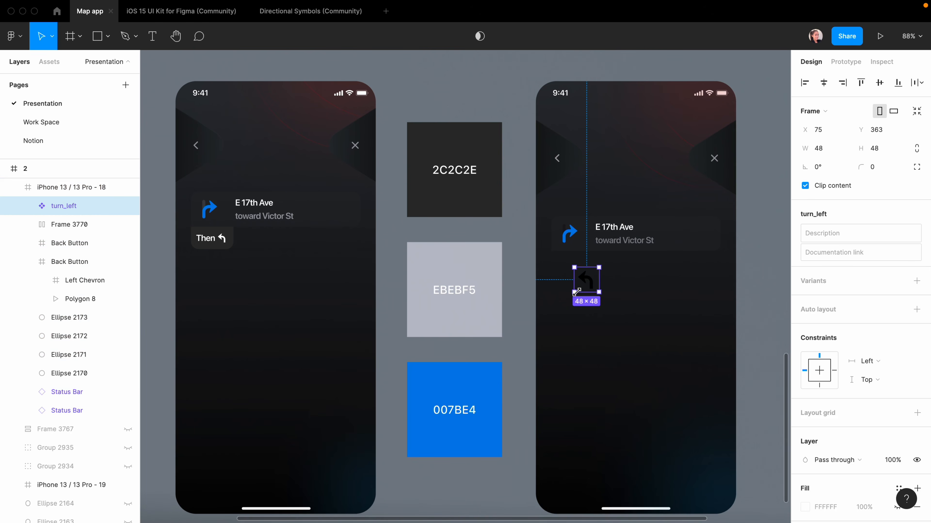
# Step: Constrain the turn_left icon's proportions and resize it to 24 × 24
pyautogui.click(917, 150)
pyautogui.click(822, 150)
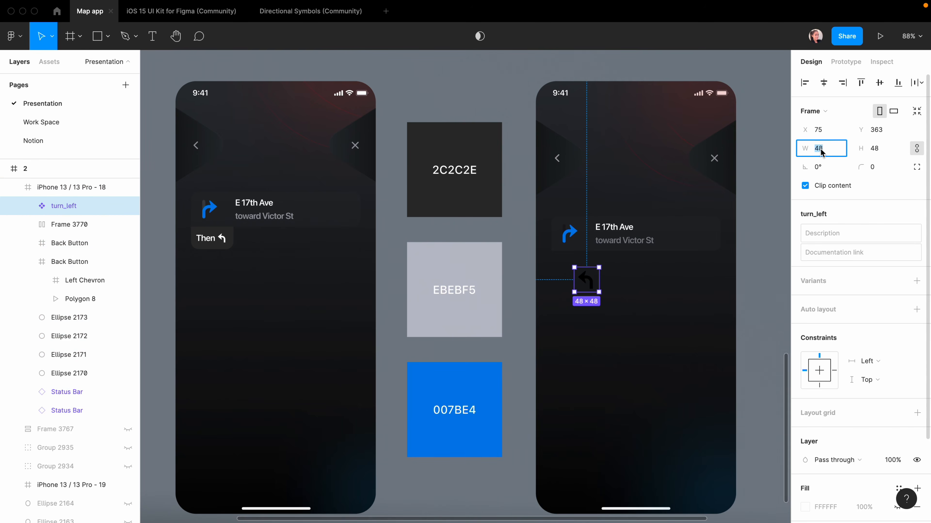
pyautogui.write('24')
pyautogui.press('Return')
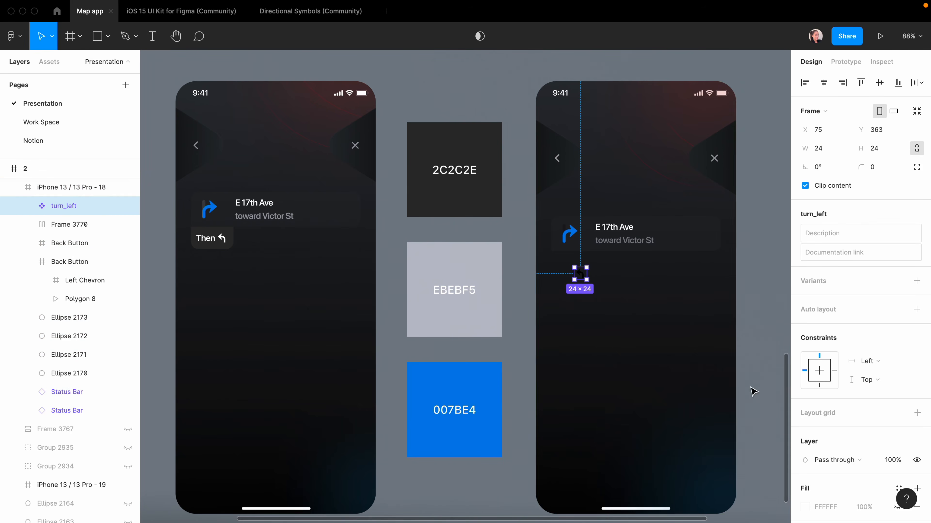
# Step: Change the turn_left icon's black selection colour to white
pyautogui.scroll(-1, 808, 398)
pyautogui.scroll(-3, 808, 397)
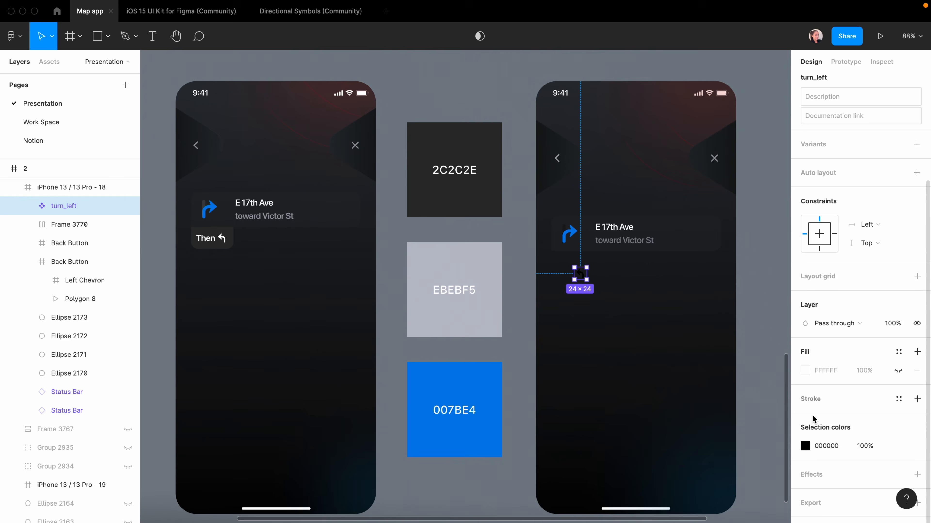
pyautogui.click(805, 446)
pyautogui.moveTo(657, 282); pyautogui.dragTo(633, 205)
pyautogui.click(586, 279)
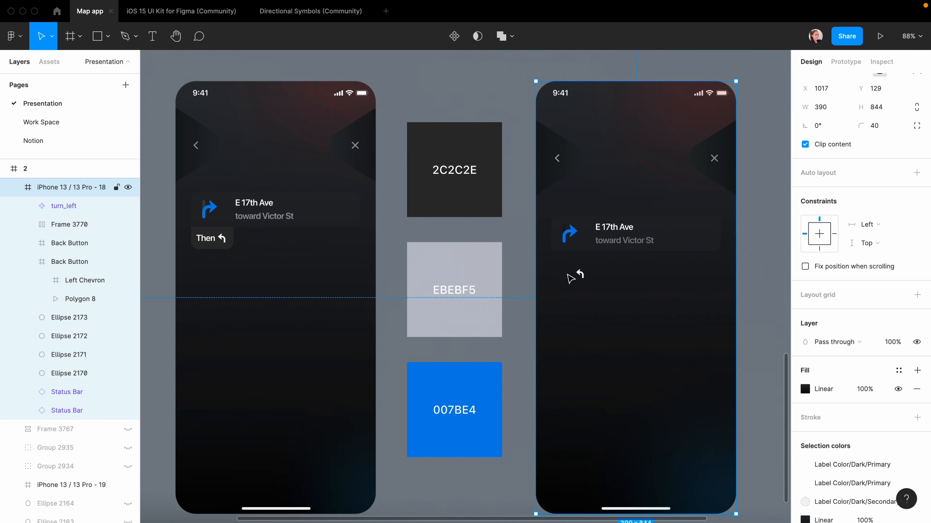
# Step: Add the white text "Then" beside the turn_left icon and vertically line it up with the icon
pyautogui.press('t')
pyautogui.click(558, 274)
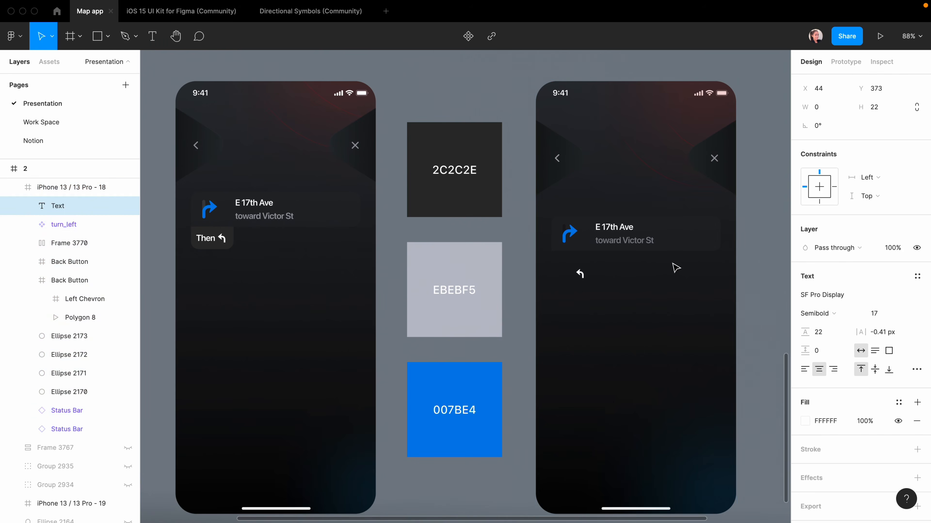
pyautogui.write('Then')
pyautogui.click(648, 293)
pyautogui.click(560, 281)
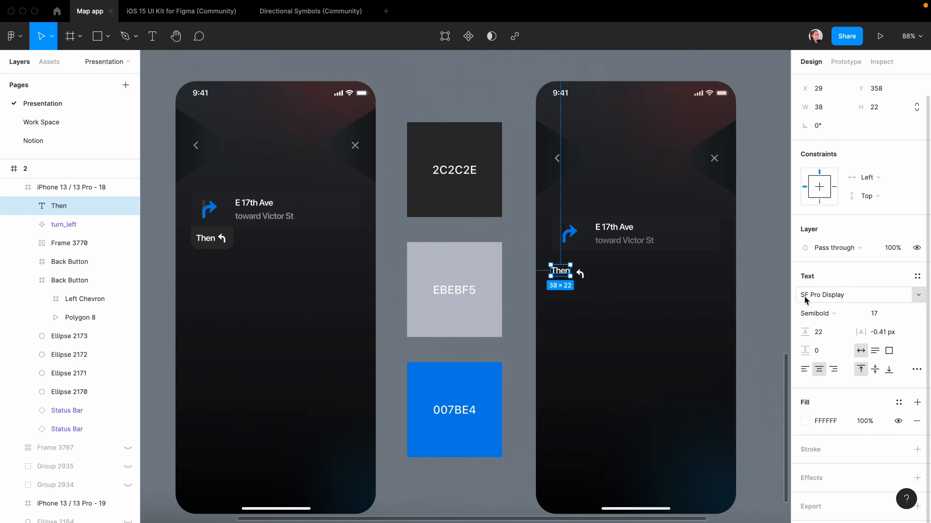
pyautogui.click(643, 306)
pyautogui.moveTo(561, 270); pyautogui.dragTo(561, 277)
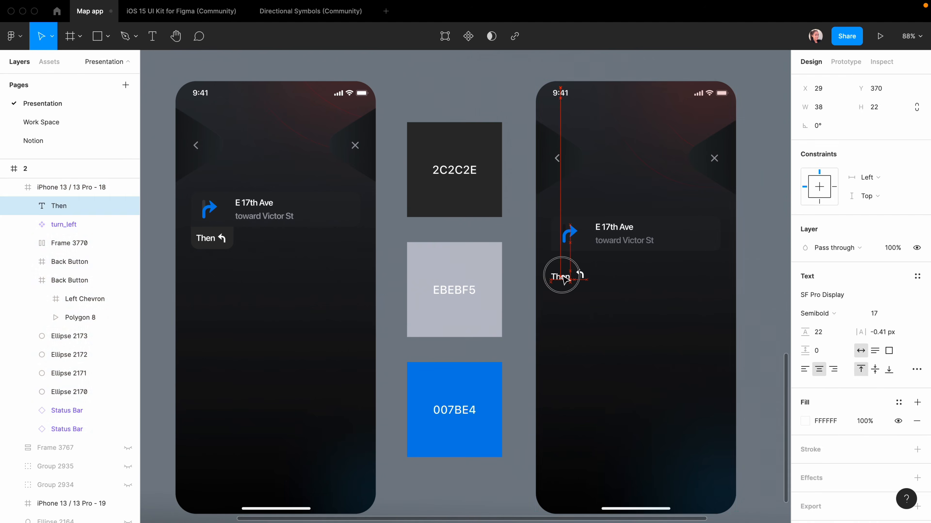
pyautogui.click(565, 282)
# Step: Wrap the "Then" text and turn_left icon in a horizontal auto layout with spacing 2, padding 10 and centred alignment
pyautogui.click(581, 275)
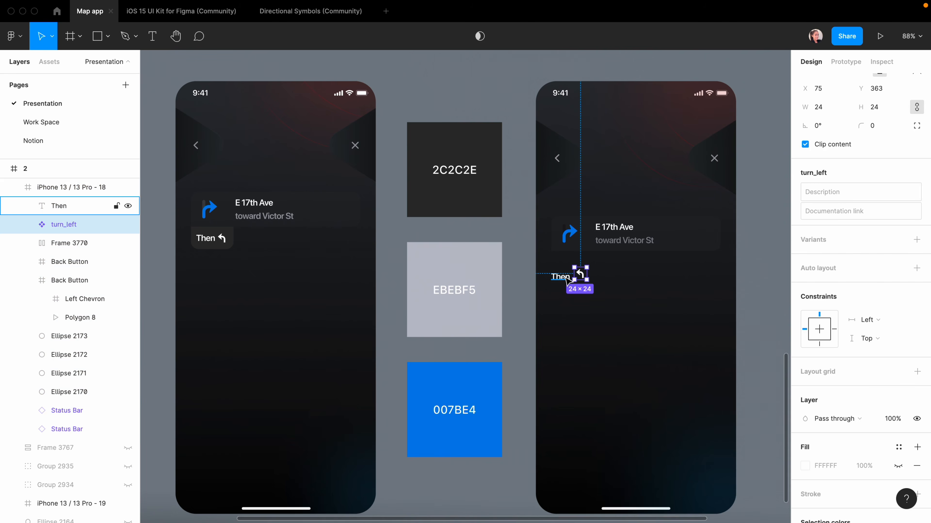
pyautogui.keyDown('shift'); pyautogui.click(563, 281); pyautogui.keyUp('shift')
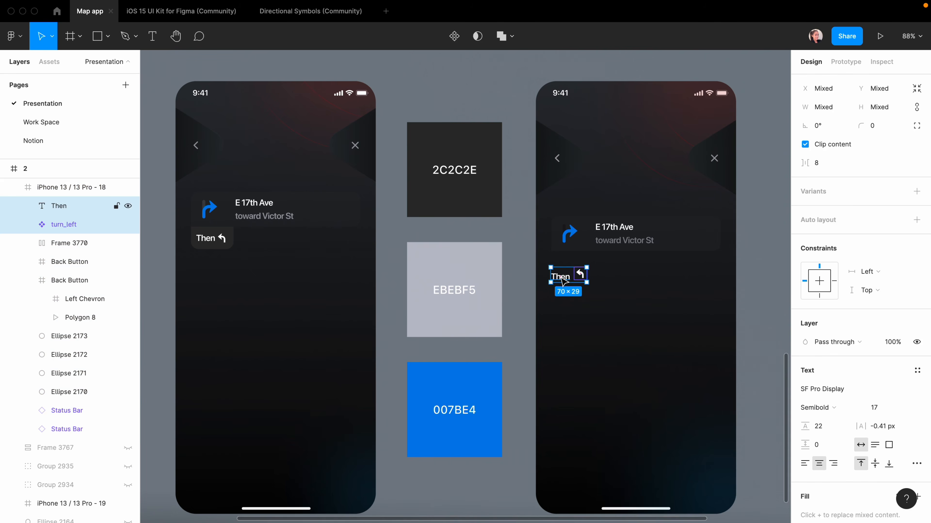
pyautogui.hotkey('shift', 'a')
pyautogui.click(840, 221)
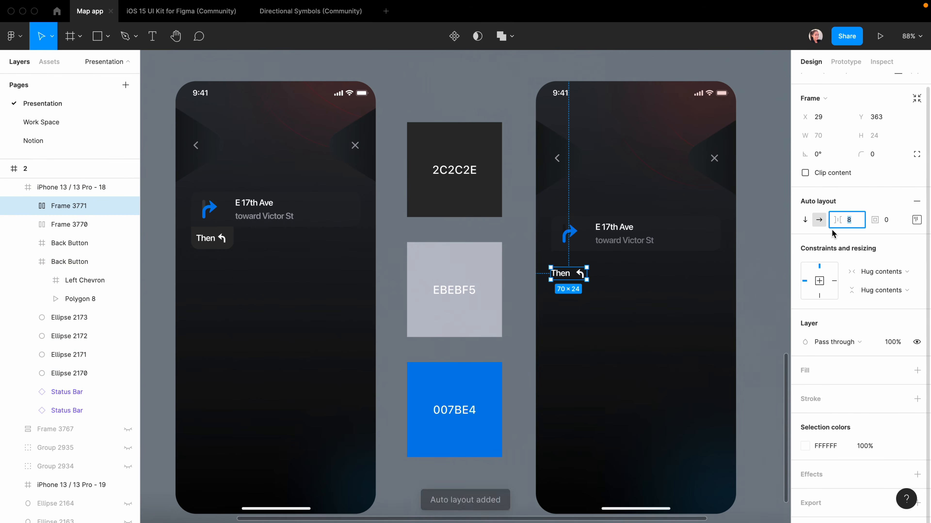
pyautogui.write('2')
pyautogui.click(885, 220)
pyautogui.write('10')
pyautogui.press('Return')
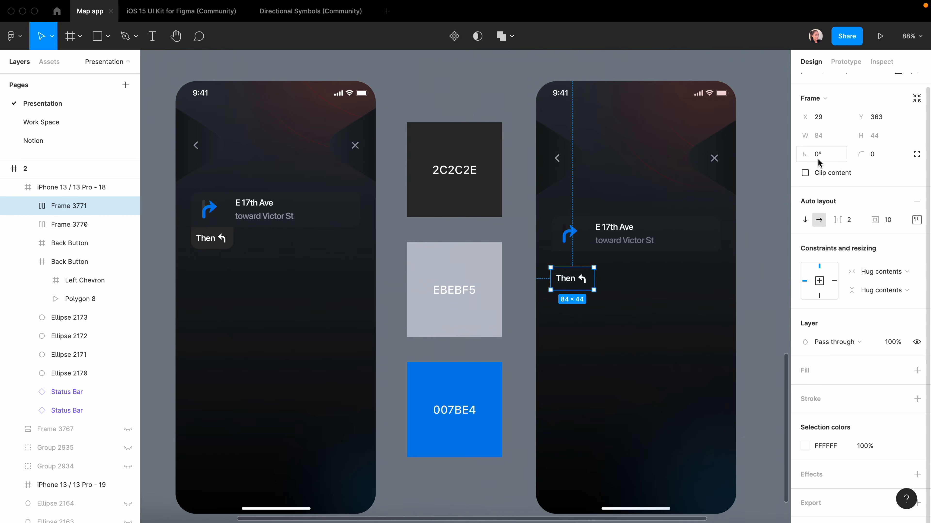
pyautogui.press('Escape')
pyautogui.click(568, 279)
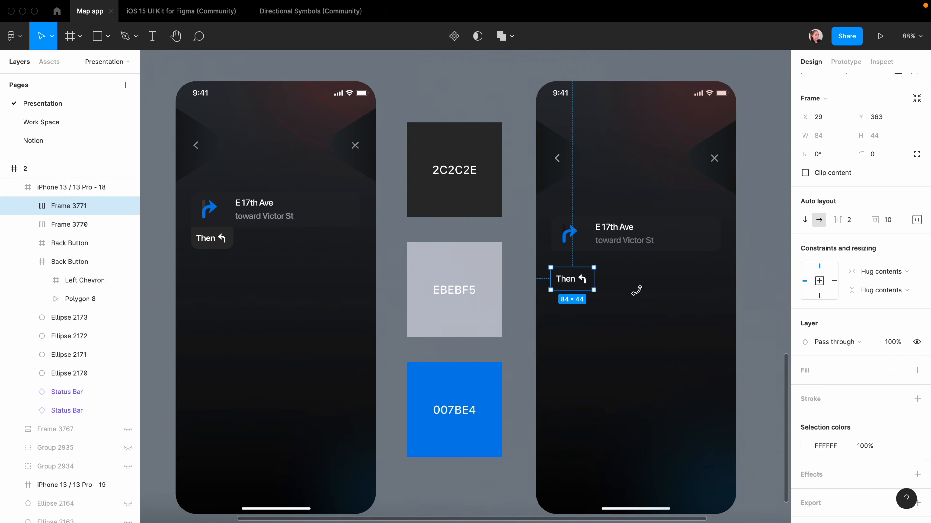
# Step: Fill the "Then" frame with 2C2C2E sampled from the dark swatch and place it directly beneath the directions card at its left edge
pyautogui.click(917, 371)
pyautogui.click(805, 389)
pyautogui.click(667, 394)
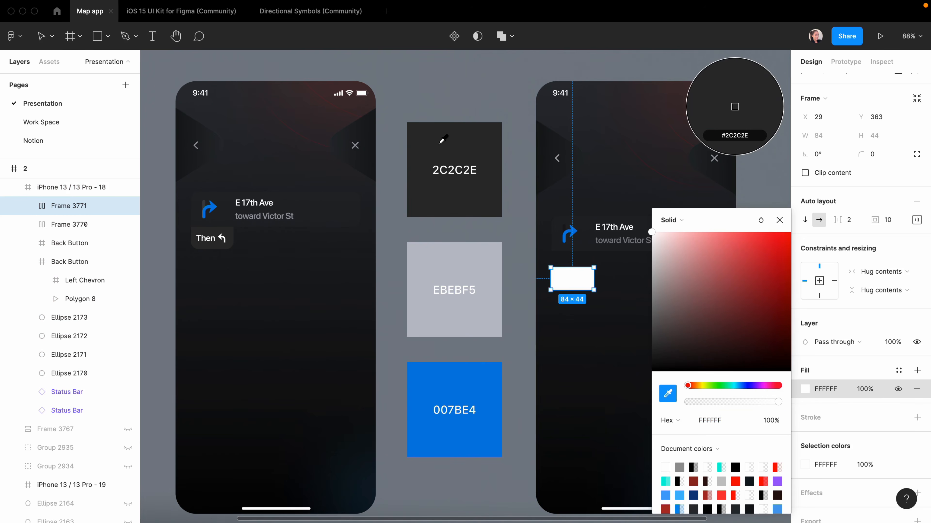
pyautogui.click(438, 141)
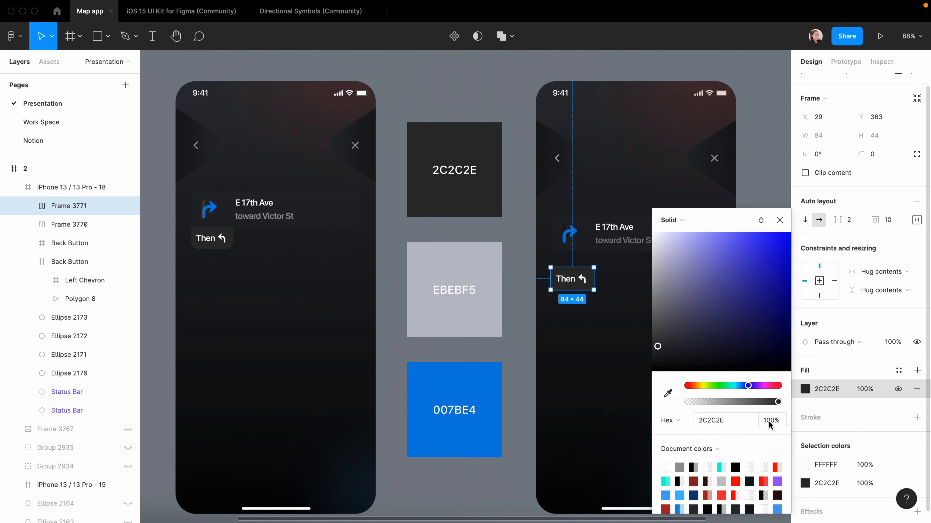
pyautogui.click(571, 240)
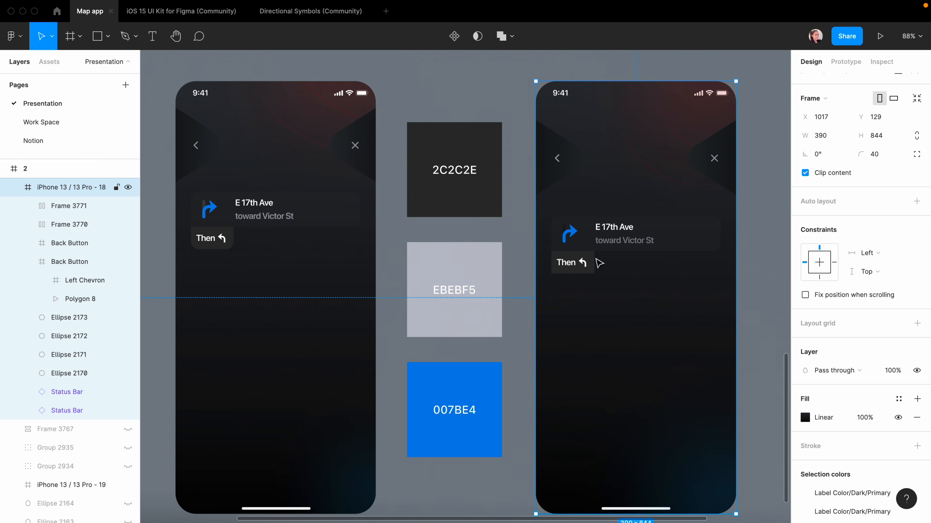
# Step: Set the "Then" tab's bottom-right and bottom-left corner radii to 15, keeping its top corners square
pyautogui.click(588, 259)
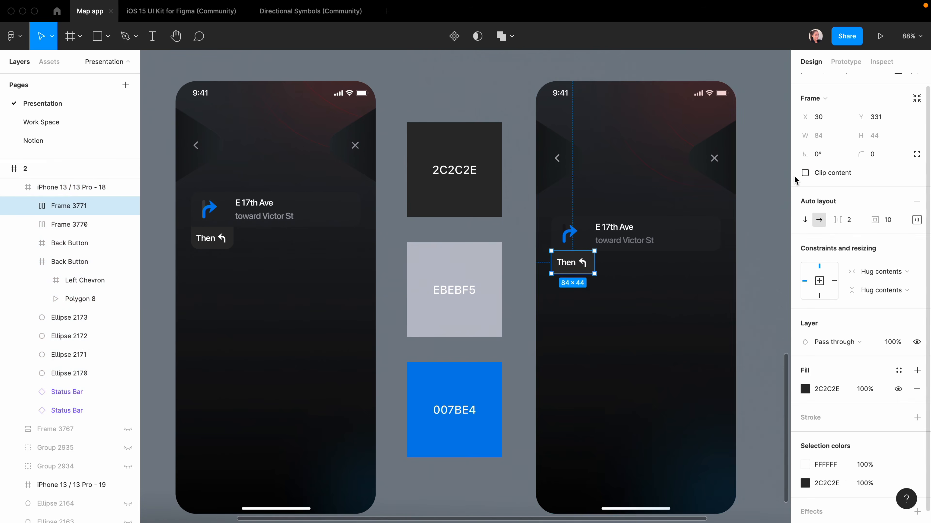
pyautogui.click(917, 156)
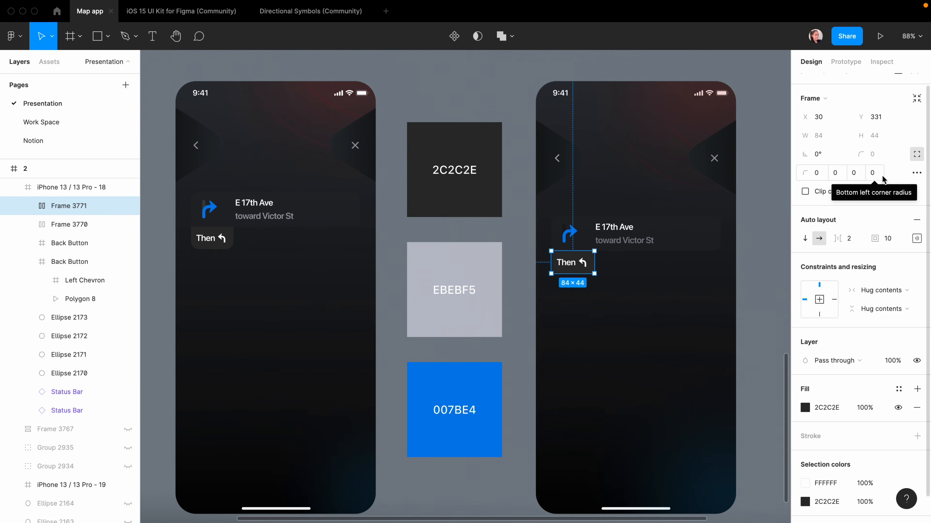
pyautogui.click(854, 177)
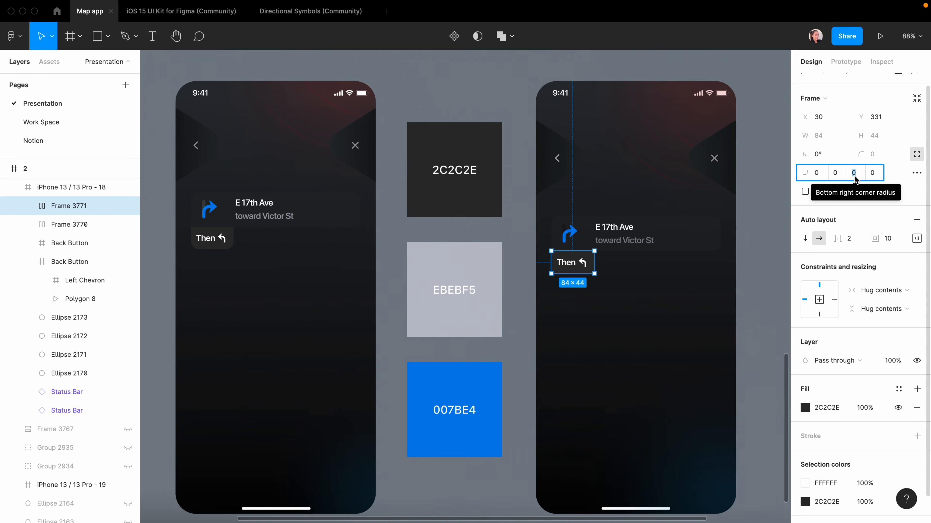
pyautogui.write('15')
pyautogui.press('Return')
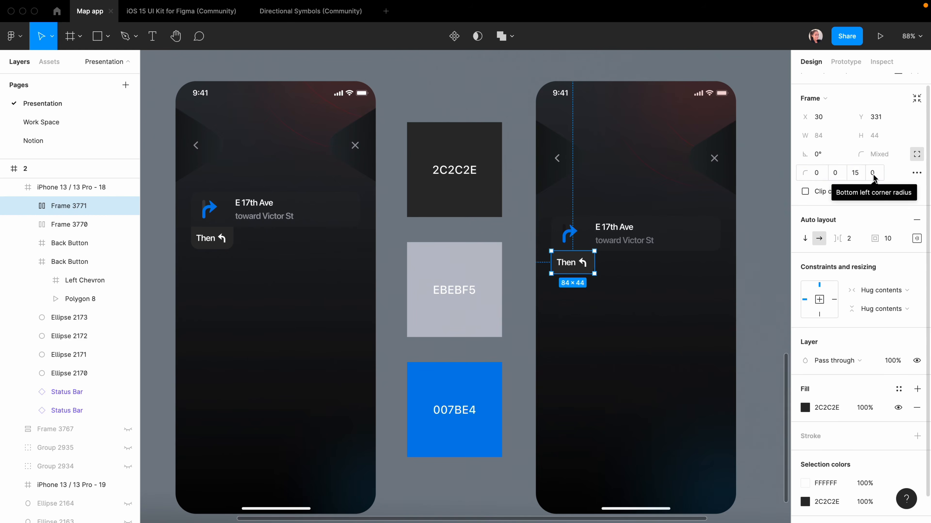
pyautogui.click(873, 177)
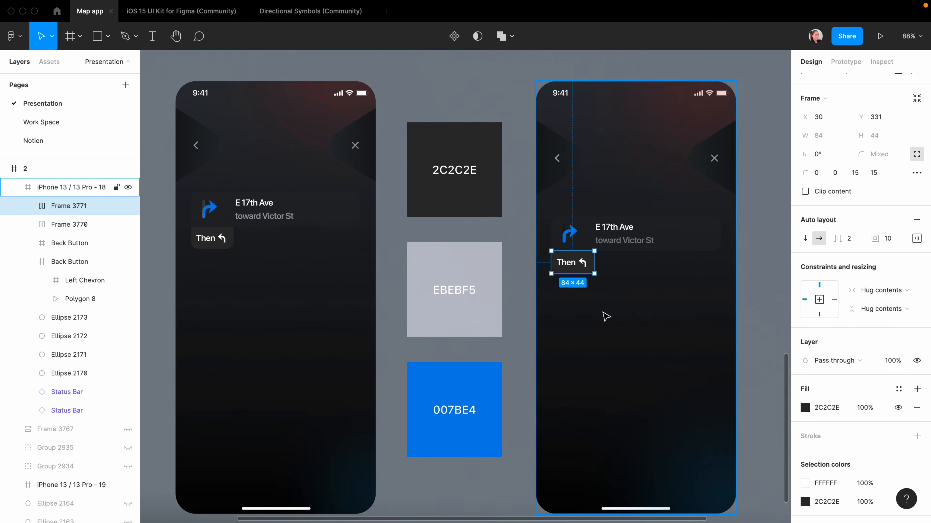
pyautogui.click(604, 316)
# Step: Rename the directions card frame as Waypoints and the "Then" tab frame as Next Step
pyautogui.click(583, 236)
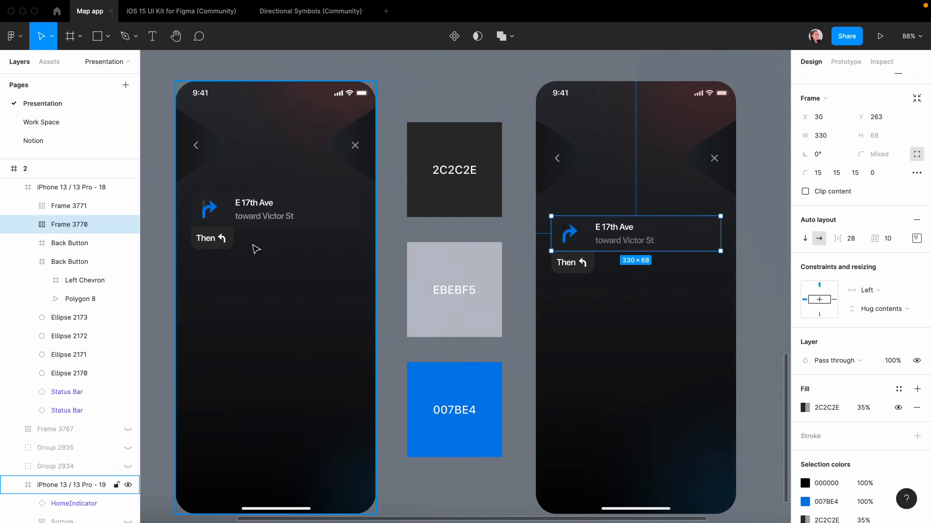
pyautogui.doubleClick(73, 230)
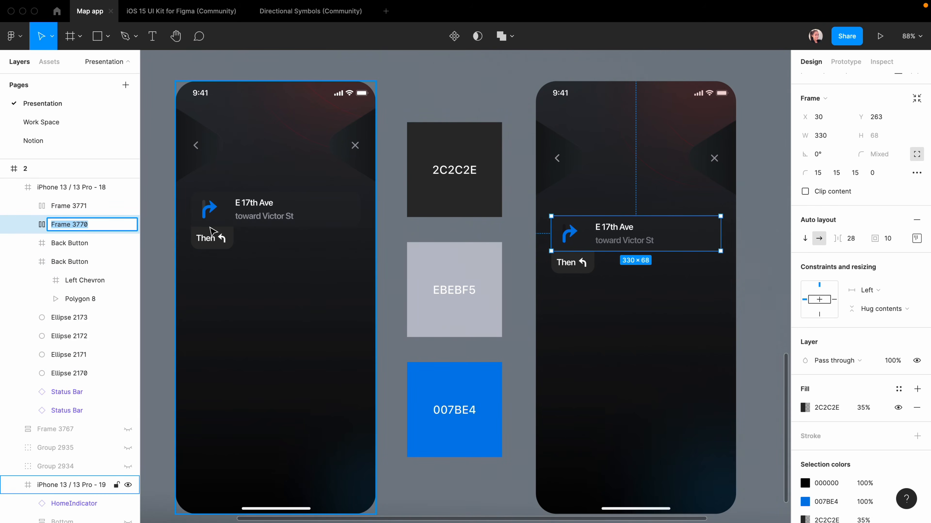
pyautogui.write('waypoints')
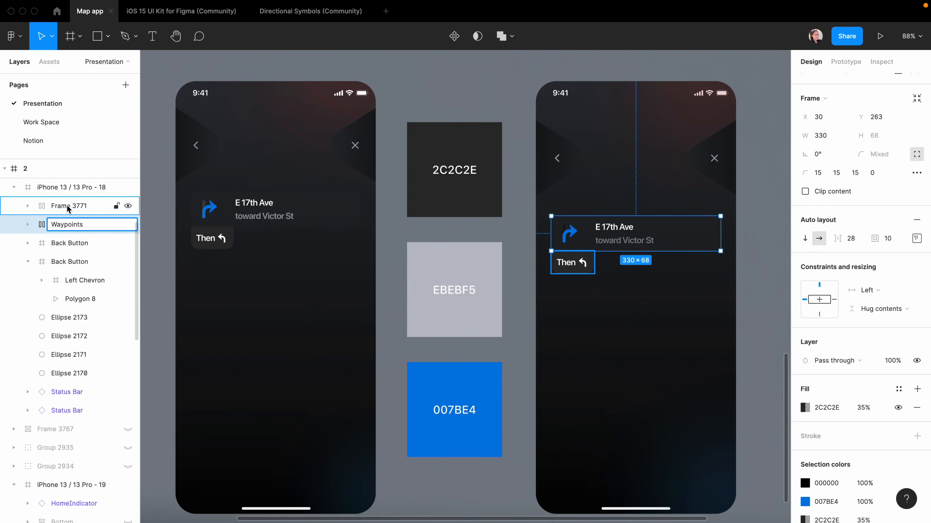
pyautogui.click(69, 205)
pyautogui.doubleClick(68, 206)
pyautogui.write('Nex')
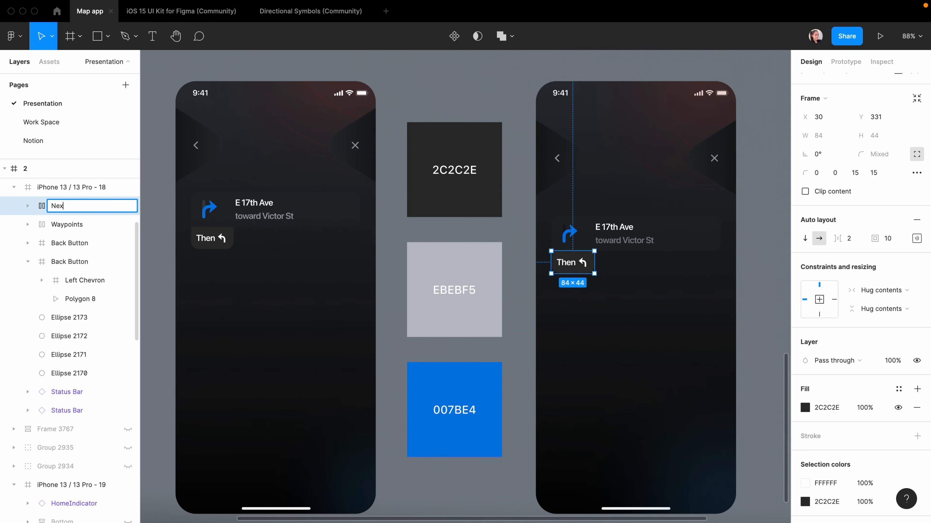
pyautogui.write('t Step')
pyautogui.press('Return')
# Step: Combine the Next Step and Waypoints frames into one vertical auto layout frame and expand its layers
pyautogui.keyDown('shift'); pyautogui.click(70, 225); pyautogui.keyUp('shift')
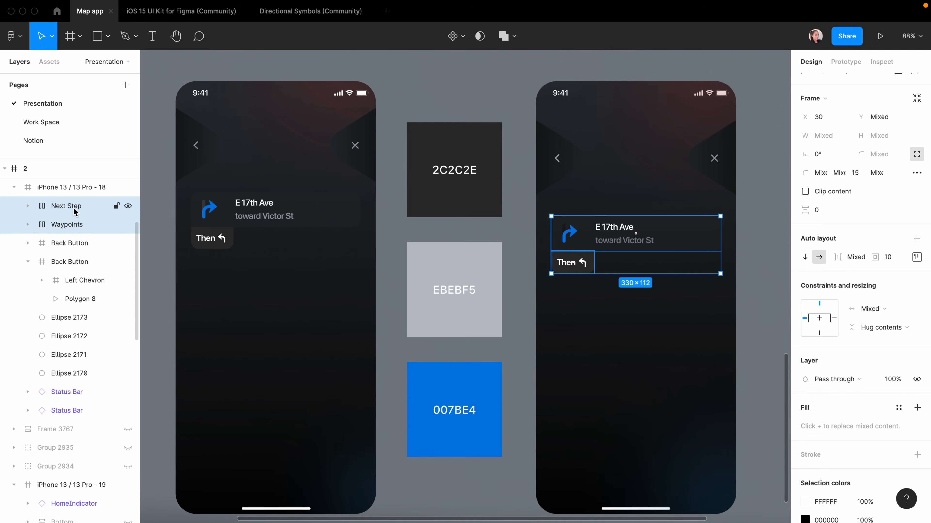
pyautogui.hotkey('shift', 'a')
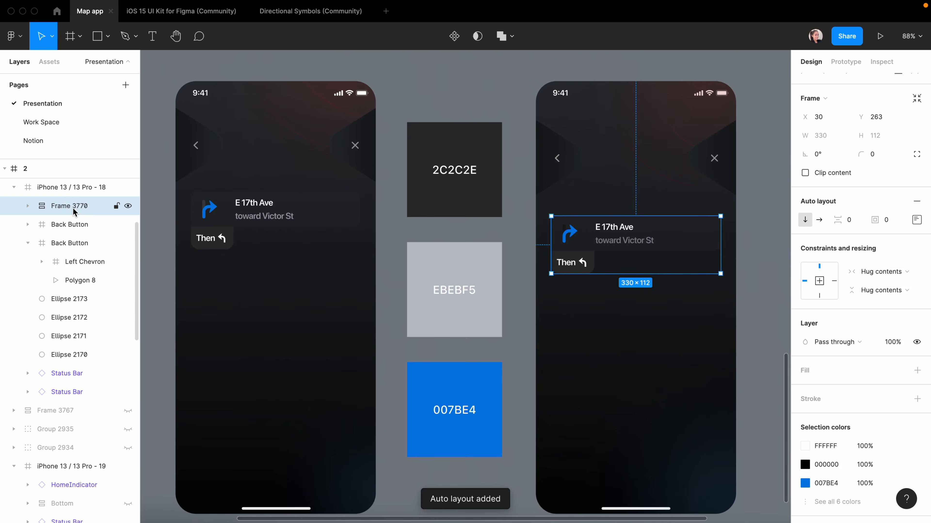
pyautogui.press('f')
pyautogui.press('Escape')
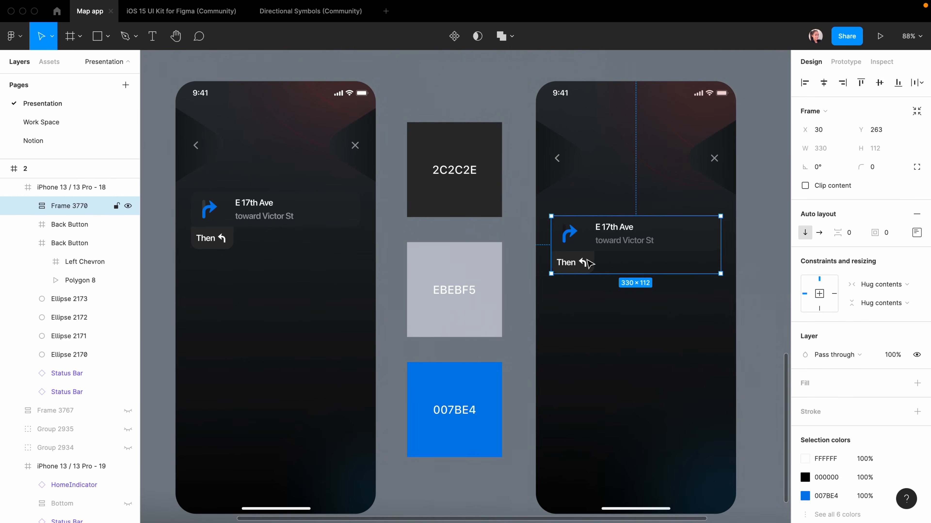
pyautogui.click(27, 206)
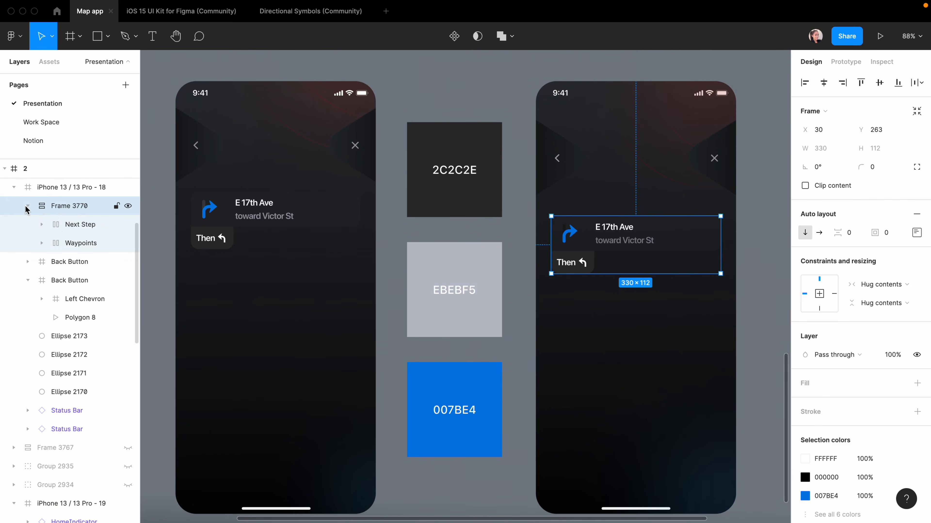
# Step: Duplicate the Next Step tab four times inside the directions auto layout
pyautogui.click(566, 263)
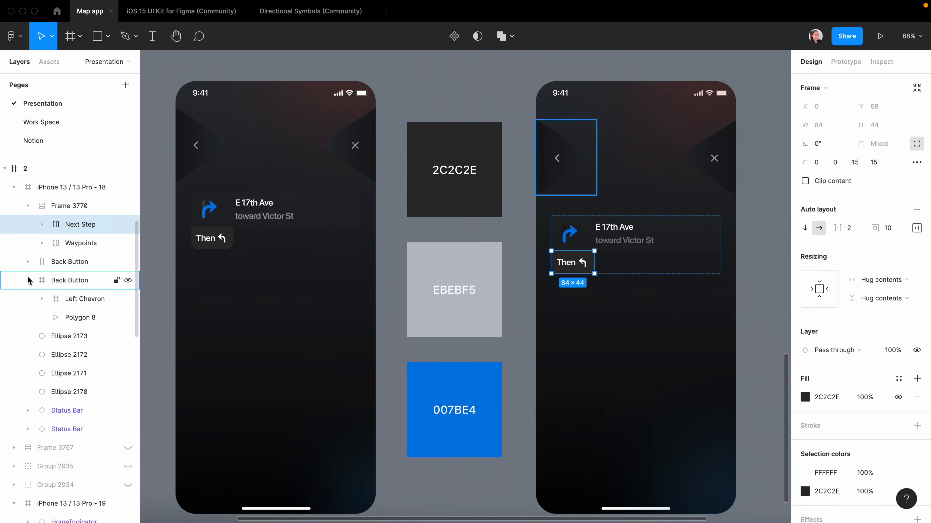
pyautogui.press('super+d')
pyautogui.press('super+d')
pyautogui.press('super+d')
pyautogui.press('super+d')
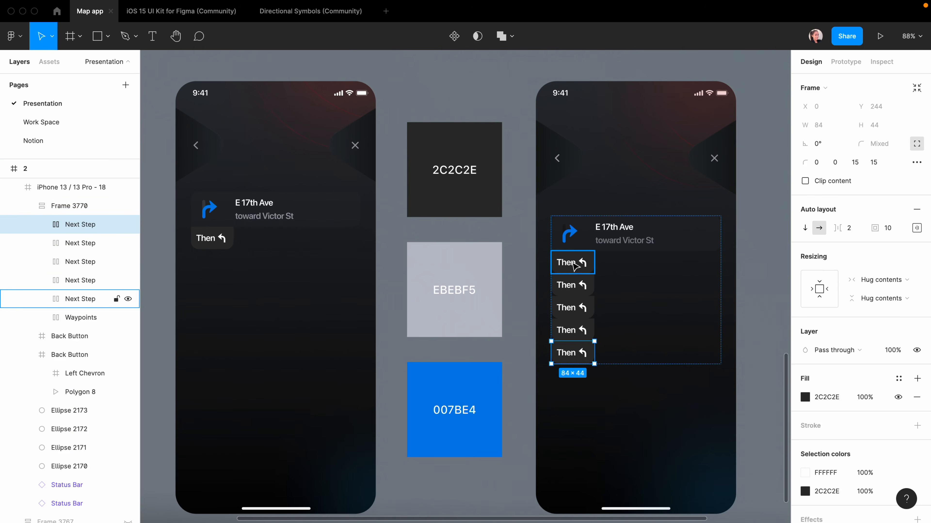
# Step: Set the bottom-right and bottom-left corner radii of the first Next Step tab to 0
pyautogui.click(572, 265)
pyautogui.click(856, 164)
pyautogui.write('0')
pyautogui.click(874, 162)
pyautogui.write('0')
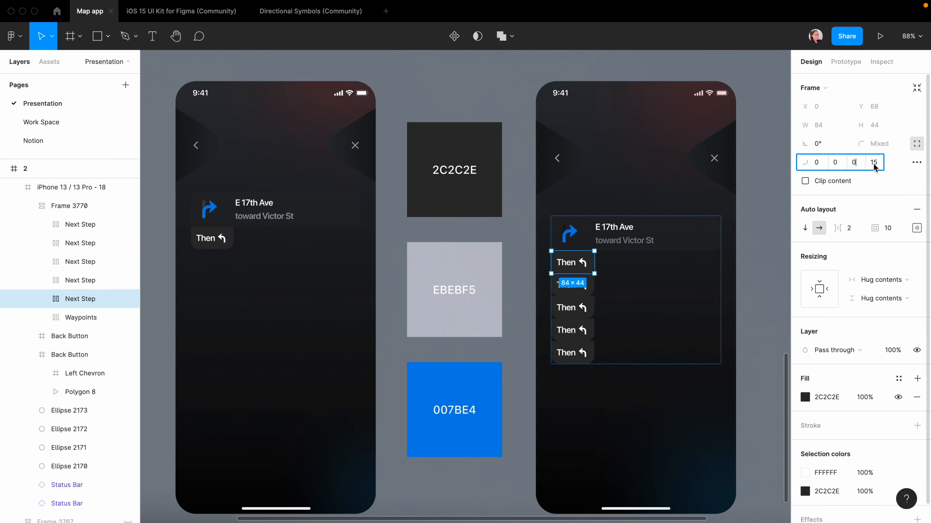
pyautogui.press('Return')
# Step: Set the bottom-right and bottom-left corner radii of the second Next Step tab to 0
pyautogui.click(582, 285)
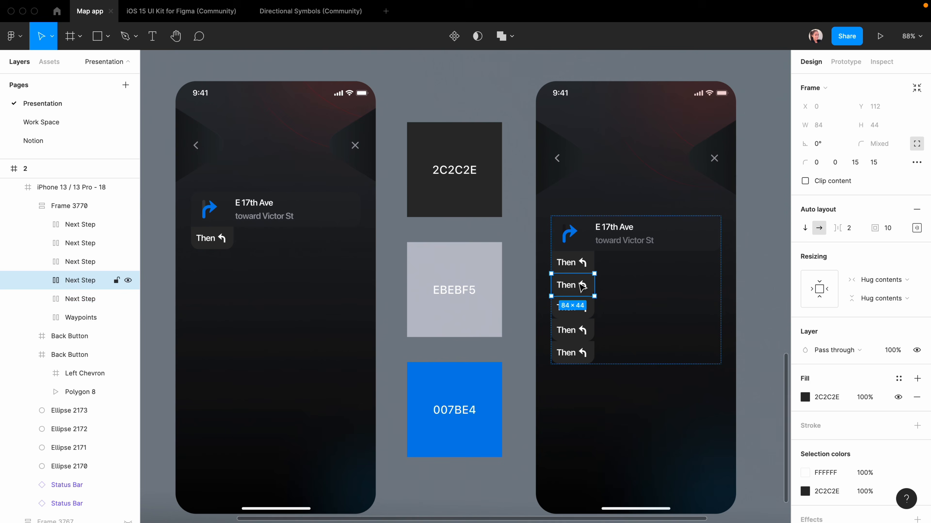
pyautogui.click(856, 163)
pyautogui.write('0')
pyautogui.press('Tab')
pyautogui.write('0')
pyautogui.press('Return')
pyautogui.click(601, 385)
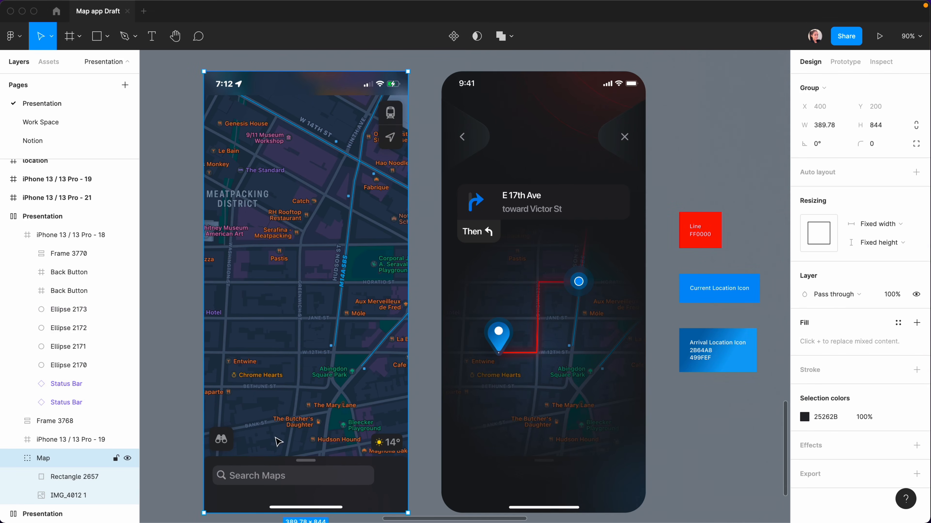
# Step: Paste a copy of the Map group into the new phone screen, just above its lowest Status Bar layer
pyautogui.hscroll(10, 649, 443)
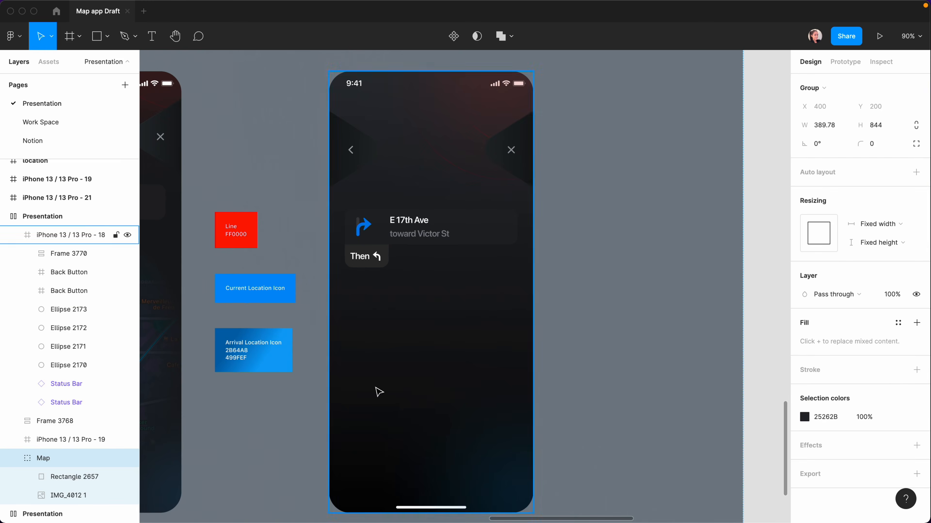
pyautogui.click(66, 402)
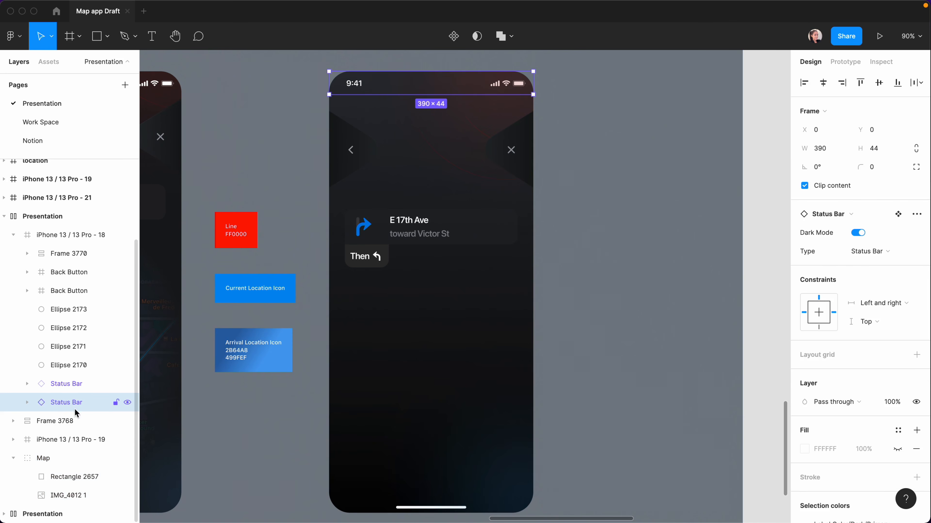
pyautogui.hotkey('ctrl', 'v')
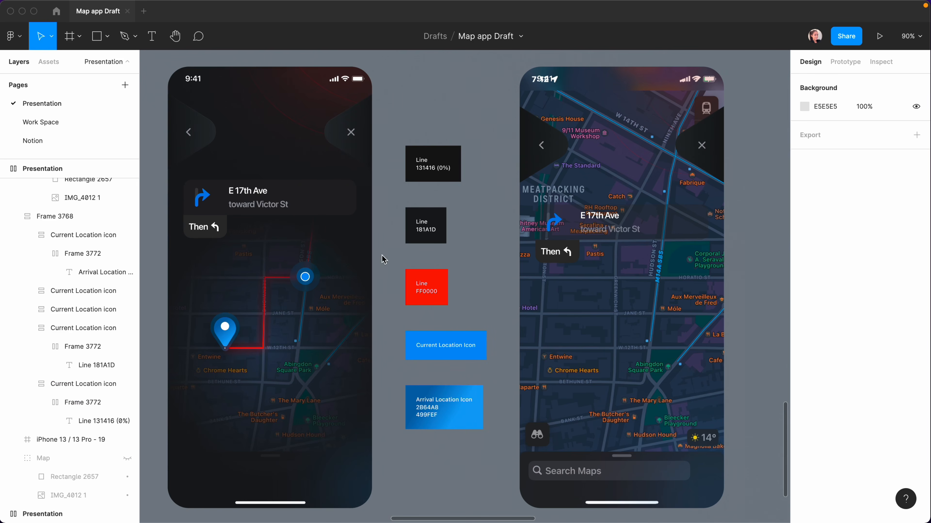
# Step: Add a solid 000000 fill at 100% opacity over the pasted map image IMG_4012 1
pyautogui.click(659, 339)
pyautogui.click(917, 299)
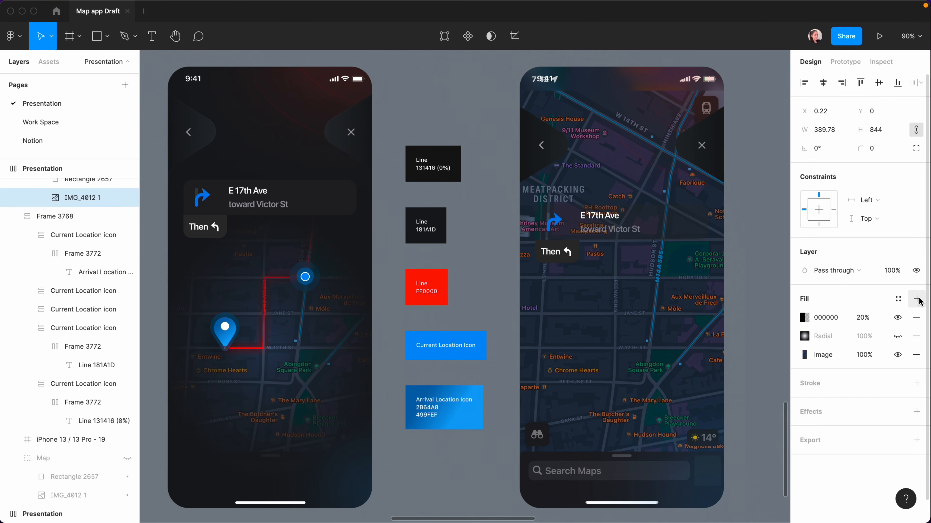
pyautogui.click(862, 317)
pyautogui.write('1')
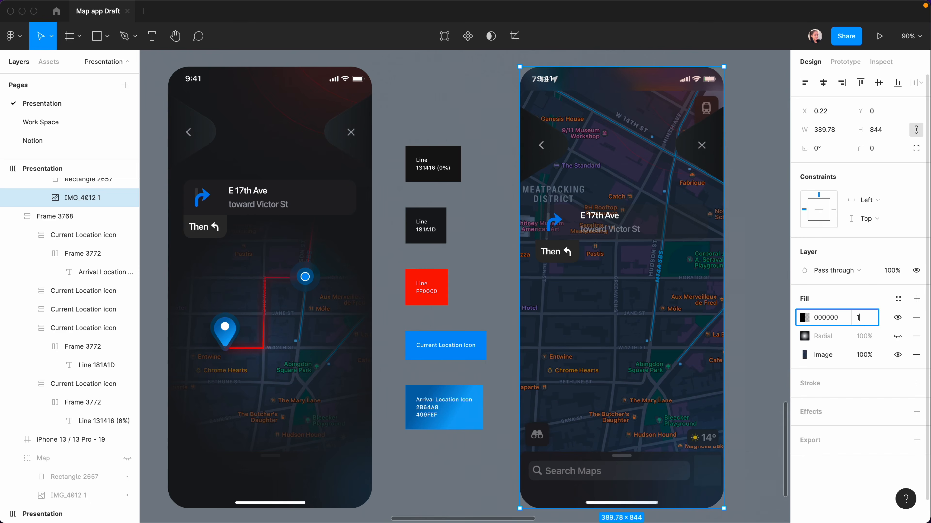
pyautogui.write('00')
pyautogui.press('Return')
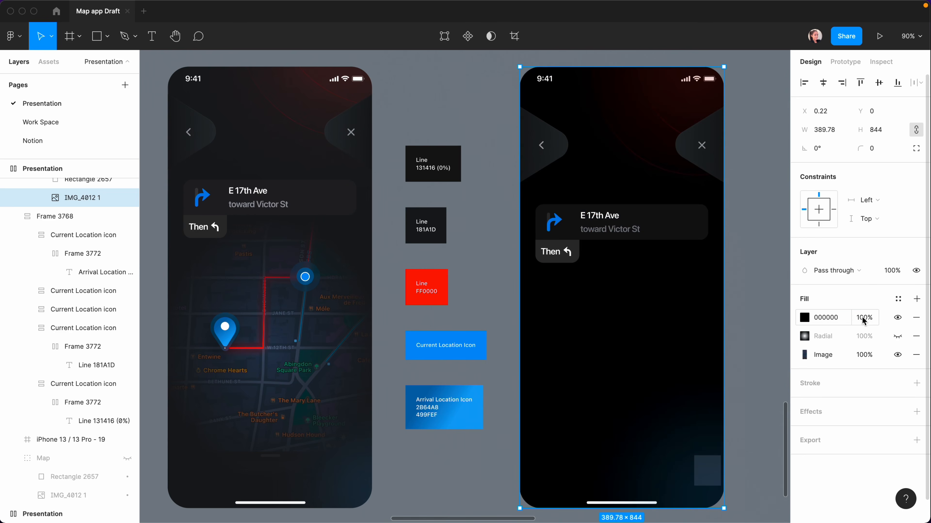
# Step: Change the black fill over the map image to a radial gradient running from the directions card's right end to the map's centre
pyautogui.click(805, 318)
pyautogui.click(667, 221)
pyautogui.click(671, 248)
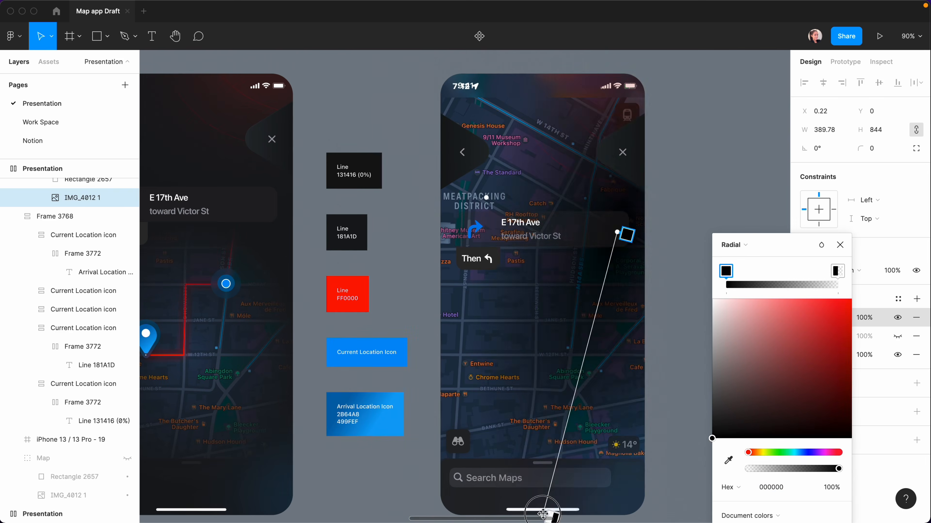
pyautogui.moveTo(545, 506); pyautogui.dragTo(527, 317)
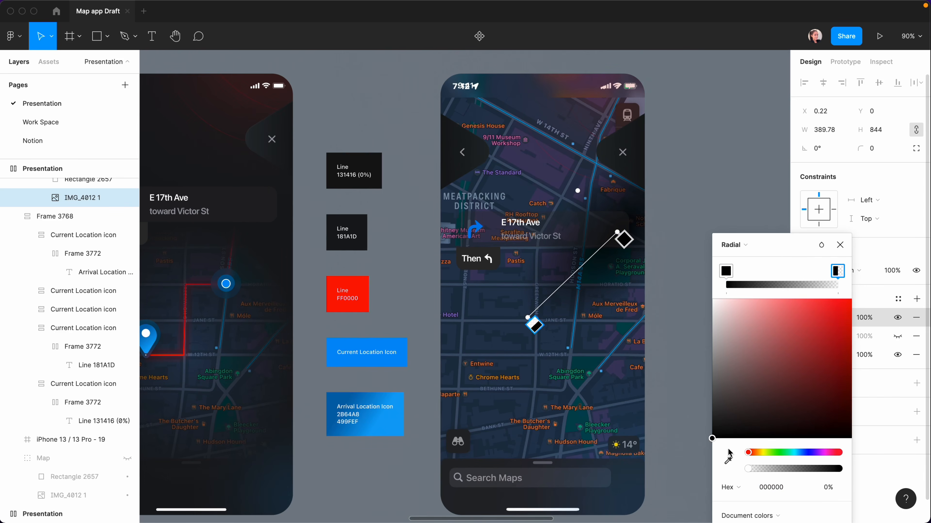
# Step: Set the radial gradient's transparent end stop to 131416, sampled from the matching swatch, at 0% opacity
pyautogui.click(728, 460)
pyautogui.click(342, 160)
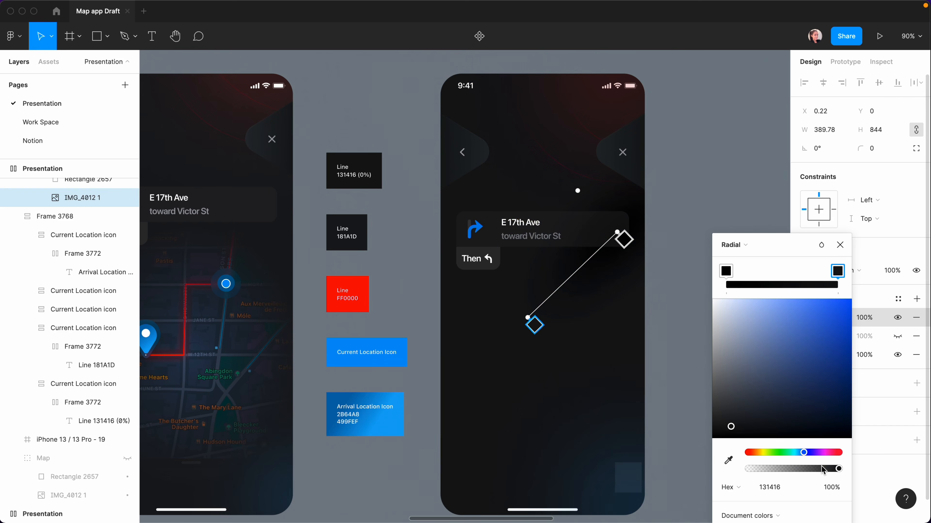
pyautogui.moveTo(838, 469); pyautogui.dragTo(700, 493)
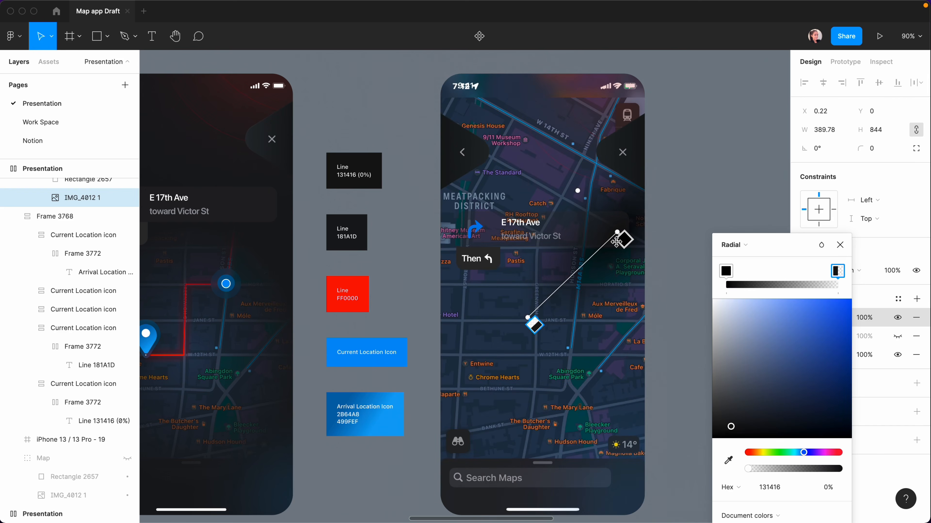
# Step: Sample 181A1D for the gradient's opaque stop and angle the map's radial darkening fill outward past the phone's right edge
pyautogui.click(623, 240)
pyautogui.click(730, 460)
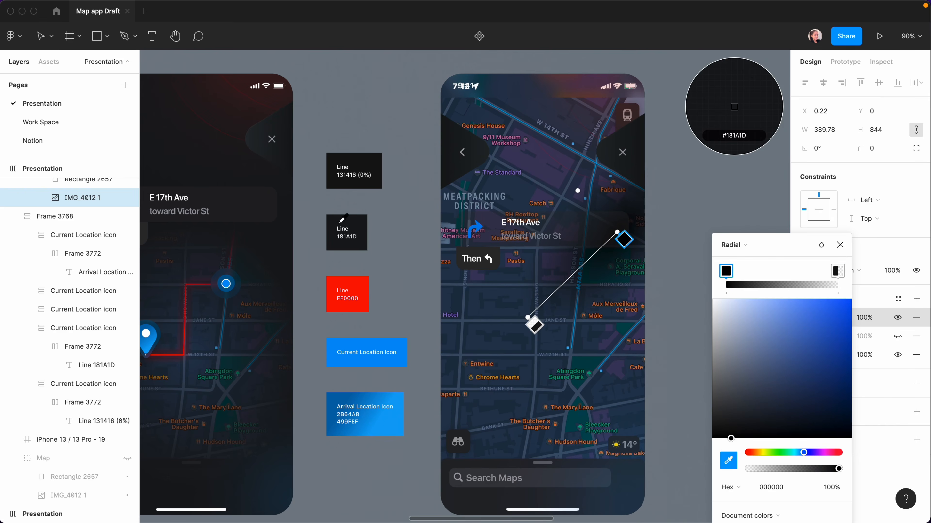
pyautogui.click(360, 222)
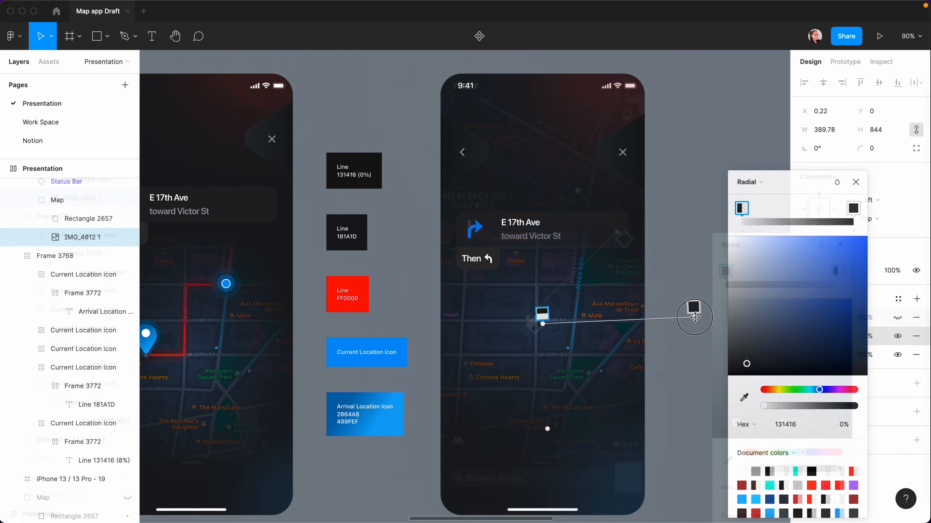
pyautogui.moveTo(695, 315); pyautogui.dragTo(671, 255)
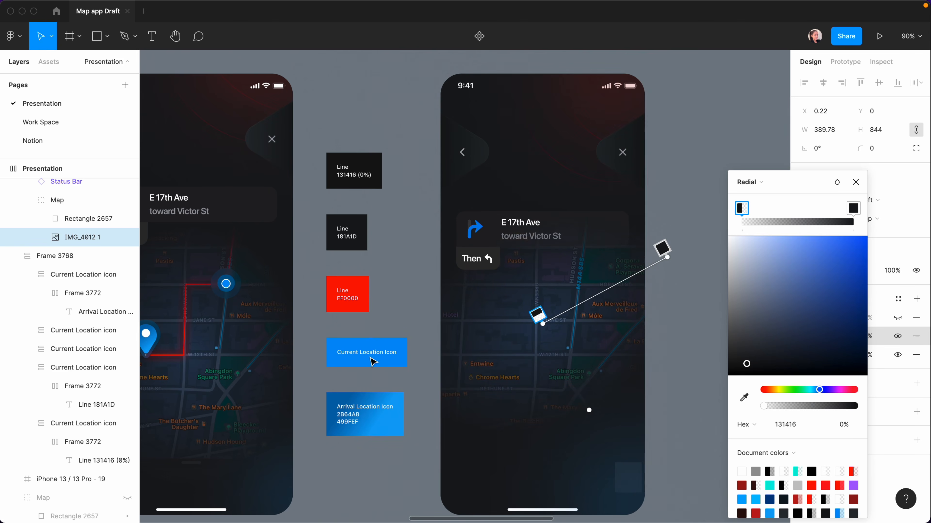
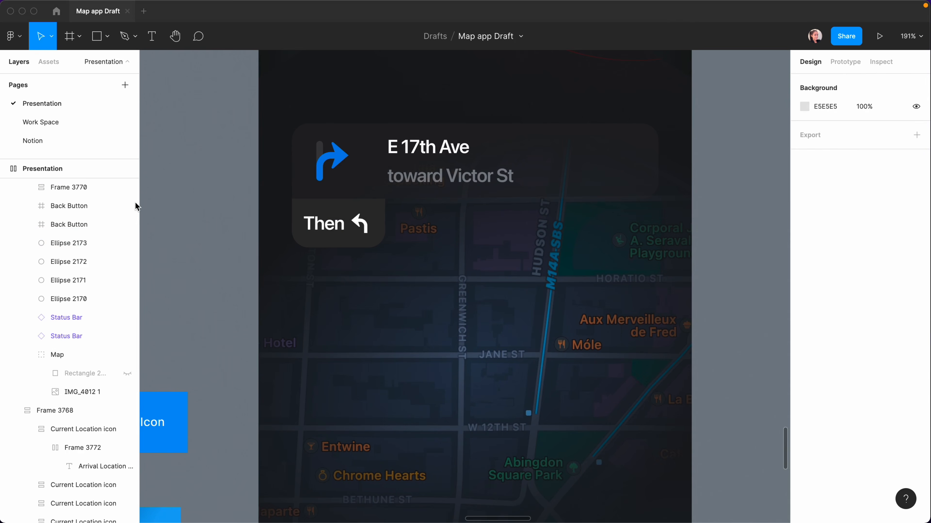
# Step: Draw a pen route about 162 × 225 from W 12th St up Greenwich St, along Horatio St and up Hudson St
pyautogui.click(137, 41)
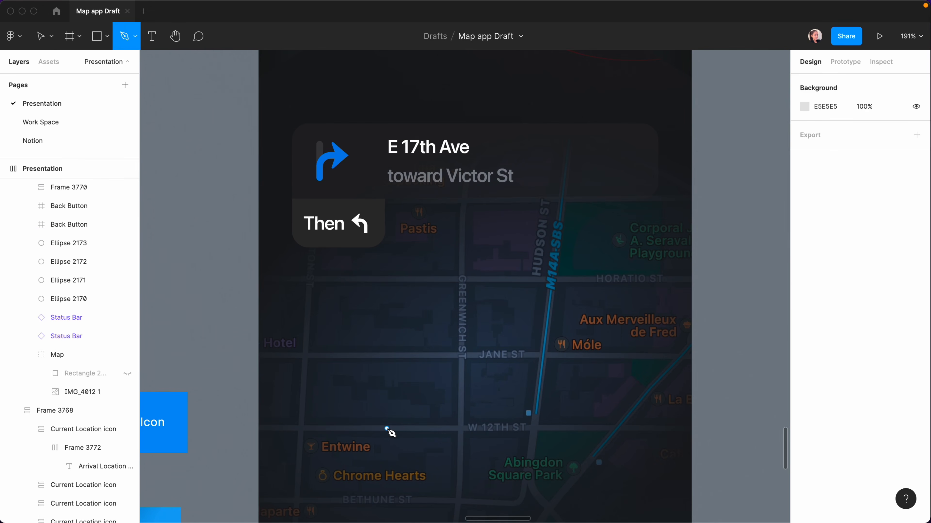
pyautogui.click(385, 428)
pyautogui.click(461, 428)
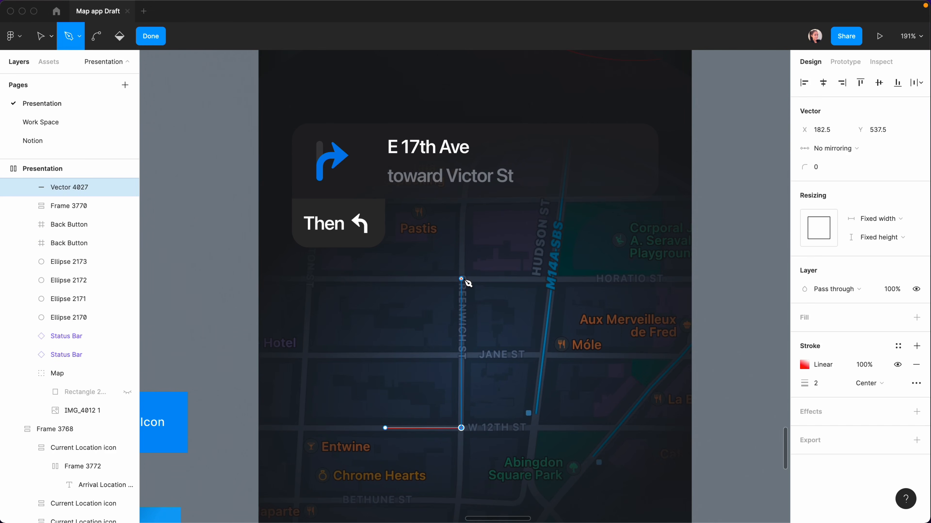
pyautogui.click(461, 279)
pyautogui.click(552, 279)
pyautogui.click(565, 178)
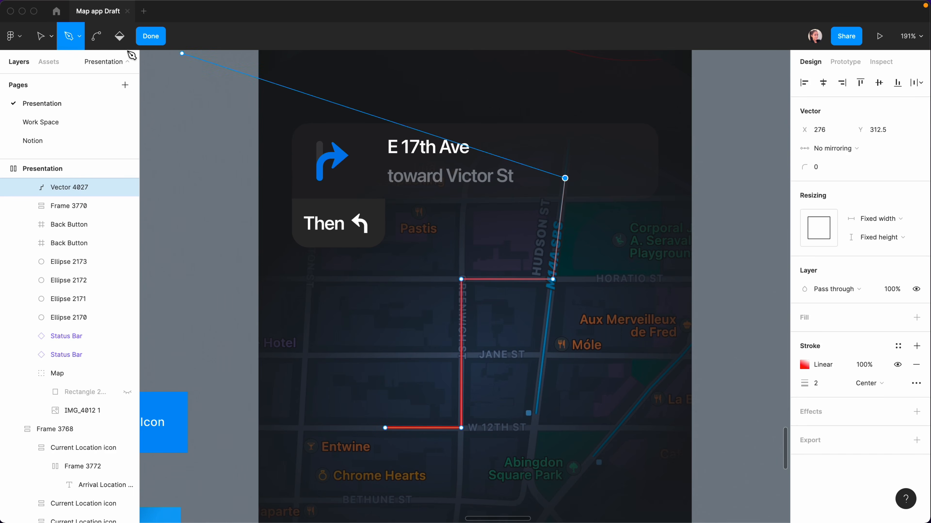
pyautogui.click(150, 36)
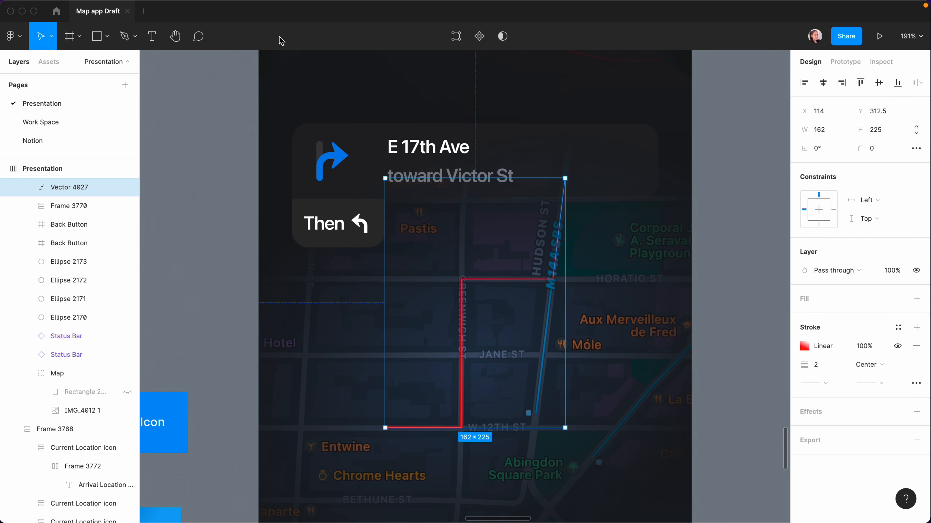
# Step: Examine the route stroke's linear gradient, checking the colour and opacity of its start and end stops
pyautogui.click(456, 428)
pyautogui.click(456, 428)
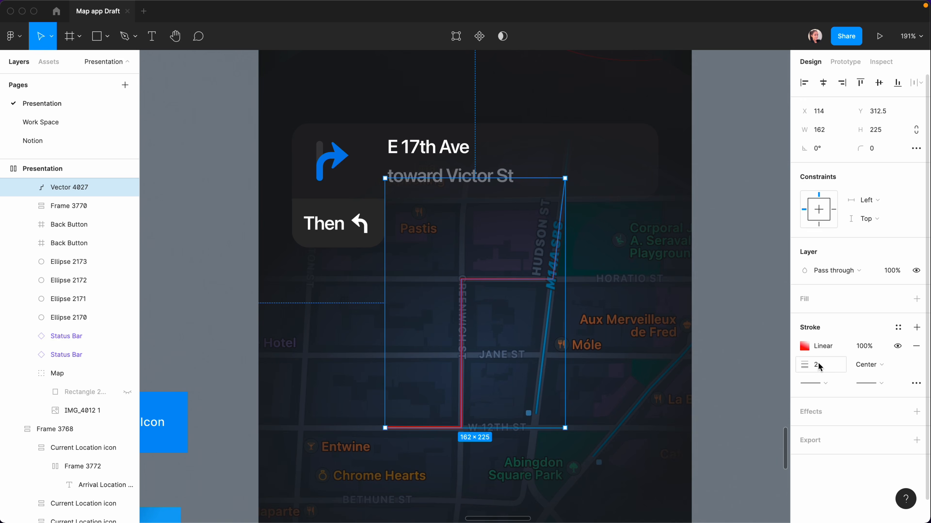
pyautogui.click(804, 346)
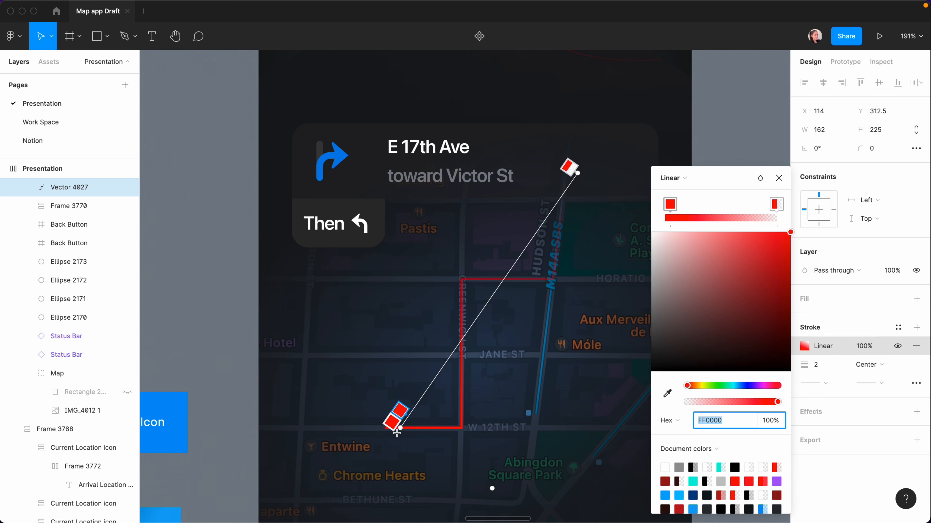
pyautogui.hscroll(-6, 397, 433)
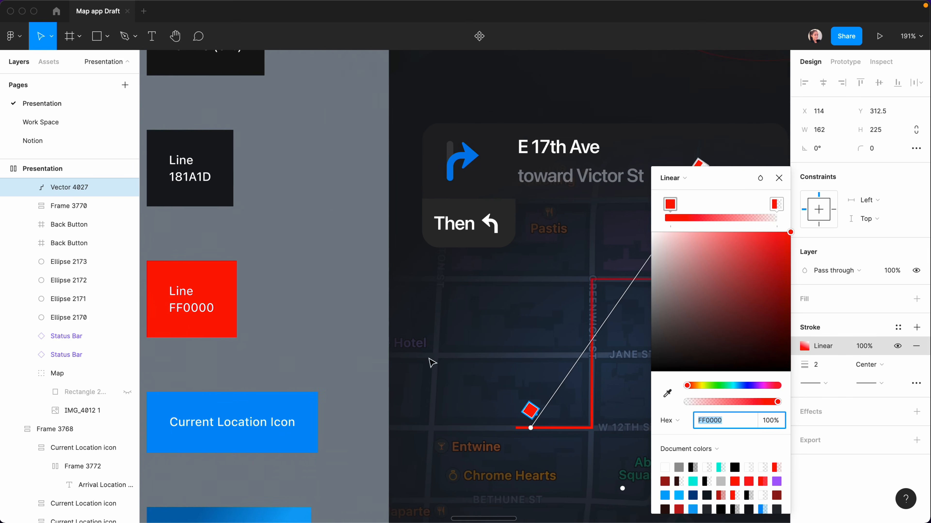
pyautogui.hscroll(5, 432, 363)
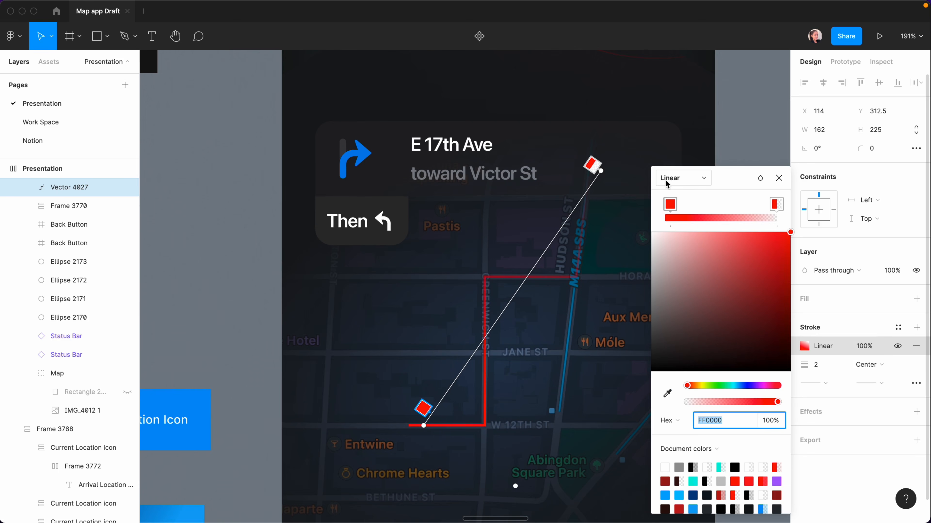
pyautogui.click(422, 408)
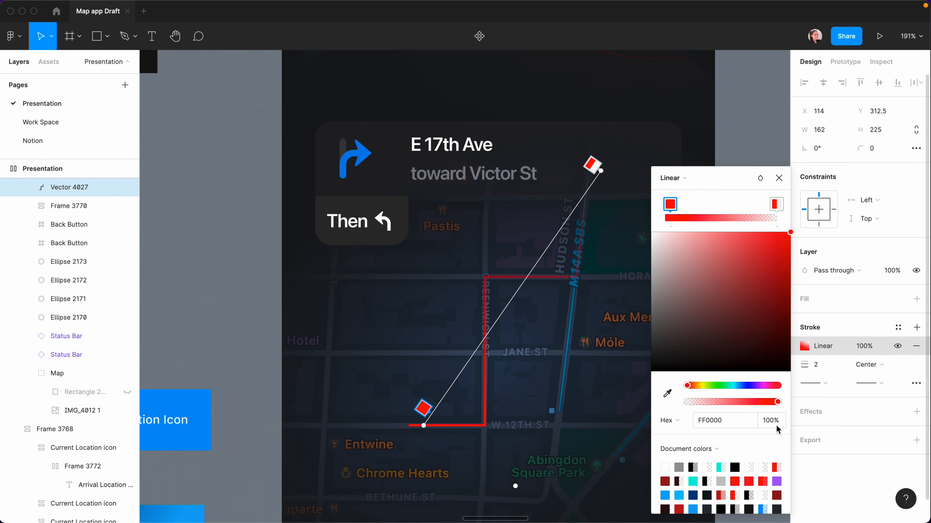
pyautogui.click(592, 166)
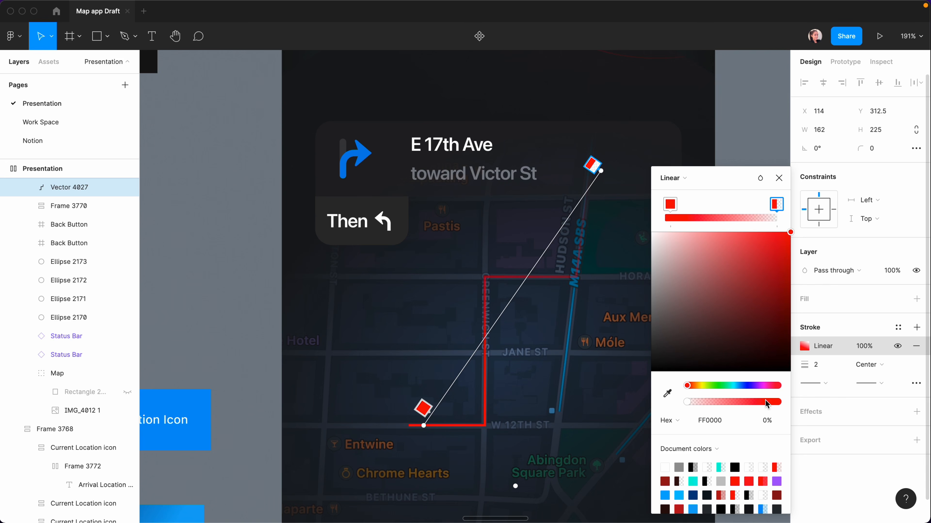
pyautogui.click(755, 154)
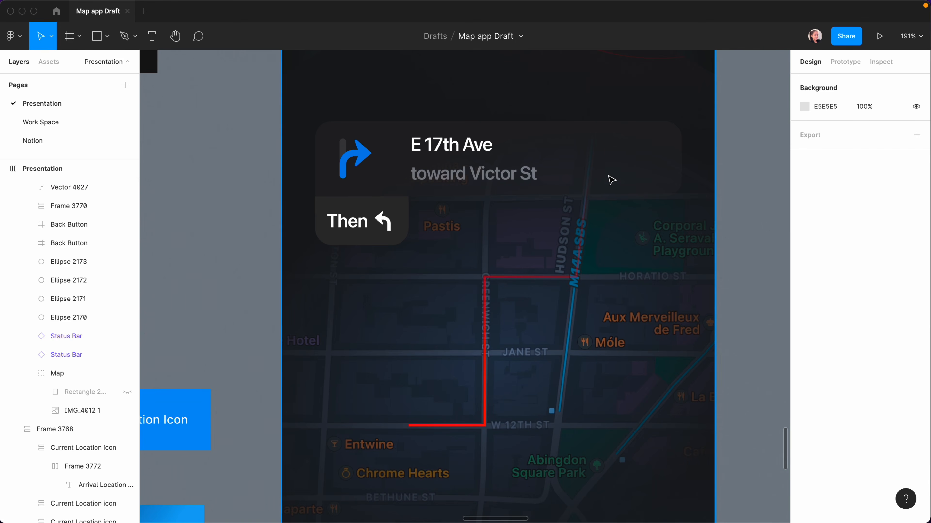
# Step: Duplicate the route vector, naming the lower layer Blur and the upper layer line
pyautogui.click(484, 425)
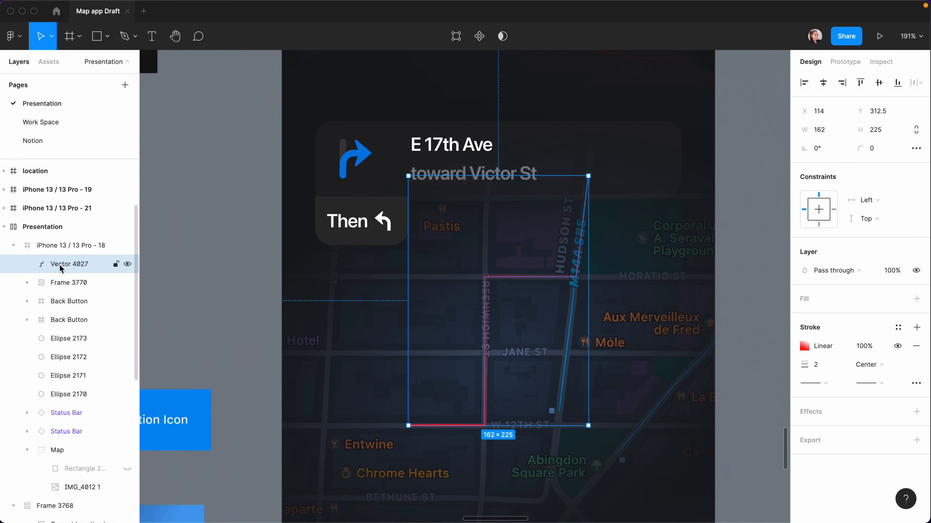
pyautogui.hotkey('ctrl', 'd')
pyautogui.doubleClick(96, 281)
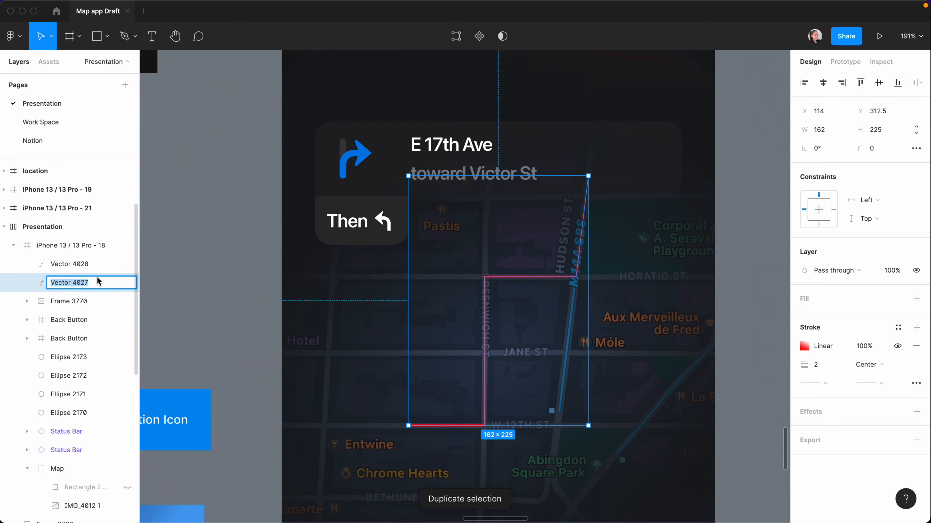
pyautogui.write('Blur')
pyautogui.doubleClick(94, 265)
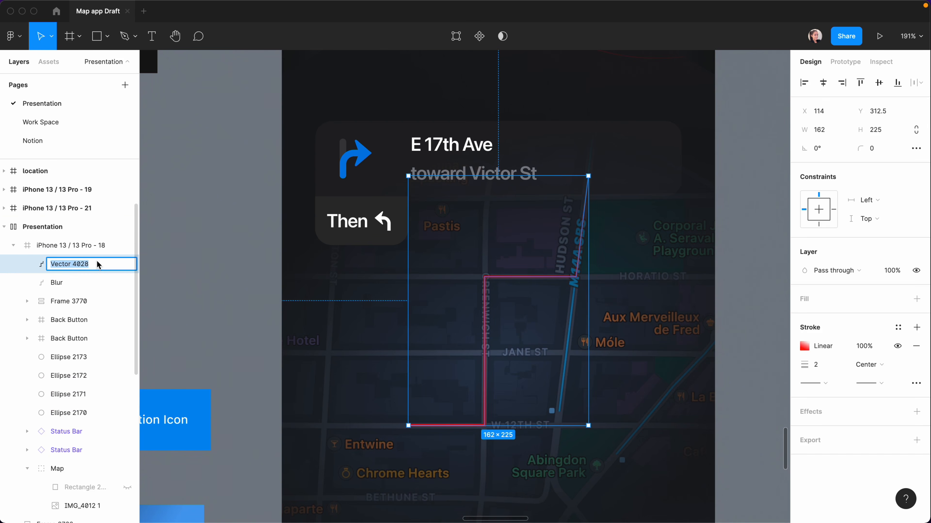
pyautogui.write('line')
# Step: Add a Layer blur effect with a blur of 16 to the Blur route layer
pyautogui.click(110, 284)
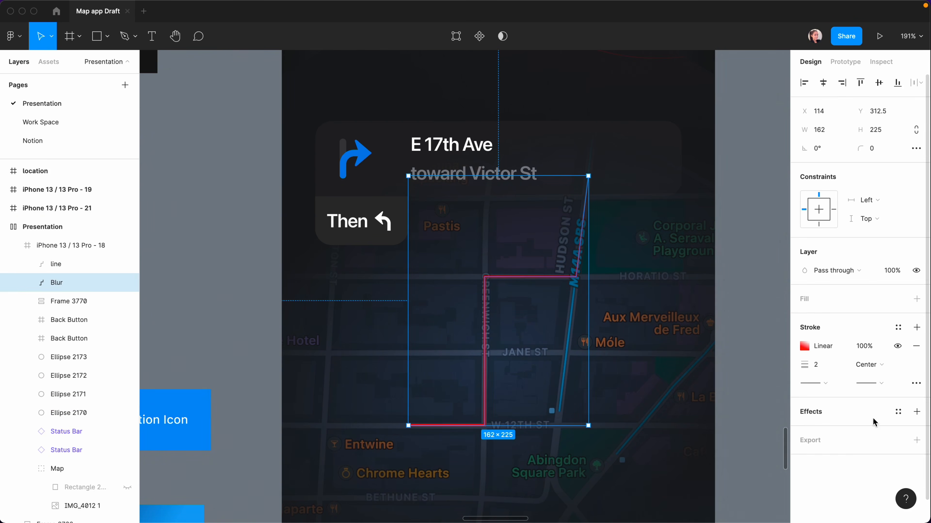
pyautogui.click(917, 412)
pyautogui.click(843, 431)
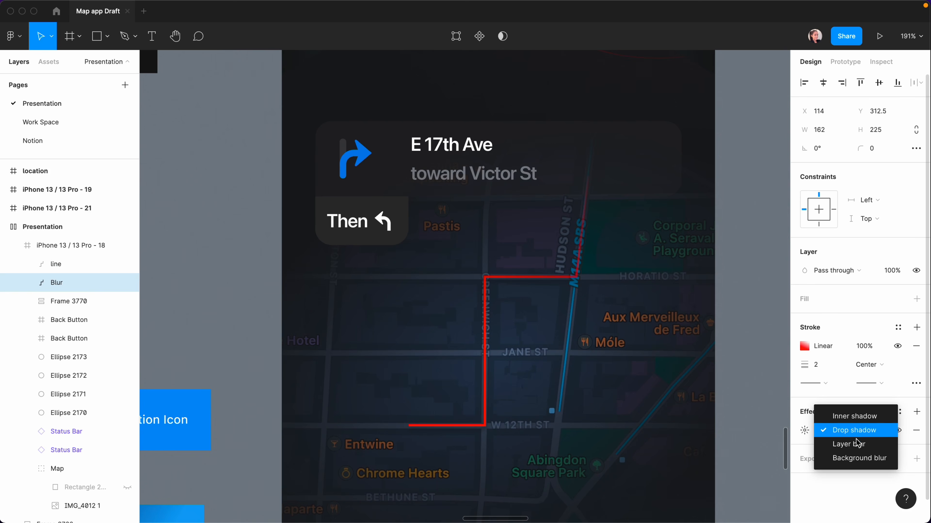
pyautogui.click(837, 443)
pyautogui.click(805, 431)
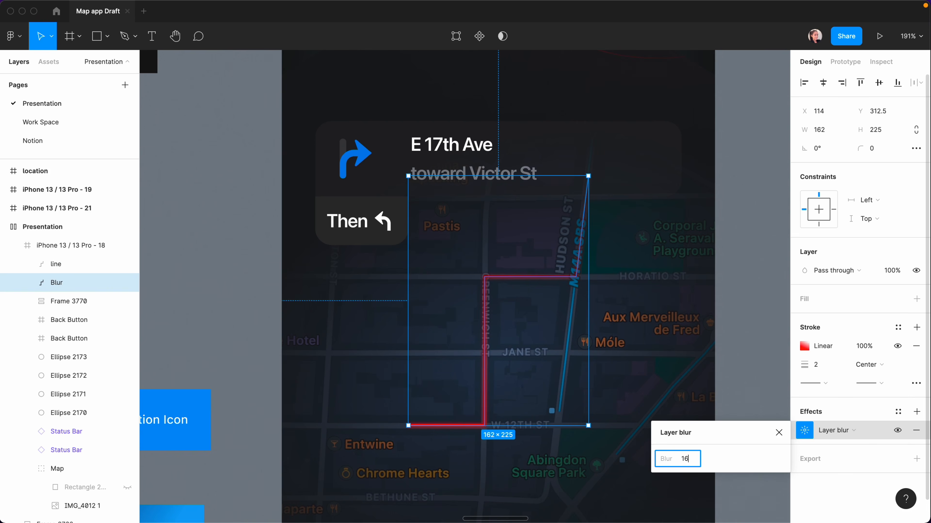
pyautogui.press('Return')
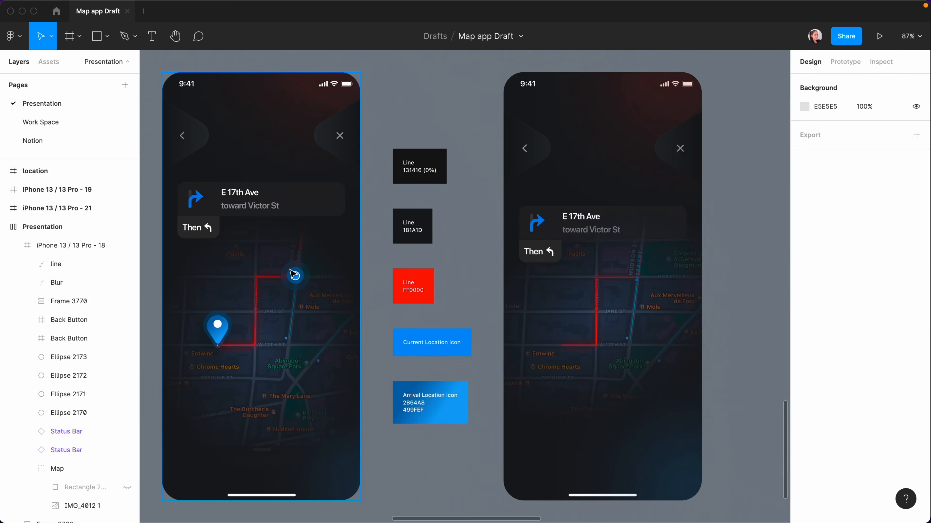
# Step: Create a 58 × 58 frame on the new phone screen's map, just below the route's Horatio St corner
pyautogui.click(648, 285)
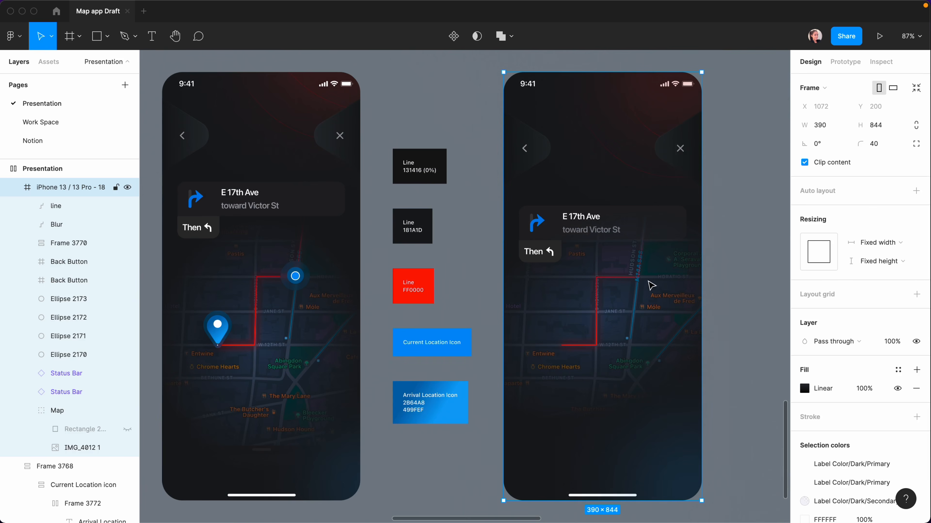
pyautogui.press('f')
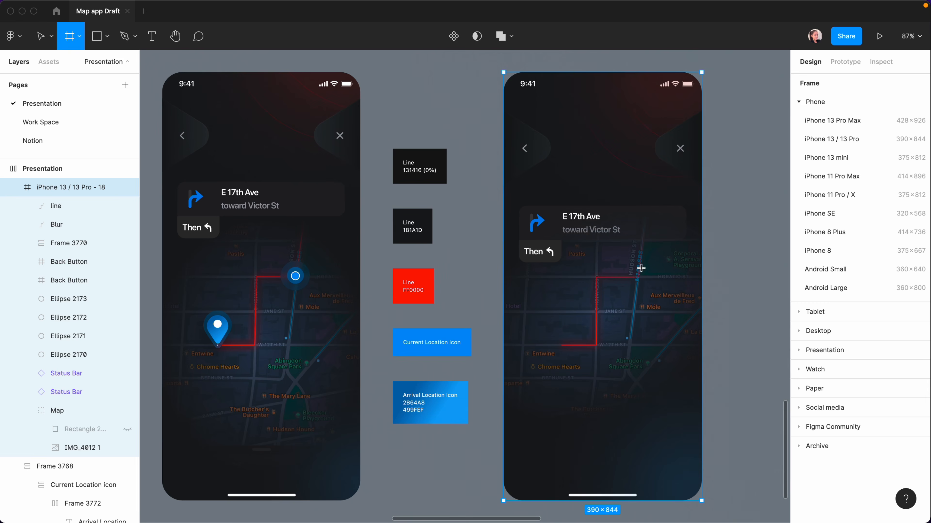
pyautogui.moveTo(628, 293); pyautogui.dragTo(664, 324)
pyautogui.click(817, 149)
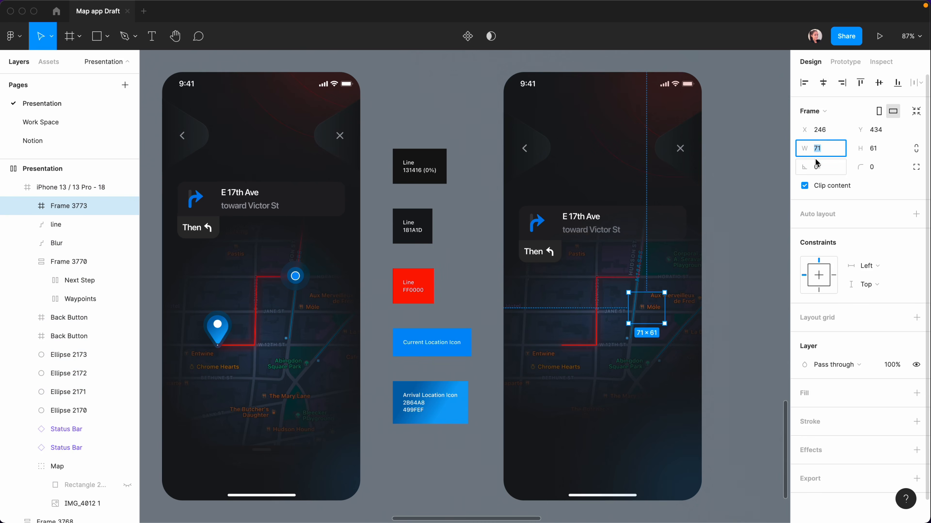
pyautogui.write('58')
pyautogui.press('Tab')
pyautogui.write('58')
pyautogui.press('Return')
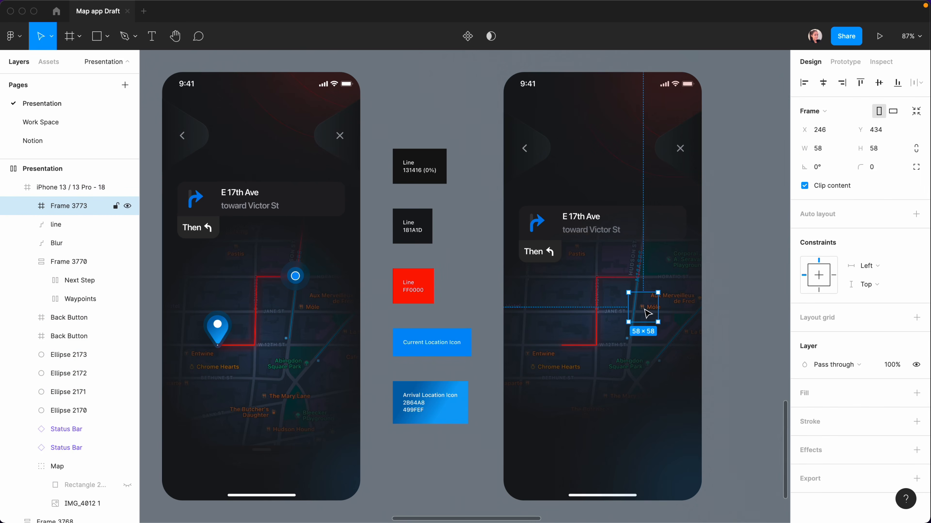
# Step: Draw a 58 × 58 ellipse inside the small frame and center it horizontally and vertically
pyautogui.click(106, 36)
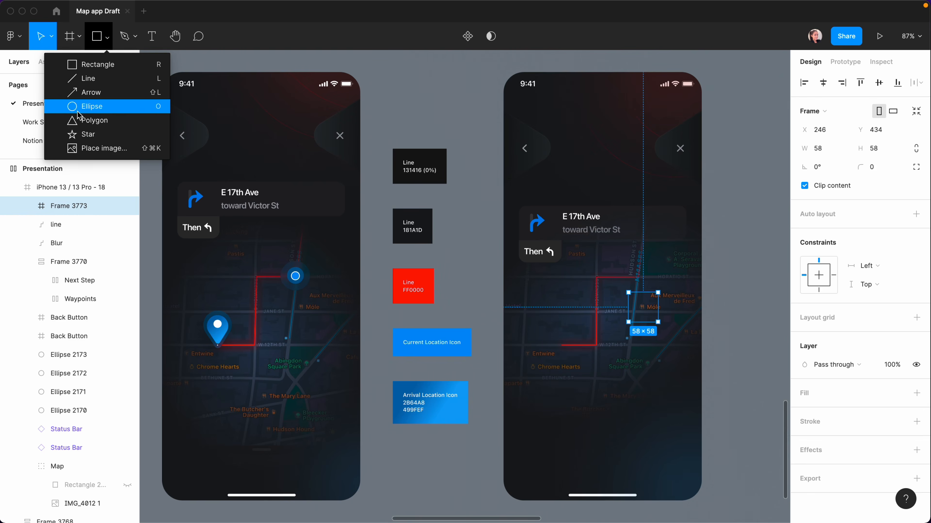
pyautogui.click(156, 107)
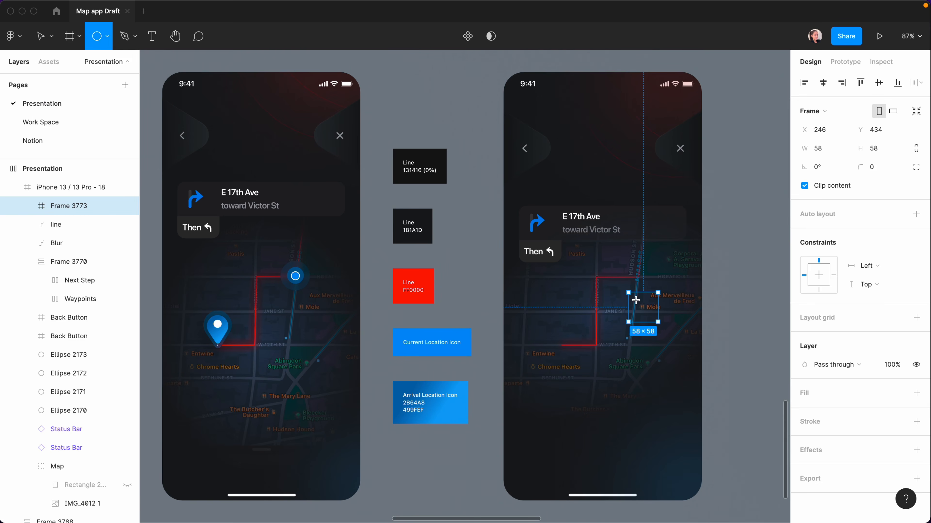
pyautogui.moveTo(631, 294)
pyautogui.mouseDown()
pyautogui.moveTo(671, 336)
pyautogui.moveTo(661, 321)
pyautogui.mouseUp()
pyautogui.click(821, 136)
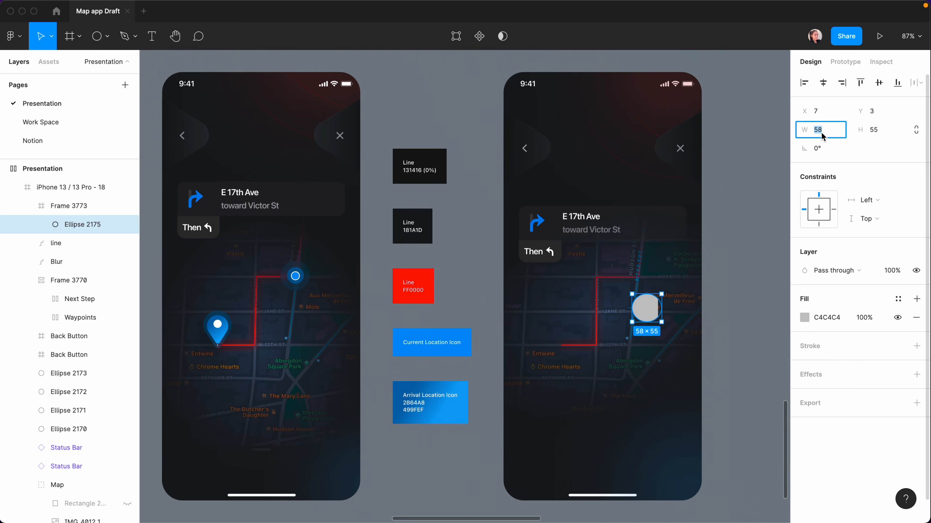
pyautogui.click(874, 130)
pyautogui.write('58')
pyautogui.press('Return')
pyautogui.click(823, 82)
pyautogui.click(879, 83)
# Step: Fill the 58 × 58 ellipse with blue 018CF1 sampled from the Current Location Icon swatch, at 10% opacity
pyautogui.click(804, 317)
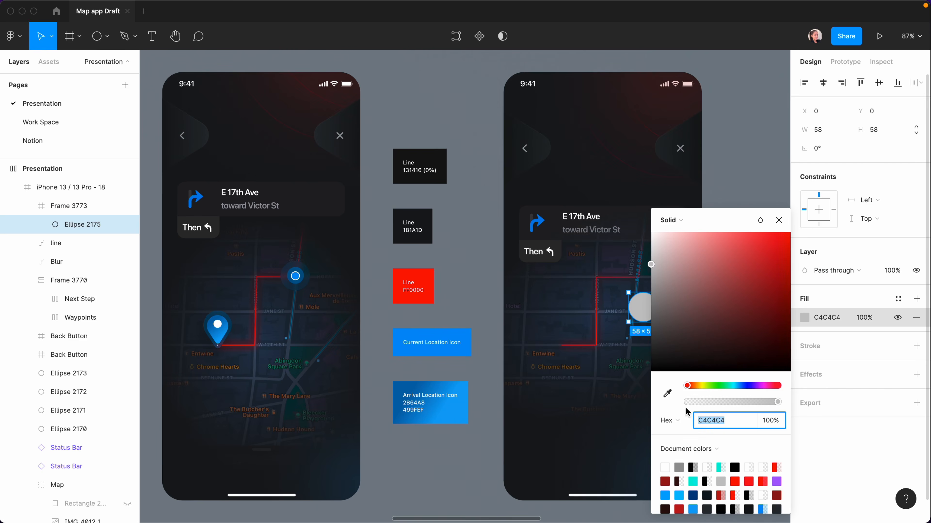
pyautogui.click(666, 393)
pyautogui.click(471, 339)
pyautogui.click(774, 420)
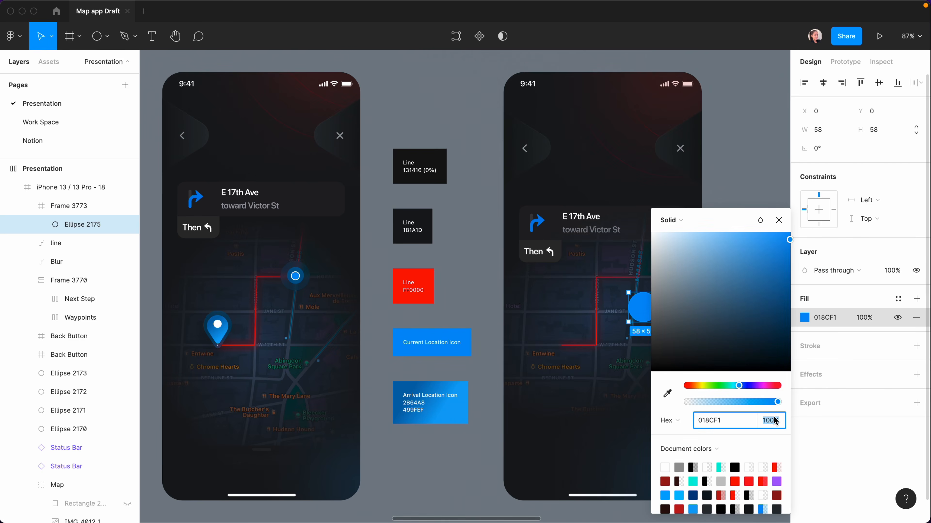
pyautogui.write('10')
pyautogui.press('Return')
pyautogui.press('Escape')
# Step: Duplicate the blue ellipse, resize the copy to 33 × 33 with 40% fill opacity, and center it in the frame
pyautogui.hscroll(3, 487, 302)
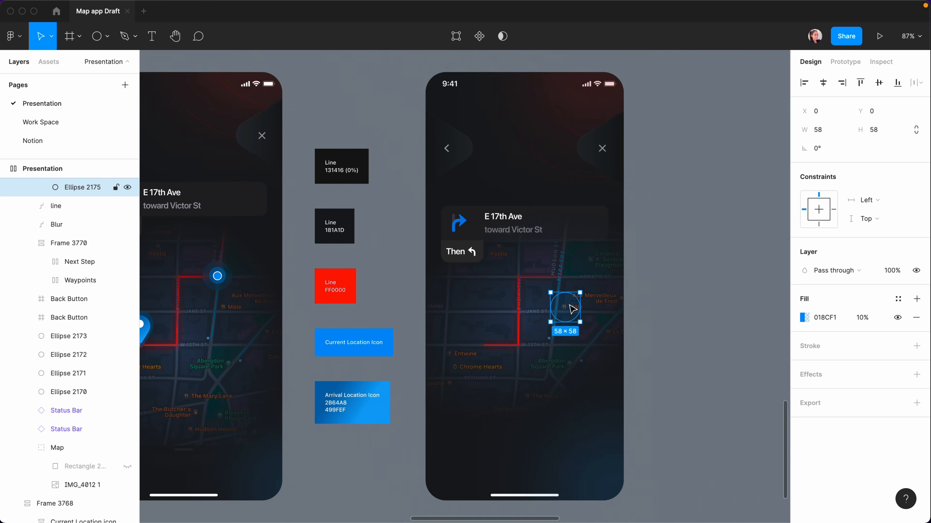
pyautogui.scroll(2, 70, 219)
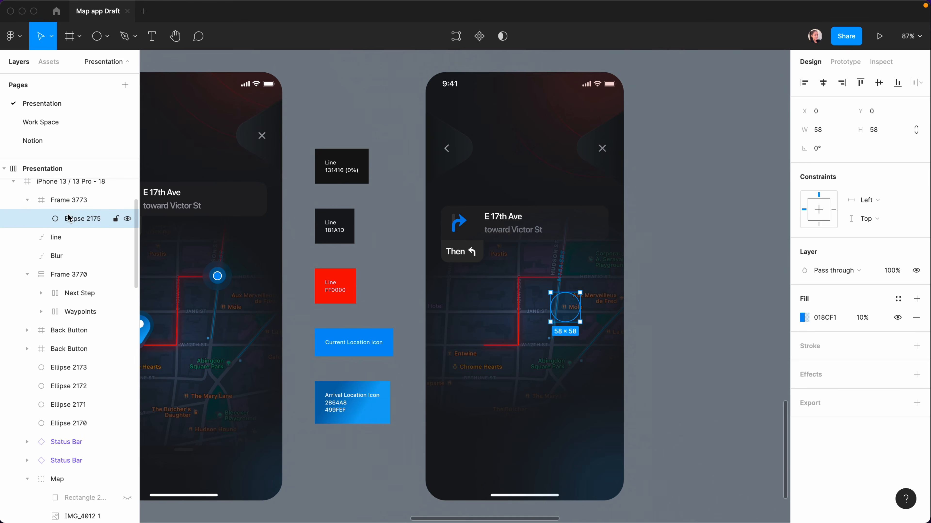
pyautogui.press('super+d')
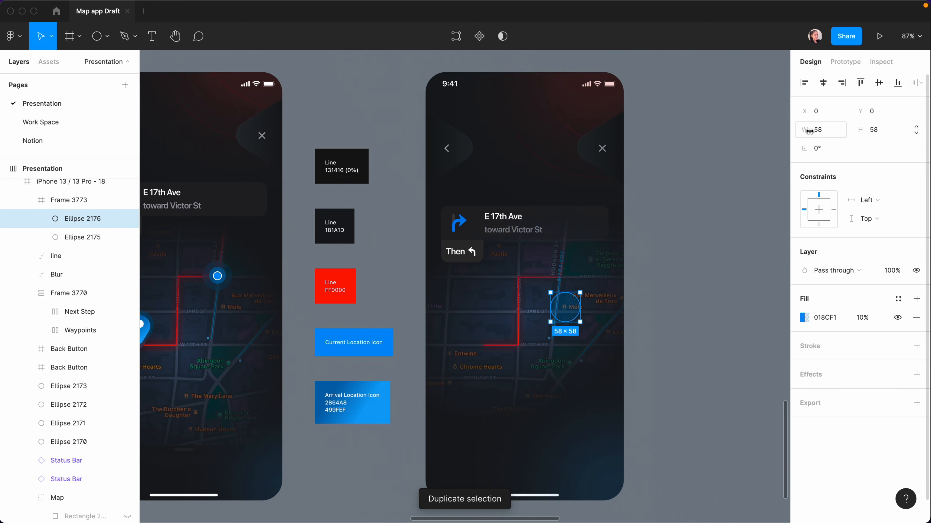
pyautogui.click(918, 132)
pyautogui.click(819, 135)
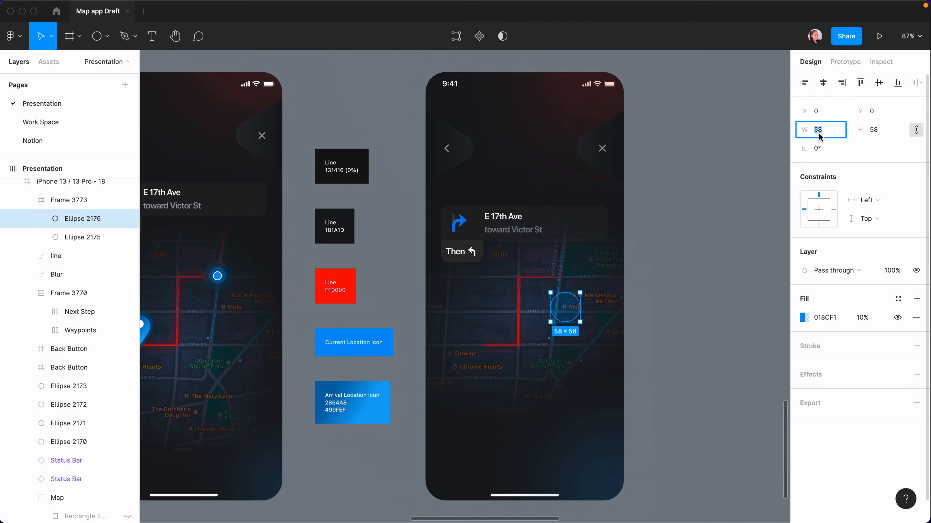
pyautogui.write('33')
pyautogui.click(874, 318)
pyautogui.write('40')
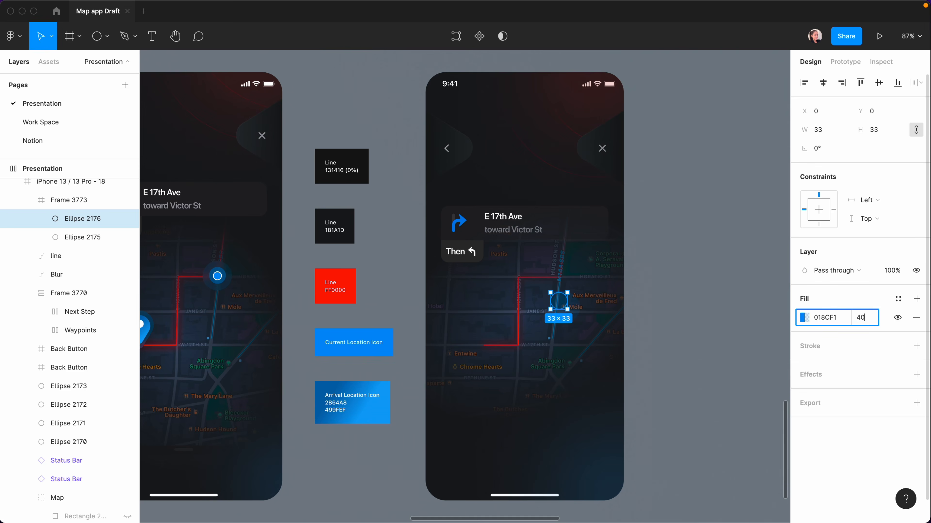
pyautogui.press('Return')
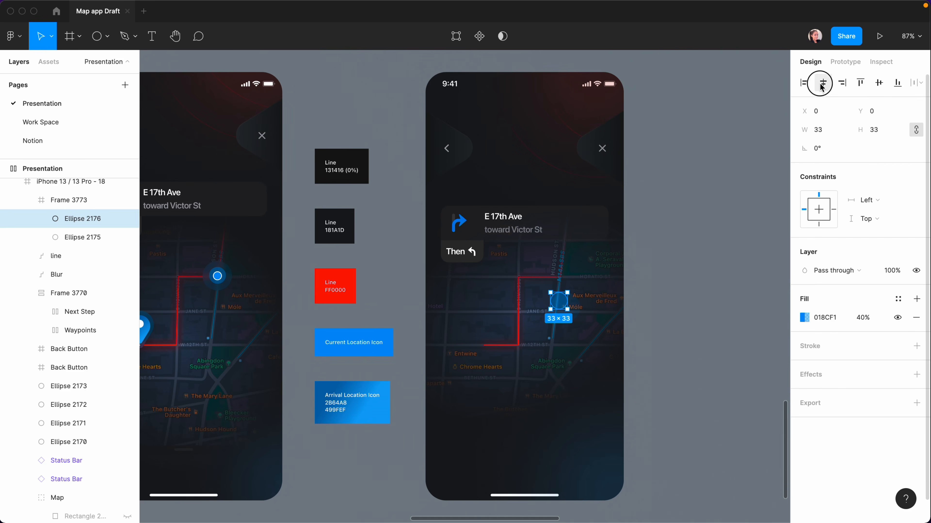
pyautogui.click(663, 306)
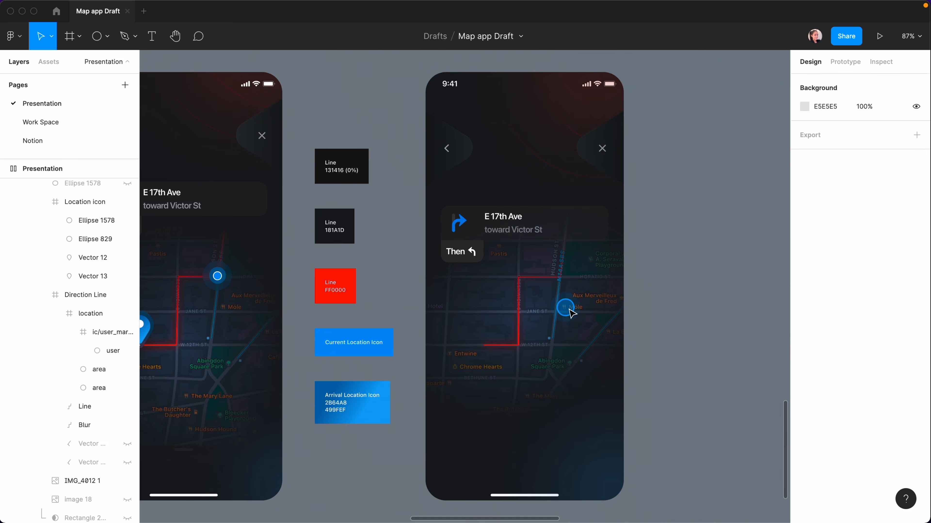
# Step: Duplicate the 33 × 33 ellipse, resize the copy proportionally to 16 × 16, and center it in the frame
pyautogui.click(566, 307)
pyautogui.click(63, 225)
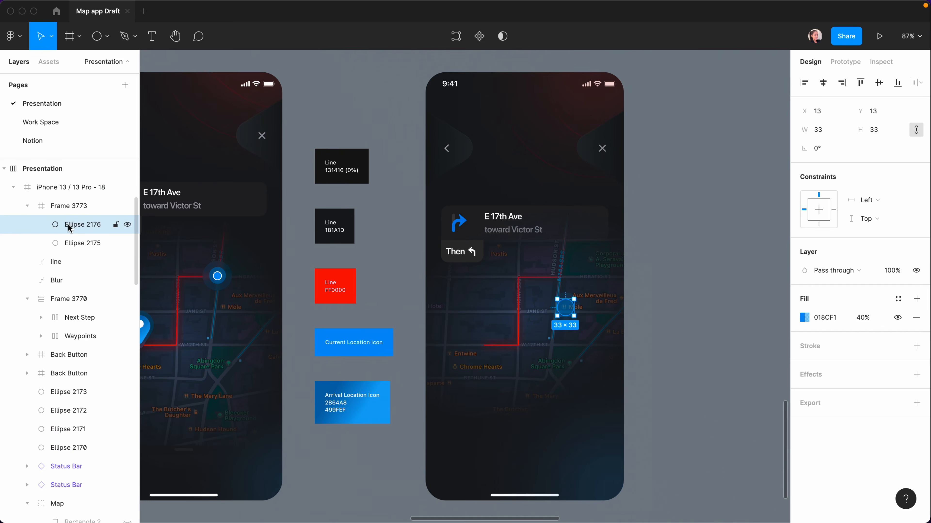
pyautogui.press('super+d')
pyautogui.click(815, 130)
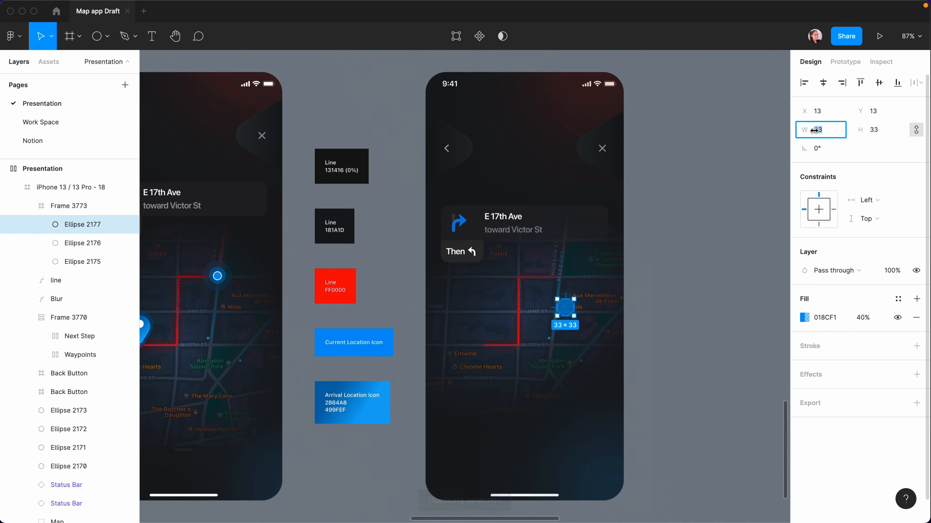
pyautogui.write('16')
pyautogui.press('Return')
pyautogui.click(823, 82)
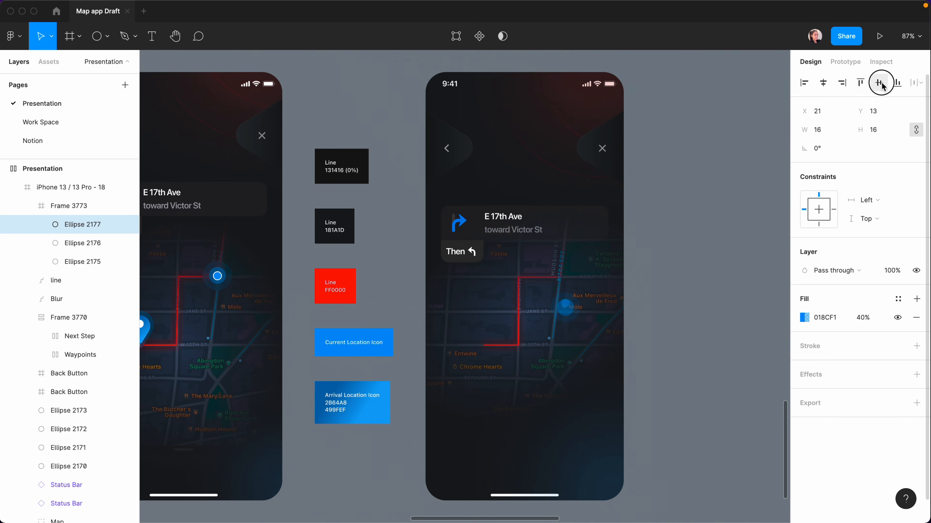
pyautogui.click(879, 82)
# Step: Set the 16 × 16 ellipse's fill opacity to 100% and add a white FFFFFF inside stroke
pyautogui.click(804, 318)
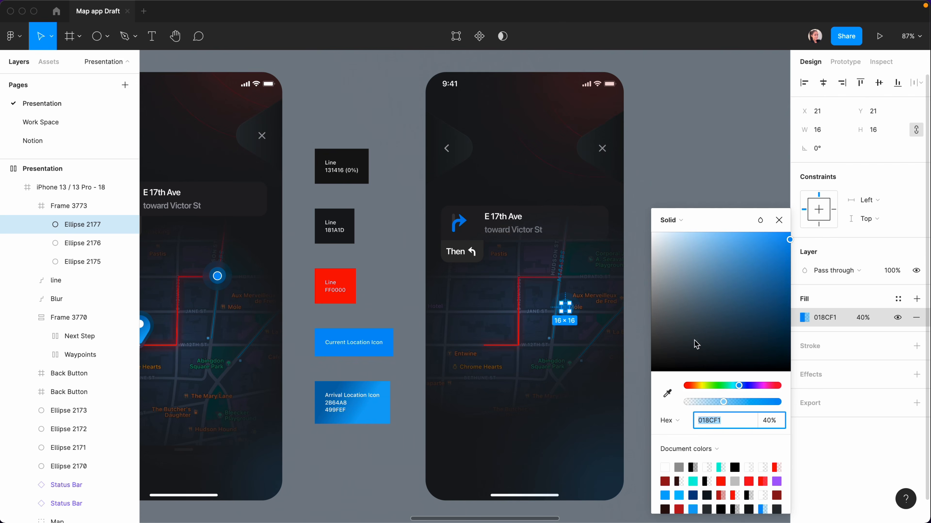
pyautogui.moveTo(723, 402); pyautogui.dragTo(785, 399)
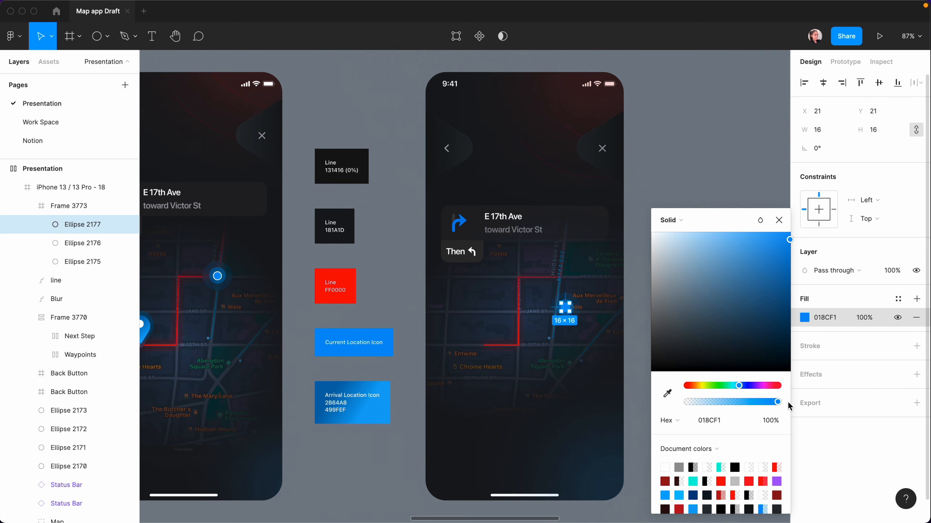
pyautogui.click(917, 346)
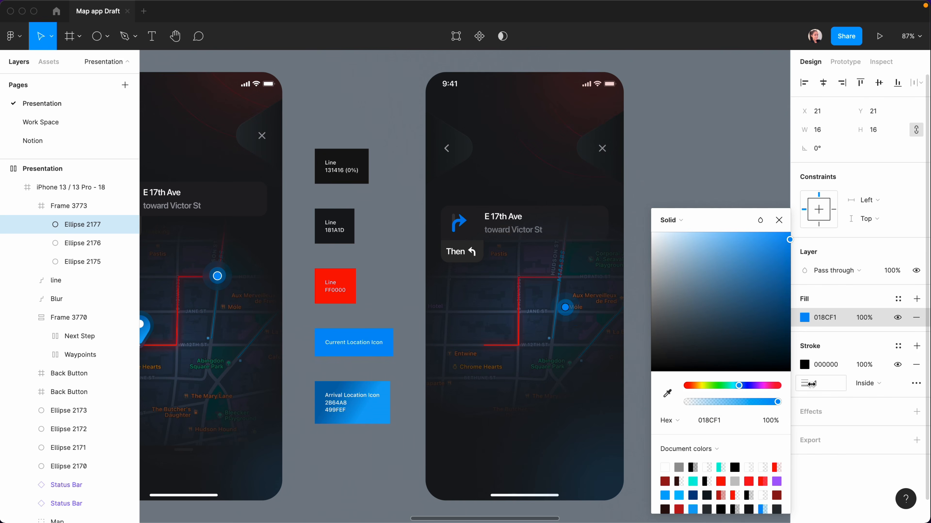
pyautogui.click(805, 365)
pyautogui.click(825, 389)
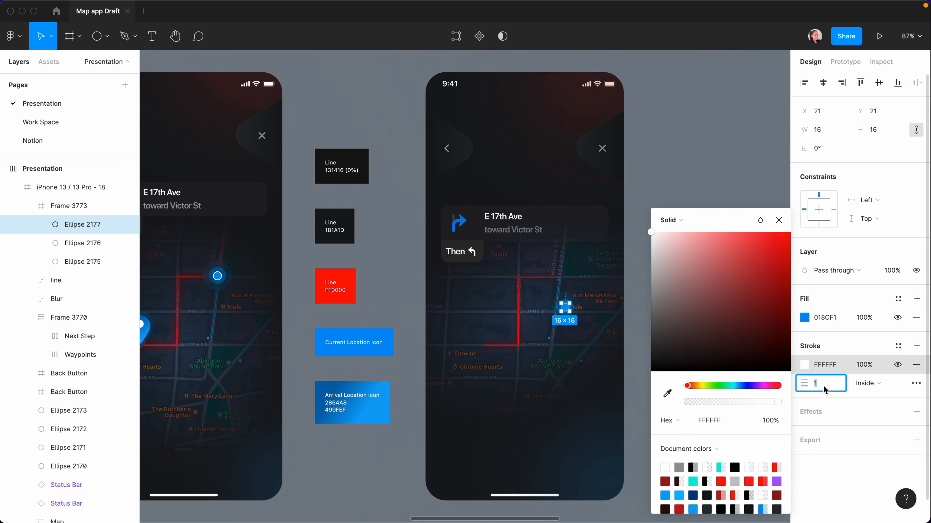
pyautogui.press('Return')
pyautogui.click(761, 270)
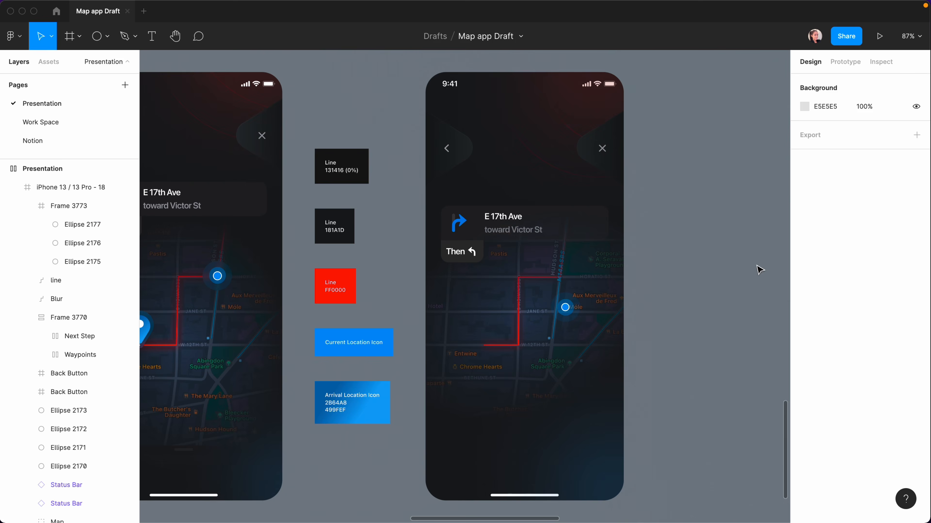
# Step: Rename the icon's frame Current Location Icon and move it onto the red route's upper end at Horatio St
pyautogui.doubleClick(62, 207)
pyautogui.write('Current Locatio...')
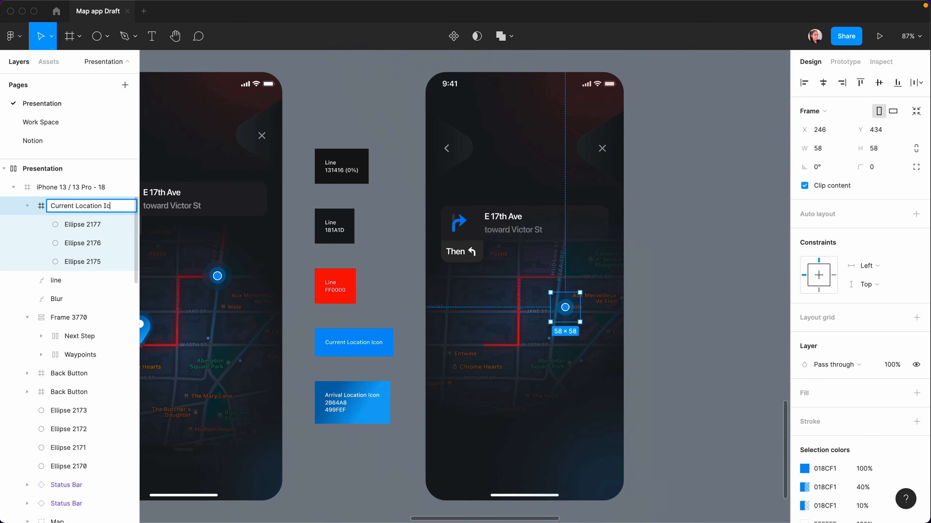
pyautogui.moveTo(566, 311); pyautogui.dragTo(561, 279)
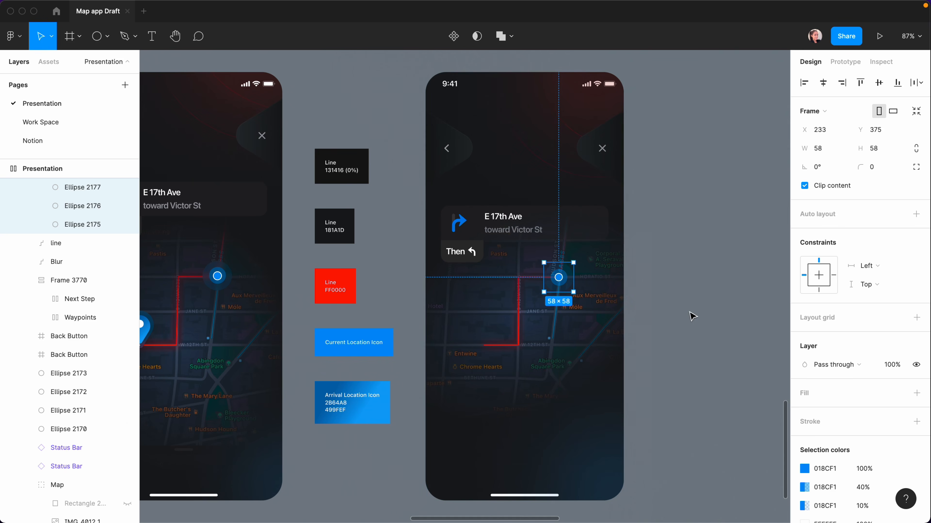
pyautogui.click(691, 316)
# Step: Add a Background blur effect with a blur of 10 to the icon's outer 58 × 58 ellipse
pyautogui.hscroll(-3, 651, 278)
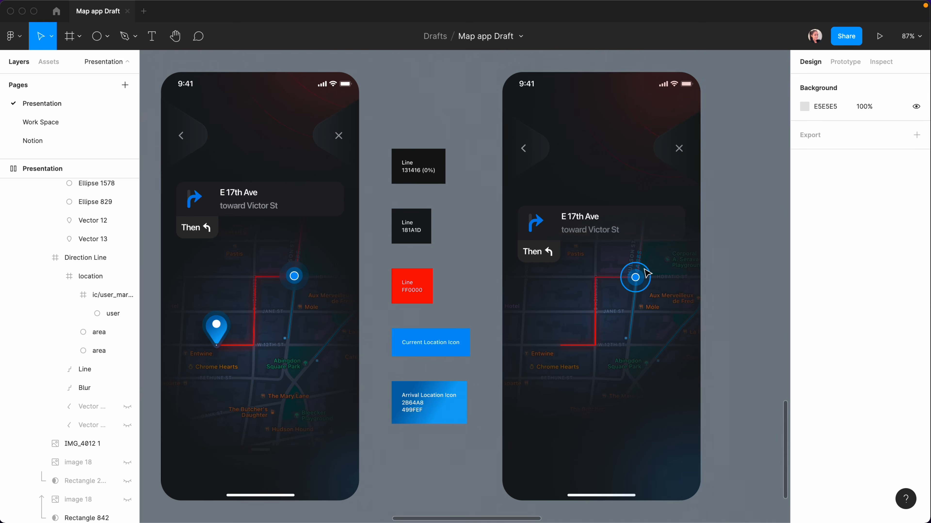
pyautogui.click(646, 273)
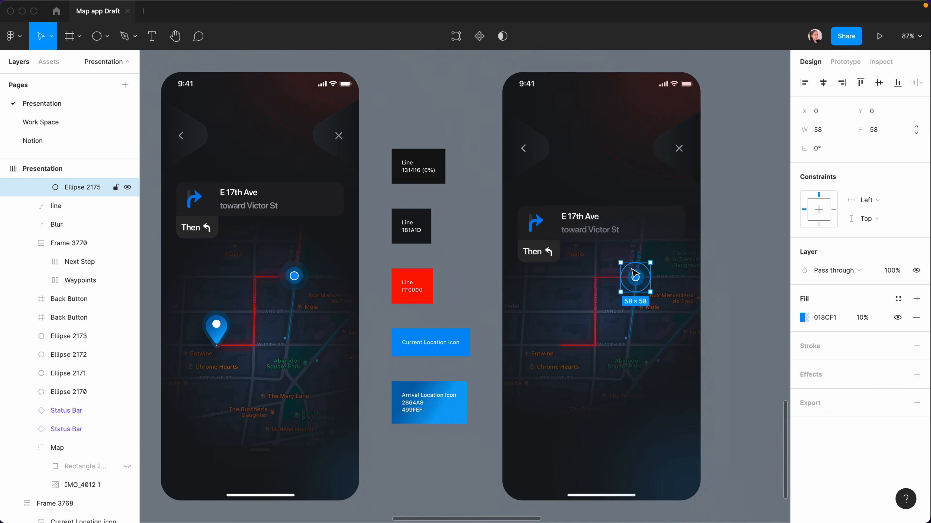
pyautogui.click(917, 375)
pyautogui.click(876, 395)
pyautogui.click(854, 424)
pyautogui.click(805, 394)
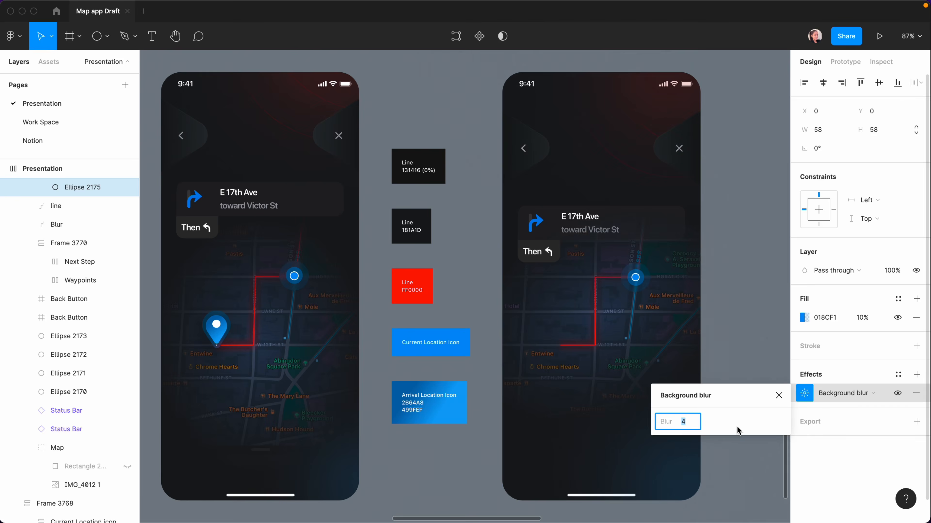
pyautogui.write('10')
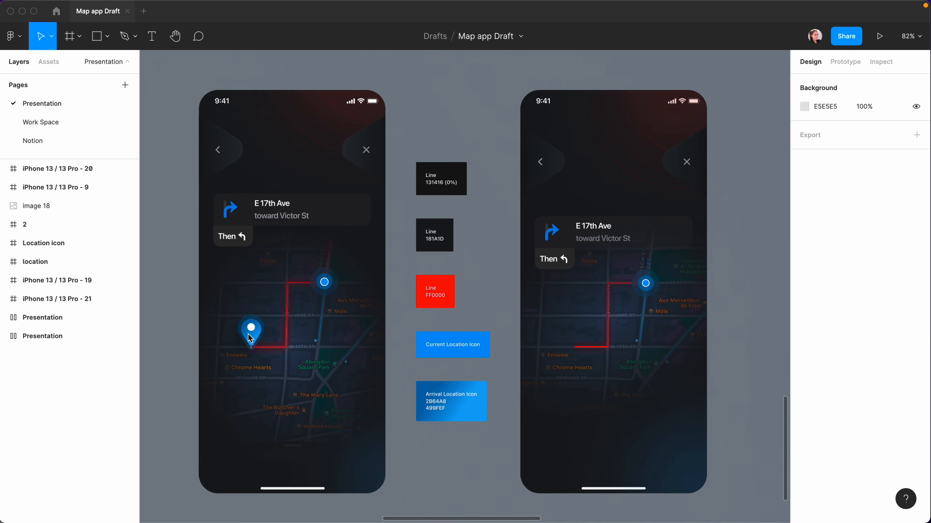
# Step: Draw a triangle polygon just below the route's lower end on the new phone screen and size it 82 × 62
pyautogui.click(108, 36)
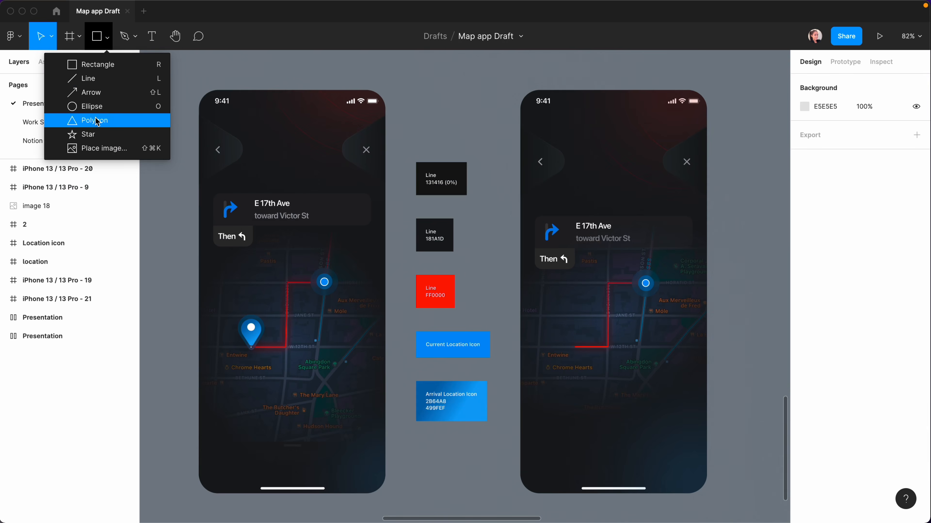
pyautogui.click(93, 119)
pyautogui.moveTo(577, 351); pyautogui.dragTo(619, 393)
pyautogui.click(823, 134)
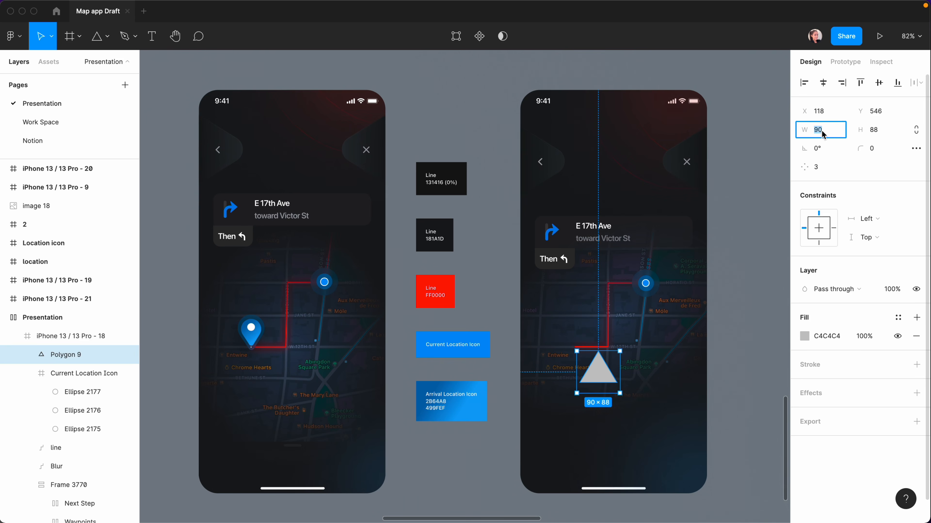
pyautogui.write('82')
pyautogui.click(873, 132)
pyautogui.write('62')
pyautogui.press('Return')
# Step: Flip the triangle vertically so it points down
pyautogui.rightClick(76, 355)
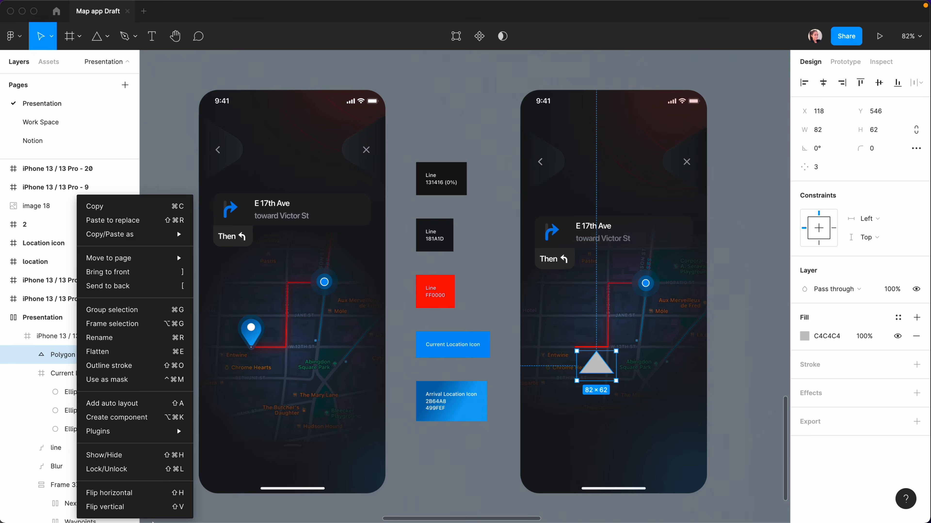
pyautogui.click(53, 357)
pyautogui.rightClick(53, 357)
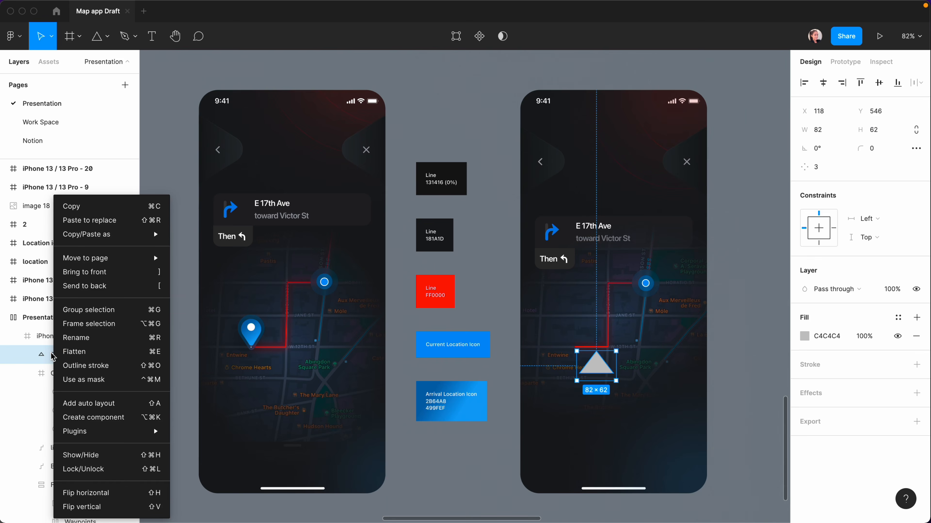
pyautogui.click(88, 510)
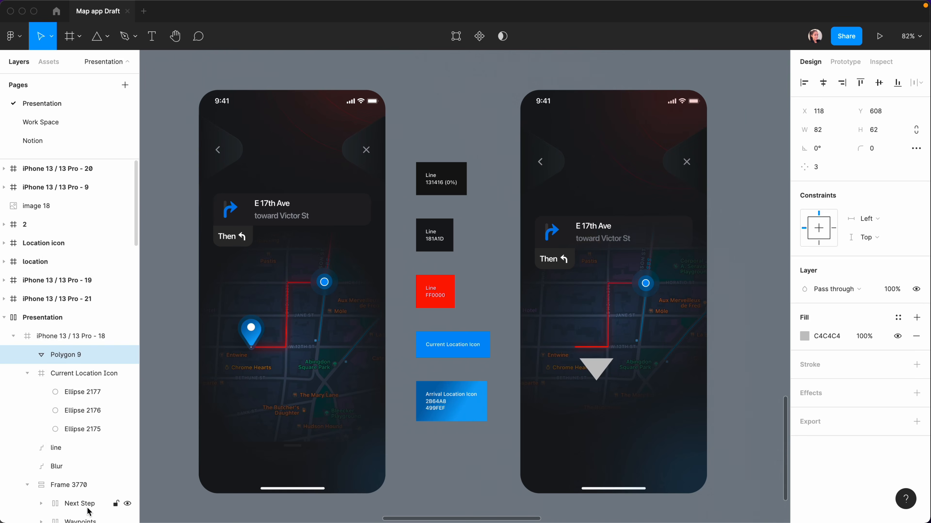
# Step: Round the triangle's two upper corner points to give it a pin-shaped head
pyautogui.press('Return')
pyautogui.scroll(5, 595, 391)
pyautogui.moveTo(531, 282); pyautogui.dragTo(649, 334)
pyautogui.moveTo(804, 167); pyautogui.dragTo(827, 176)
pyautogui.press('Escape')
# Step: Round the pin shape's lower tip with a small corner radius
pyautogui.press('Return')
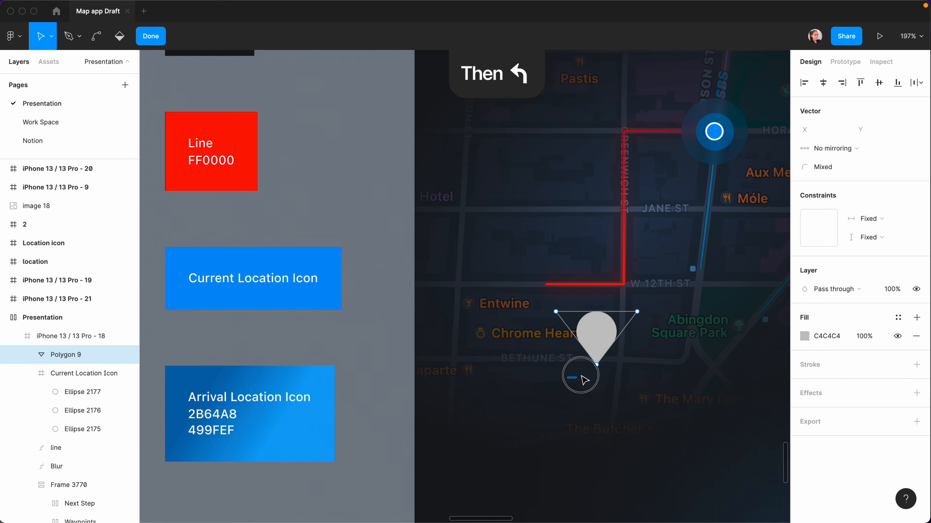
pyautogui.click(597, 365)
pyautogui.click(804, 168)
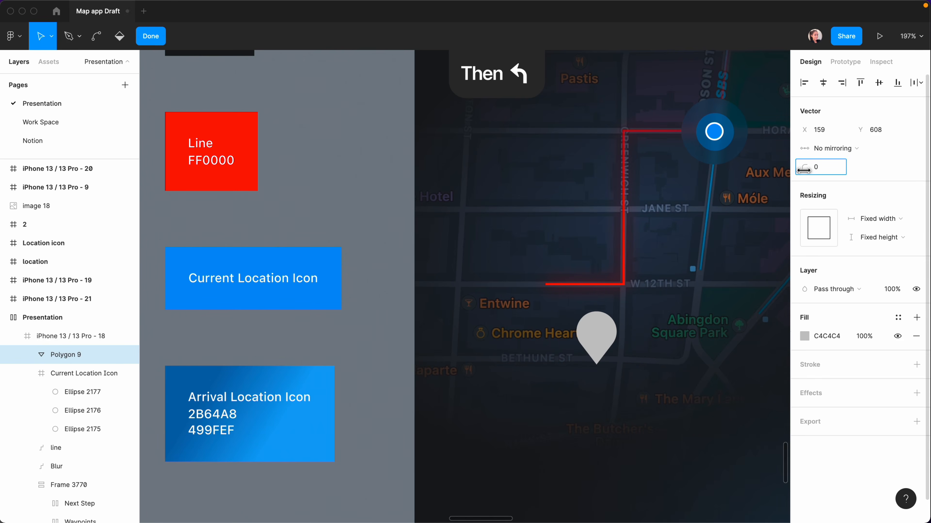
pyautogui.moveTo(805, 169); pyautogui.dragTo(808, 169)
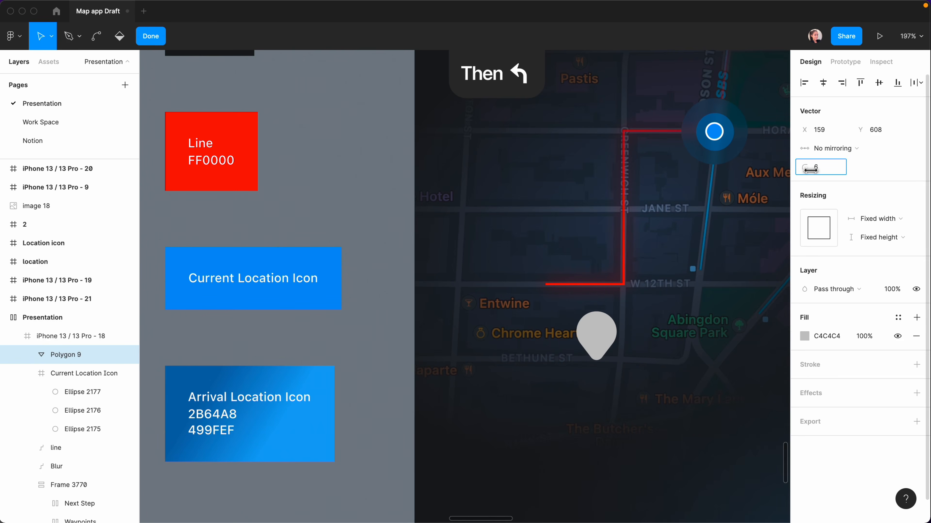
pyautogui.click(543, 406)
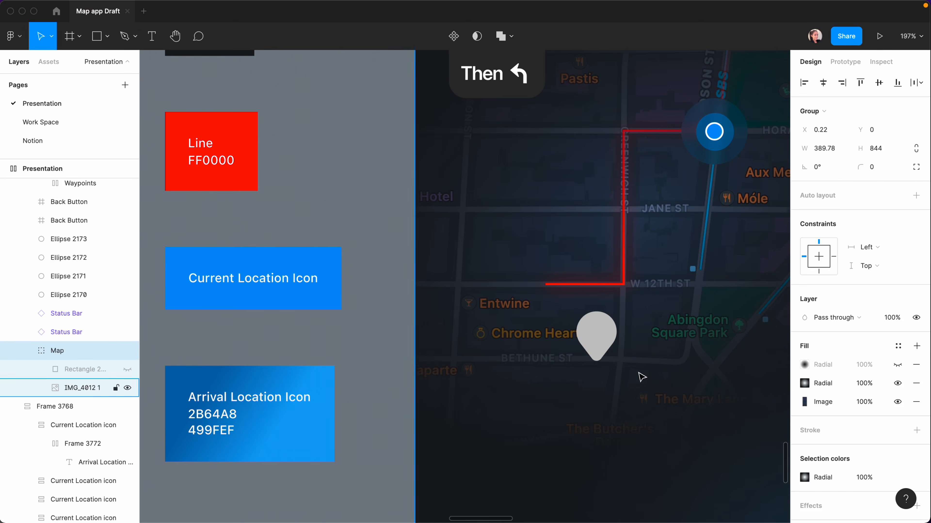
# Step: Resize the pin shape to 82 × 62
pyautogui.scroll(-5, 642, 377)
pyautogui.click(611, 361)
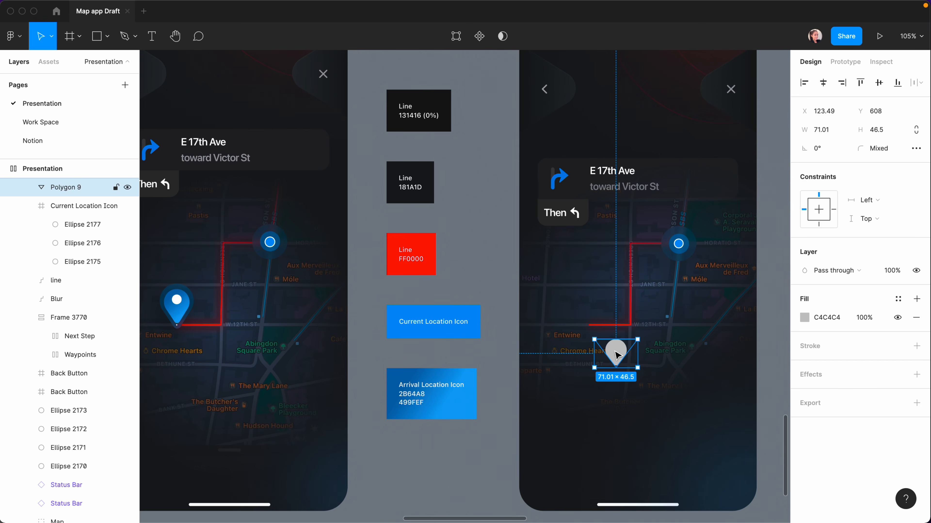
pyautogui.click(824, 130)
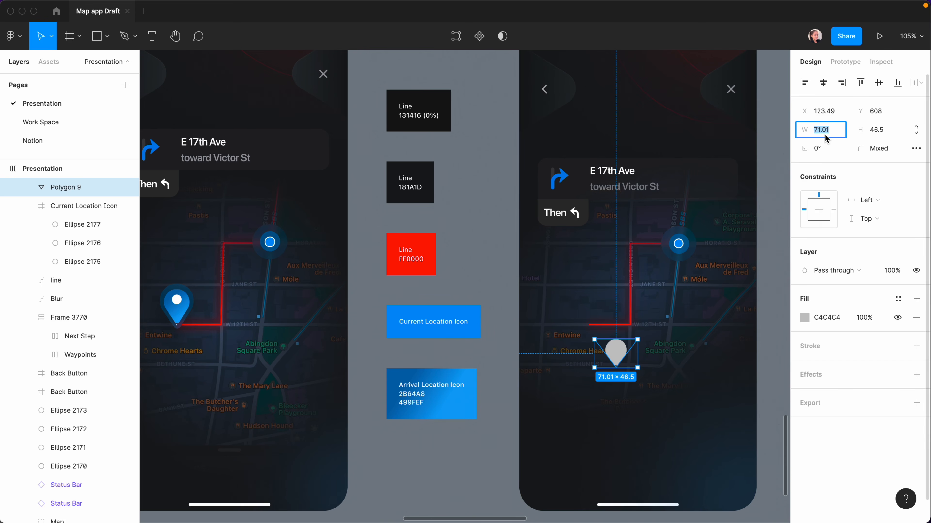
pyautogui.write('82')
pyautogui.click(876, 131)
pyautogui.write('62')
pyautogui.press('Return')
# Step: Set the corner radius of the pin shape's two upper points to 32
pyautogui.press('Return')
pyautogui.moveTo(580, 313); pyautogui.dragTo(660, 339)
pyautogui.moveTo(803, 167); pyautogui.dragTo(815, 166)
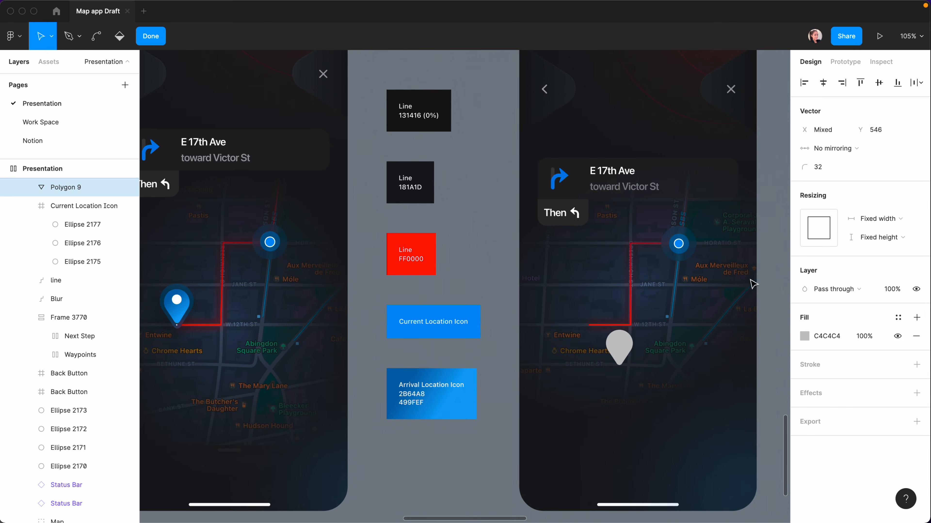
# Step: Fill the pin shape with a linear gradient from dark blue 2B64A9 at its head to lighter blue 489CEB at its tip
pyautogui.click(150, 35)
pyautogui.click(499, 446)
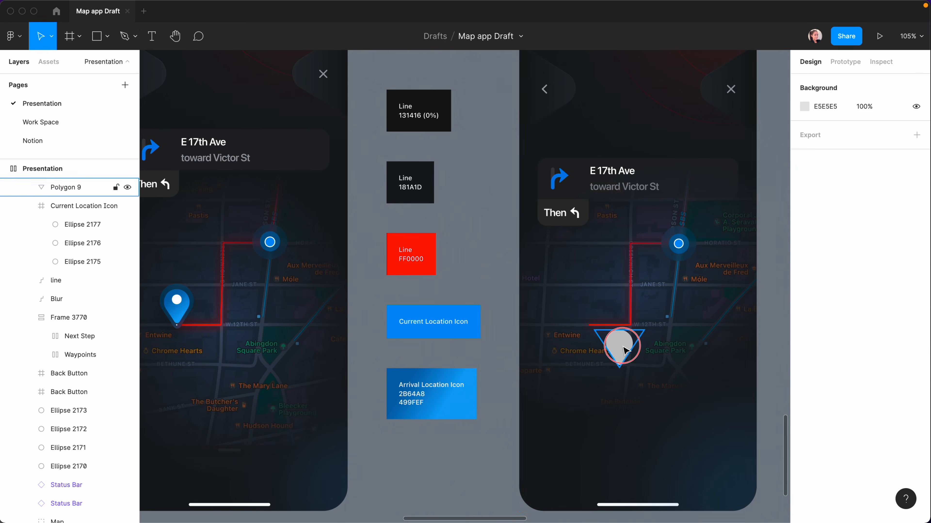
pyautogui.click(623, 349)
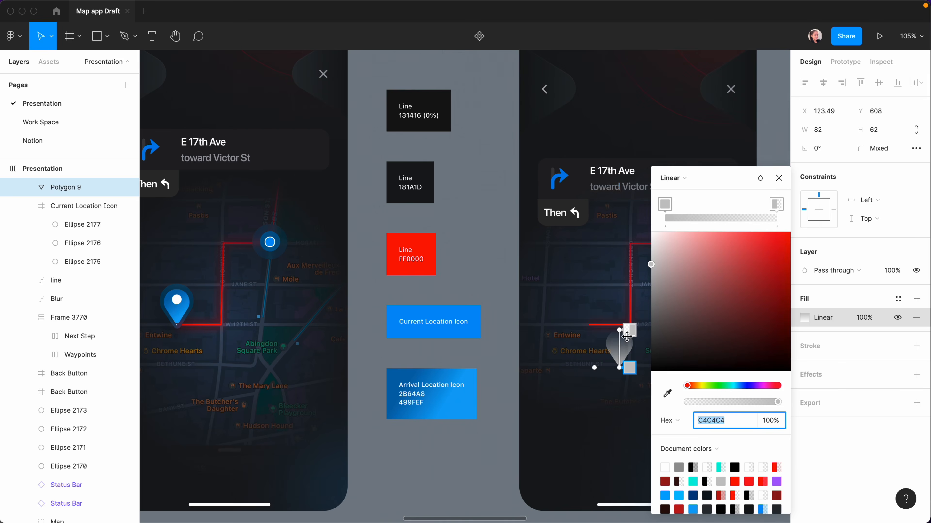
pyautogui.click(628, 331)
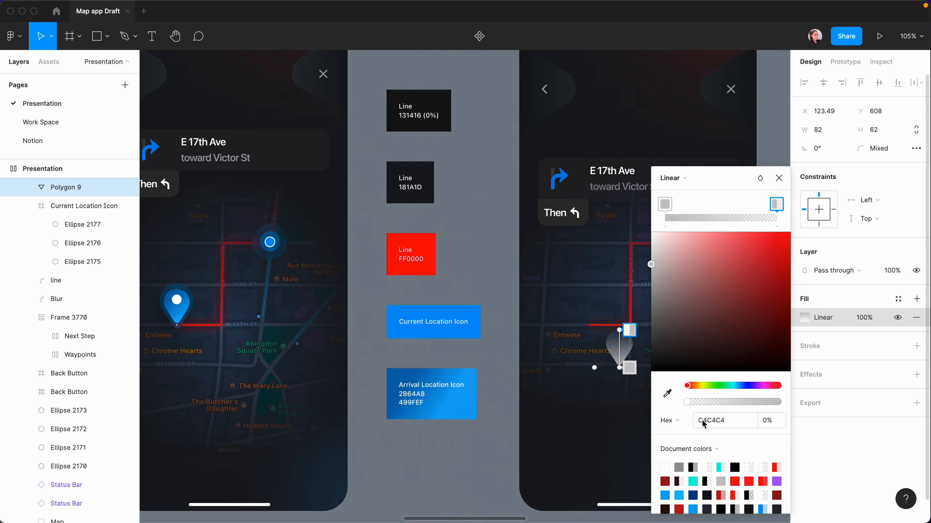
pyautogui.click(667, 395)
pyautogui.click(463, 302)
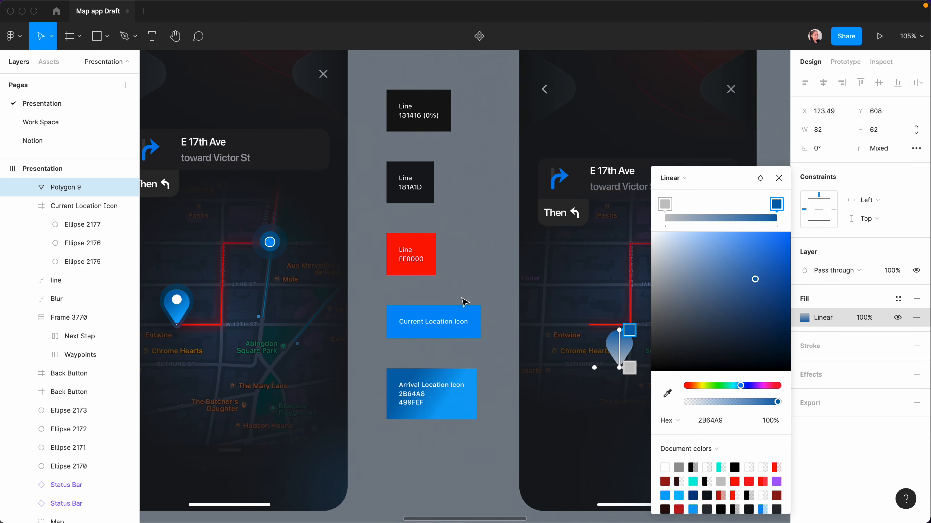
pyautogui.click(667, 396)
pyautogui.click(179, 312)
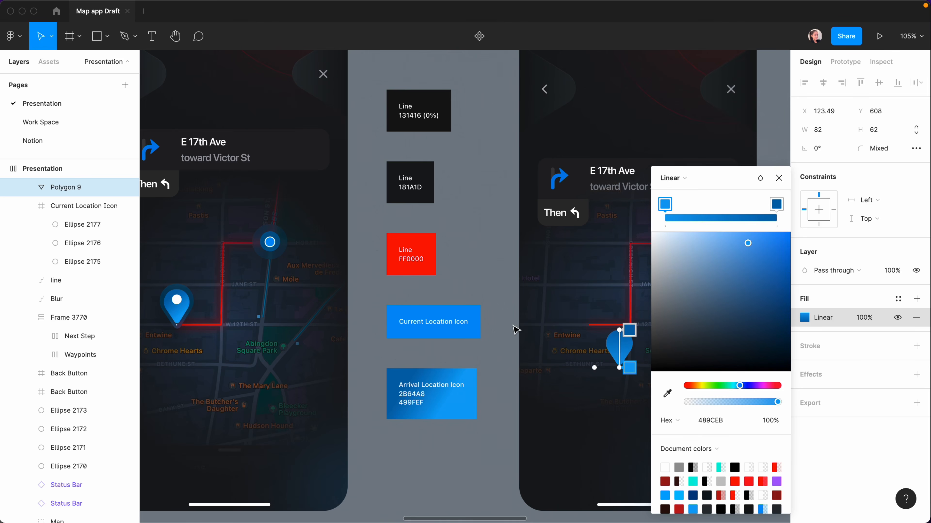
# Step: Tilt the pin's gradient diagonally so it runs from the head's upper-left edge down toward the tip
pyautogui.moveTo(619, 330); pyautogui.dragTo(604, 336)
pyautogui.moveTo(619, 368); pyautogui.dragTo(624, 367)
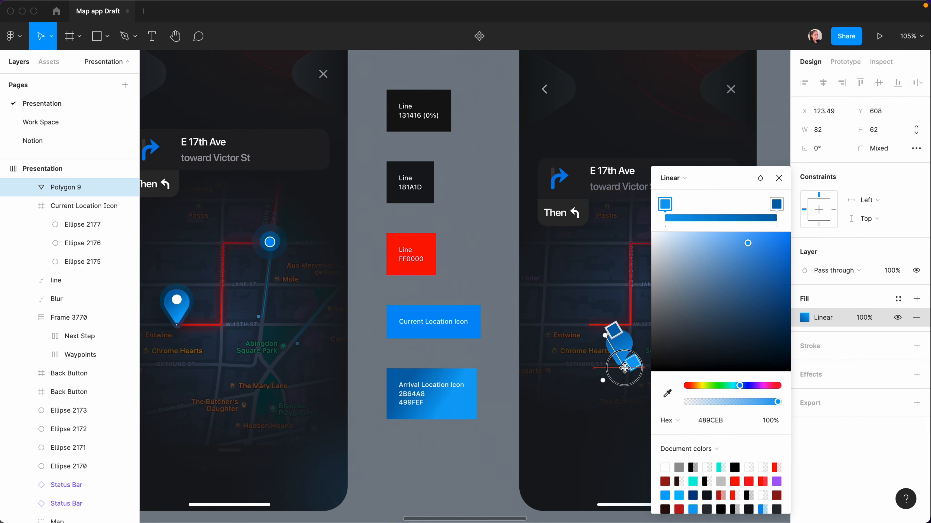
pyautogui.click(776, 154)
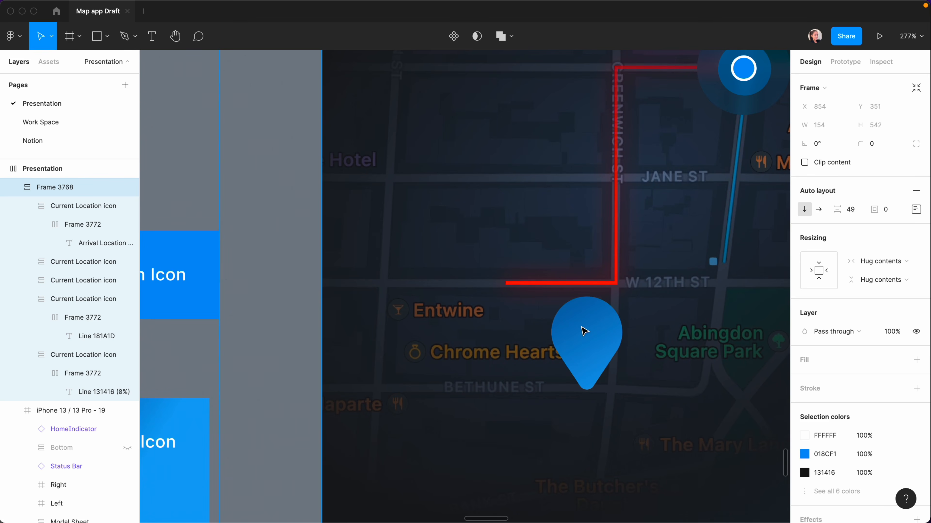
# Step: Add a 16 × 16 circle inside the head of the pin
pyautogui.press('o')
pyautogui.moveTo(581, 312); pyautogui.dragTo(600, 328)
pyautogui.click(818, 131)
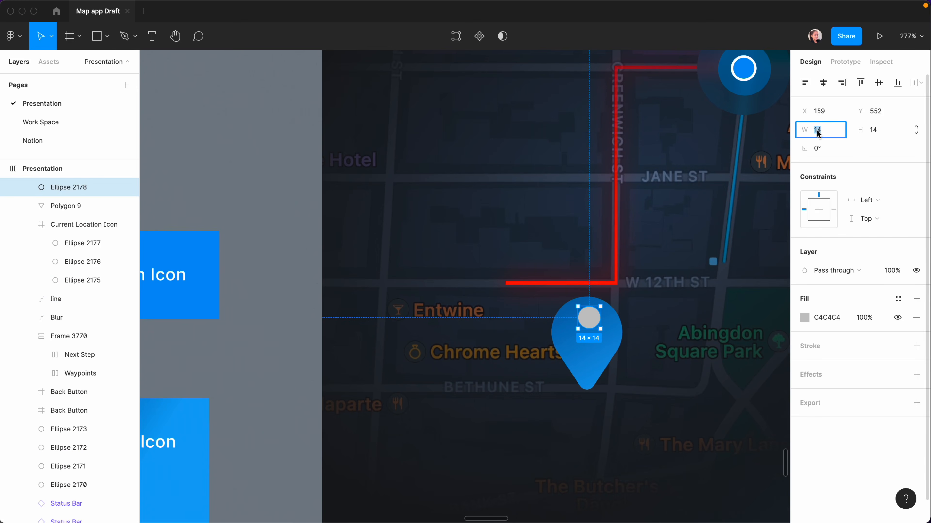
pyautogui.write('16')
pyautogui.click(877, 128)
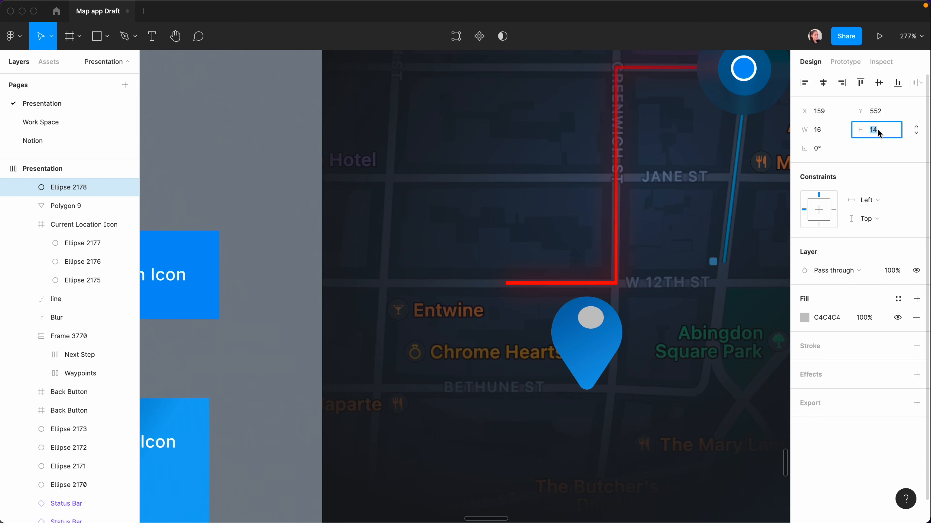
pyautogui.write('16')
pyautogui.press('Return')
# Step: Change the small circle's fill to white FFFFFF
pyautogui.click(804, 317)
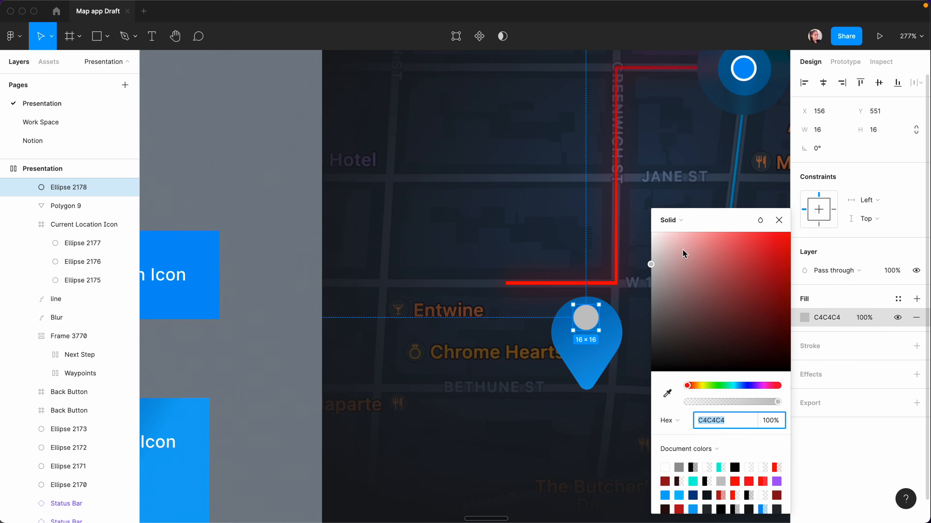
pyautogui.moveTo(675, 246); pyautogui.dragTo(647, 220)
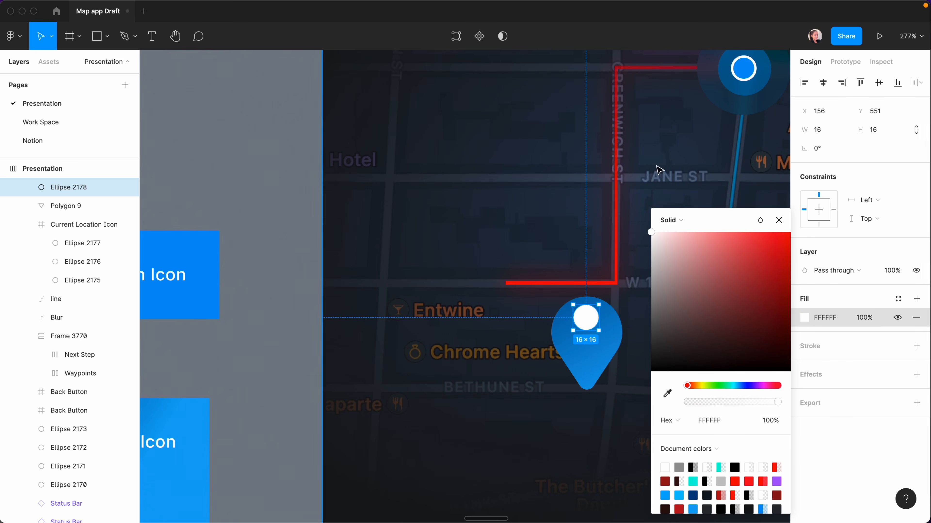
pyautogui.click(779, 221)
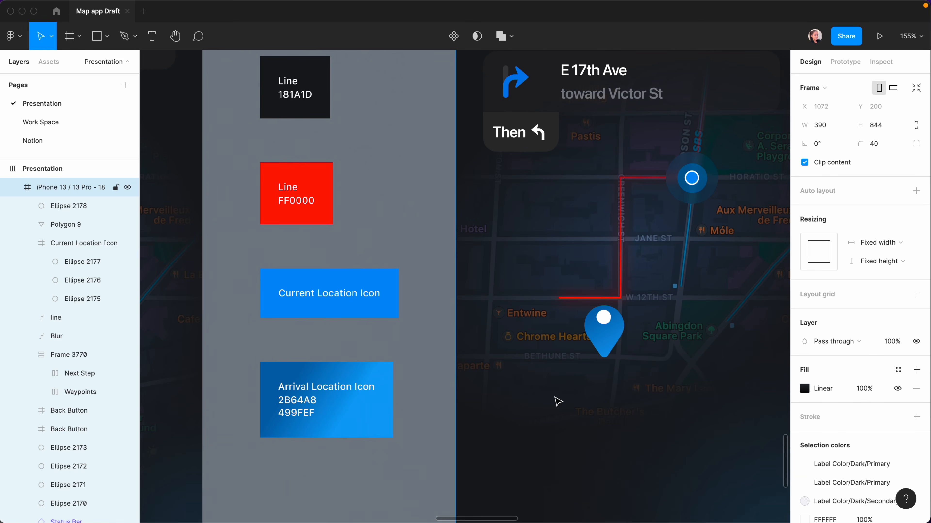
# Step: Create a 78 × 78 frame below the route and place the pin with its white circle centered inside it
pyautogui.press('f')
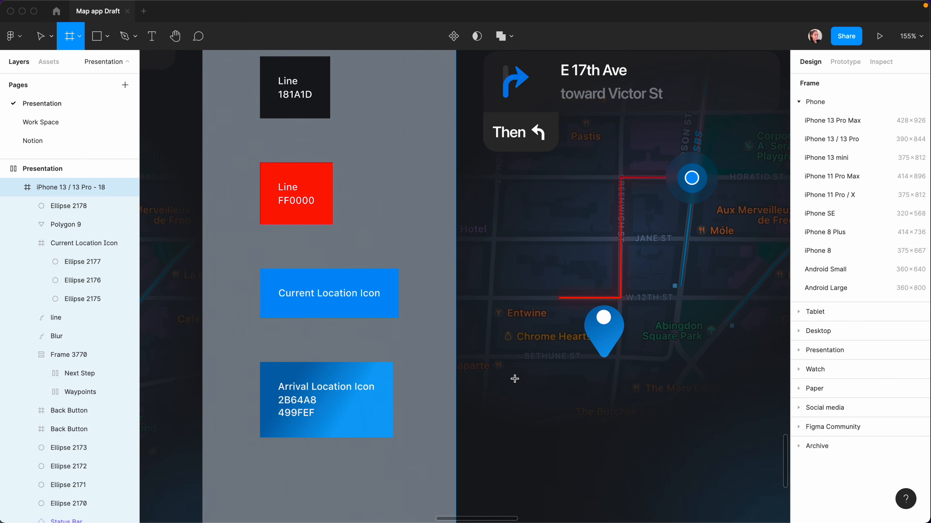
pyautogui.moveTo(513, 375); pyautogui.dragTo(560, 420)
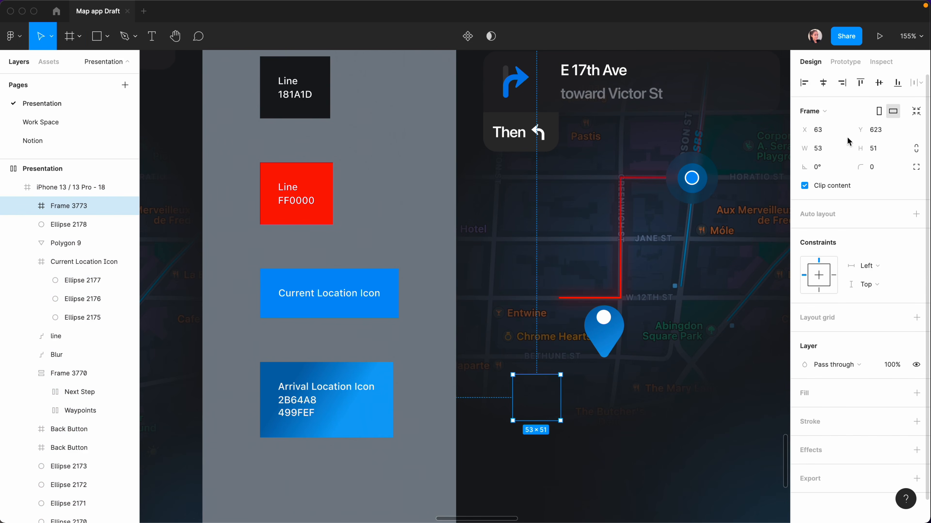
pyautogui.click(822, 150)
pyautogui.write('78')
pyautogui.press('Tab')
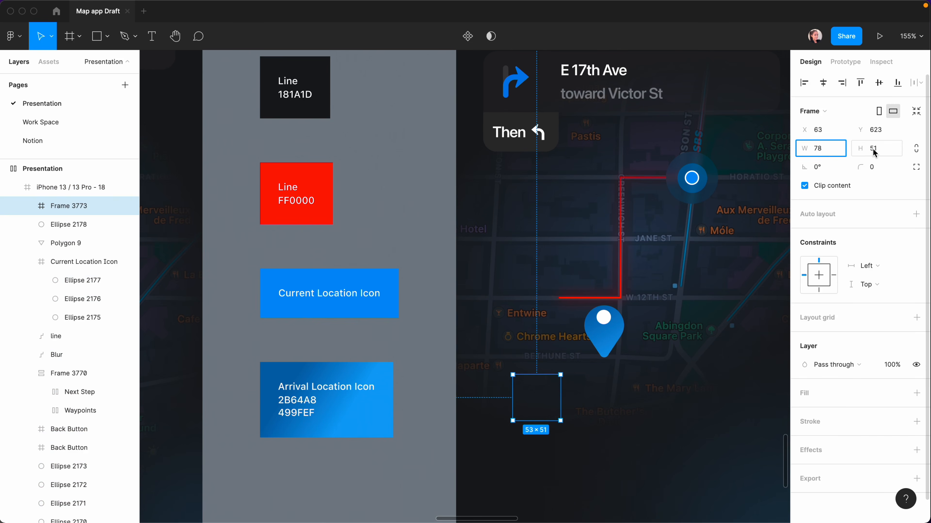
pyautogui.write('78')
pyautogui.press('Return')
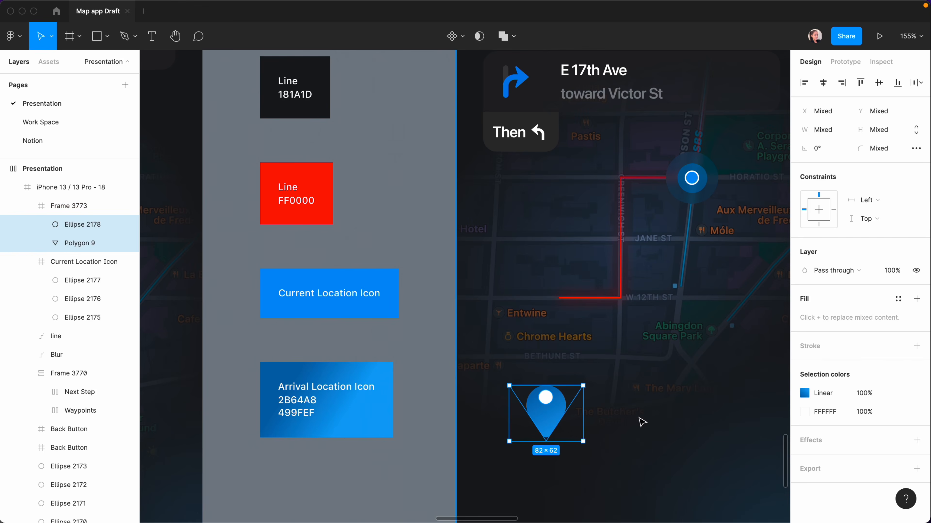
pyautogui.click(640, 419)
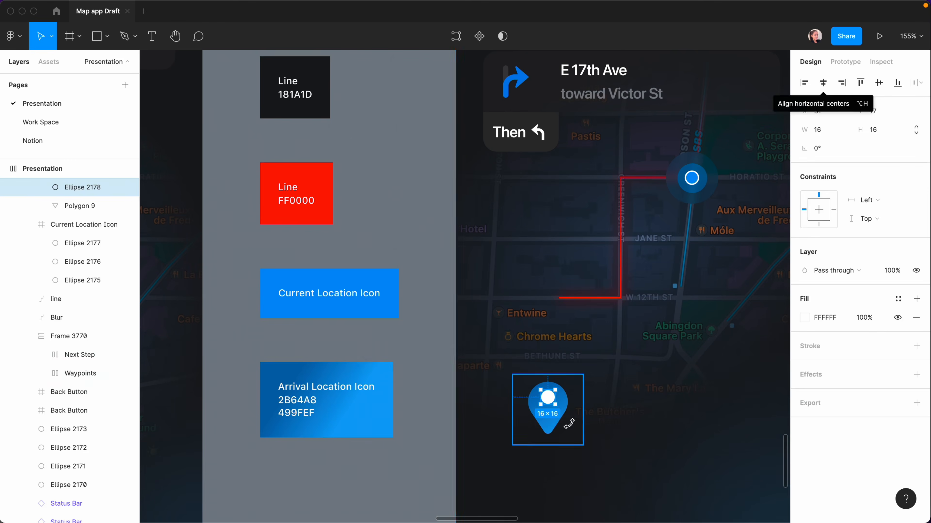
pyautogui.scroll(-1, 556, 414)
# Step: Duplicate the blue pin shape and scale the rear copy up to 92.58 × 70
pyautogui.click(557, 414)
pyautogui.click(550, 414)
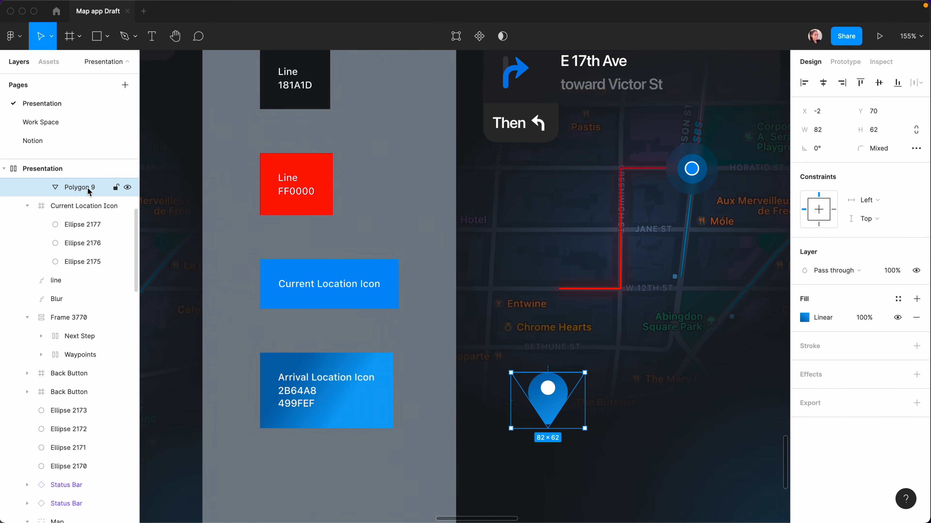
pyautogui.press('super+d')
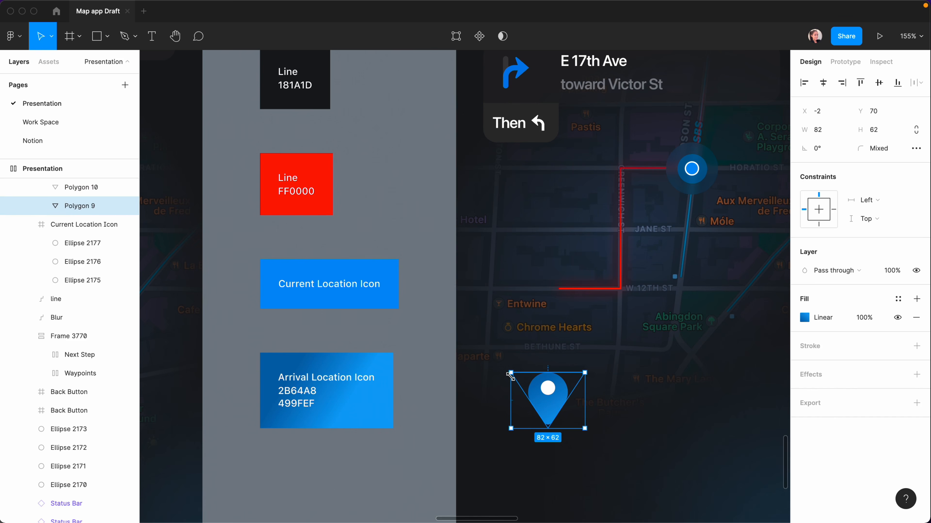
pyautogui.press('k')
pyautogui.moveTo(513, 377); pyautogui.dragTo(506, 365)
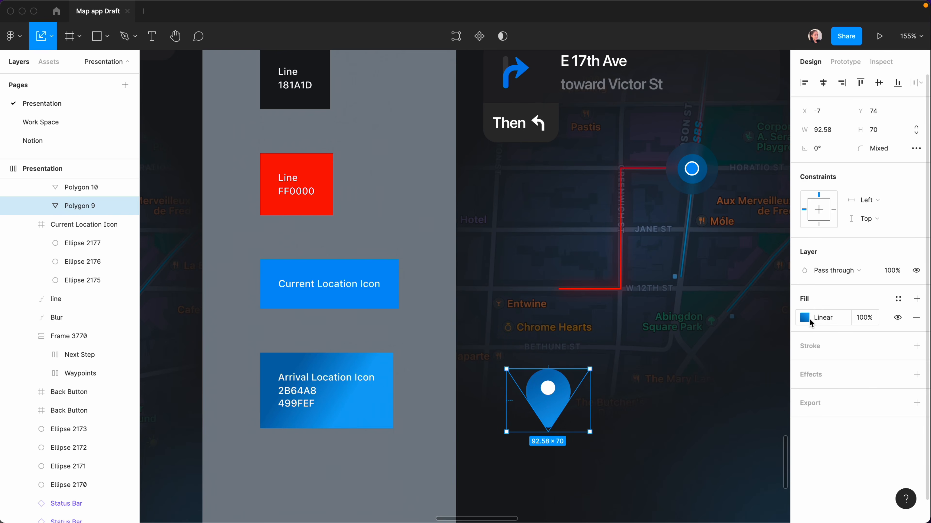
# Step: Give the rear pin copy a solid fill sampled from the Current Location Icon swatch, 018CF1 at 20% opacity
pyautogui.click(804, 318)
pyautogui.click(674, 179)
pyautogui.click(686, 166)
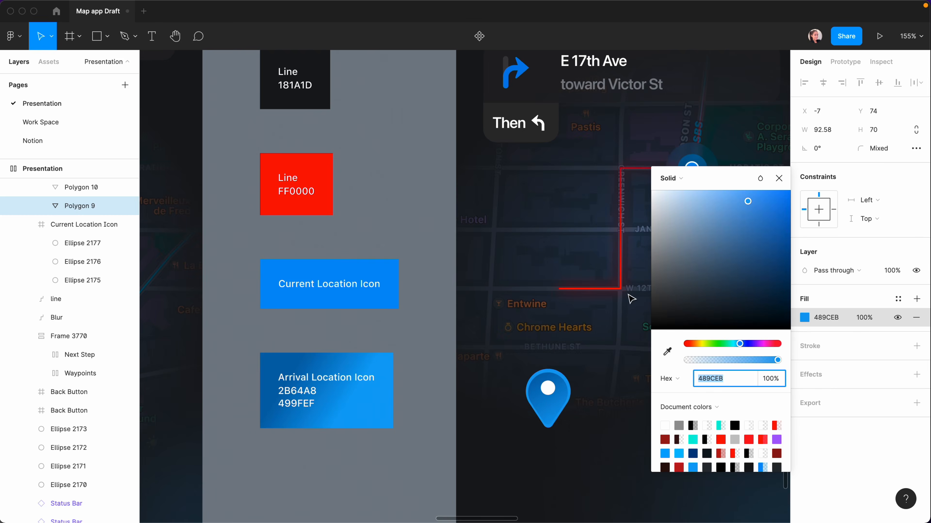
pyautogui.click(667, 352)
pyautogui.click(269, 283)
pyautogui.click(707, 360)
pyautogui.click(762, 384)
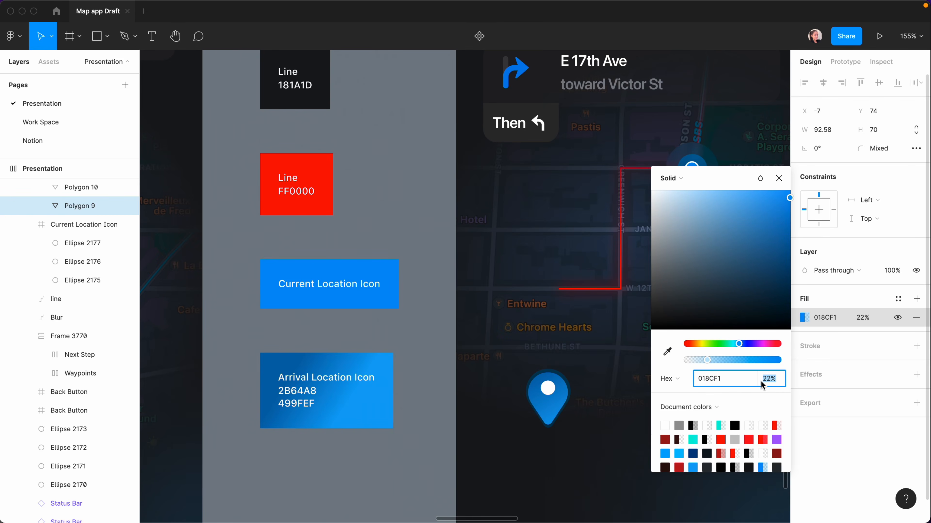
pyautogui.write('20')
pyautogui.press('Return')
pyautogui.press('Escape')
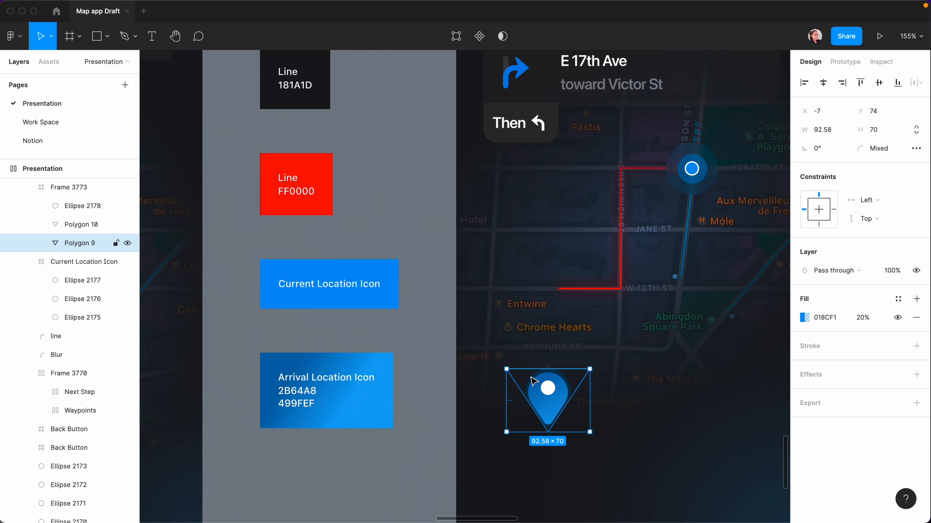
# Step: Scale the translucent rear pin to 97.87 × 74 and center it horizontally and vertically in its frame
pyautogui.press('k')
pyautogui.moveTo(506, 369); pyautogui.dragTo(501, 366)
pyautogui.click(824, 83)
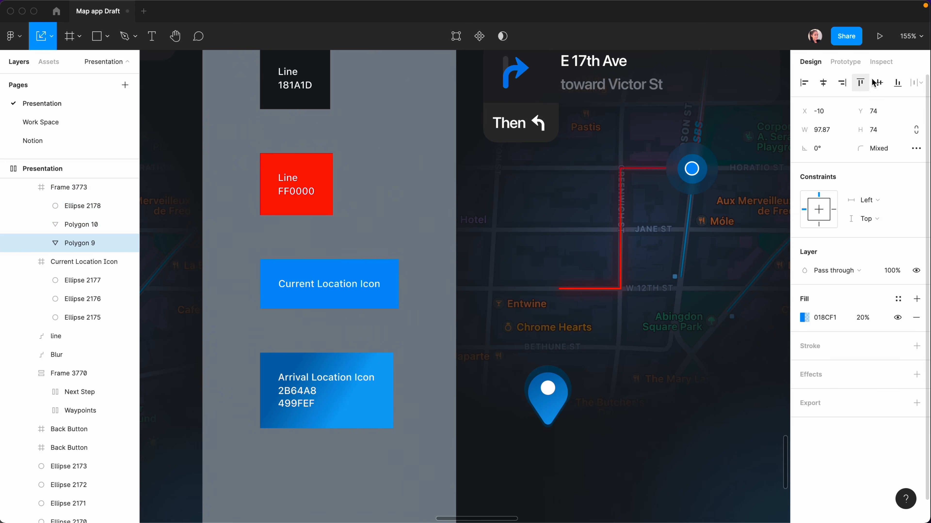
pyautogui.click(881, 82)
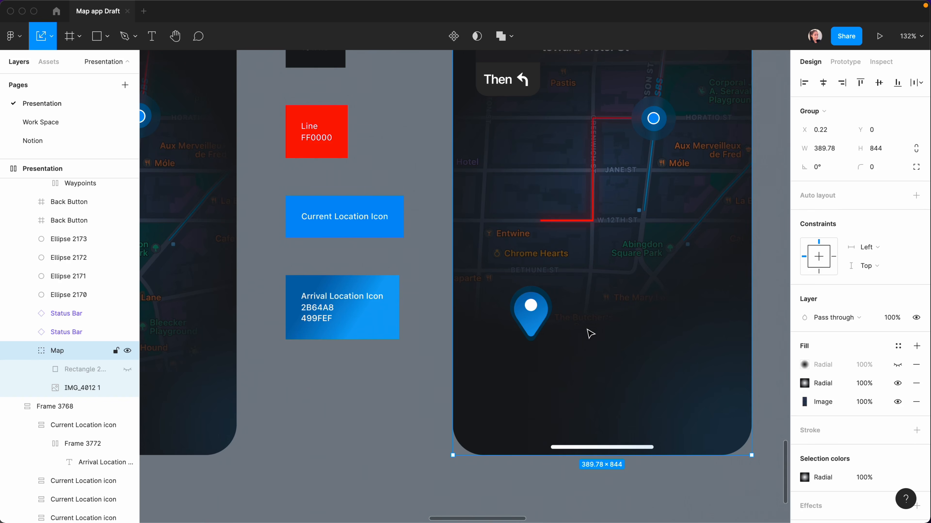
# Step: Rename the map pin's frame "Location Icon" and move the pin onto the lower end of the red route line
pyautogui.click(532, 322)
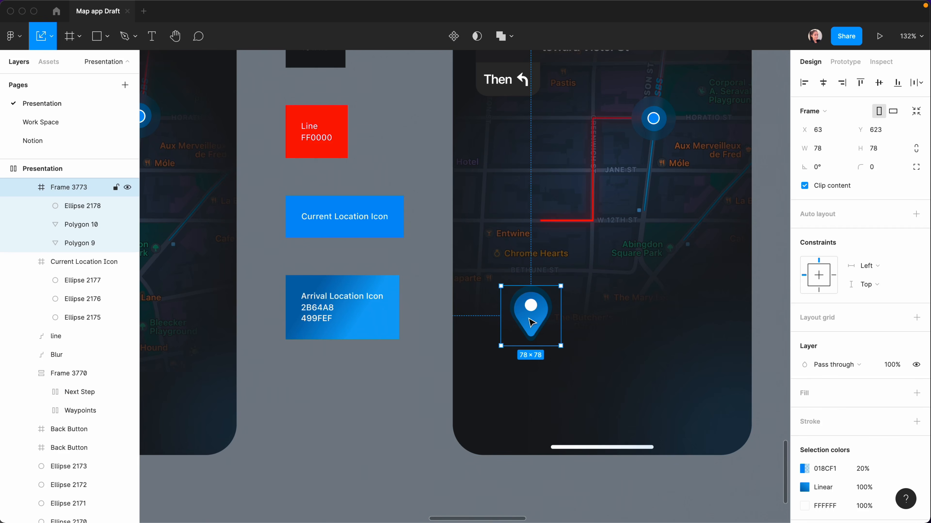
pyautogui.doubleClick(74, 187)
pyautogui.write('Location Icon')
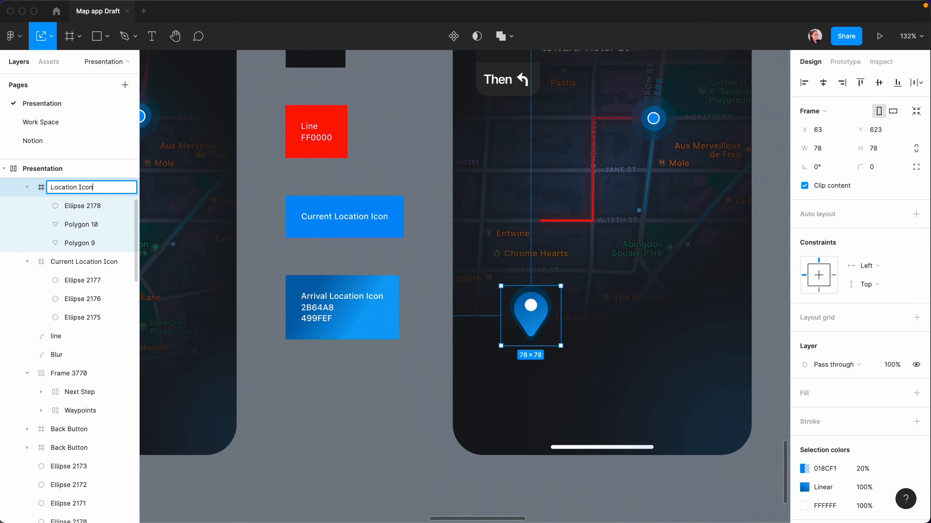
pyautogui.press('Return')
pyautogui.moveTo(537, 322); pyautogui.dragTo(546, 203)
pyautogui.click(564, 194)
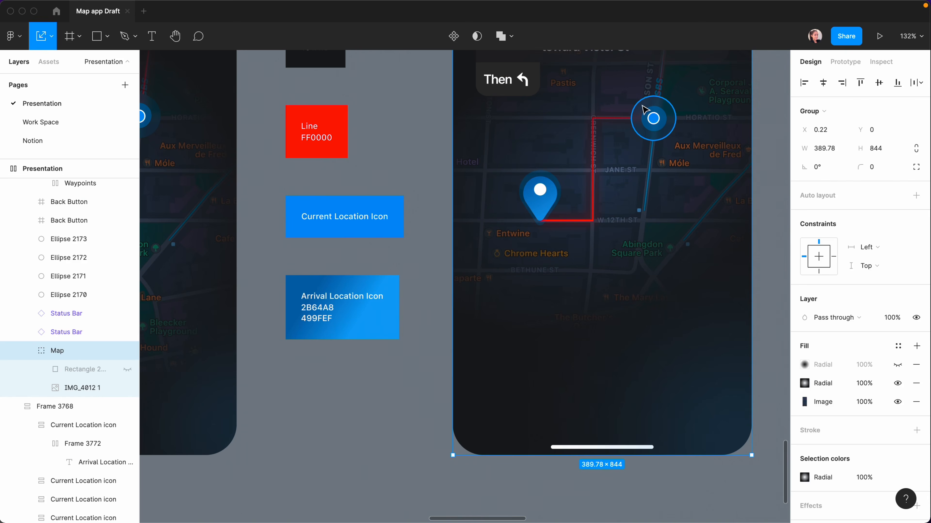
# Step: Add a background blur effect to the translucent outer polygon of the location pin
pyautogui.click(552, 188)
pyautogui.click(916, 374)
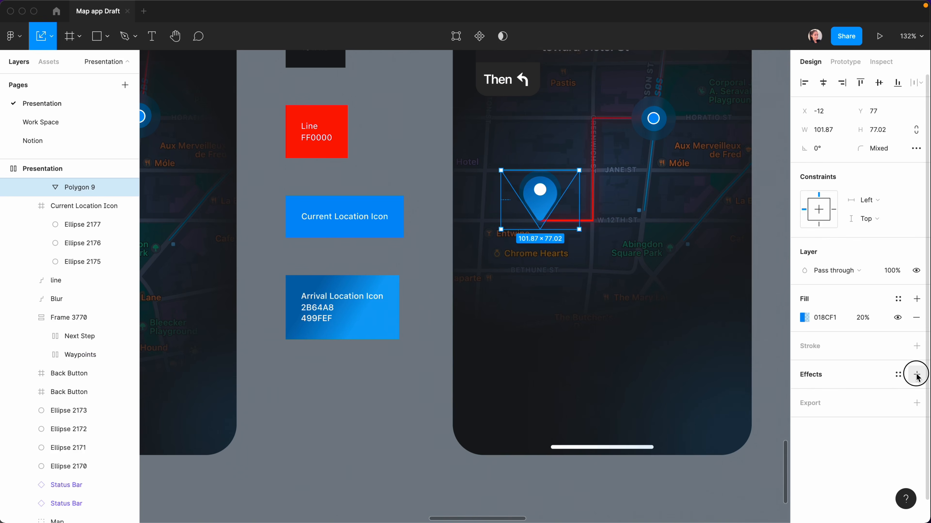
pyautogui.click(832, 394)
pyautogui.click(824, 422)
pyautogui.click(805, 394)
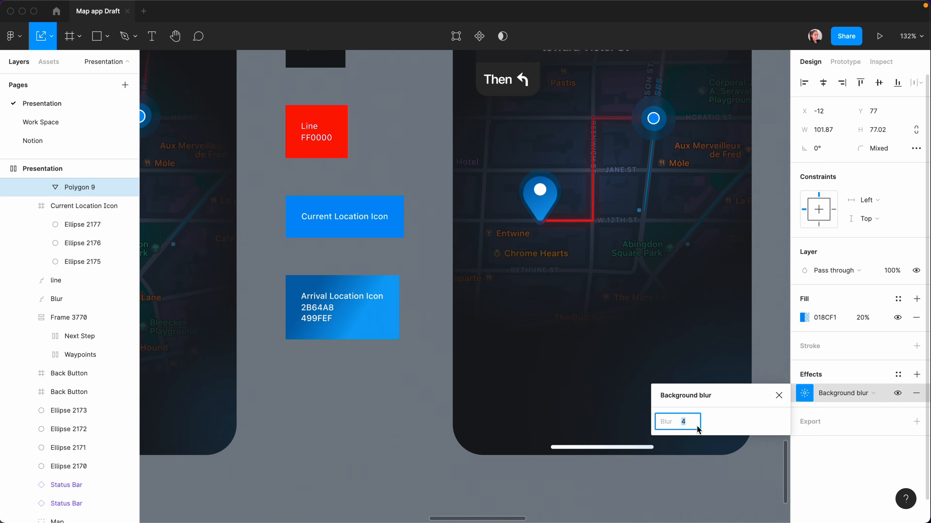
pyautogui.click(384, 148)
pyautogui.scroll(-5, 546, 299)
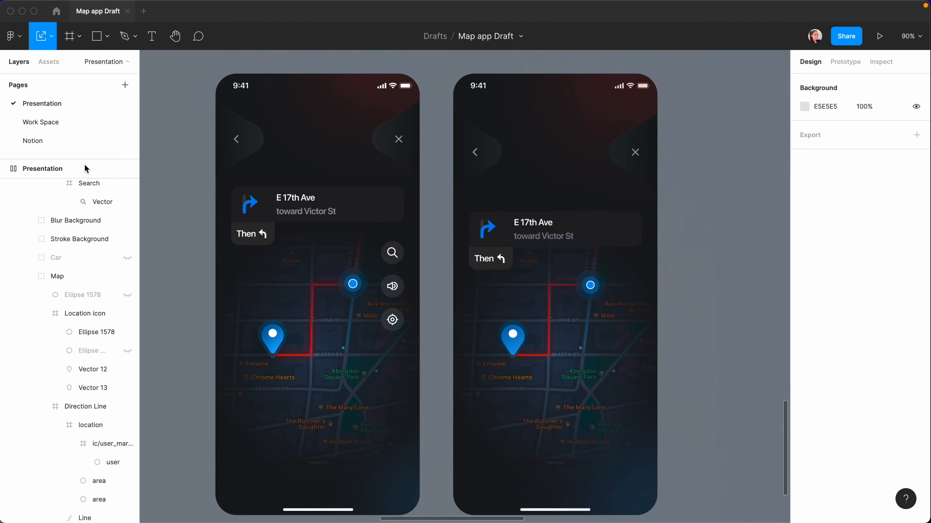
# Step: Search the Community plugins for "icon"
pyautogui.click(56, 11)
pyautogui.click(41, 29)
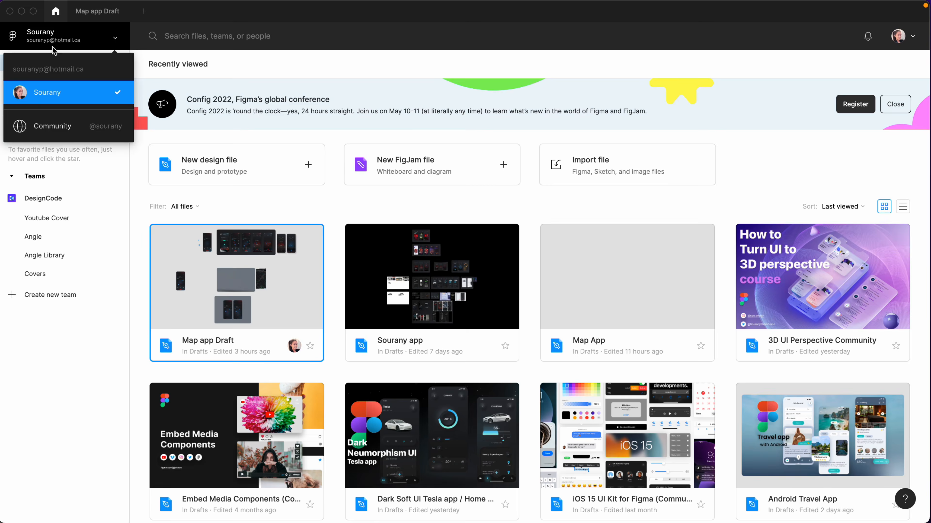
pyautogui.click(41, 125)
pyautogui.click(426, 208)
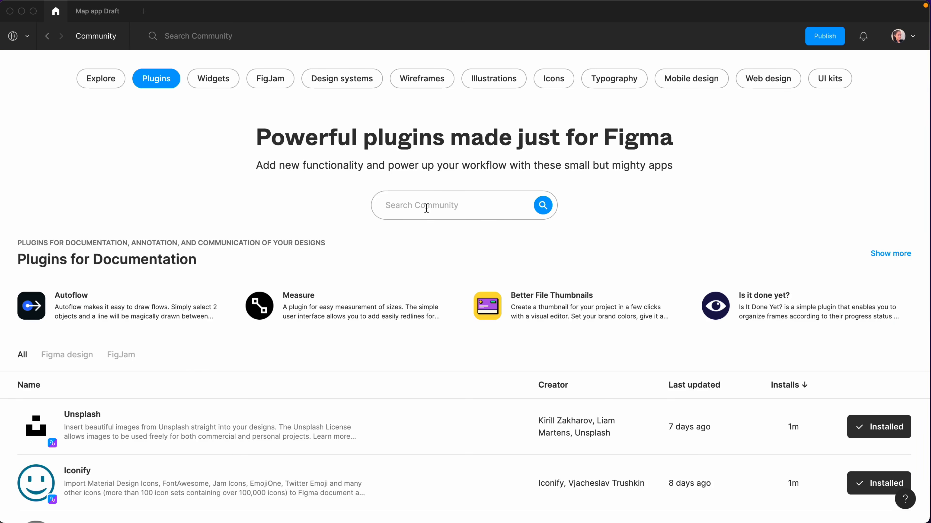
pyautogui.write('icon')
pyautogui.press('Return')
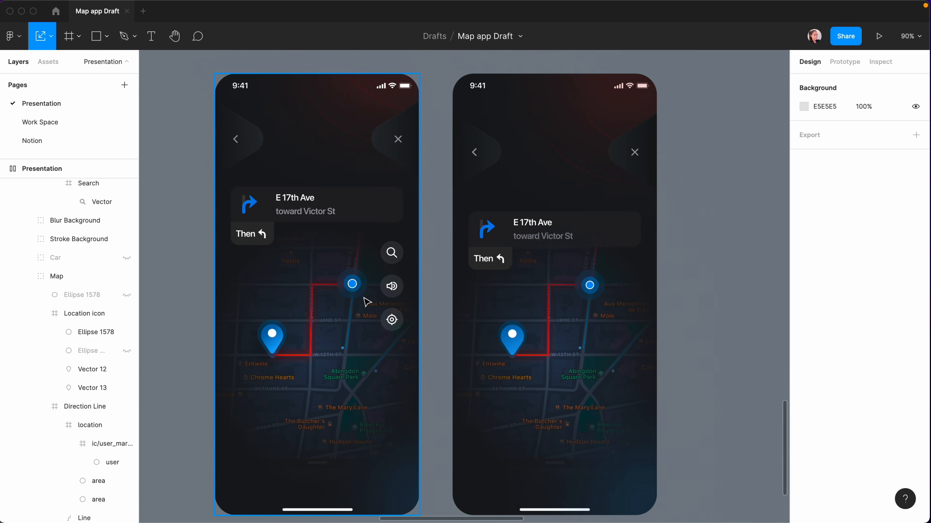
# Step: Run the Iconscout plugin, show only free icons and check the available icon styles
pyautogui.rightClick(688, 234)
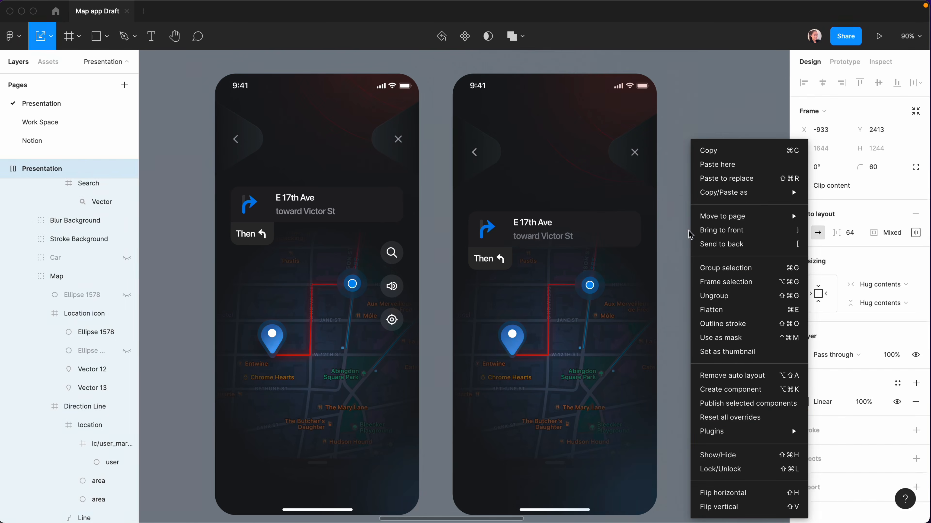
pyautogui.moveTo(730, 431)
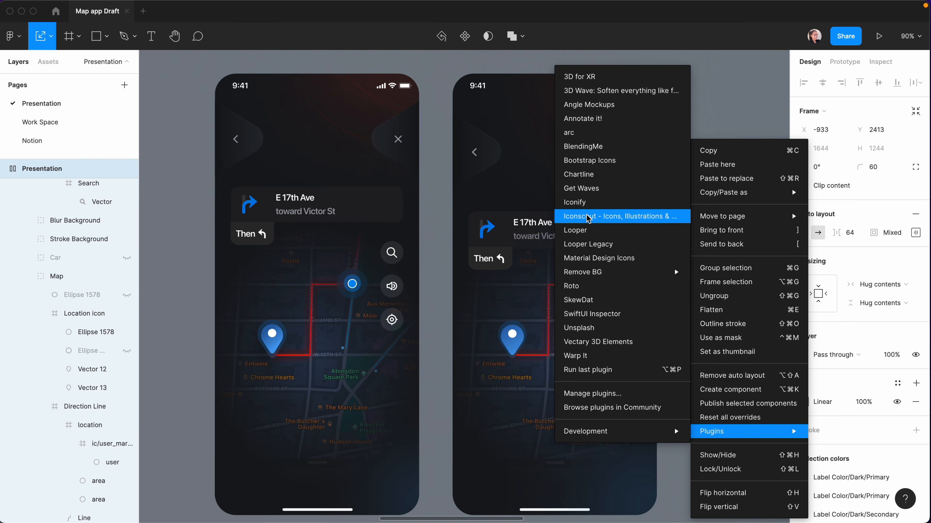
pyautogui.click(588, 218)
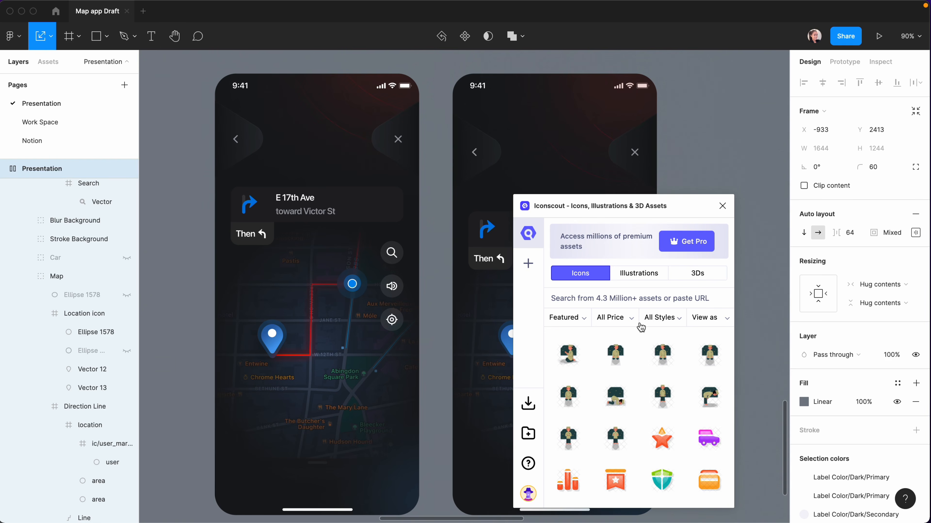
pyautogui.click(619, 318)
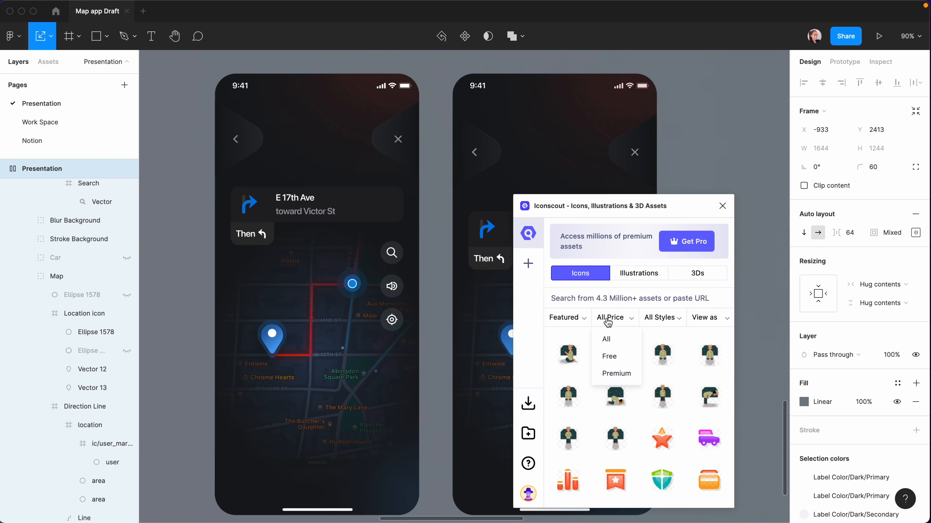
pyautogui.click(610, 357)
pyautogui.click(662, 319)
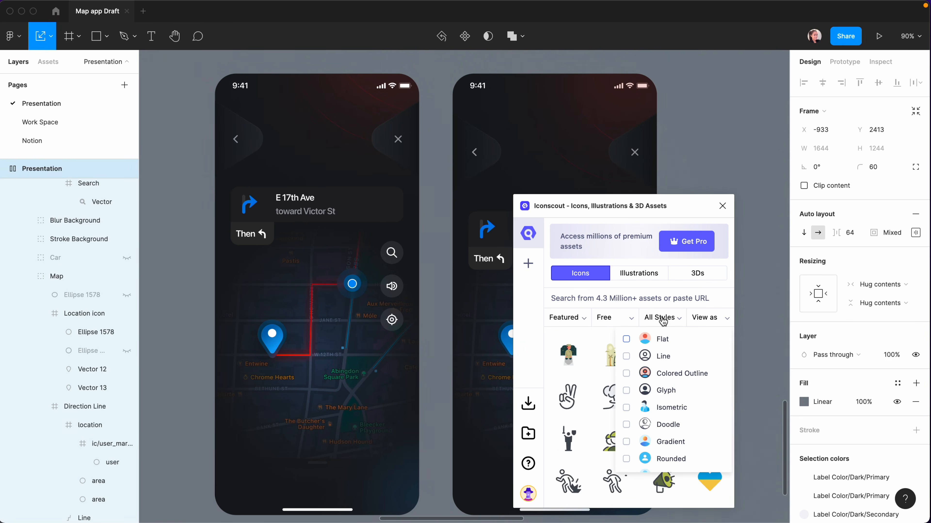
pyautogui.click(668, 317)
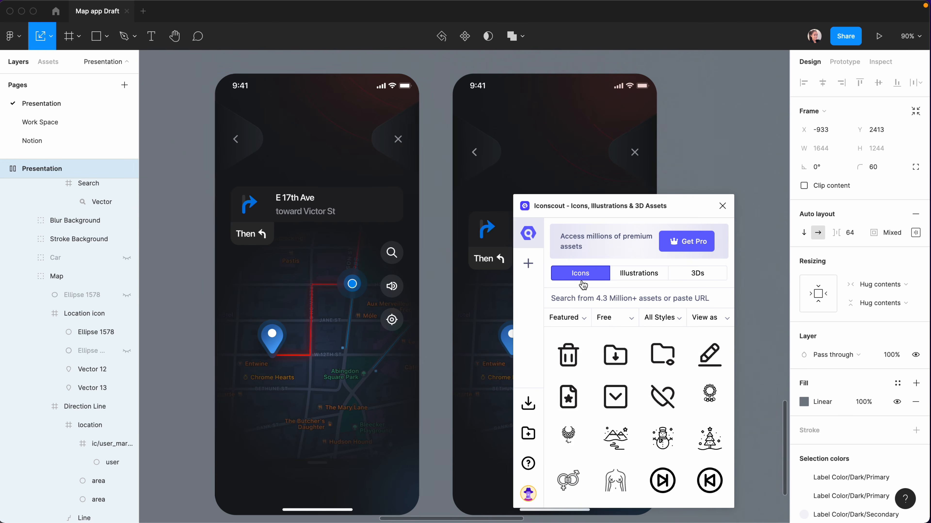
# Step: Find a magnifying-glass icon with the query "search" and insert it onto the second phone screen's map
pyautogui.click(573, 298)
pyautogui.write('search')
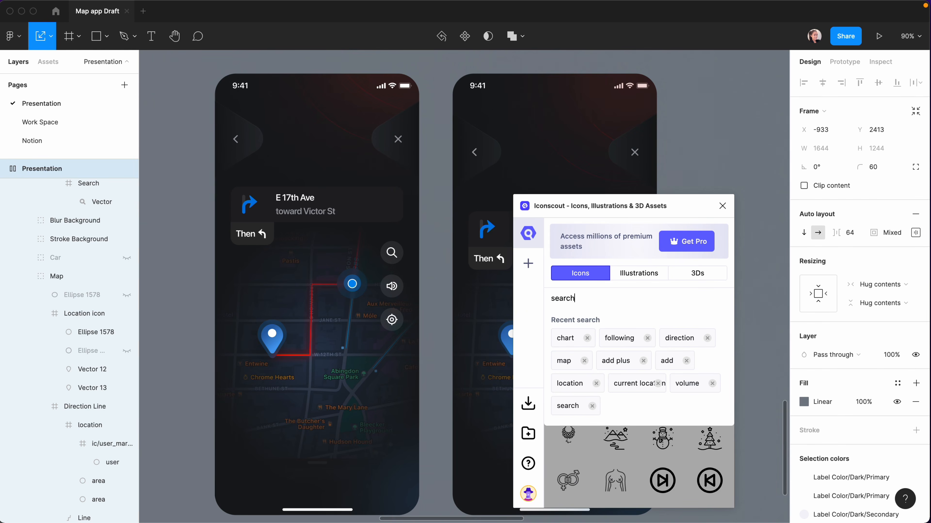
pyautogui.press('Return')
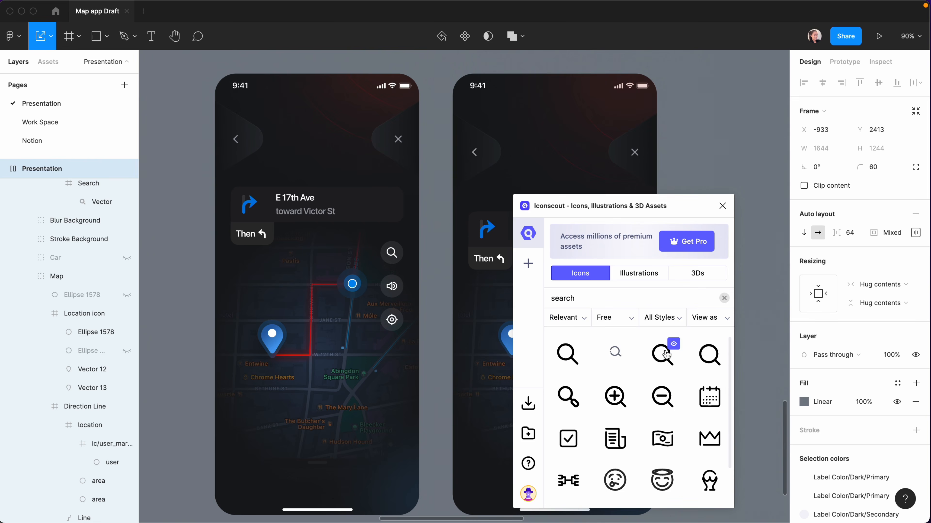
pyautogui.click(662, 355)
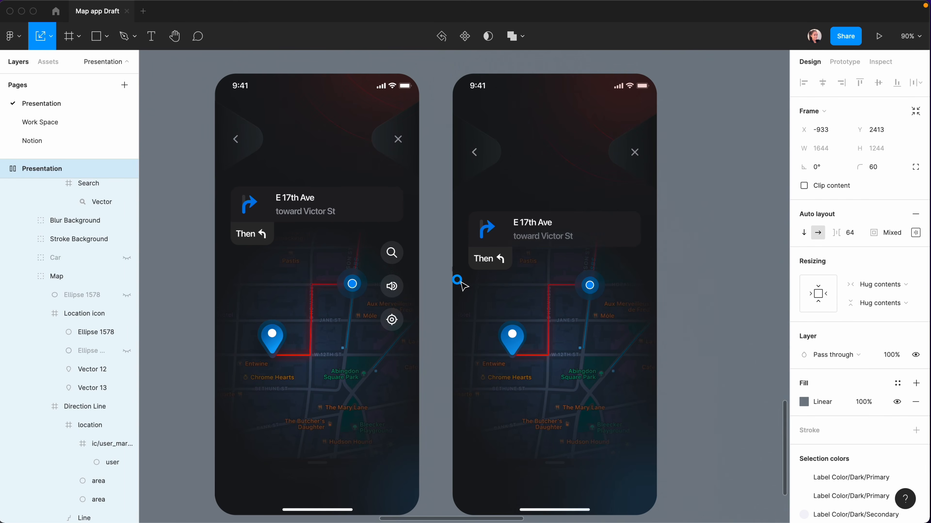
pyautogui.click(460, 283)
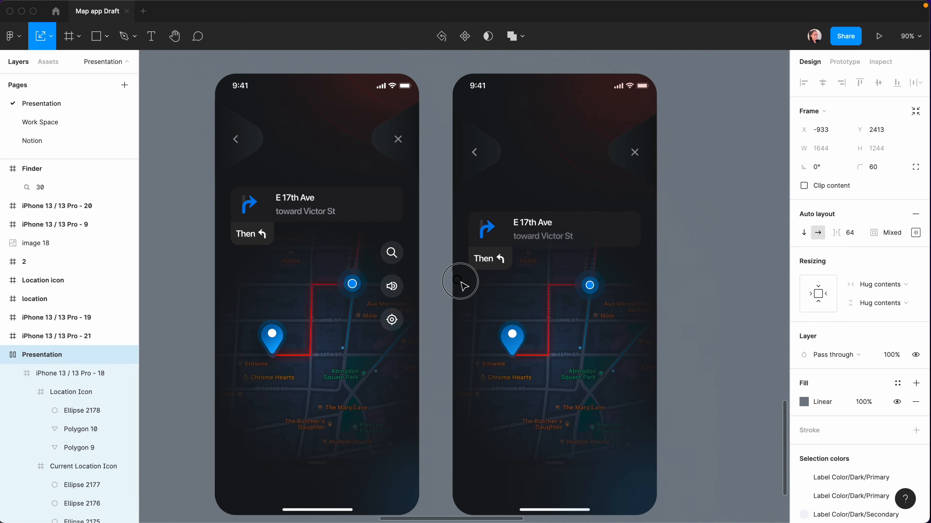
pyautogui.moveTo(461, 282); pyautogui.dragTo(612, 318)
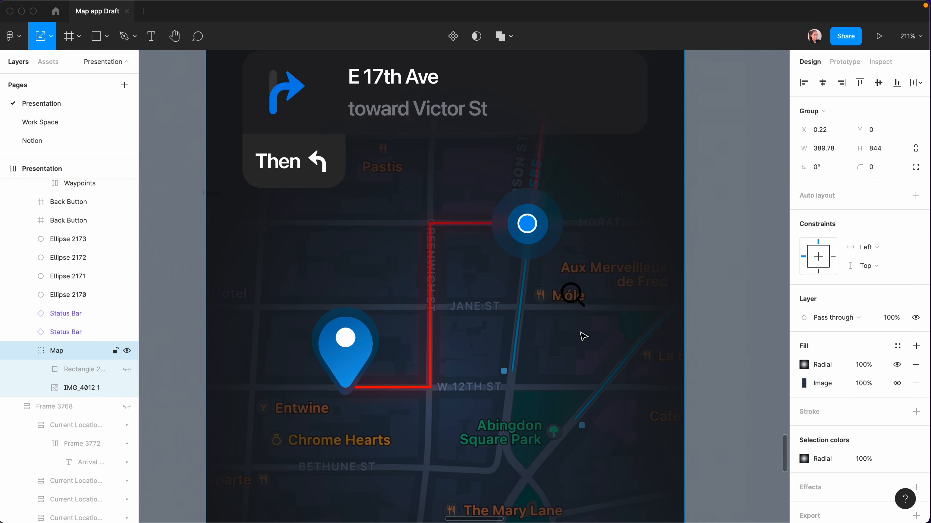
# Step: Draw a frame just below the magnifying-glass icon and size it to 24 × 24
pyautogui.press('f')
pyautogui.moveTo(534, 330); pyautogui.dragTo(567, 363)
pyautogui.click(817, 148)
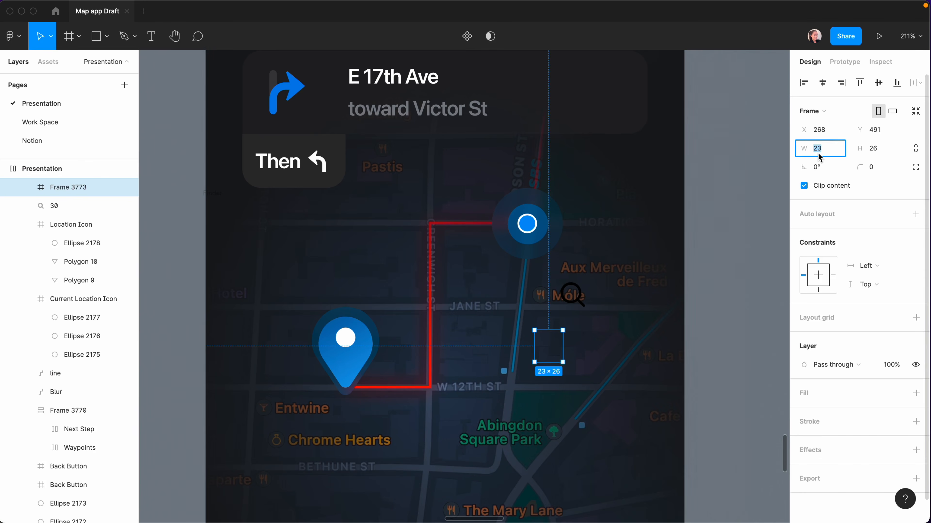
pyautogui.write('24')
# Step: Place the magnifying-glass icon inside the 24 × 24 frame and center it horizontally and vertically
pyautogui.click(579, 304)
pyautogui.moveTo(579, 304); pyautogui.dragTo(564, 348)
pyautogui.click(822, 82)
pyautogui.click(878, 83)
pyautogui.press('Escape')
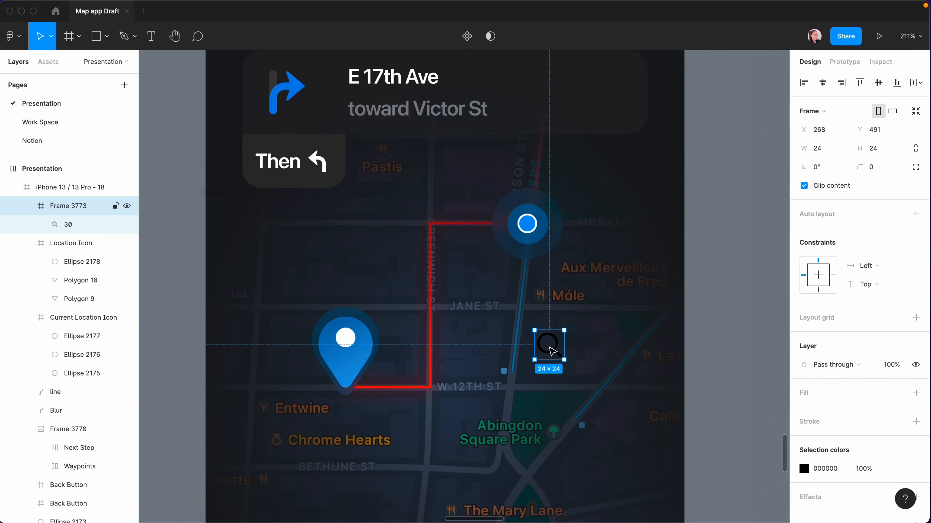
pyautogui.click(549, 343)
pyautogui.click(542, 343)
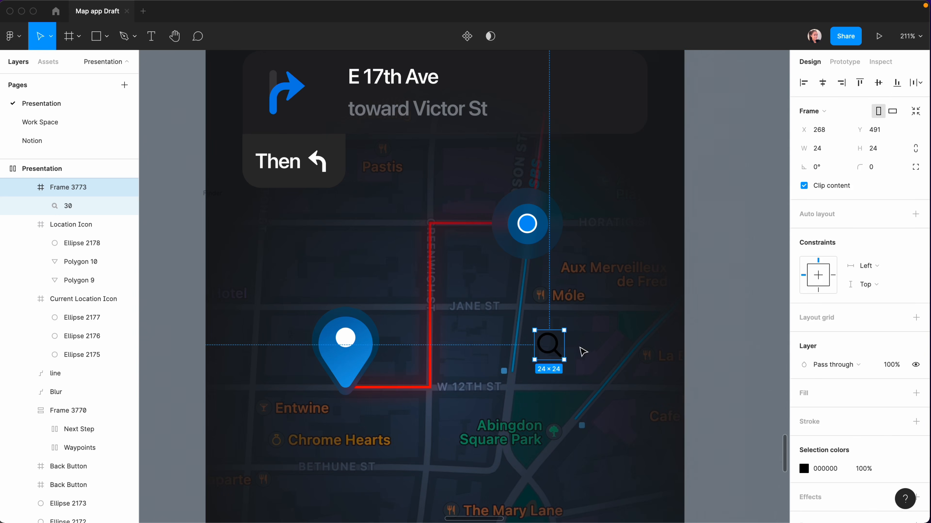
# Step: Draw a circle on the map beside the magnifying-glass icon and set its size to 44 × 44
pyautogui.press('o')
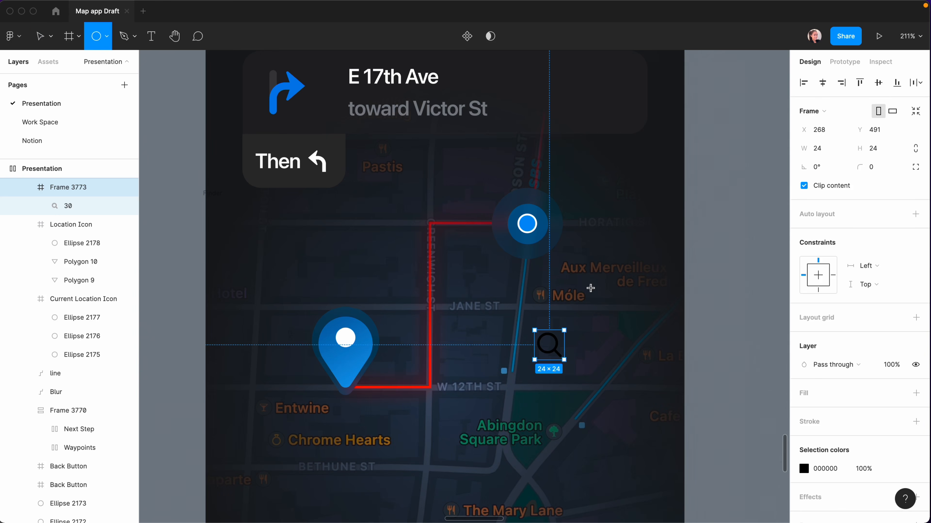
pyautogui.moveTo(599, 312); pyautogui.dragTo(643, 355)
pyautogui.click(815, 134)
pyautogui.write('44')
pyautogui.click(872, 133)
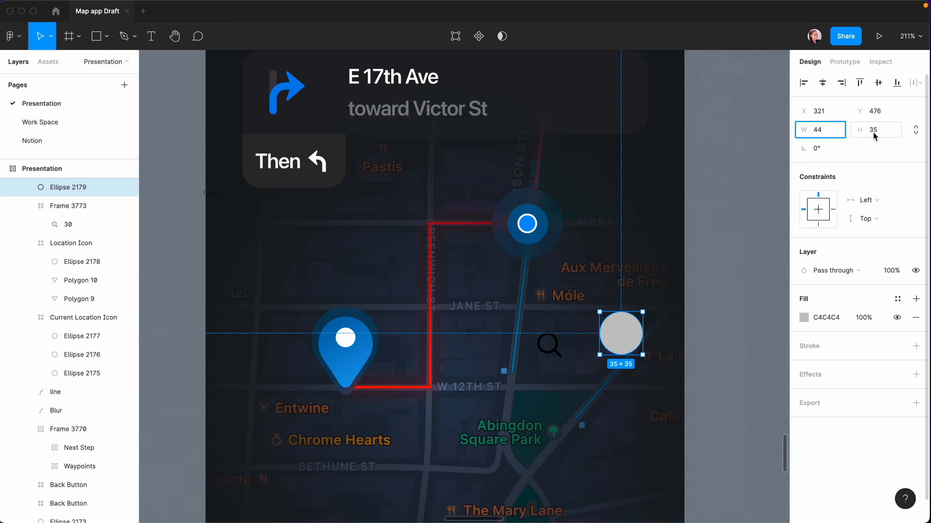
pyautogui.write('44')
# Step: Move the magnifying-glass frame to the center of the circle and wrap both in a new frame
pyautogui.moveTo(551, 347); pyautogui.dragTo(628, 340)
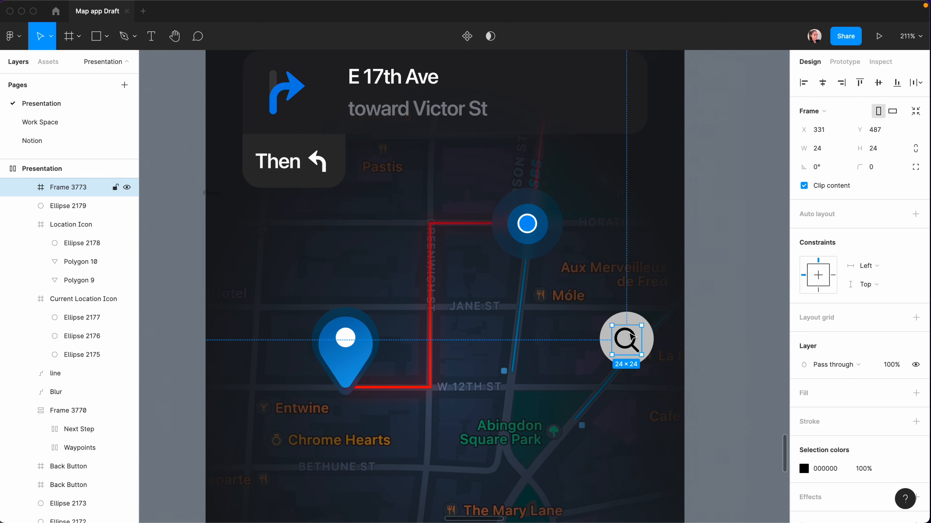
pyautogui.keyDown('shift'); pyautogui.click(650, 336); pyautogui.keyUp('shift')
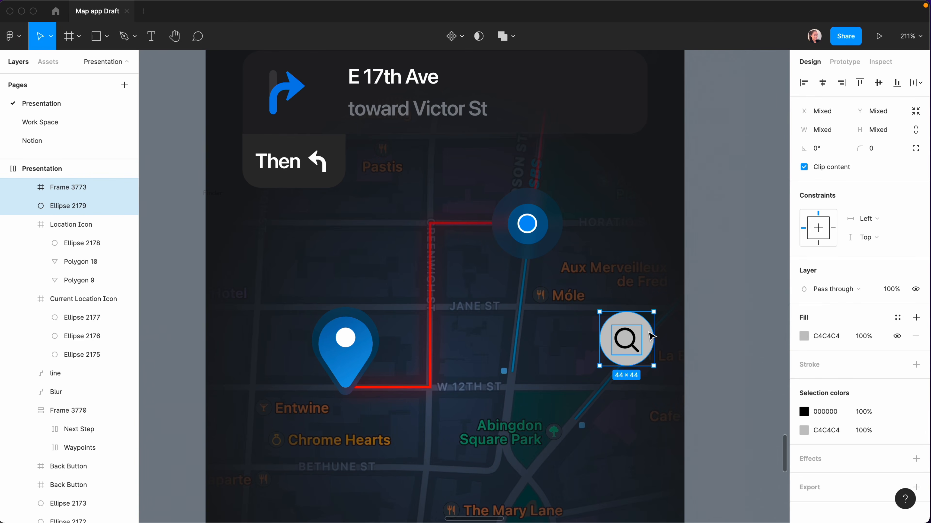
pyautogui.press('super+alt+g')
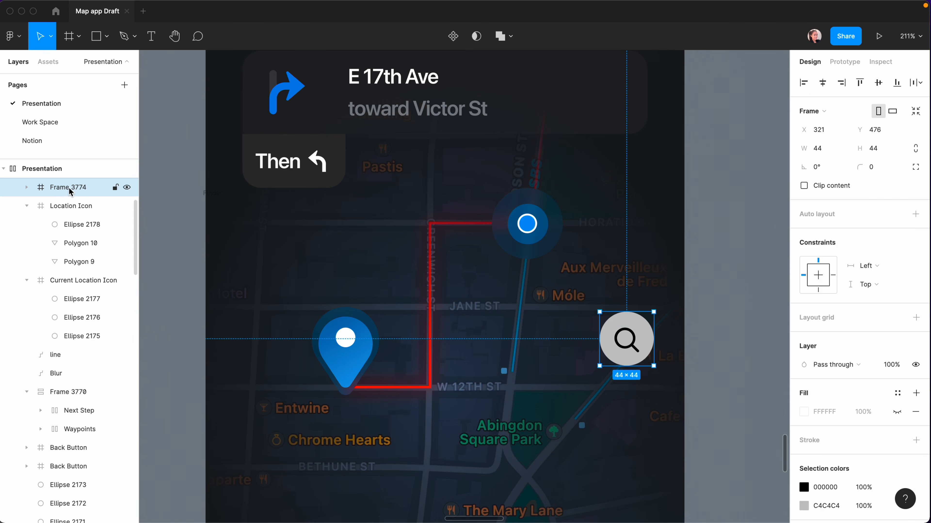
# Step: Rename the frame holding the magnifying glass and circle as "Search"
pyautogui.doubleClick(70, 191)
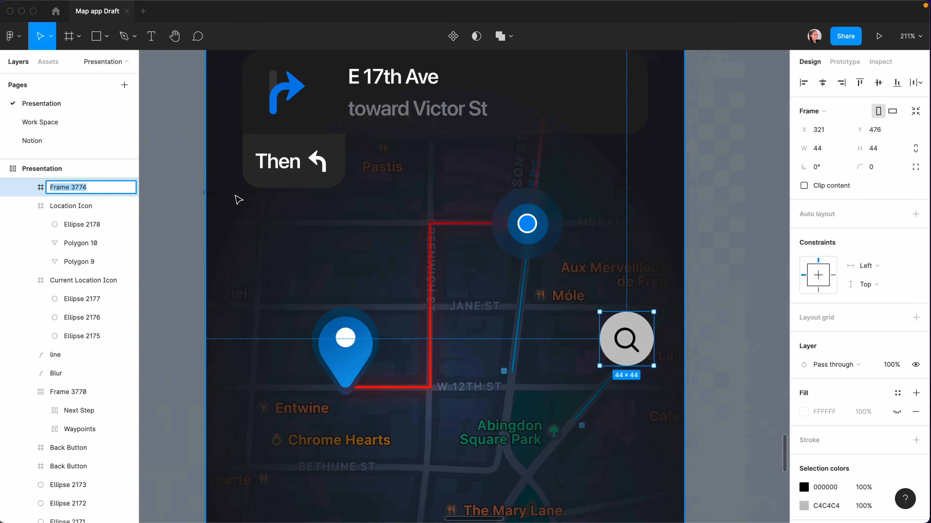
pyautogui.write('Search')
pyautogui.press('Return')
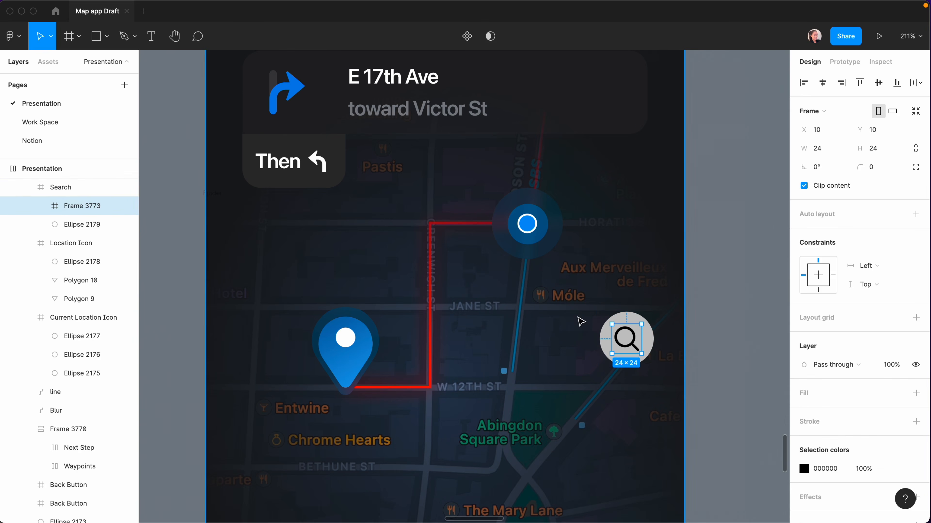
# Step: Set the search button circle's fill to FFFFFF at 8% opacity and make the magnifying-glass icon white
pyautogui.click(534, 345)
pyautogui.keyDown('super'); pyautogui.click(624, 319); pyautogui.keyUp('super')
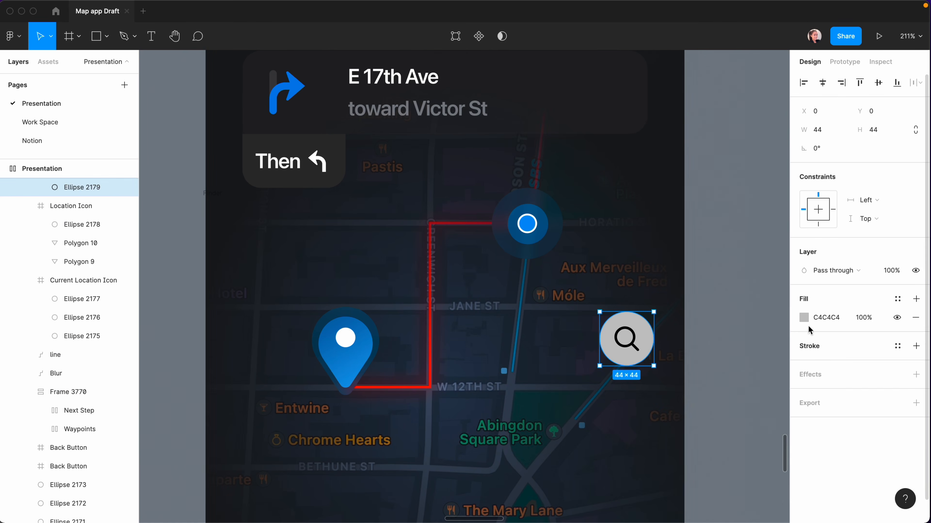
pyautogui.click(805, 318)
pyautogui.moveTo(700, 243); pyautogui.dragTo(647, 215)
pyautogui.click(769, 421)
pyautogui.write('8')
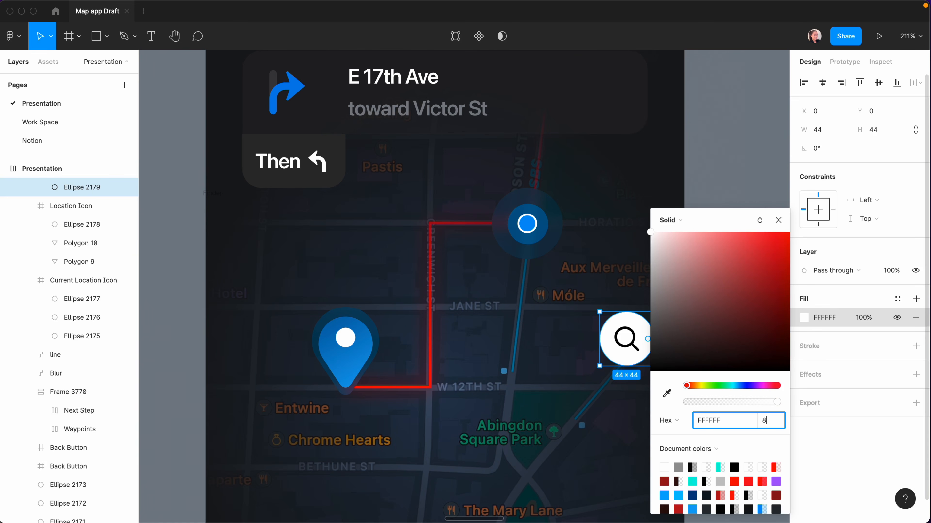
pyautogui.press('Return')
pyautogui.click(788, 228)
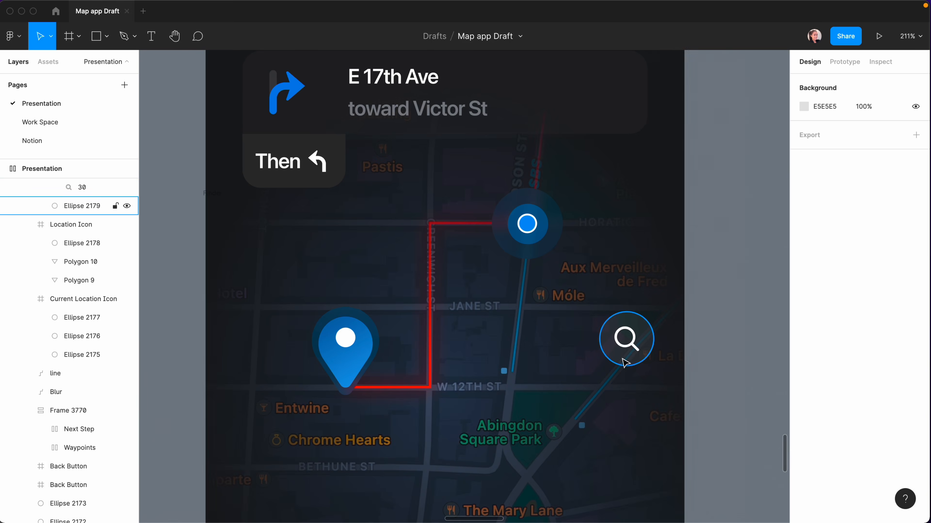
# Step: Add a background blur effect of 9 to the search button's circle
pyautogui.keyDown('super'); pyautogui.click(624, 341); pyautogui.keyUp('super')
pyautogui.click(916, 374)
pyautogui.click(847, 394)
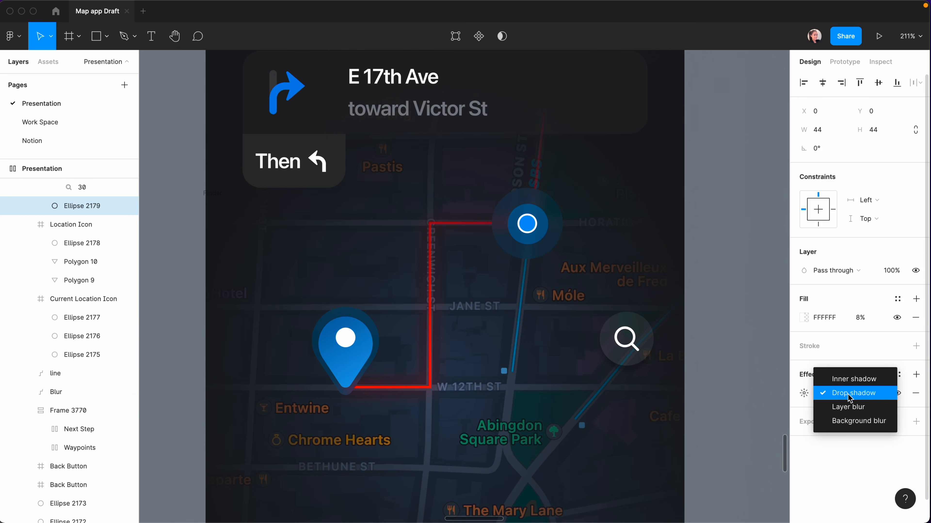
pyautogui.click(850, 421)
pyautogui.click(804, 393)
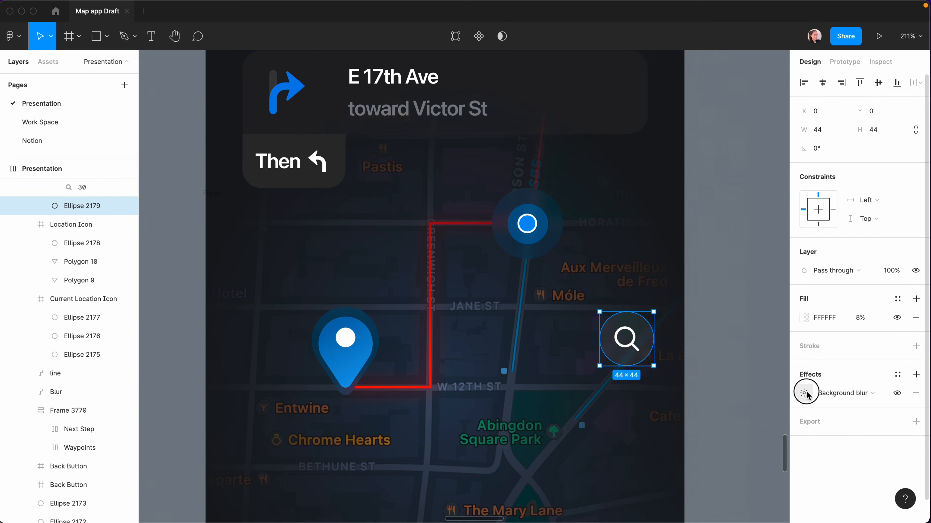
pyautogui.moveTo(667, 422); pyautogui.dragTo(731, 428)
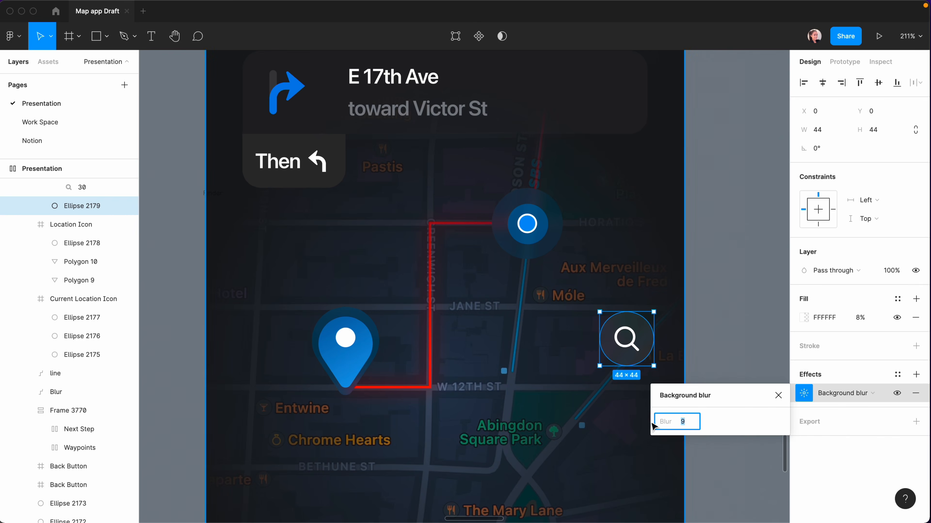
pyautogui.click(561, 293)
# Step: Duplicate the Search button twice straight below itself to form an evenly spaced column of three
pyautogui.click(633, 345)
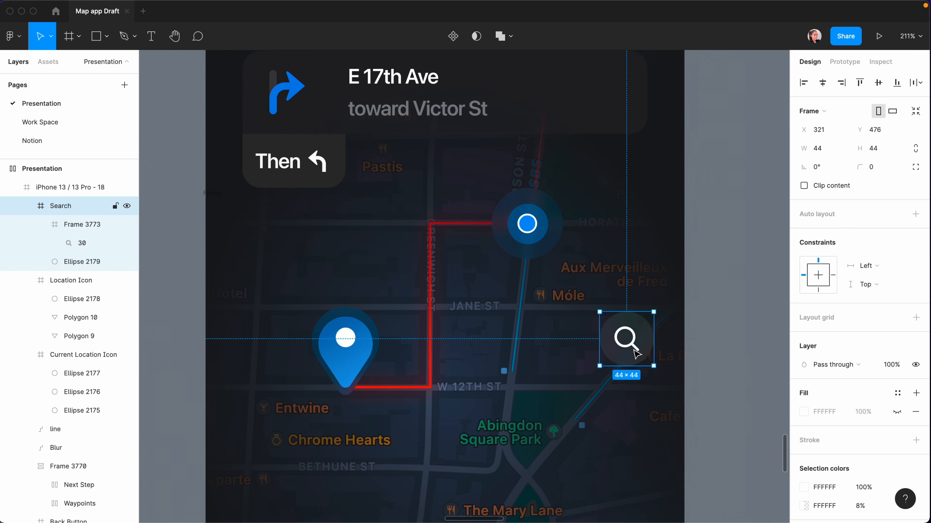
pyautogui.scroll(-5, 635, 350)
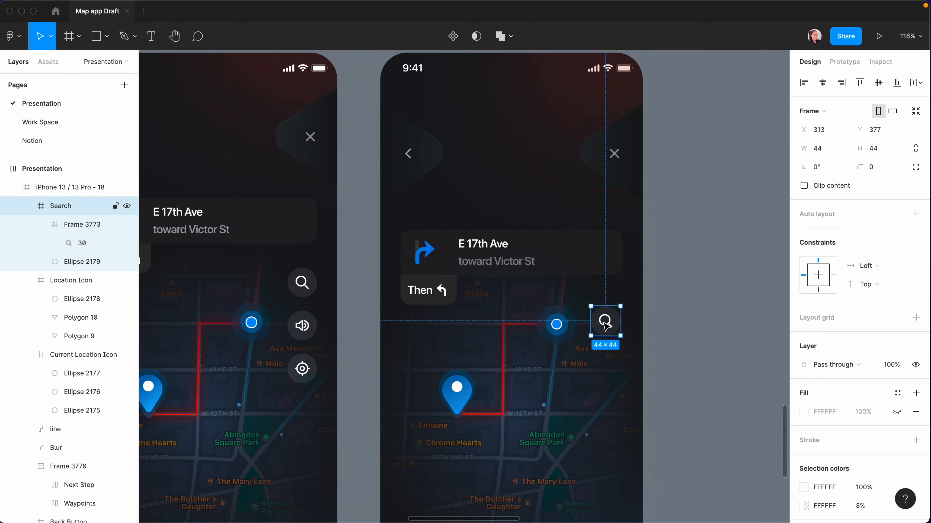
pyautogui.moveTo(606, 321); pyautogui.dragTo(602, 422)
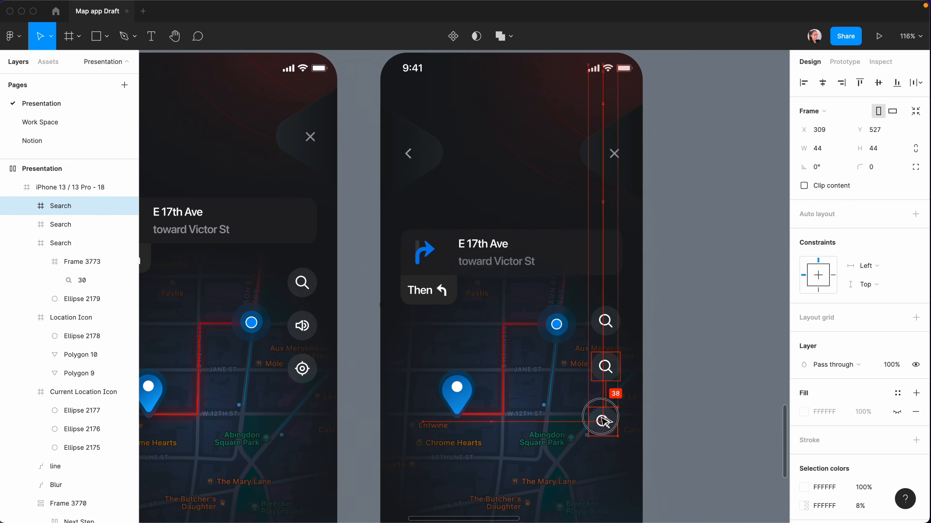
pyautogui.press('Escape')
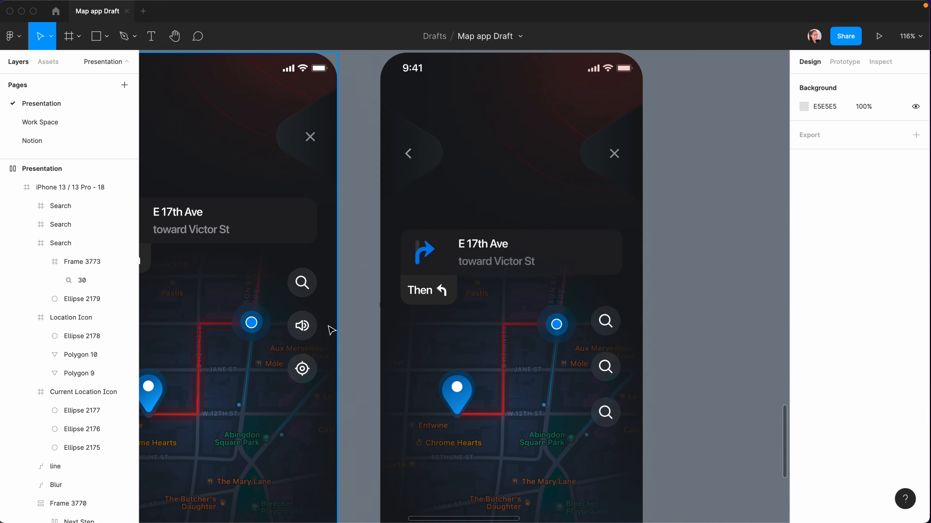
# Step: Replace the magnifying glass in the middle button with the volume icon copied from the reference screen
pyautogui.doubleClick(303, 371)
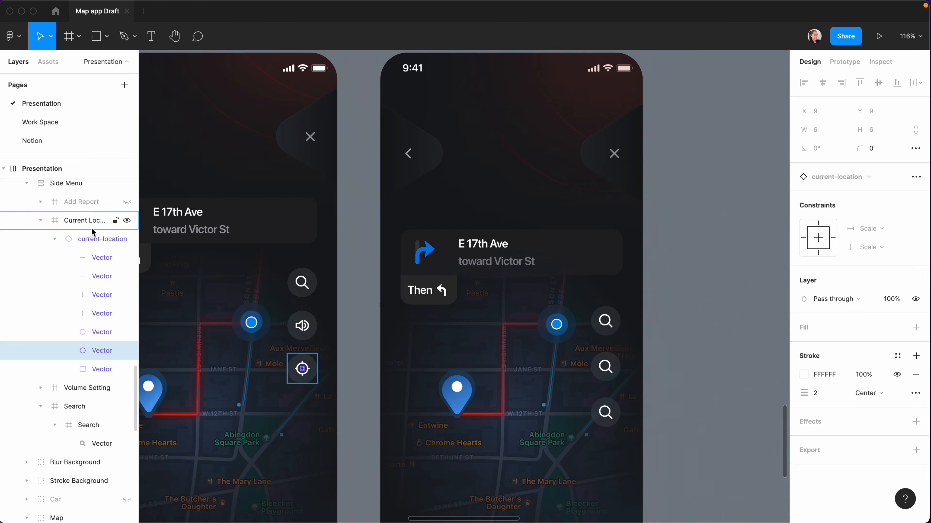
pyautogui.click(712, 388)
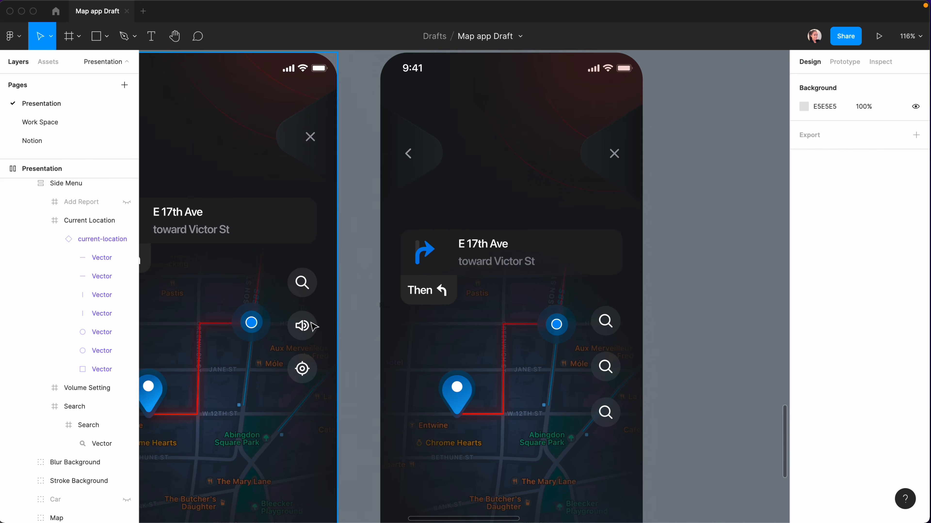
pyautogui.doubleClick(301, 328)
pyautogui.doubleClick(302, 328)
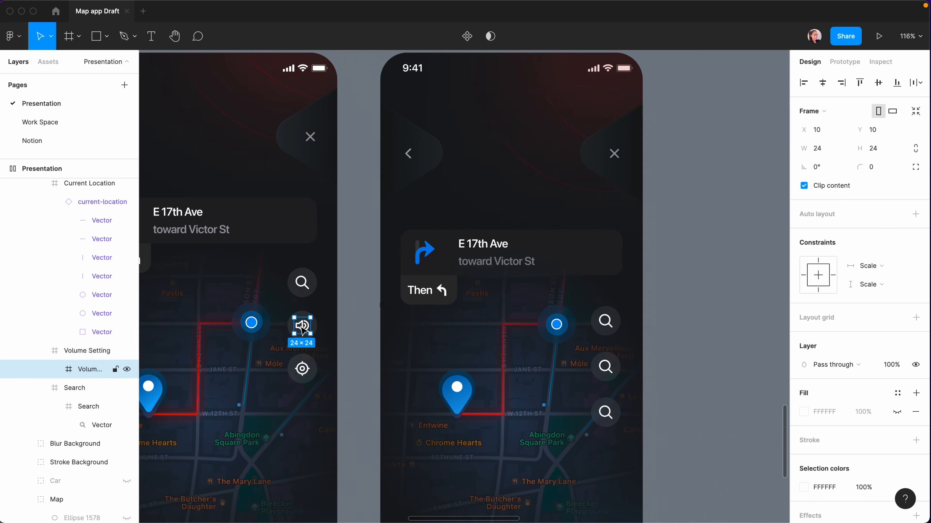
pyautogui.doubleClick(606, 368)
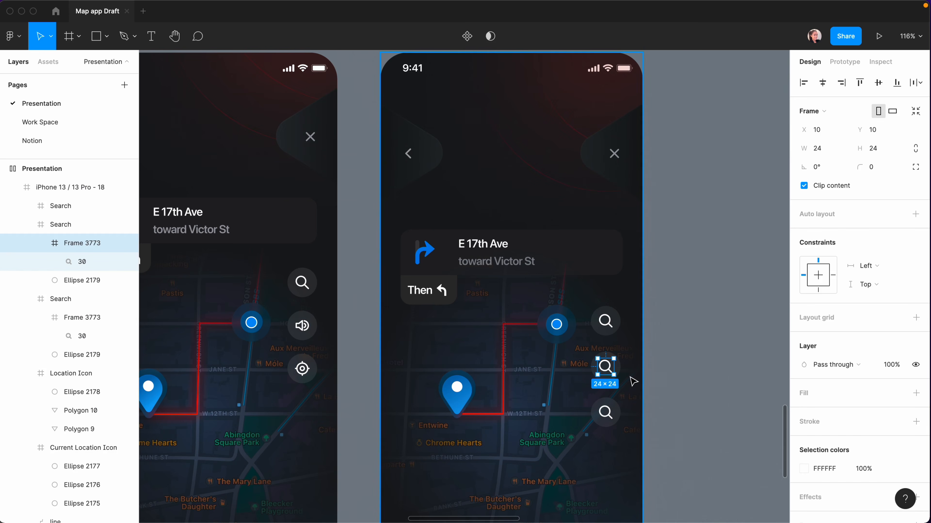
pyautogui.press('alt')
pyautogui.press('super+shift+r')
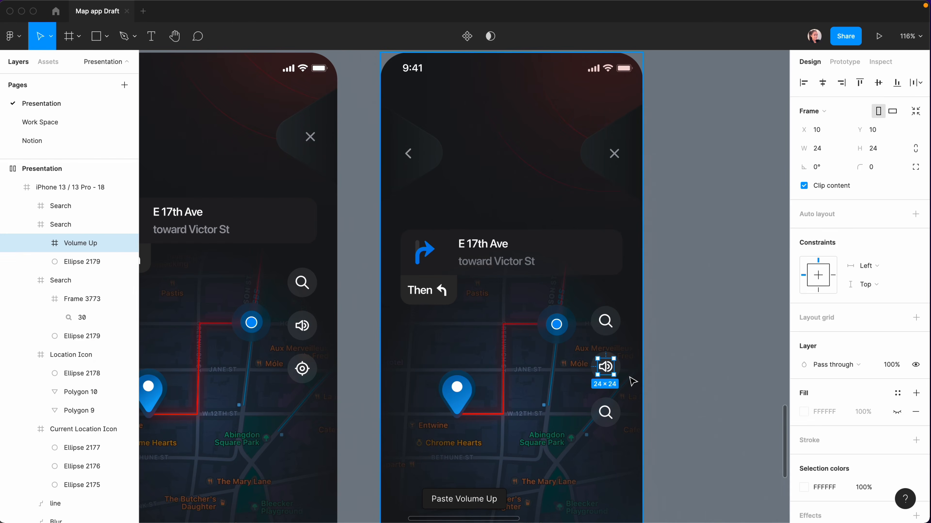
pyautogui.click(696, 370)
# Step: Replace the magnifying glass in the lowest button with the current-location icon copied from the reference screen
pyautogui.click(302, 370)
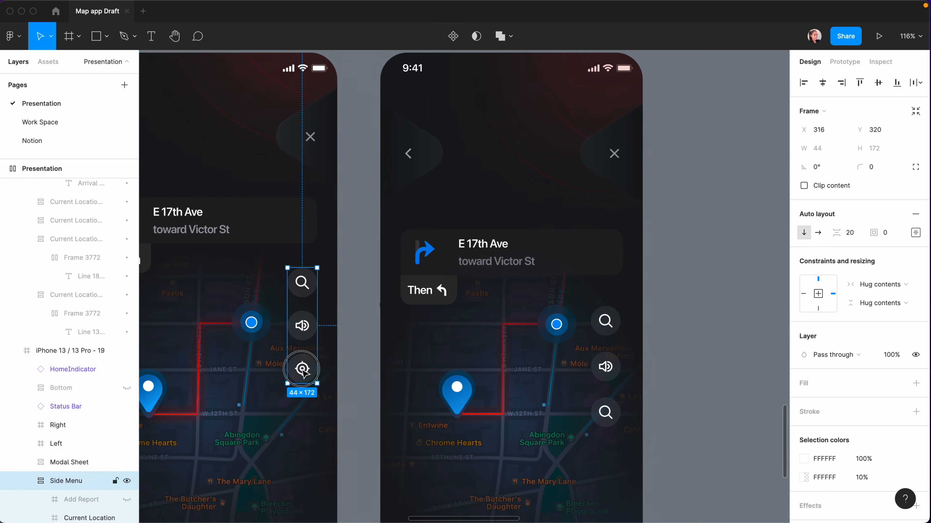
pyautogui.doubleClick(303, 371)
pyautogui.doubleClick(606, 412)
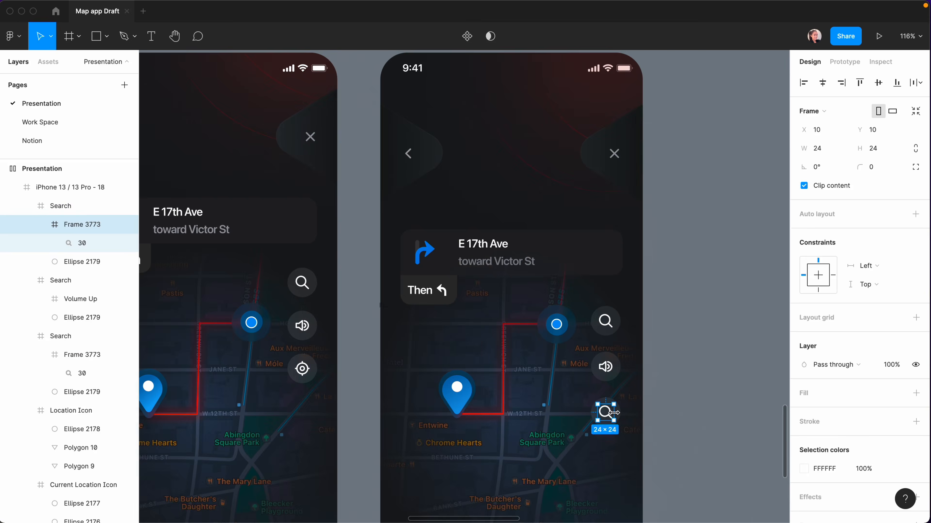
pyautogui.press('super+shift+r')
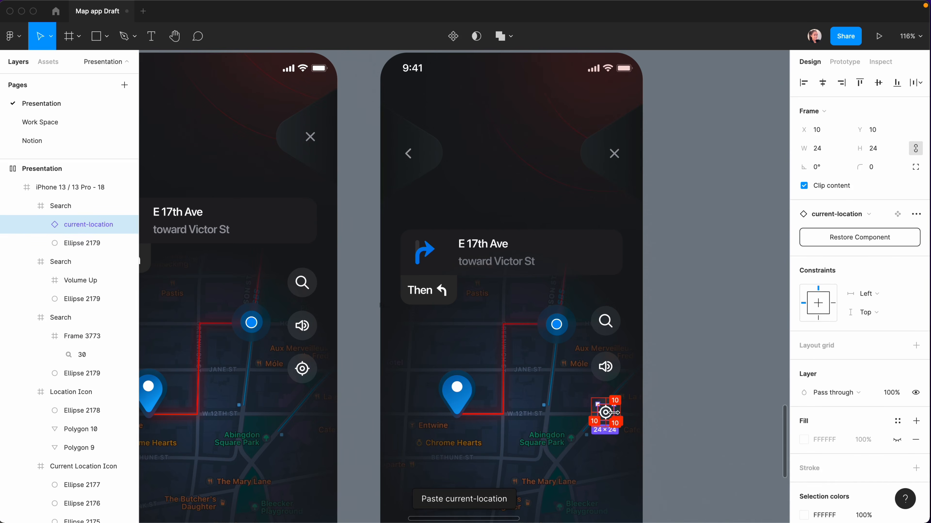
pyautogui.click(668, 417)
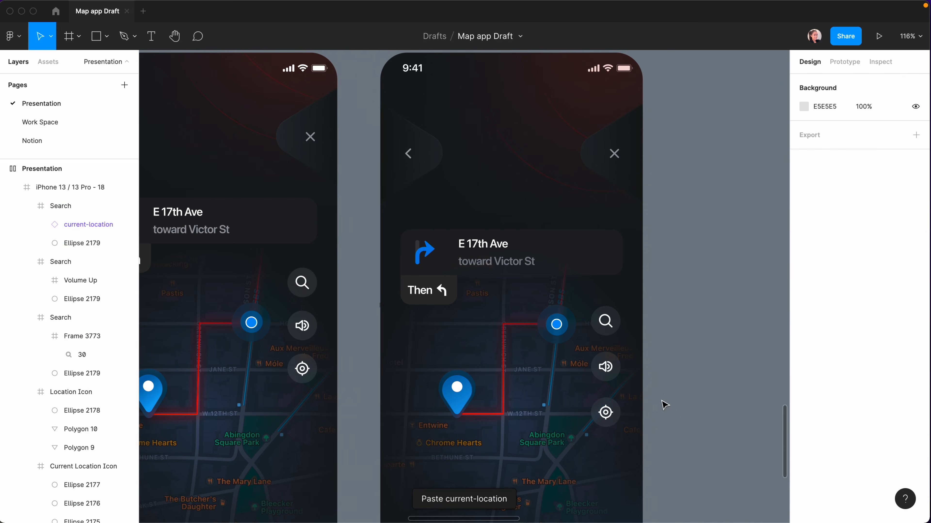
# Step: Collapse the button layers and rename the speaker button as "Volume" and the target button as "Current Location"
pyautogui.click(605, 322)
pyautogui.click(26, 261)
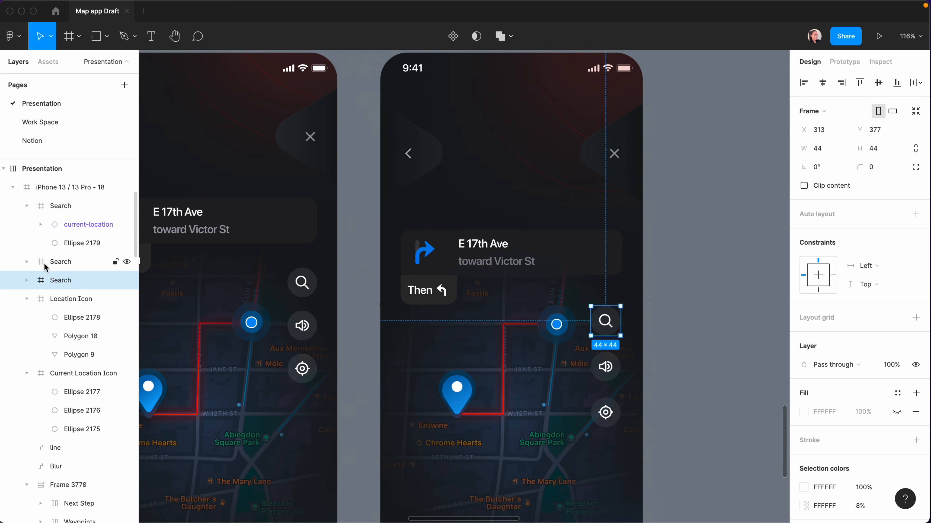
pyautogui.click(26, 206)
pyautogui.click(28, 262)
pyautogui.press('Escape')
pyautogui.click(56, 225)
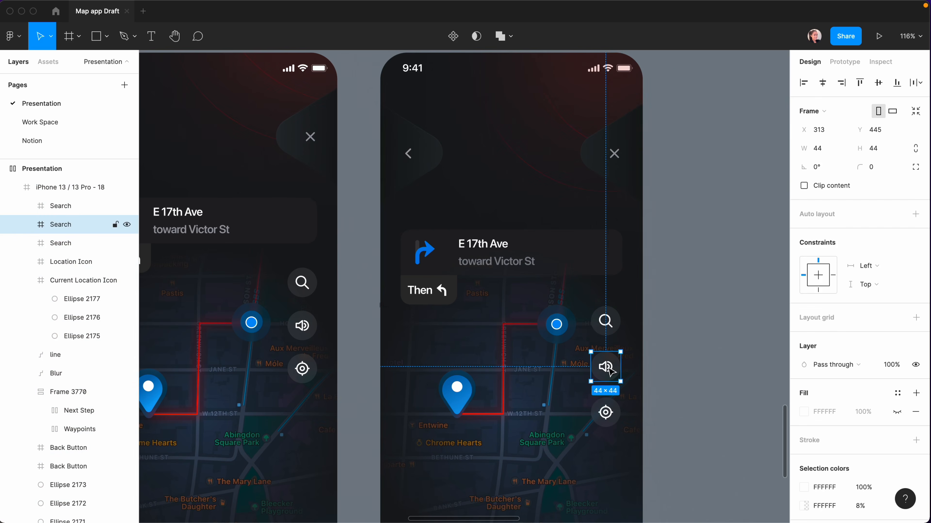
pyautogui.doubleClick(55, 226)
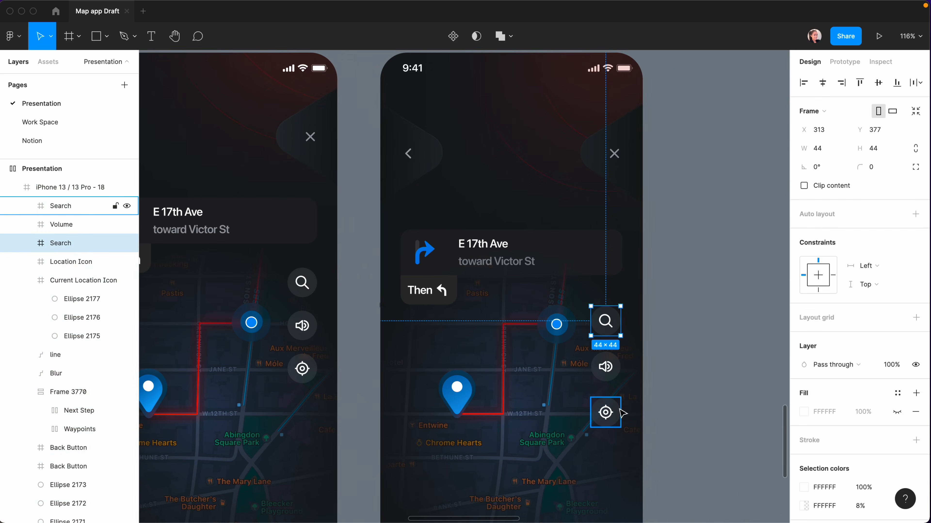
pyautogui.click(616, 410)
pyautogui.press('super+r')
pyautogui.write('Curre')
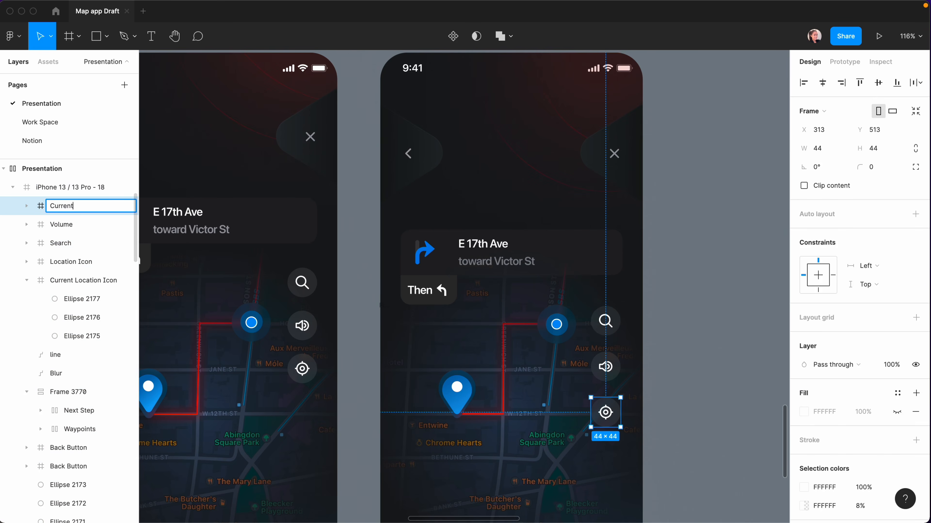
pyautogui.write('nt Location')
# Step: Wrap the Search, Volume and Current Location buttons in a vertical auto layout with a spacing of 20
pyautogui.click(59, 244)
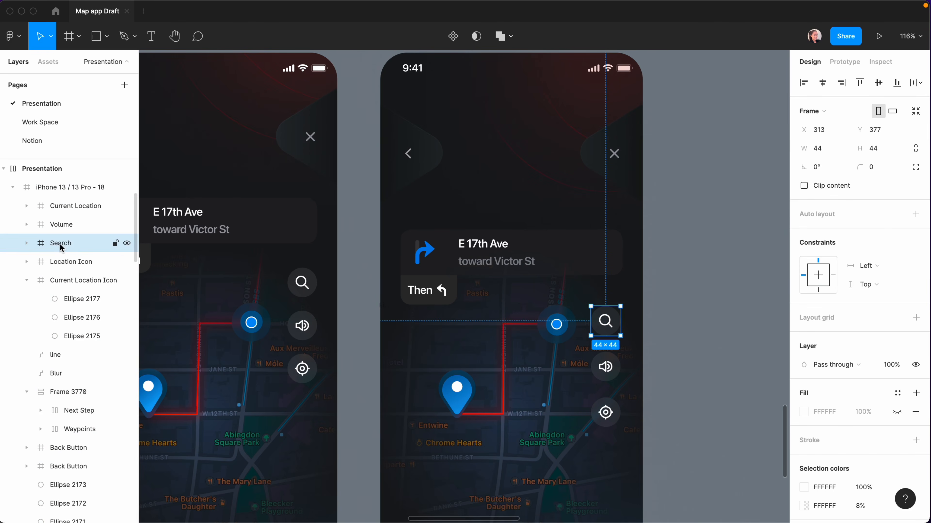
pyautogui.keyDown('shift'); pyautogui.click(60, 207); pyautogui.keyUp('shift')
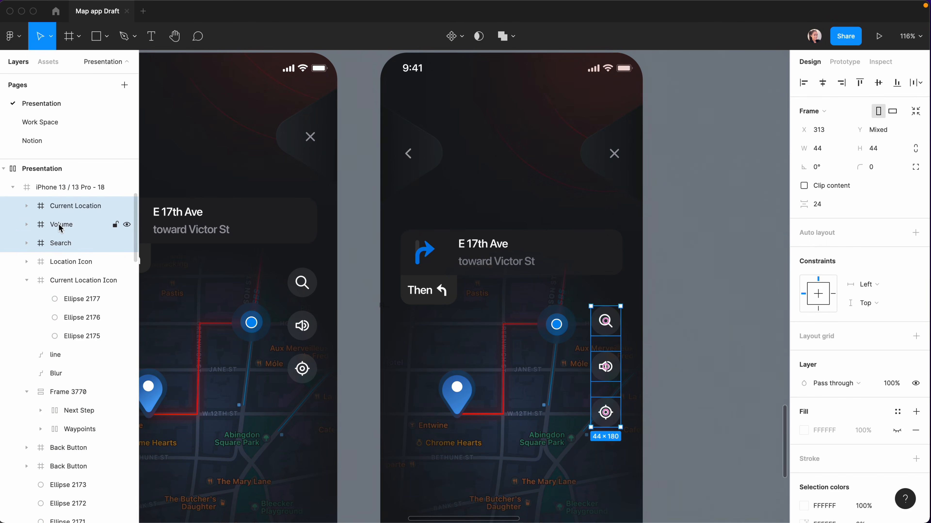
pyautogui.hotkey('shift', 'a')
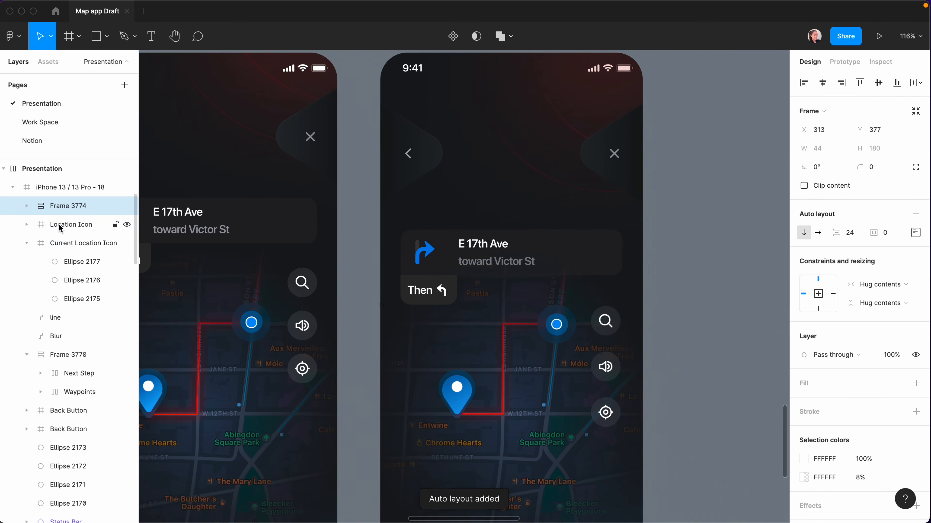
pyautogui.click(849, 234)
pyautogui.press('Return')
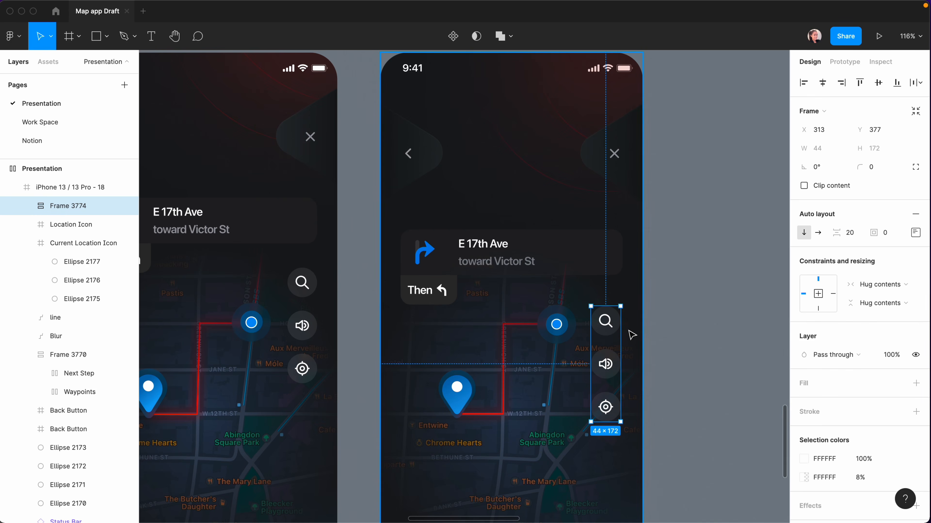
# Step: Check the button column's distance to the screen edges and move it 3 px to the right
pyautogui.press('alt')
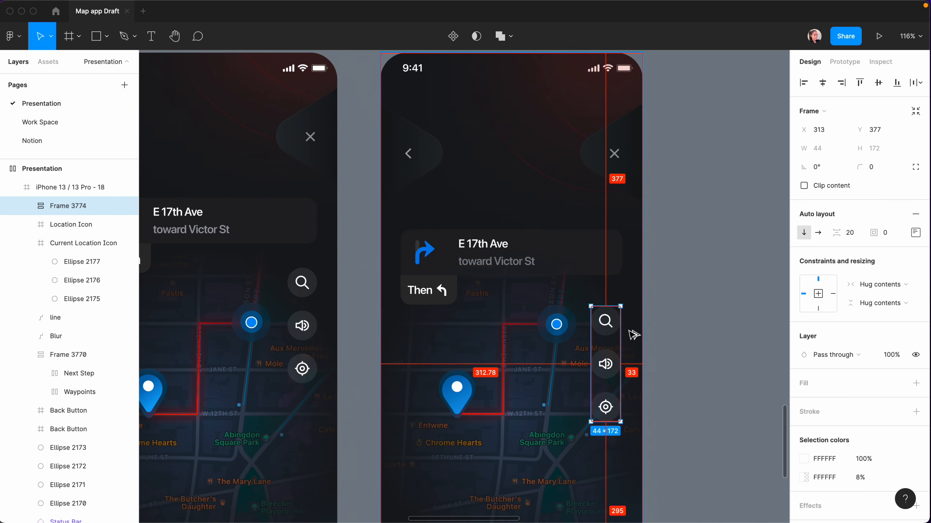
pyautogui.press('Right')
pyautogui.press('Right')
pyautogui.press('Right')
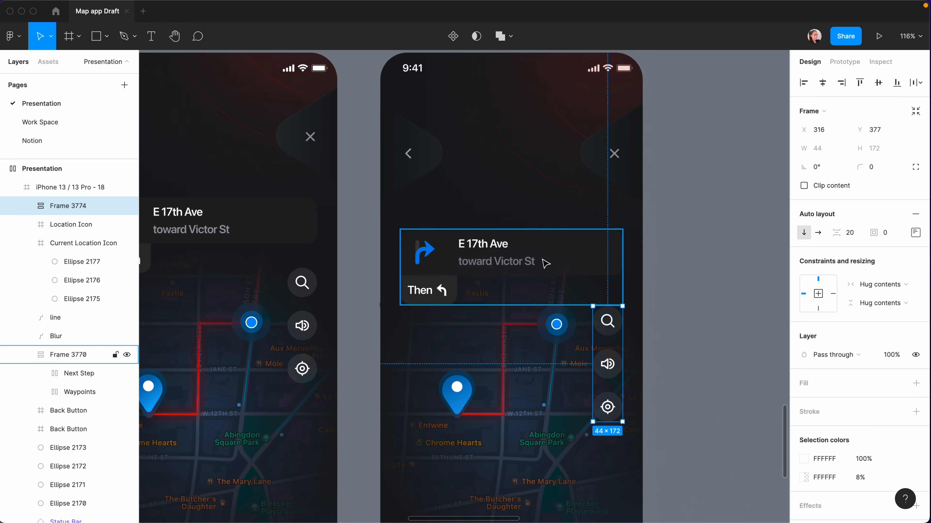
pyautogui.click(709, 307)
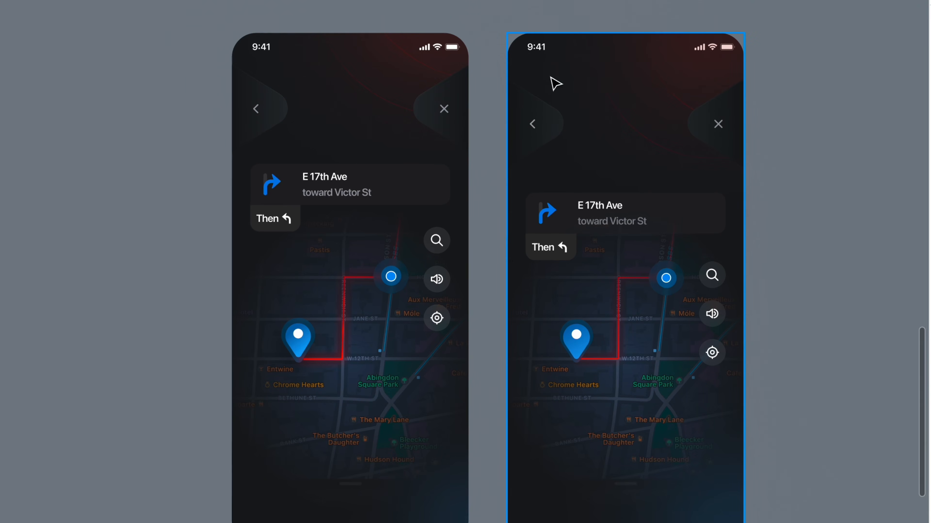
# Step: Move the directions card with "E 17th Ave" up by 20 px
pyautogui.click(581, 181)
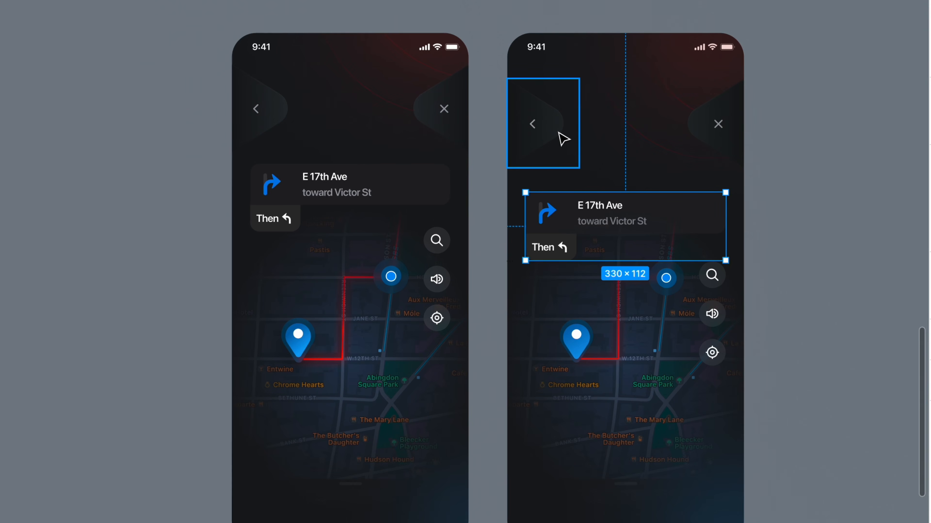
pyautogui.hotkey('shift', 'Up')
pyautogui.hotkey('shift', 'Up')
pyautogui.press('Escape')
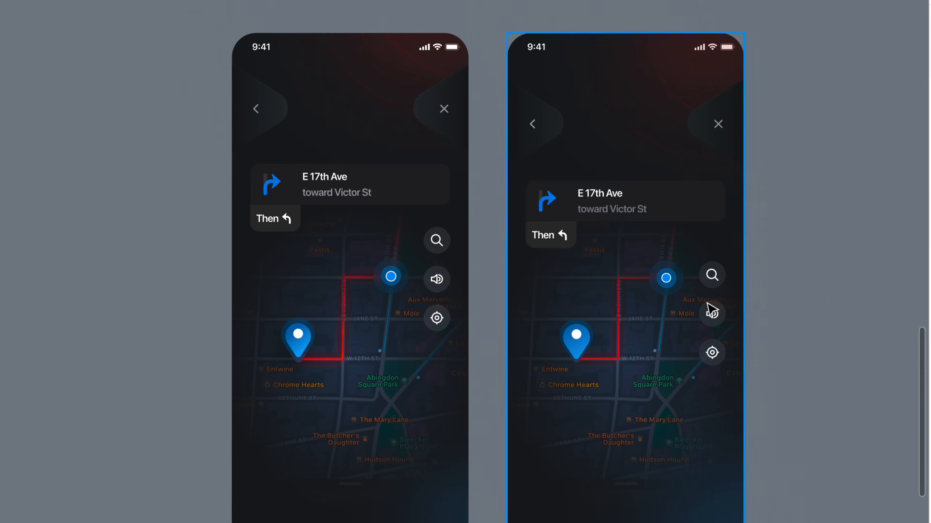
# Step: Move the column of round map buttons upward, closer to the directions card
pyautogui.click(714, 315)
pyautogui.press('Up')
pyautogui.press('Up')
pyautogui.press('Up')
pyautogui.press('Up')
pyautogui.press('Up')
pyautogui.press('Up')
pyautogui.press('Up')
pyautogui.press('Up')
pyautogui.press('Up')
pyautogui.press('Up')
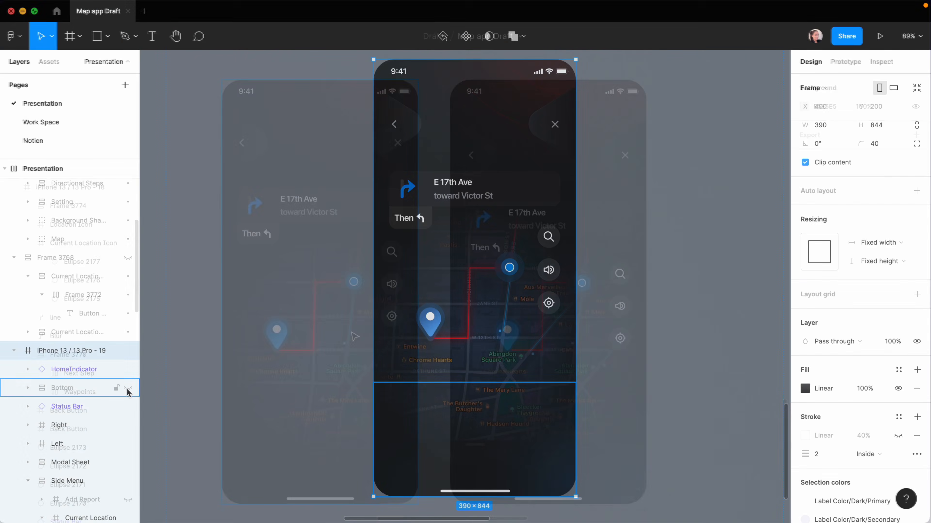
# Step: Unhide the reference screen's Bottom layer and add the text "6:32" in the lower left of the new screen
pyautogui.click(127, 389)
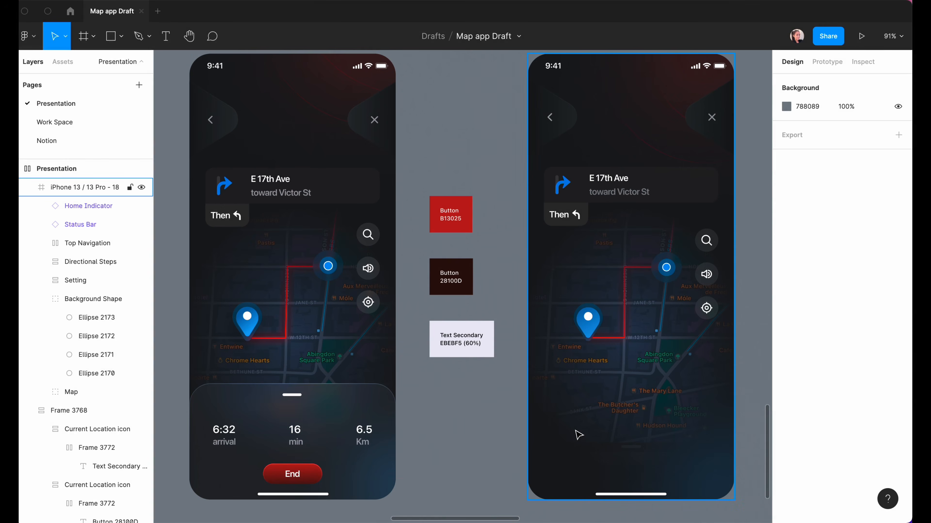
pyautogui.click(574, 436)
pyautogui.press('t')
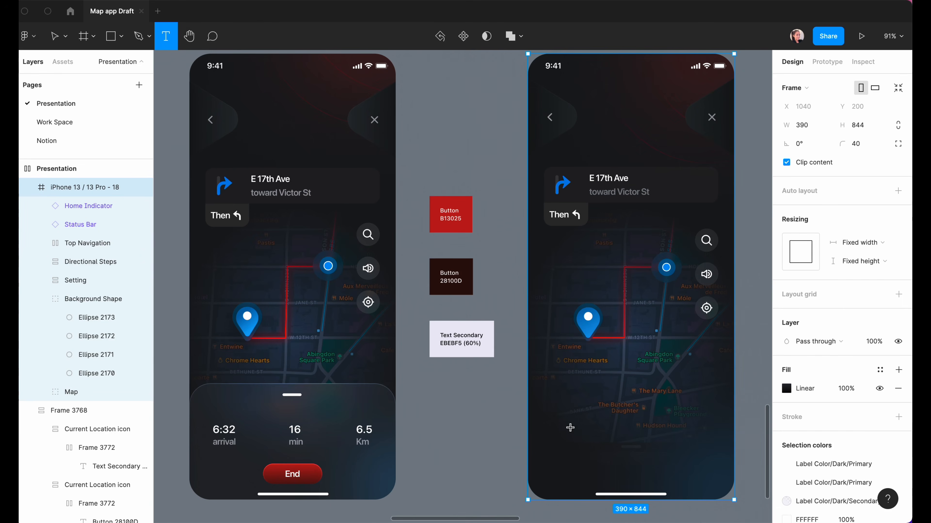
pyautogui.click(568, 423)
pyautogui.write('6')
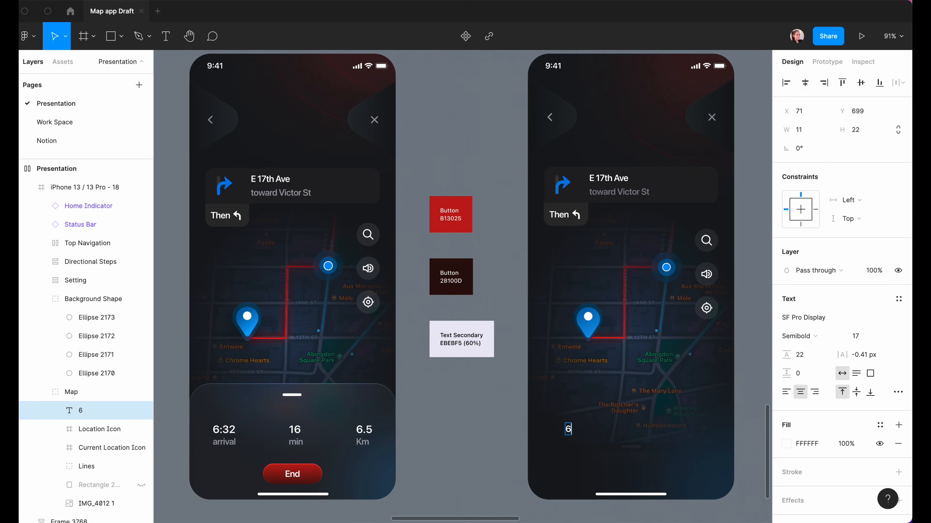
pyautogui.write(':32')
pyautogui.press('Escape')
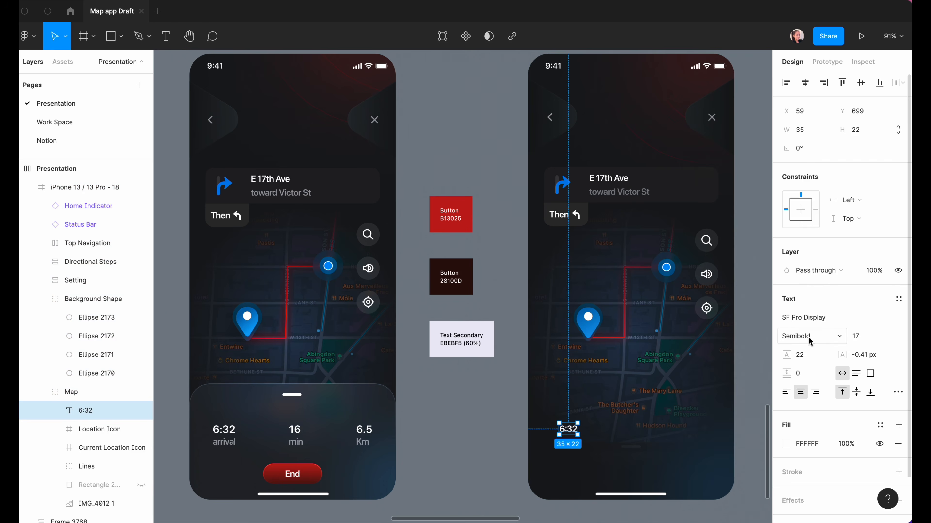
# Step: Set the font size of the "6:32" text to 20
pyautogui.click(861, 340)
pyautogui.write('20')
pyautogui.press('Return')
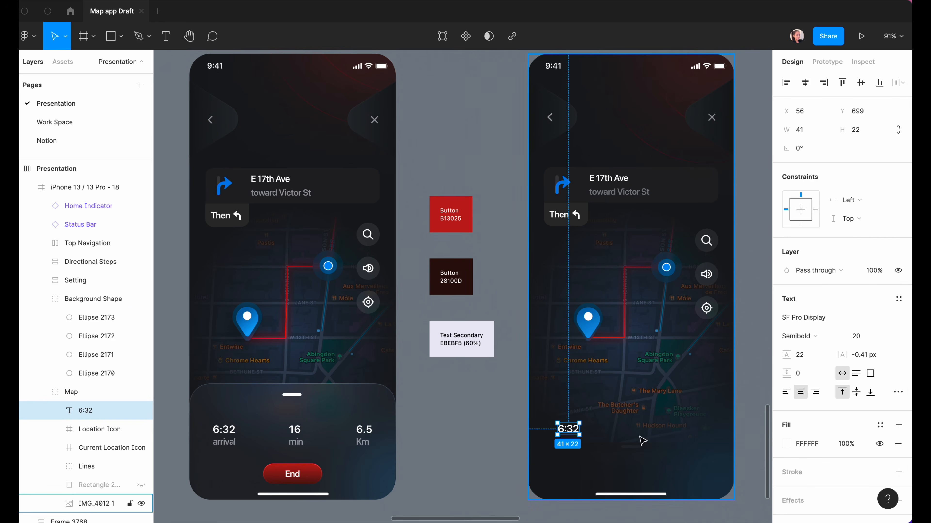
# Step: Duplicate the "6:32" text directly below the original and set the copy's font size to 17
pyautogui.click(590, 465)
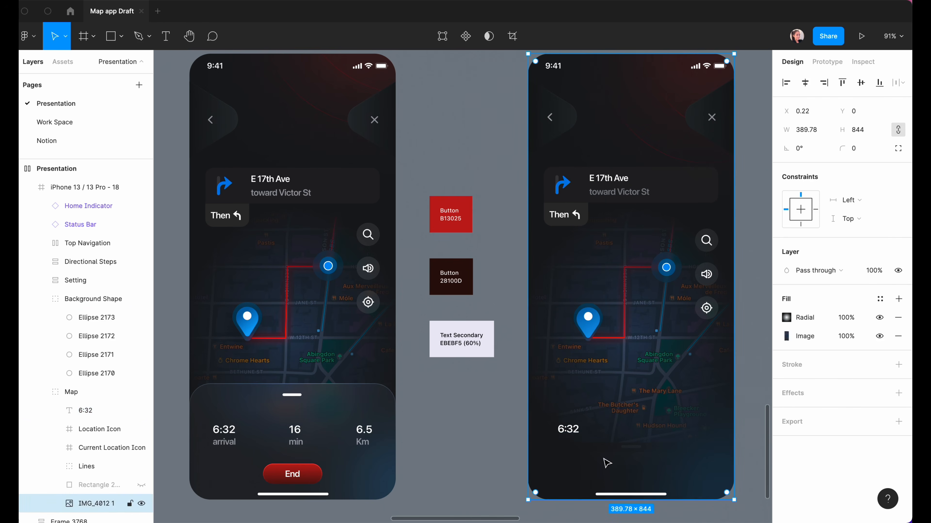
pyautogui.click(574, 432)
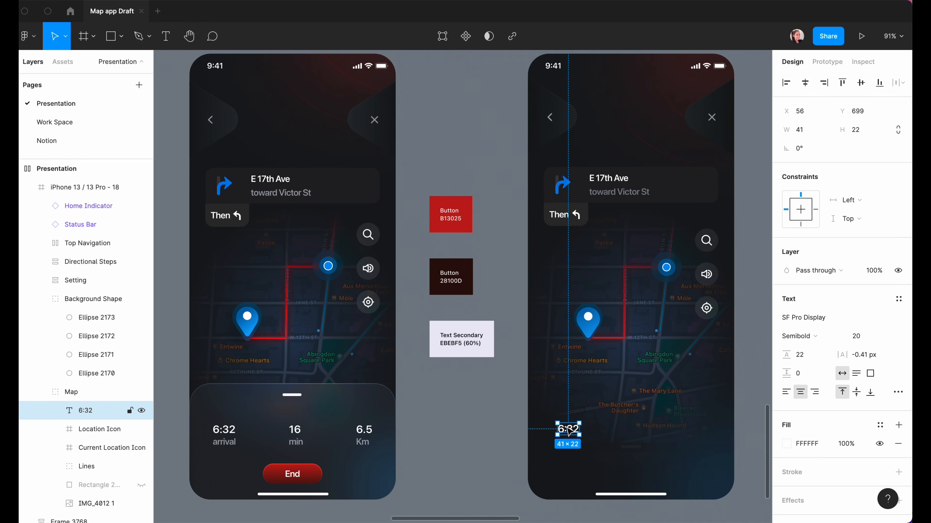
pyautogui.moveTo(569, 432); pyautogui.dragTo(569, 448)
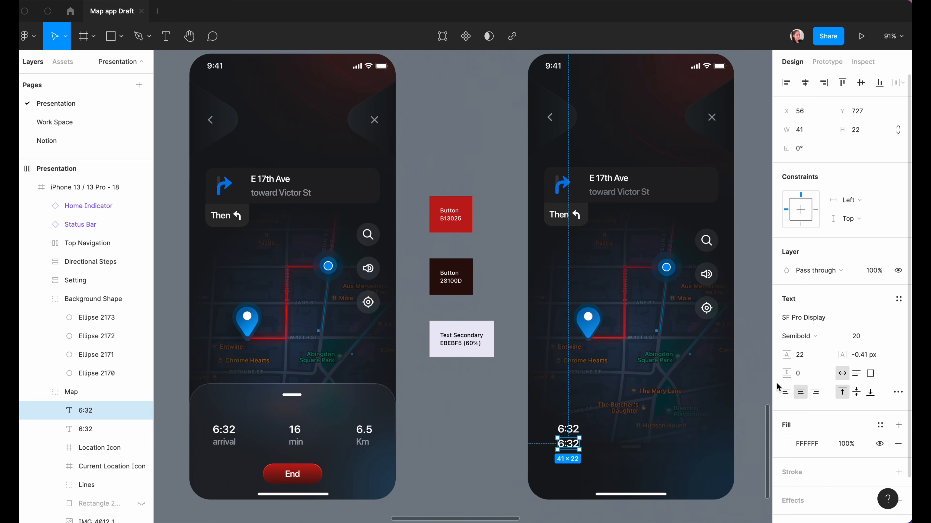
pyautogui.click(857, 337)
pyautogui.write('17')
pyautogui.press('Return')
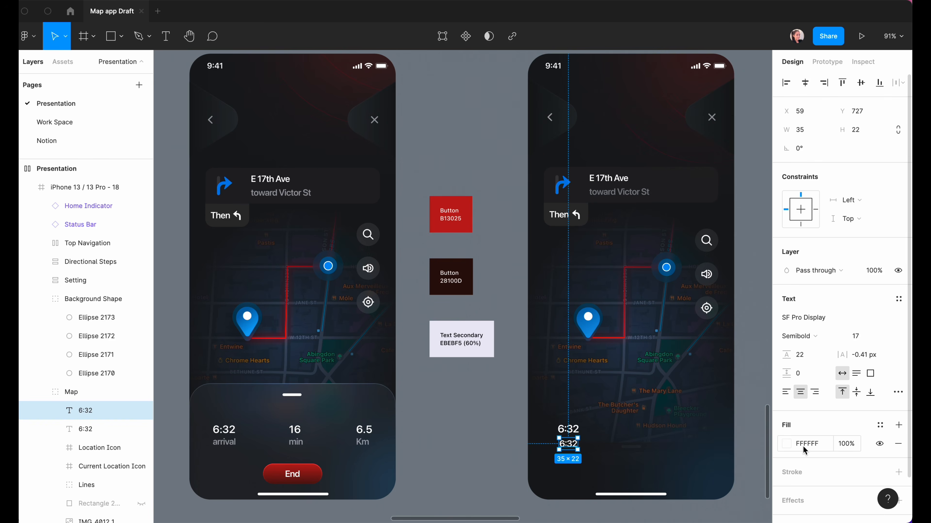
# Step: Fill the lower "6:32" text with EBEBF5 sampled from the Text Secondary swatch, at 60% opacity
pyautogui.click(786, 443)
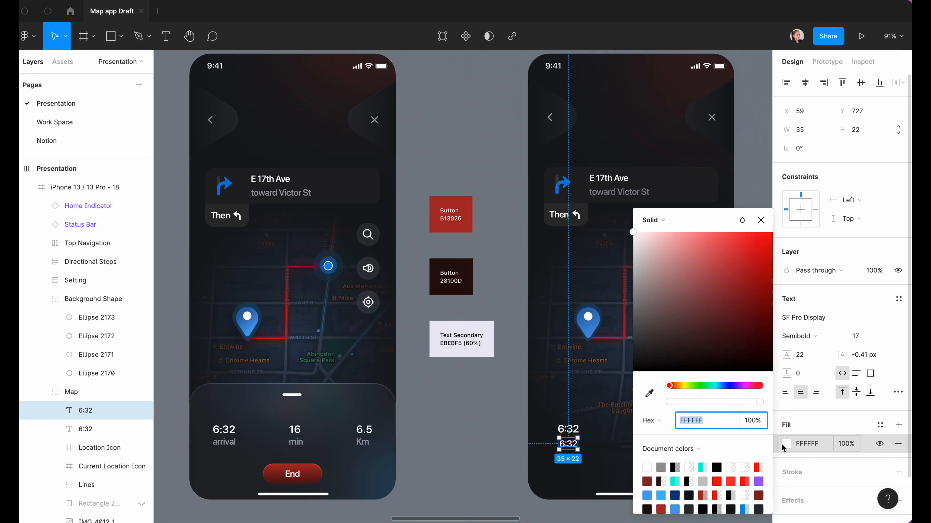
pyautogui.click(649, 394)
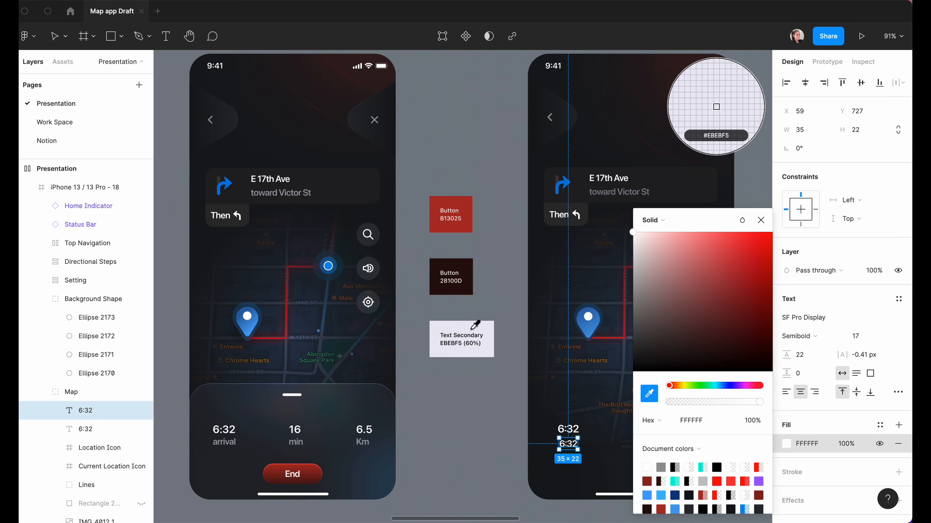
pyautogui.click(469, 328)
pyautogui.click(750, 422)
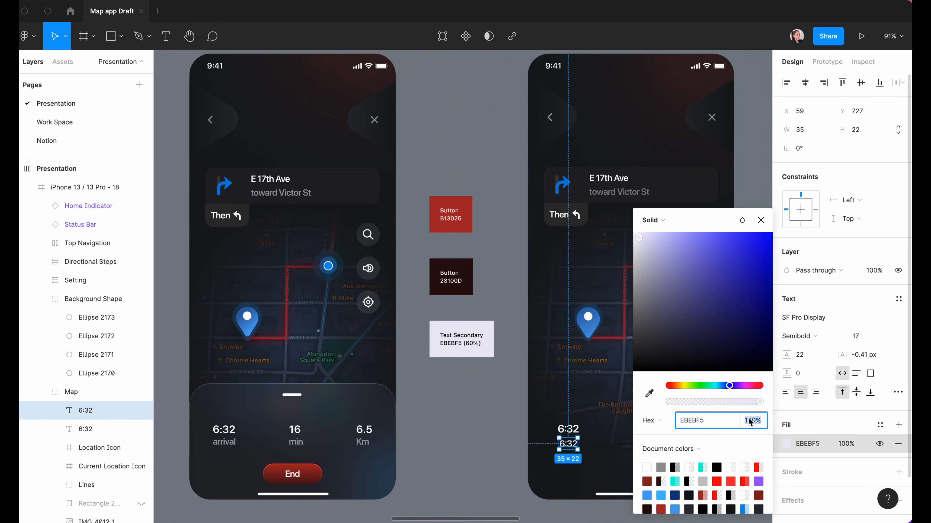
pyautogui.write('60')
pyautogui.press('Return')
pyautogui.press('Escape')
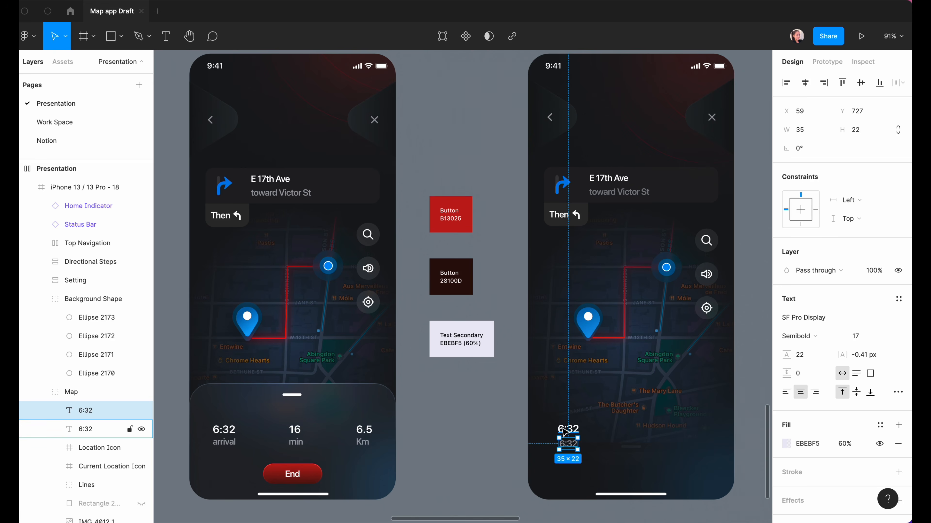
# Step: Combine both "6:32" texts in a vertical auto layout with 0 spacing between items
pyautogui.keyDown('ctrl'); pyautogui.scroll(3, 616, 463); pyautogui.keyUp('ctrl')
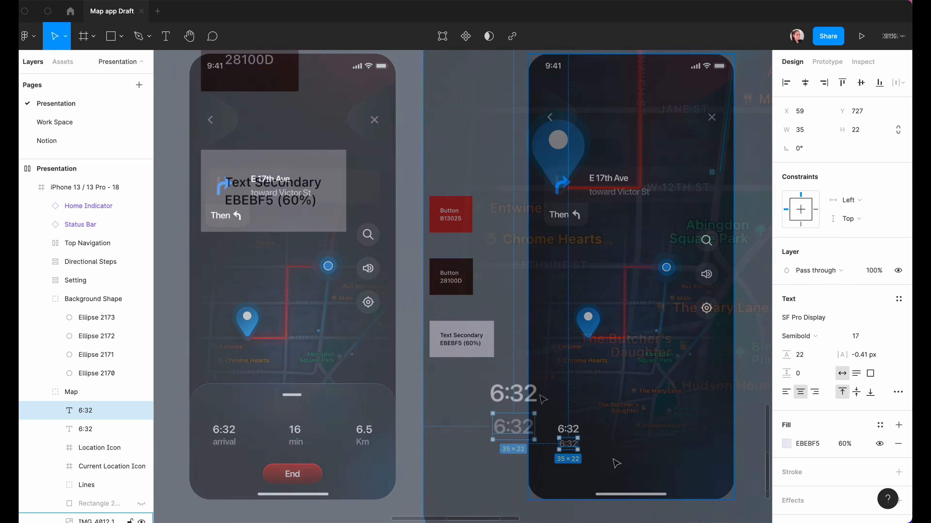
pyautogui.keyDown('shift'); pyautogui.click(510, 394); pyautogui.keyUp('shift')
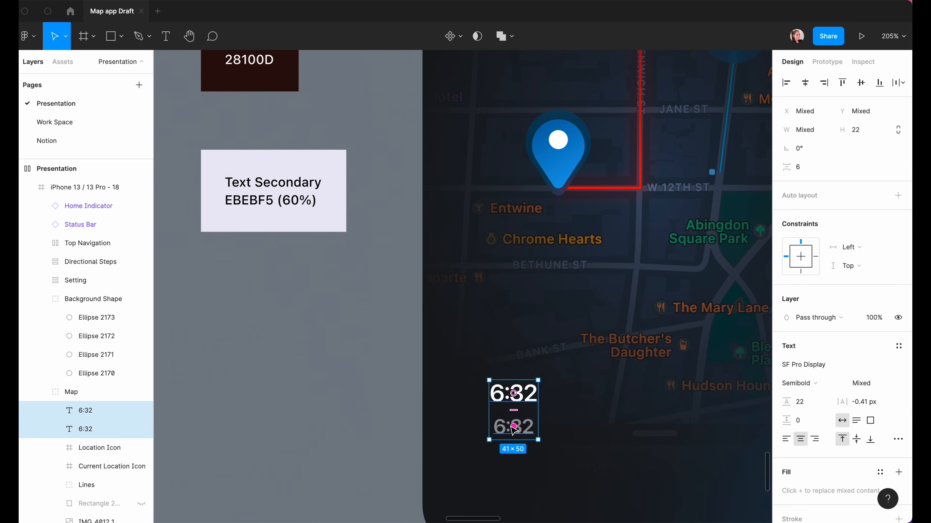
pyautogui.hotkey('shift', 'a')
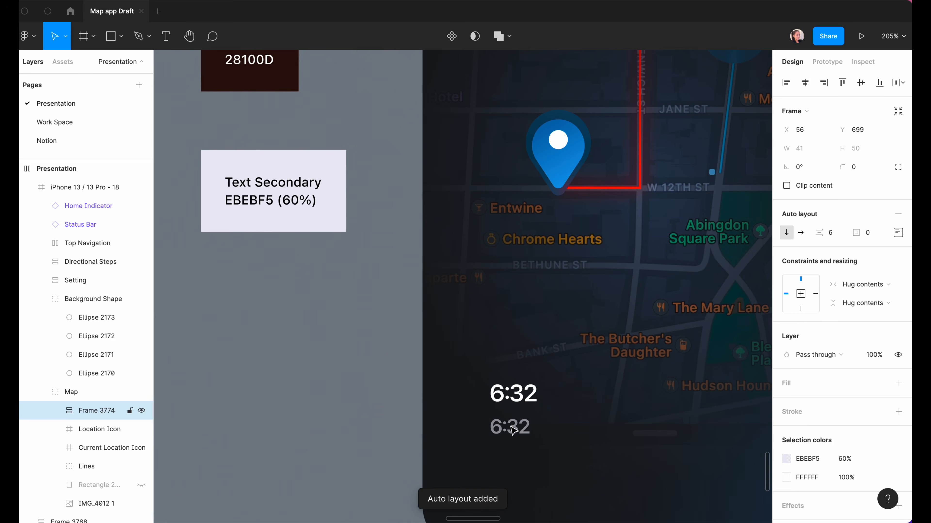
pyautogui.click(829, 233)
pyautogui.write('0')
pyautogui.press('Return')
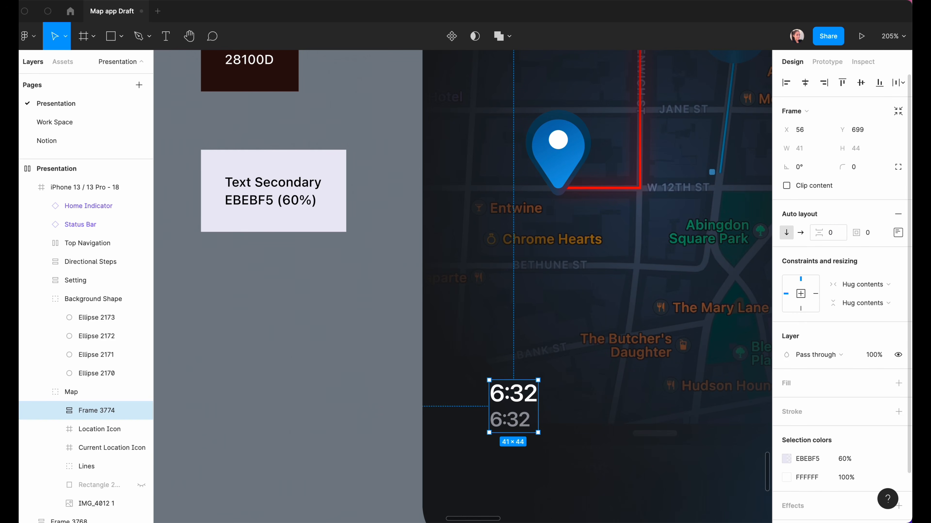
# Step: Change the lower, grey text of the stacked pair to "arrival"
pyautogui.doubleClick(509, 422)
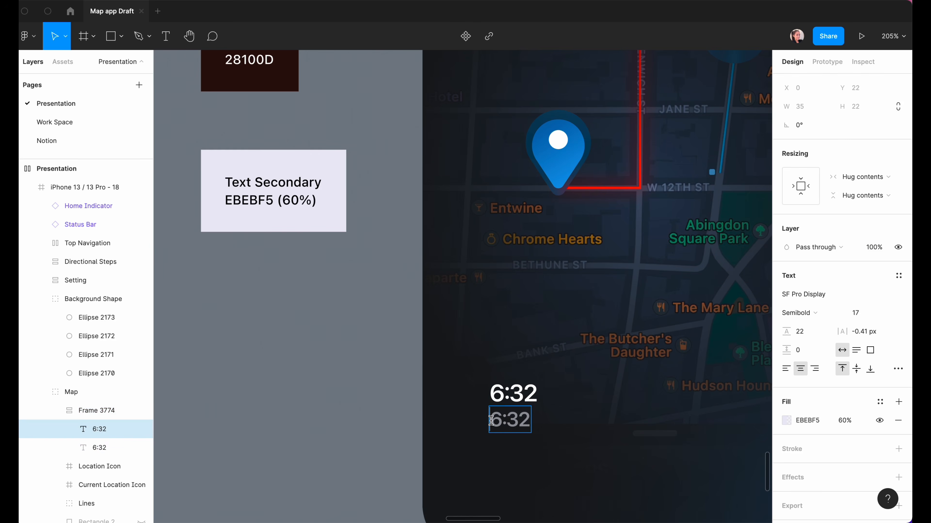
pyautogui.press('super+a')
pyautogui.write('arri')
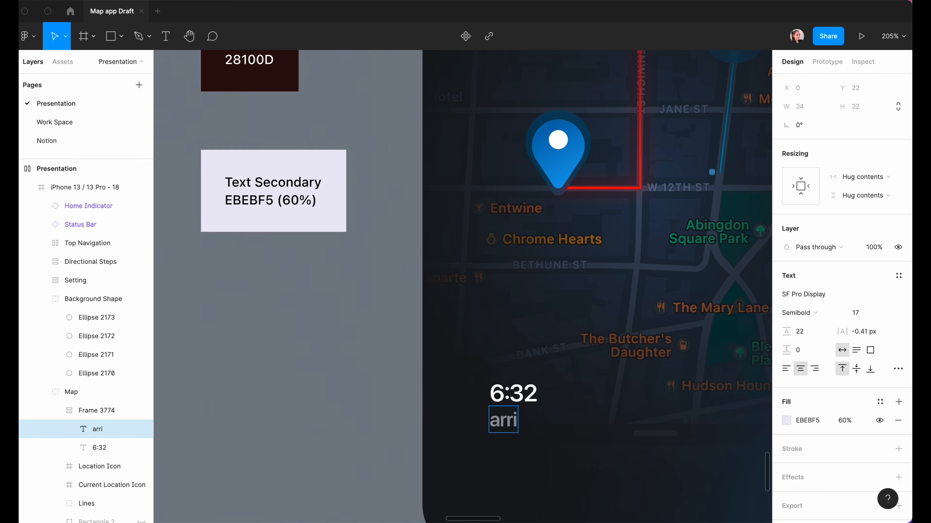
pyautogui.write('val')
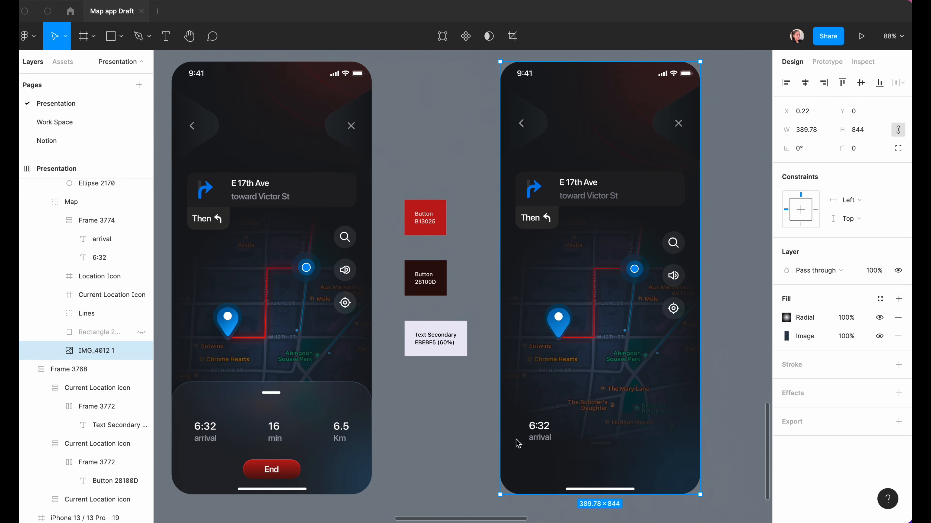
# Step: Duplicate the "6:32 arrival" block twice to its right and combine all three blocks in a horizontal auto layout
pyautogui.moveTo(542, 433); pyautogui.dragTo(607, 433)
pyautogui.keyDown('shift'); pyautogui.click(78, 258); pyautogui.keyUp('shift')
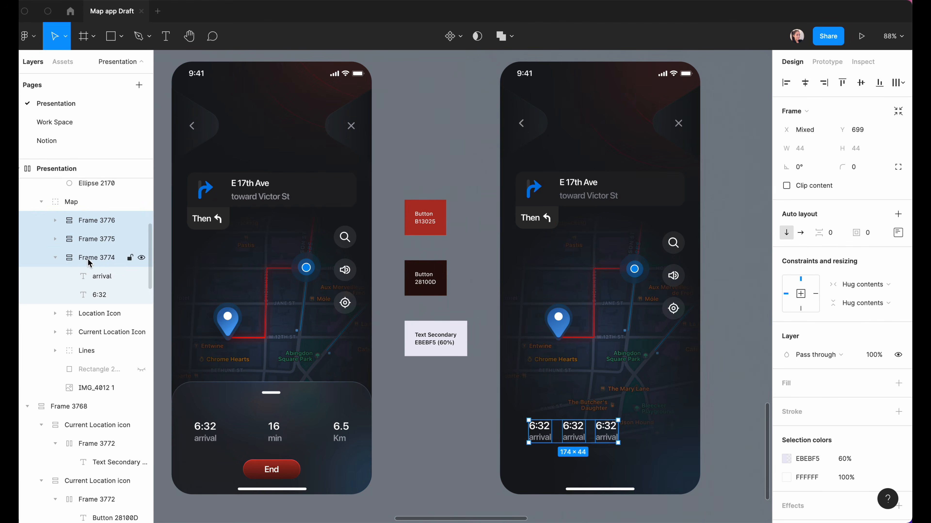
pyautogui.hotkey('shift', 'a')
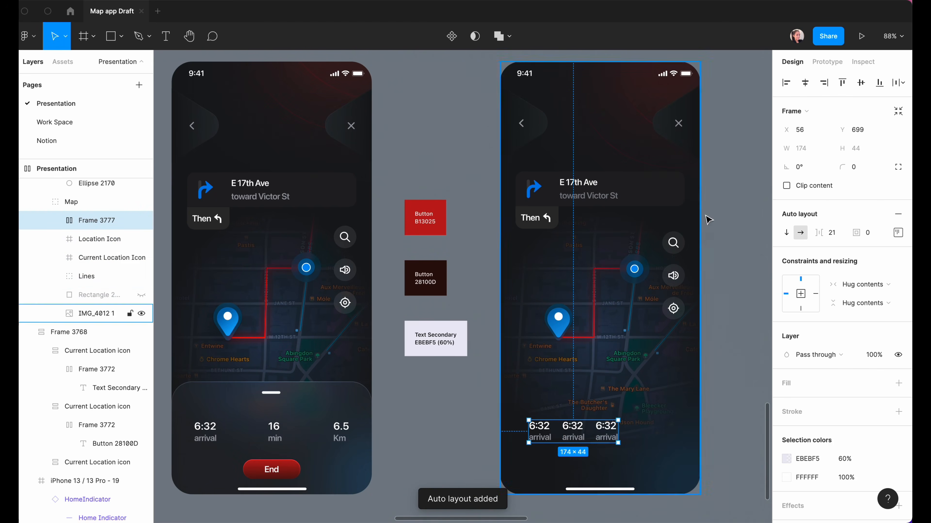
# Step: Set the spacing between the three information blocks to 100 and center the row horizontally on the screen
pyautogui.click(829, 232)
pyautogui.write('100')
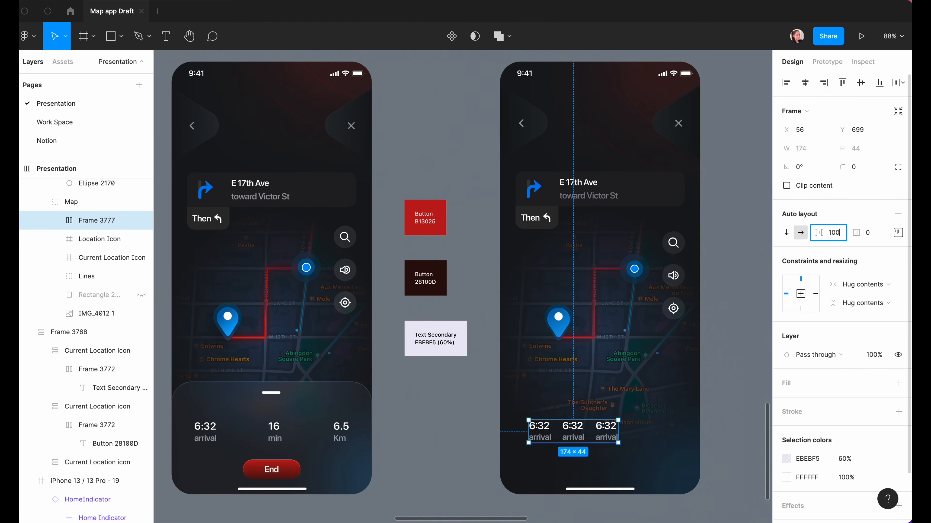
pyautogui.press('Return')
pyautogui.click(804, 82)
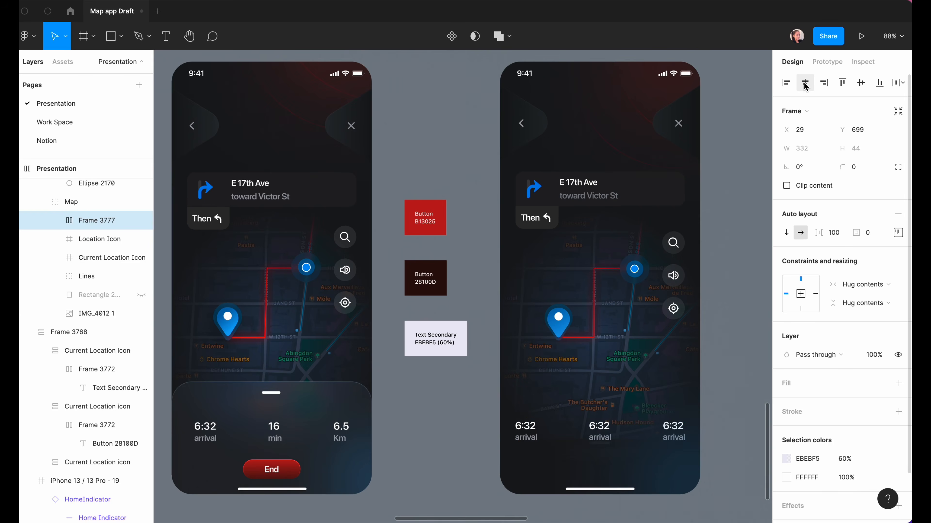
# Step: Replace the middle block's texts with "16" and "min" copied from the reference screen
pyautogui.keyDown('super'); pyautogui.doubleClick(275, 426); pyautogui.keyUp('super')
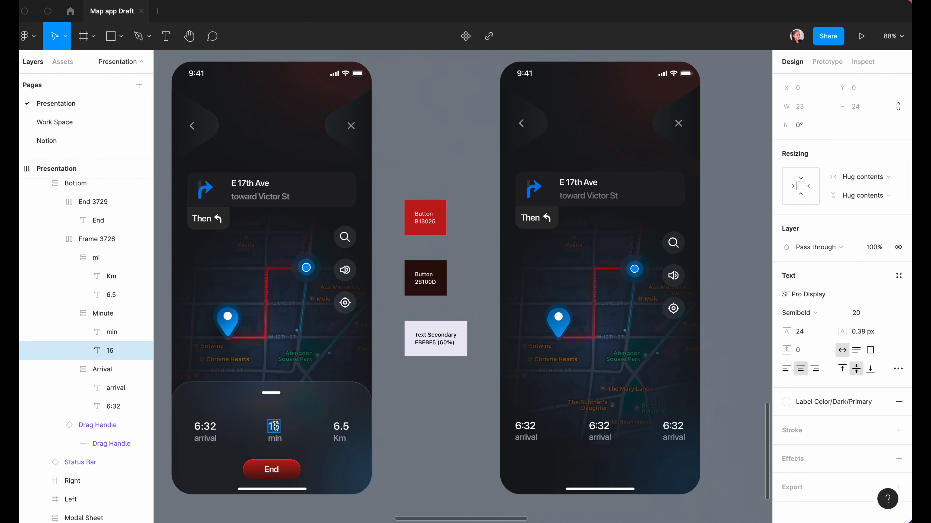
pyautogui.press('super+c')
pyautogui.doubleClick(601, 426)
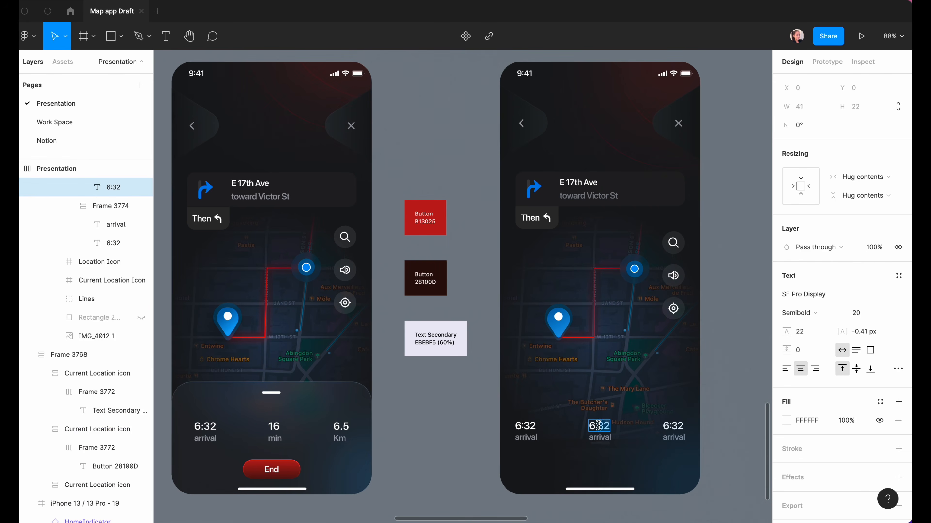
pyautogui.press('super+v')
pyautogui.doubleClick(274, 439)
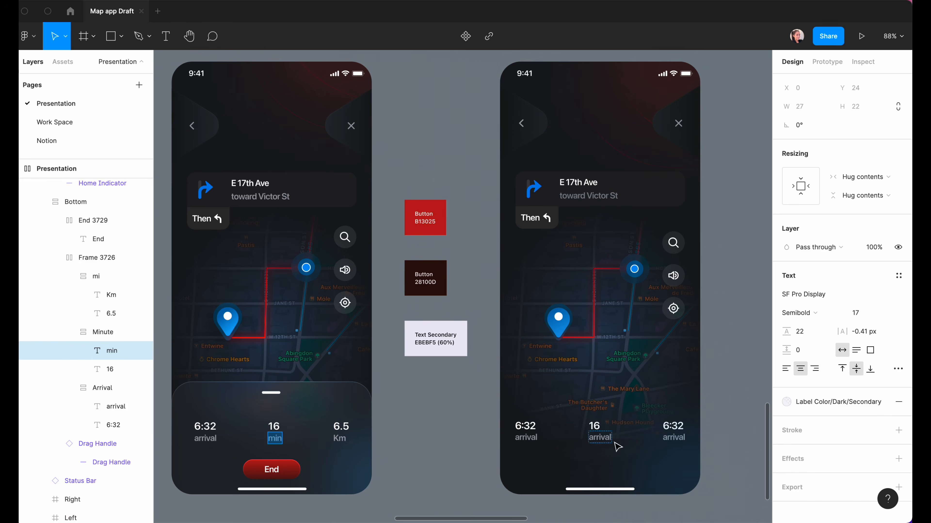
pyautogui.doubleClick(598, 439)
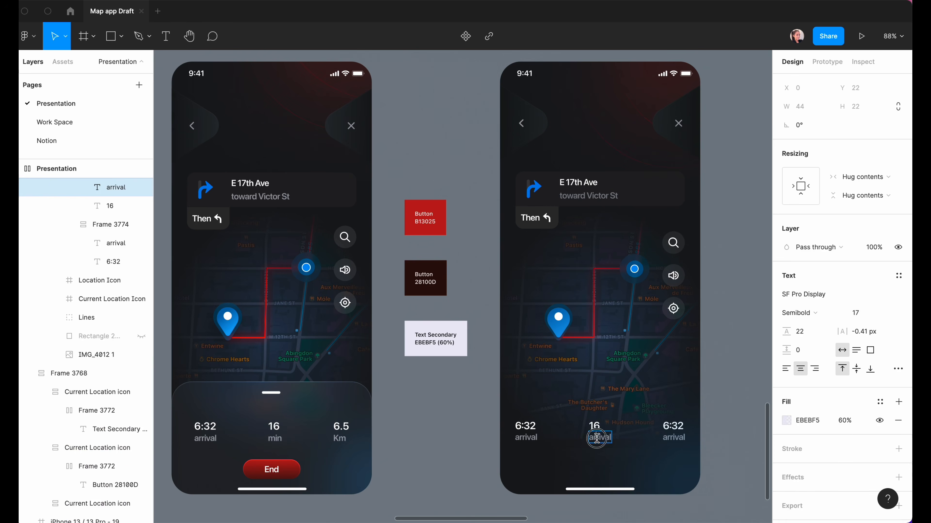
pyautogui.press('super+v')
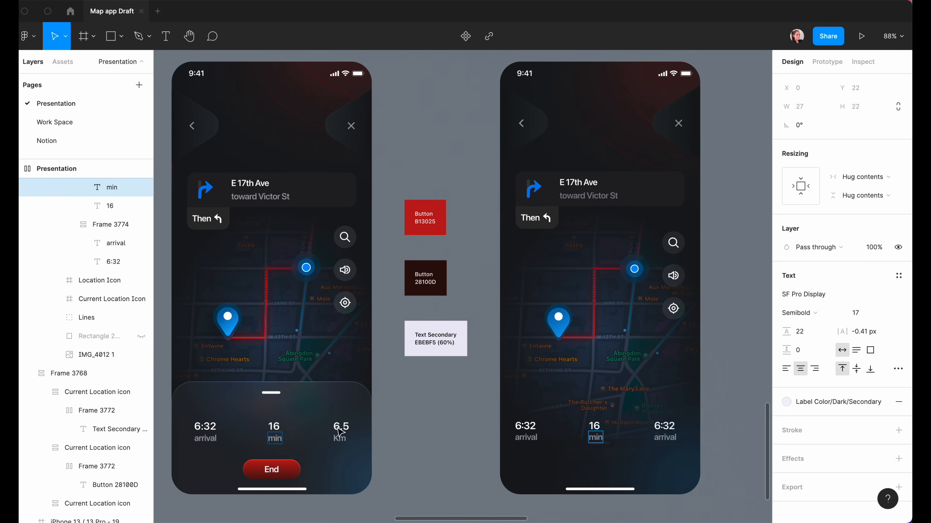
# Step: Replace the third block's texts with "6.5" and "Km" copied from the reference screen
pyautogui.keyDown('super'); pyautogui.click(344, 425); pyautogui.keyUp('super')
pyautogui.click(343, 425)
pyautogui.click(341, 426)
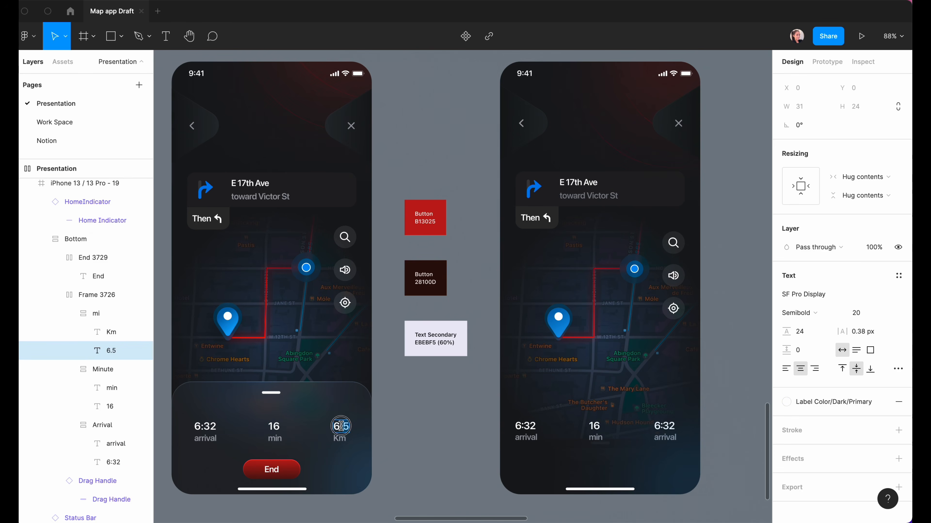
pyautogui.keyDown('super'); pyautogui.click(655, 426); pyautogui.keyUp('super')
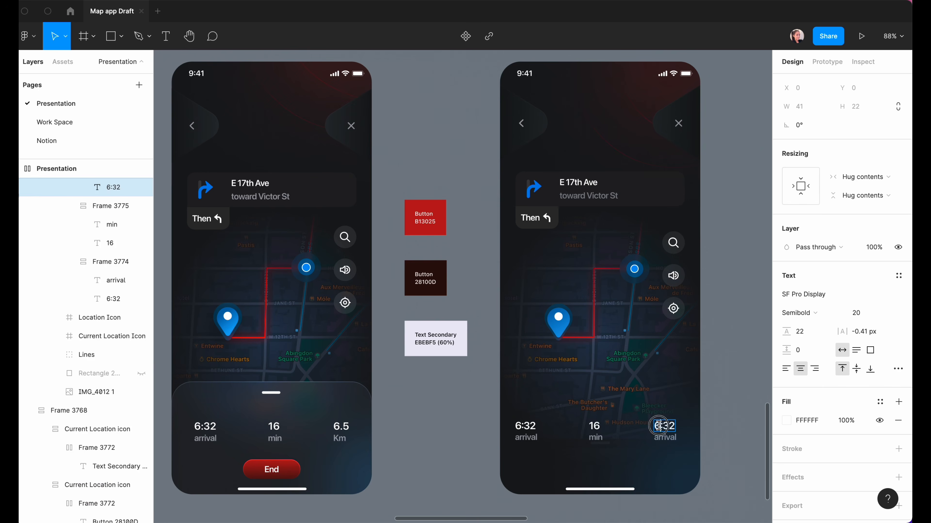
pyautogui.doubleClick(656, 427)
pyautogui.press('super+v')
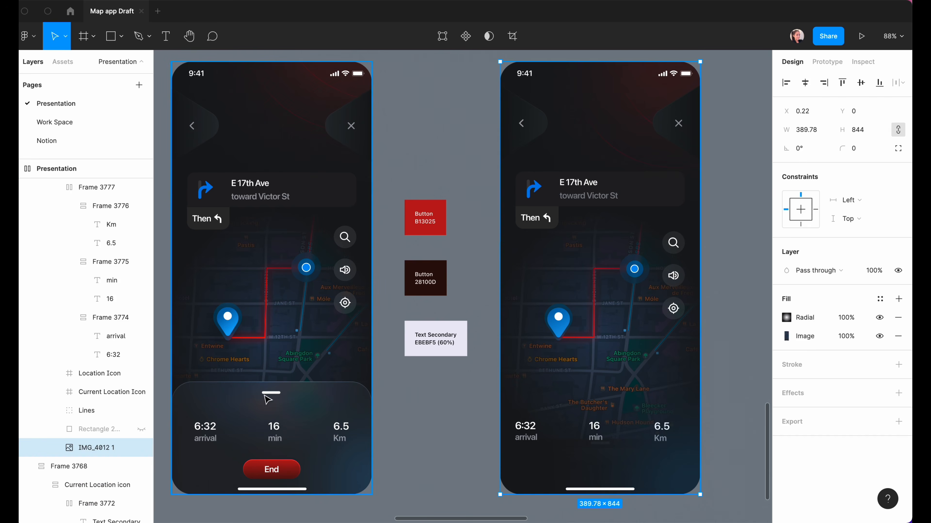
# Step: Duplicate the home indicator to just above the trip information row and detach the copy from its component
pyautogui.click(583, 494)
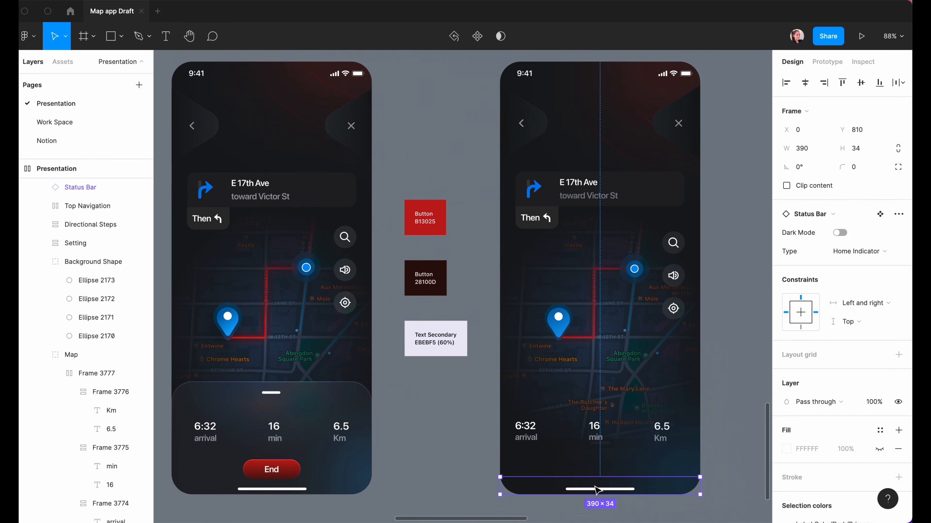
pyautogui.moveTo(598, 491); pyautogui.dragTo(595, 424)
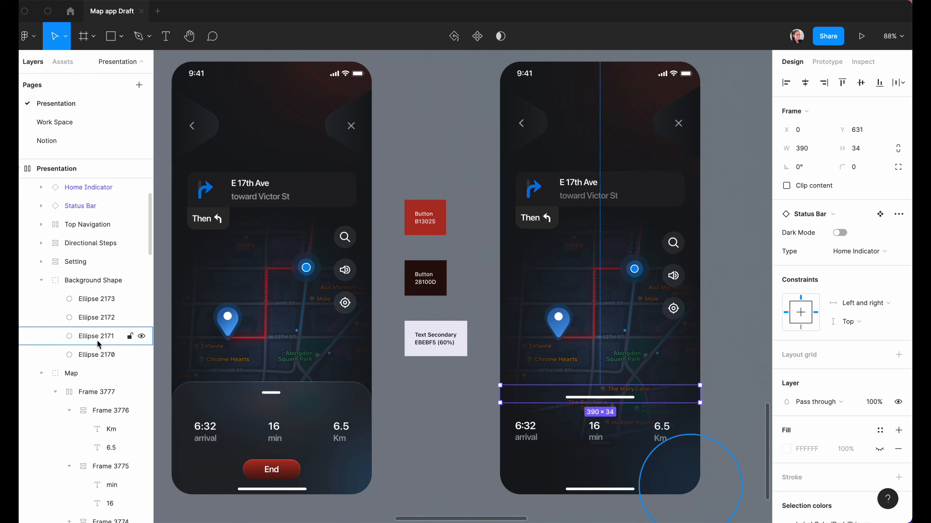
pyautogui.scroll(-5, 98, 404)
pyautogui.scroll(-4, 99, 403)
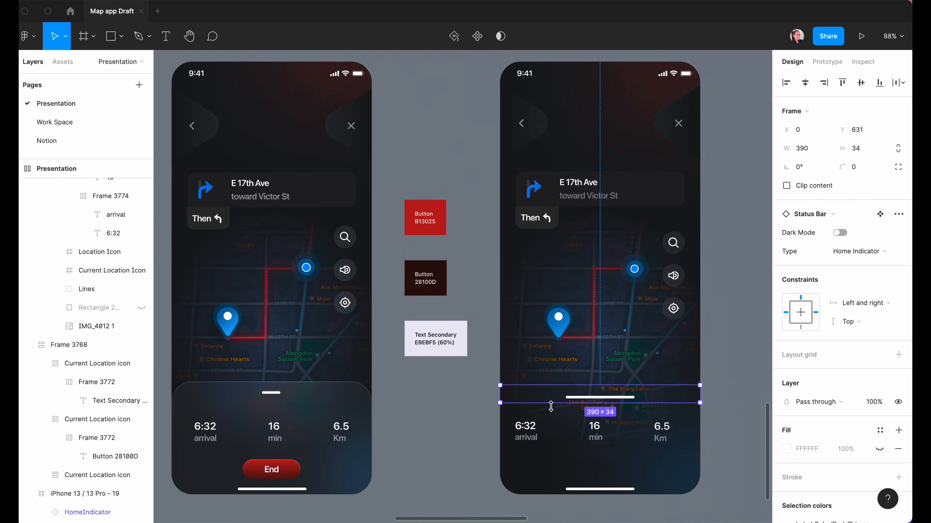
pyautogui.click(551, 407)
pyautogui.click(553, 400)
pyautogui.rightClick(77, 189)
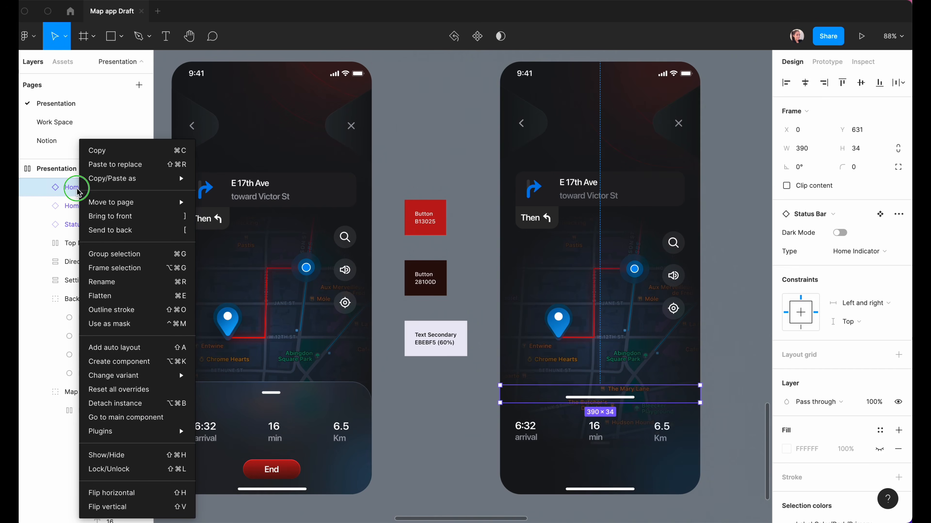
pyautogui.click(124, 403)
pyautogui.press('Escape')
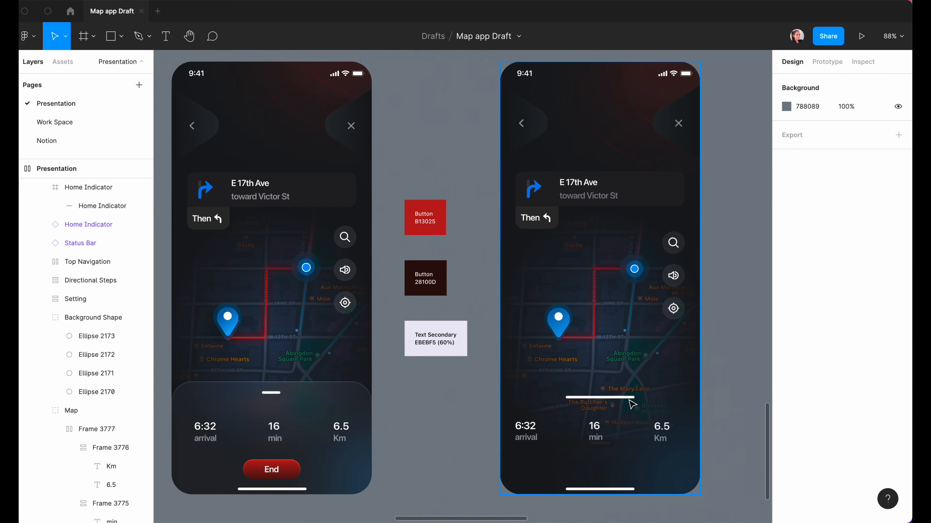
# Step: Shorten the detached indicator line to a 36 px wide drag handle and center it horizontally
pyautogui.click(630, 398)
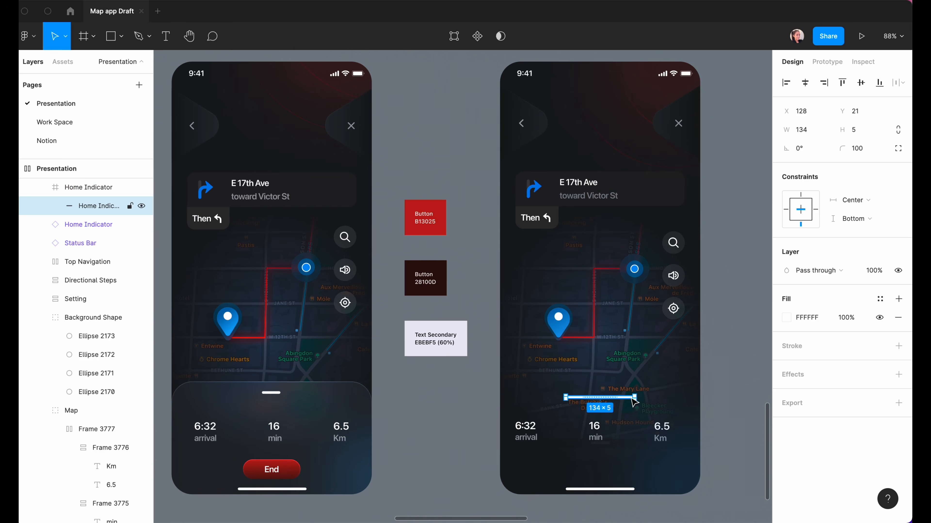
pyautogui.moveTo(634, 398); pyautogui.dragTo(581, 397)
pyautogui.click(805, 83)
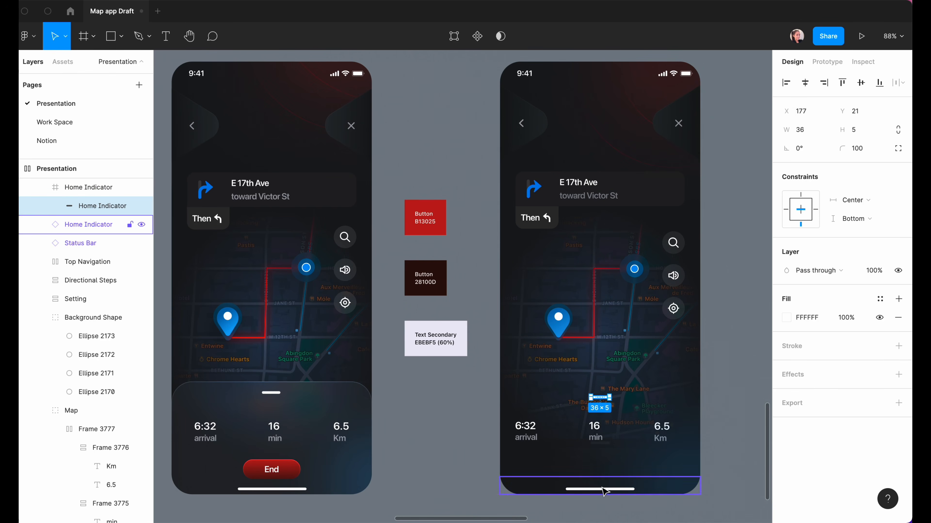
pyautogui.click(720, 440)
pyautogui.click(615, 401)
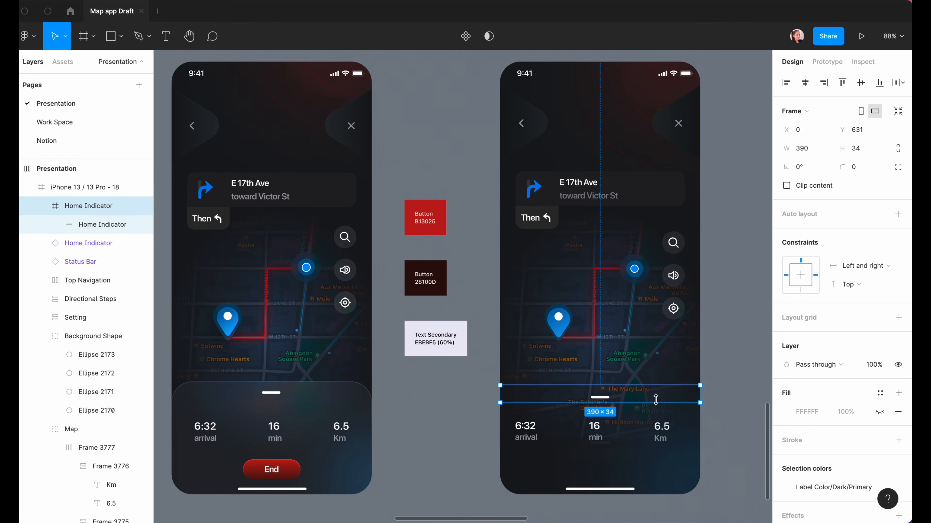
# Step: Rename the detached home indicator frame to "Drag Handle"
pyautogui.doubleClick(80, 207)
pyautogui.write('Drag Handle')
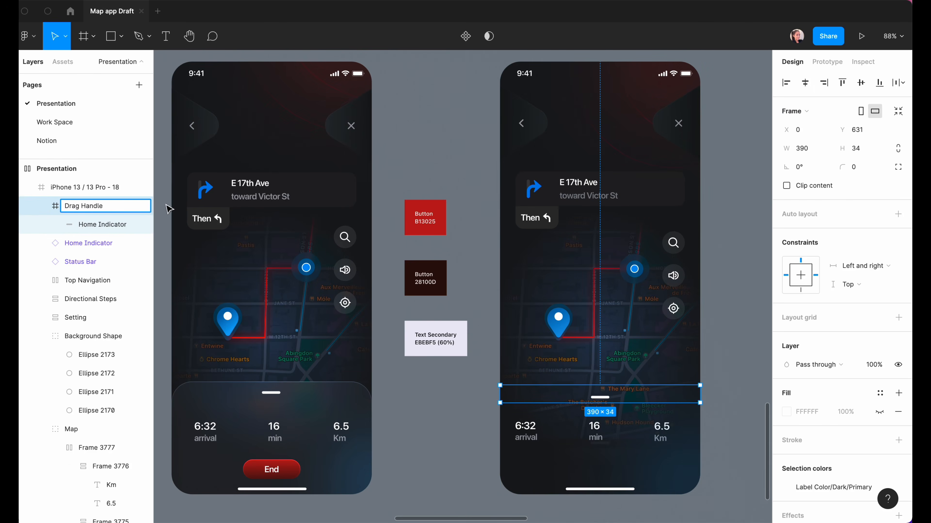
pyautogui.click(167, 209)
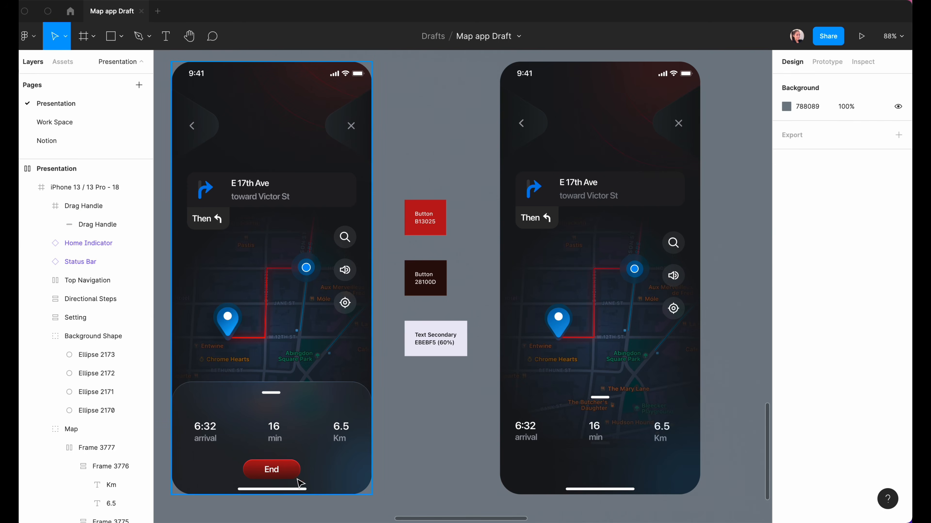
# Step: Add the text "End" below the trip information row on the recreated screen
pyautogui.click(583, 469)
pyautogui.press('t')
pyautogui.click(596, 465)
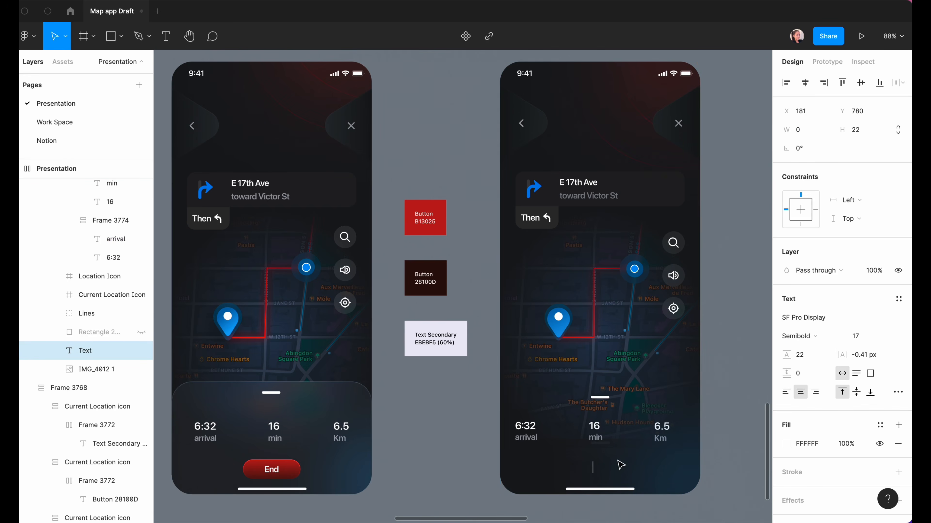
pyautogui.write('End')
pyautogui.press('Escape')
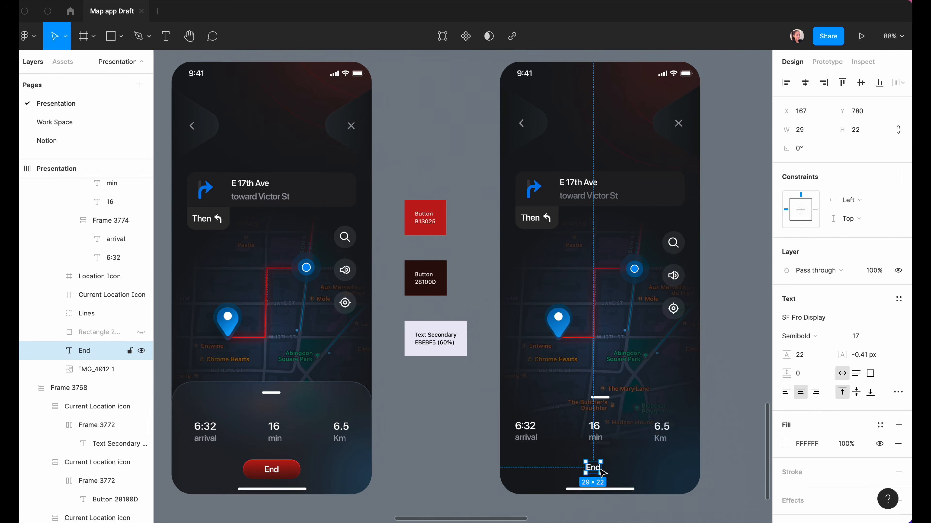
# Step: Wrap the "End" text in an auto layout frame with 20 horizontal and 8 vertical padding, centering its content
pyautogui.hotkey('shift', 'a')
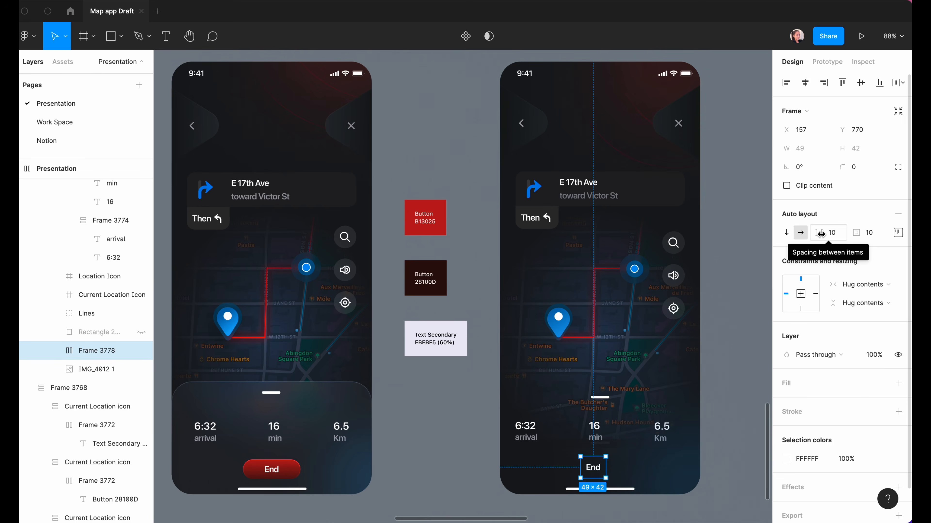
pyautogui.click(897, 233)
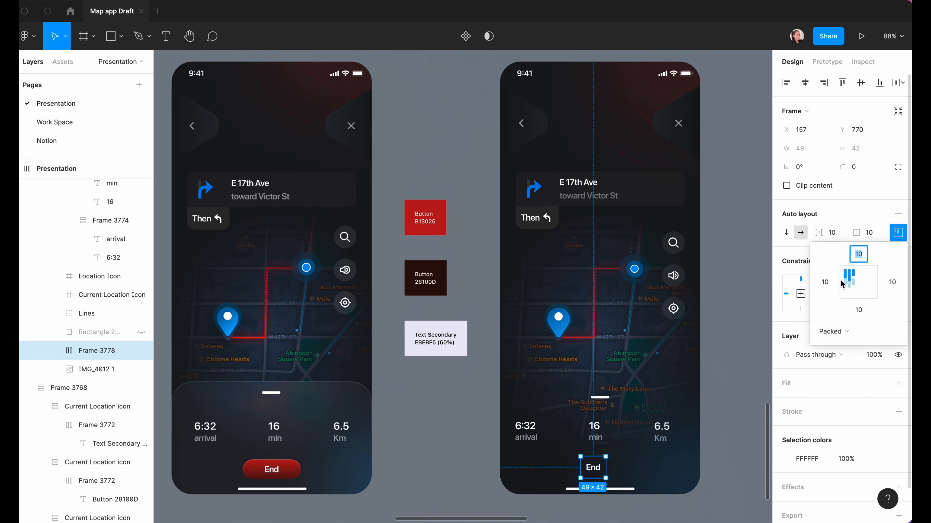
pyautogui.click(826, 288)
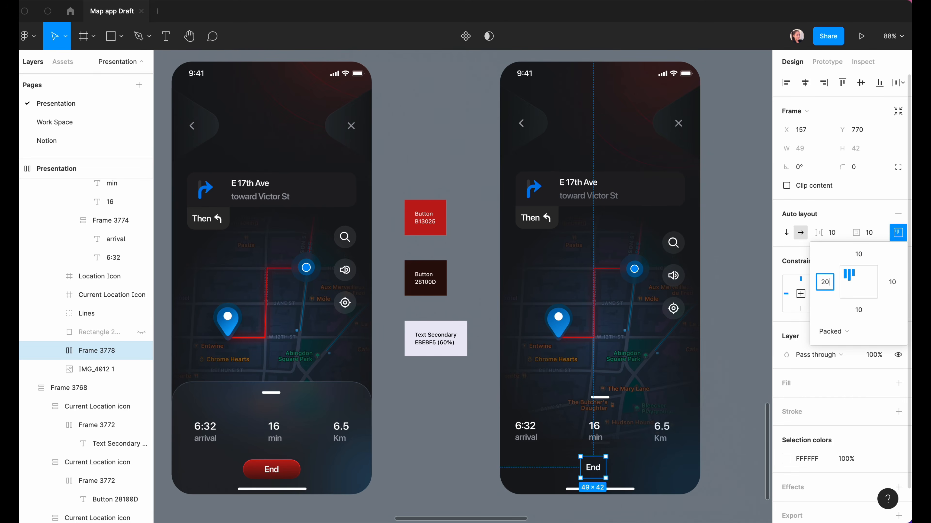
pyautogui.press('Return')
pyautogui.click(862, 256)
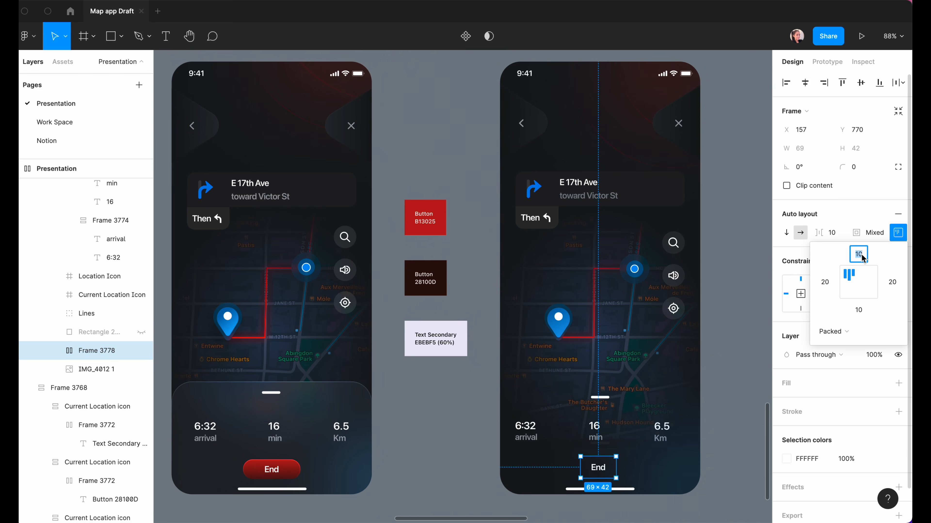
pyautogui.write('8')
pyautogui.click(859, 310)
pyautogui.write('8')
pyautogui.press('Return')
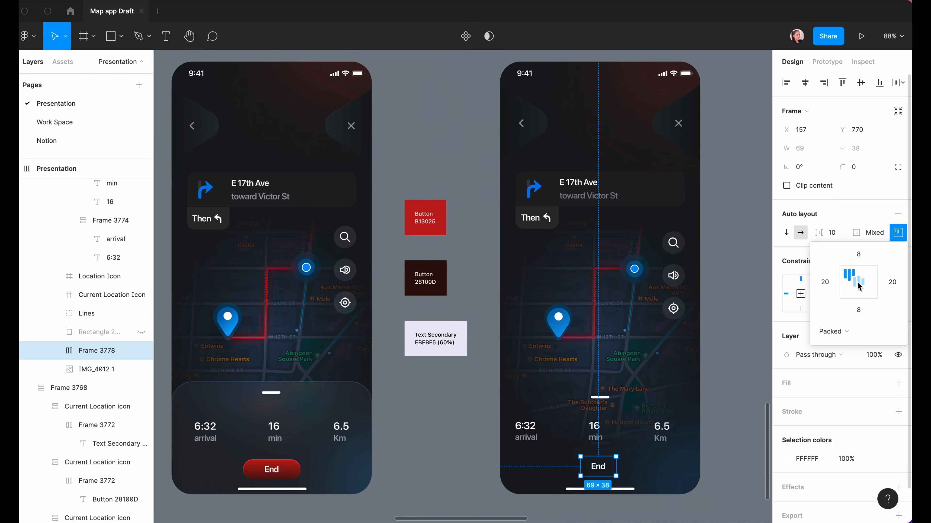
pyautogui.click(859, 286)
# Step: Fill the End button with a linear gradient from B13025 to 28100D, sampled from the two button color swatches
pyautogui.click(898, 383)
pyautogui.click(786, 402)
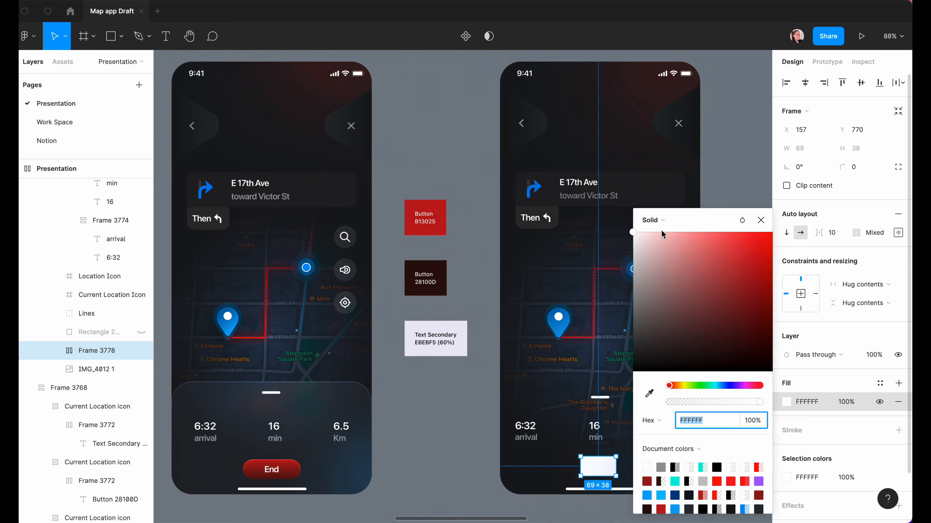
pyautogui.click(659, 220)
pyautogui.click(665, 233)
pyautogui.hscroll(2, 589, 440)
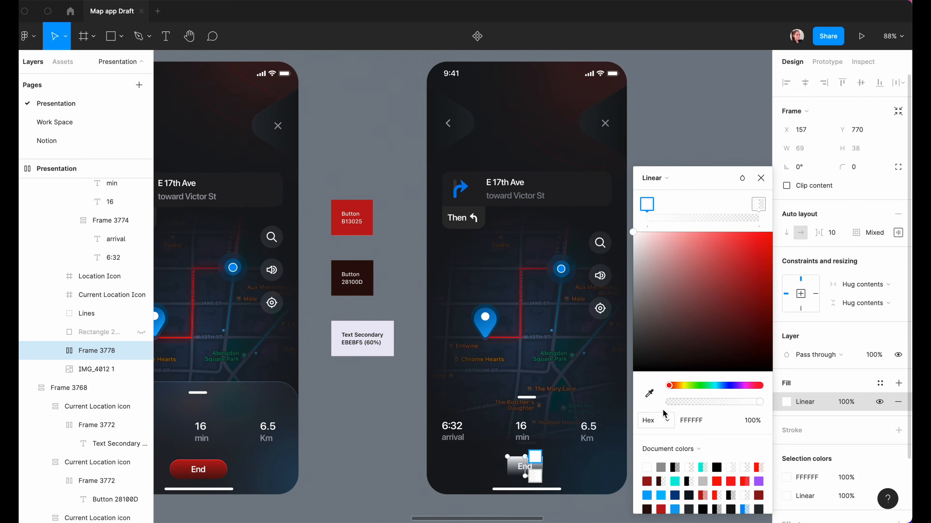
pyautogui.click(649, 393)
pyautogui.click(353, 206)
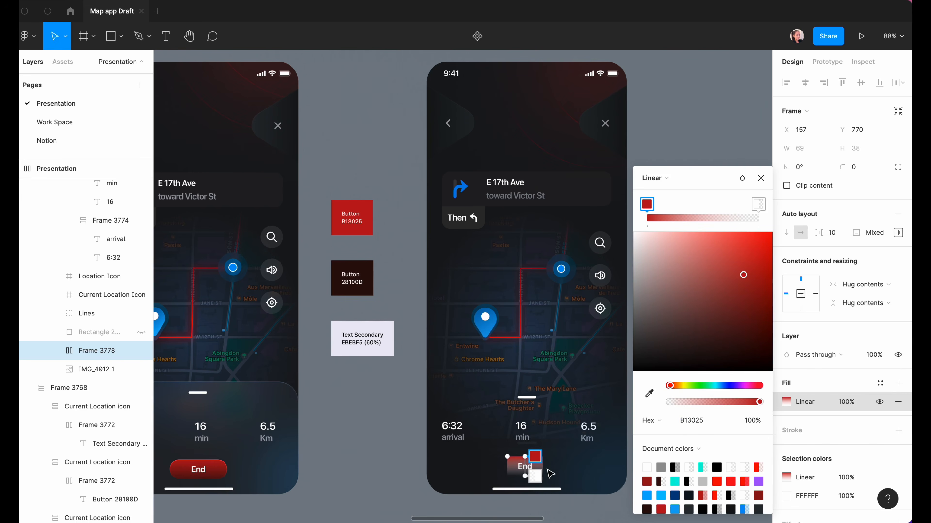
pyautogui.click(535, 476)
pyautogui.click(649, 393)
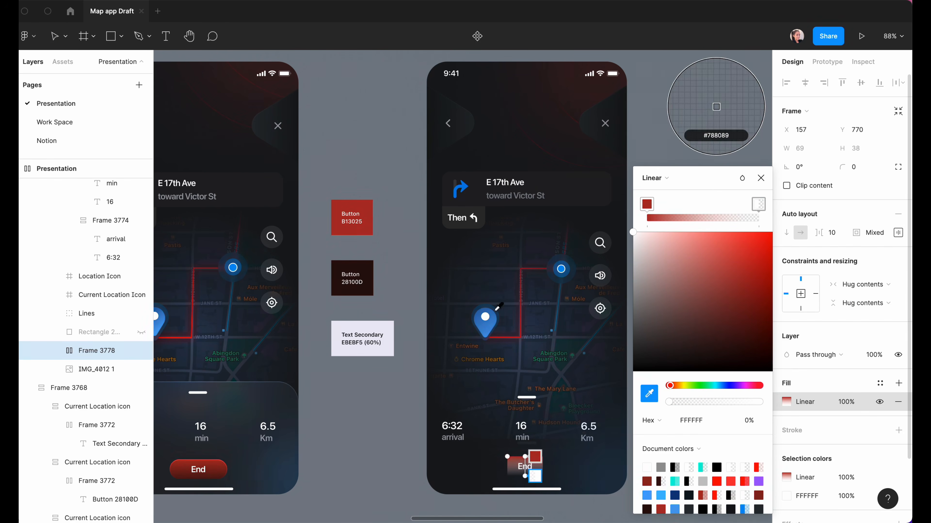
pyautogui.click(364, 265)
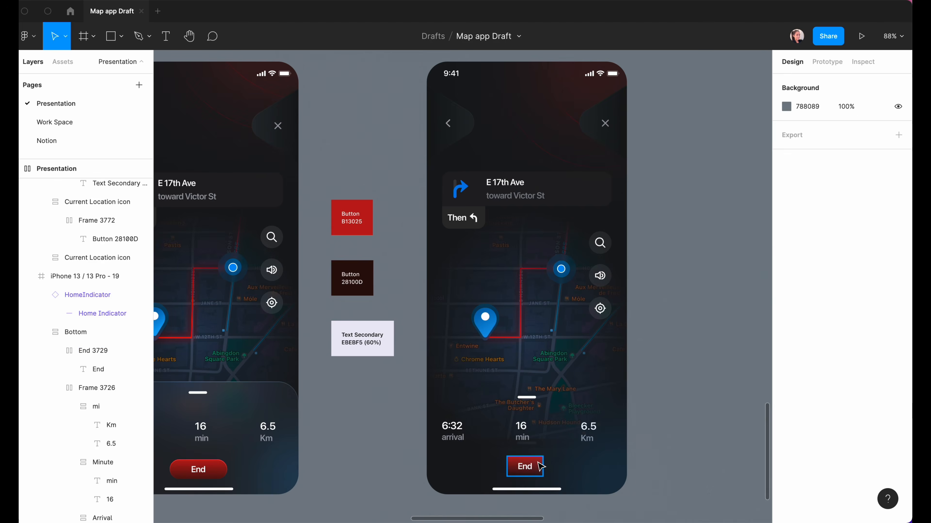
# Step: Set the End button's width to 112 and its corner radius to 40
pyautogui.click(540, 466)
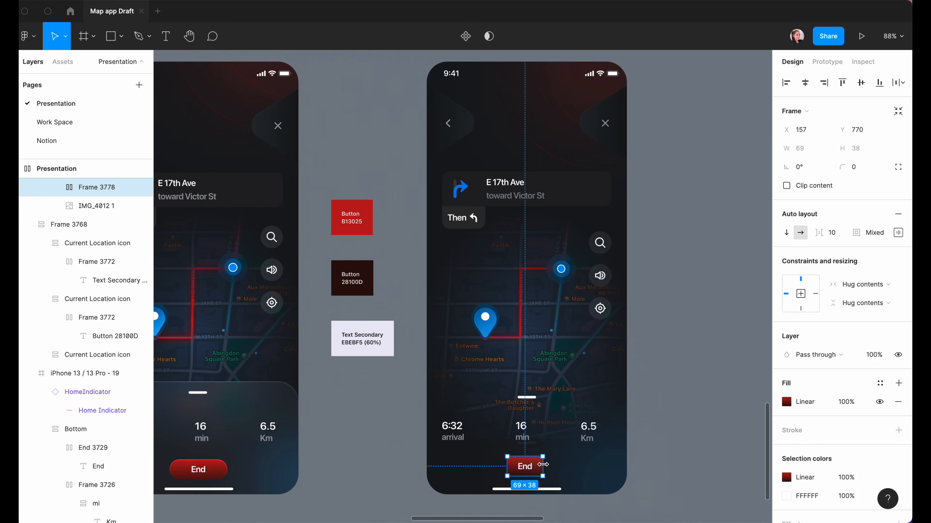
pyautogui.moveTo(543, 465); pyautogui.dragTo(565, 465)
pyautogui.click(803, 150)
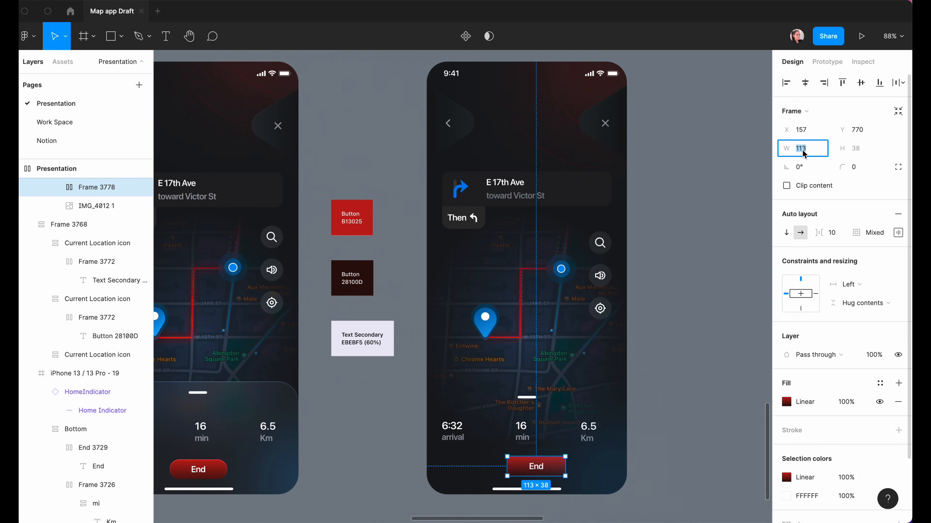
pyautogui.write('112')
pyautogui.press('Return')
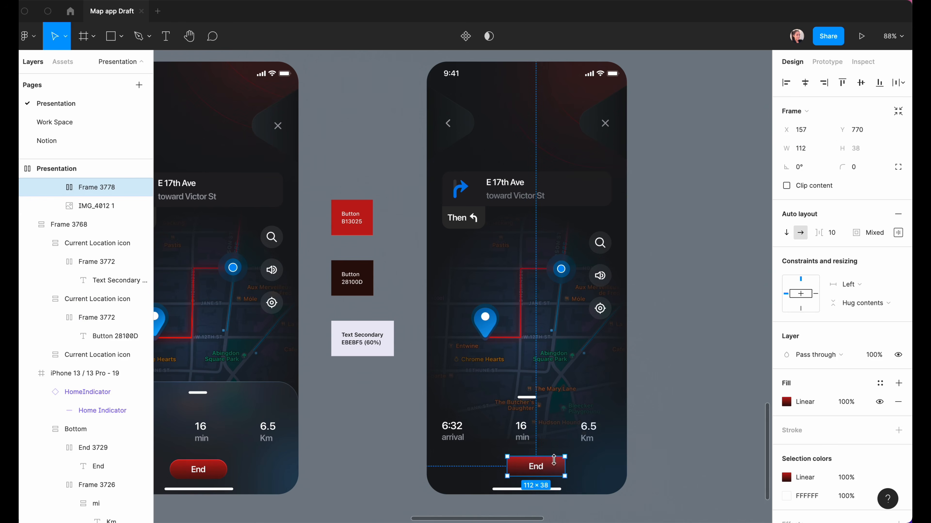
pyautogui.click(854, 169)
pyautogui.write('20')
pyautogui.click(586, 473)
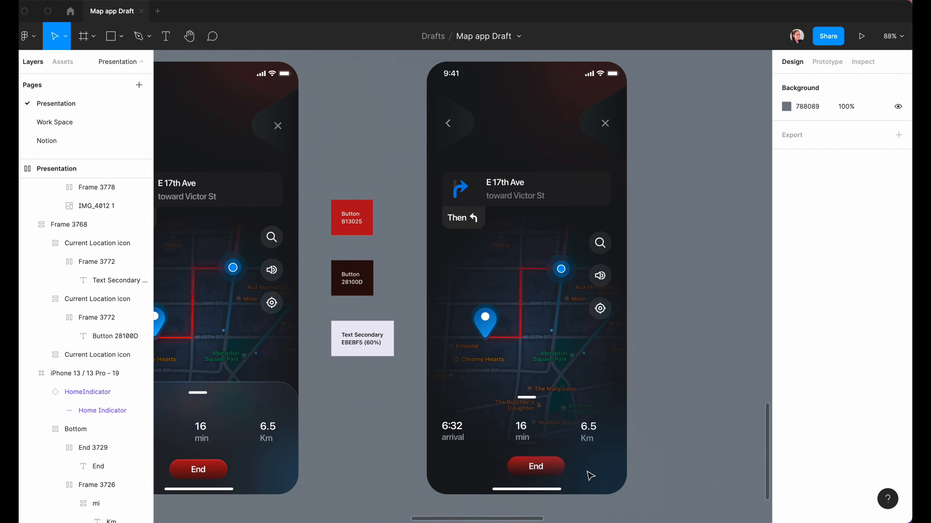
# Step: Add a 1 px inside stroke to the End button and make it a linear gradient
pyautogui.click(552, 473)
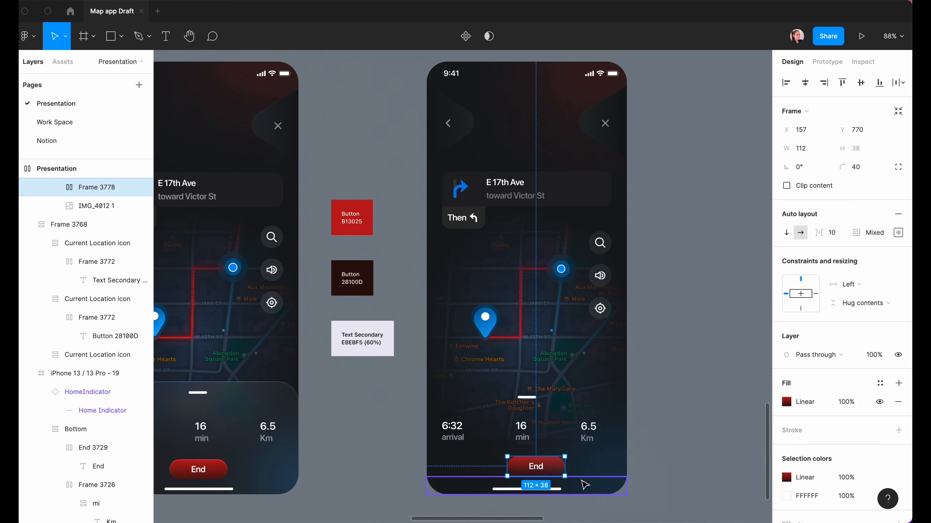
pyautogui.scroll(5, 675, 462)
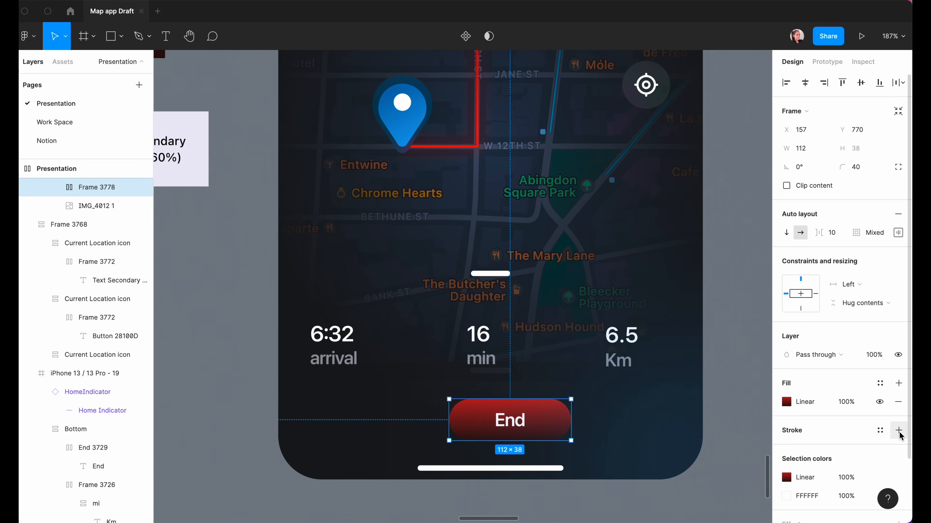
pyautogui.click(899, 435)
pyautogui.click(786, 448)
pyautogui.click(663, 227)
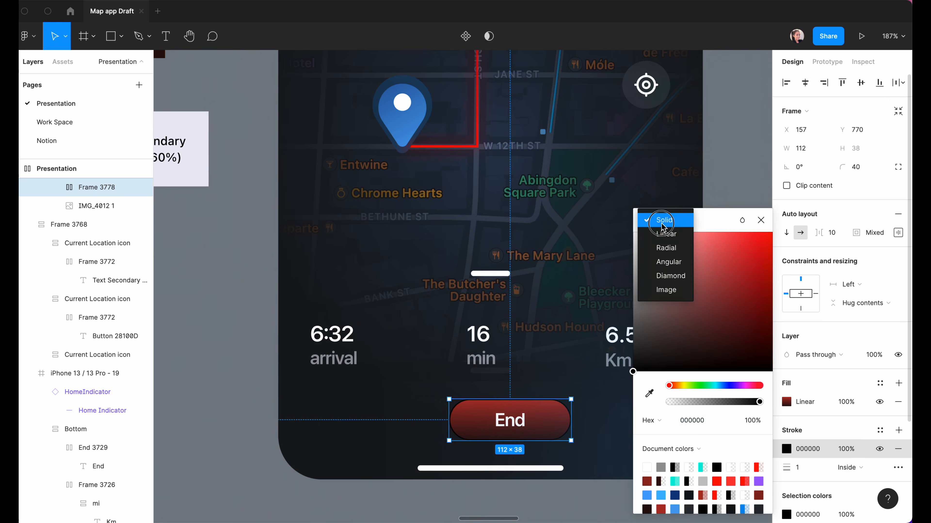
pyautogui.click(665, 234)
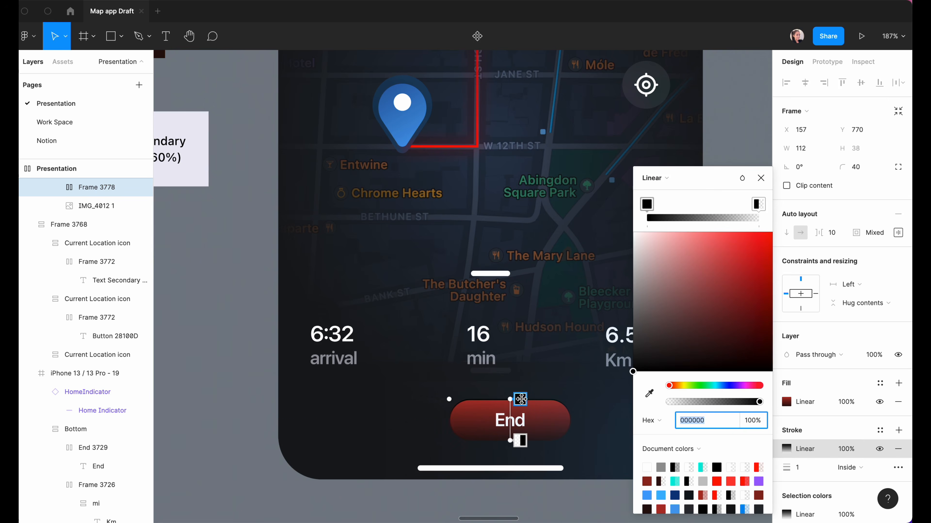
# Step: Make the stroke gradient fade from opaque white to fully transparent white and set its blend mode to Overlay
pyautogui.click(520, 399)
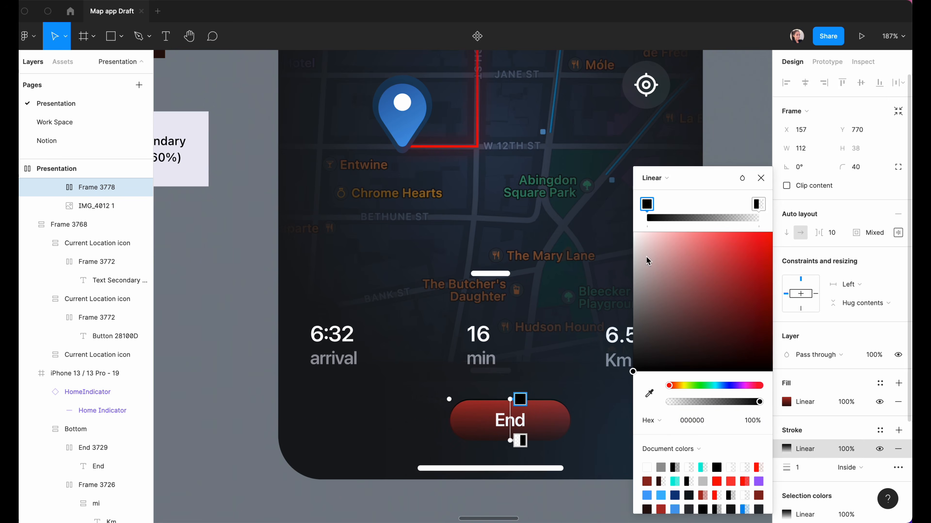
pyautogui.moveTo(646, 257); pyautogui.dragTo(613, 216)
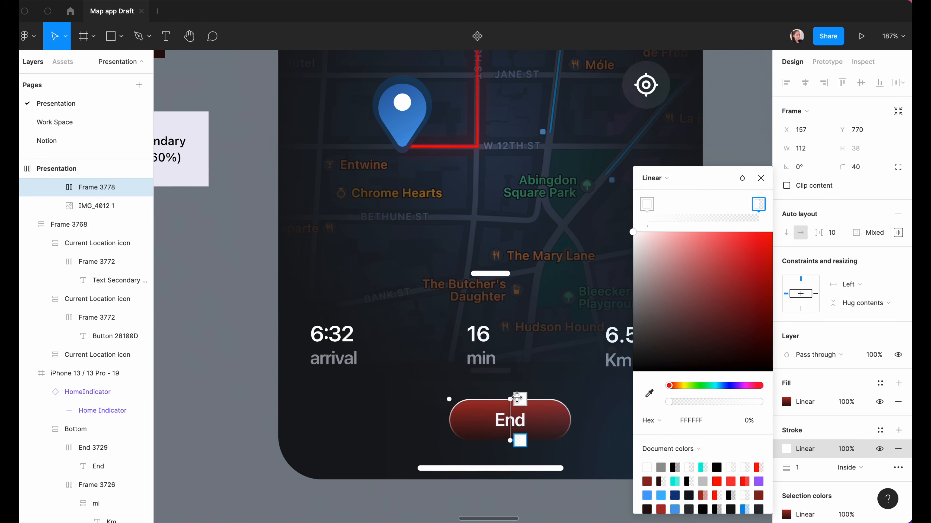
pyautogui.click(516, 398)
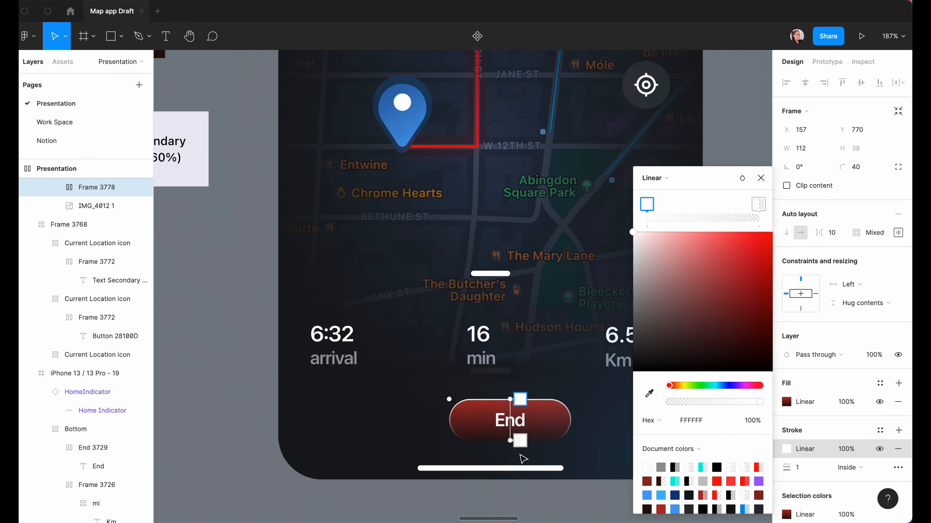
pyautogui.click(520, 440)
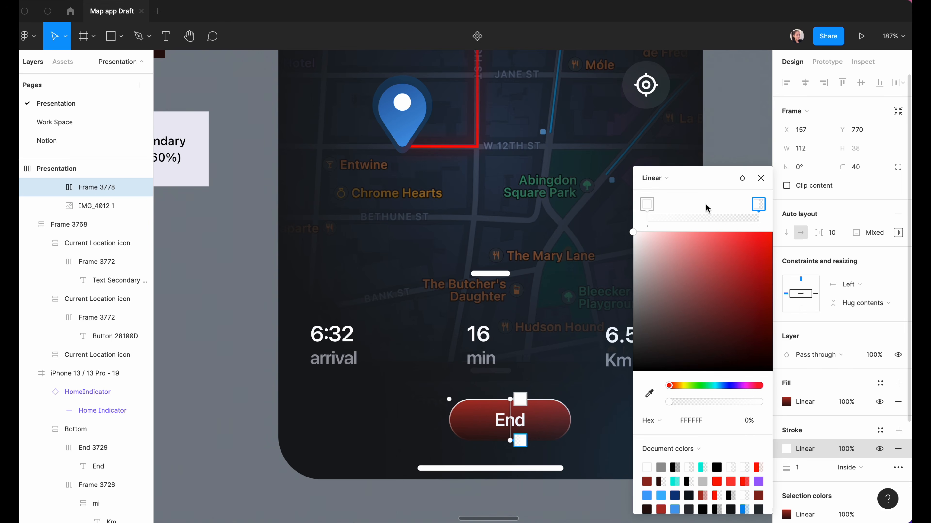
pyautogui.click(742, 178)
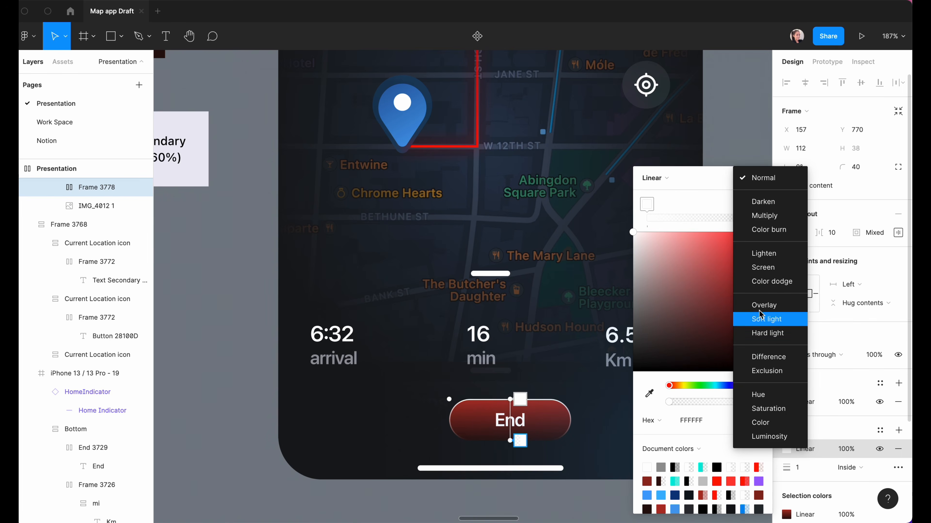
pyautogui.click(764, 305)
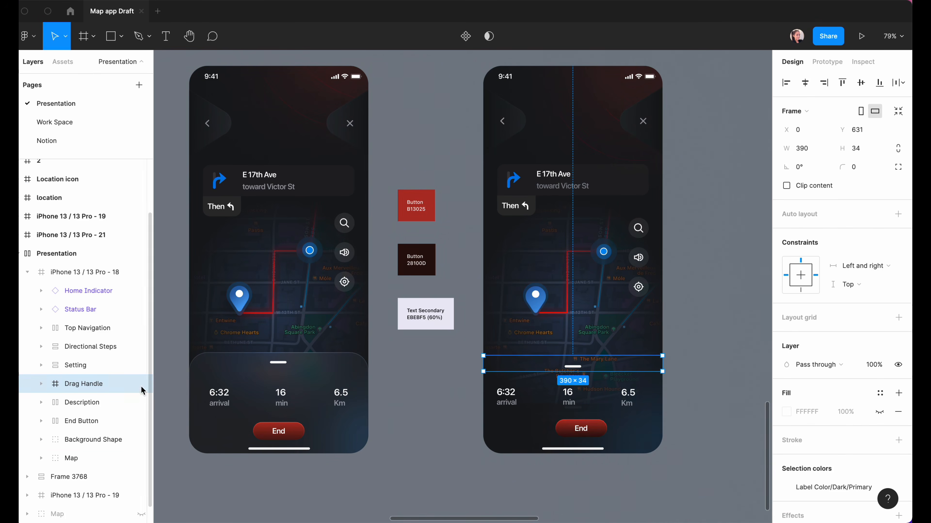
# Step: Combine Drag Handle, Description and End Button into one vertical auto layout frame with centered alignment
pyautogui.keyDown('shift'); pyautogui.click(77, 420); pyautogui.keyUp('shift')
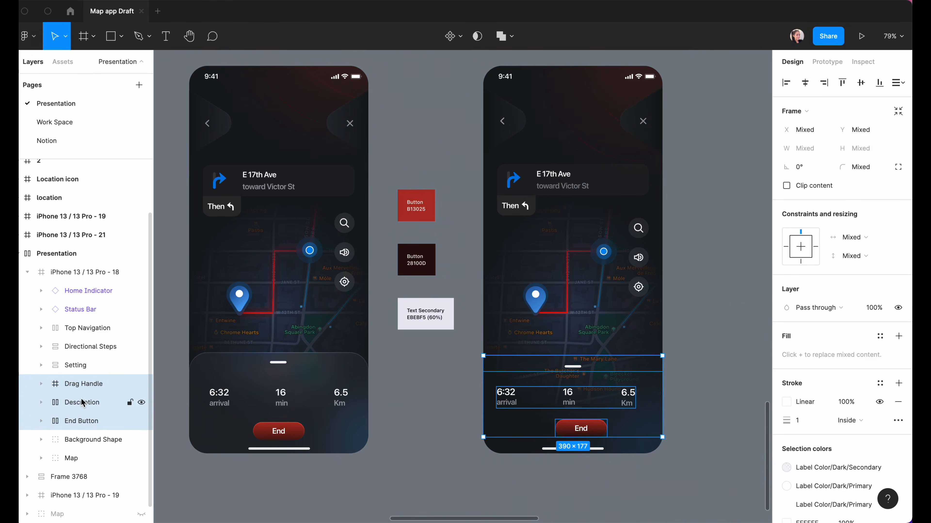
pyautogui.hotkey('shift', 'a')
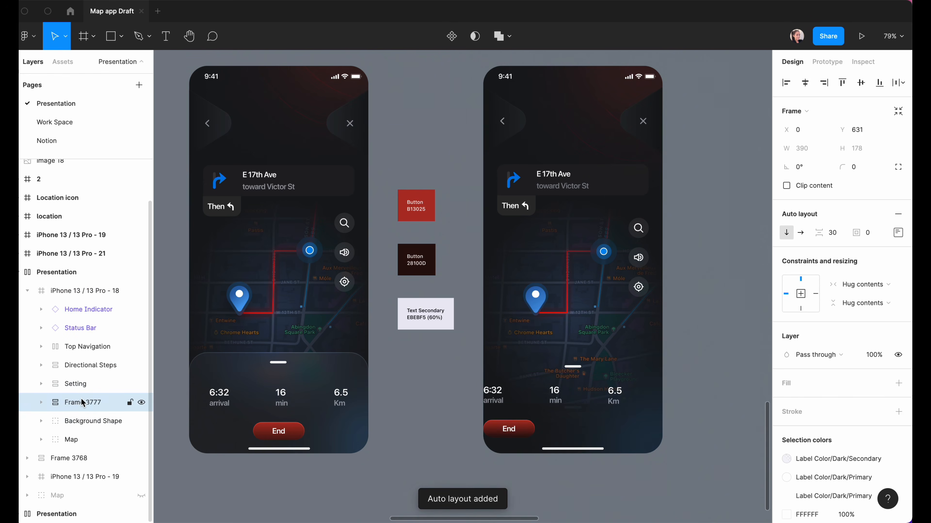
pyautogui.click(898, 233)
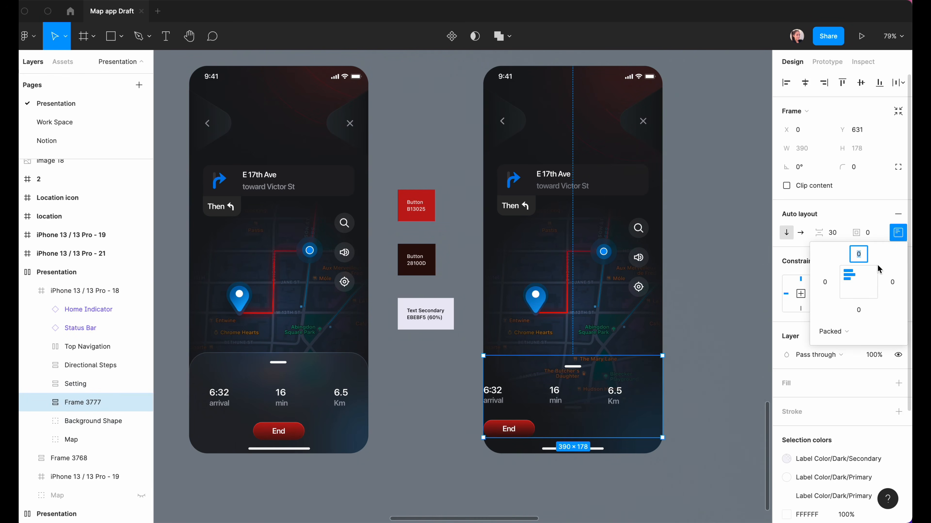
pyautogui.click(851, 287)
# Step: Set the new frame's left, right and bottom padding to 30 and align it to the screen's horizontal center and bottom edge
pyautogui.click(896, 234)
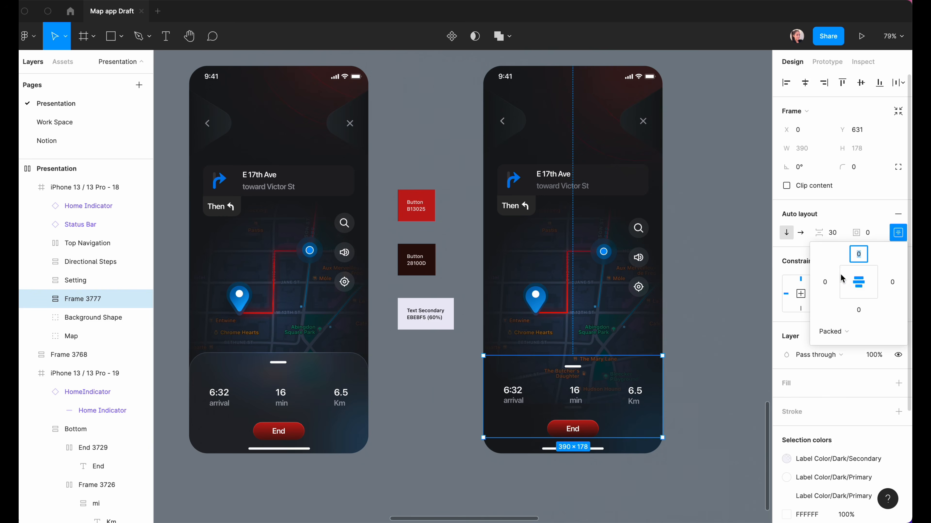
pyautogui.click(826, 282)
pyautogui.write('30')
pyautogui.press('Return')
pyautogui.click(893, 282)
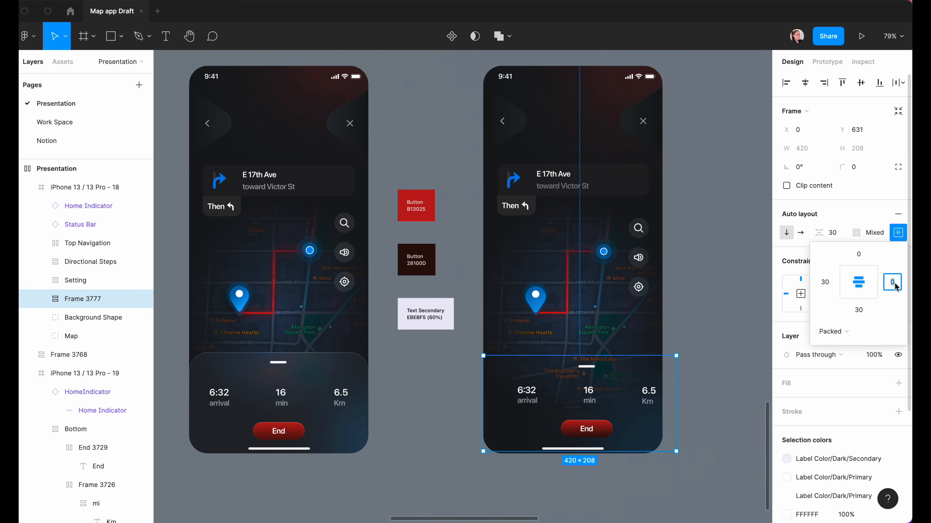
pyautogui.press('Escape')
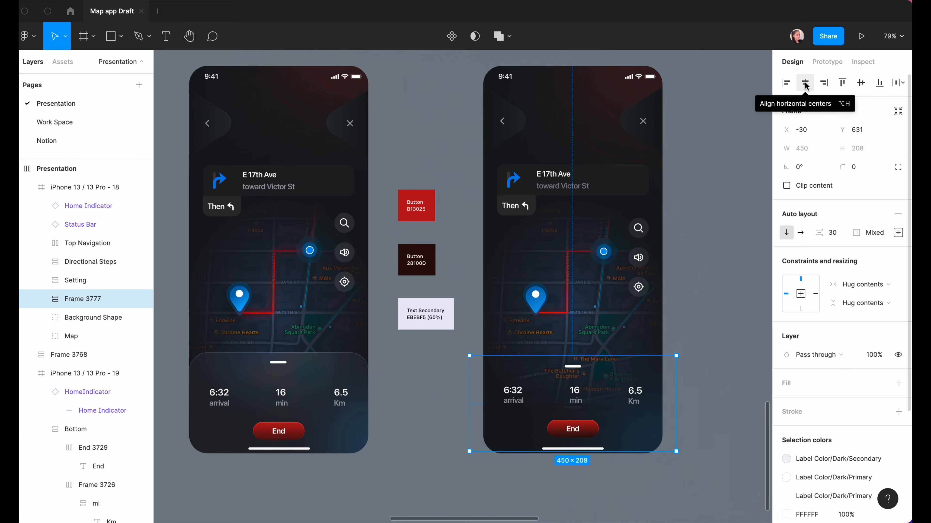
pyautogui.click(878, 83)
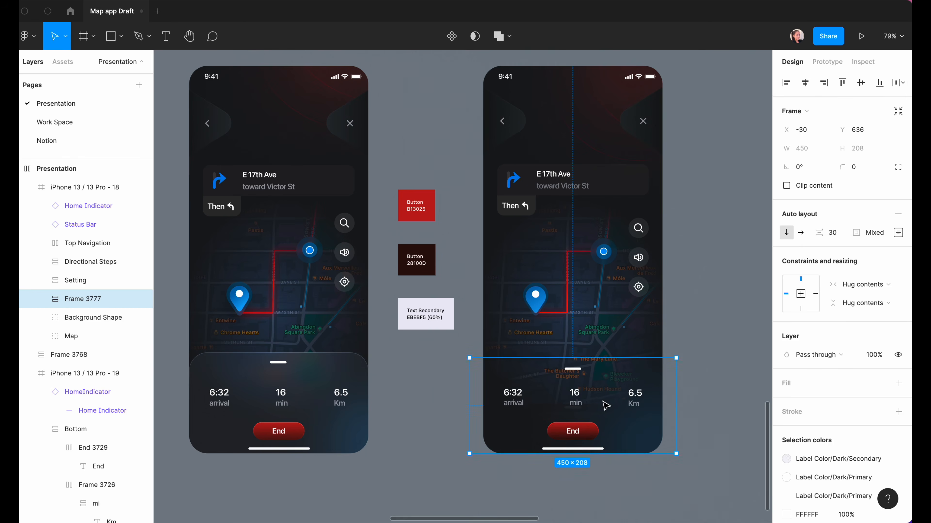
# Step: Resize the bottom panel frame to 390 by 220 and set its auto layout spacing mode to Space between
pyautogui.moveTo(469, 398); pyautogui.dragTo(494, 397)
pyautogui.moveTo(676, 384); pyautogui.dragTo(662, 384)
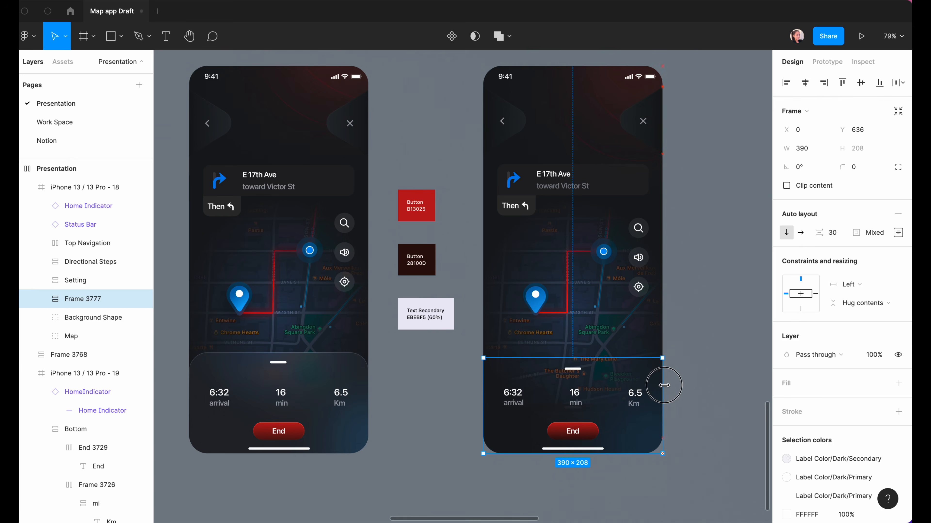
pyautogui.click(898, 232)
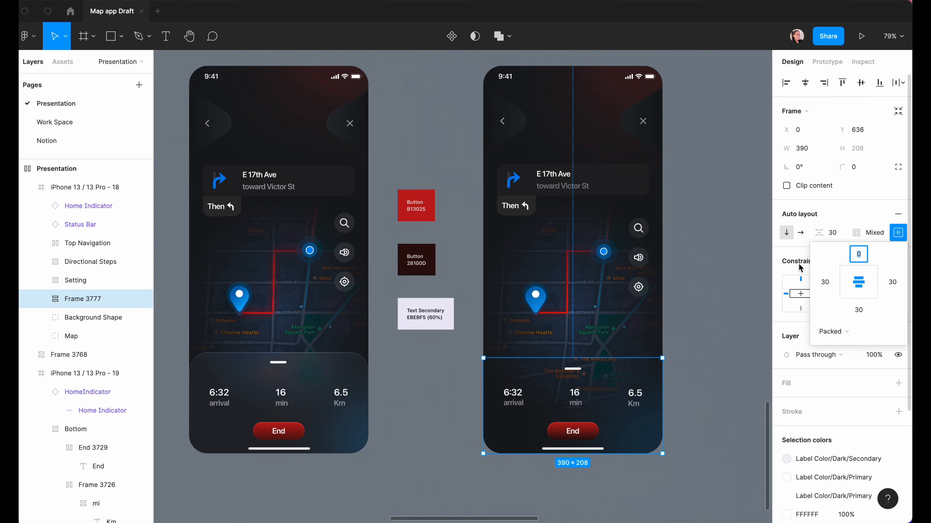
pyautogui.click(867, 335)
pyautogui.click(853, 347)
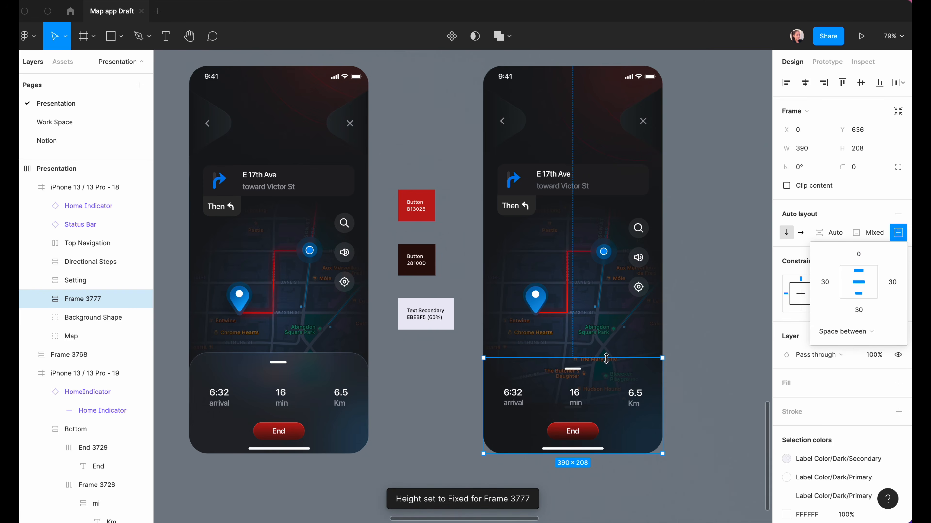
pyautogui.moveTo(606, 359); pyautogui.dragTo(606, 353)
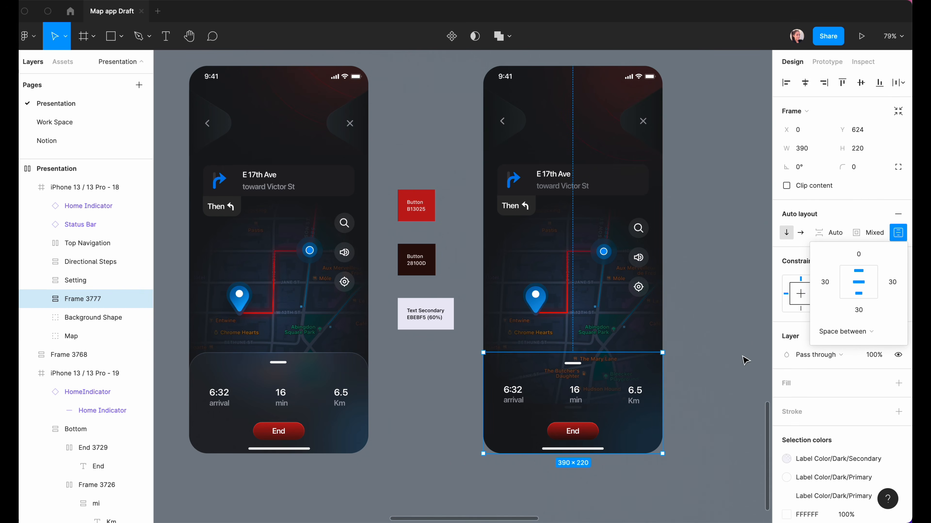
# Step: Give the bottom panel frame a solid FFFFFF fill at 45% opacity and change the fill's blend mode
pyautogui.click(899, 383)
pyautogui.click(786, 402)
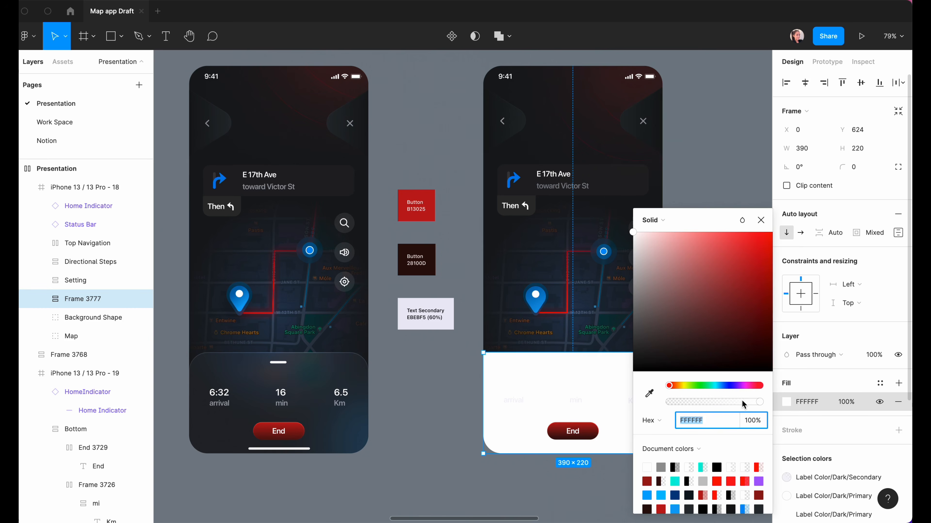
pyautogui.click(754, 420)
pyautogui.write('45')
pyautogui.press('Return')
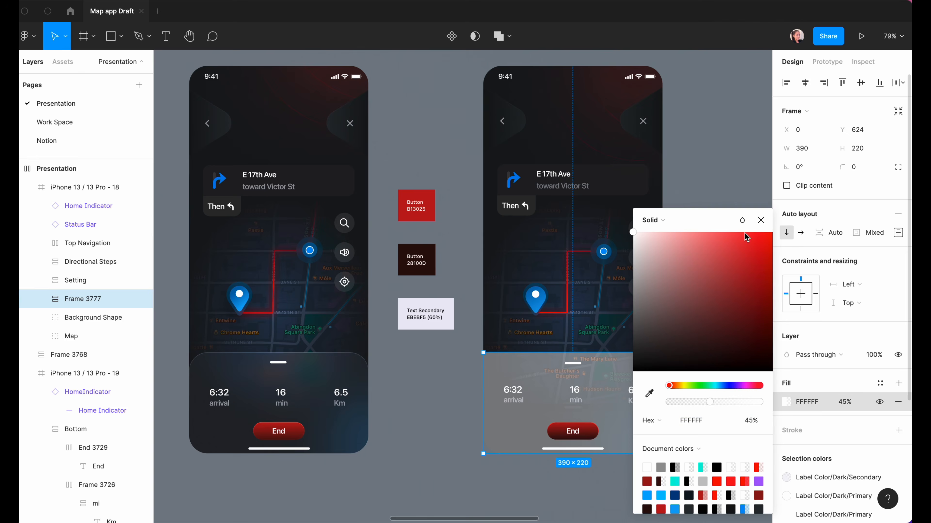
pyautogui.click(742, 221)
pyautogui.click(739, 224)
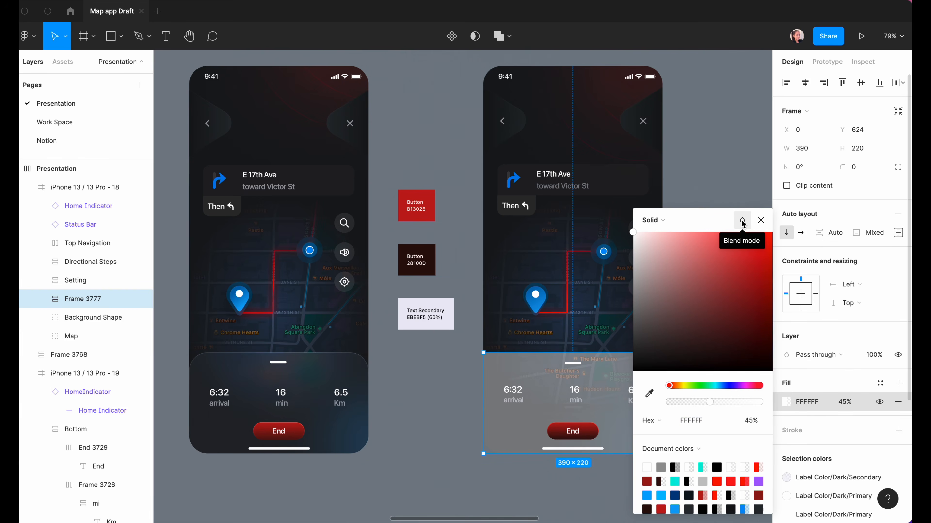
pyautogui.click(741, 224)
pyautogui.click(764, 354)
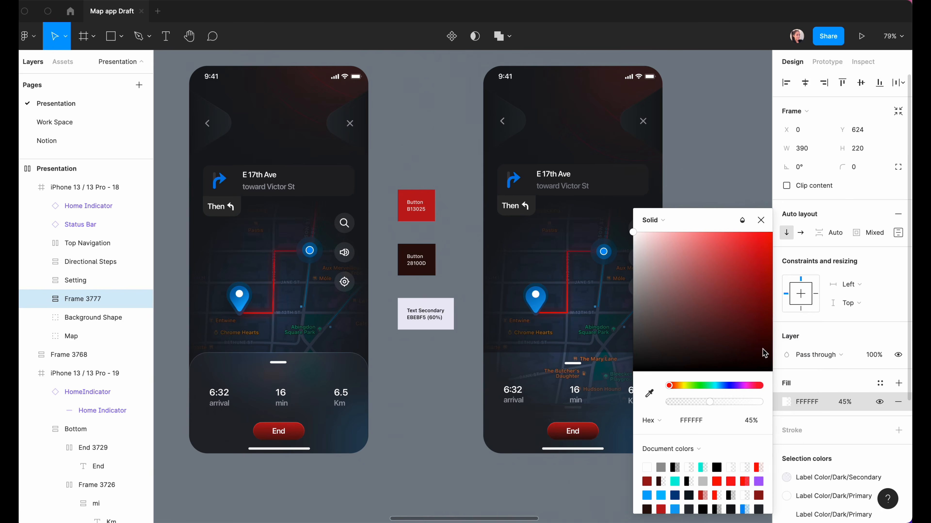
# Step: Set the bottom panel frame's corner radius to 40
pyautogui.click(863, 188)
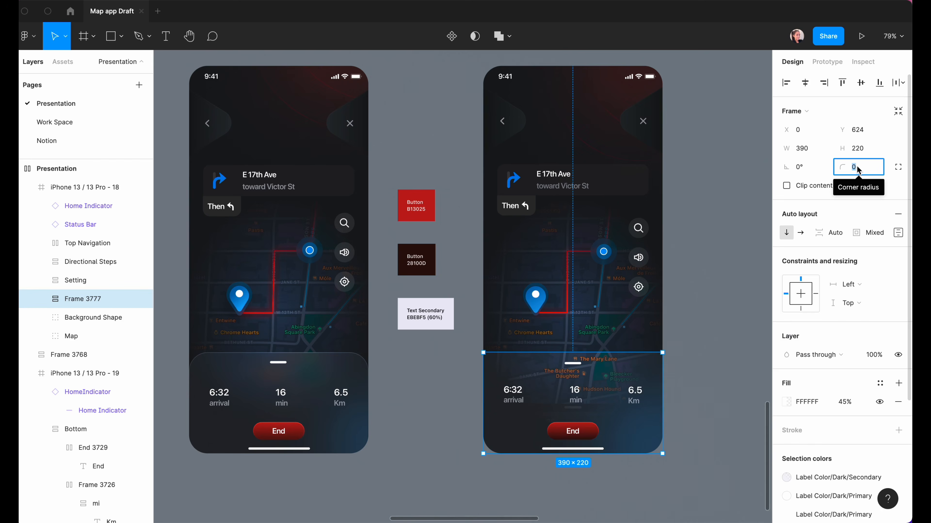
pyautogui.write('40')
pyautogui.press('Return')
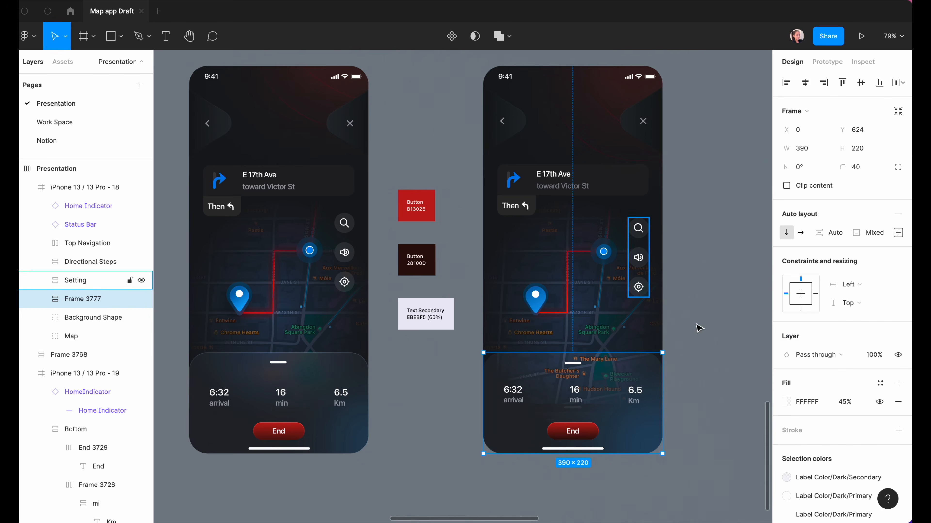
# Step: Add a 1 px inside linear gradient stroke to the panel, fading from opaque FFFFFF to 0% FFFFFF, with Overlay blend mode
pyautogui.click(899, 430)
pyautogui.click(647, 220)
pyautogui.click(657, 234)
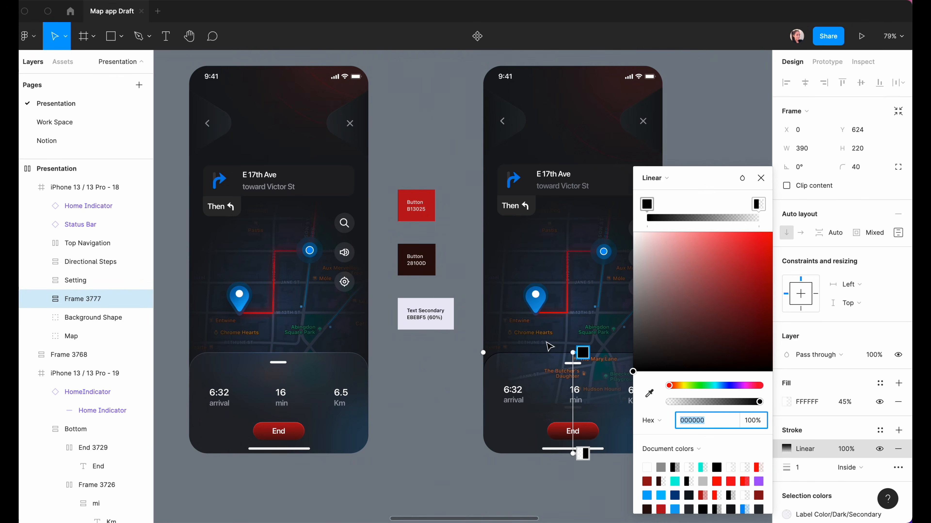
pyautogui.write('FFFFFF')
pyautogui.press('Return')
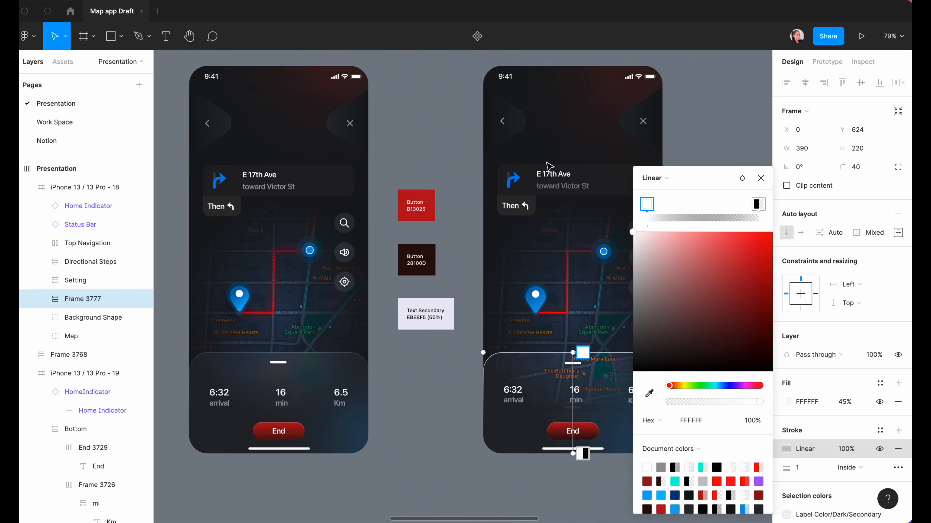
pyautogui.click(742, 178)
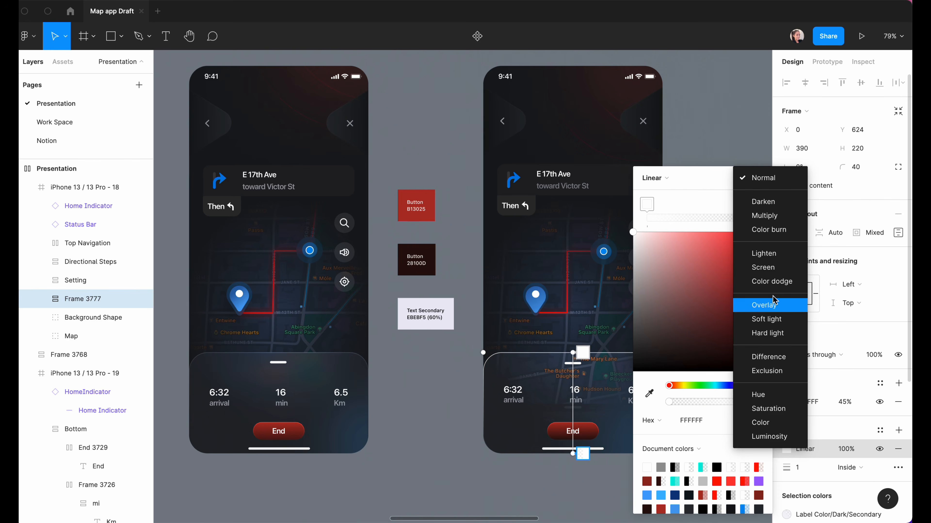
pyautogui.click(774, 309)
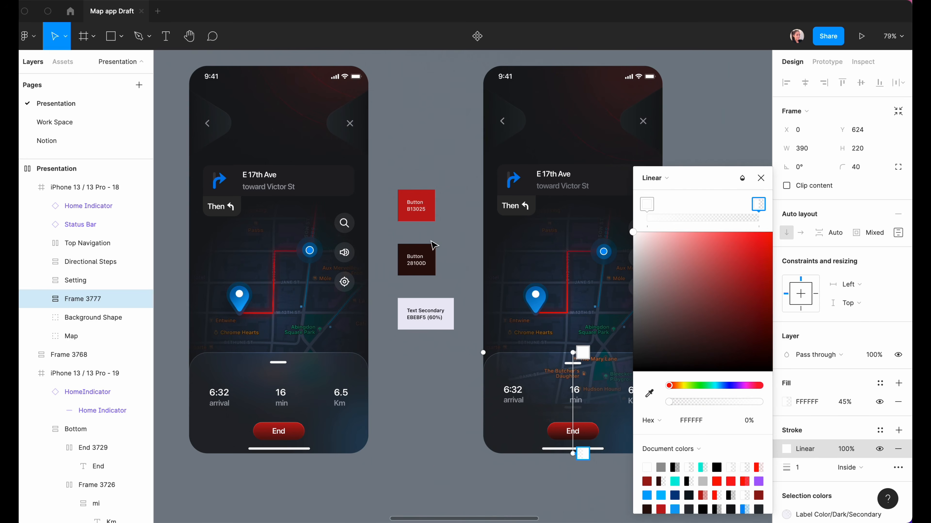
pyautogui.hscroll(2, 433, 245)
pyautogui.click(761, 179)
# Step: Add a Background blur effect to the bottom panel frame and open its blur value for editing
pyautogui.scroll(-5, 815, 417)
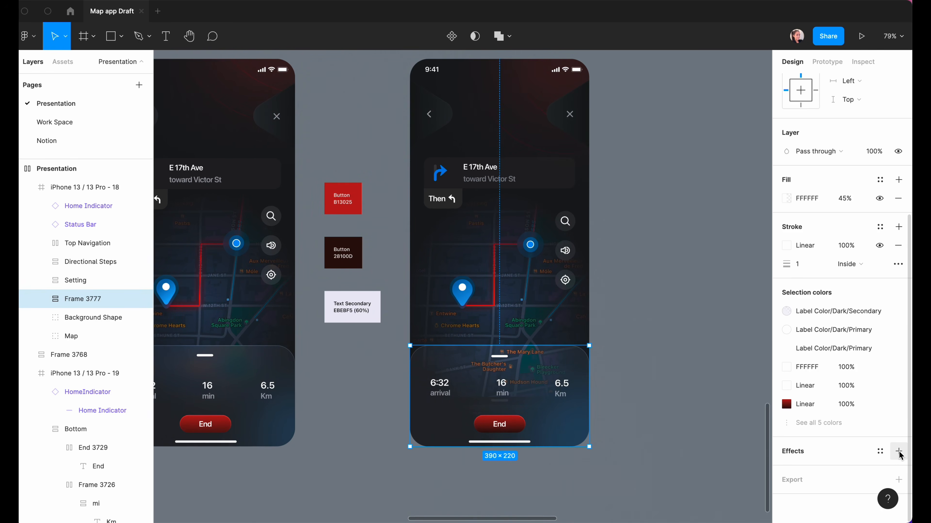
pyautogui.click(899, 452)
pyautogui.click(832, 470)
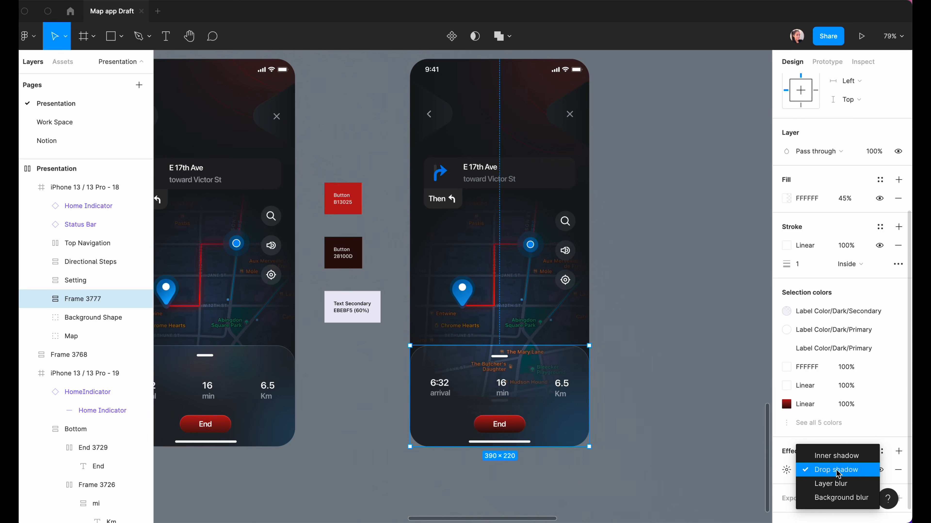
pyautogui.click(833, 499)
pyautogui.click(787, 470)
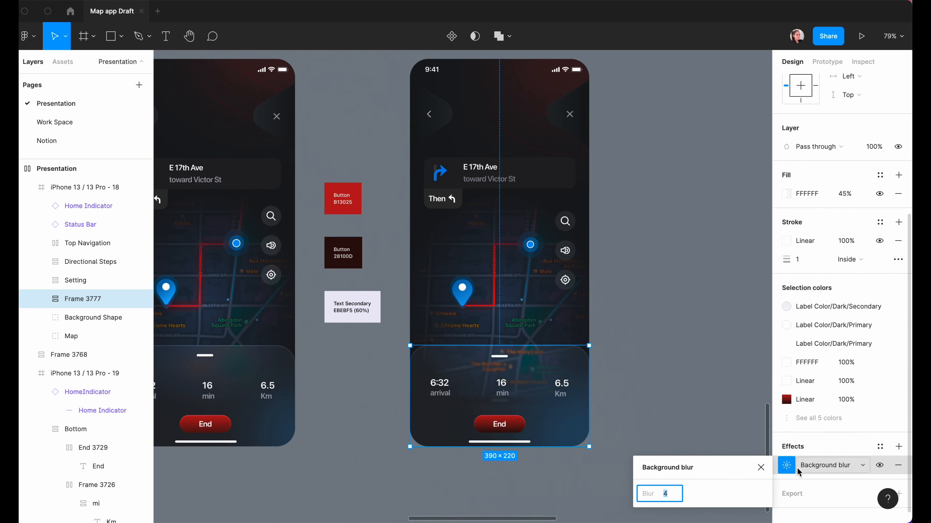
pyautogui.click(666, 498)
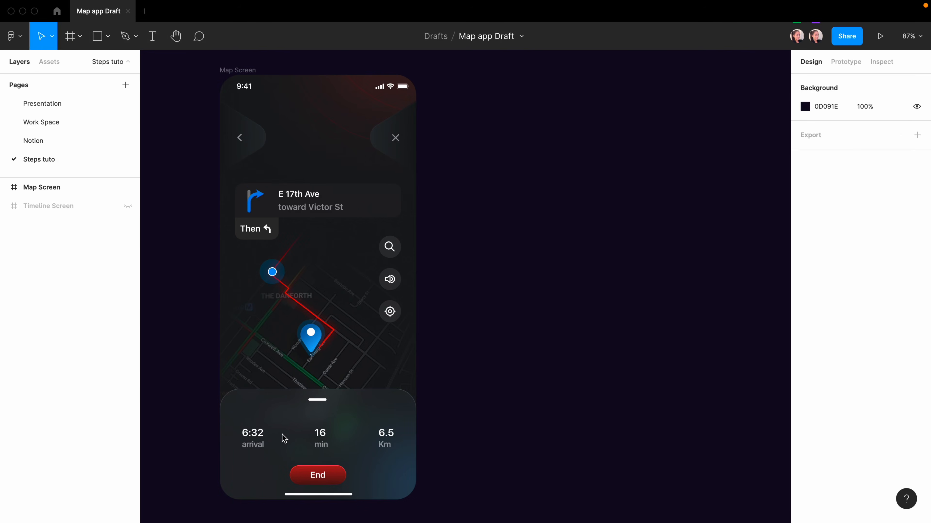
# Step: Show the hidden Timeline Screen and duplicate the Map Screen frame
pyautogui.click(128, 206)
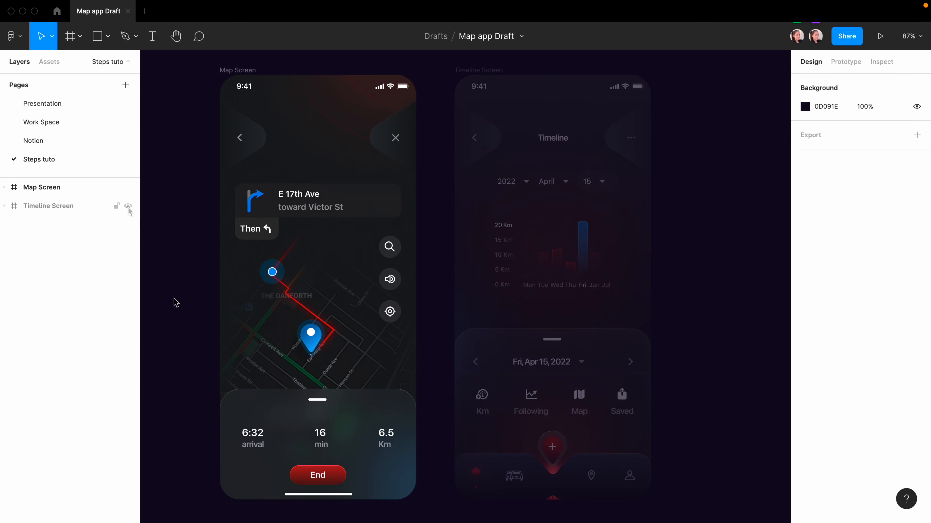
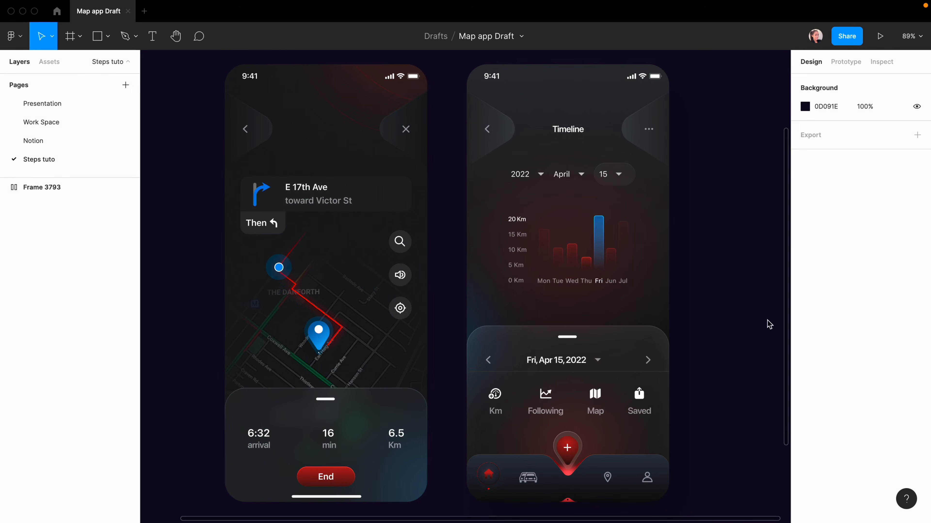
pyautogui.click(309, 162)
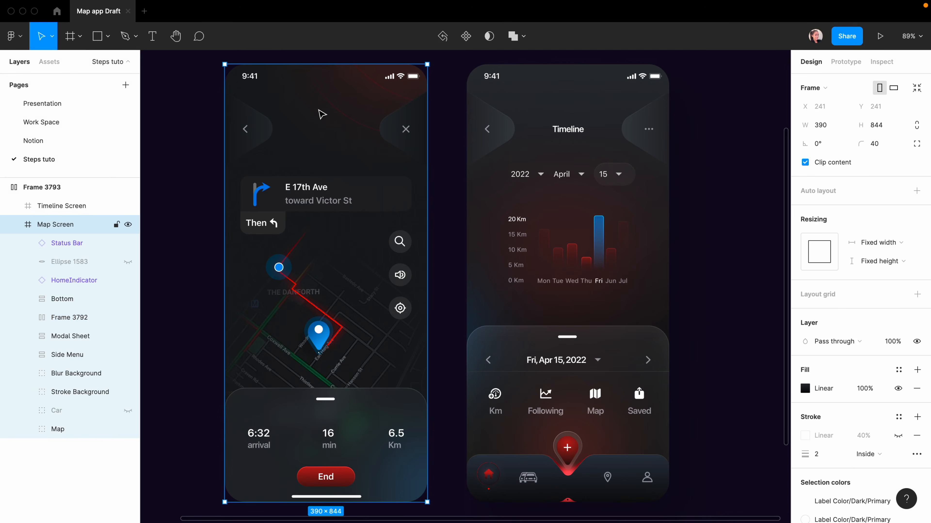
pyautogui.press('super+d')
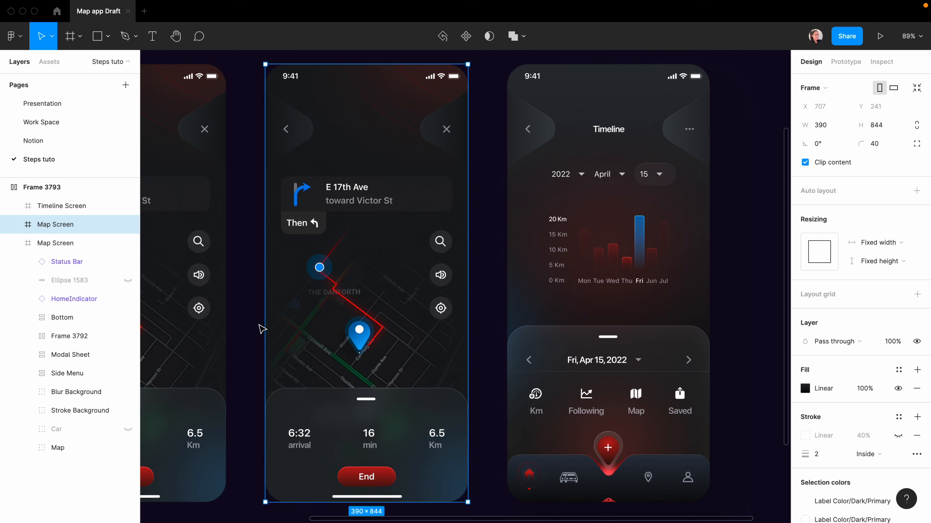
# Step: Delete the Modal Sheet, Side Menu and Map layers from the duplicated Map Screen and hide its Bottom panel
pyautogui.click(392, 198)
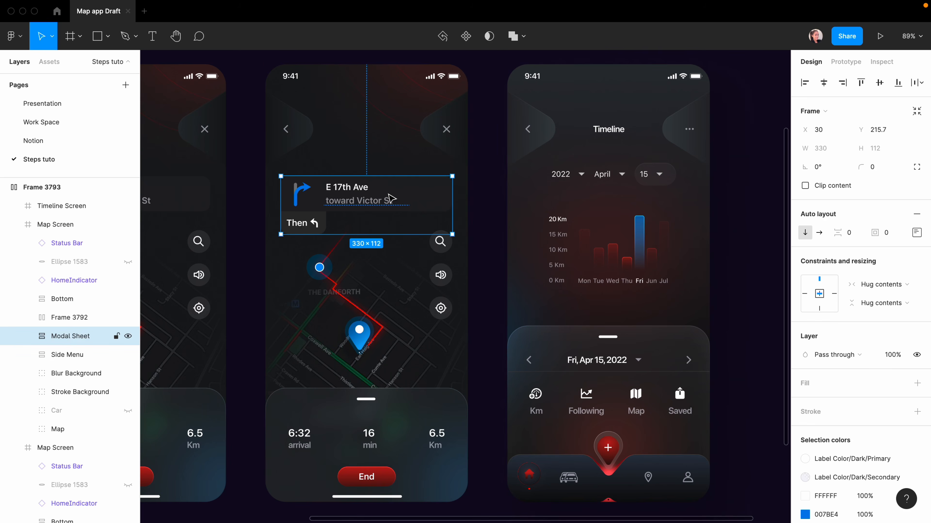
pyautogui.press('Escape')
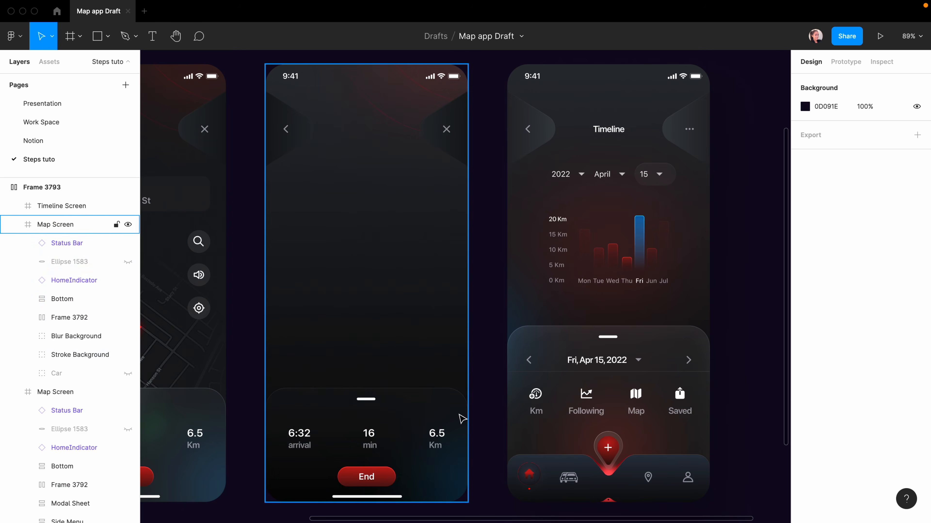
pyautogui.click(332, 390)
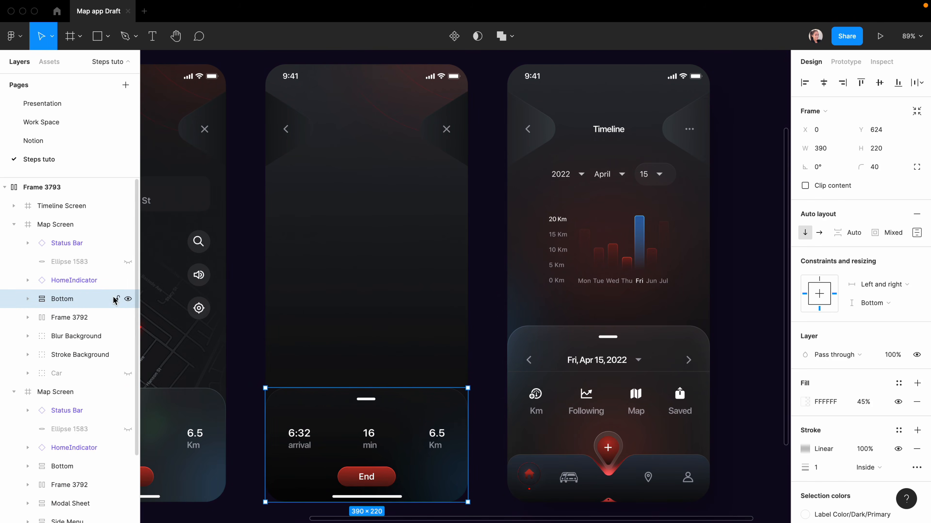
pyautogui.click(128, 299)
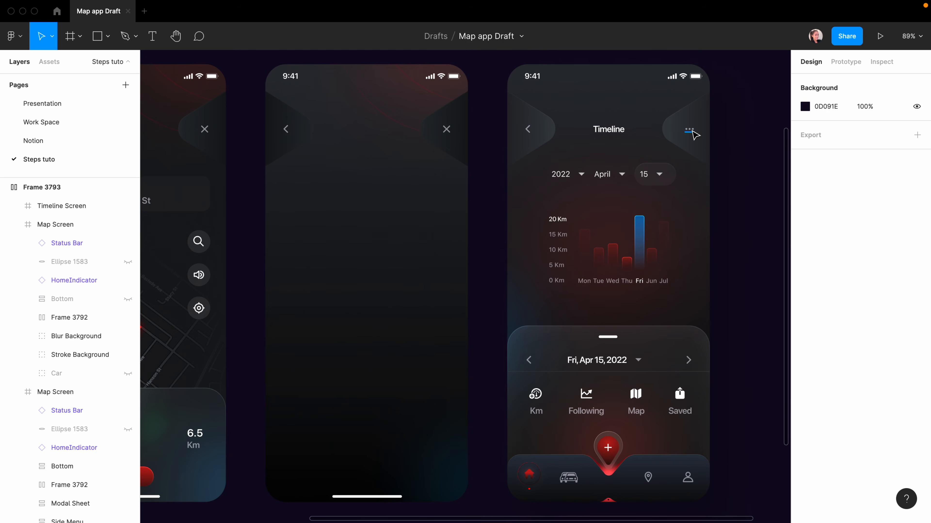
# Step: Replace the duplicated screen's close icon with the Timeline Screen's three-dot icon and add the title "Timeline" centered in its top navigation
pyautogui.click(689, 130)
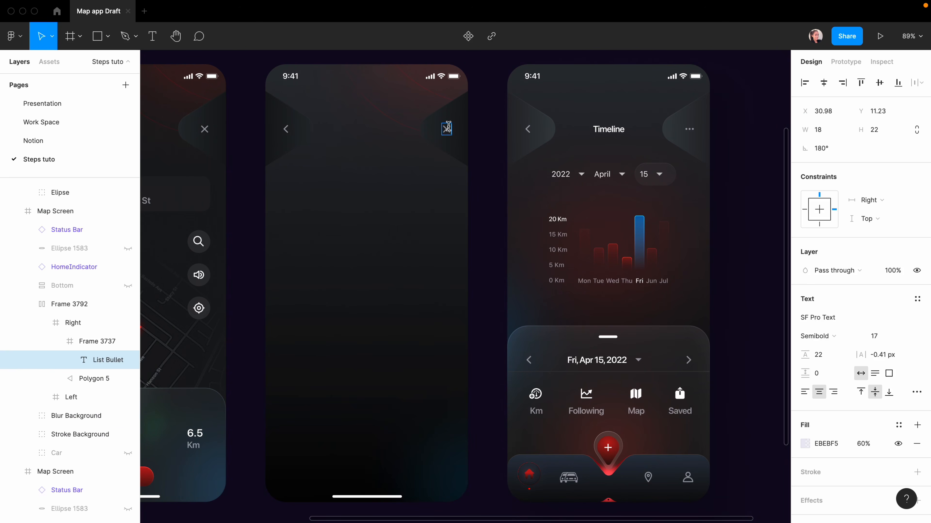
pyautogui.click(491, 177)
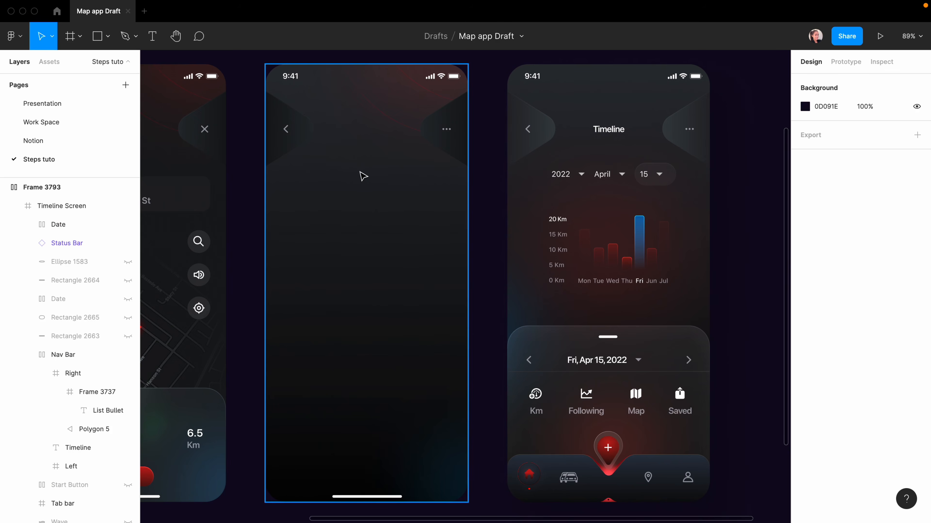
pyautogui.press('t')
pyautogui.click(353, 167)
pyautogui.write('Time')
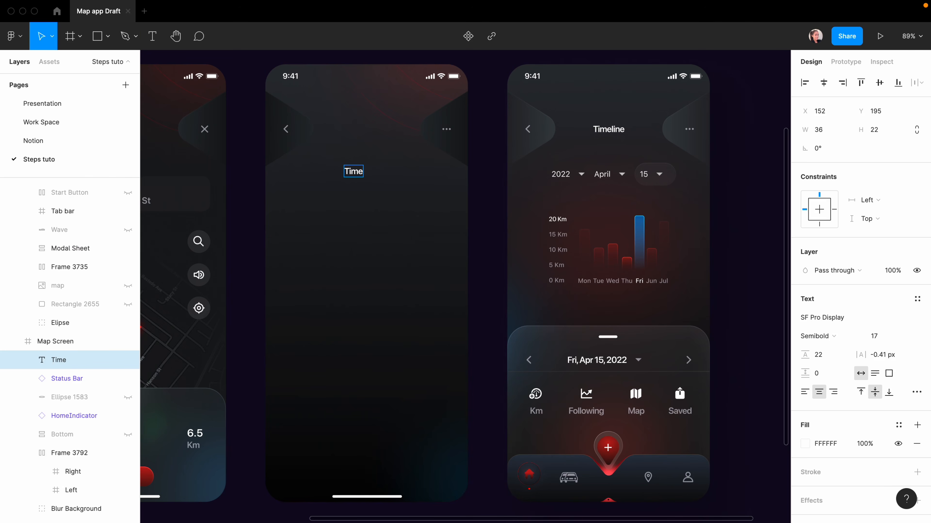
pyautogui.write('line')
pyautogui.press('Escape')
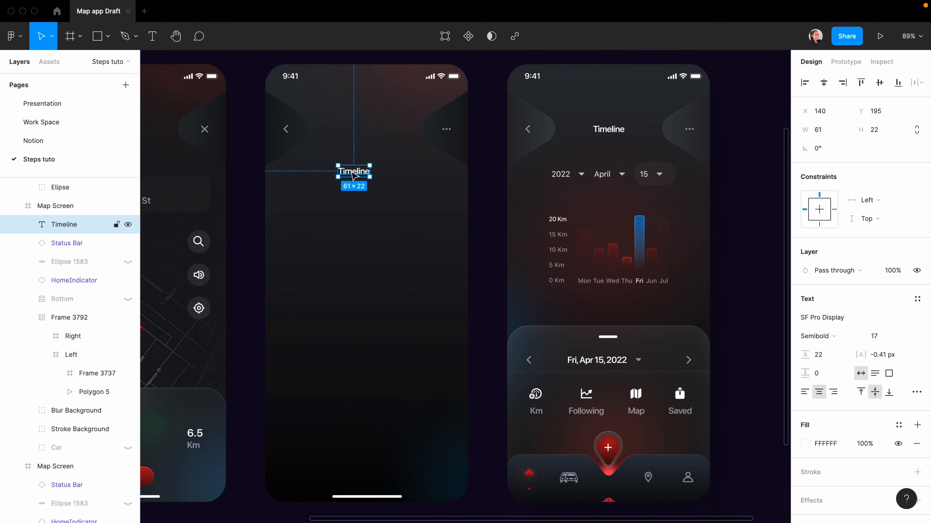
pyautogui.moveTo(354, 176); pyautogui.dragTo(379, 190)
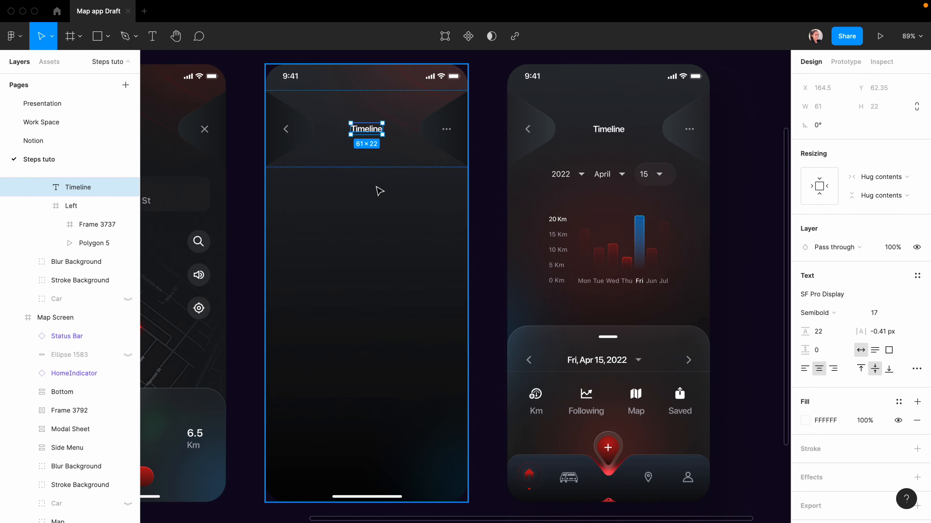
# Step: Draw a small downward-pointing triangle below the duplicated screen's title with the Pen tool and size it 12 × 6
pyautogui.click(379, 193)
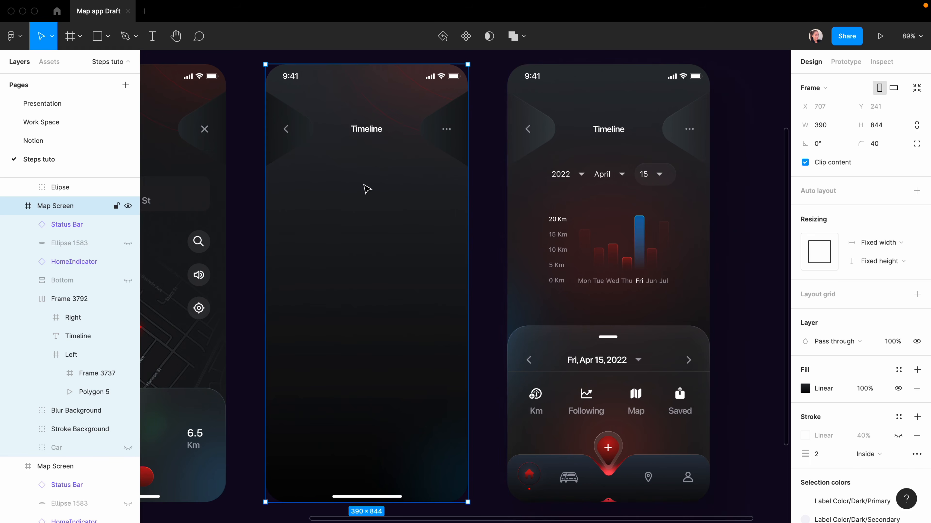
pyautogui.click(355, 195)
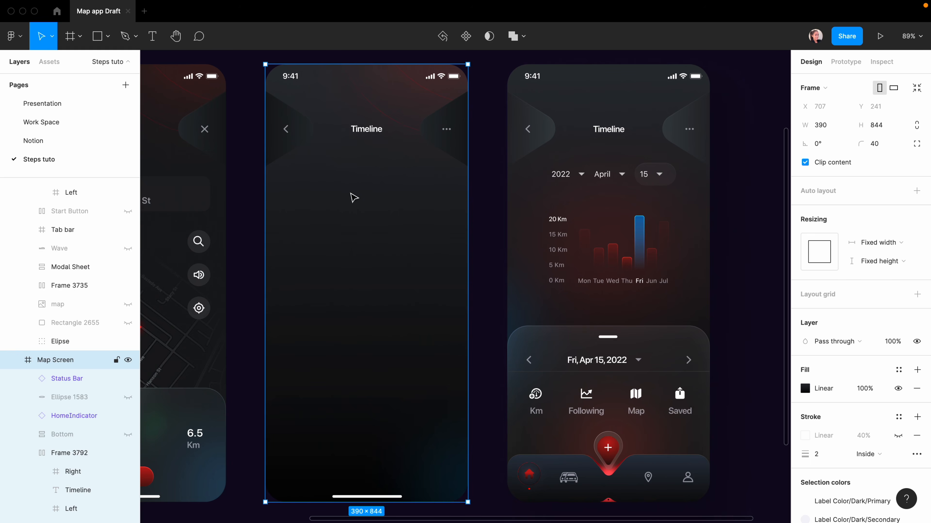
pyautogui.press('p')
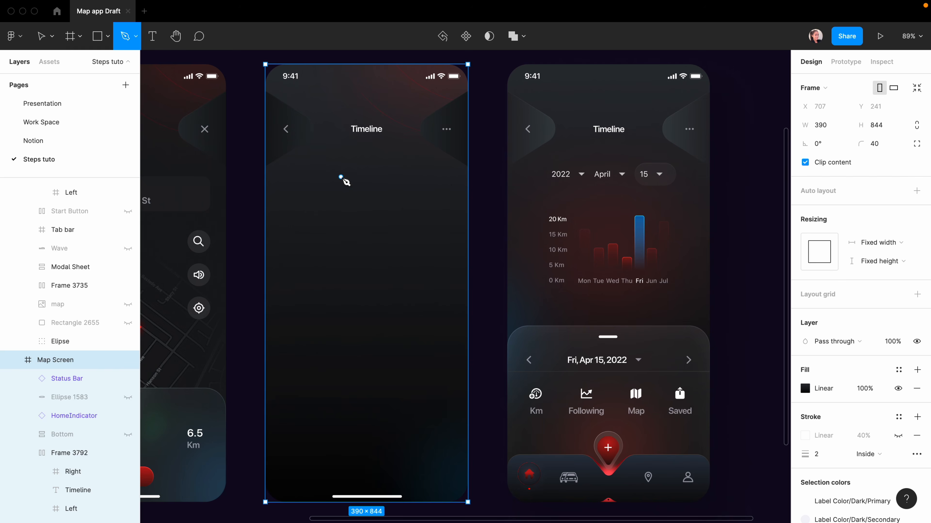
pyautogui.click(340, 176)
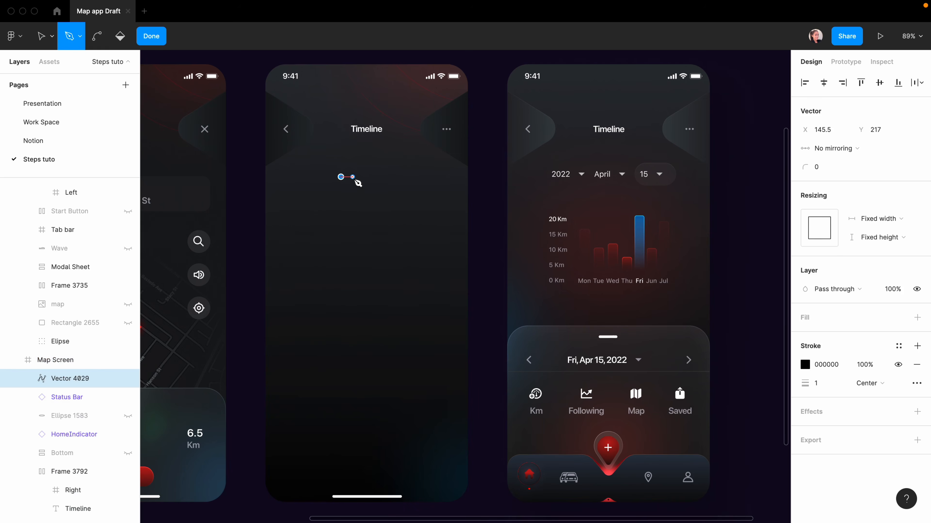
pyautogui.press('Escape')
pyautogui.click(820, 130)
pyautogui.click(872, 129)
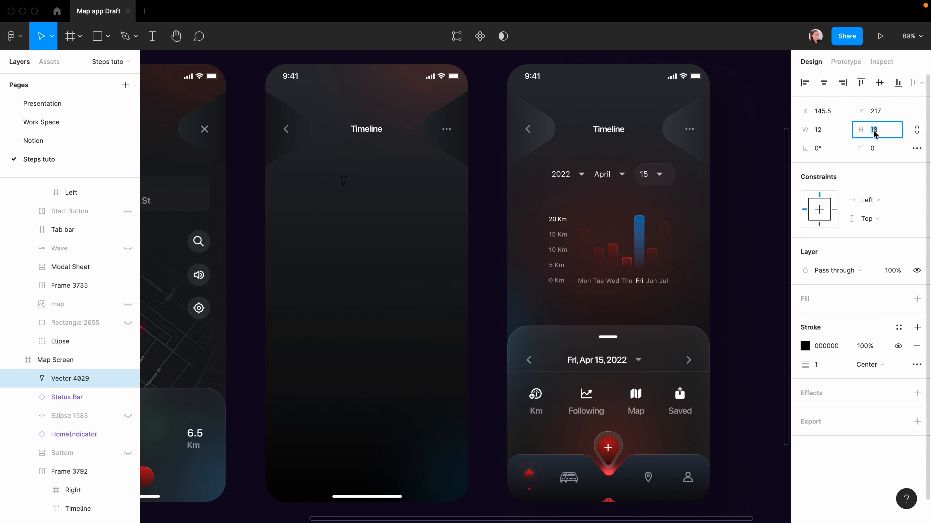
pyautogui.click(273, 261)
# Step: Give the triangle a C4C4C4 fill and remove its stroke, then inspect its shape up close
pyautogui.click(345, 181)
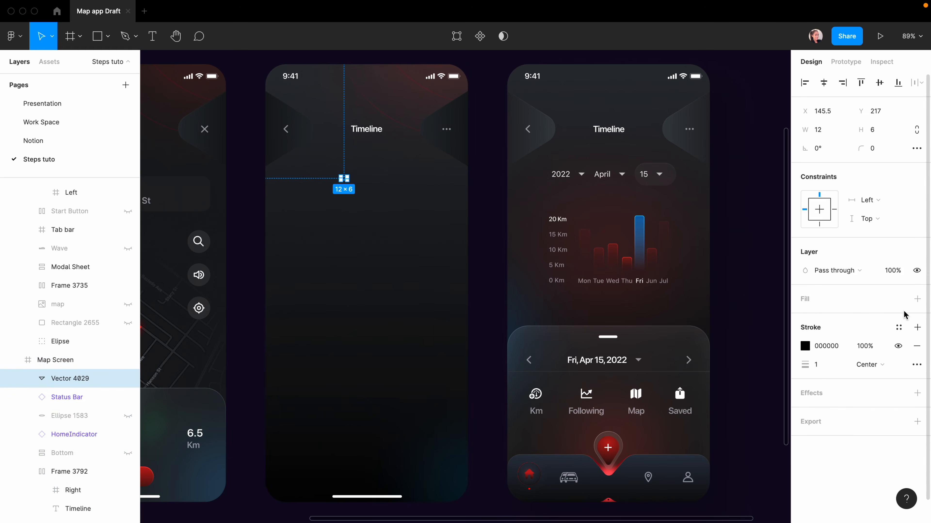
pyautogui.click(917, 299)
pyautogui.click(916, 366)
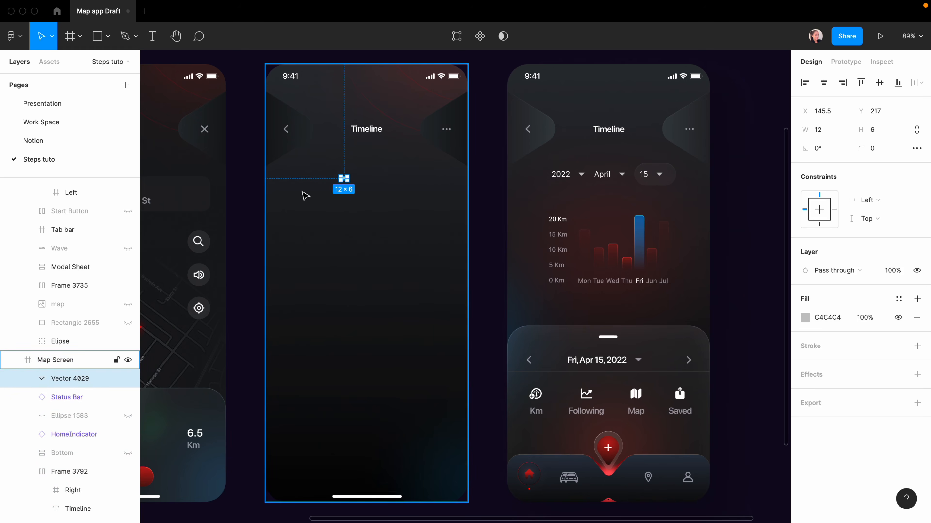
pyautogui.click(289, 196)
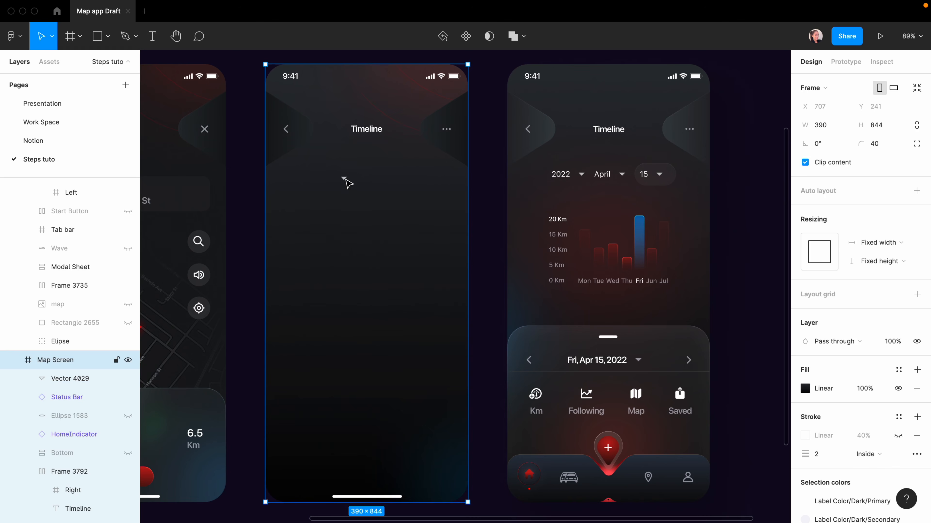
pyautogui.scroll(10, 345, 180)
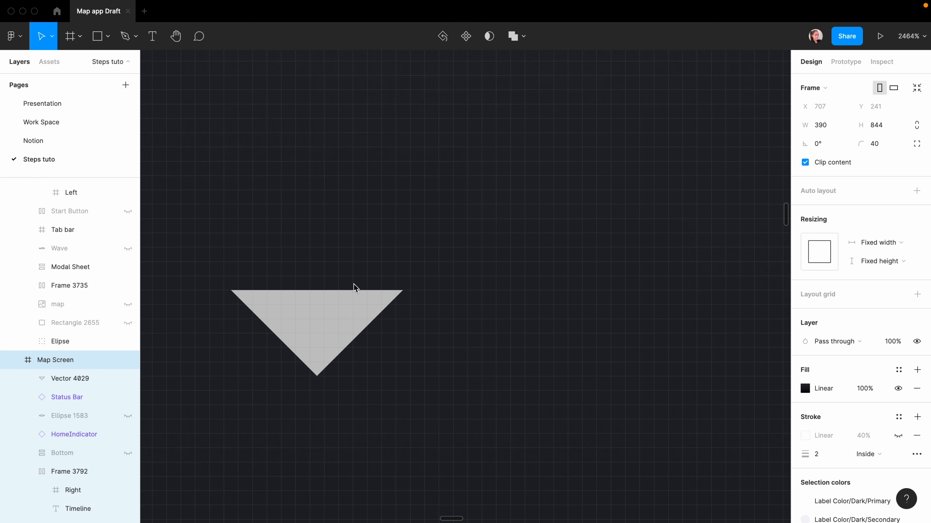
pyautogui.click(331, 337)
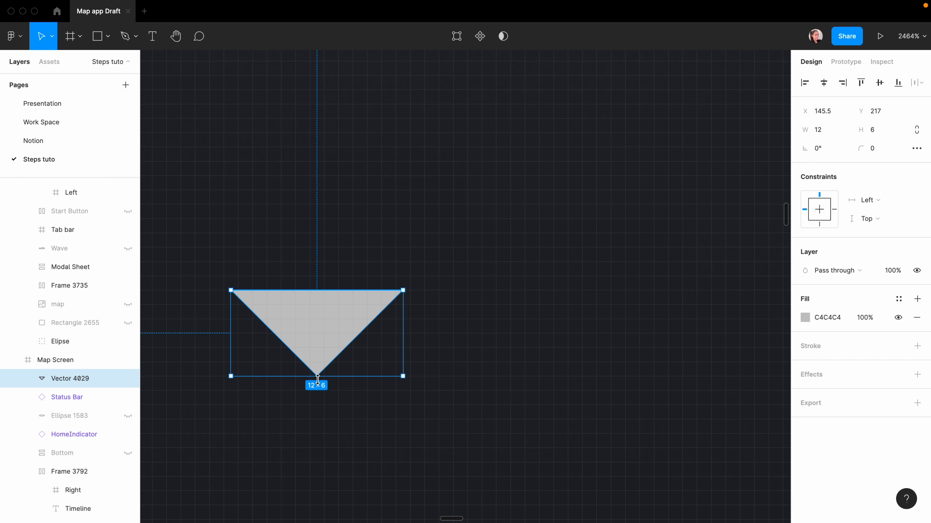
pyautogui.click(354, 362)
pyautogui.scroll(-10, 353, 363)
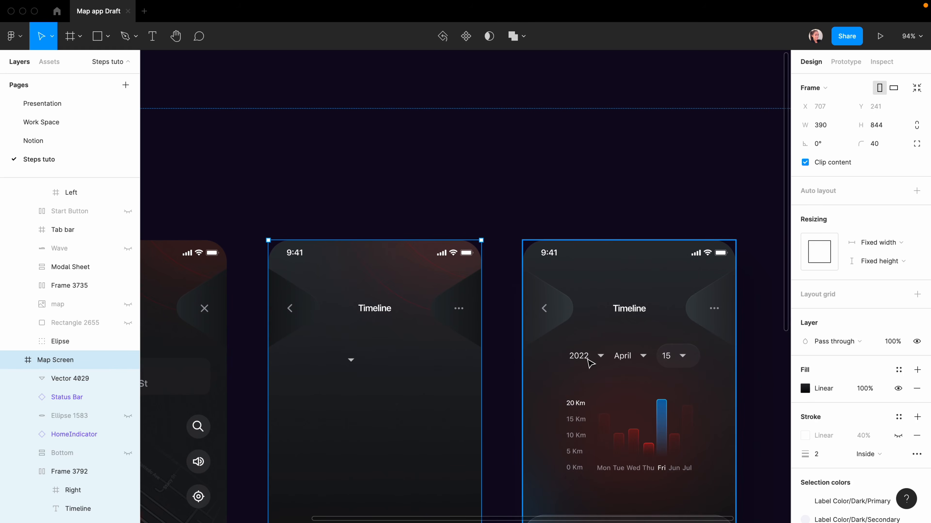
# Step: Add the text "2022" on the duplicated screen to the left of the triangle
pyautogui.scroll(3, 578, 357)
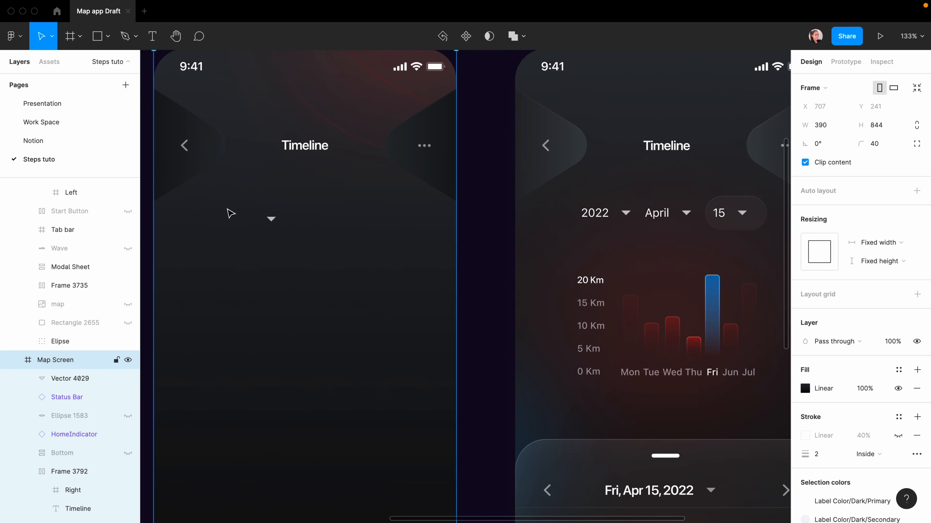
pyautogui.press('t')
pyautogui.click(208, 208)
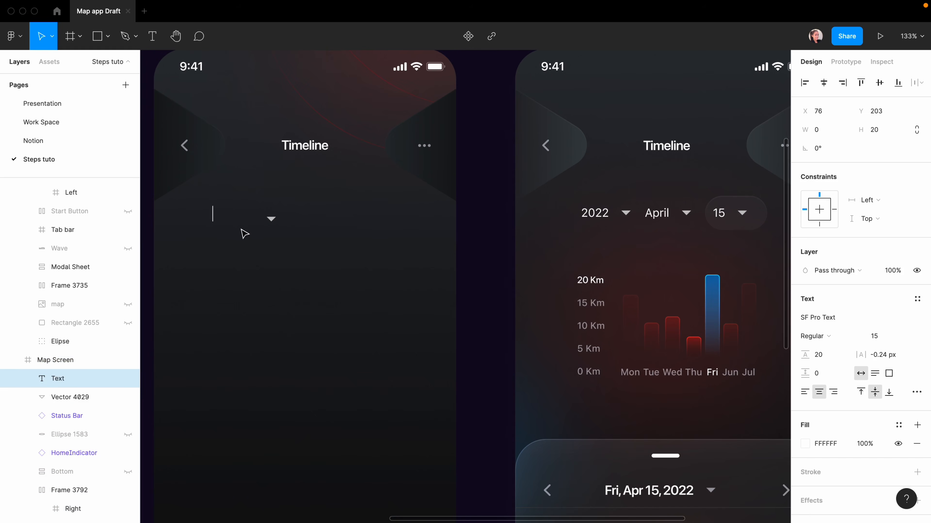
pyautogui.write('@')
pyautogui.press('BackSpace')
pyautogui.write('2022')
pyautogui.press('Escape')
pyautogui.click(249, 291)
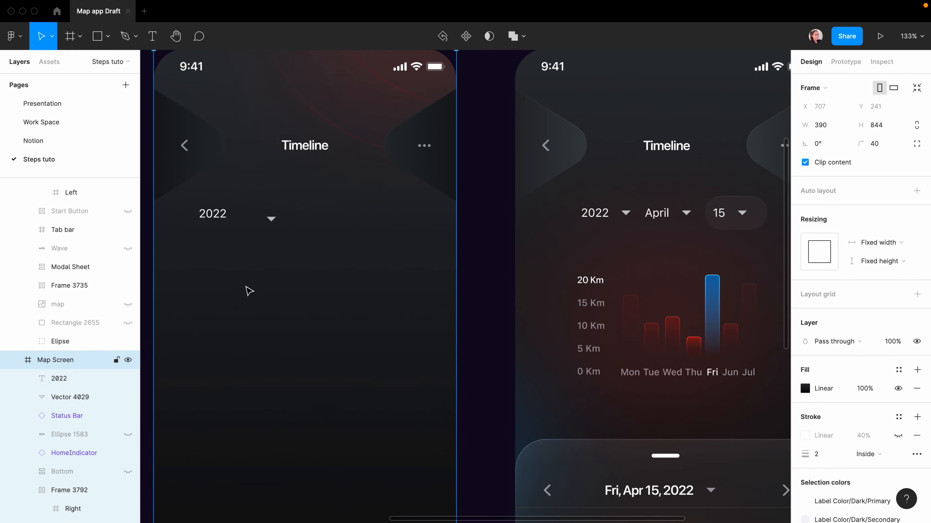
# Step: Set the "2022" text to SF Pro Display at size 17 and move it closer to the triangle
pyautogui.click(212, 214)
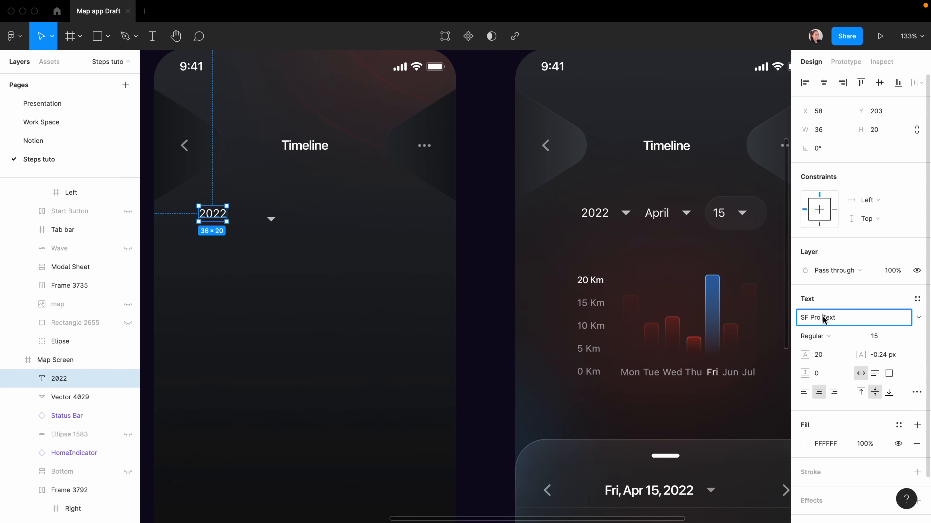
pyautogui.moveTo(822, 319); pyautogui.dragTo(864, 322)
pyautogui.write('Display')
pyautogui.press('Return')
pyautogui.click(877, 337)
pyautogui.write('1')
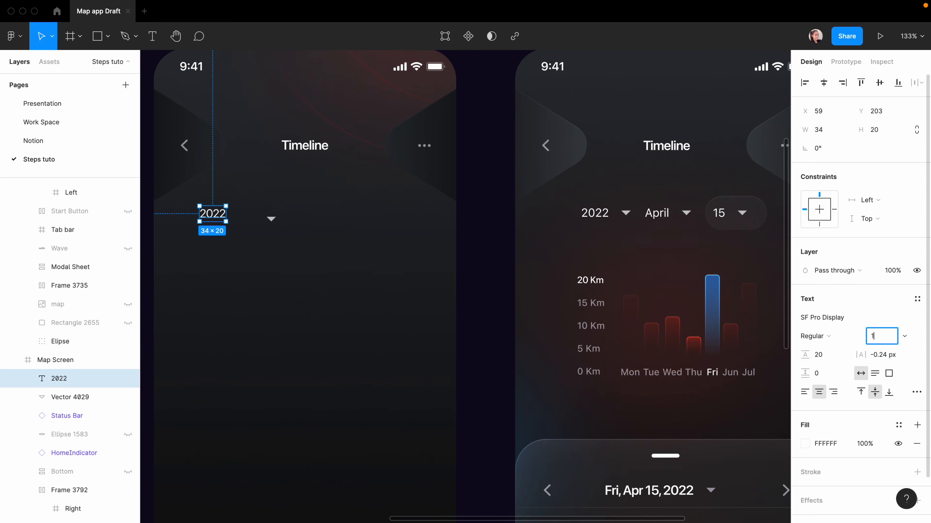
pyautogui.write('7')
pyautogui.click(224, 225)
pyautogui.click(216, 220)
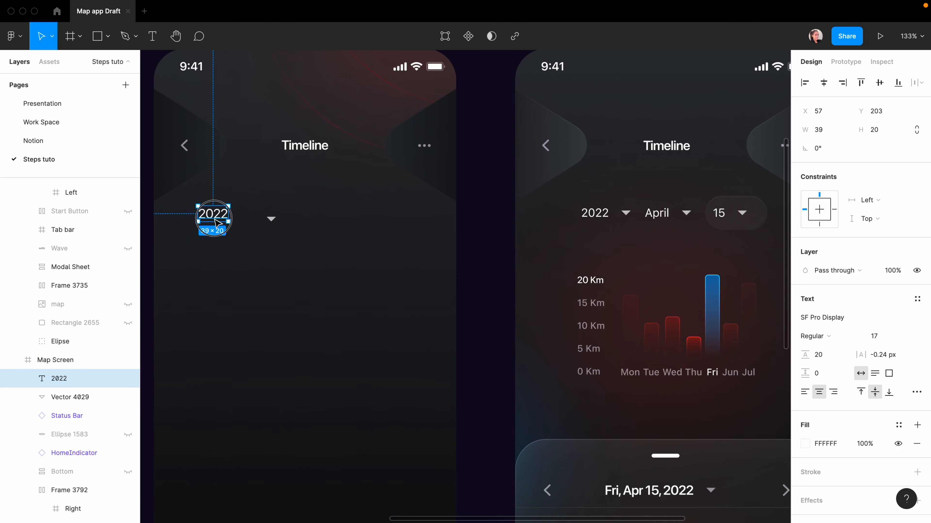
pyautogui.moveTo(216, 222); pyautogui.dragTo(240, 229)
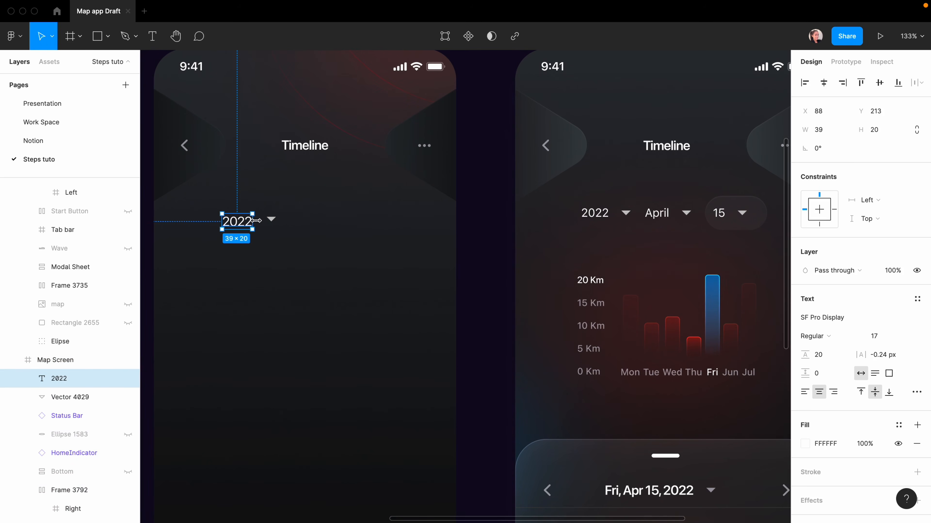
# Step: Draw a frame to the right of the triangle and set its size to 44 × 44
pyautogui.click(272, 220)
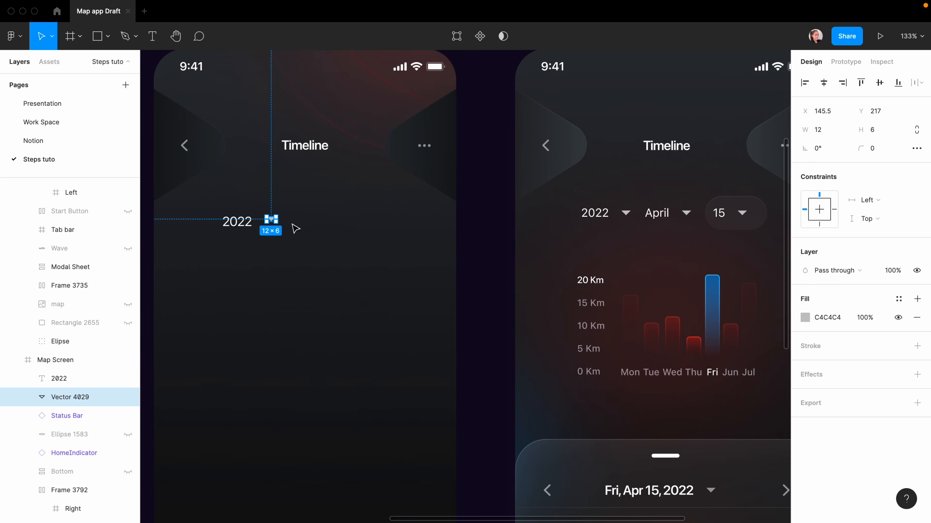
pyautogui.click(303, 228)
pyautogui.press('f')
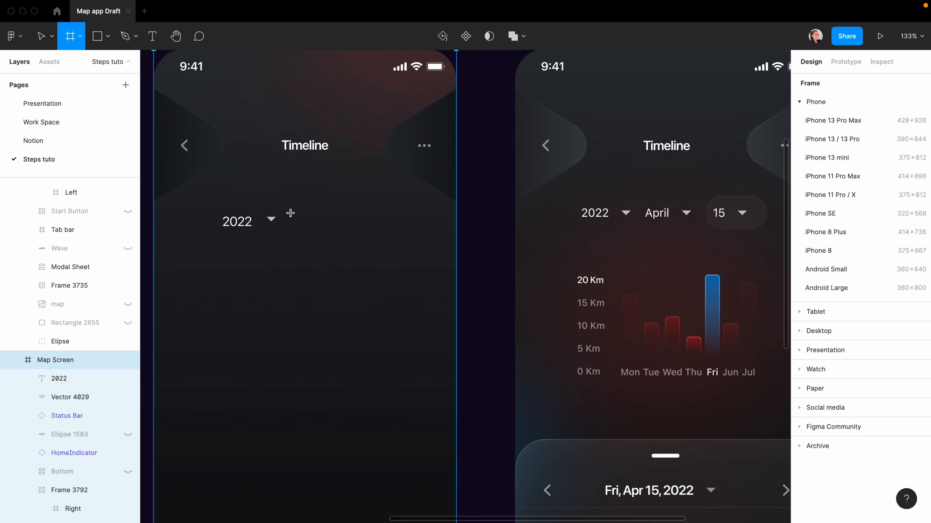
pyautogui.scroll(5, 289, 213)
pyautogui.moveTo(292, 205); pyautogui.dragTo(325, 237)
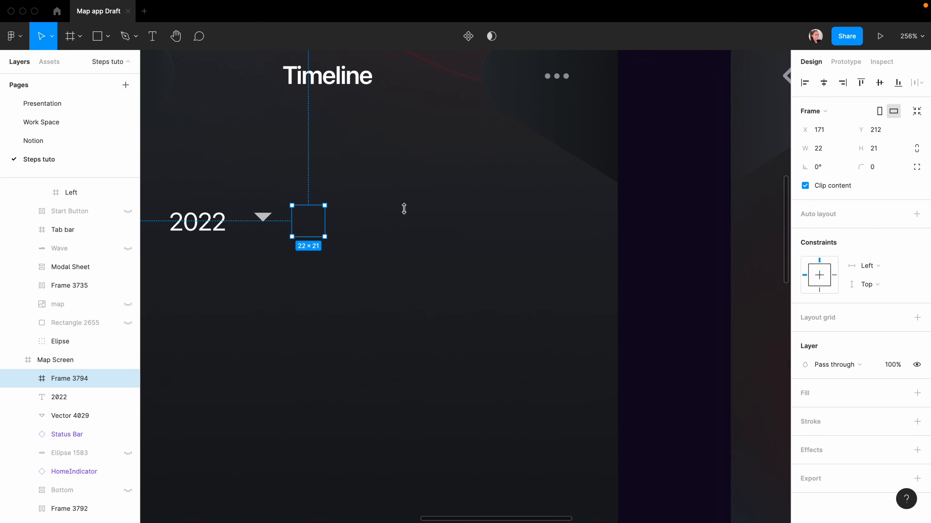
pyautogui.click(817, 148)
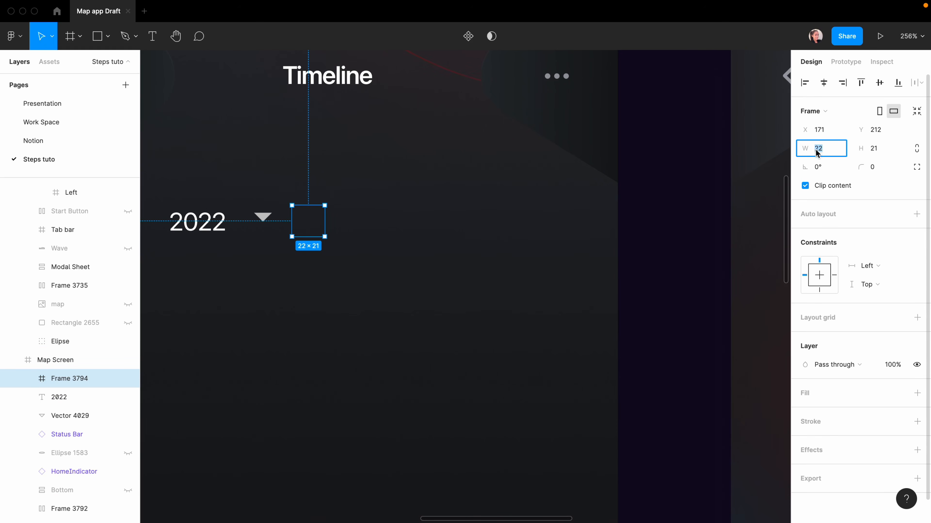
pyautogui.write('44')
pyautogui.click(876, 148)
pyautogui.write('44')
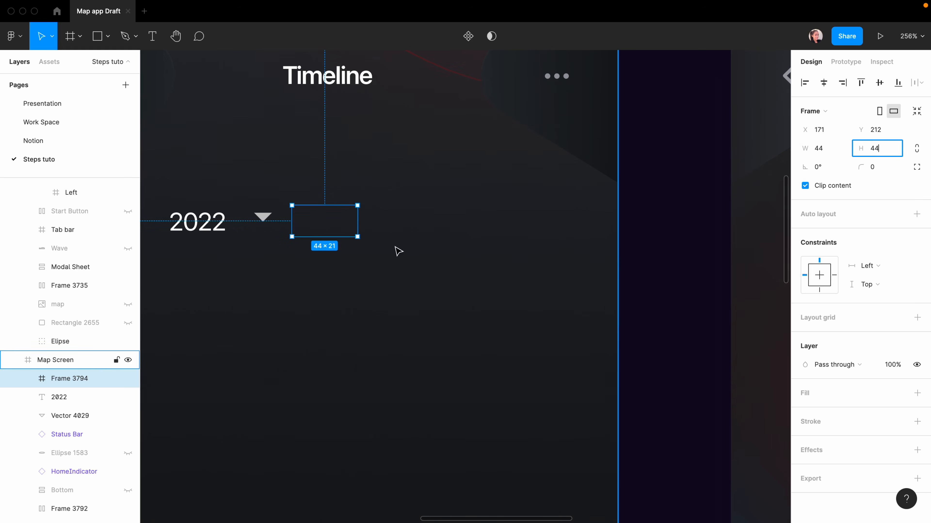
# Step: Move the triangle into the 44 × 44 frame, center it there and rename the frame "Dropdown Icon"
pyautogui.press('Escape')
pyautogui.click(263, 217)
pyautogui.moveTo(263, 216); pyautogui.dragTo(324, 243)
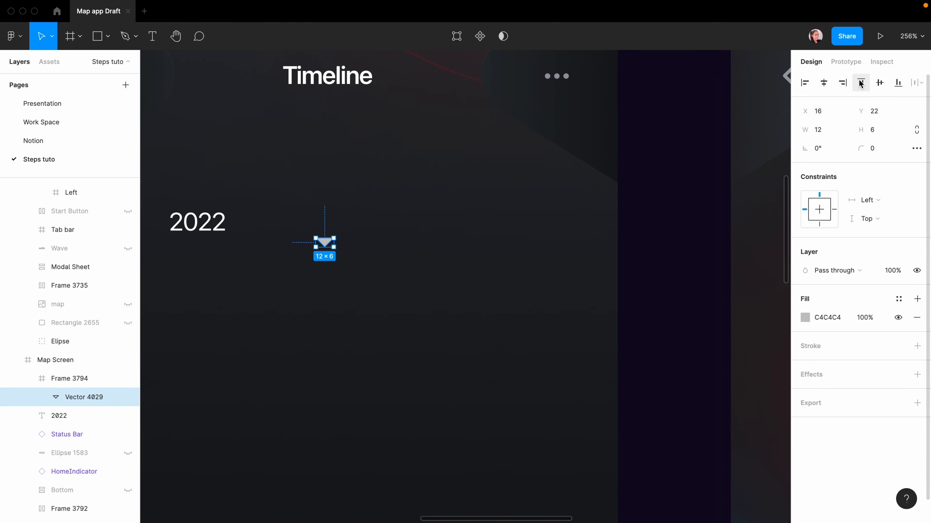
pyautogui.click(29, 378)
pyautogui.doubleClick(58, 378)
pyautogui.write('Dropdown Icon')
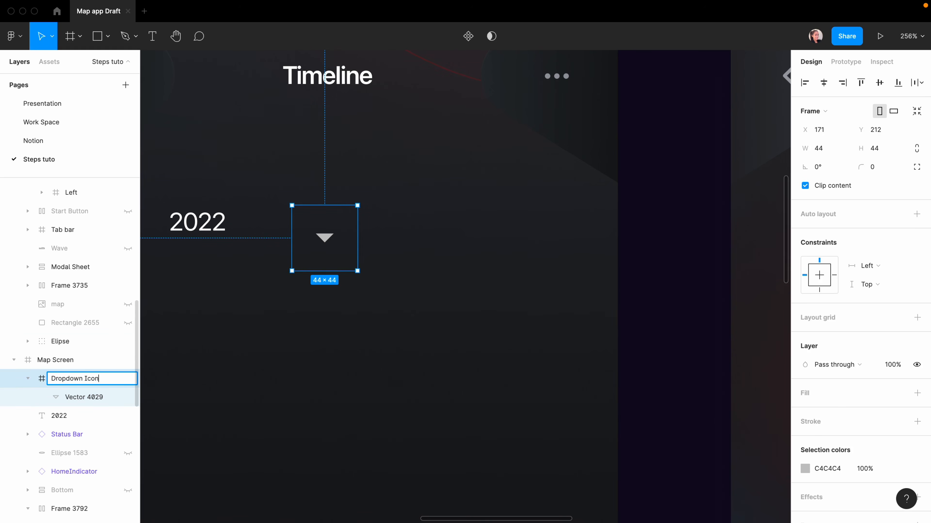
pyautogui.press('Return')
# Step: Place the Dropdown Icon beside "2022" and combine both in a horizontal auto layout with 0 spacing between items
pyautogui.moveTo(322, 241); pyautogui.dragTo(268, 230)
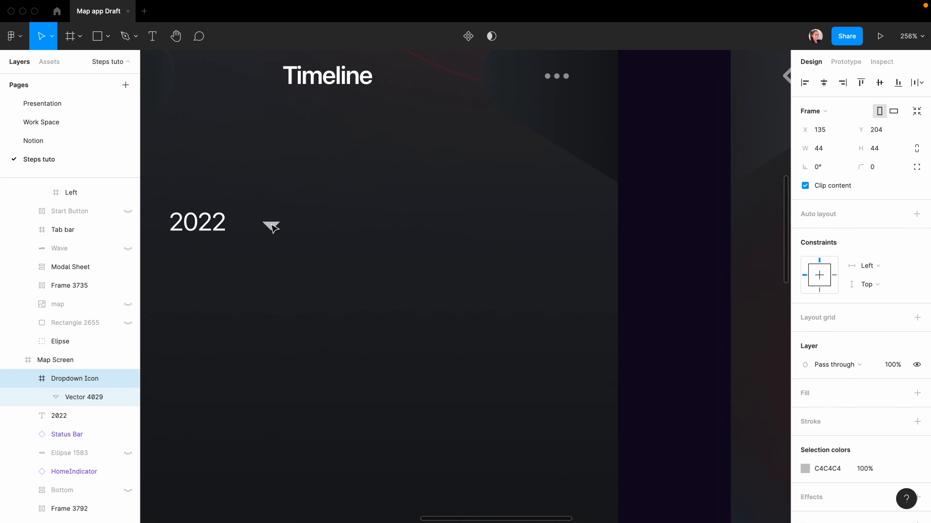
pyautogui.keyDown('shift'); pyautogui.click(207, 231); pyautogui.keyUp('shift')
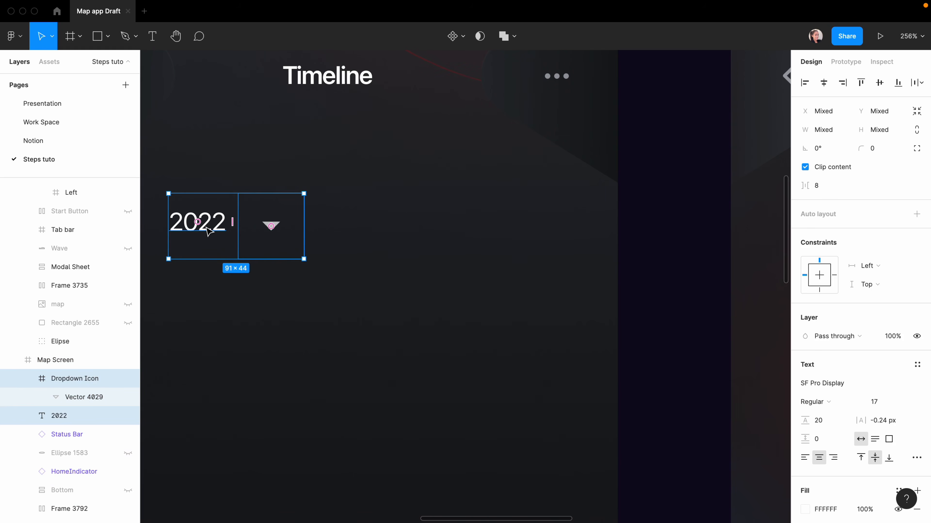
pyautogui.hotkey('shift', 'a')
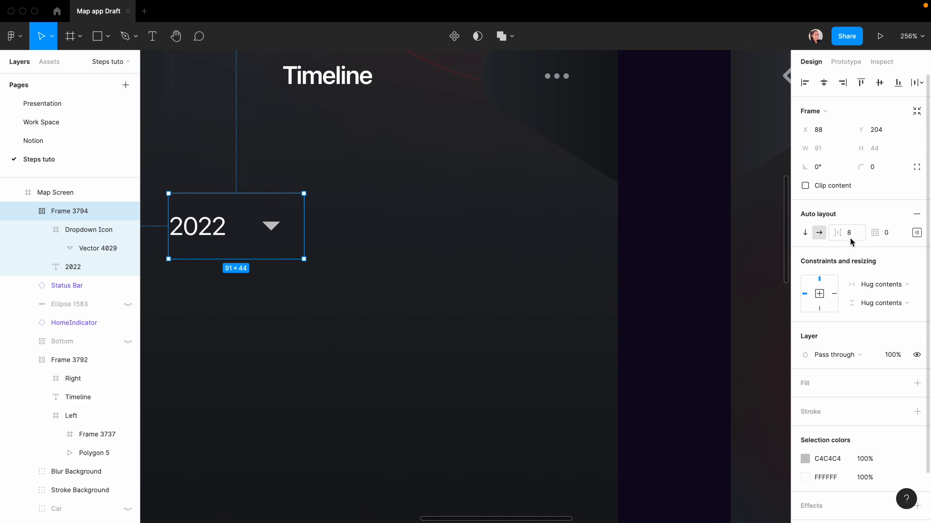
pyautogui.click(850, 240)
pyautogui.press('Return')
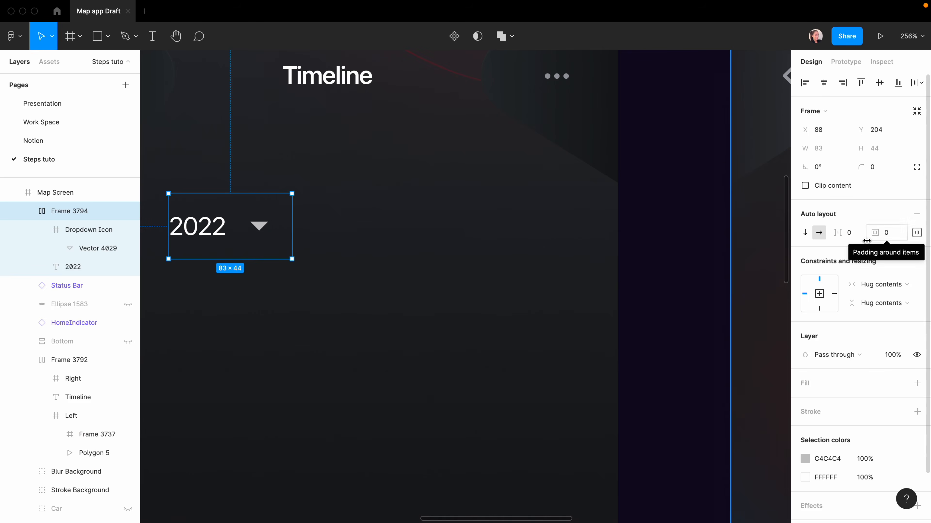
# Step: Duplicate the "2022" dropdown twice to form a row of three adjoining dropdowns
pyautogui.click(318, 330)
pyautogui.click(227, 233)
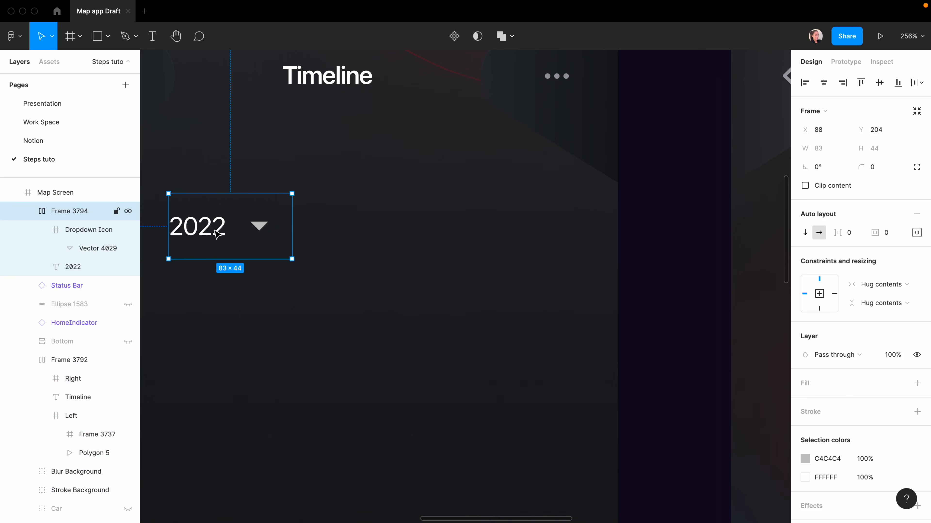
pyautogui.moveTo(219, 236); pyautogui.dragTo(341, 228)
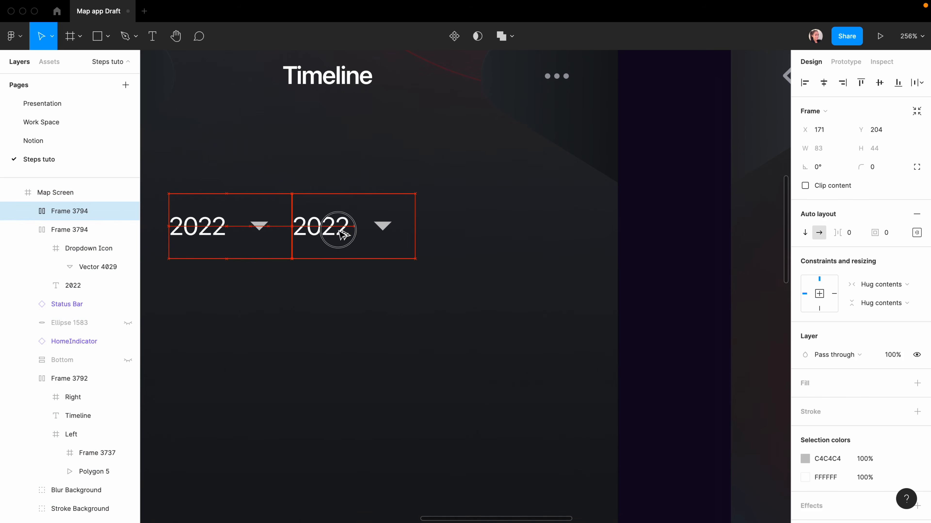
pyautogui.hotkey('ctrl', 'd')
pyautogui.press('Escape')
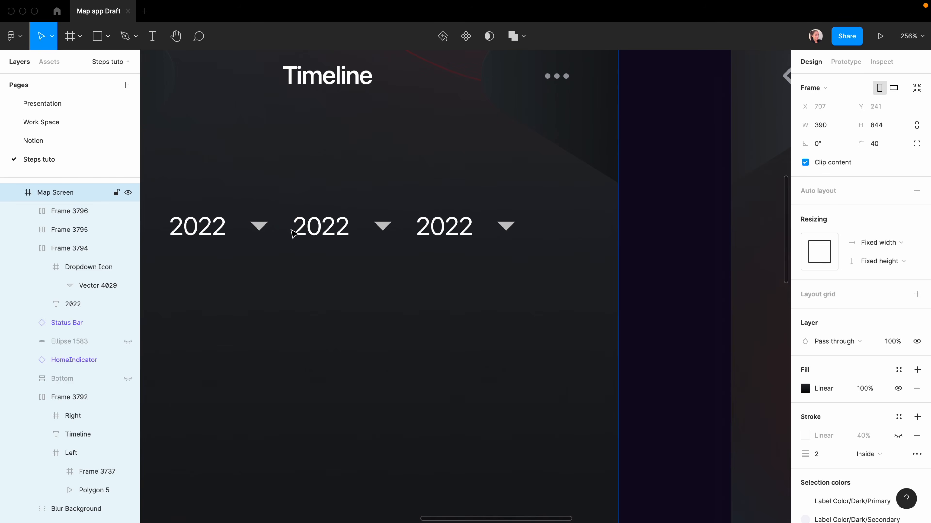
# Step: Change the second dropdown's text to "April" and the third dropdown's text to "15"
pyautogui.scroll(-5, 325, 233)
pyautogui.doubleClick(319, 228)
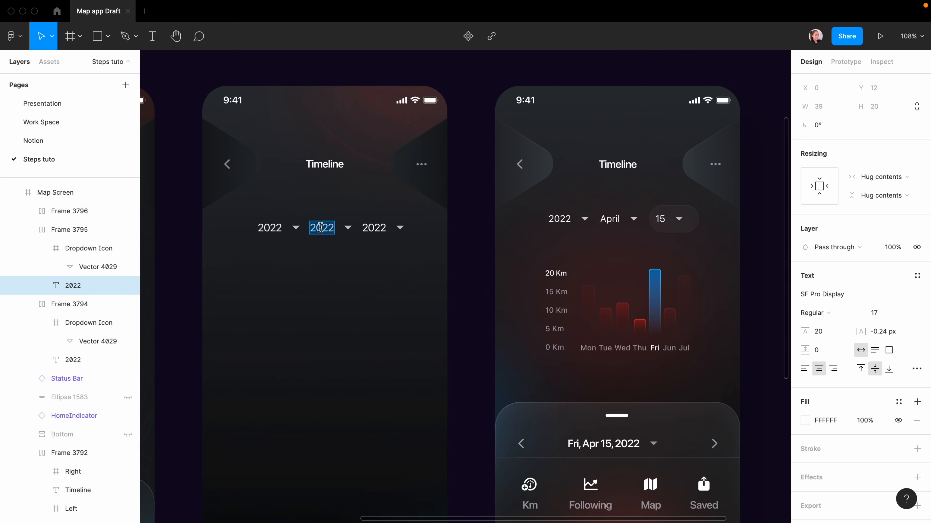
pyautogui.write('April')
pyautogui.doubleClick(382, 228)
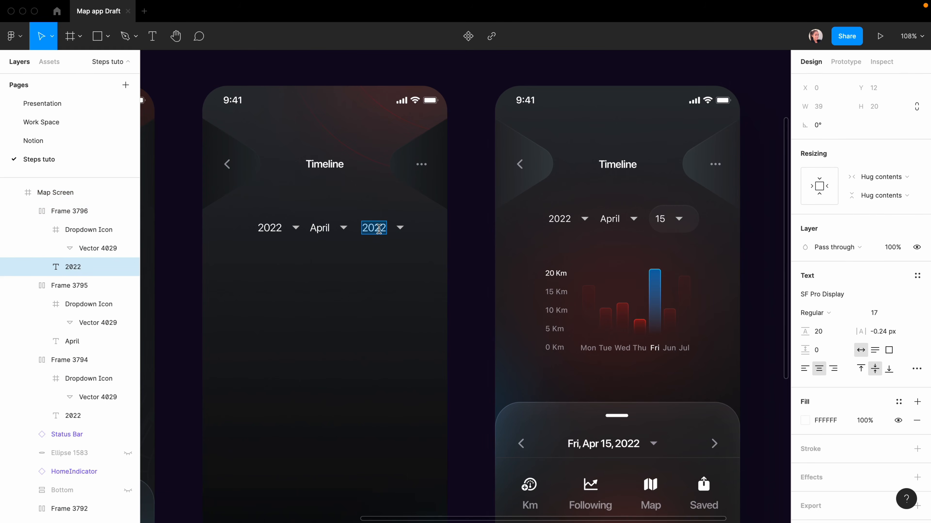
pyautogui.write('15')
pyautogui.press('Escape')
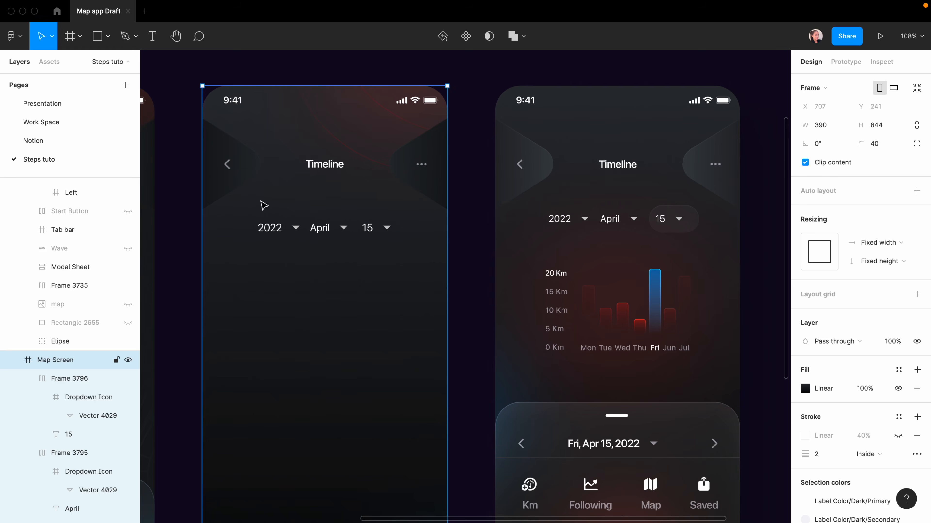
# Step: Rename the frames of the "2022", "April" and "15" dropdowns as Year, Month and Day
pyautogui.click(289, 230)
pyautogui.click(27, 360)
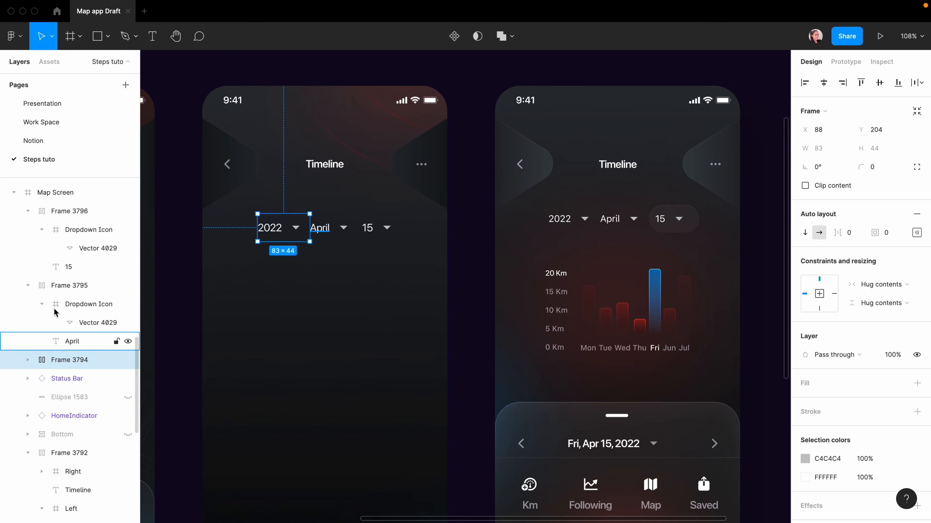
pyautogui.click(27, 286)
pyautogui.click(28, 211)
pyautogui.doubleClick(69, 248)
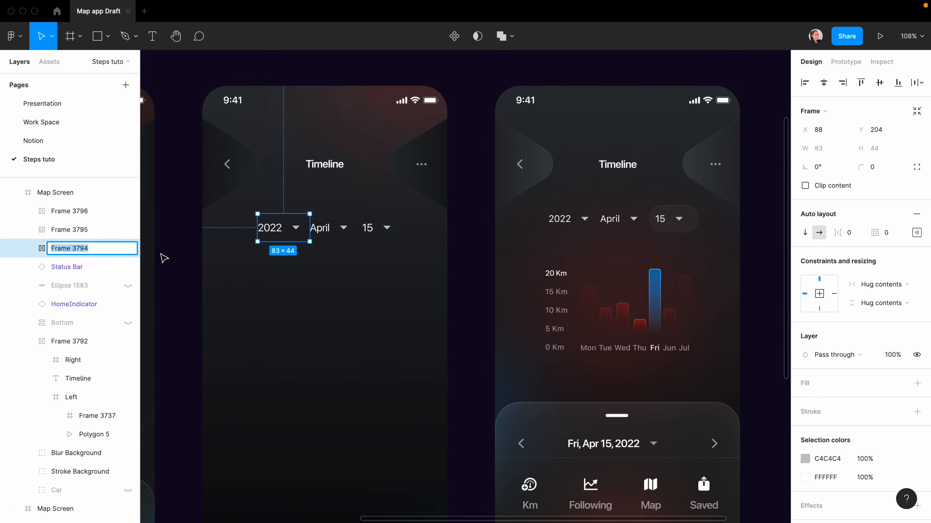
pyautogui.write('Year')
pyautogui.doubleClick(76, 230)
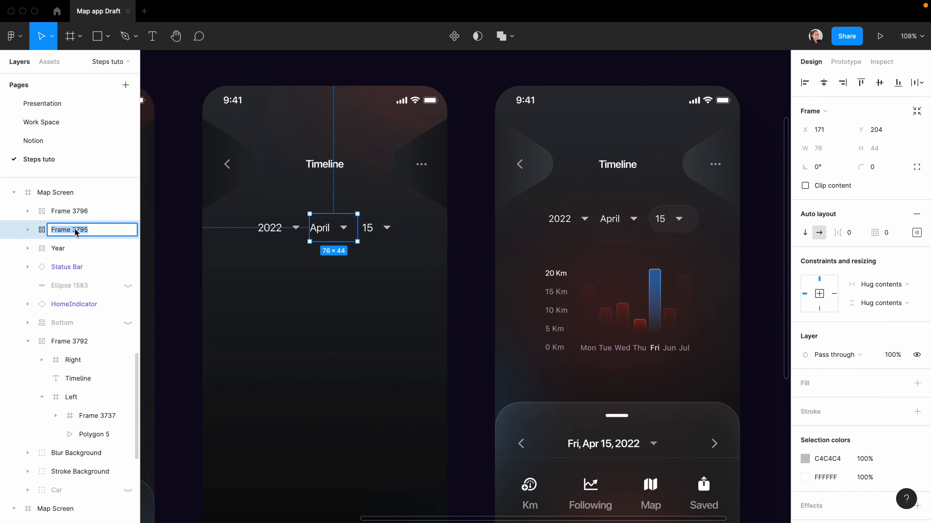
pyautogui.write('Month')
pyautogui.click(69, 212)
pyautogui.doubleClick(73, 216)
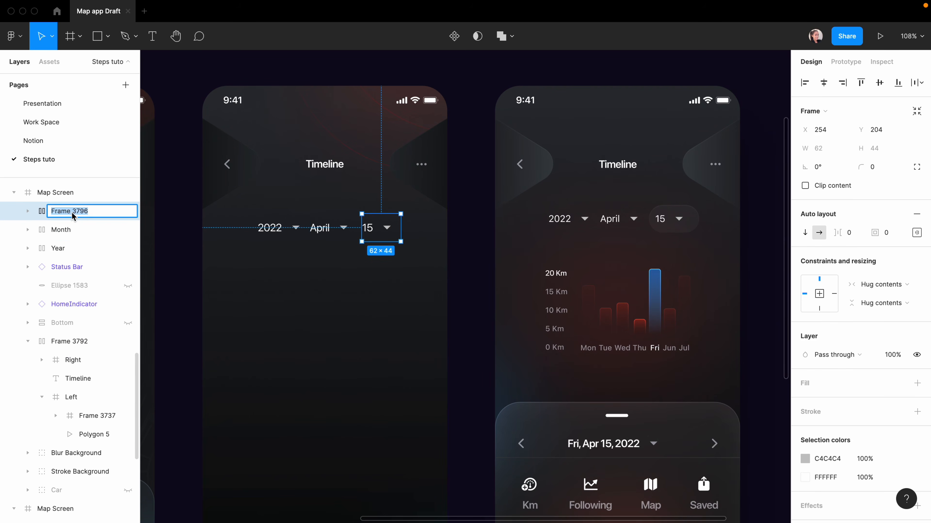
pyautogui.write('Day')
pyautogui.press('Return')
# Step: Combine Day, Month and Year in a horizontal auto layout with spacing 2 and padding 14, centered horizontally on the screen
pyautogui.keyDown('shift'); pyautogui.click(58, 250); pyautogui.keyUp('shift')
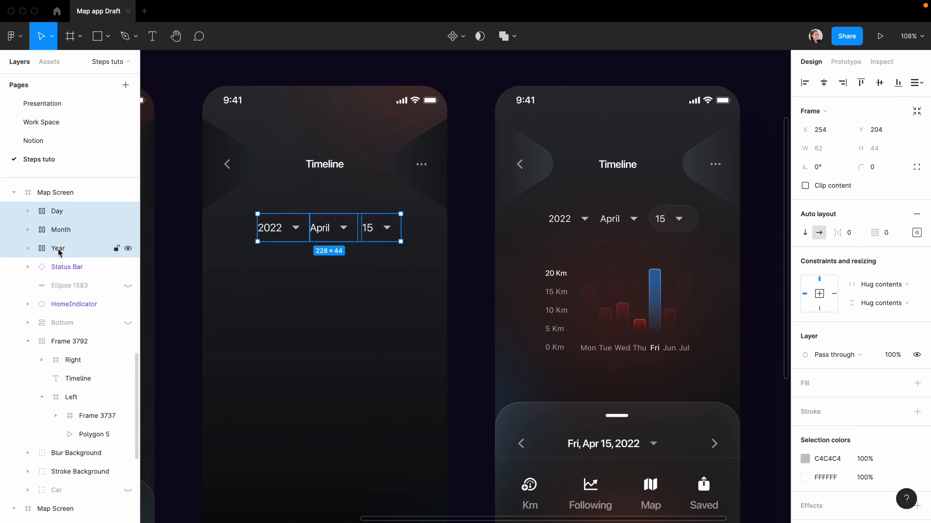
pyautogui.hotkey('shift', 'a')
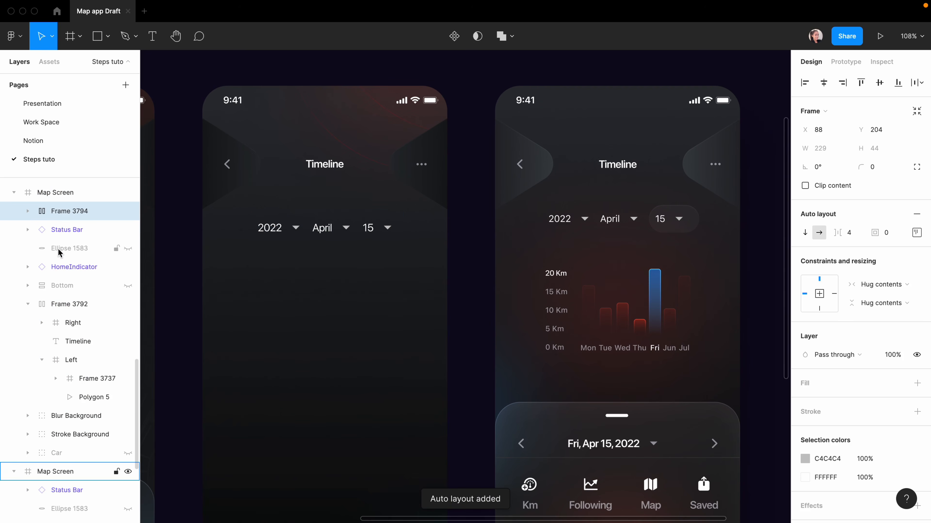
pyautogui.scroll(5, 59, 252)
pyautogui.click(851, 235)
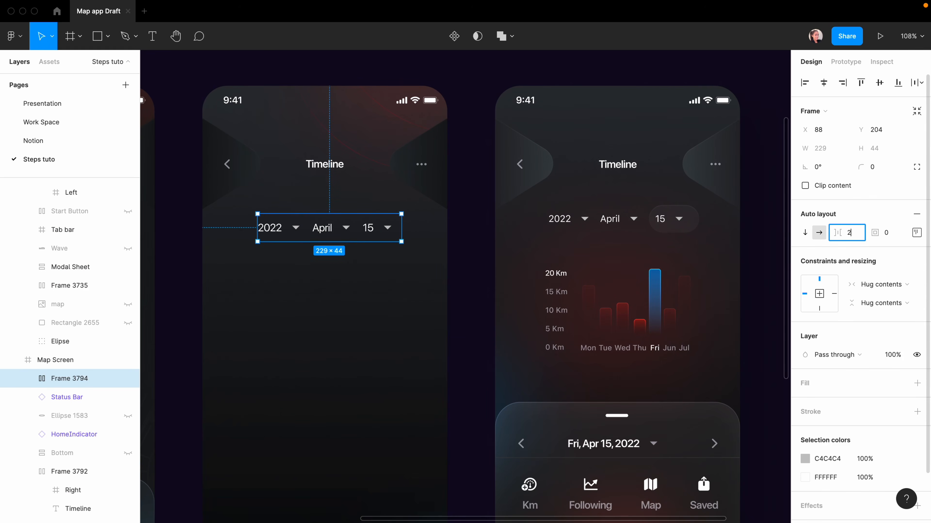
pyautogui.click(887, 234)
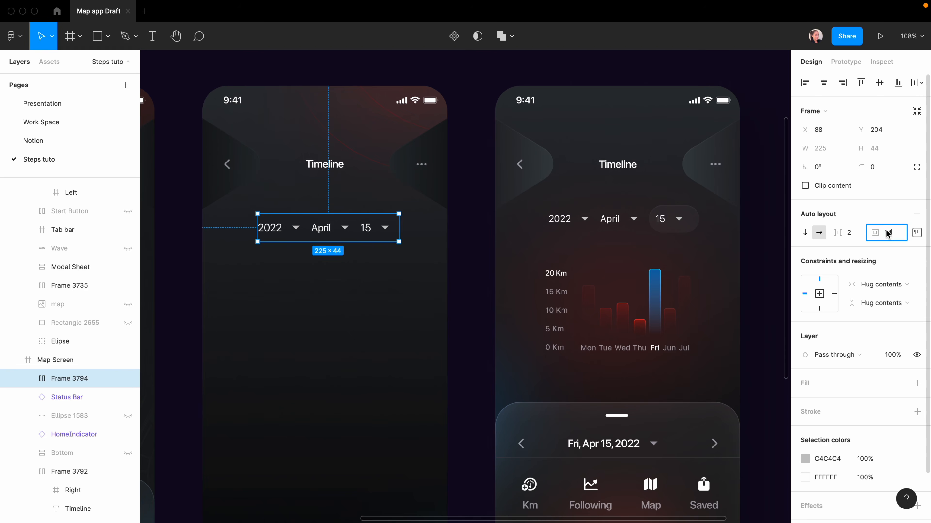
pyautogui.write('14')
pyautogui.press('Return')
pyautogui.click(825, 85)
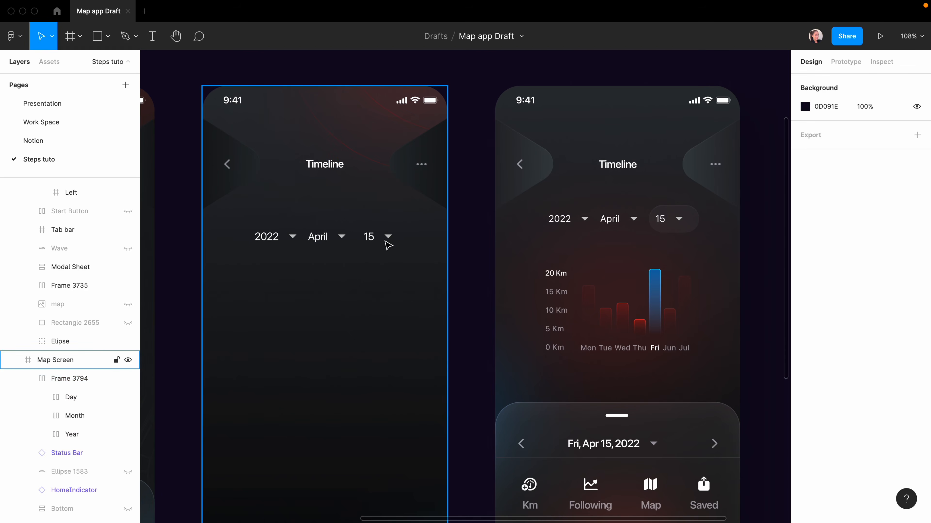
# Step: Give the Day dropdown a white FFFFFF fill at 8% opacity and a corner radius of 25
pyautogui.click(388, 244)
pyautogui.click(396, 245)
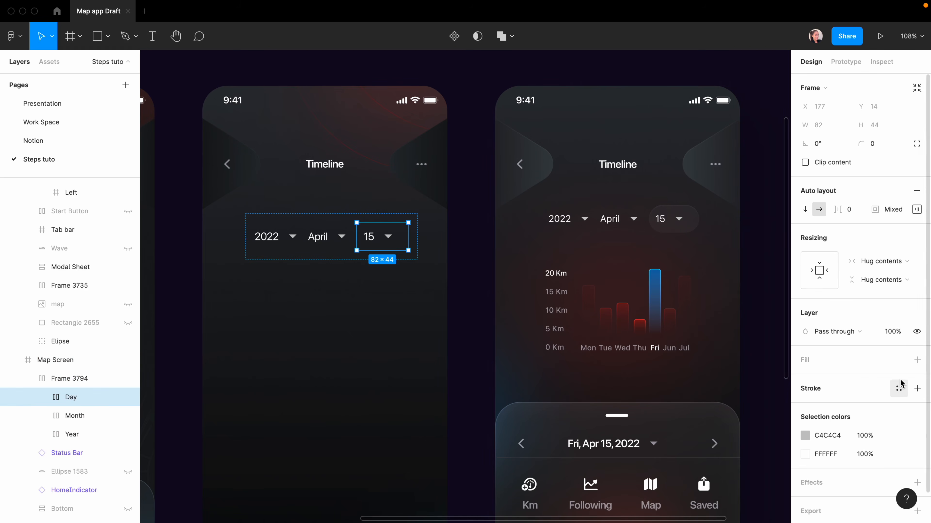
pyautogui.click(917, 360)
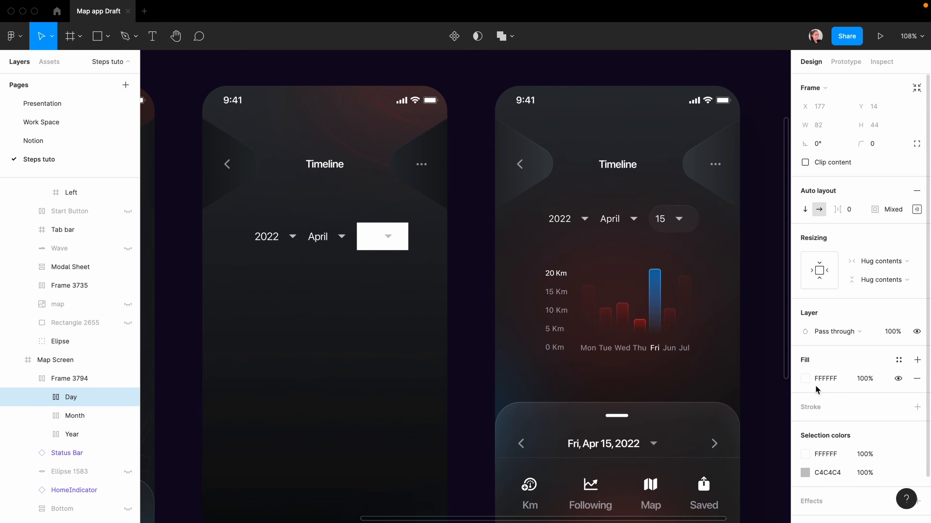
pyautogui.click(804, 379)
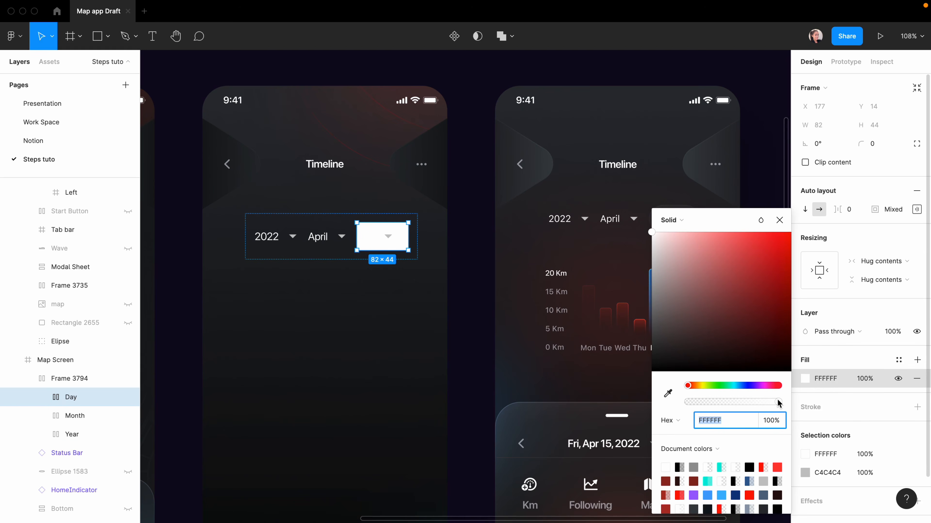
pyautogui.moveTo(778, 402); pyautogui.dragTo(695, 408)
pyautogui.scroll(-3, 906, 451)
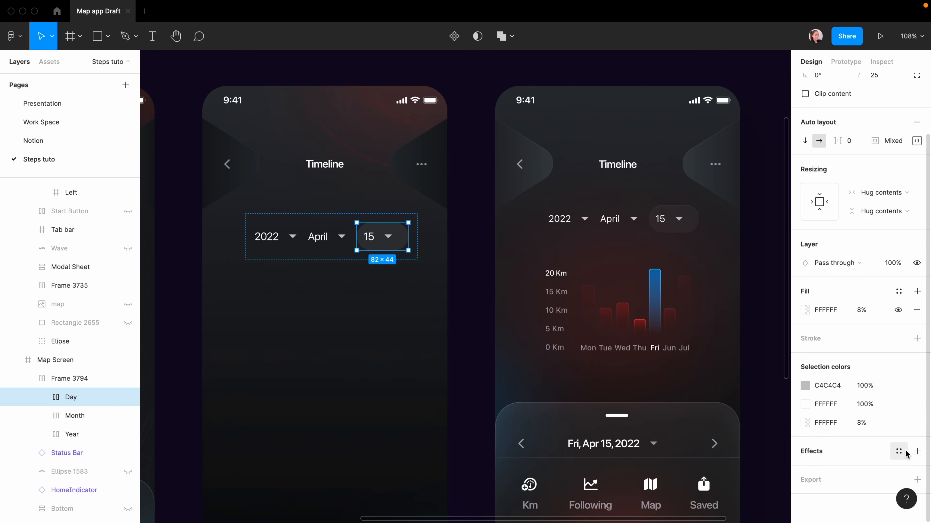
# Step: Add an inner shadow to the Day dropdown with X 0, Y 1, blur 1, Overlay blend mode and a light color at 25%
pyautogui.click(917, 451)
pyautogui.click(805, 470)
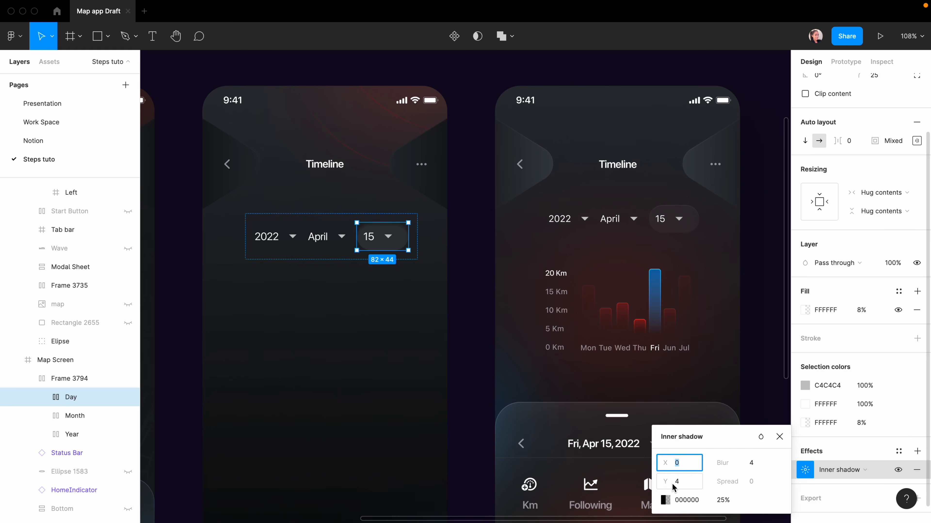
pyautogui.write('1')
pyautogui.press('Tab')
pyautogui.write('1')
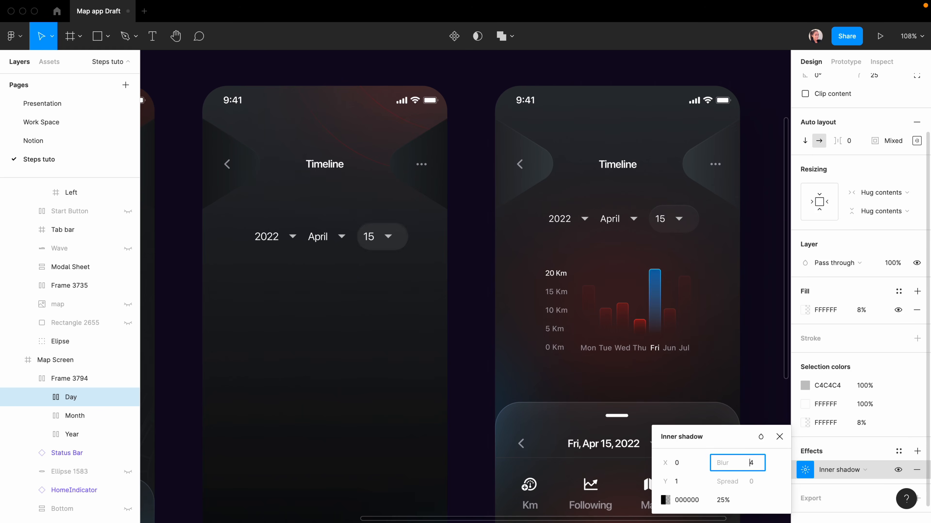
pyautogui.click(761, 438)
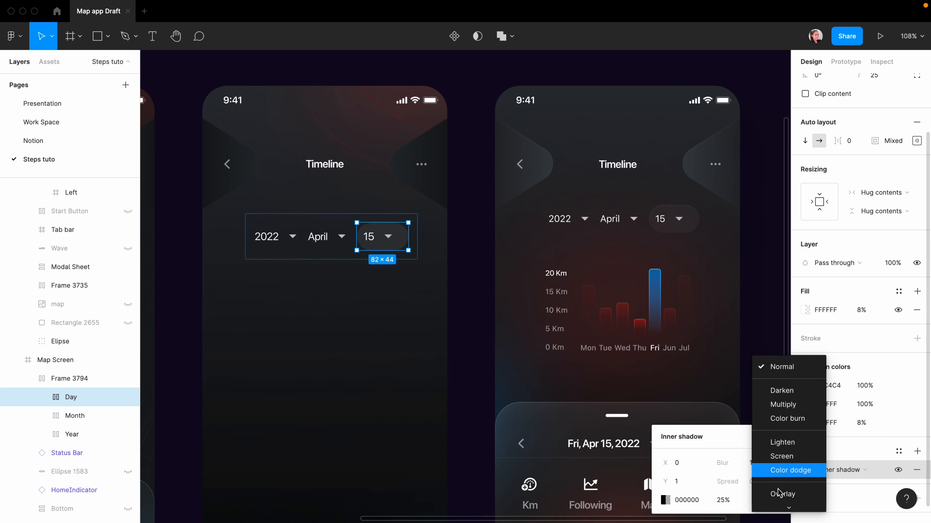
pyautogui.click(779, 492)
pyautogui.click(666, 500)
pyautogui.moveTo(523, 260); pyautogui.dragTo(482, 223)
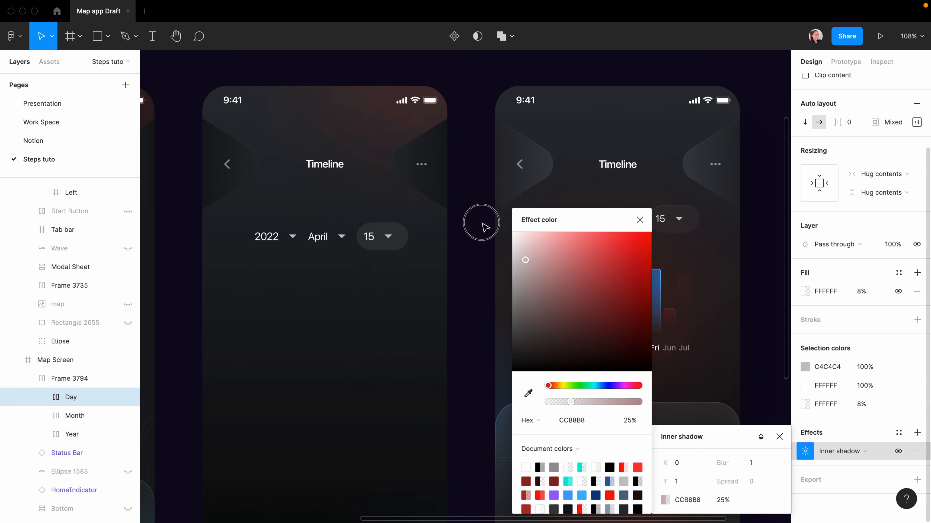
pyautogui.click(504, 236)
pyautogui.click(480, 240)
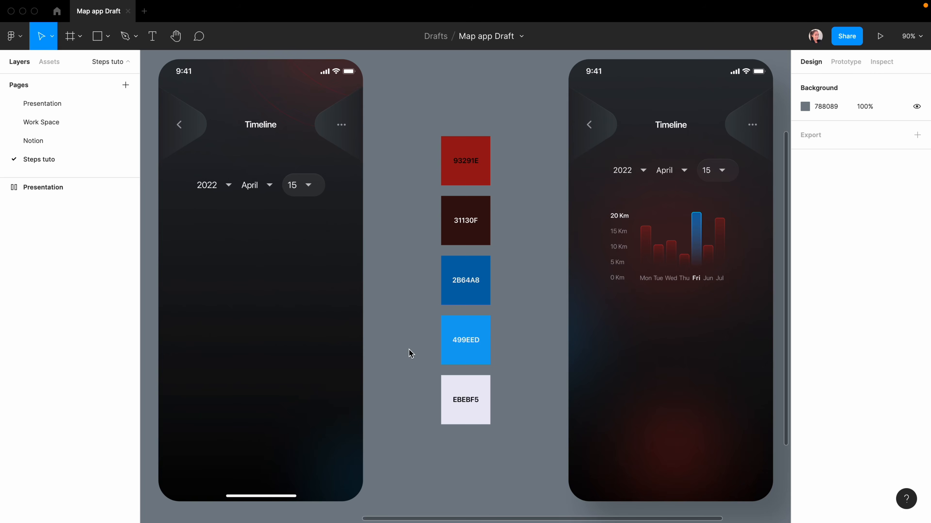
# Step: Add a layout grid with a size of 20 px to the new Timeline screen's frame
pyautogui.click(276, 340)
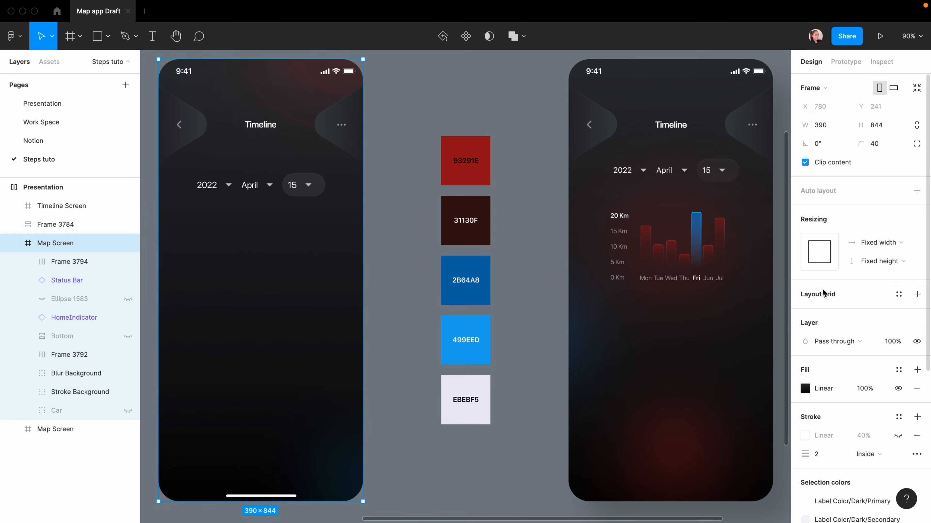
pyautogui.click(918, 295)
pyautogui.click(805, 312)
pyautogui.click(672, 361)
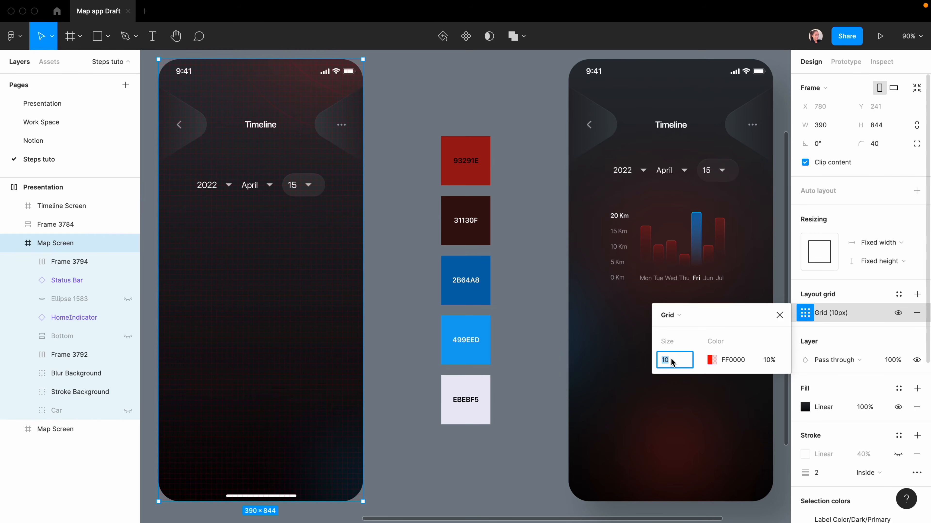
pyautogui.write('20')
pyautogui.press('Return')
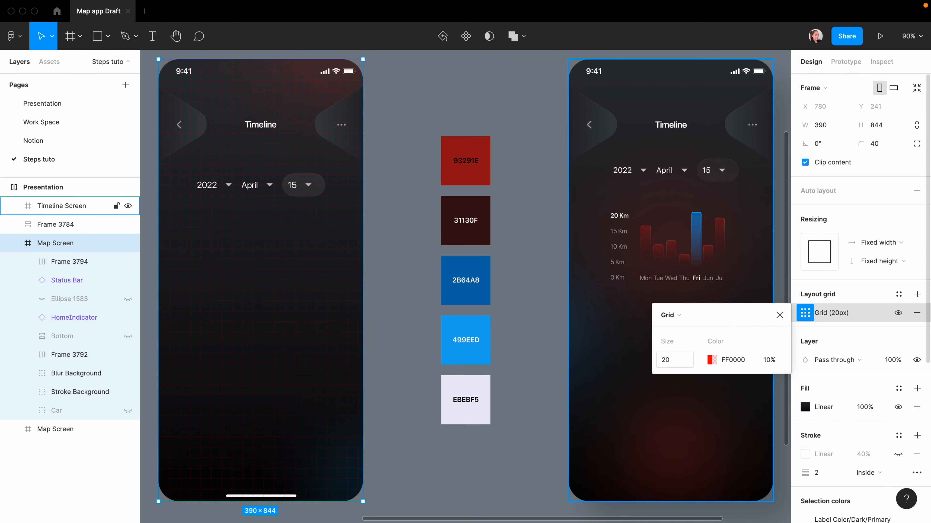
pyautogui.click(612, 265)
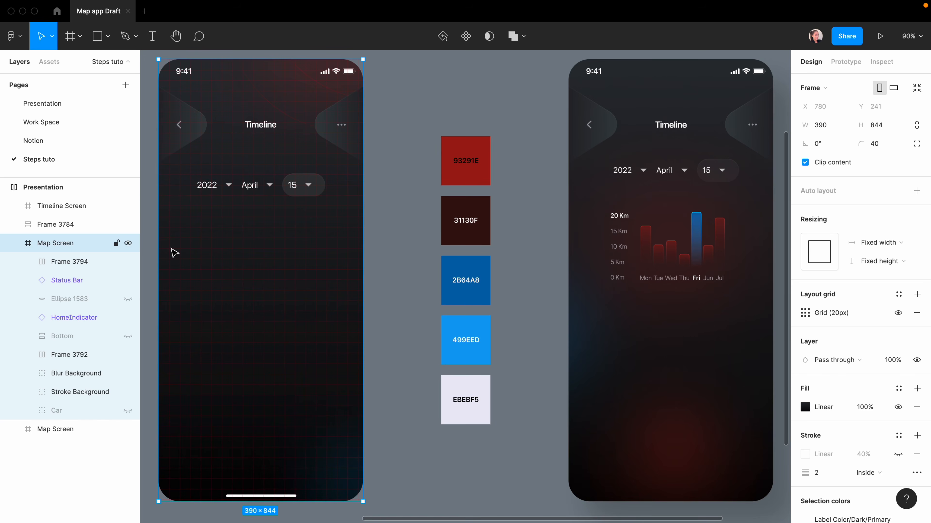
# Step: Add a "20 Km" text label below the date dropdown row in SF Pro Display Semibold, size 12
pyautogui.scroll(5, 175, 253)
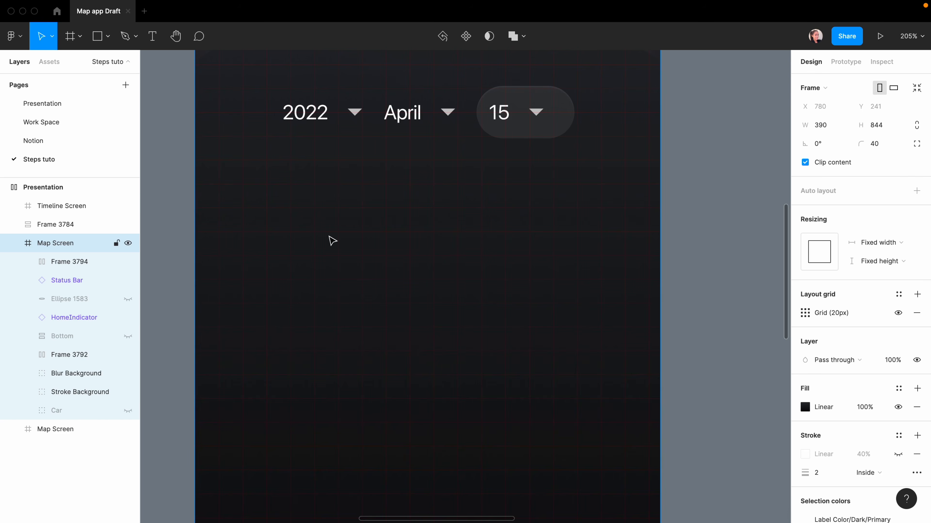
pyautogui.press('t')
pyautogui.click(319, 203)
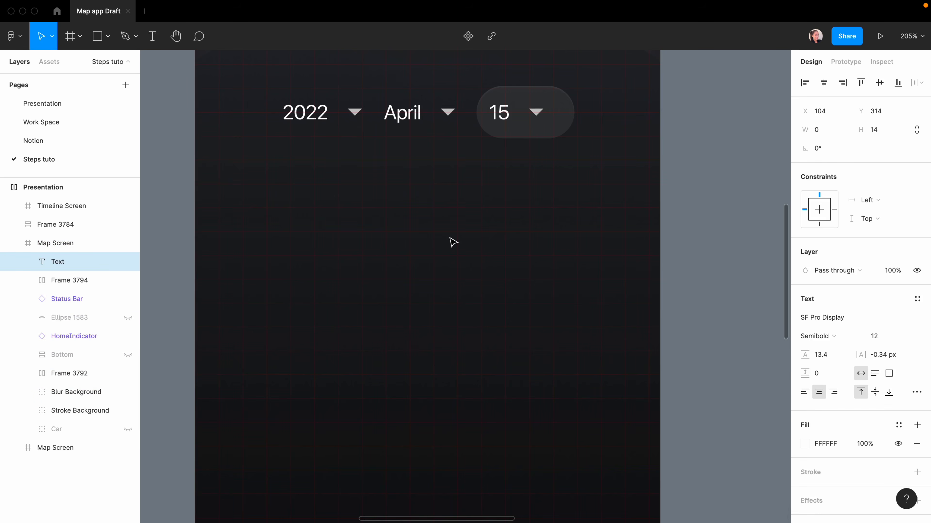
pyautogui.write('20 Km')
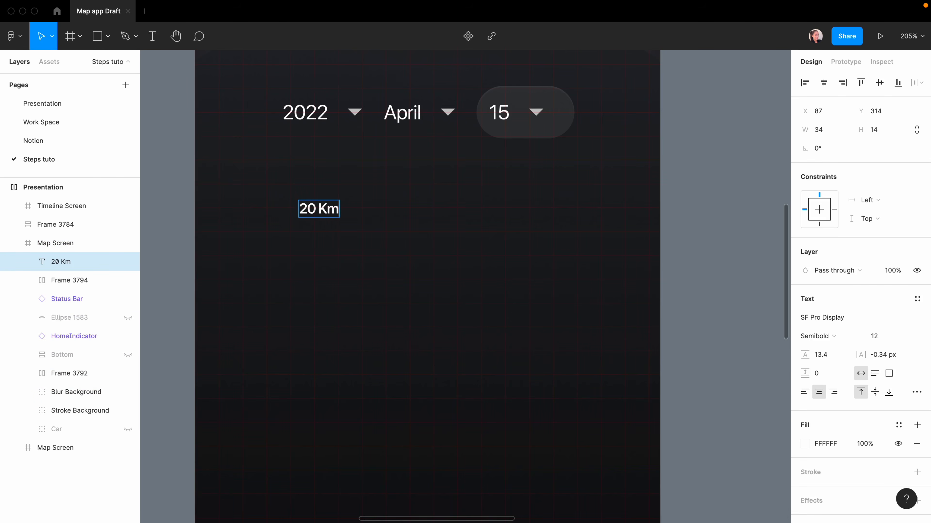
pyautogui.press('Escape')
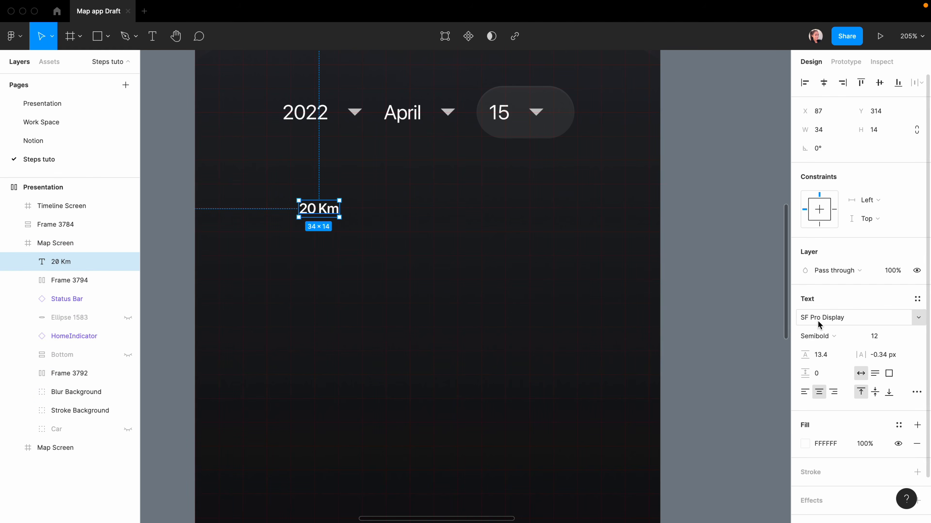
pyautogui.click(879, 341)
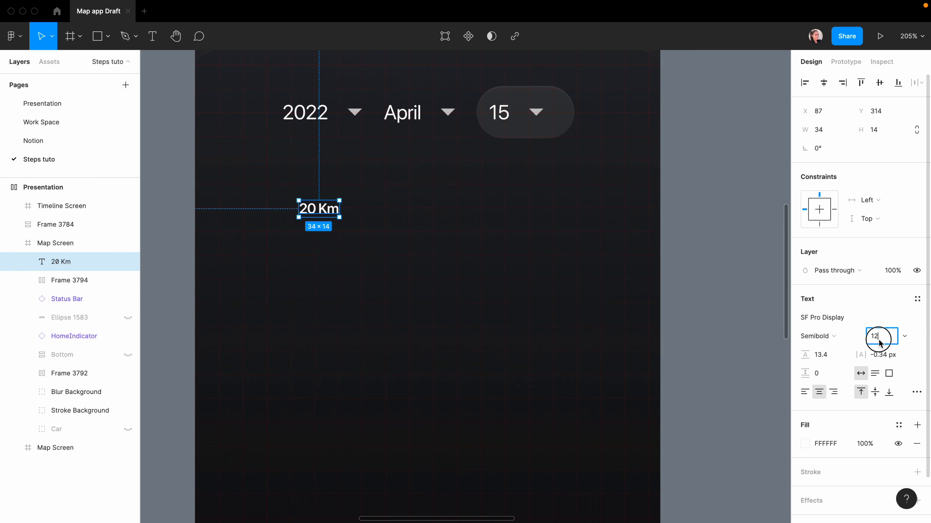
pyautogui.click(632, 334)
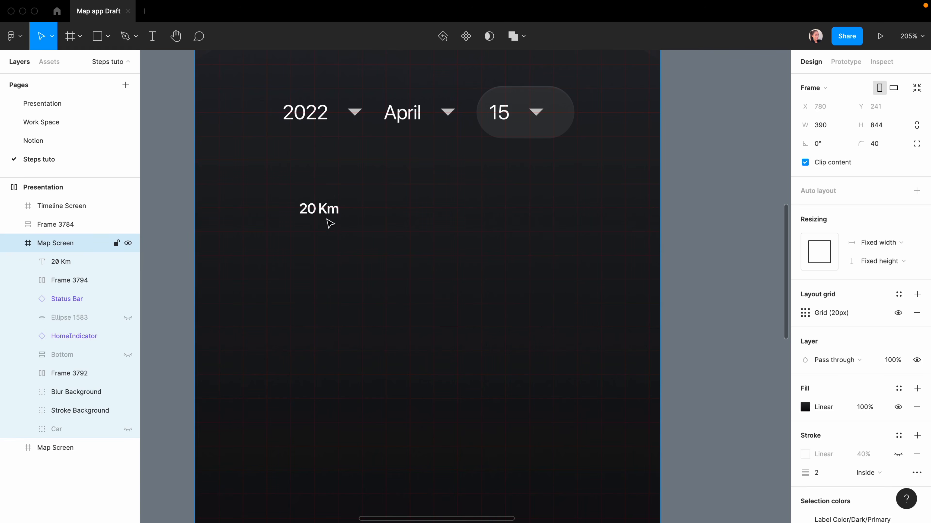
pyautogui.click(323, 209)
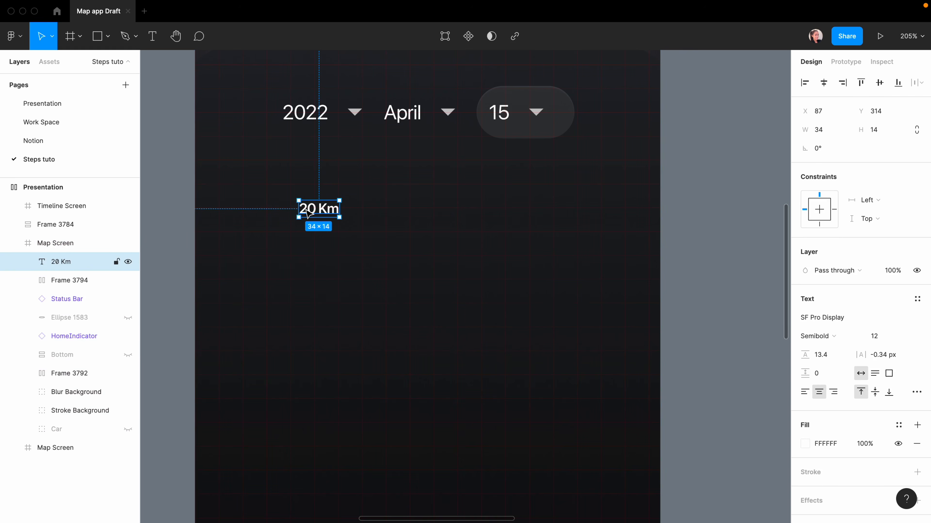
pyautogui.click(815, 335)
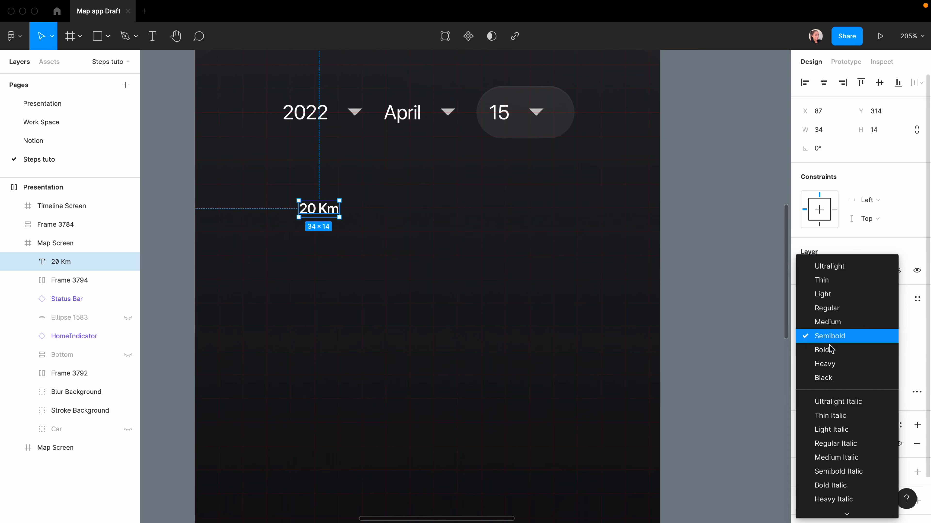
pyautogui.click(320, 161)
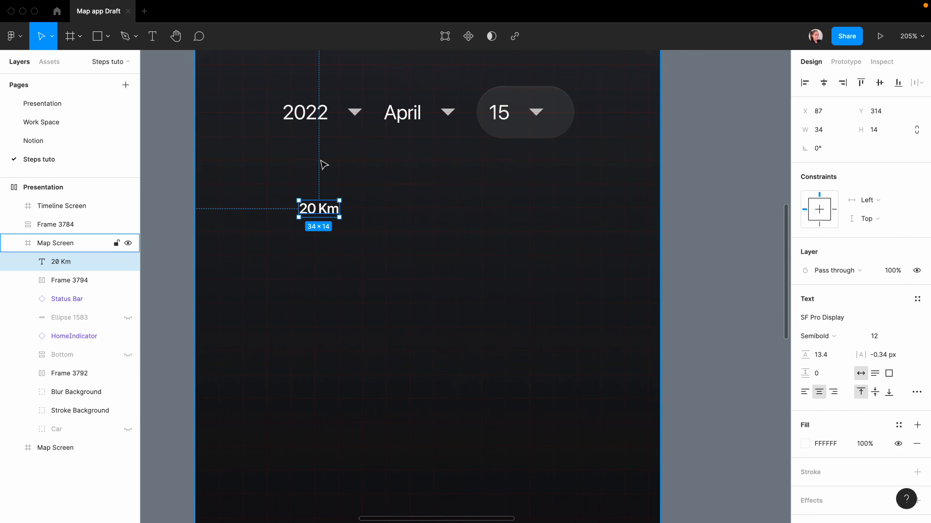
# Step: Duplicate the "20 Km" label directly below and combine both in a vertical auto layout with 20 spacing between items
pyautogui.moveTo(321, 212); pyautogui.dragTo(321, 243)
pyautogui.keyDown('shift'); pyautogui.click(321, 212); pyautogui.keyUp('shift')
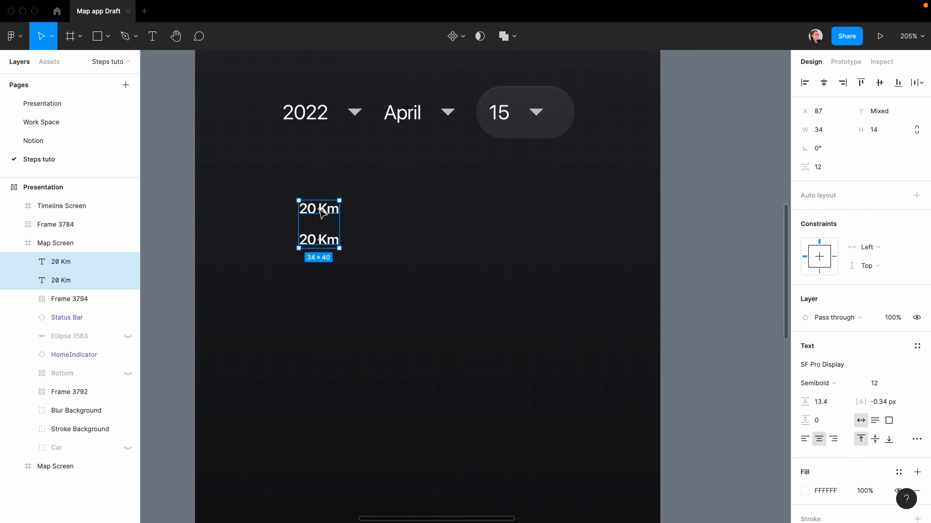
pyautogui.hotkey('shift', 'a')
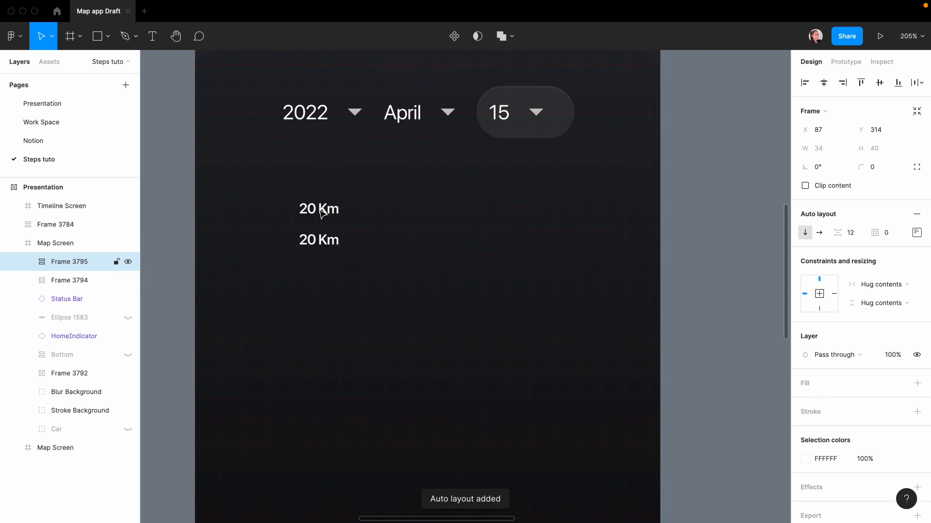
pyautogui.click(850, 234)
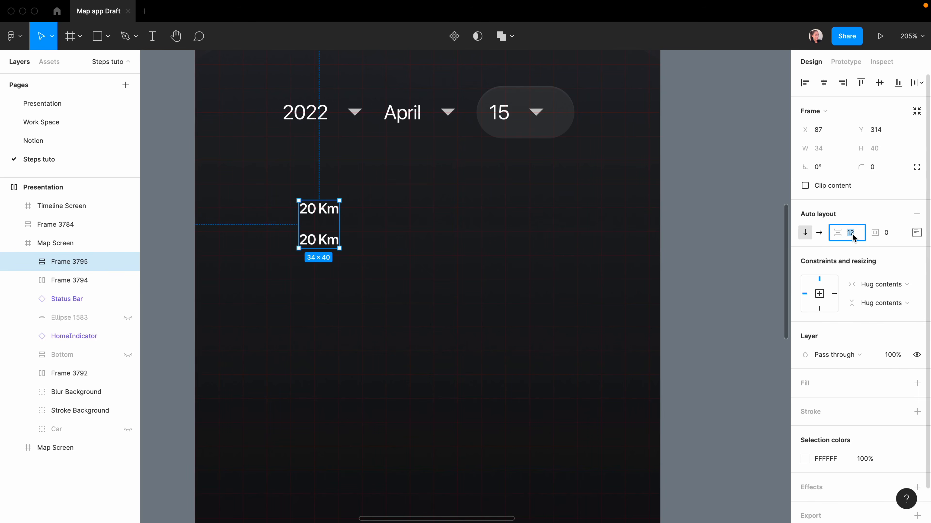
pyautogui.write('20')
pyautogui.press('Return')
# Step: Duplicate the lower "20 Km" label three times inside the vertical auto layout to make a five-label column
pyautogui.doubleClick(321, 253)
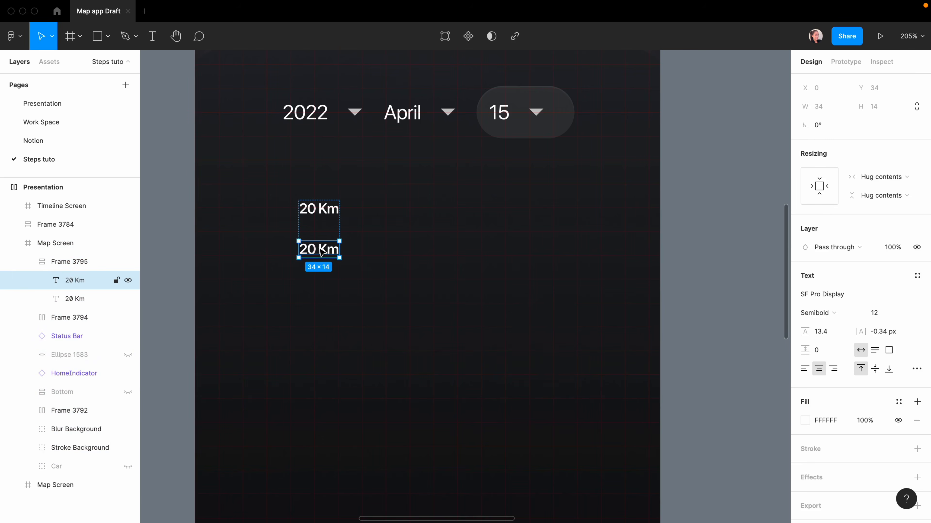
pyautogui.press('super+d')
pyautogui.press('super+d')
pyautogui.press('super+d')
pyautogui.click(388, 350)
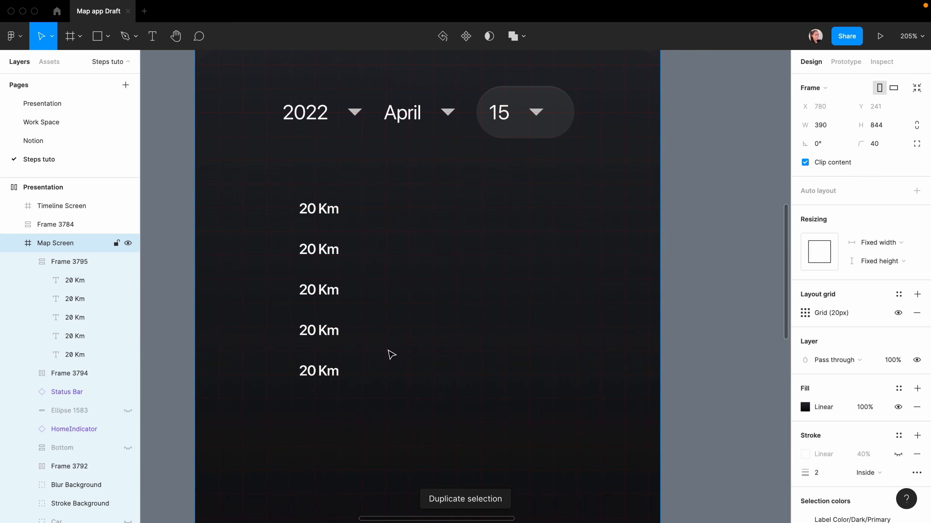
# Step: Change the four lower labels, from top to bottom, to "15 Km", "10 Km", "5 Km" and "0 Km"
pyautogui.doubleClick(307, 252)
pyautogui.doubleClick(307, 252)
pyautogui.write('1')
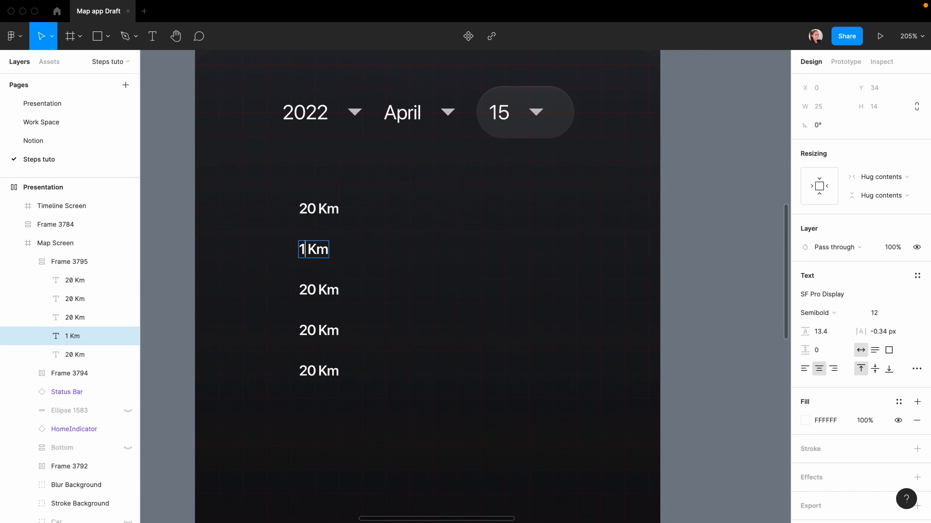
pyautogui.write('5')
pyautogui.doubleClick(307, 290)
pyautogui.write('10')
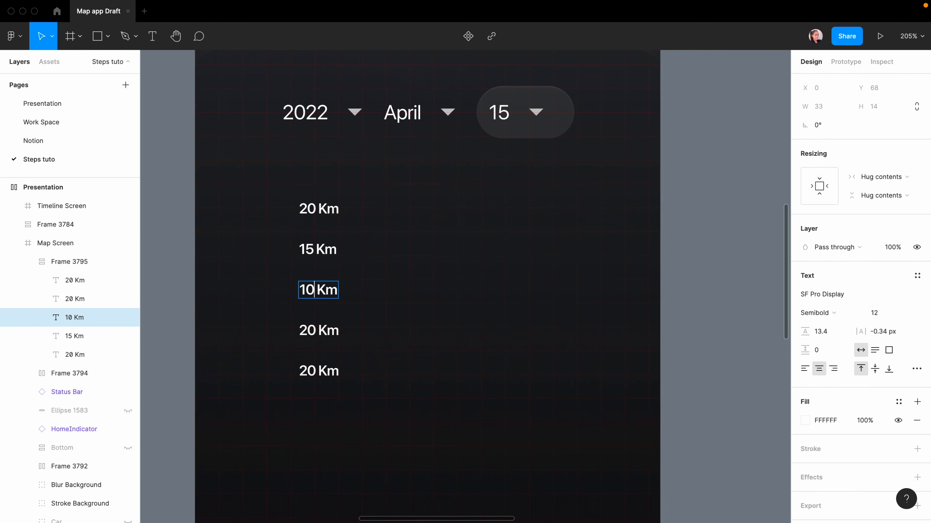
pyautogui.doubleClick(314, 331)
pyautogui.write('5')
pyautogui.doubleClick(293, 373)
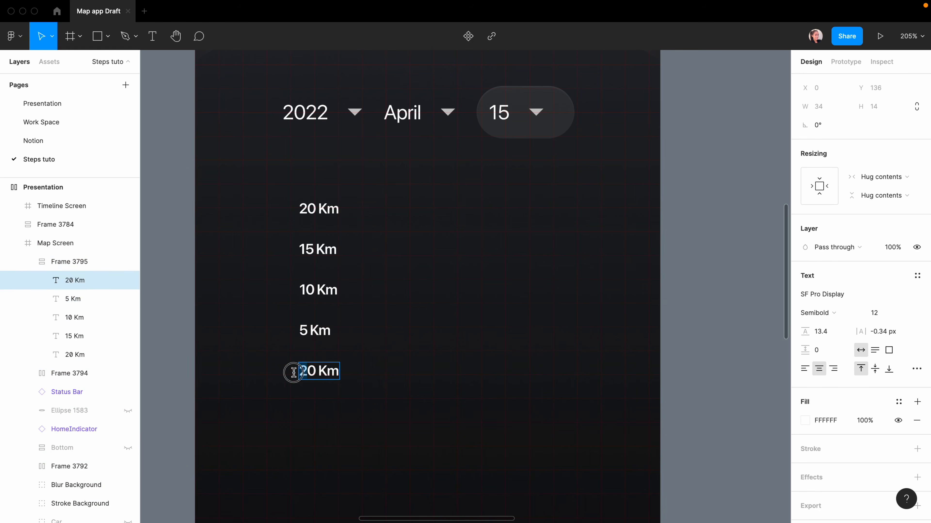
pyautogui.write('0')
pyautogui.click(317, 245)
pyautogui.click(318, 218)
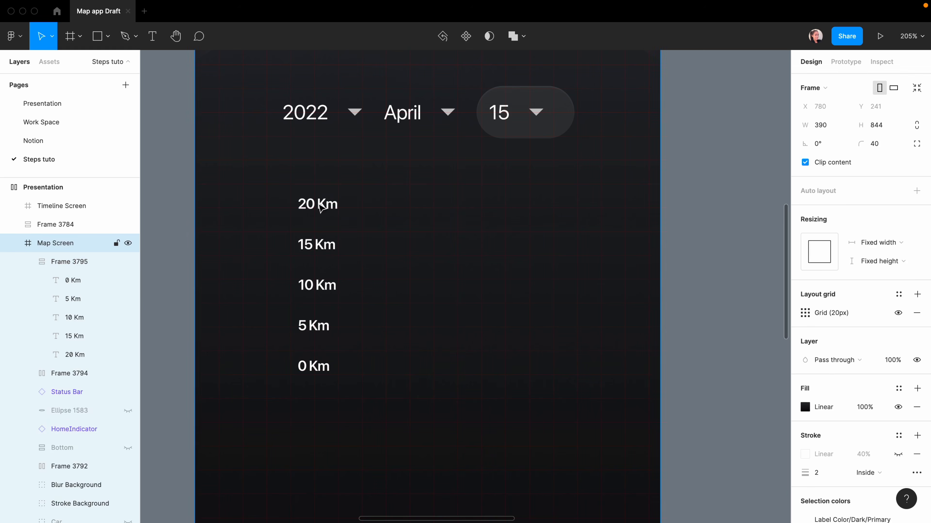
# Step: Fill the 15, 10, 5 and 0 Km labels with the EBEBF5 color sampled from the palette swatch
pyautogui.scroll(-5, 309, 242)
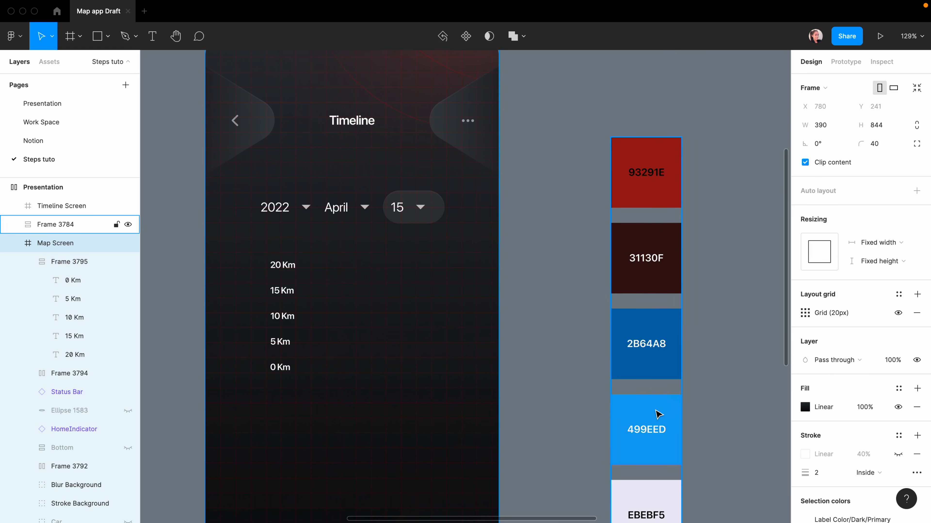
pyautogui.scroll(-3, 668, 414)
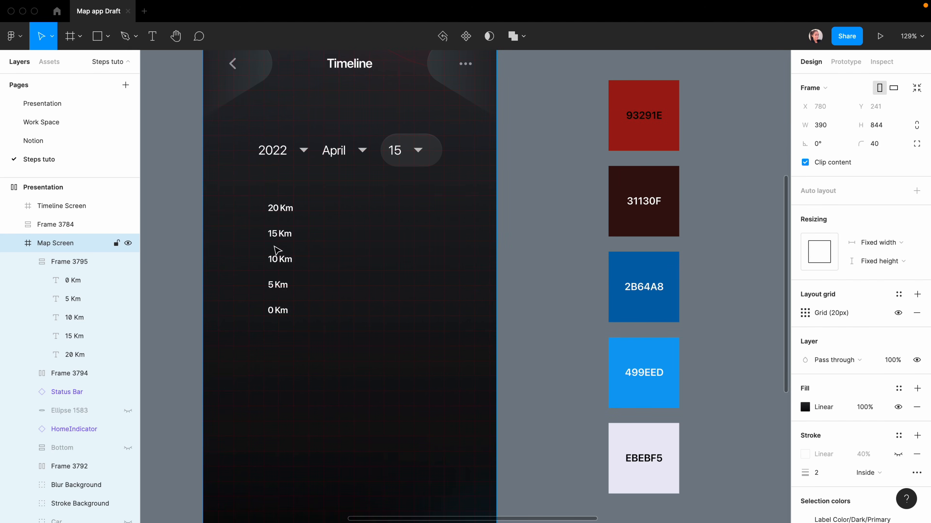
pyautogui.keyDown('super'); pyautogui.click(277, 236); pyautogui.keyUp('super')
pyautogui.keyDown('shift'); pyautogui.click(277, 261); pyautogui.keyUp('shift')
pyautogui.keyDown('shift'); pyautogui.click(276, 287); pyautogui.keyUp('shift')
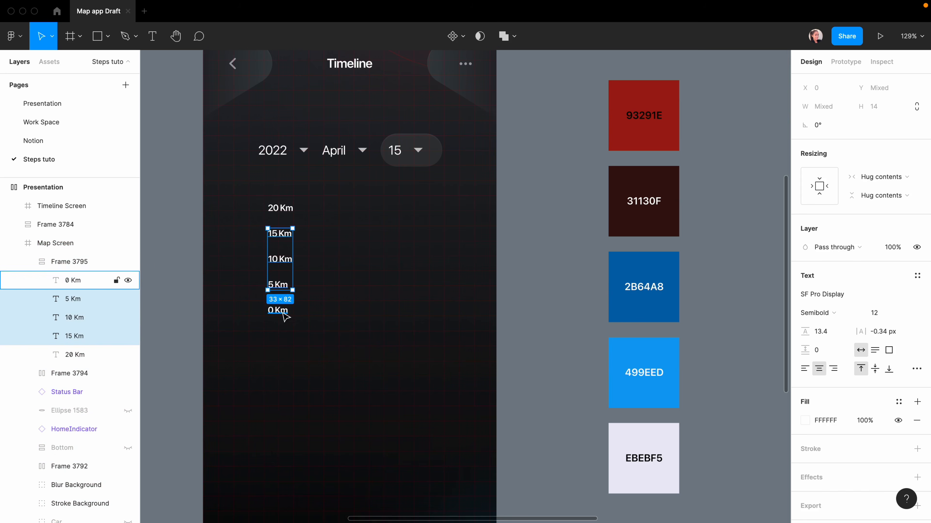
pyautogui.keyDown('shift'); pyautogui.click(285, 313); pyautogui.keyUp('shift')
pyautogui.click(805, 420)
pyautogui.click(666, 397)
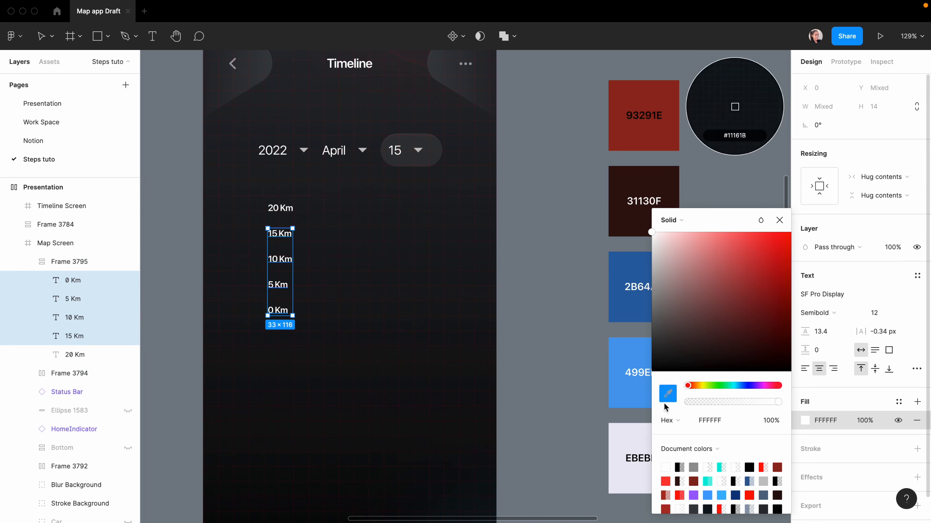
pyautogui.click(635, 437)
pyautogui.click(781, 223)
# Step: Set the 15, 10, 5 and 0 Km labels to Regular weight with a fill opacity of 60%
pyautogui.click(826, 313)
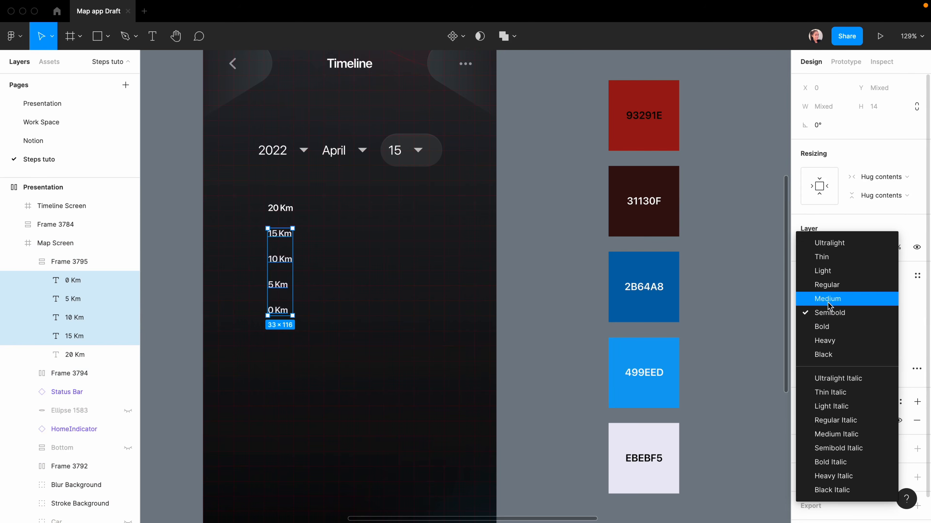
pyautogui.click(823, 271)
pyautogui.click(285, 380)
pyautogui.moveTo(278, 341); pyautogui.dragTo(273, 222)
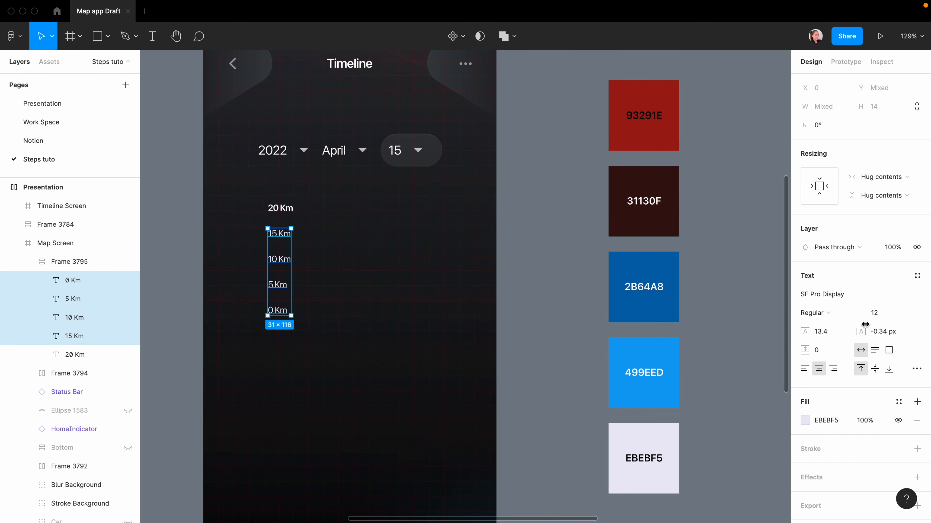
pyautogui.click(864, 420)
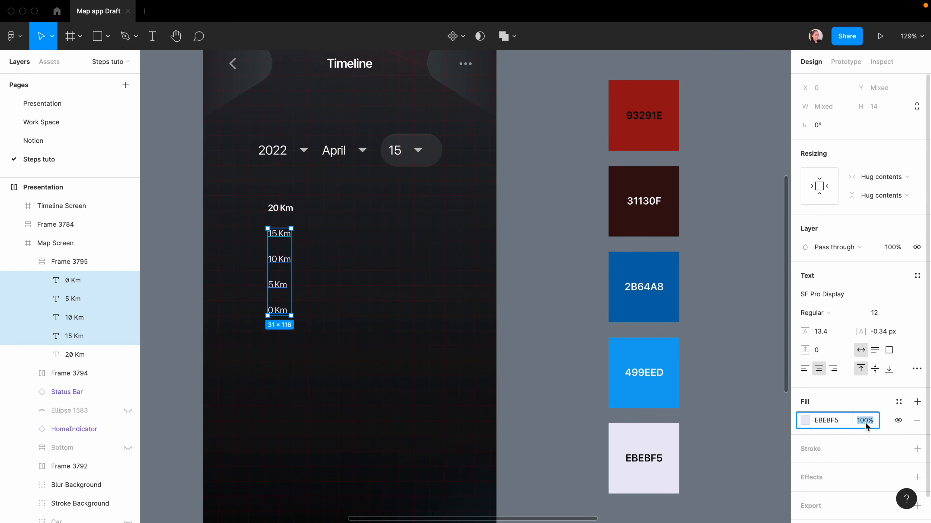
pyautogui.write('60')
pyautogui.press('Return')
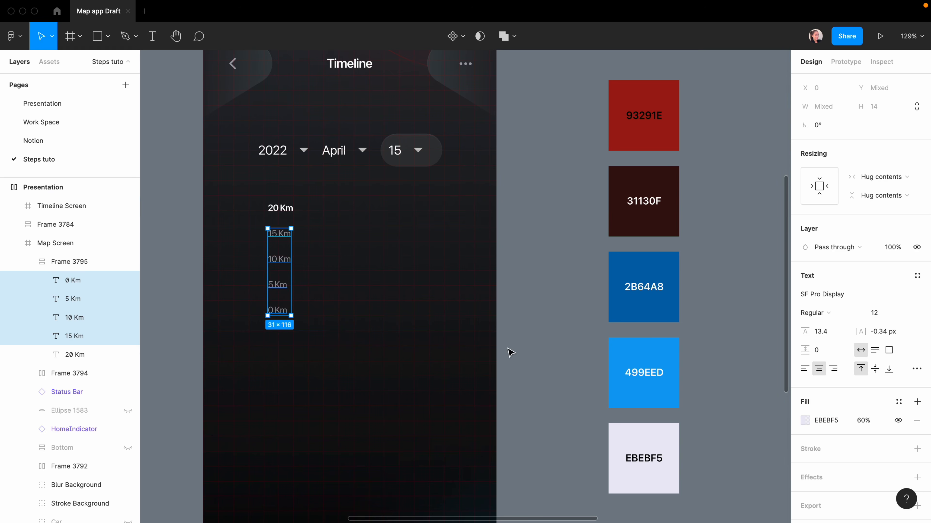
# Step: Move the kilometre label column slightly left beneath the year dropdown
pyautogui.click(285, 225)
pyautogui.click(274, 234)
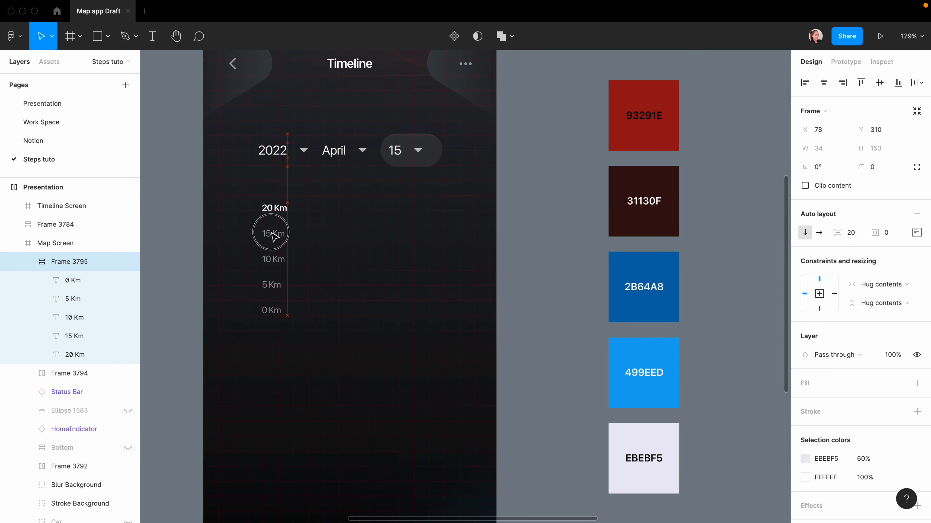
pyautogui.moveTo(274, 236); pyautogui.dragTo(278, 237)
pyautogui.click(358, 251)
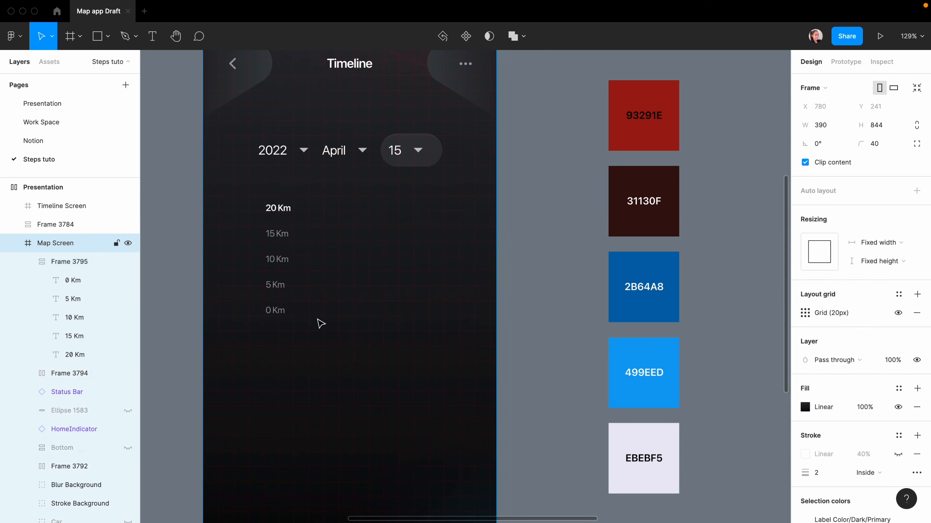
# Step: Draw a vertical bar about 139 px high beside the kilometre labels and set its width to 20
pyautogui.scroll(5, 329, 205)
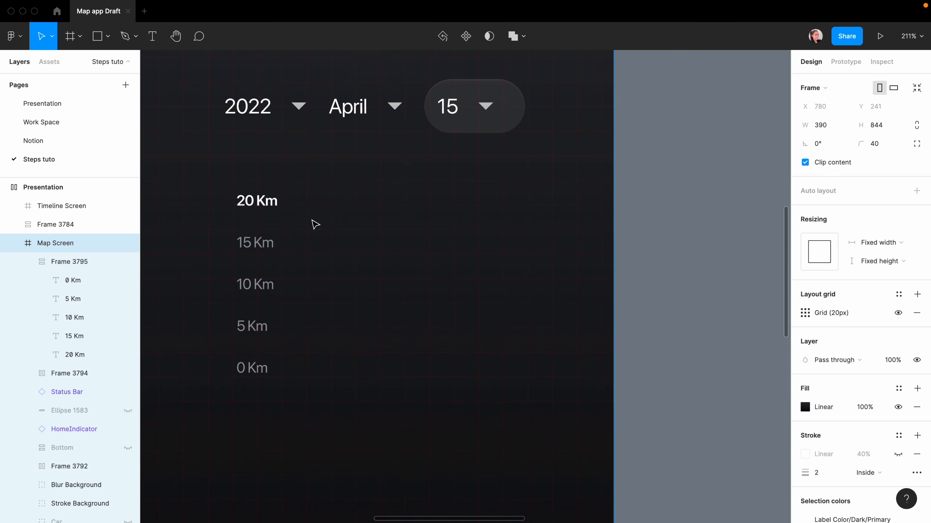
pyautogui.press('r')
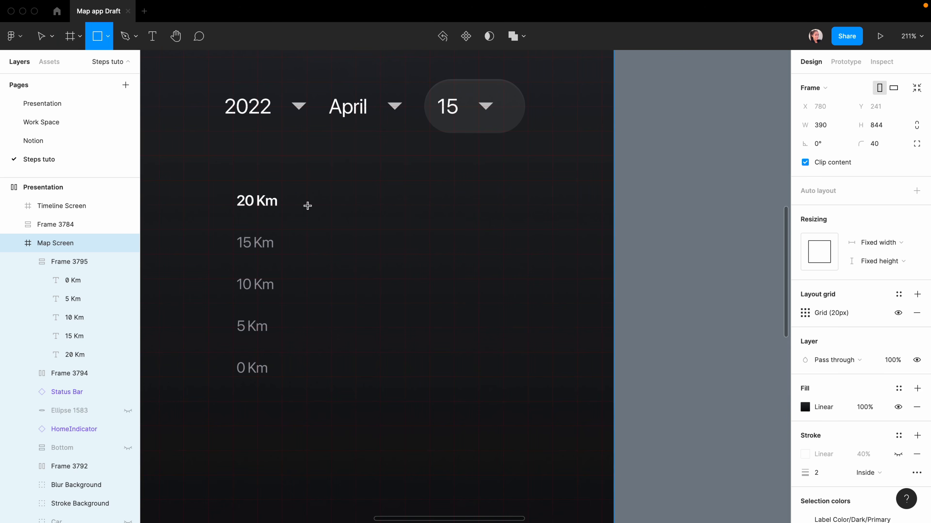
pyautogui.moveTo(308, 205)
pyautogui.mouseDown()
pyautogui.moveTo(307, 366)
pyautogui.moveTo(330, 378)
pyautogui.mouseUp()
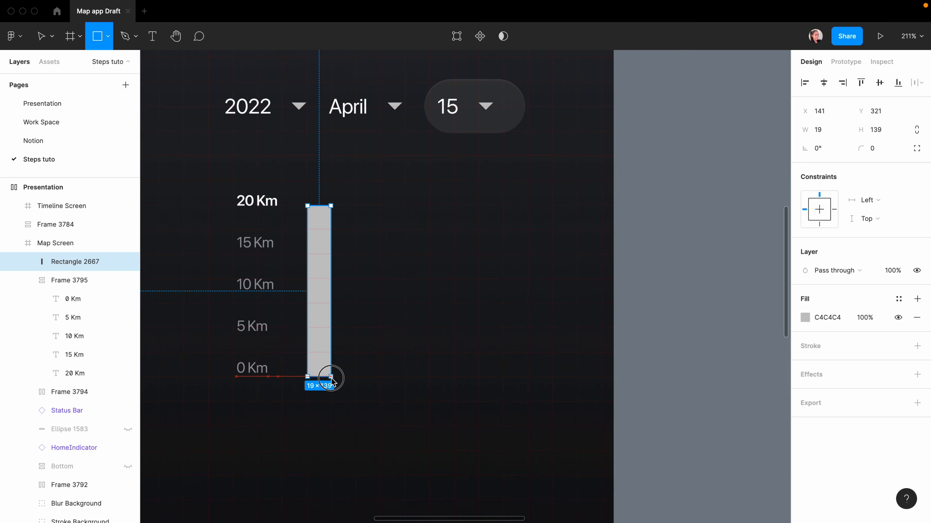
pyautogui.click(823, 134)
pyautogui.write('20')
pyautogui.press('Return')
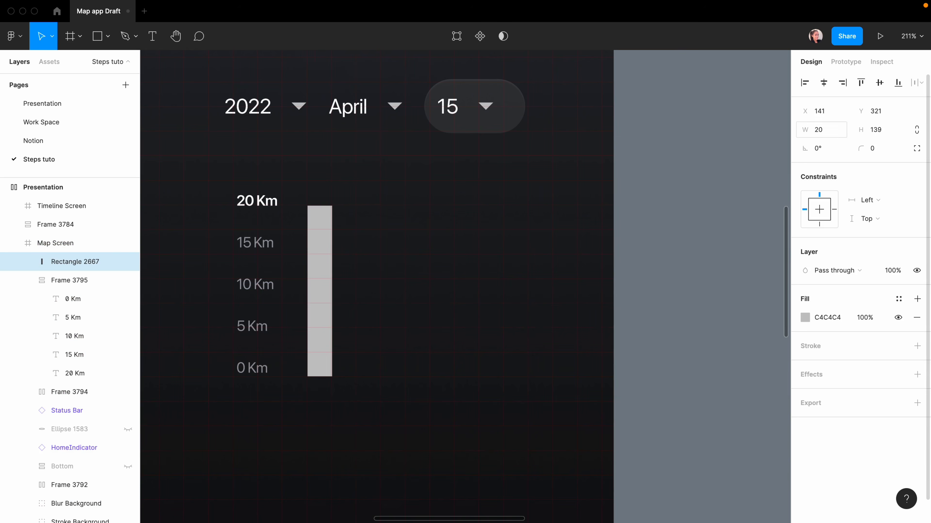
# Step: Round the corners of the chart bar with a radius of 4
pyautogui.click(876, 151)
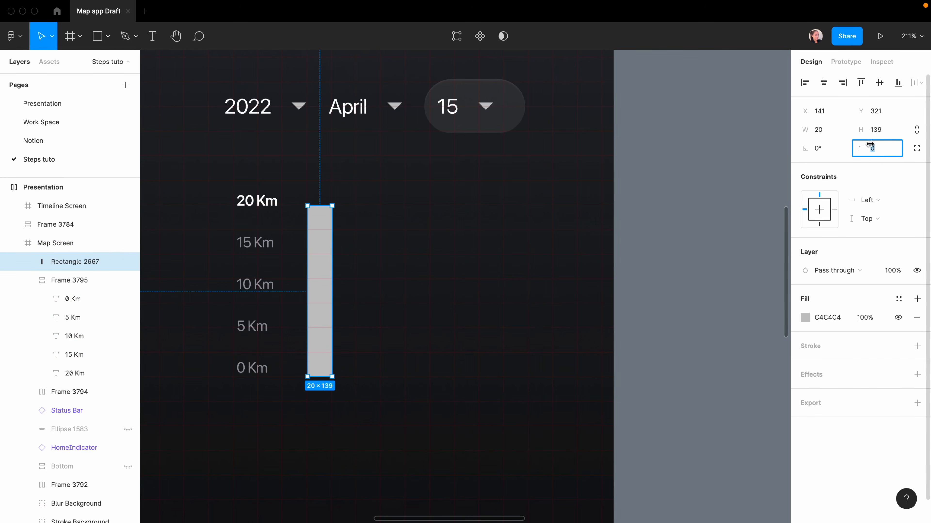
pyautogui.write('8')
pyautogui.press('Return')
pyautogui.press('Escape')
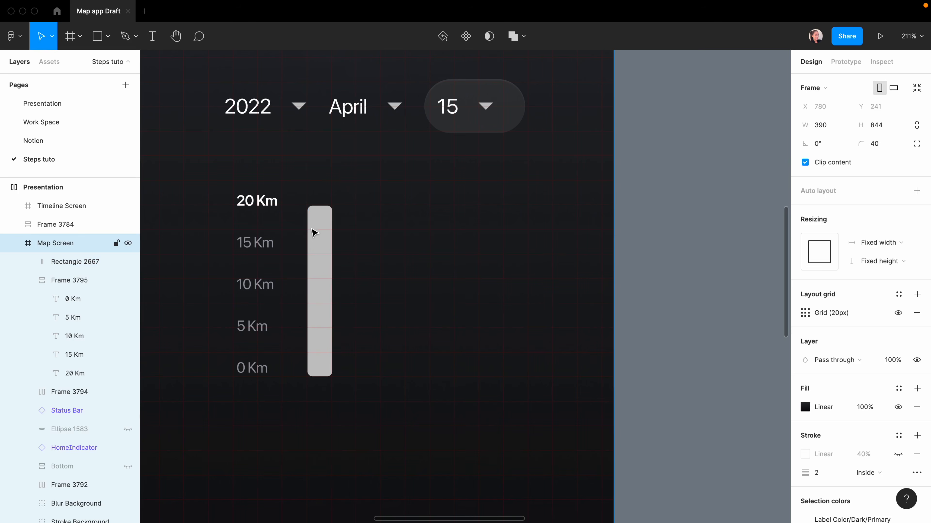
# Step: Align the chart bar to the 20 px layout grid at X 140, Y 320
pyautogui.click(323, 230)
pyautogui.scroll(5, 293, 222)
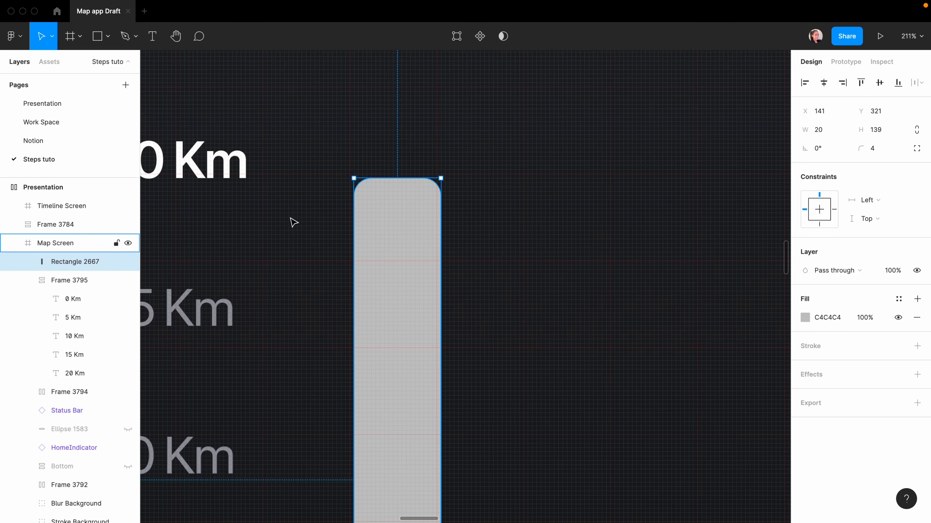
pyautogui.scroll(2, 391, 211)
pyautogui.press('Escape')
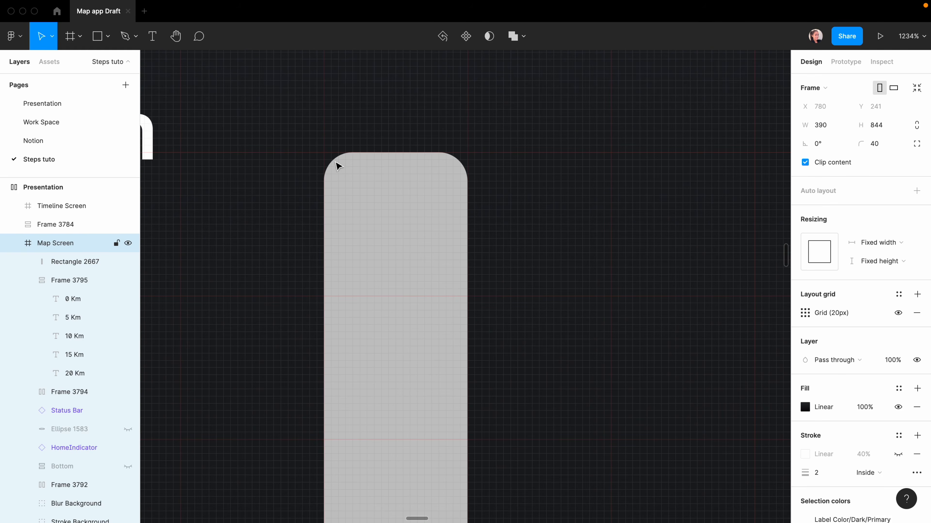
pyautogui.scroll(-6, 490, 210)
# Step: Duplicate the bar to its right at X 180 and shorten the copy from its upper edge to a height of 79
pyautogui.click(426, 208)
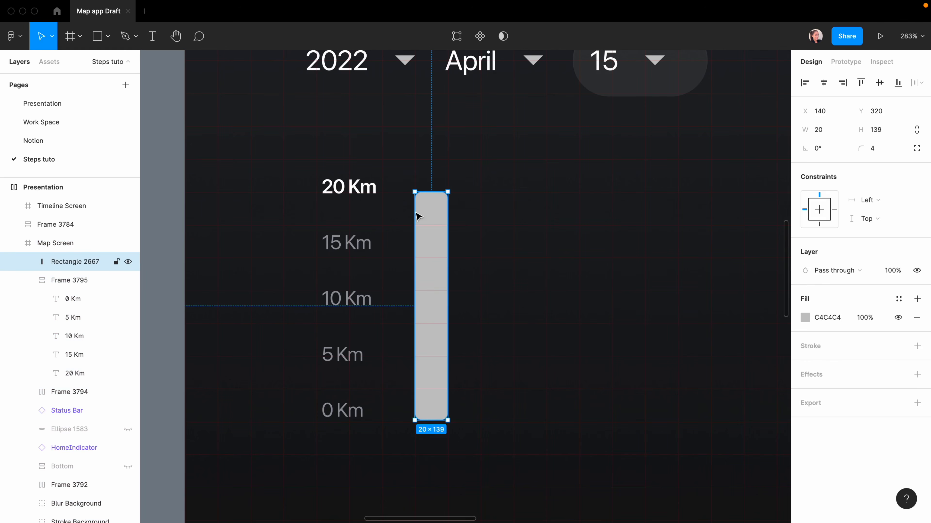
pyautogui.press('super+d')
pyautogui.moveTo(431, 216); pyautogui.dragTo(497, 291)
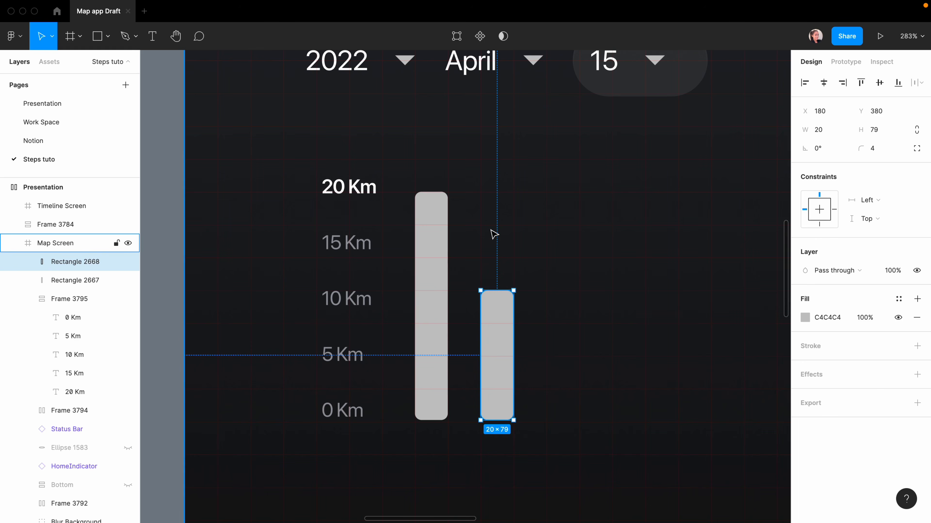
# Step: Combine both bars in a horizontal auto layout and align its contents to the bottom
pyautogui.keyDown('shift'); pyautogui.click(439, 244); pyautogui.keyUp('shift')
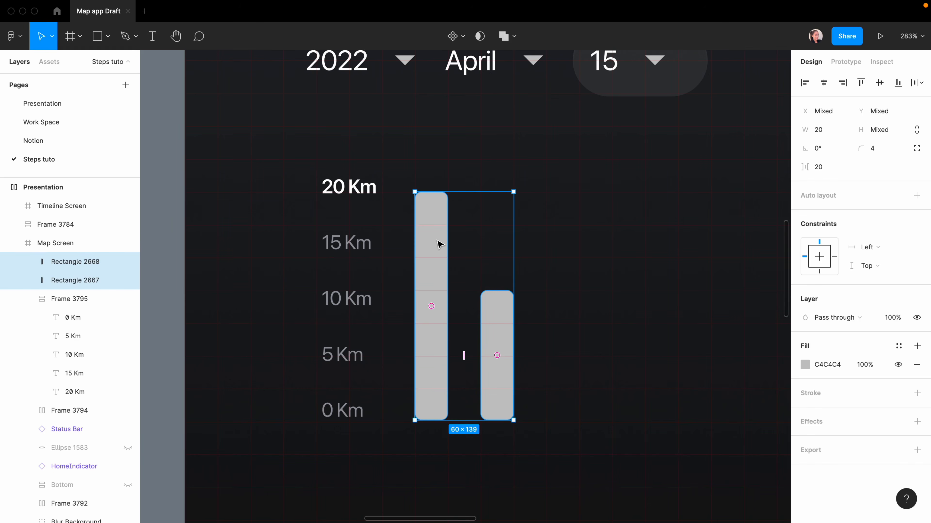
pyautogui.hotkey('shift', 'a')
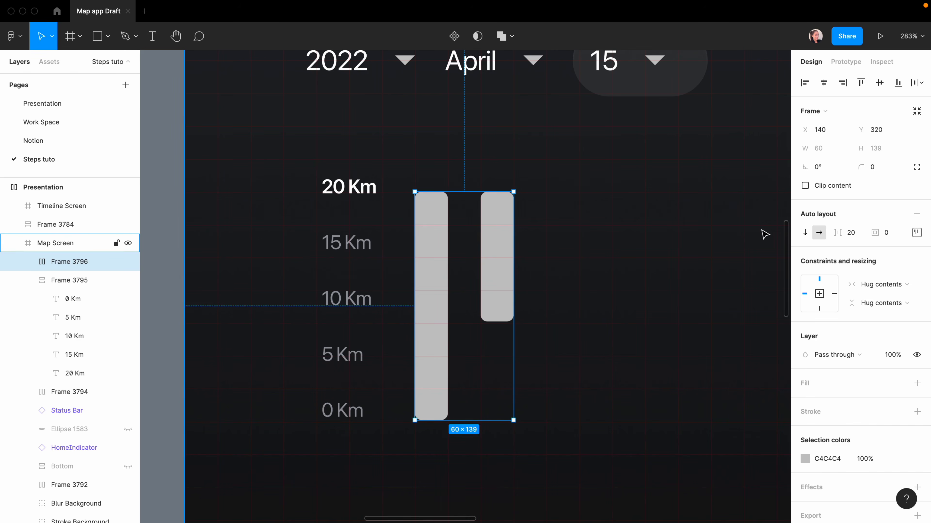
pyautogui.click(917, 232)
pyautogui.click(761, 292)
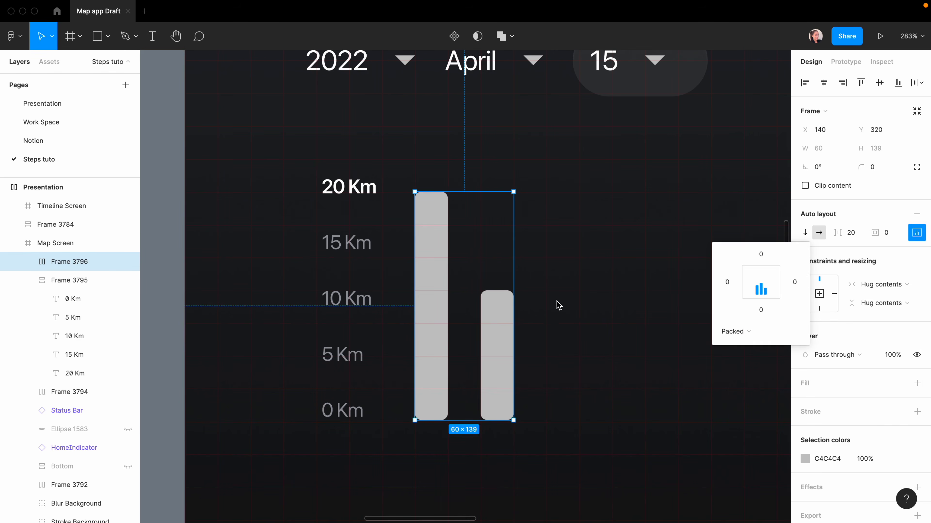
pyautogui.click(587, 318)
# Step: Duplicate the short bar, set the copy's height to 99, and duplicate that copy three times to make six bars
pyautogui.click(496, 334)
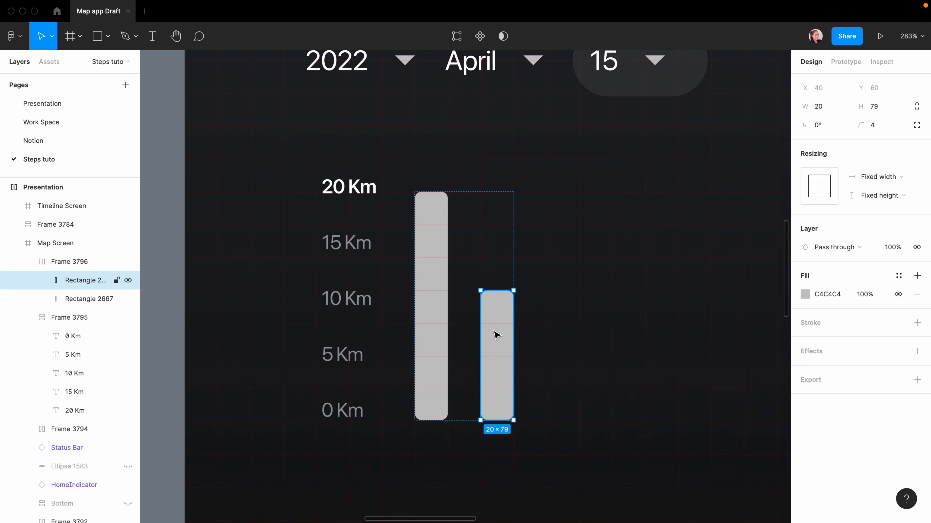
pyautogui.press('super+d')
pyautogui.moveTo(563, 291); pyautogui.dragTo(563, 259)
pyautogui.press('super+d')
pyautogui.press('super+d')
pyautogui.press('super+d')
pyautogui.hscroll(2, 565, 258)
# Step: Resize the fourth and fifth bars to a height of 119 and the sixth bar to a height of 19
pyautogui.click(622, 278)
pyautogui.moveTo(621, 258); pyautogui.dragTo(618, 220)
pyautogui.click(687, 266)
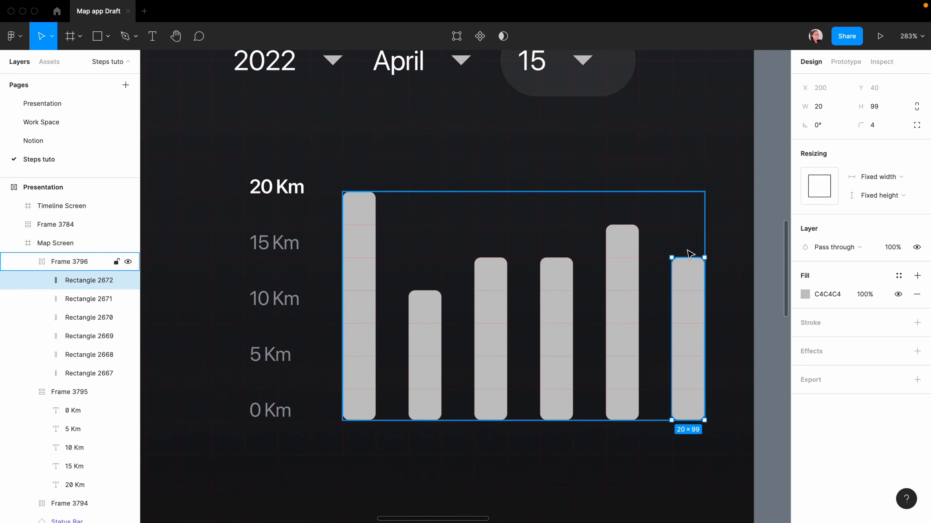
pyautogui.moveTo(690, 258); pyautogui.dragTo(690, 390)
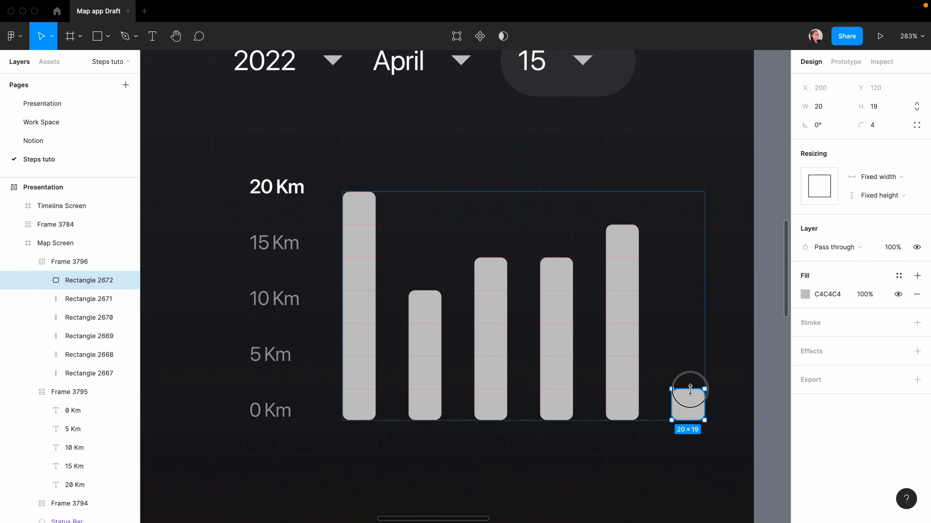
pyautogui.click(553, 264)
pyautogui.moveTo(556, 258); pyautogui.dragTo(557, 224)
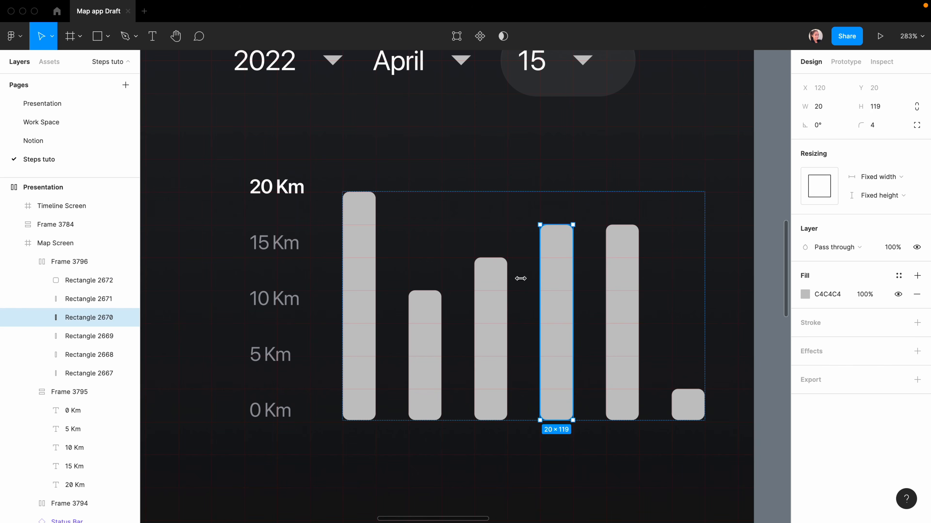
pyautogui.click(188, 380)
pyautogui.hotkey('shift', '2')
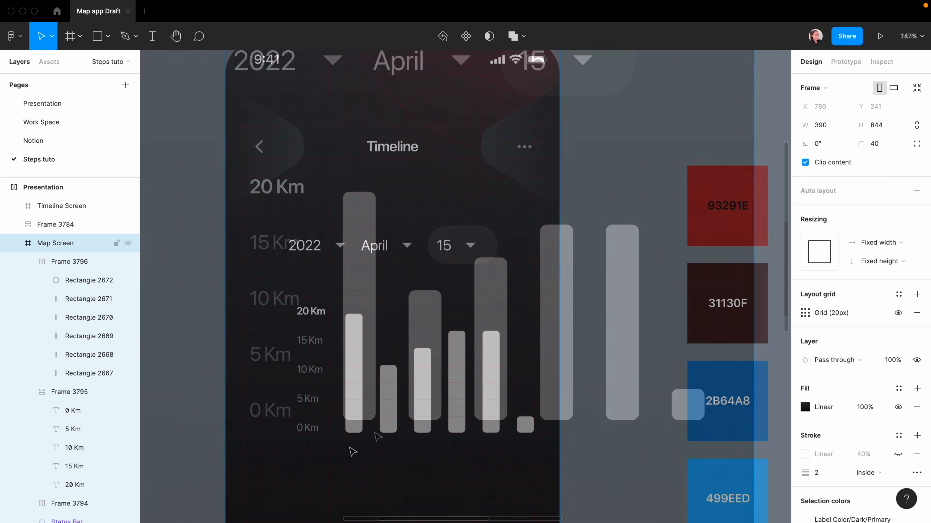
pyautogui.scroll(-2, 436, 353)
pyautogui.hscroll(1, 436, 354)
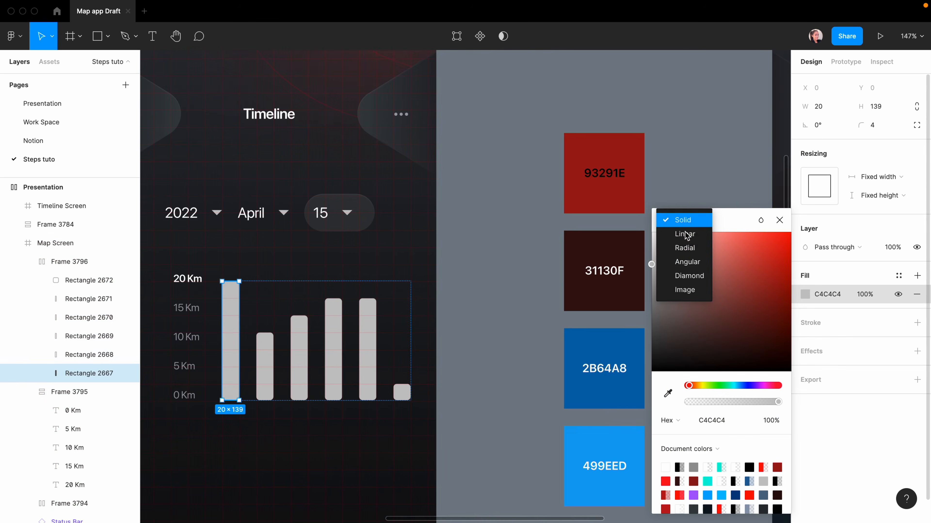
# Step: Fill the first bar with a linear gradient from the 93291E swatch colour to 31130F at 0% opacity
pyautogui.click(676, 232)
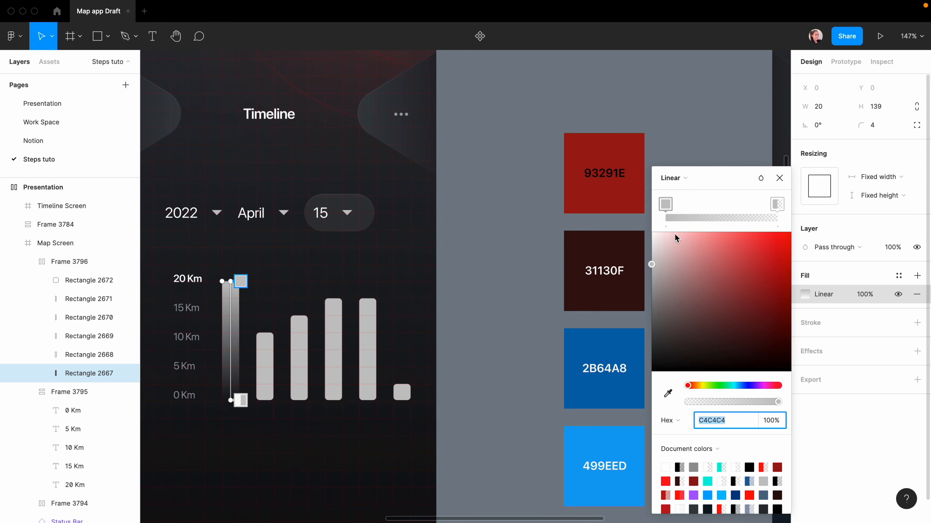
pyautogui.click(241, 281)
pyautogui.click(667, 393)
pyautogui.click(608, 151)
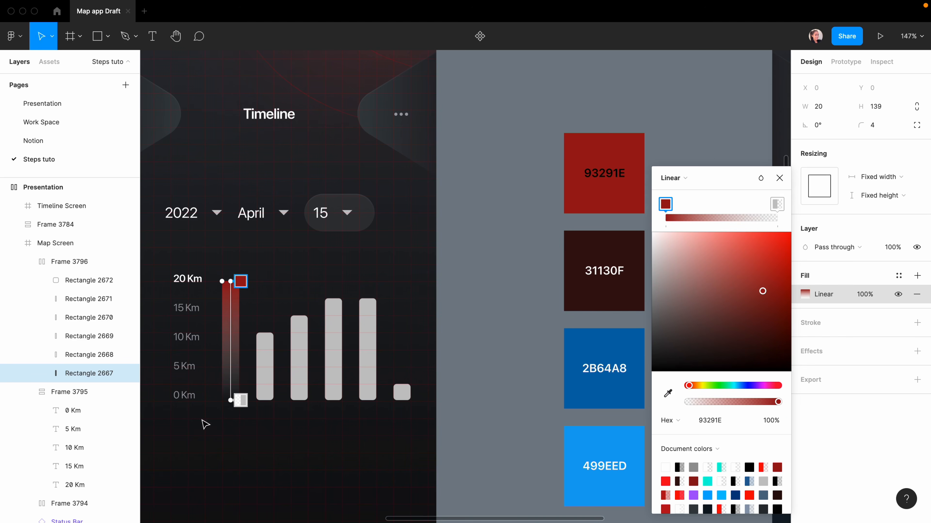
pyautogui.click(241, 401)
pyautogui.click(683, 401)
pyautogui.click(586, 251)
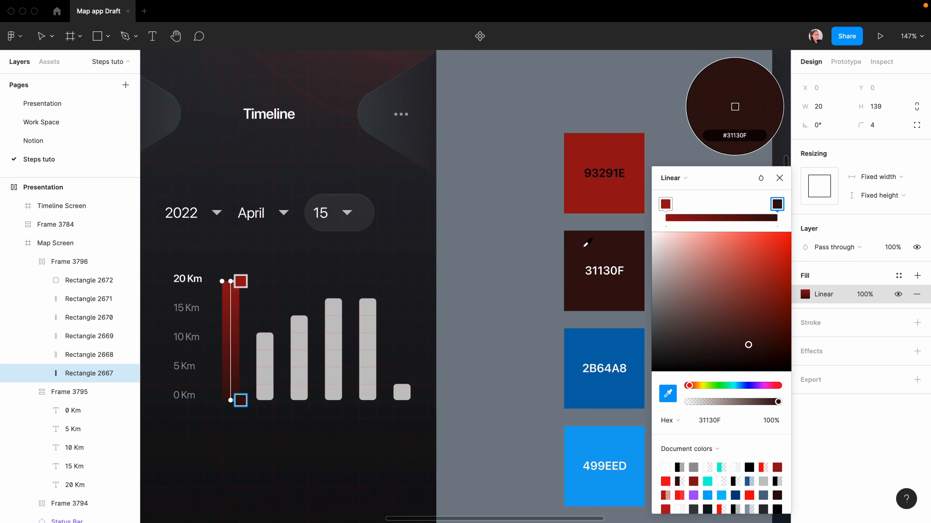
pyautogui.moveTo(778, 402); pyautogui.dragTo(677, 404)
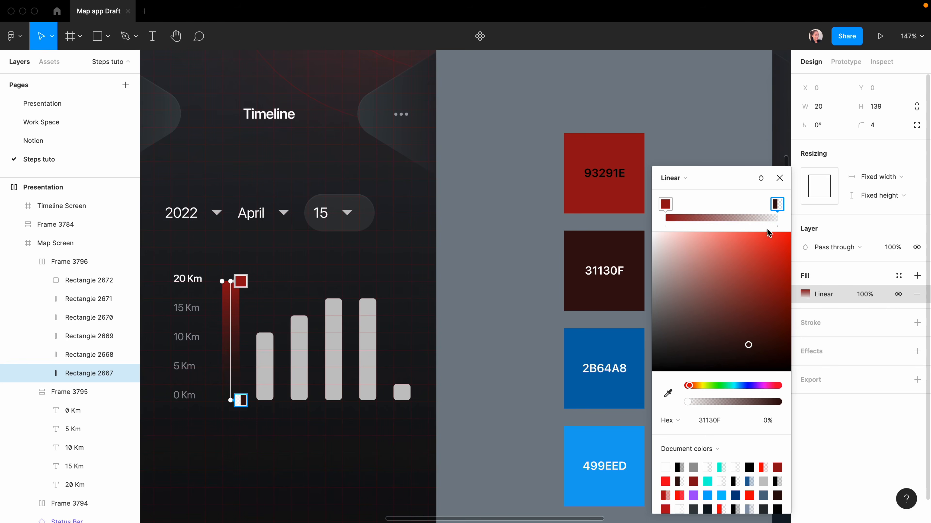
pyautogui.press('Escape')
# Step: Add a 1 px inside stroke to the first bar with a linear gradient from FFFFFF to FFFFFF at 0%, and change its blend mode
pyautogui.click(917, 323)
pyautogui.click(804, 341)
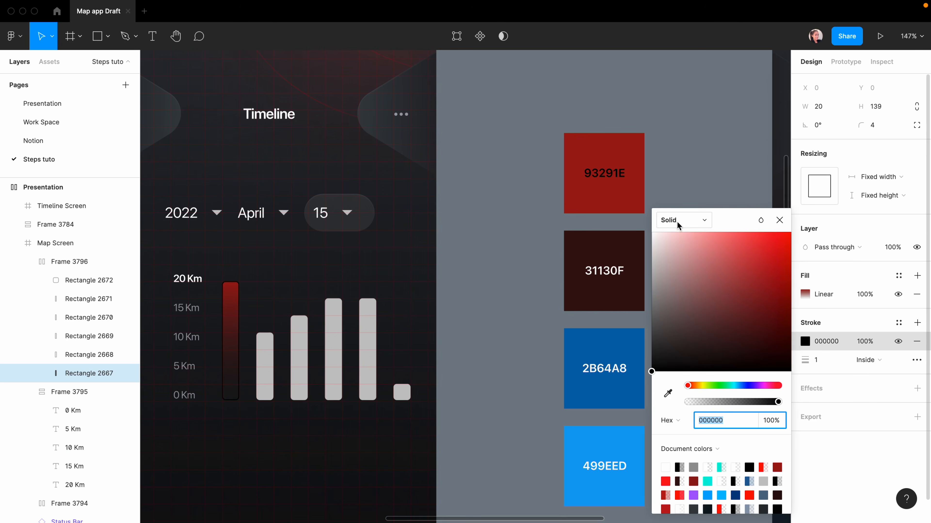
pyautogui.click(674, 220)
pyautogui.click(682, 231)
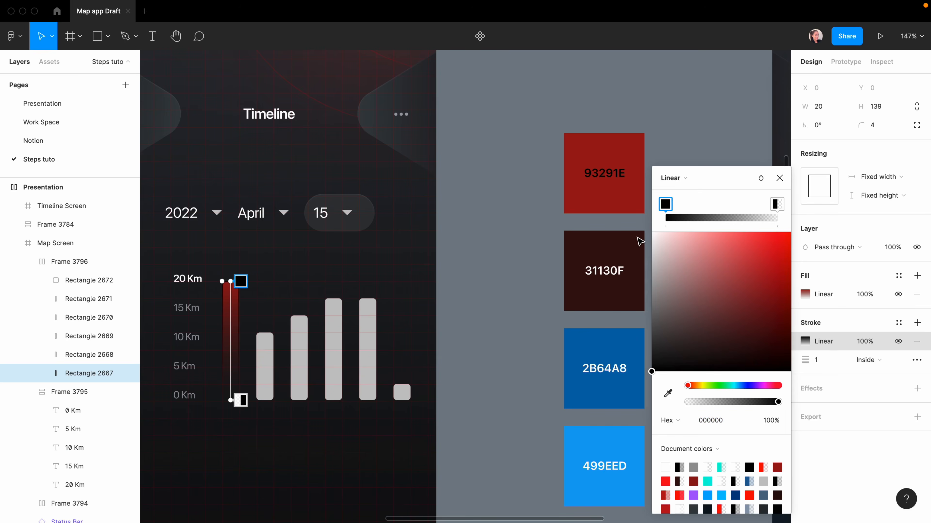
pyautogui.moveTo(653, 234); pyautogui.dragTo(482, 150)
pyautogui.click(240, 401)
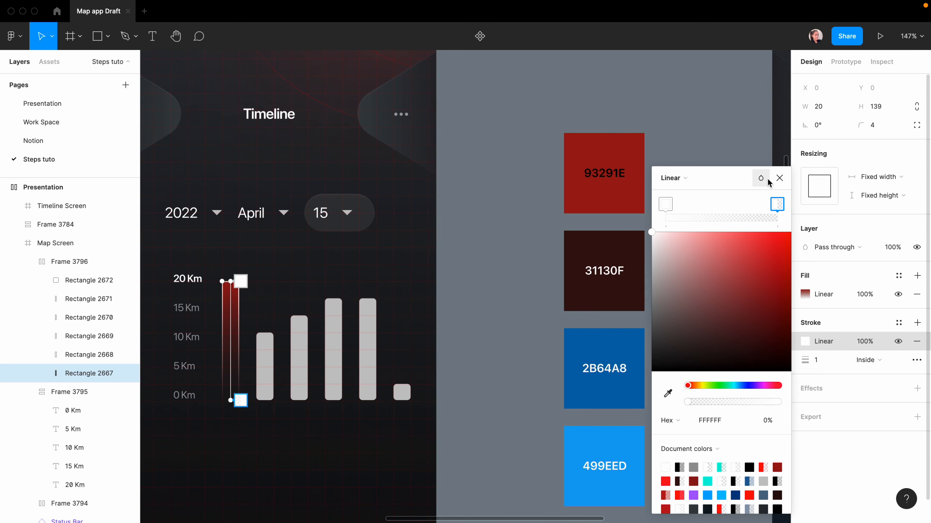
pyautogui.click(760, 179)
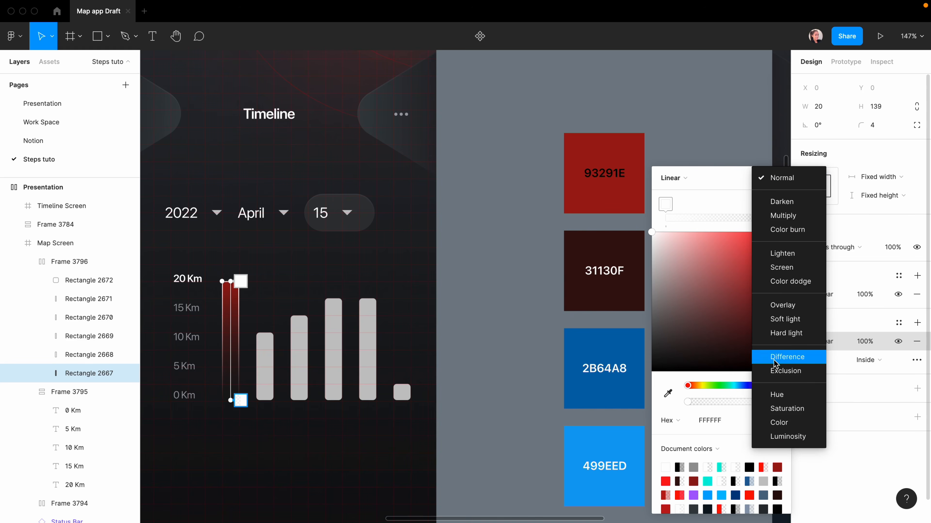
# Step: Set the first bar's layer opacity to 50%
pyautogui.click(893, 249)
pyautogui.click(887, 245)
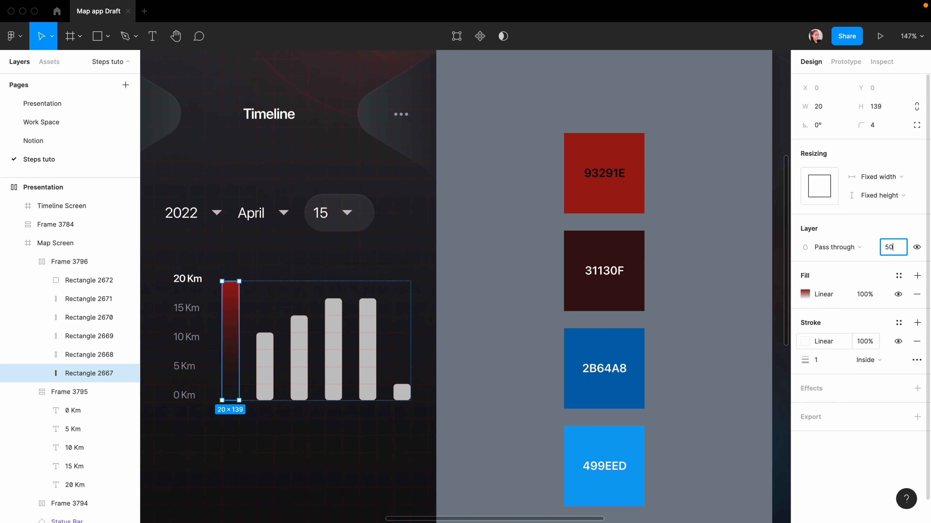
pyautogui.click(509, 341)
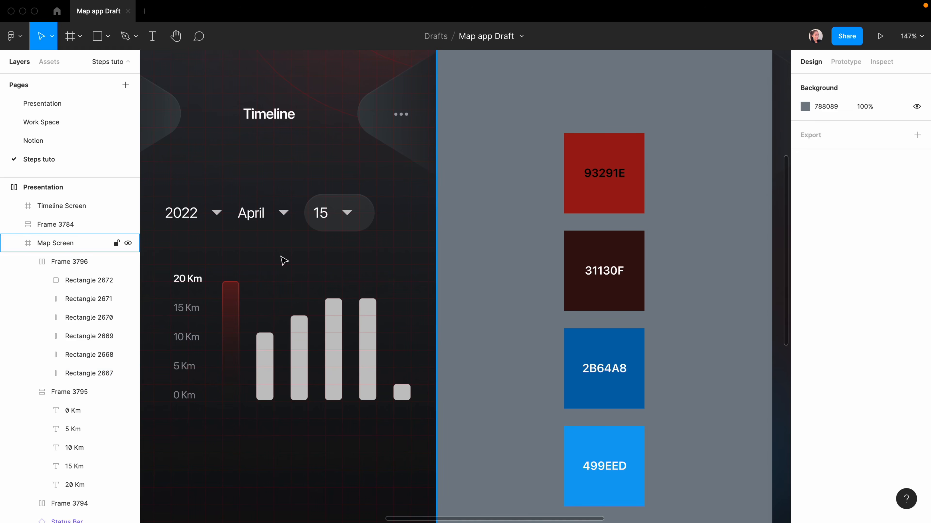
# Step: Copy the first bar's properties and paste them onto the second, third, fifth and sixth bars
pyautogui.click(76, 373)
pyautogui.rightClick(76, 373)
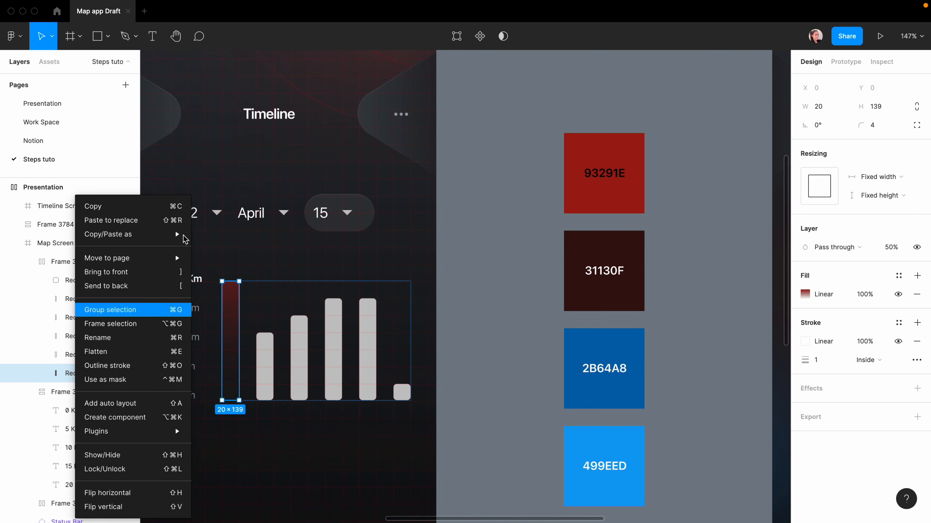
pyautogui.moveTo(167, 234)
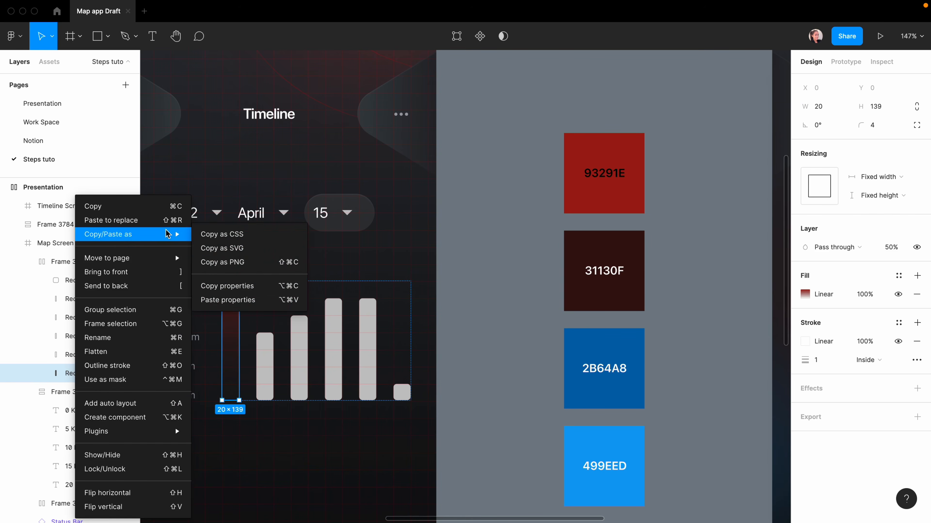
pyautogui.click(284, 289)
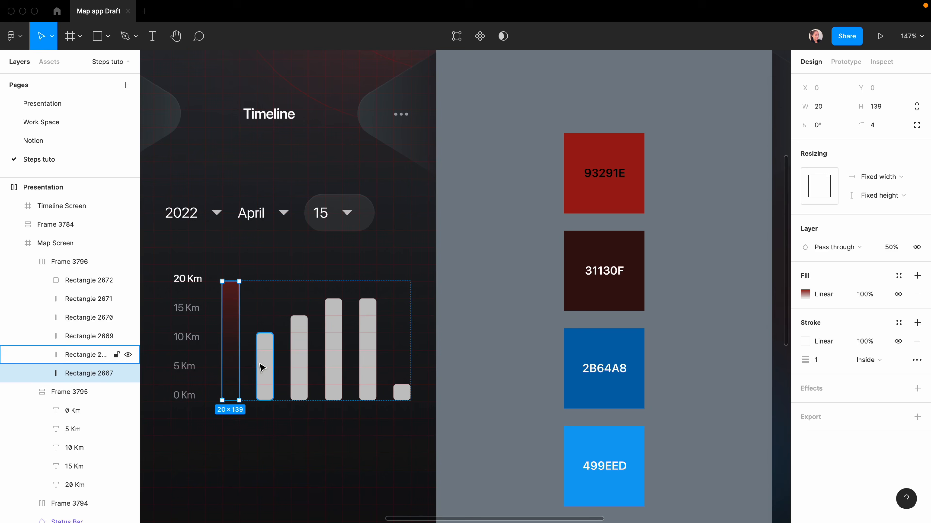
pyautogui.click(264, 359)
pyautogui.keyDown('shift'); pyautogui.click(306, 348); pyautogui.keyUp('shift')
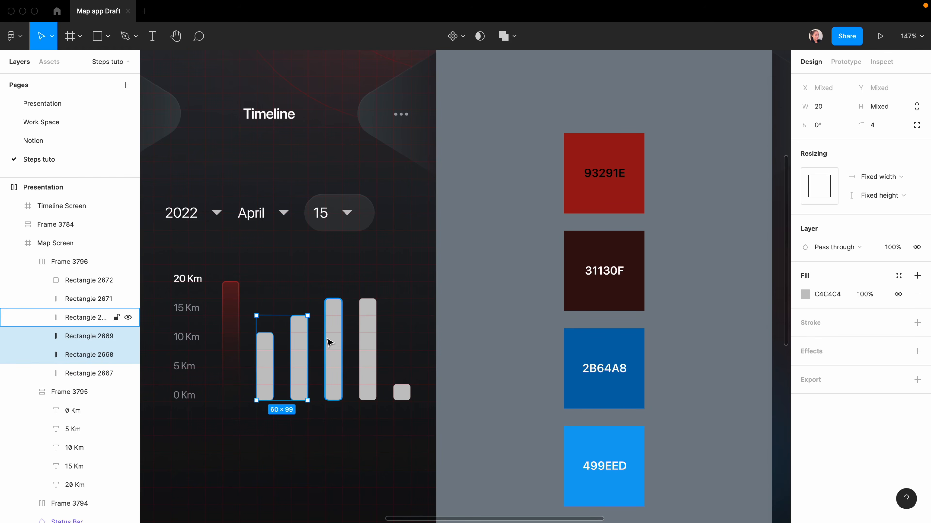
pyautogui.keyDown('shift'); pyautogui.click(368, 339); pyautogui.keyUp('shift')
pyautogui.keyDown('shift'); pyautogui.click(402, 392); pyautogui.keyUp('shift')
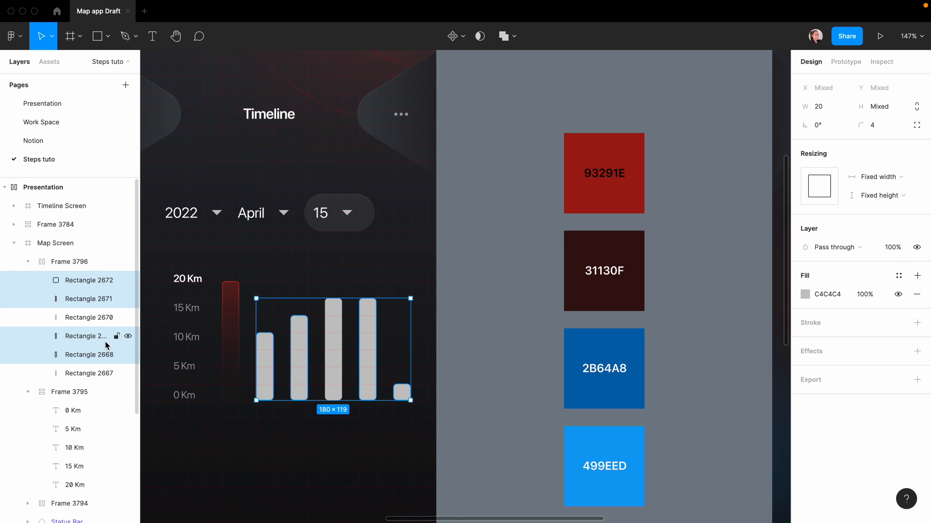
pyautogui.press('super+alt+v')
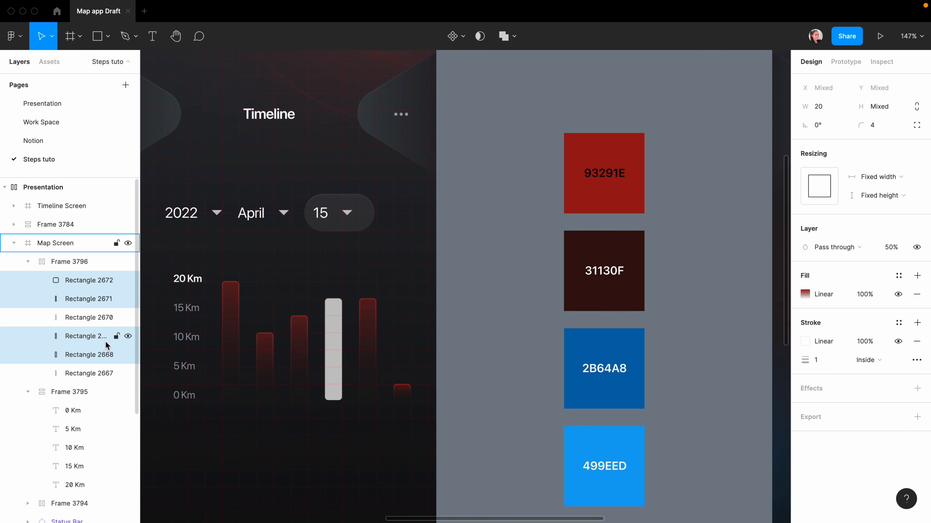
pyautogui.click(465, 367)
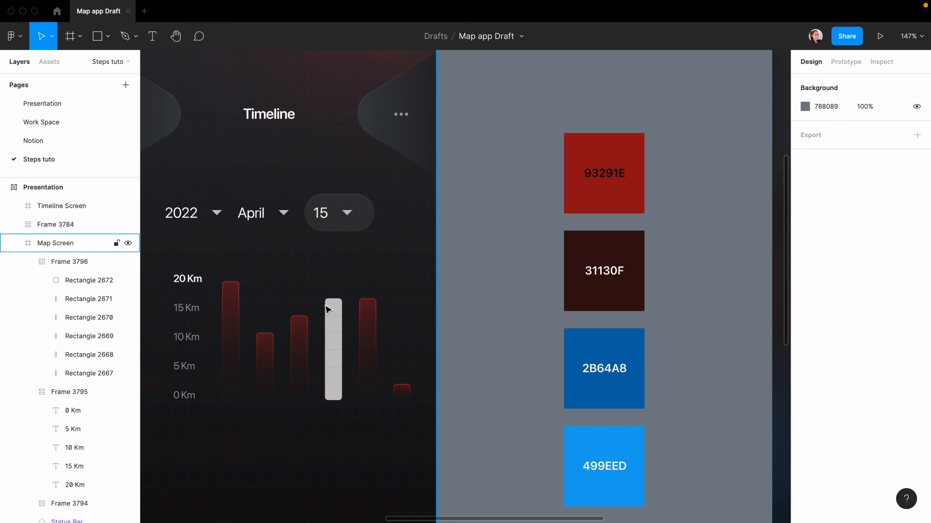
# Step: Fill the fourth bar with a linear gradient from the 2B64A8 swatch colour to a transparent 499EED
pyautogui.click(337, 332)
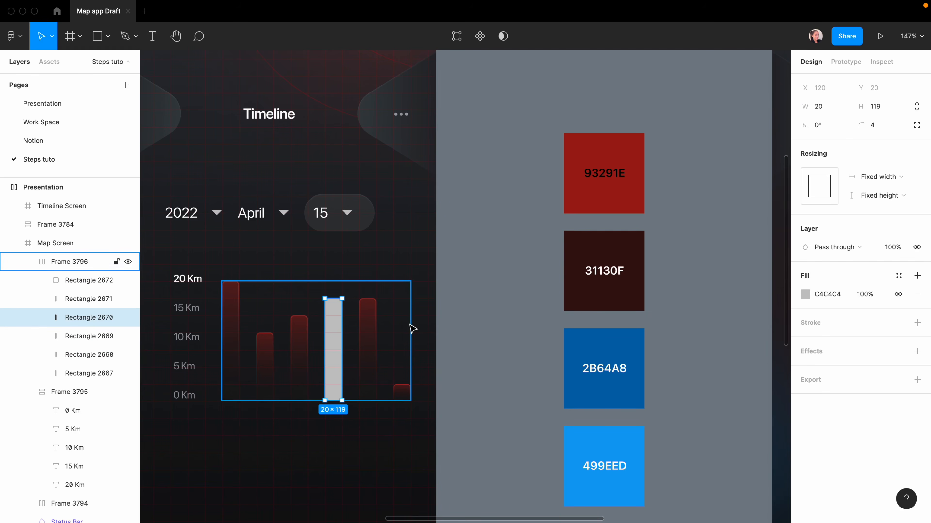
pyautogui.click(805, 294)
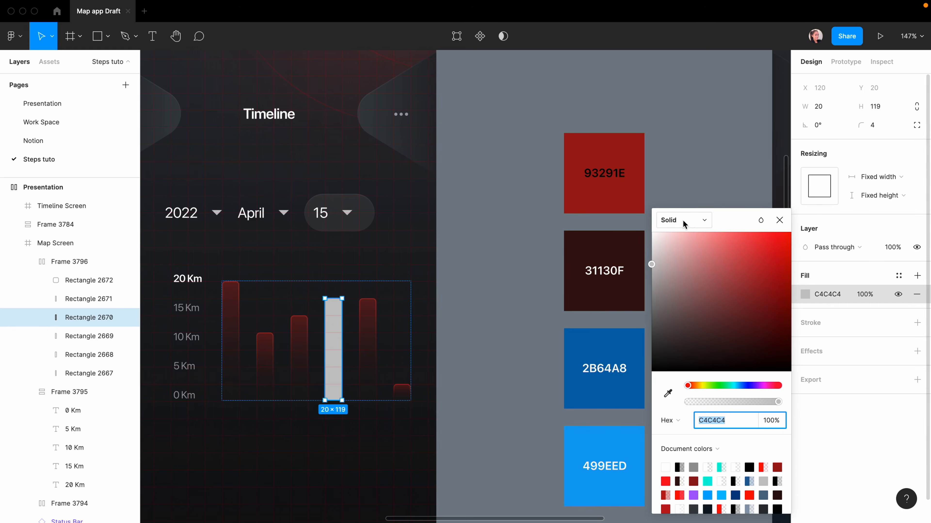
pyautogui.click(673, 219)
pyautogui.click(680, 233)
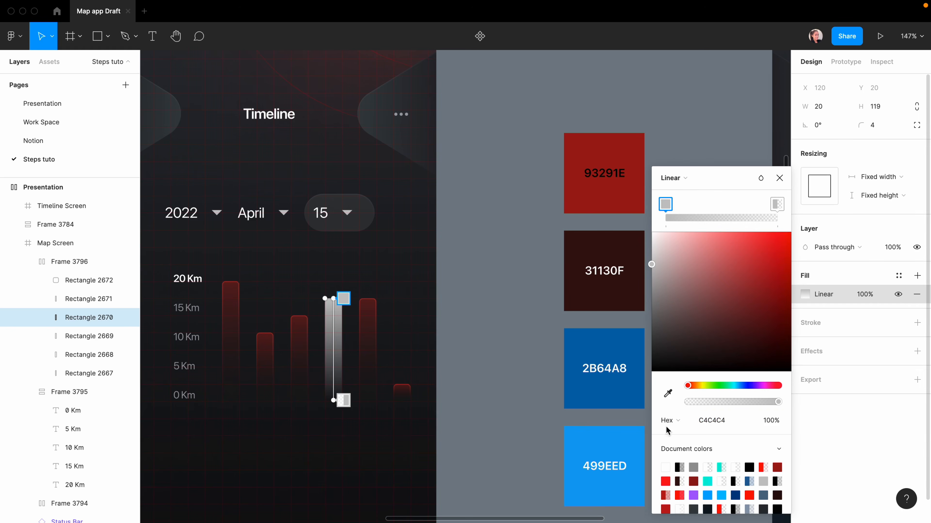
pyautogui.click(668, 394)
pyautogui.click(629, 357)
pyautogui.click(344, 401)
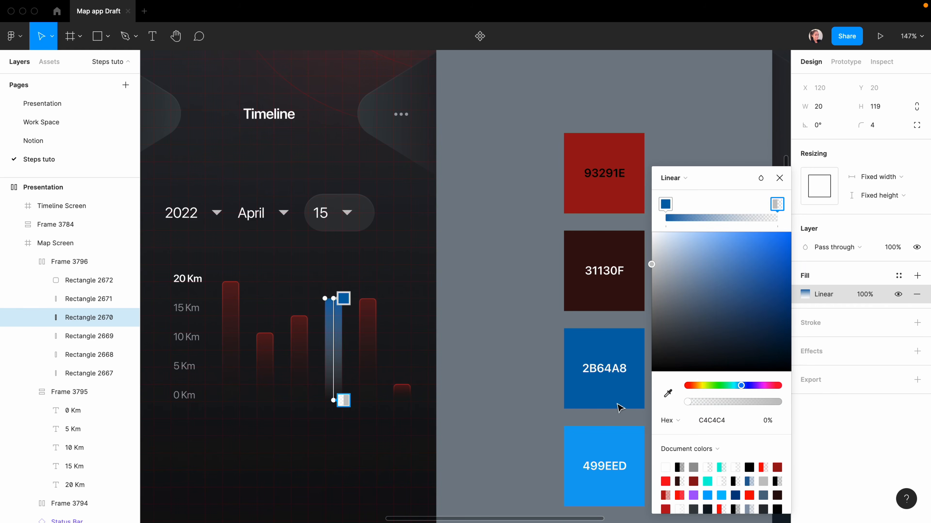
pyautogui.click(667, 393)
pyautogui.click(607, 442)
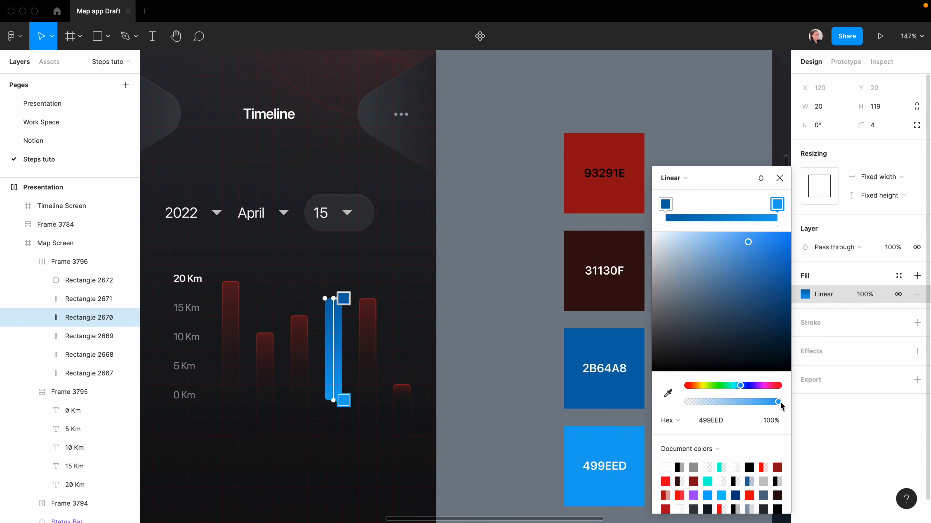
pyautogui.press('Escape')
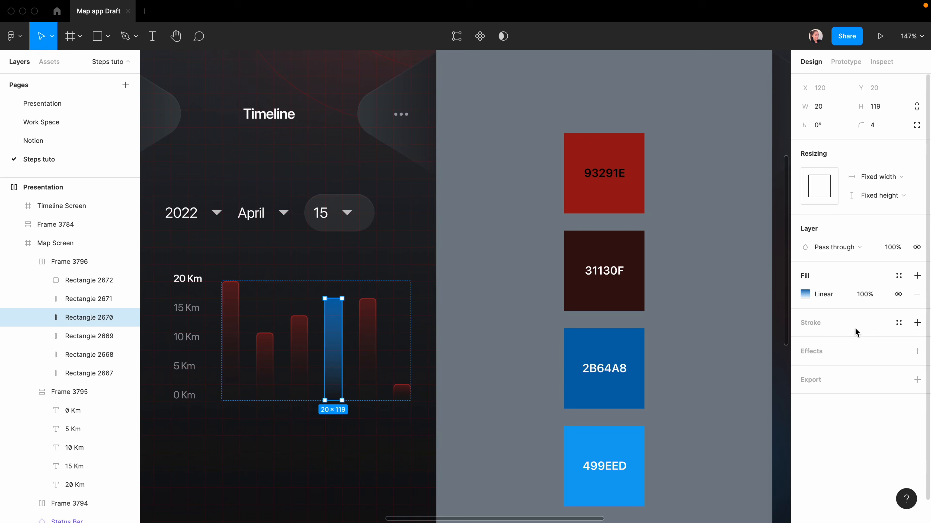
# Step: Add a 1 px inside stroke to the blue bar with a linear gradient fading from FFFFFF, and change its blend mode
pyautogui.click(917, 323)
pyautogui.click(805, 341)
pyautogui.click(670, 216)
pyautogui.click(678, 230)
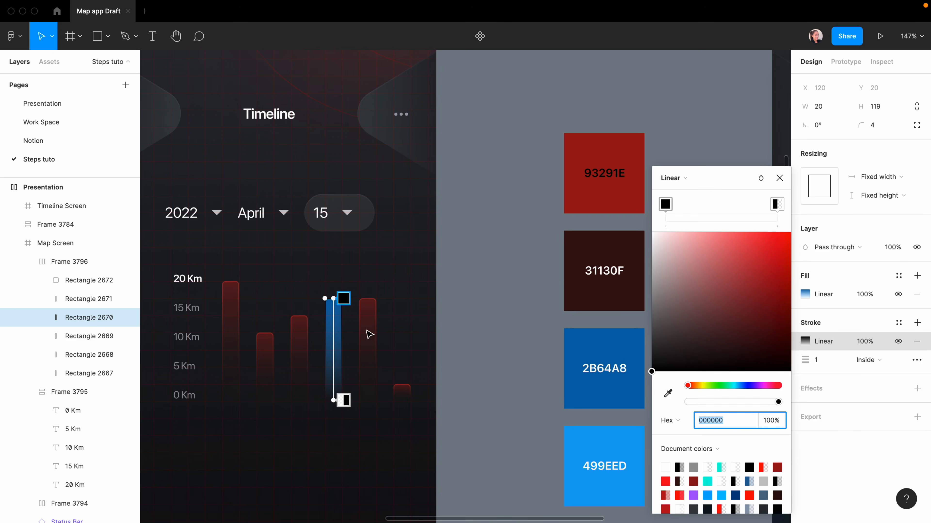
pyautogui.click(346, 298)
pyautogui.moveTo(683, 281); pyautogui.dragTo(207, 227)
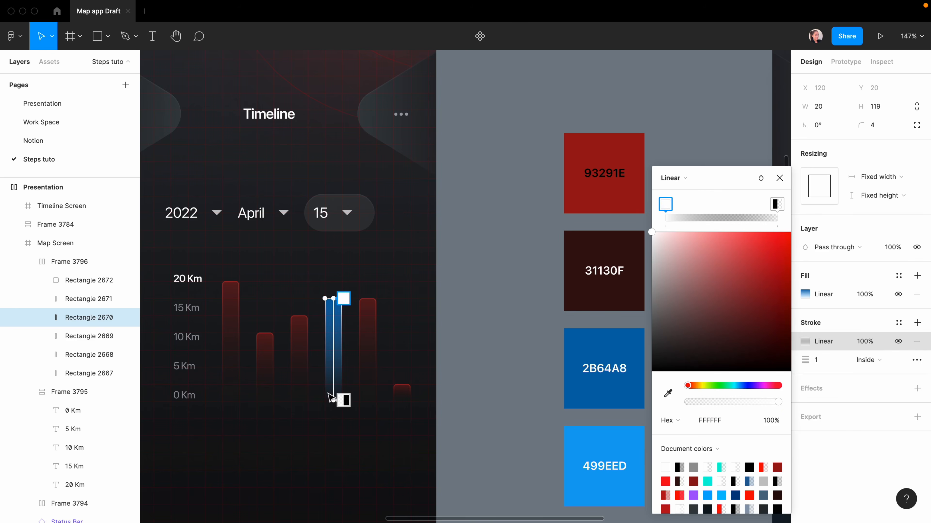
pyautogui.click(761, 178)
pyautogui.click(337, 318)
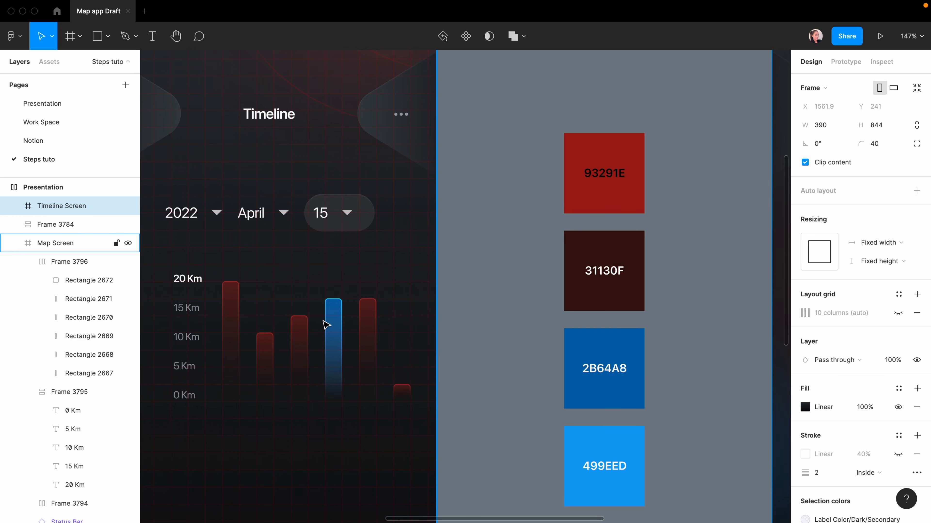
# Step: Select the auto layout frame that holds the six chart bars
pyautogui.hscroll(-5, 235, 252)
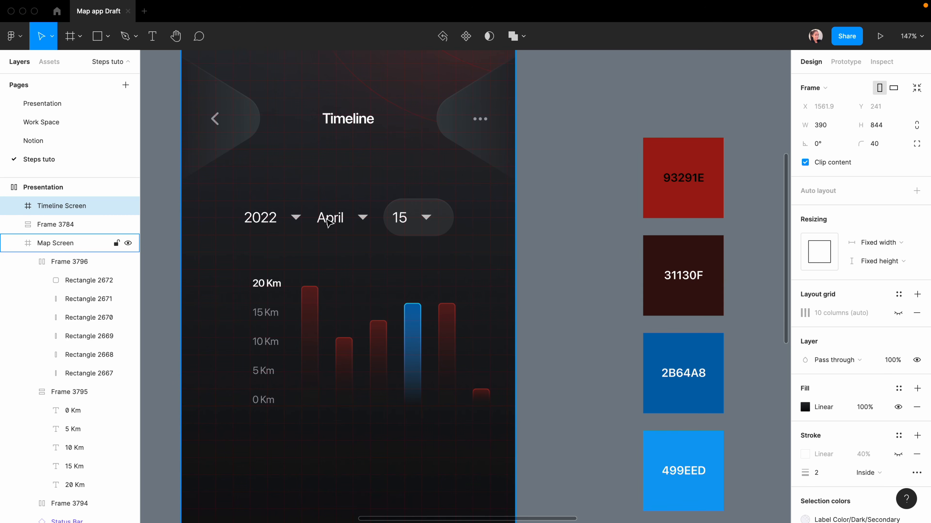
pyautogui.click(480, 397)
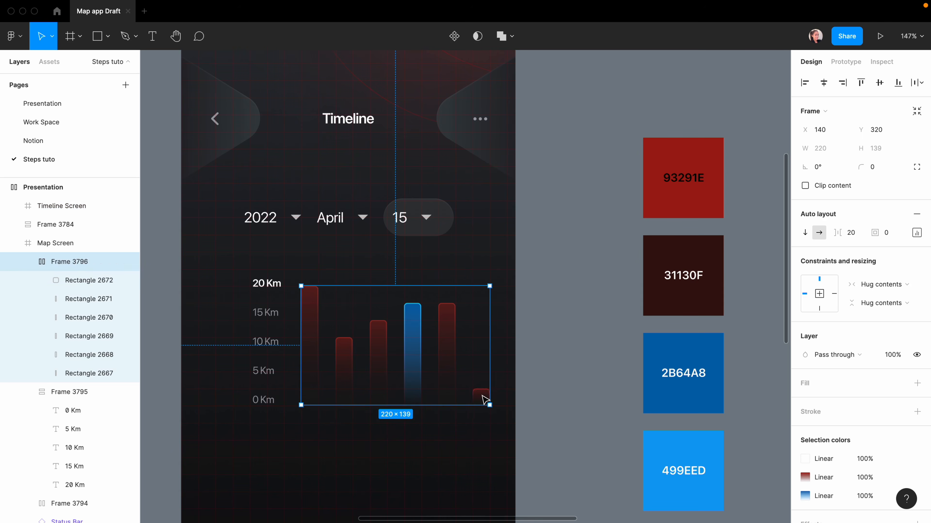
# Step: Duplicate the last bar of the chart and shift the bars and kilometre labels together about 40 px left
pyautogui.press('super+d')
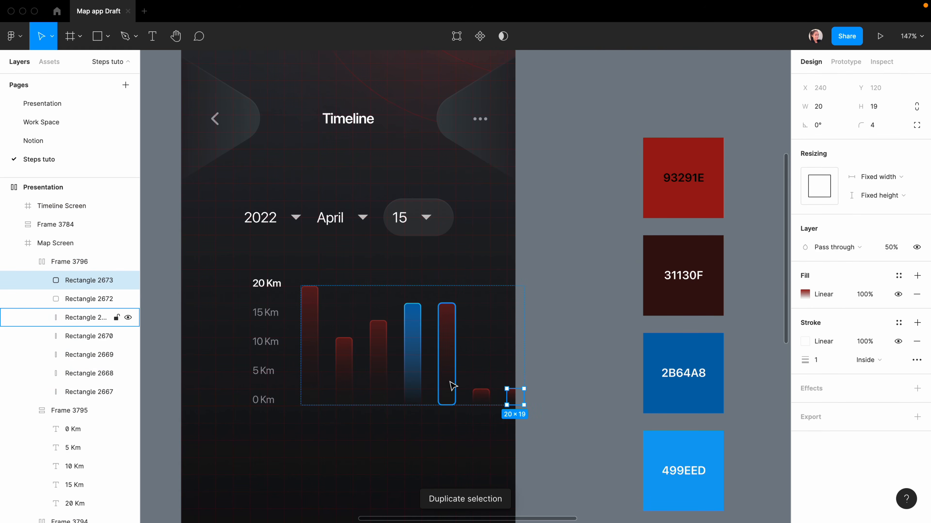
pyautogui.press('Escape')
pyautogui.click(269, 319)
pyautogui.keyDown('shift'); pyautogui.click(357, 339); pyautogui.keyUp('shift')
pyautogui.moveTo(357, 339); pyautogui.dragTo(327, 338)
pyautogui.press('Escape')
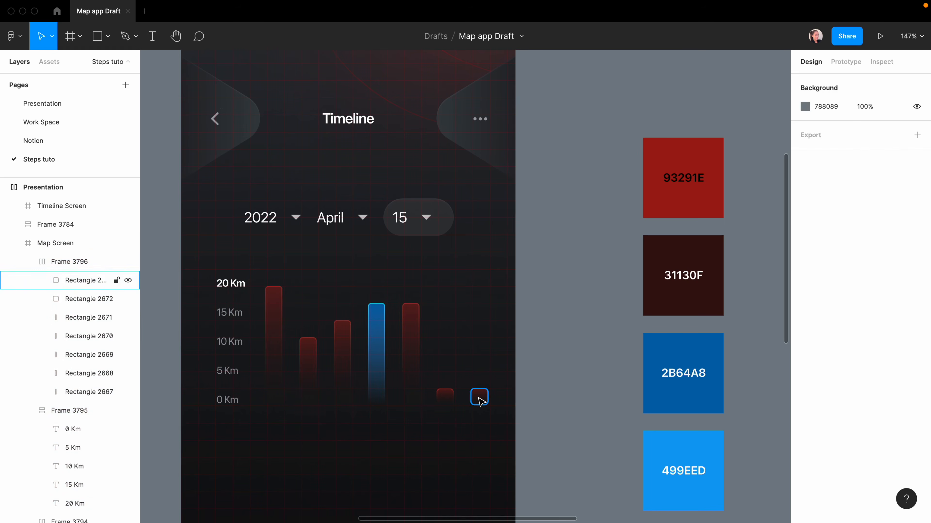
# Step: Make the new last bar 89 px tall and swap the blue bar with the red bar to its right
pyautogui.click(478, 396)
pyautogui.moveTo(479, 389); pyautogui.dragTo(474, 330)
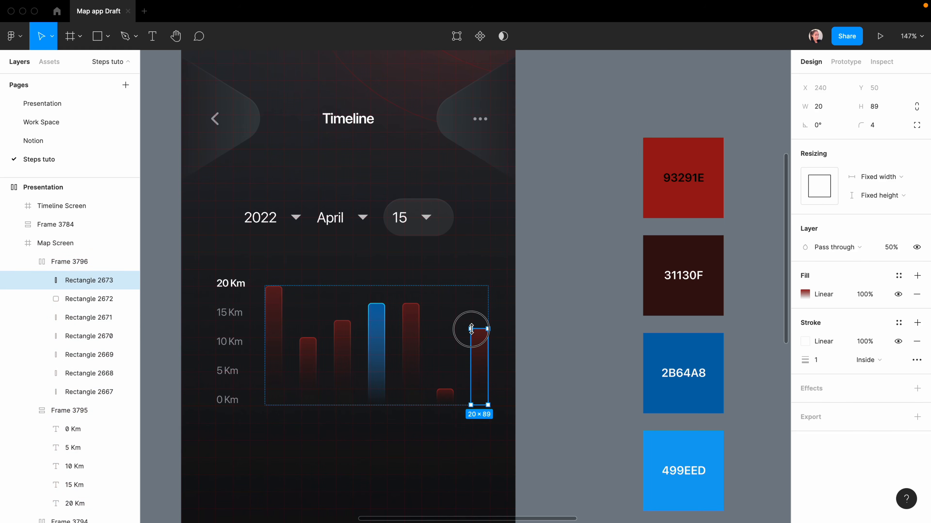
pyautogui.click(376, 352)
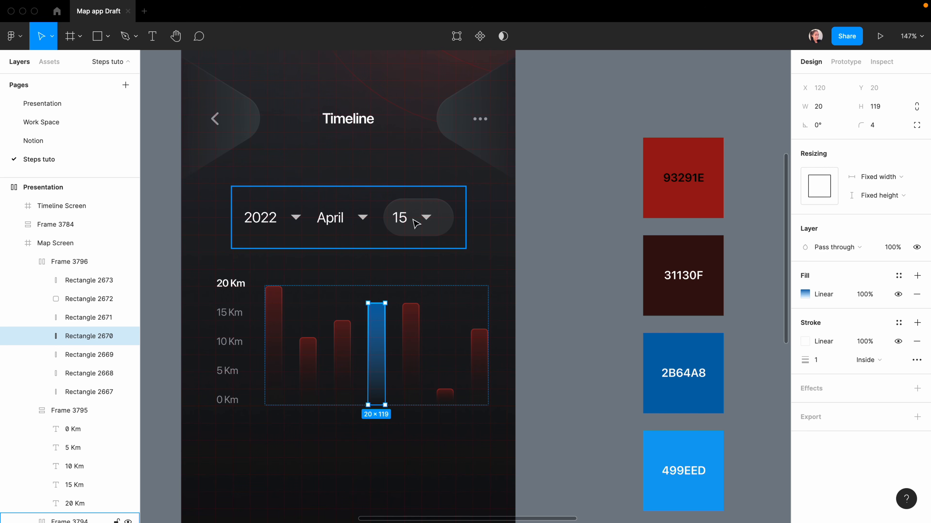
pyautogui.moveTo(380, 352); pyautogui.dragTo(411, 343)
pyautogui.press('Escape')
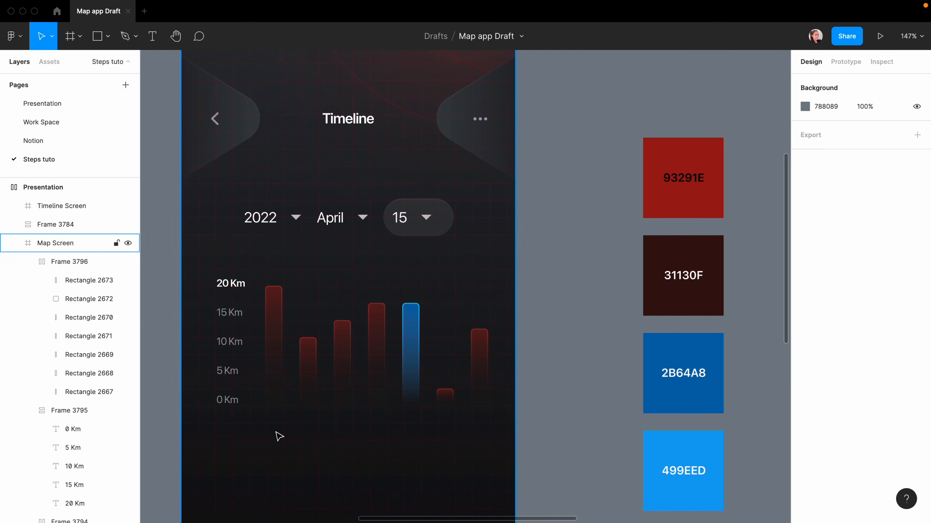
# Step: Add a text label reading "Mon" directly beneath the first bar of the chart
pyautogui.click(294, 436)
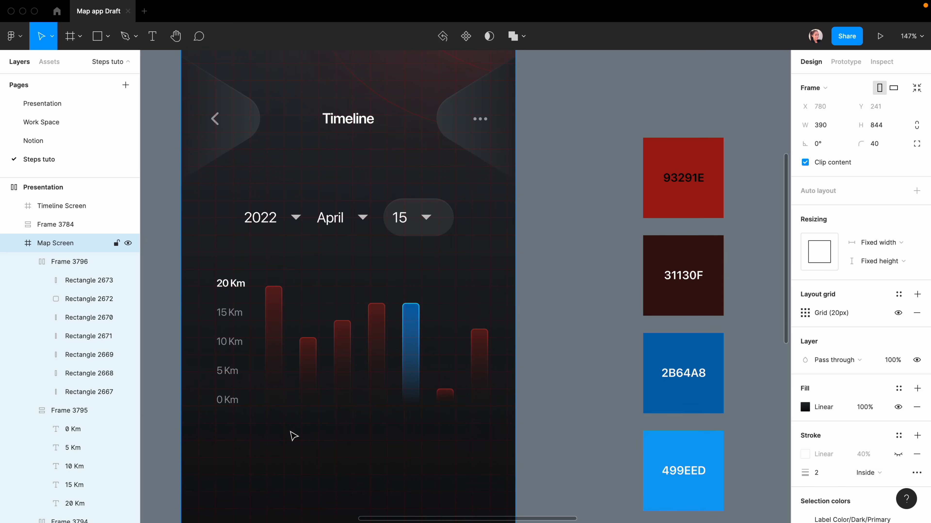
pyautogui.press('t')
pyautogui.click(261, 433)
pyautogui.write('Mon')
pyautogui.press('Escape')
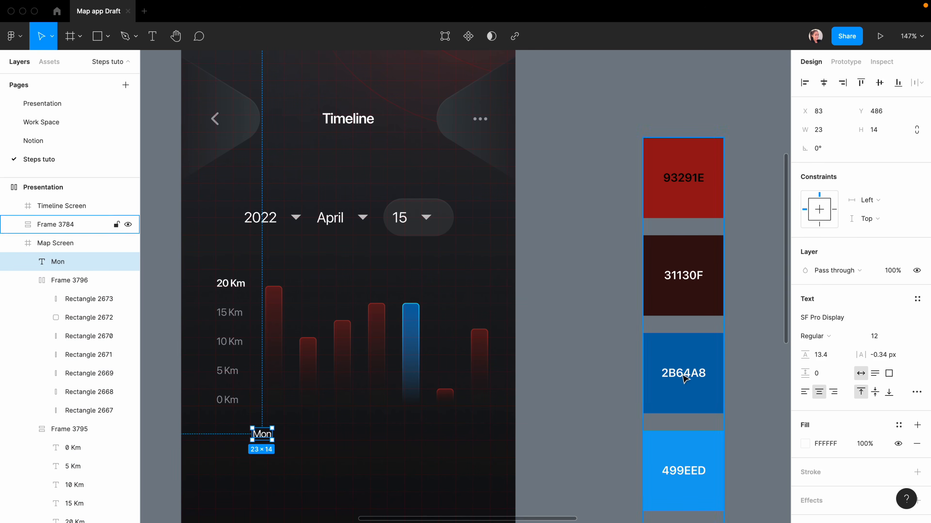
pyautogui.moveTo(262, 436); pyautogui.dragTo(276, 414)
pyautogui.click(280, 421)
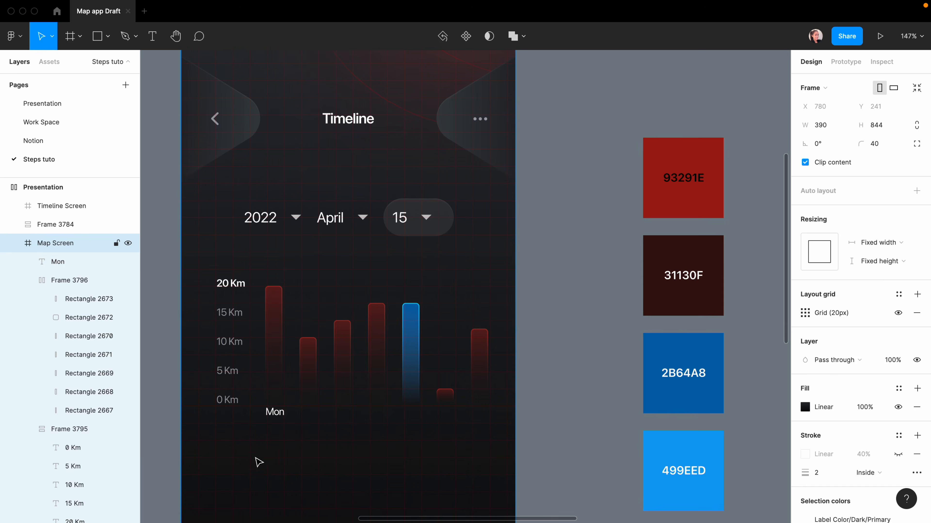
# Step: Wrap the Mon label in a horizontal auto layout frame with 20 spacing and 0 padding
pyautogui.click(277, 415)
pyautogui.hotkey('shift', 'a')
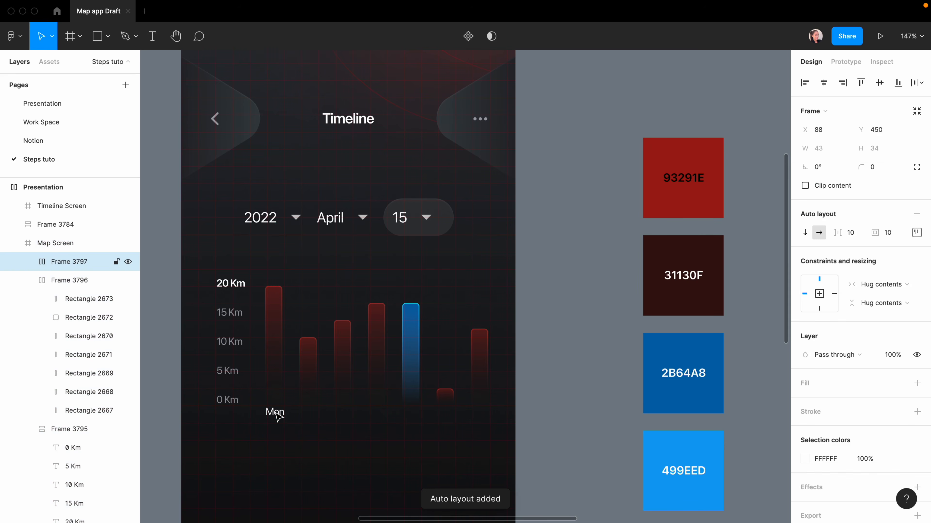
pyautogui.click(850, 233)
pyautogui.write('20')
pyautogui.click(887, 235)
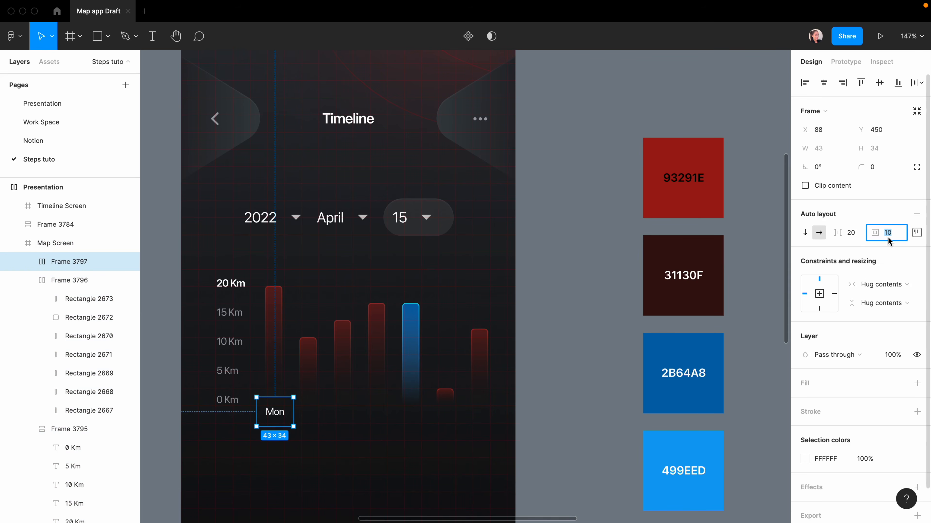
# Step: Duplicate the Mon label inside its auto layout frame until the row has seven labels
pyautogui.click(28, 261)
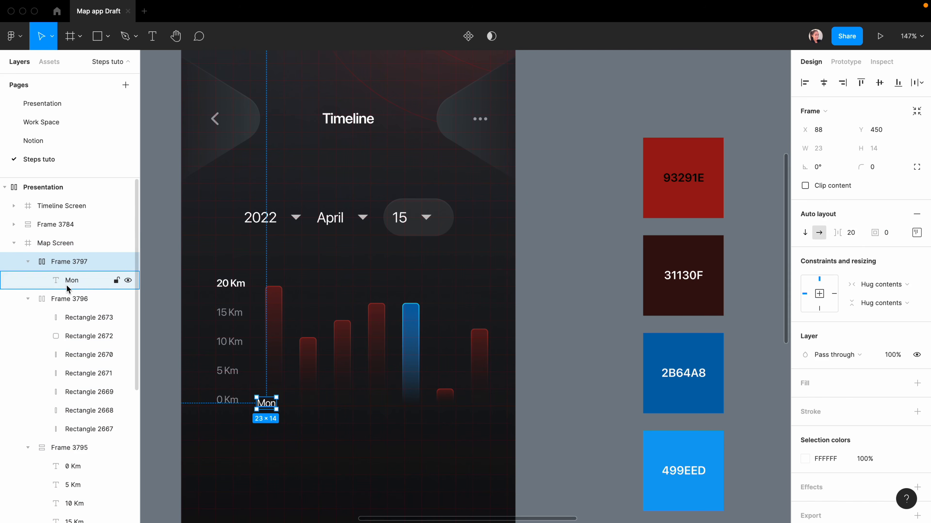
pyautogui.click(67, 281)
pyautogui.press('super+d')
pyautogui.press('super+d')
pyautogui.press('super+d')
pyautogui.press('super+d')
pyautogui.press('super+d')
pyautogui.press('super+d')
pyautogui.click(302, 418)
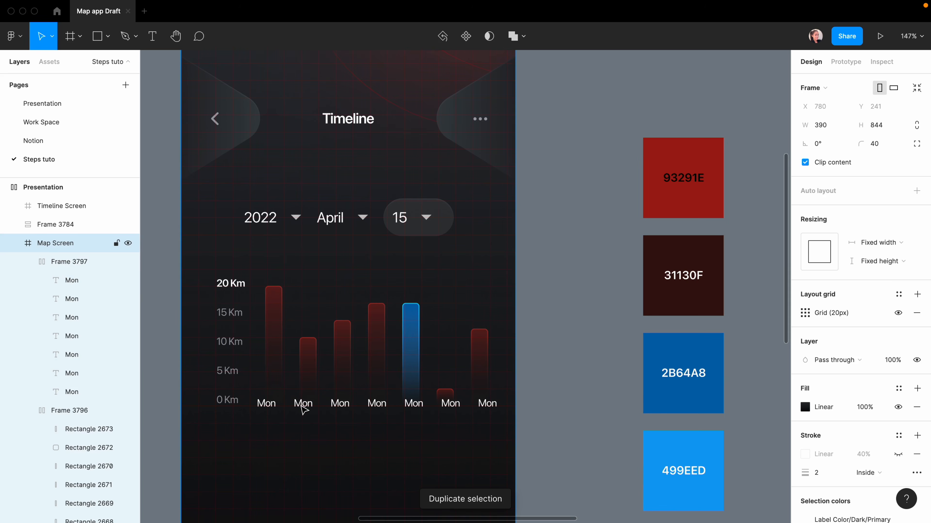
# Step: Change the six duplicated labels to Tue, Wed, Thur, Fri, Sat and Sun in order
pyautogui.doubleClick(303, 403)
pyautogui.write('Tue')
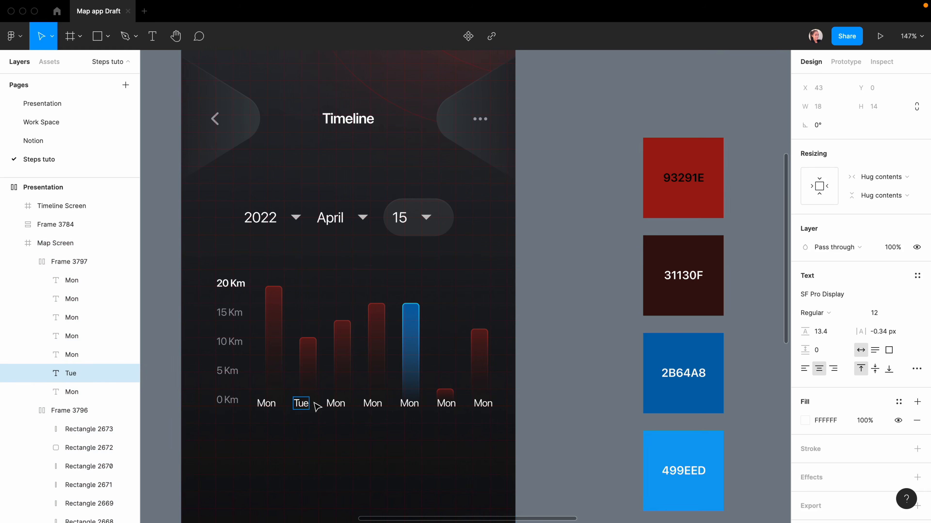
pyautogui.doubleClick(333, 403)
pyautogui.write('Wed')
pyautogui.doubleClick(371, 403)
pyautogui.write('Thur')
pyautogui.doubleClick(408, 404)
pyautogui.write('Fri')
pyautogui.doubleClick(437, 403)
pyautogui.write('Sat')
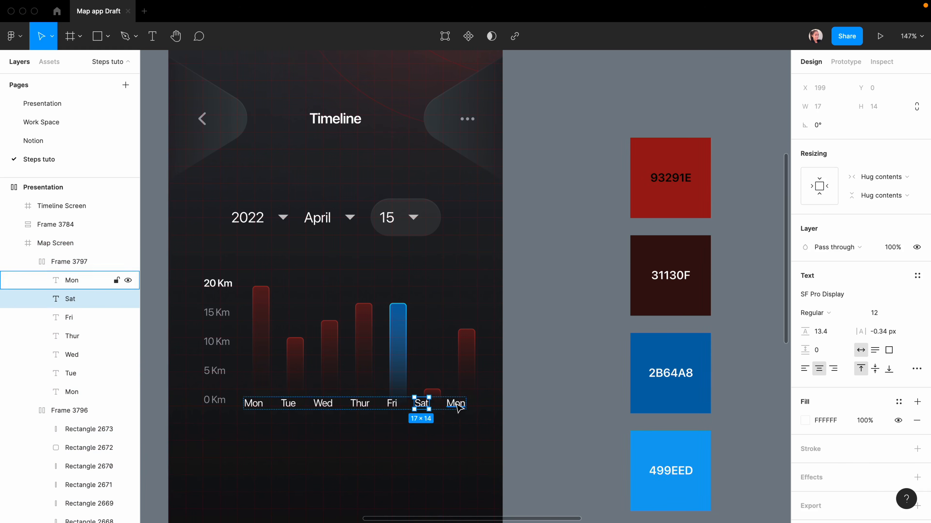
pyautogui.doubleClick(458, 405)
pyautogui.write('Sun')
# Step: Rename the weekday label frame as Days and the bar frame as Charts
pyautogui.click(255, 405)
pyautogui.doubleClick(61, 263)
pyautogui.write('Days')
pyautogui.click(28, 411)
pyautogui.doubleClick(66, 411)
pyautogui.write('Charts')
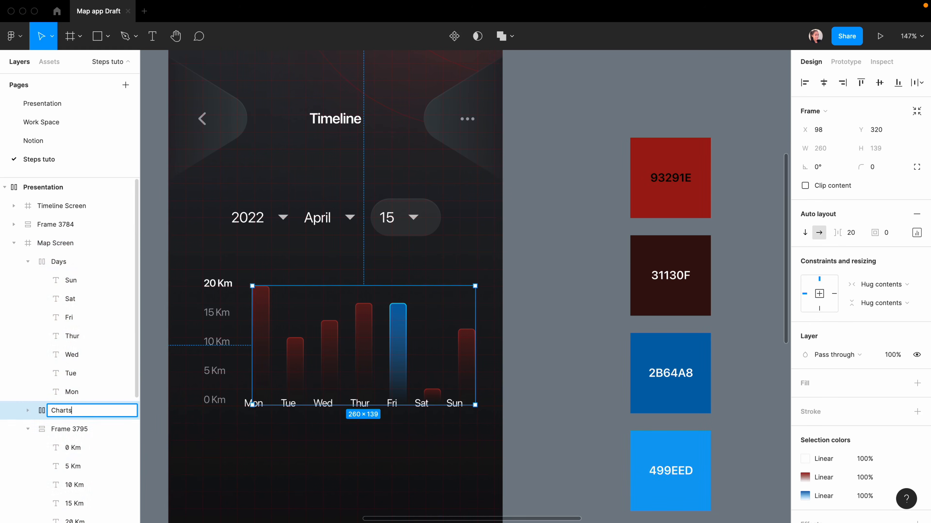
pyautogui.press('Return')
pyautogui.press('Escape')
# Step: Rename the frame holding the kilometre labels as Km
pyautogui.click(218, 308)
pyautogui.doubleClick(69, 429)
pyautogui.write('Km')
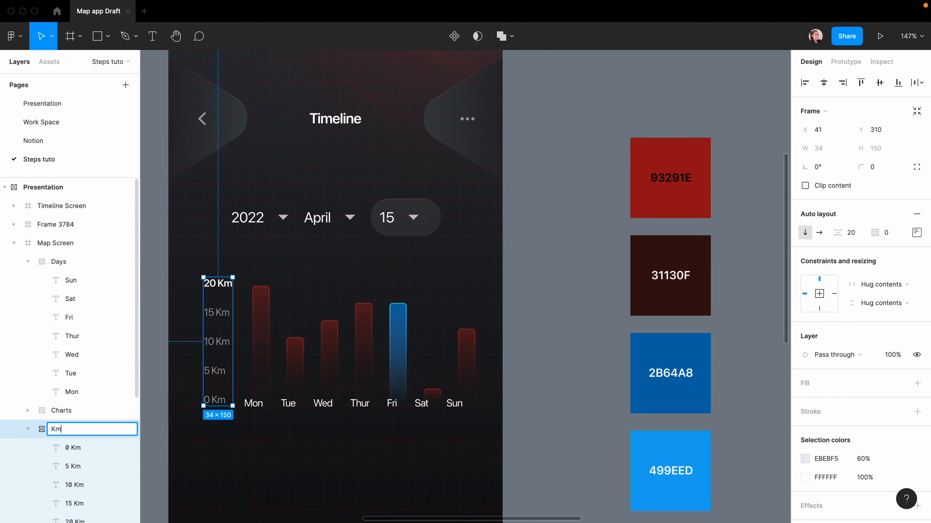
pyautogui.press('Return')
pyautogui.press('Escape')
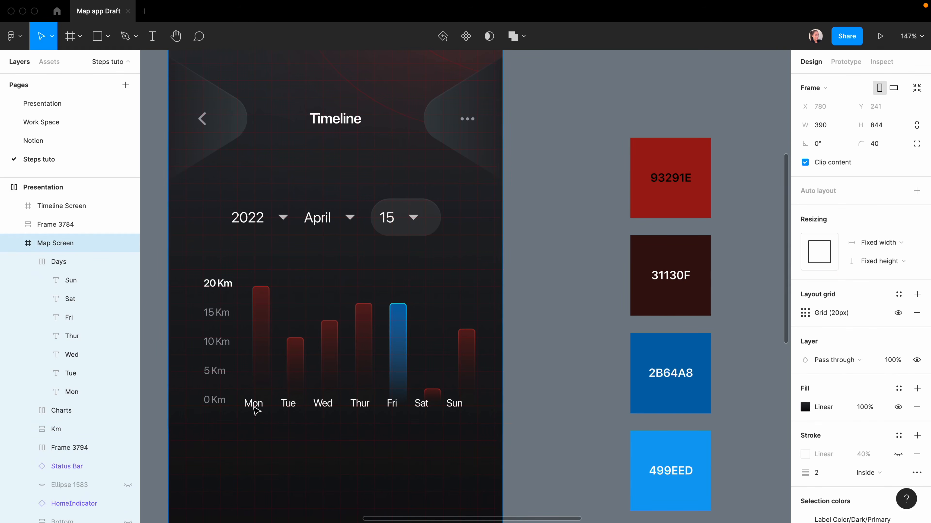
# Step: Move the Days row just below the bars and combine it with Charts in a vertical auto layout frame
pyautogui.click(256, 407)
pyautogui.moveTo(256, 404); pyautogui.dragTo(260, 416)
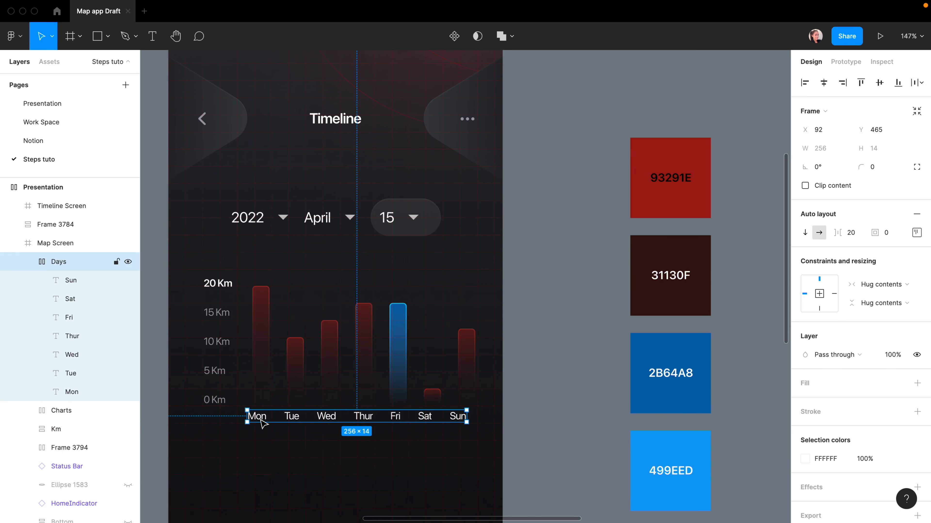
pyautogui.click(27, 261)
pyautogui.keyDown('shift'); pyautogui.click(55, 281); pyautogui.keyUp('shift')
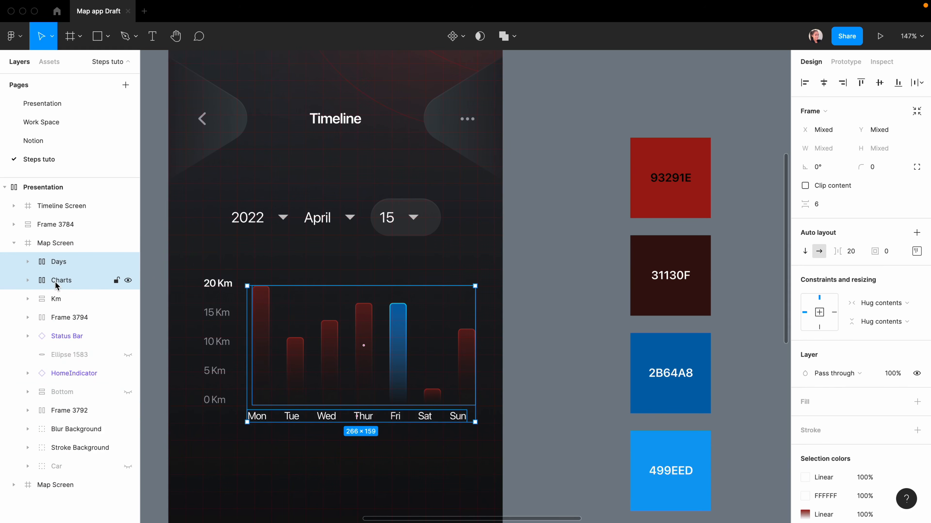
pyautogui.hotkey('shift', 'a')
# Step: Widen the Days row to 260 px to match the bars and set its spacing mode to Space between
pyautogui.click(55, 281)
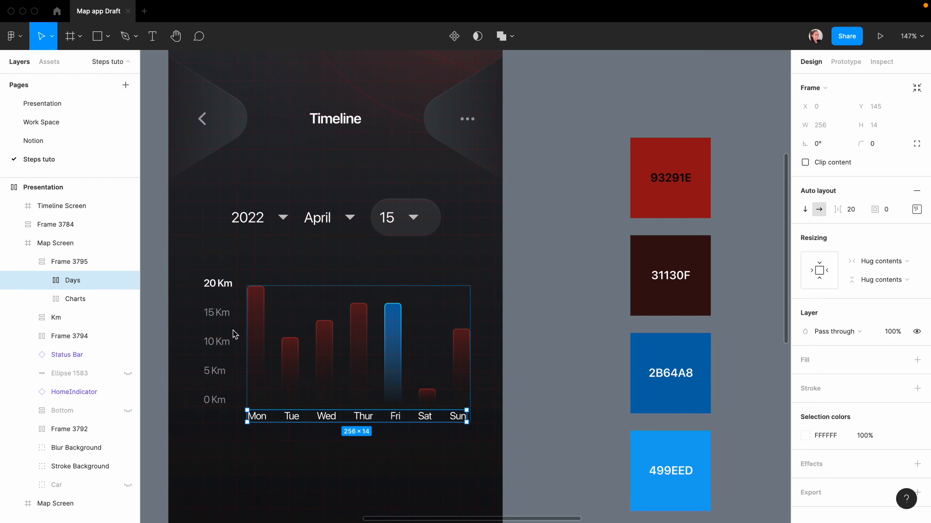
pyautogui.click(307, 354)
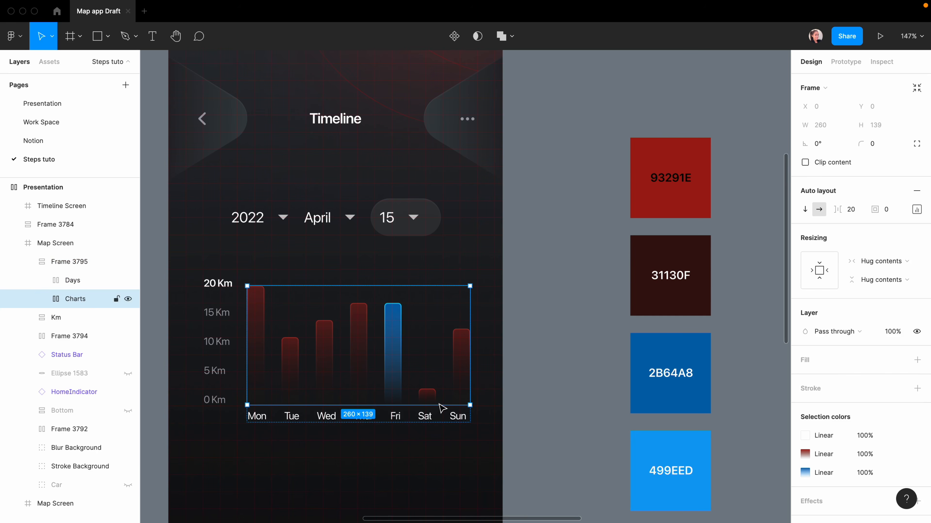
pyautogui.click(435, 412)
pyautogui.moveTo(465, 420); pyautogui.dragTo(470, 417)
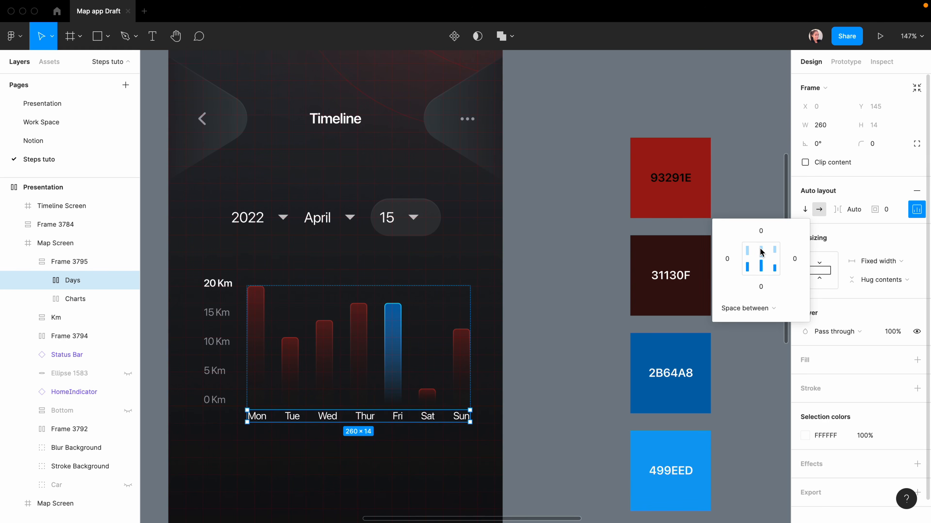
pyautogui.click(762, 342)
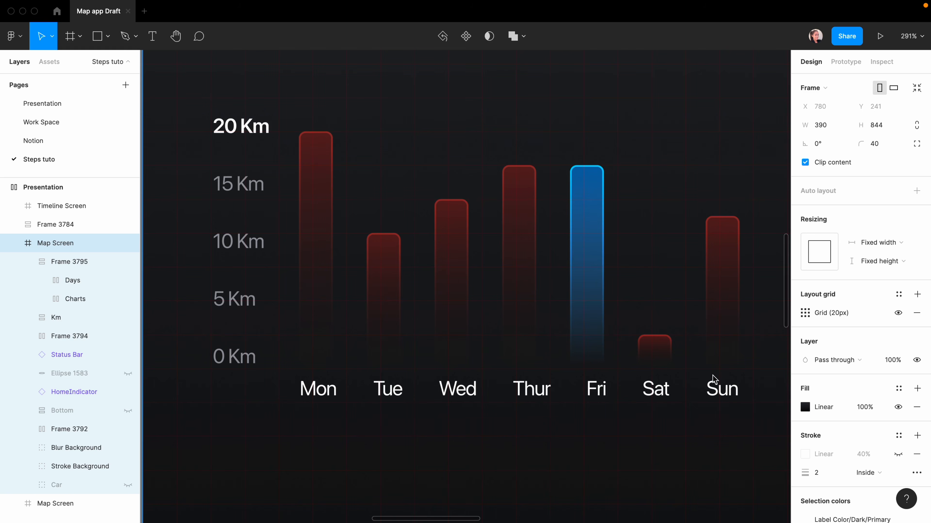
# Step: Give every weekday label except Fri the same muted grey colour as the inactive kilometre labels
pyautogui.click(224, 299)
pyautogui.press('alt')
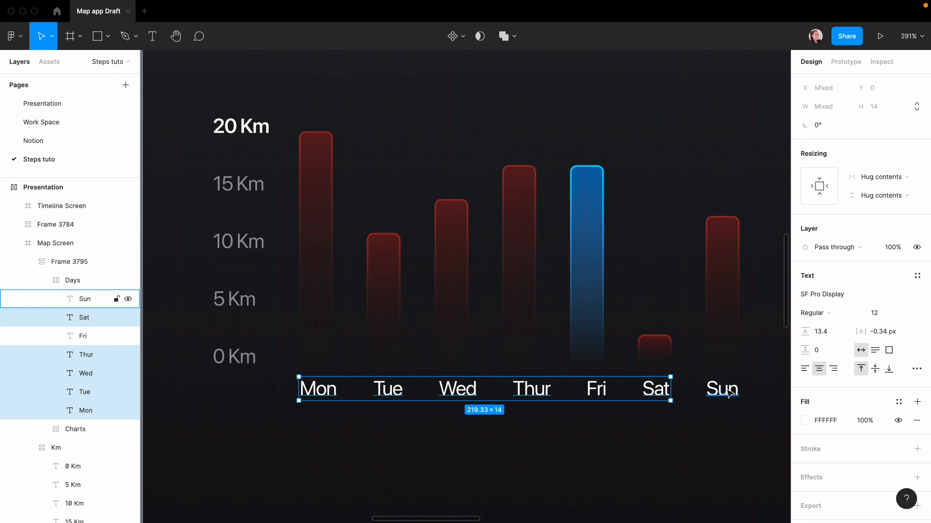
pyautogui.keyDown('shift'); pyautogui.click(728, 393); pyautogui.keyUp('shift')
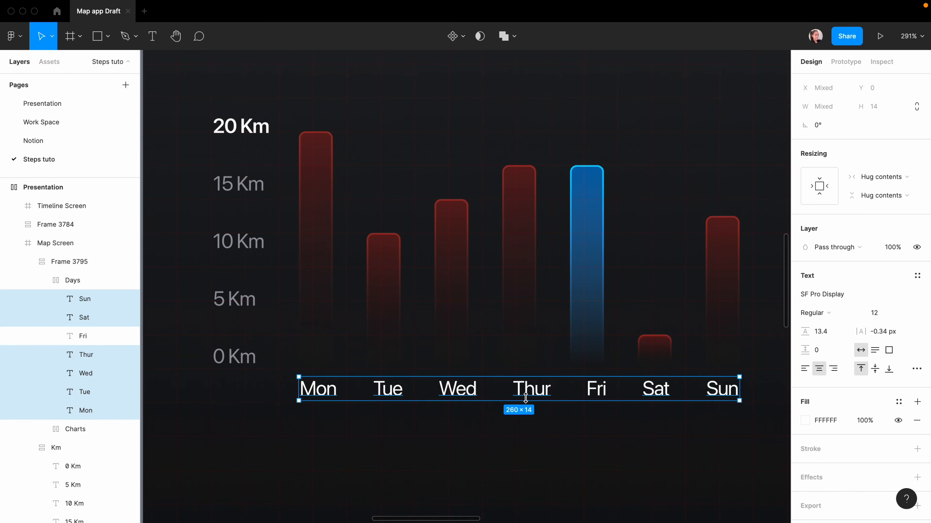
pyautogui.click(516, 433)
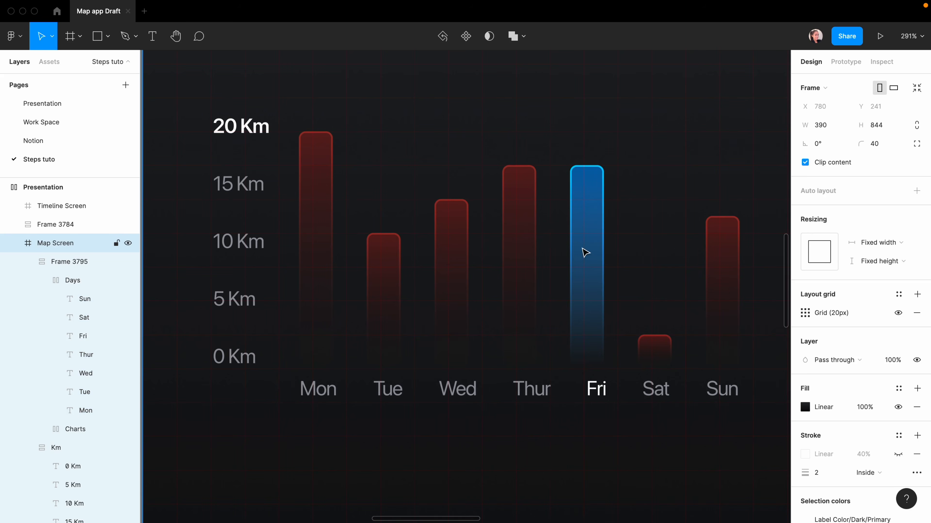
# Step: Shorten the Thur label to Thu and hide the Timeline screen's 20 px layout grid
pyautogui.scroll(-1, 594, 238)
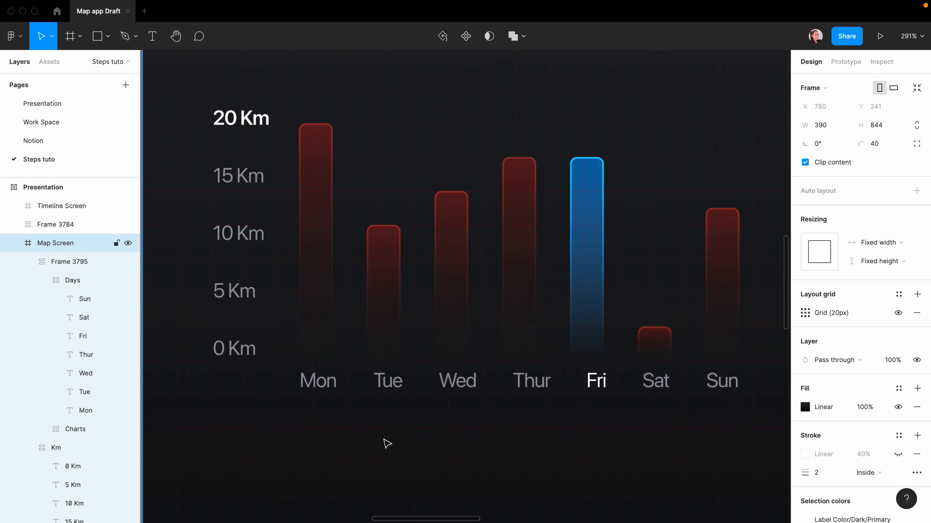
pyautogui.scroll(-5, 395, 440)
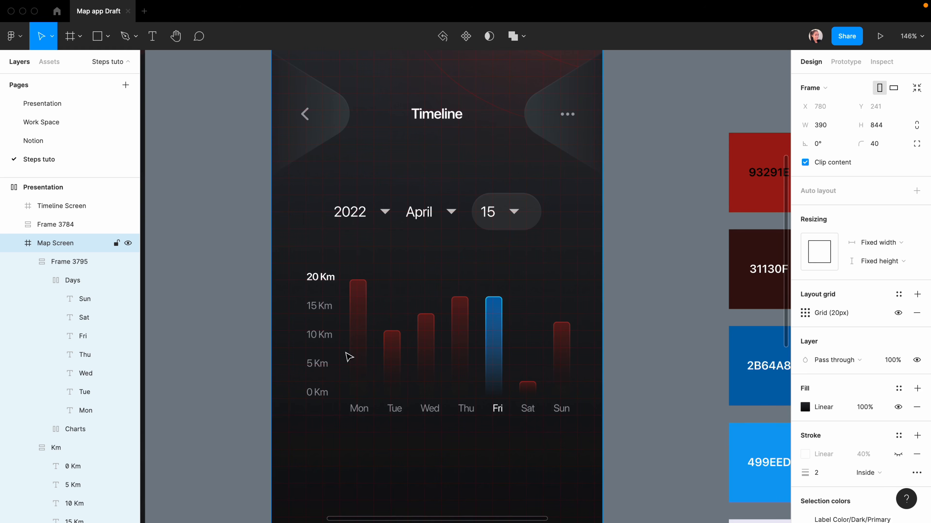
pyautogui.scroll(-3, 442, 298)
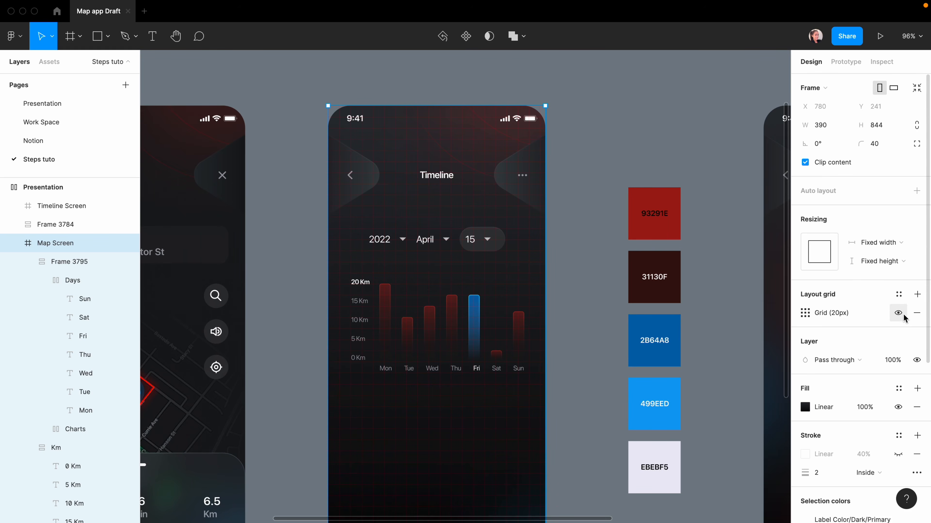
pyautogui.press('Escape')
# Step: Combine the chart frame and the Km labels in a horizontal auto layout frame aligned to the bottom
pyautogui.doubleClick(425, 332)
pyautogui.keyDown('shift'); pyautogui.click(364, 293); pyautogui.keyUp('shift')
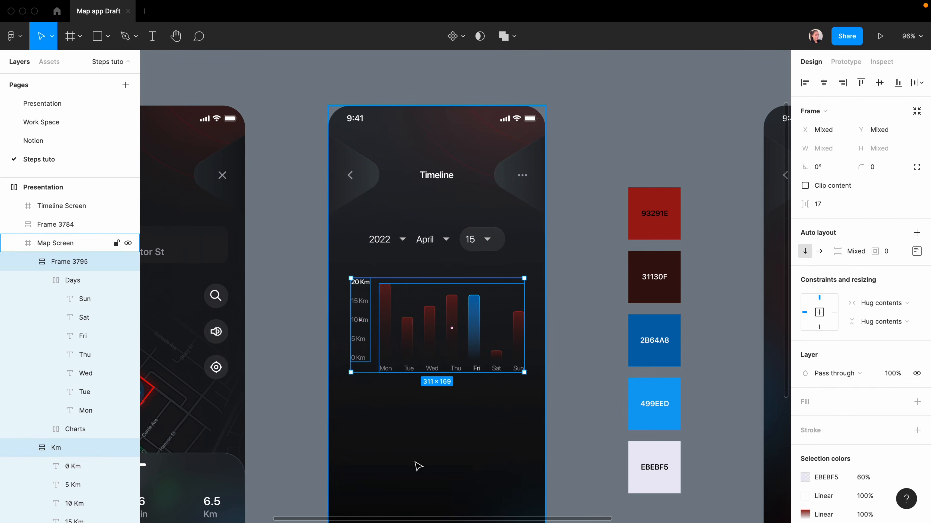
pyautogui.hotkey('shift', 'a')
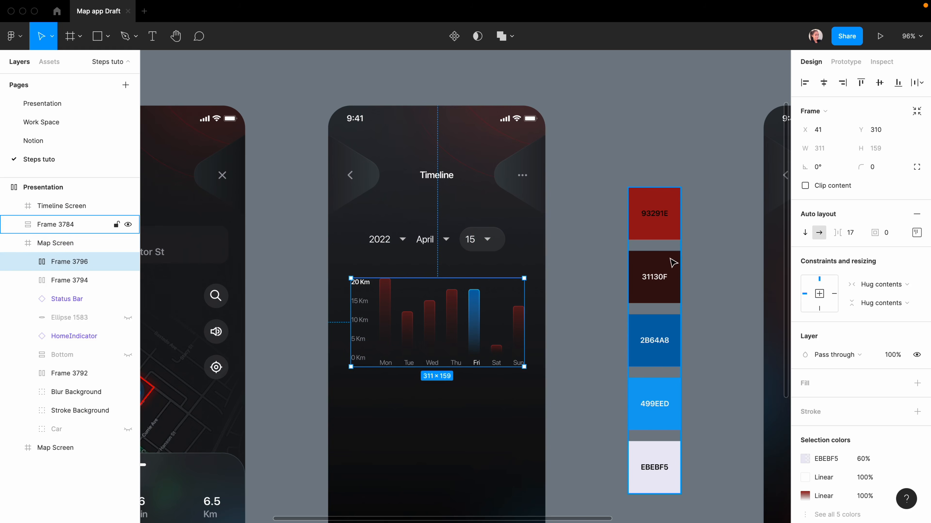
pyautogui.click(917, 232)
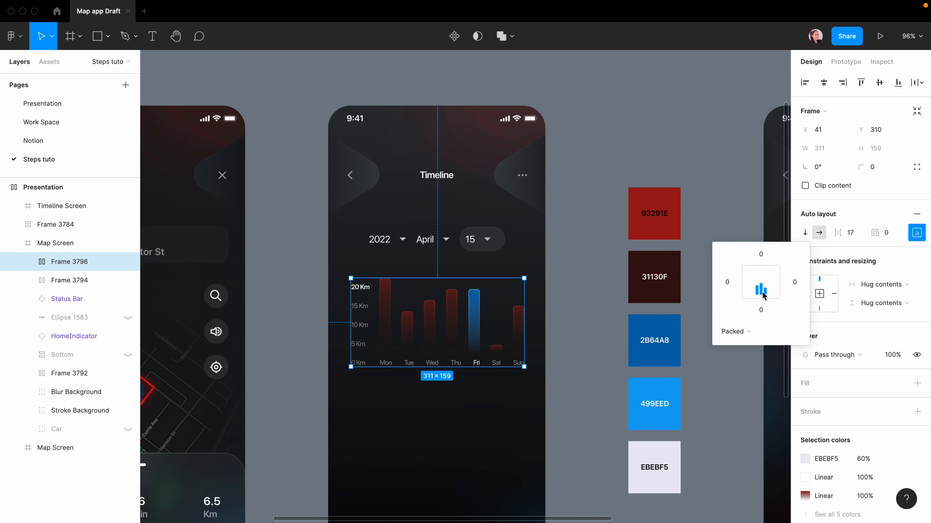
pyautogui.click(571, 405)
# Step: Rename the combined frame of kilometre labels, bars and weekdays as Mileage Chart
pyautogui.click(469, 333)
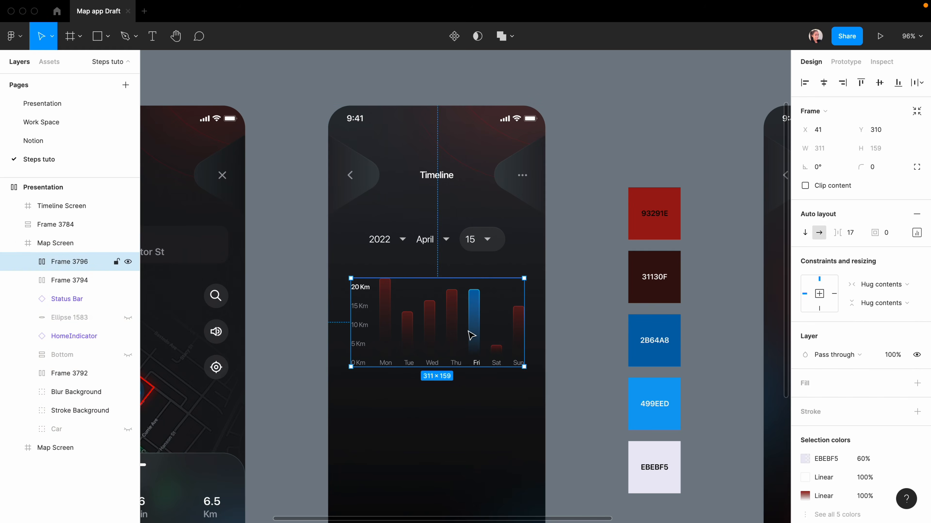
pyautogui.doubleClick(88, 263)
pyautogui.write('Mileag')
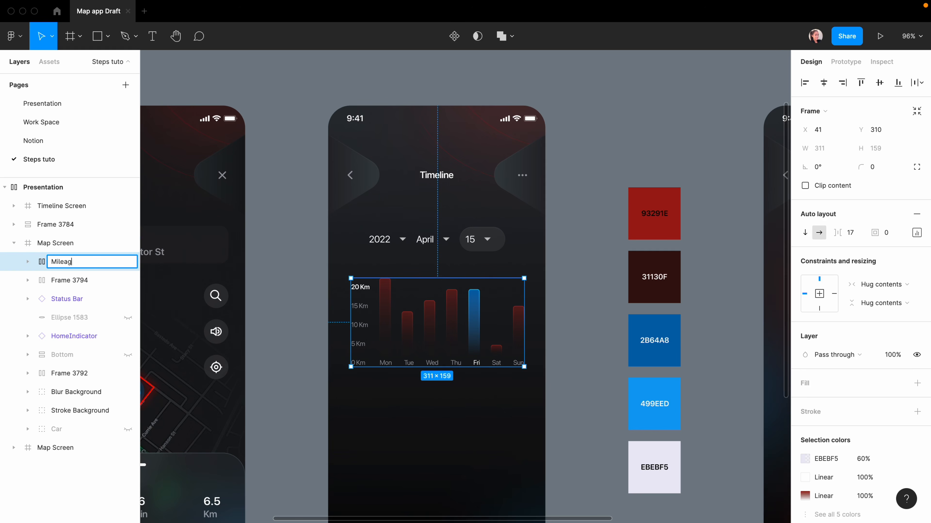
pyautogui.write('e Chart')
pyautogui.press('Return')
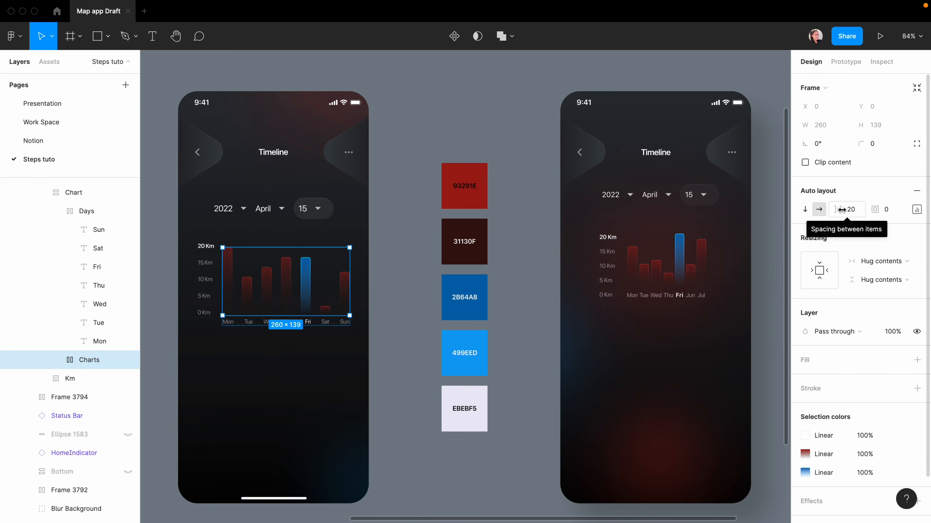
# Step: Adjust the spacing between the bars in the Charts frame, leaving nothing selected
pyautogui.moveTo(842, 210)
pyautogui.mouseDown()
pyautogui.moveTo(829, 215)
pyautogui.moveTo(852, 211)
pyautogui.moveTo(839, 209)
pyautogui.mouseUp()
pyautogui.press('Escape')
pyautogui.press('Escape')
pyautogui.press('Escape')
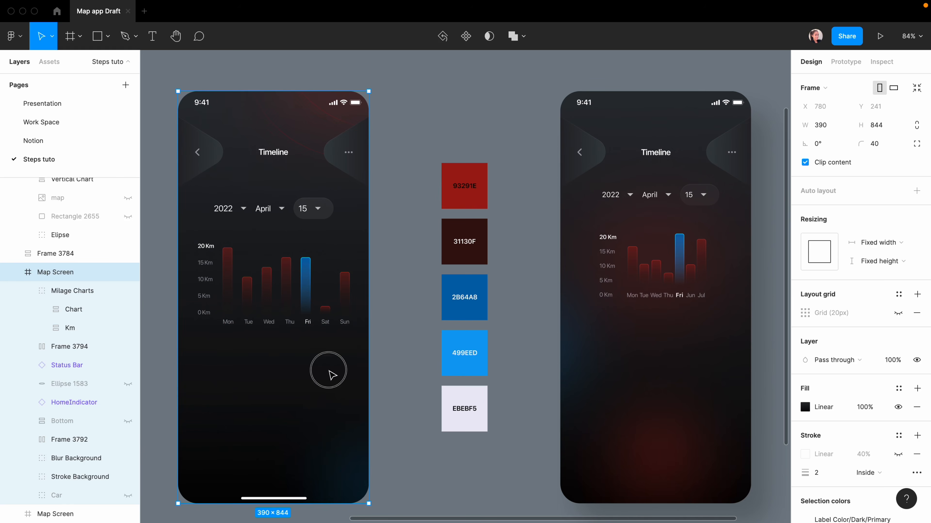
pyautogui.click(422, 332)
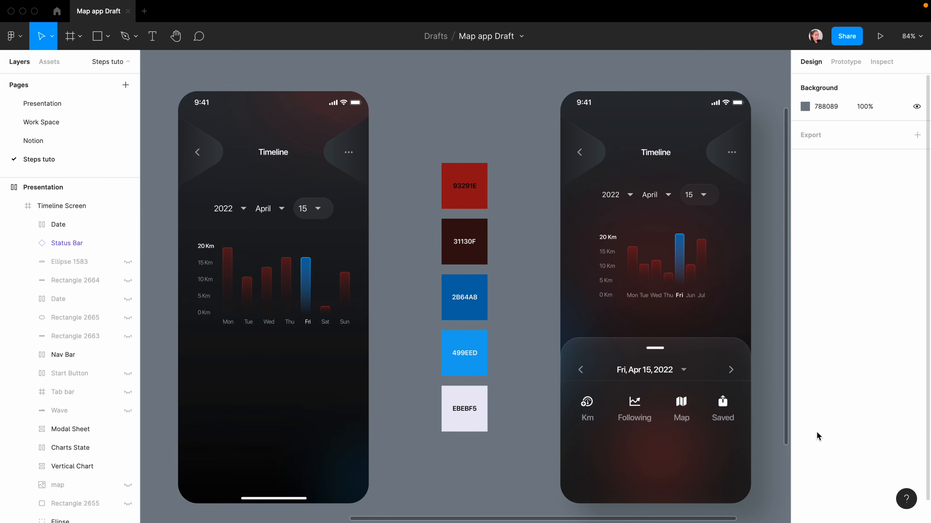
# Step: Move the red blurred ellipse down into the empty Timeline screen and duplicate it so red glows fill the middle and bottom
pyautogui.hscroll(2, 746, 385)
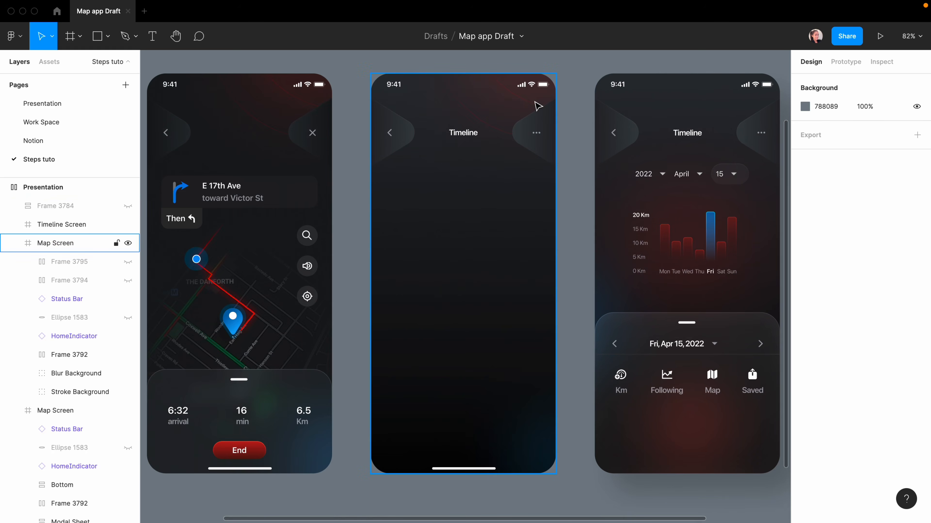
pyautogui.keyDown('super'); pyautogui.click(528, 96); pyautogui.keyUp('super')
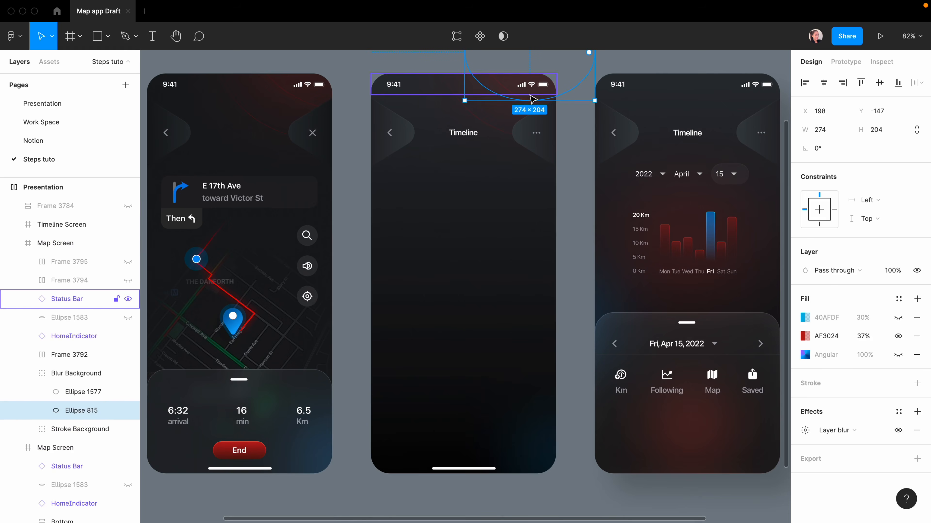
pyautogui.moveTo(529, 96); pyautogui.dragTo(482, 438)
pyautogui.hotkey('ctrl', 'd')
pyautogui.hotkey('ctrl', 'd')
pyautogui.press('Escape')
pyautogui.press('Escape')
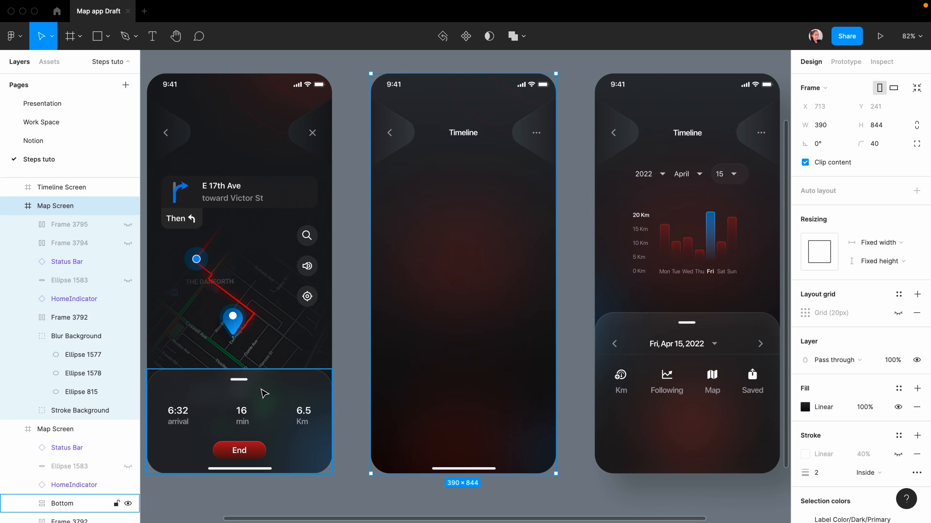
# Step: Copy the Bottom sheet from the navigation map screen into the empty Timeline screen
pyautogui.click(264, 393)
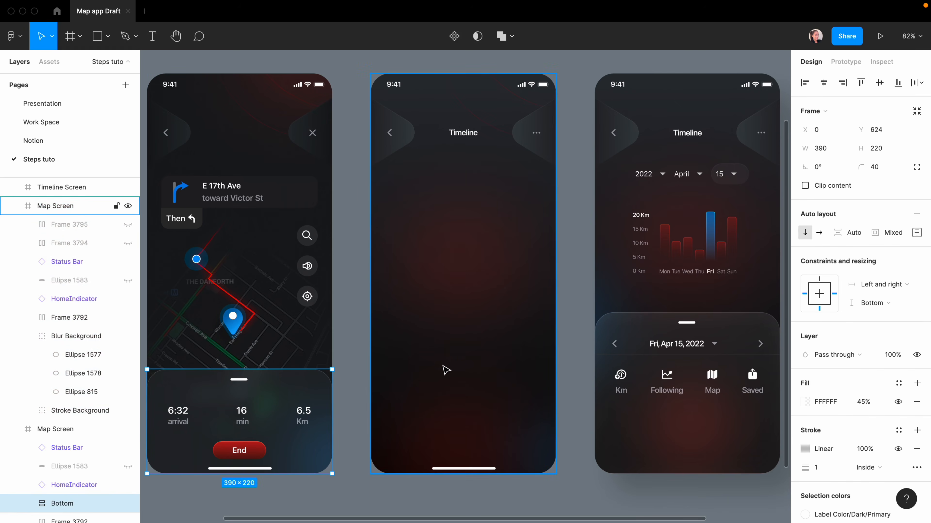
pyautogui.click(446, 371)
pyautogui.press('super+v')
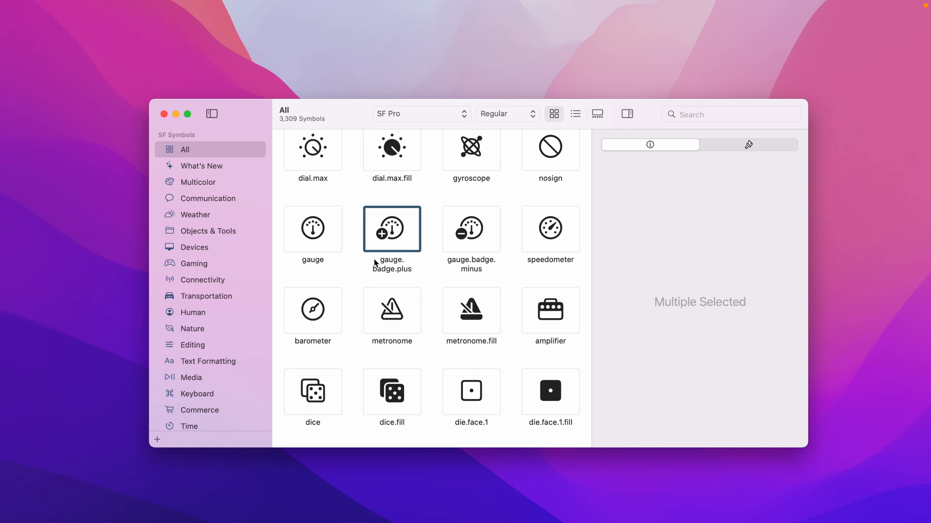
# Step: Copy the gauge.badge.plus symbol from SF Symbols and paste it over the 6:32 text in the new bottom sheet
pyautogui.click(283, 228)
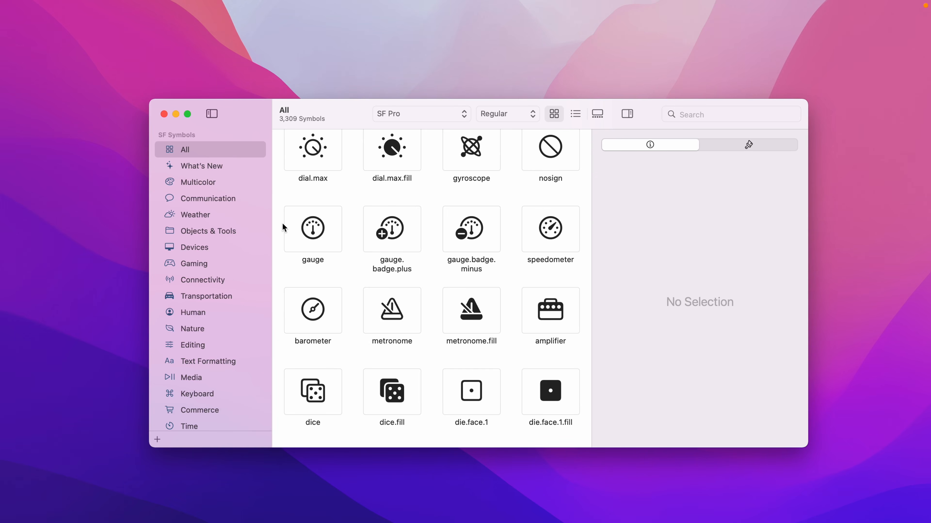
pyautogui.click(393, 235)
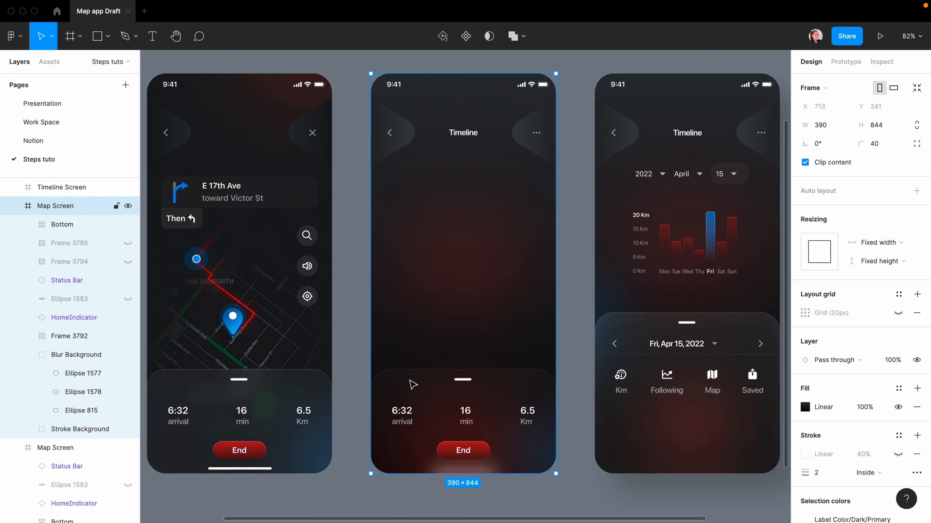
pyautogui.doubleClick(405, 412)
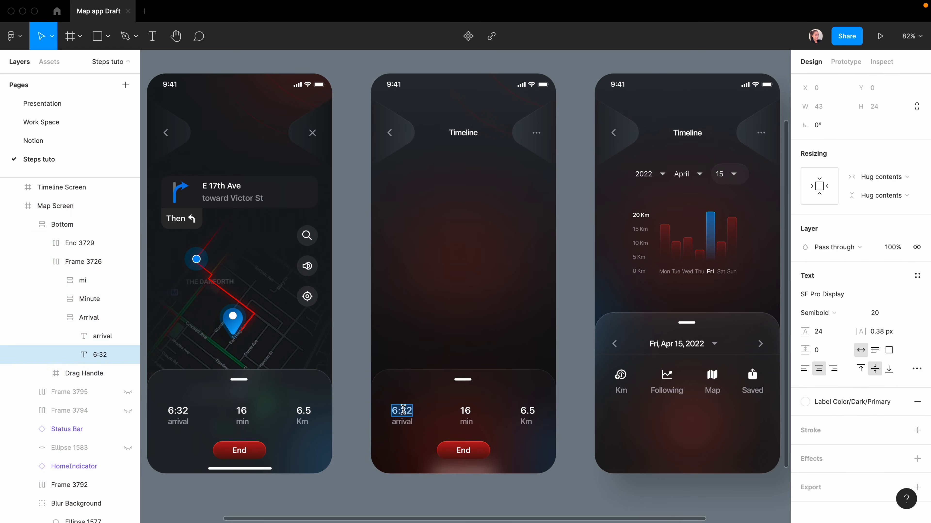
pyautogui.press('super+v')
# Step: Replace the arrival label under the gauge icon with Km in the reference label's style
pyautogui.click(621, 390)
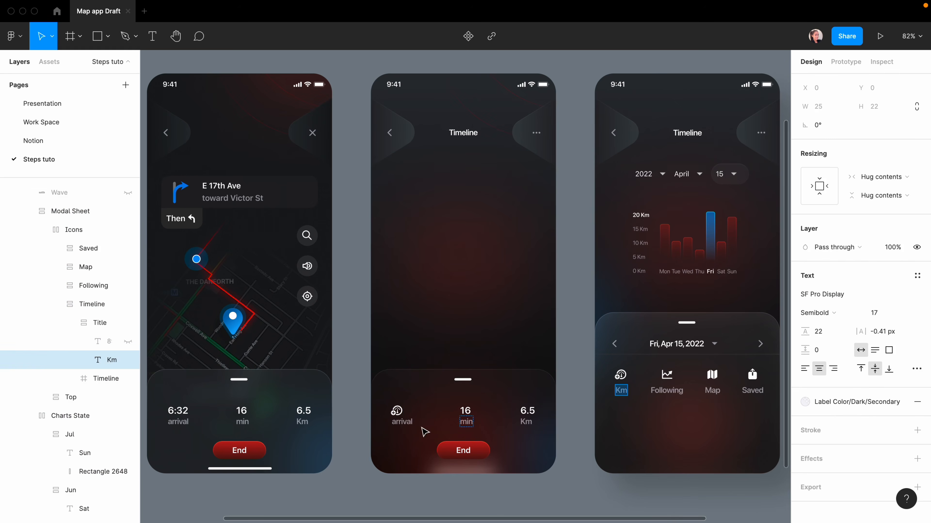
pyautogui.click(403, 424)
pyautogui.write('Km')
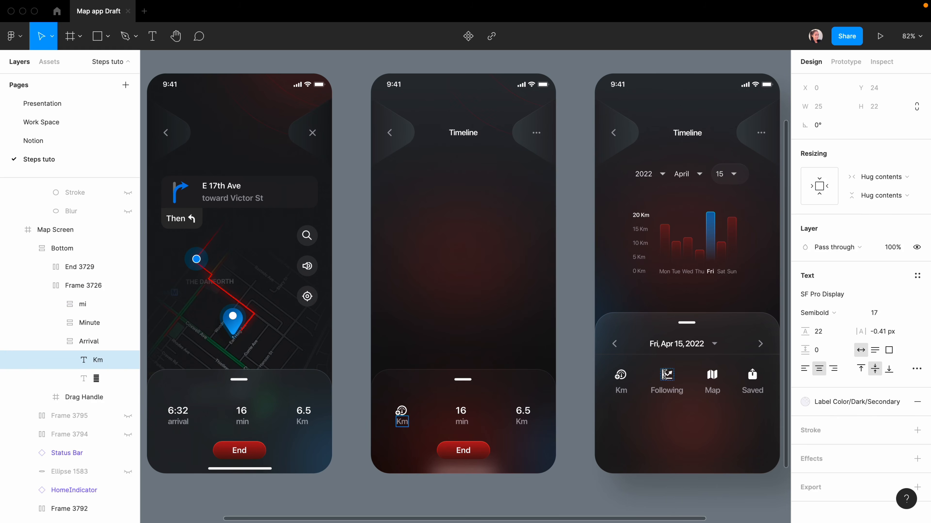
# Step: Replace the 16 min entry with the Following icon and label from the reference screen
pyautogui.click(665, 374)
pyautogui.doubleClick(461, 410)
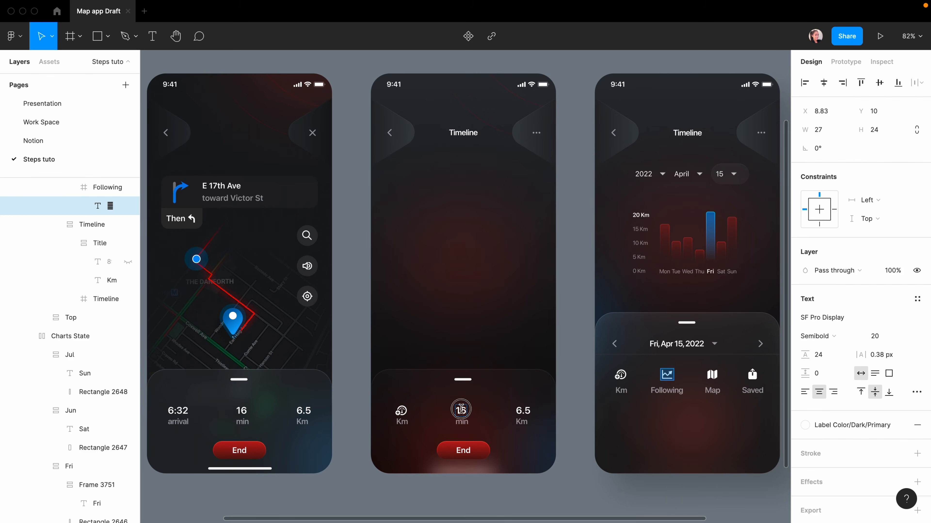
pyautogui.press('super+v')
pyautogui.doubleClick(666, 391)
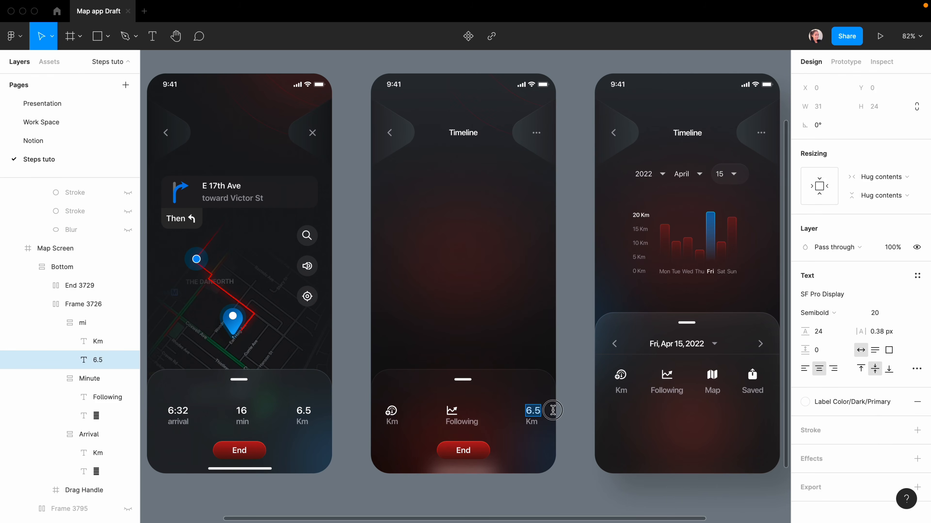
# Step: Replace the 6.5 Km entry with the Map icon and label and duplicate that entry within the row
pyautogui.press('Escape')
pyautogui.click(631, 432)
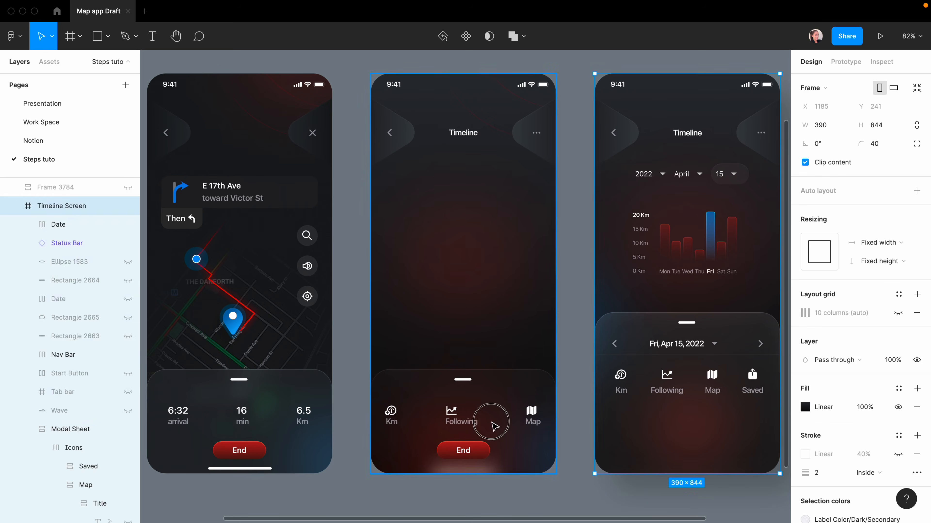
pyautogui.click(491, 423)
pyautogui.doubleClick(514, 398)
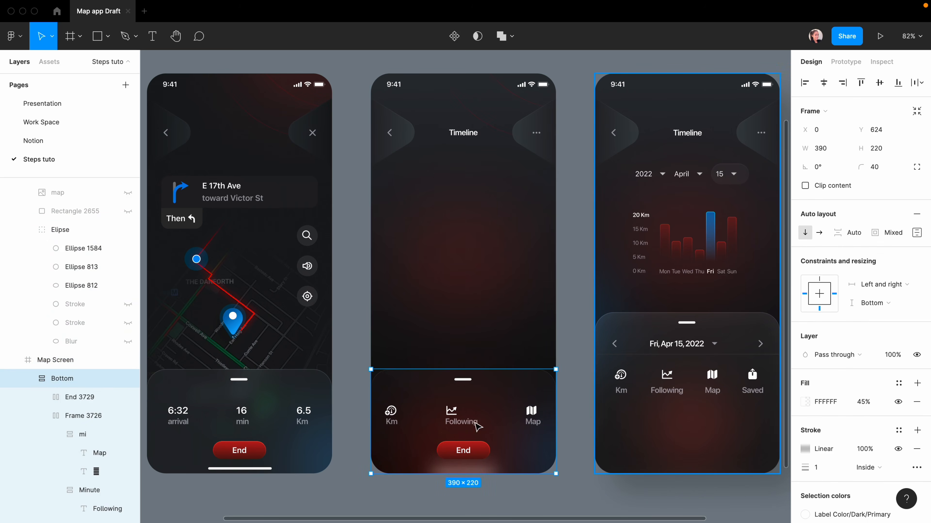
pyautogui.doubleClick(450, 430)
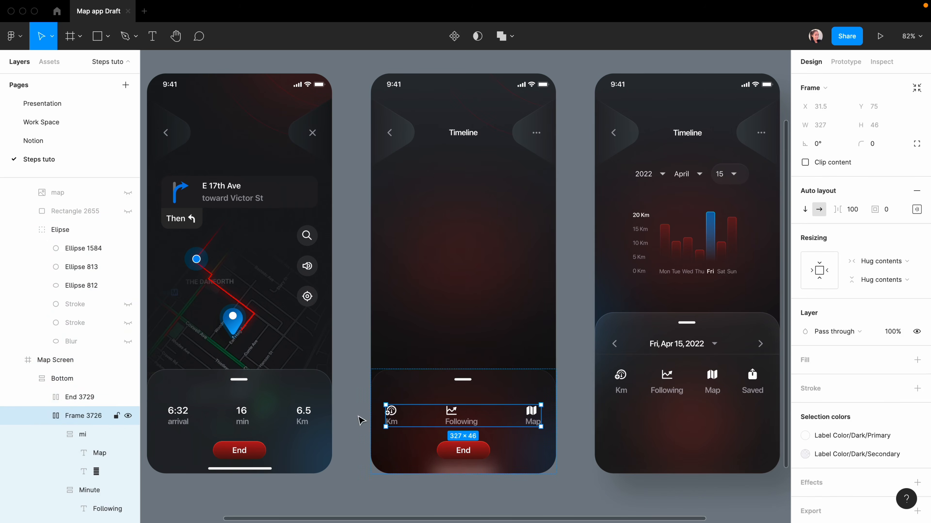
pyautogui.click(57, 436)
pyautogui.press('super+d')
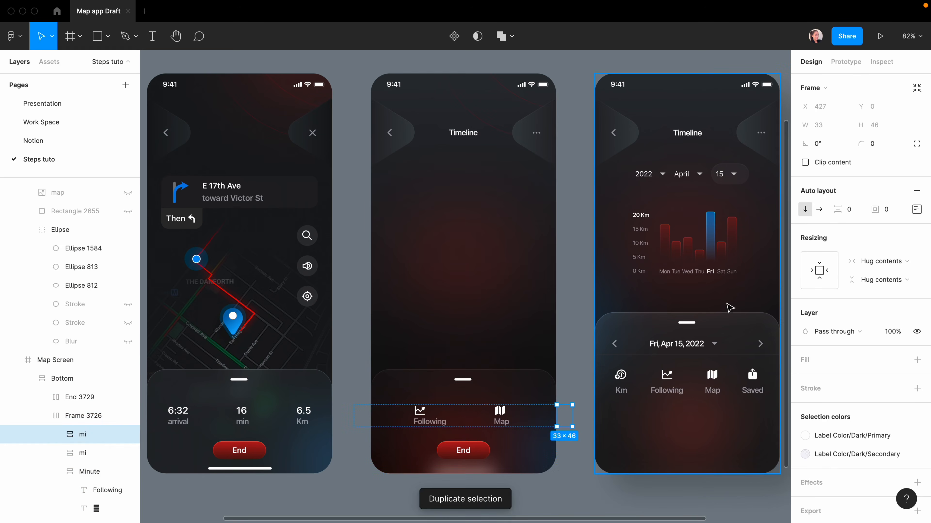
pyautogui.click(572, 416)
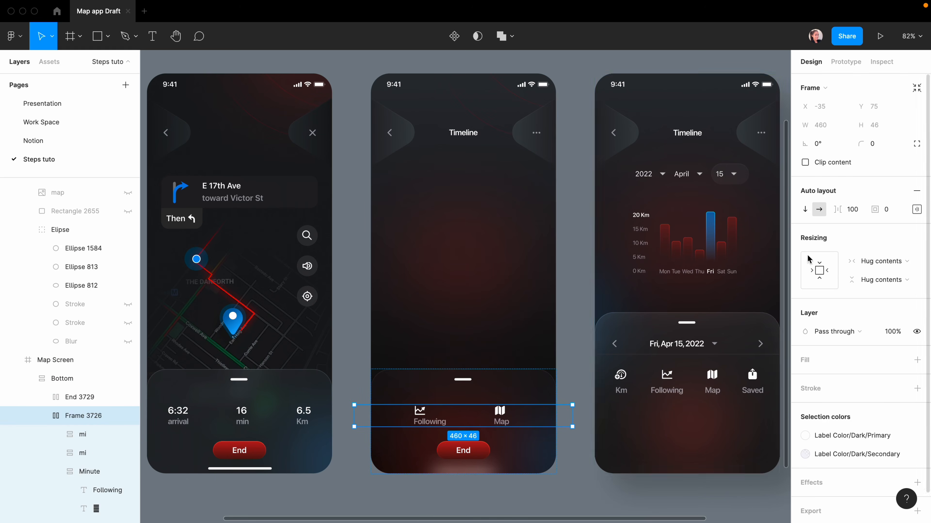
# Step: Distribute the icon row with Space between and set its width to 390
pyautogui.click(821, 125)
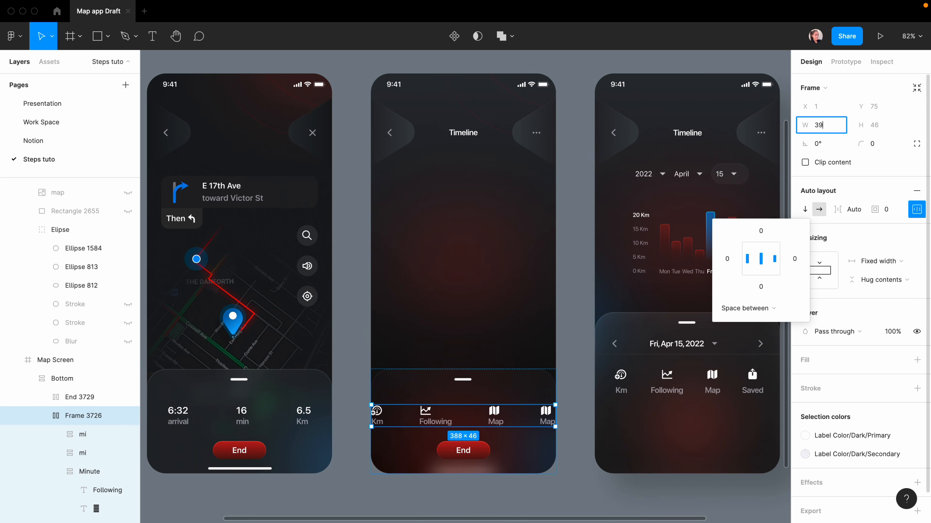
pyautogui.write('390')
pyautogui.press('Return')
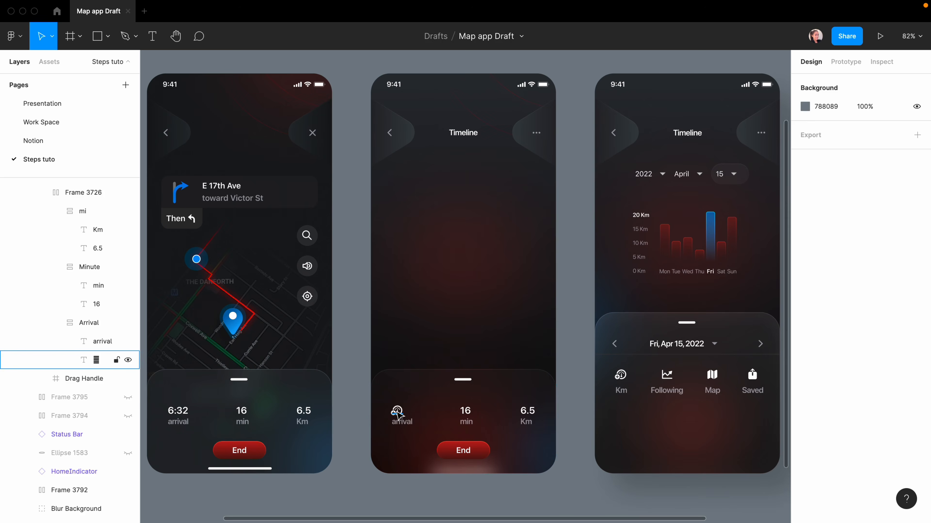
# Step: Wrap the gauge icon in its own frame and set that frame to 44 × 44
pyautogui.click(88, 360)
pyautogui.click(397, 410)
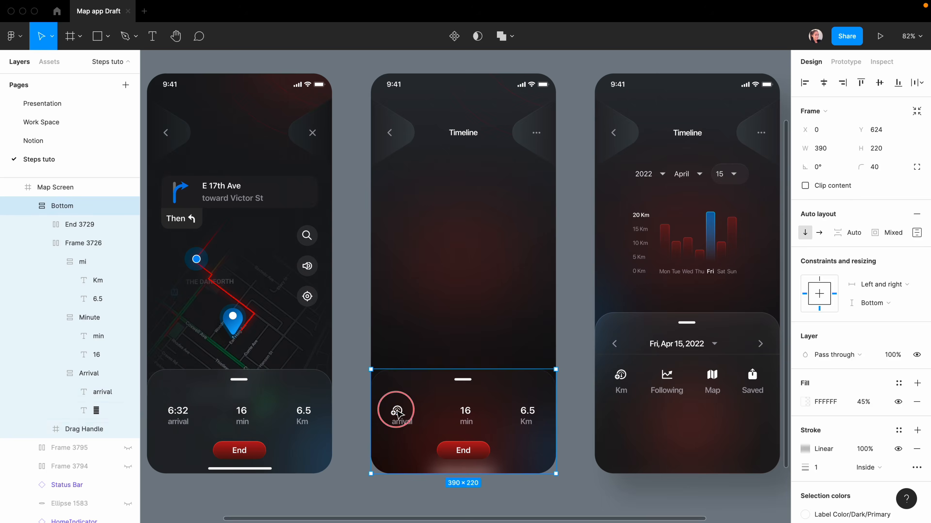
pyautogui.doubleClick(398, 411)
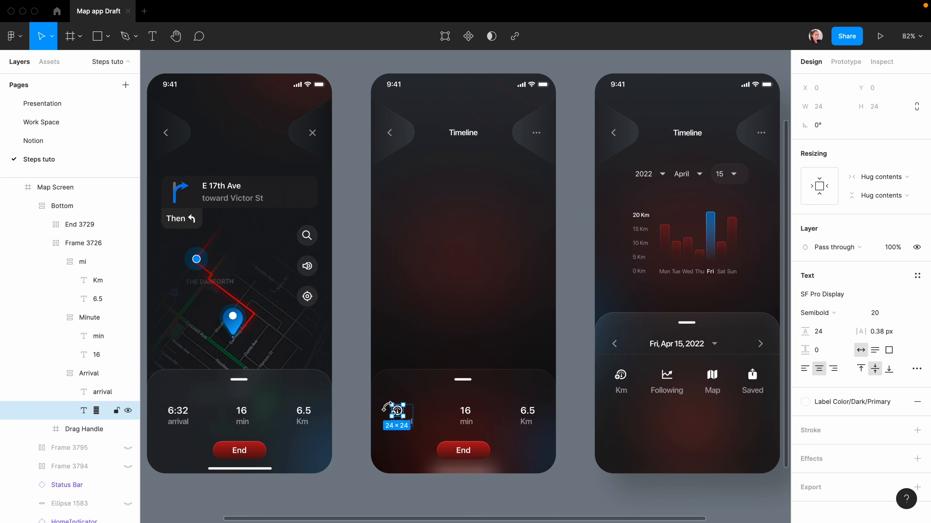
pyautogui.press('super+alt+g')
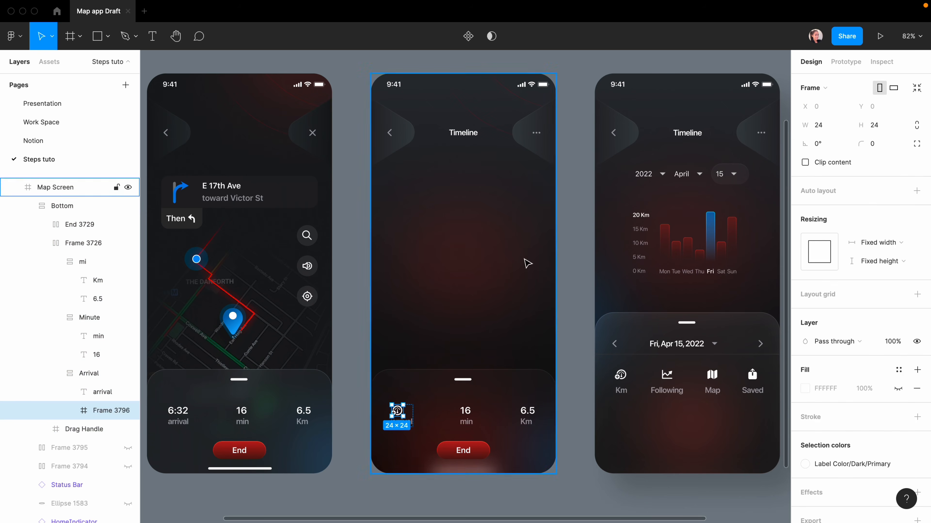
pyautogui.click(821, 125)
pyautogui.write('44')
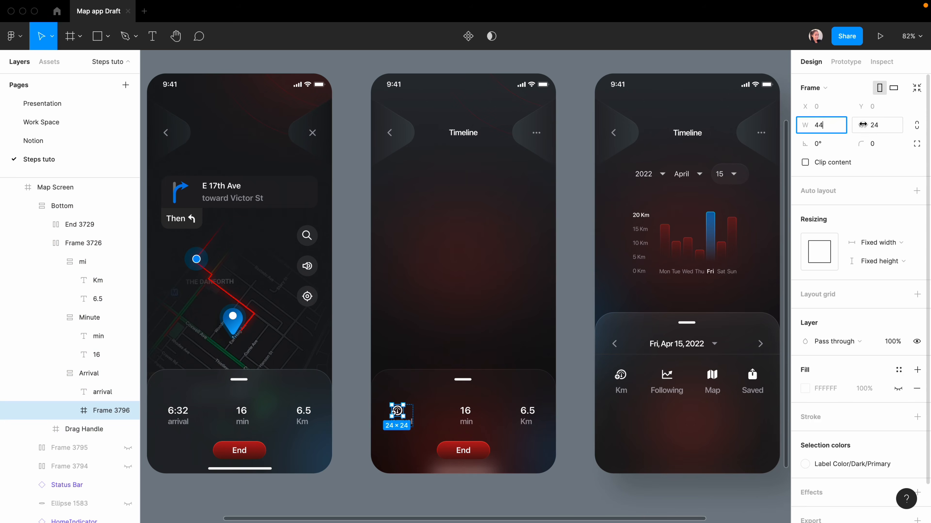
pyautogui.click(876, 127)
pyautogui.write('44')
pyautogui.click(576, 278)
# Step: Centre the gauge icon horizontally and vertically within its 44 × 44 frame
pyautogui.keyDown('super'); pyautogui.click(397, 407); pyautogui.keyUp('super')
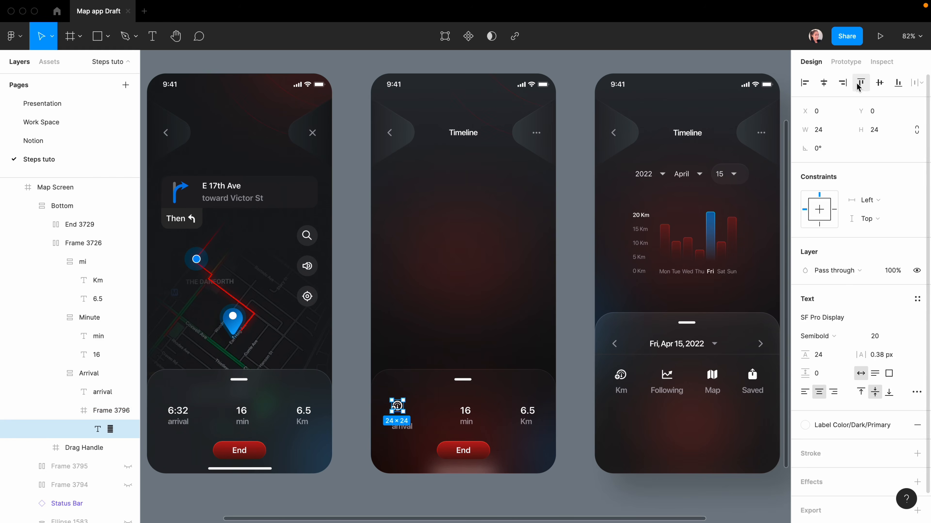
pyautogui.click(823, 84)
pyautogui.click(880, 84)
# Step: Centre the contents of the Arrival auto layout frame and set its left and right padding to 10
pyautogui.click(402, 418)
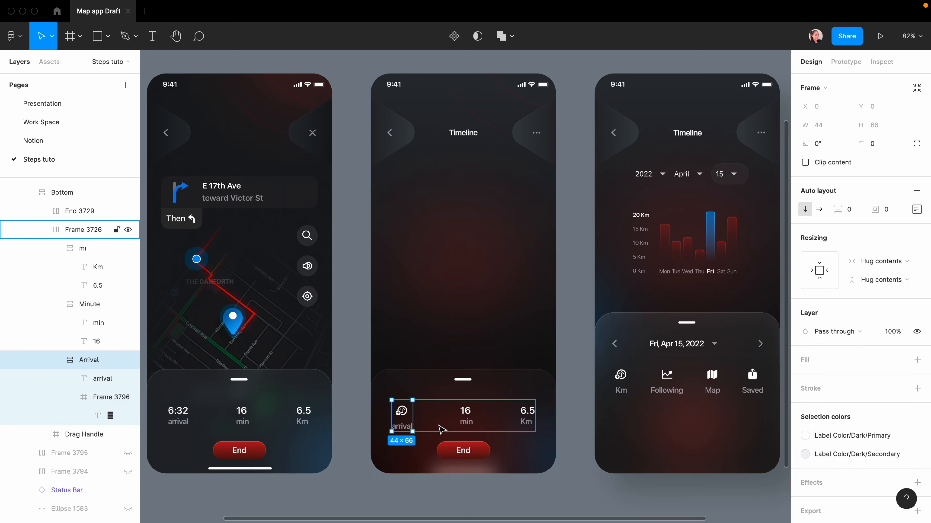
pyautogui.click(728, 261)
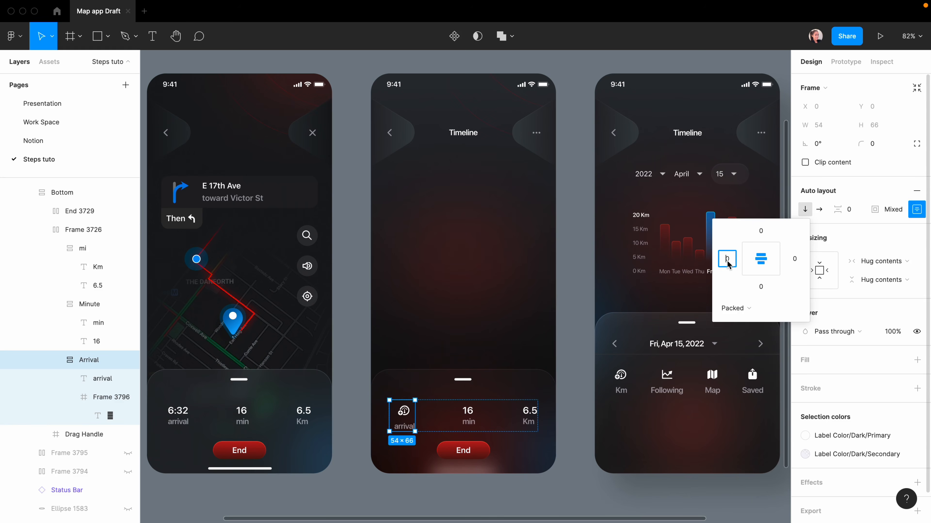
pyautogui.write('10')
pyautogui.click(794, 259)
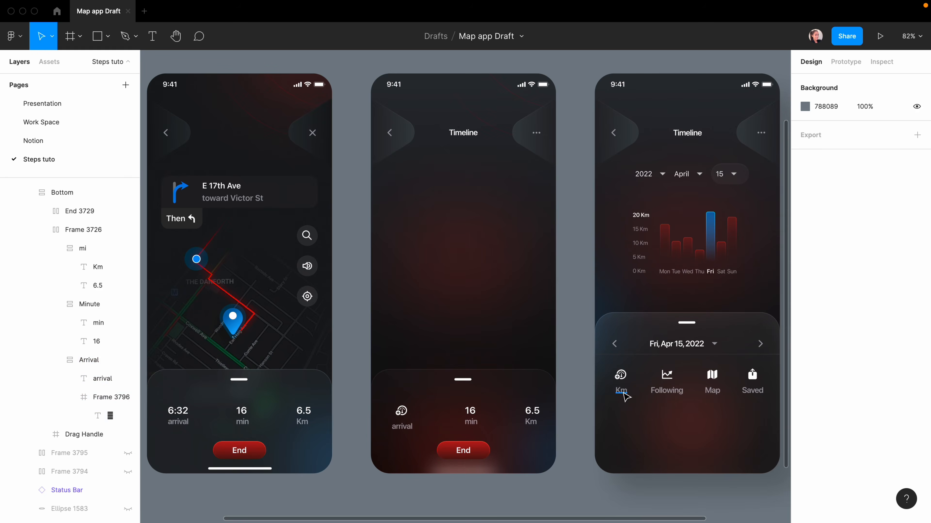
# Step: Copy the Km label from the reference bottom sheet and paste it over the arrival label
pyautogui.keyDown('super'); pyautogui.click(623, 392); pyautogui.keyUp('super')
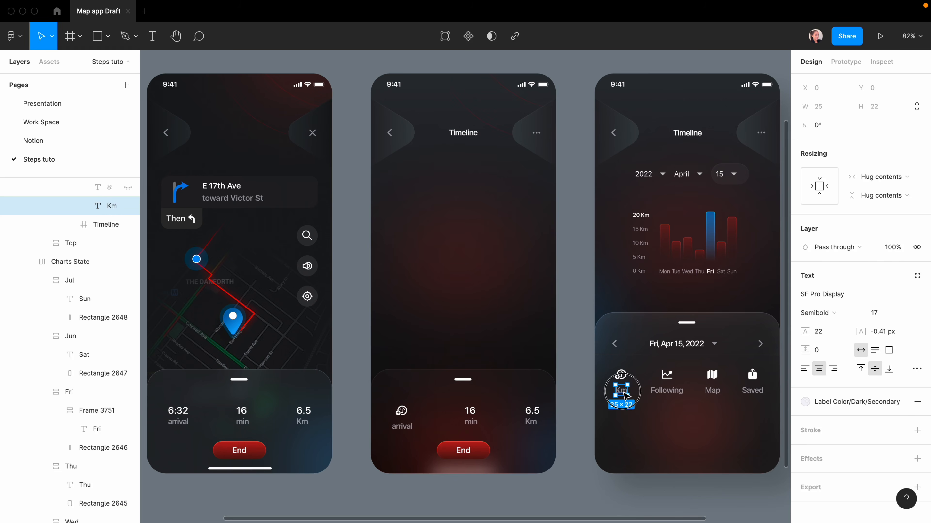
pyautogui.doubleClick(623, 391)
pyautogui.press('super+c')
pyautogui.doubleClick(403, 426)
pyautogui.press('super+v')
# Step: Duplicate the Arrival frame with the gauge icon and Km label three times within the row
pyautogui.doubleClick(401, 419)
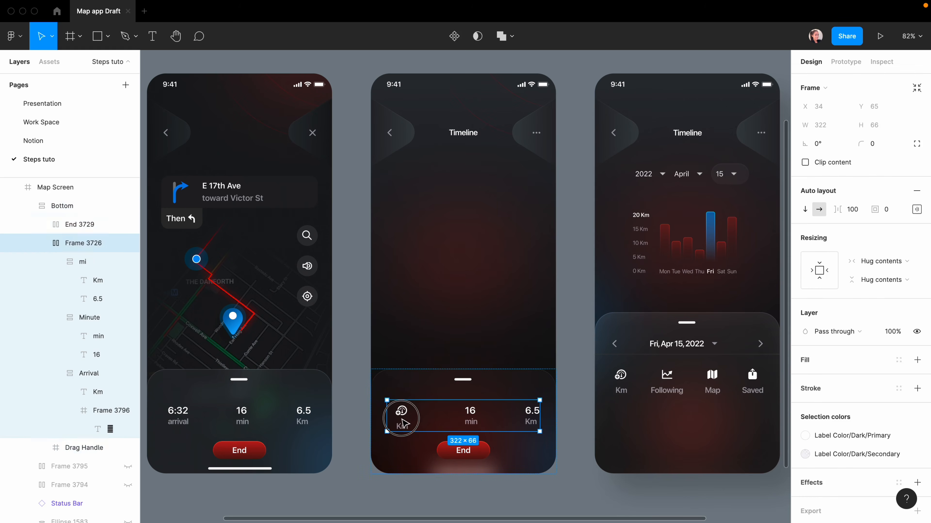
pyautogui.doubleClick(402, 424)
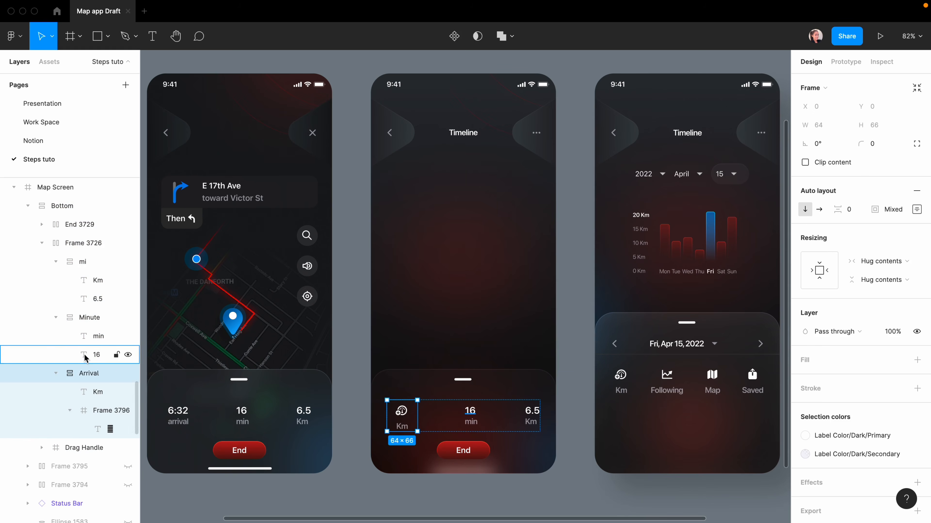
pyautogui.click(472, 419)
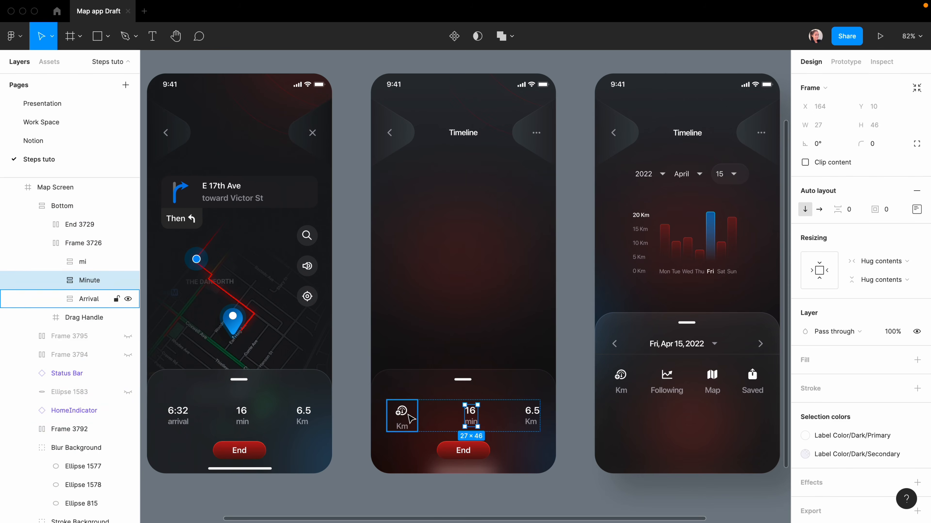
pyautogui.click(408, 419)
pyautogui.press('super+d')
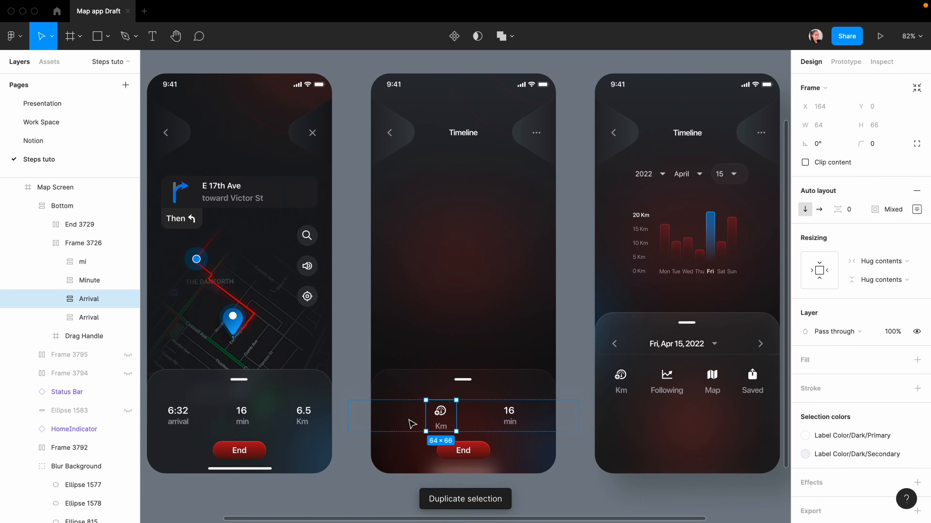
pyautogui.press('super+d')
pyautogui.press('super+d')
# Step: Delete the leftover Minute and mi frames from the icon row
pyautogui.click(87, 282)
pyautogui.keyDown('shift'); pyautogui.click(85, 264); pyautogui.keyUp('shift')
pyautogui.press('Delete')
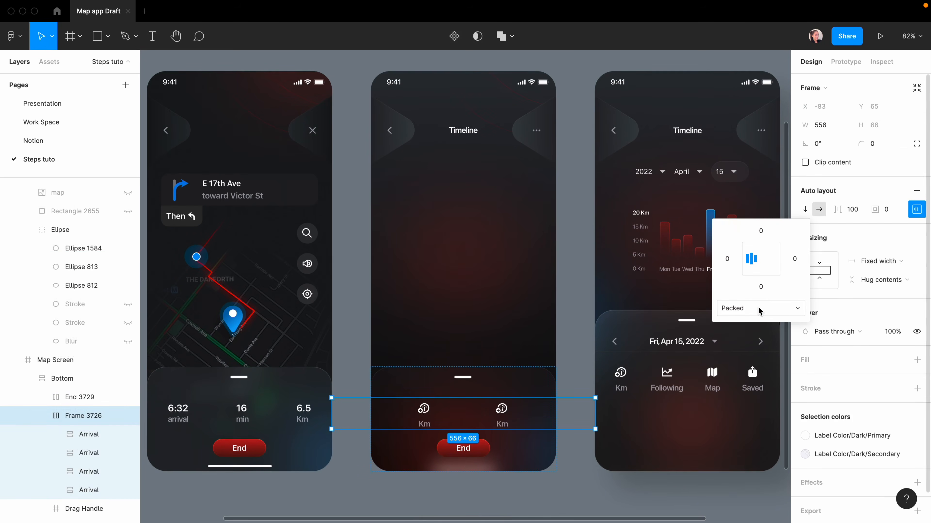
# Step: Set the icon row's auto layout spacing to Space between and its width to 390
pyautogui.click(759, 309)
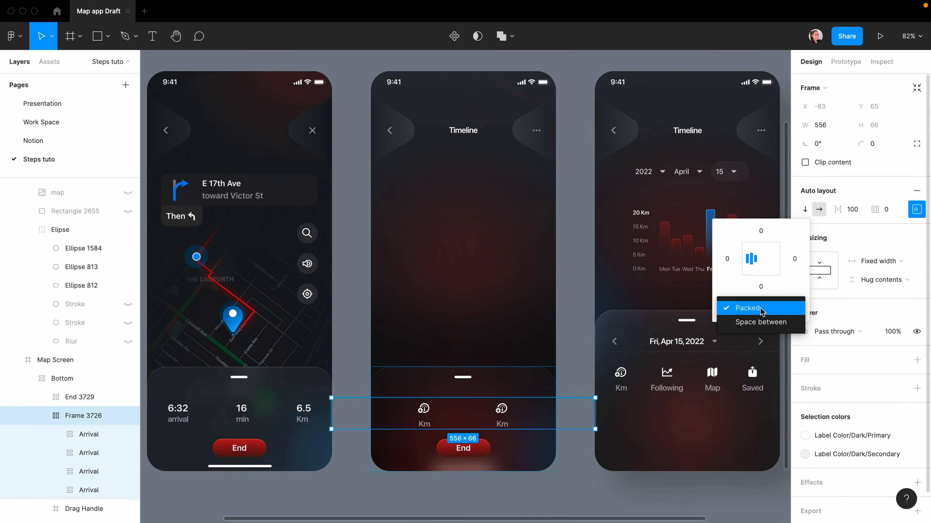
pyautogui.click(774, 326)
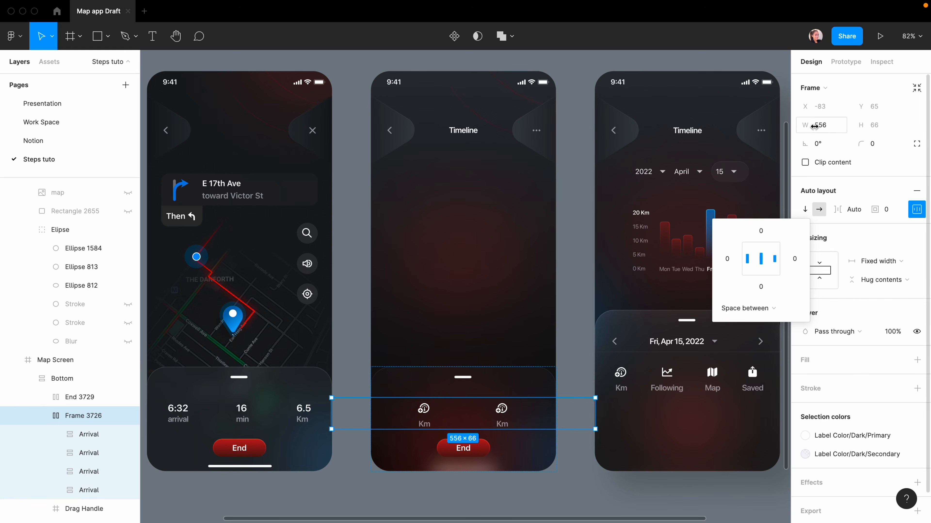
pyautogui.click(814, 127)
pyautogui.write('390')
pyautogui.press('Return')
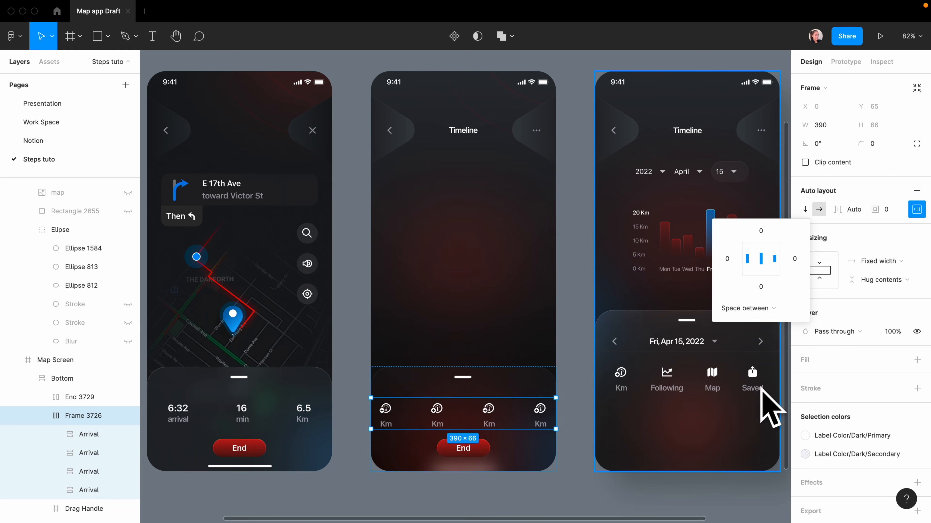
pyautogui.click(572, 442)
# Step: Replace the three duplicated icons and Km labels with the reference sheet's Following, Map and Saved icons and labels
pyautogui.keyDown('super'); pyautogui.doubleClick(667, 372); pyautogui.keyUp('super')
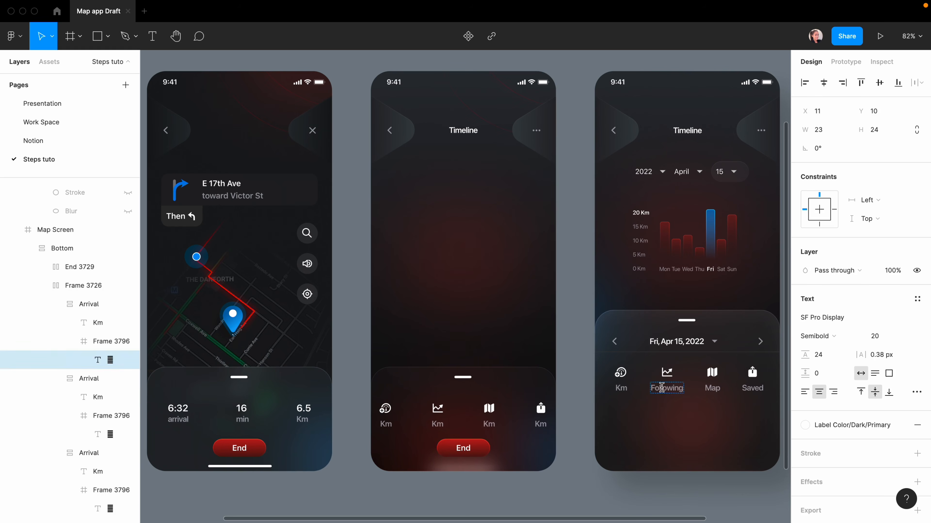
pyautogui.doubleClick(662, 388)
pyautogui.press('Escape')
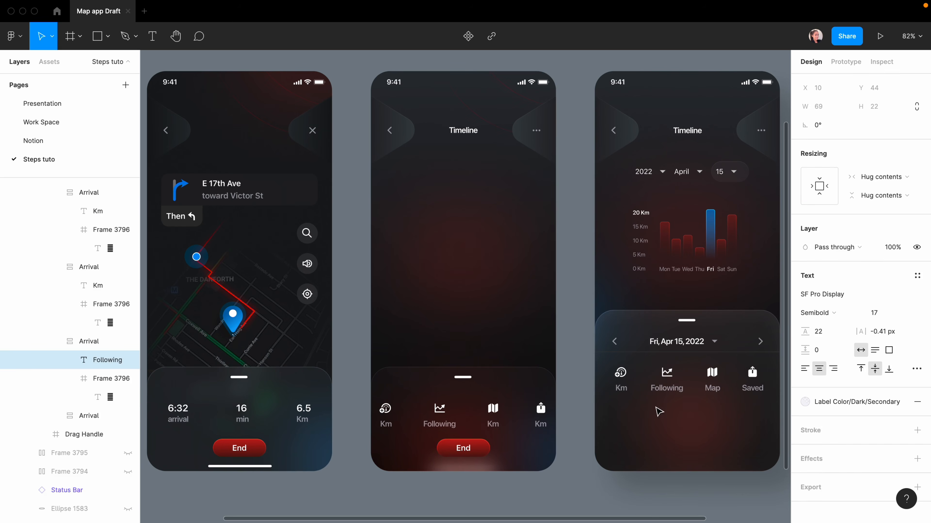
pyautogui.doubleClick(711, 388)
pyautogui.press('Escape')
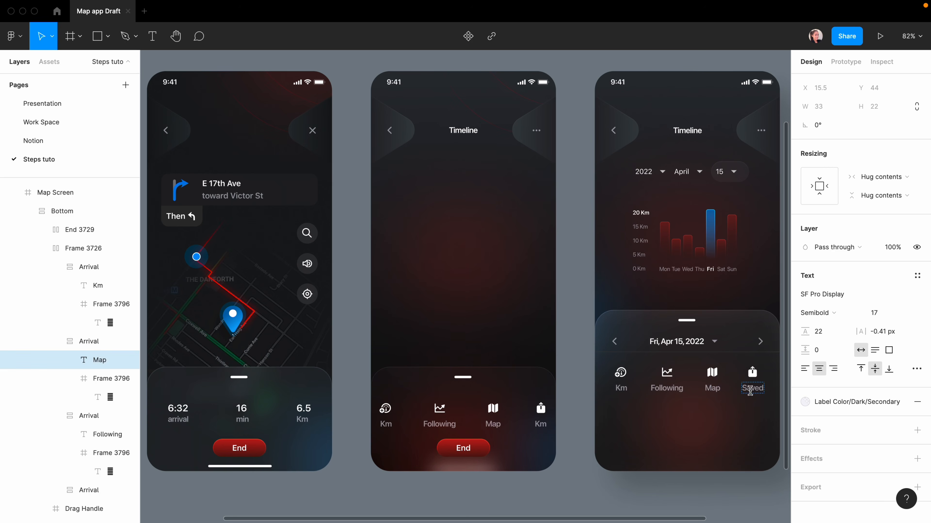
pyautogui.doubleClick(750, 388)
pyautogui.press('Escape')
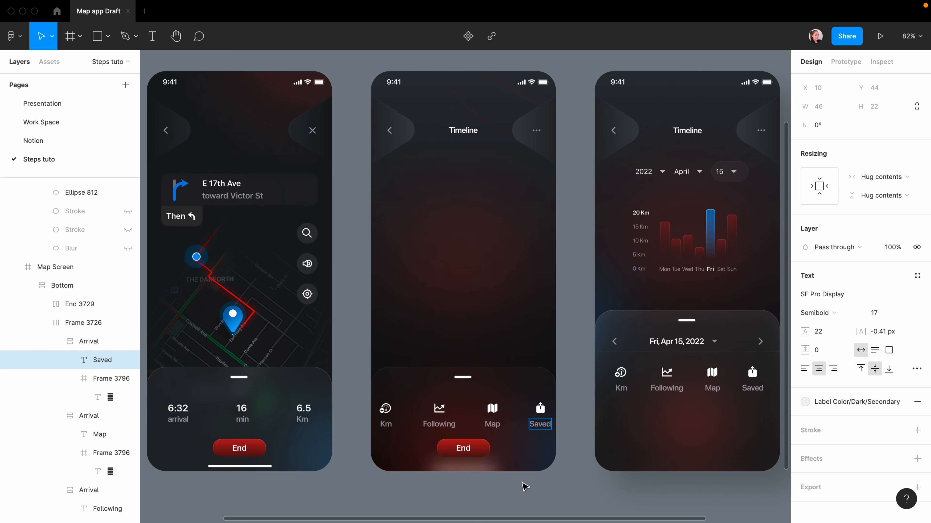
pyautogui.click(506, 462)
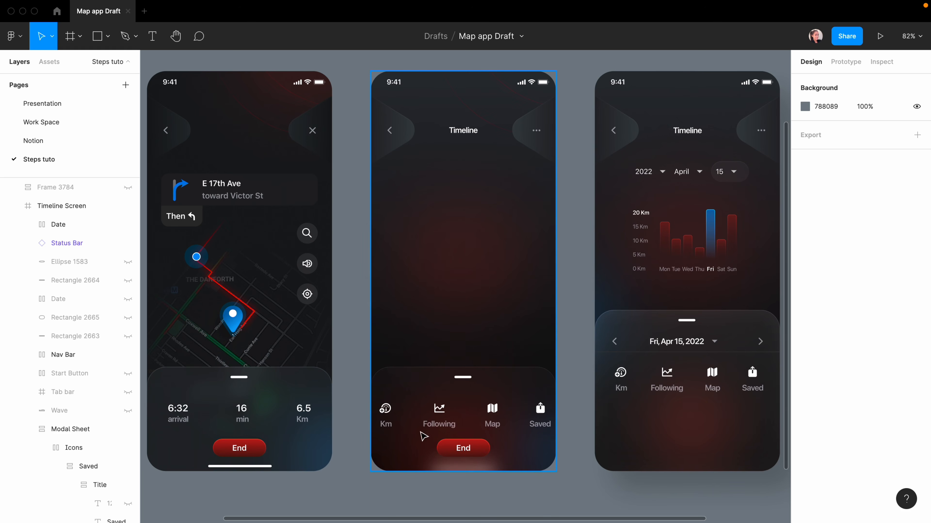
# Step: Copy the back arrow frame from the Timeline header and place it near the left edge of the screen's empty middle area
pyautogui.click(391, 132)
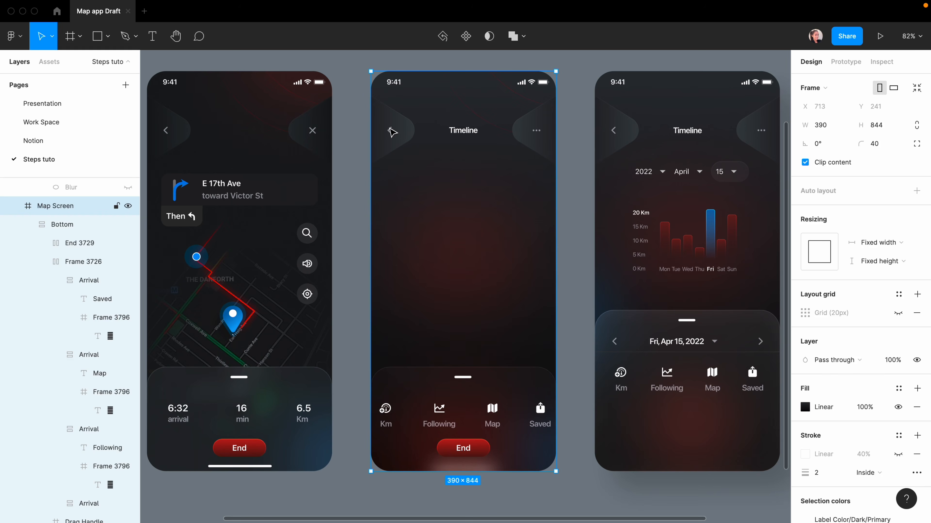
pyautogui.doubleClick(390, 130)
pyautogui.doubleClick(389, 130)
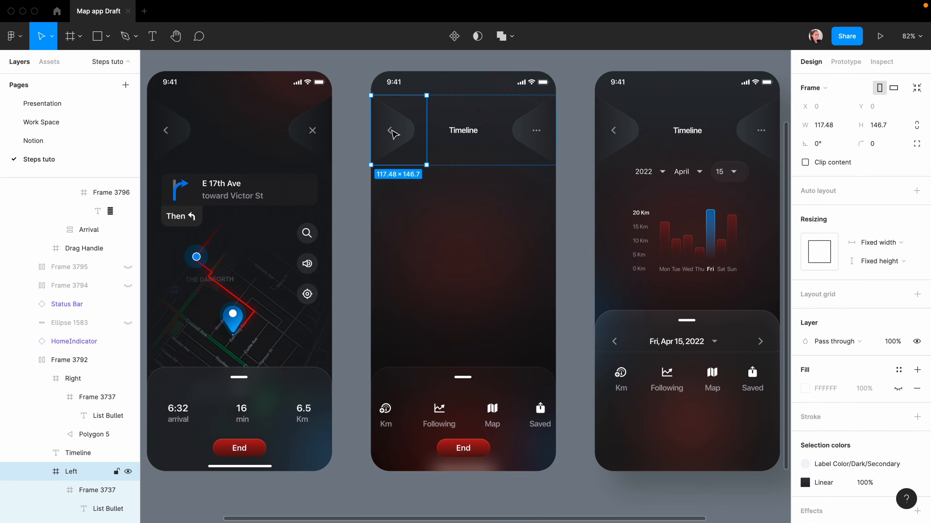
pyautogui.doubleClick(390, 130)
pyautogui.moveTo(405, 215); pyautogui.dragTo(403, 279)
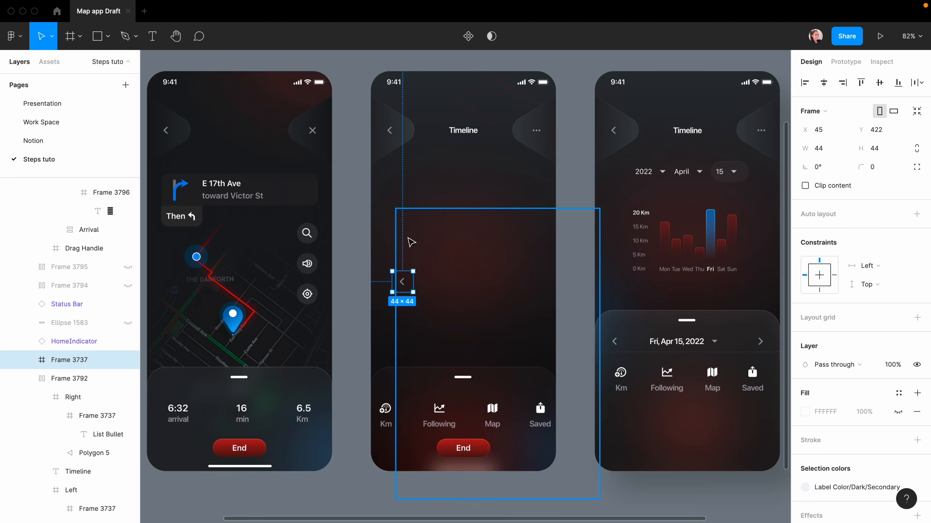
pyautogui.click(499, 289)
pyautogui.press('Escape')
# Step: Duplicate the arrow frame across to the right side of the screen and flip its chevron horizontally to point right
pyautogui.click(405, 285)
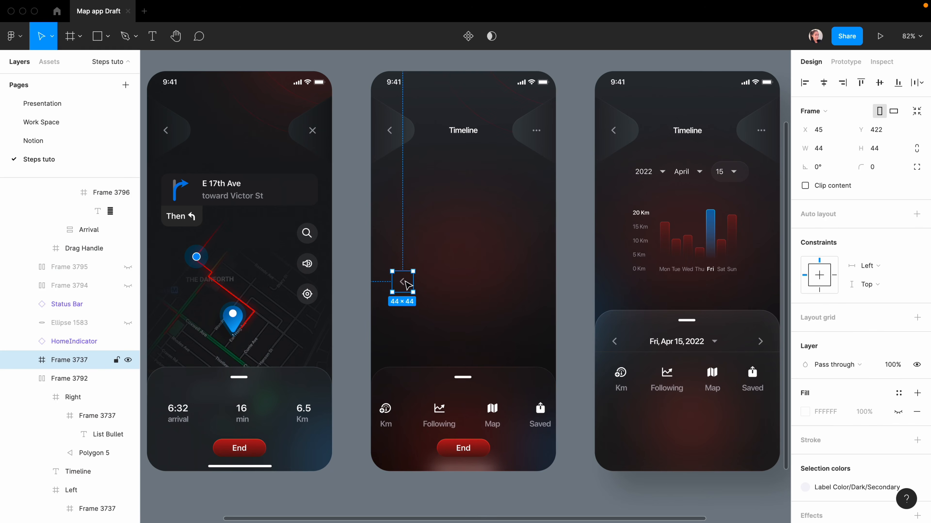
pyautogui.moveTo(406, 283); pyautogui.dragTo(532, 285)
pyautogui.press('Escape')
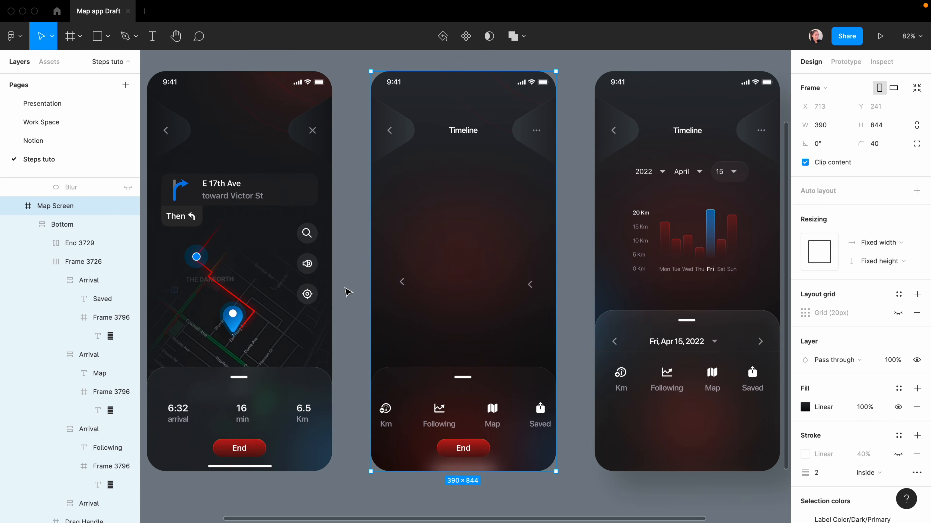
pyautogui.click(531, 285)
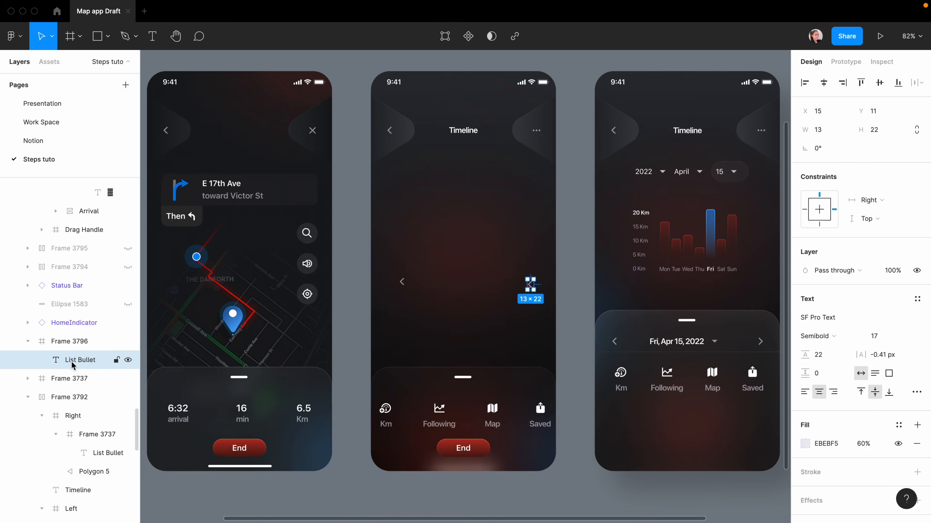
pyautogui.rightClick(70, 360)
pyautogui.click(106, 489)
pyautogui.click(516, 313)
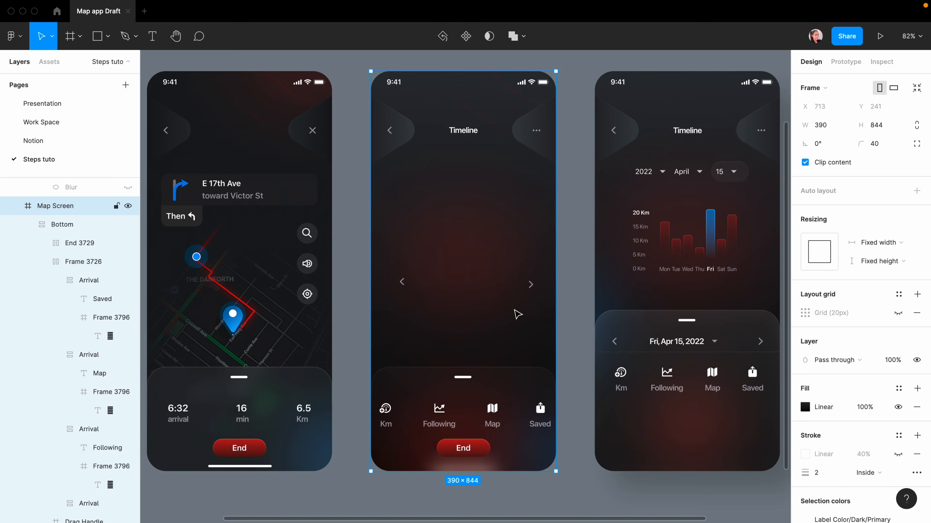
# Step: Copy the text Fri, Apr 15, 2022 from the reference bottom sheet and paste it between the two arrows
pyautogui.click(530, 288)
pyautogui.click(472, 285)
pyautogui.press('t')
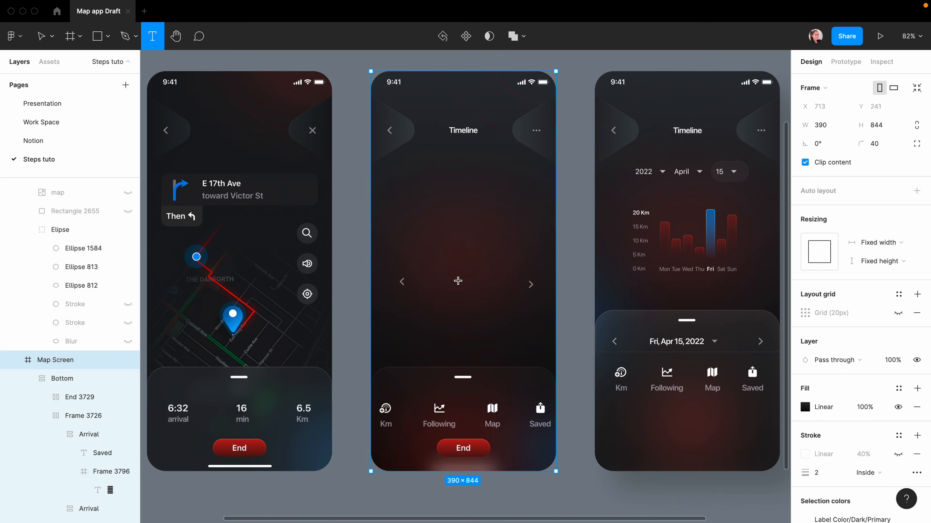
pyautogui.click(454, 283)
pyautogui.tripleClick(658, 342)
pyautogui.press('super+c')
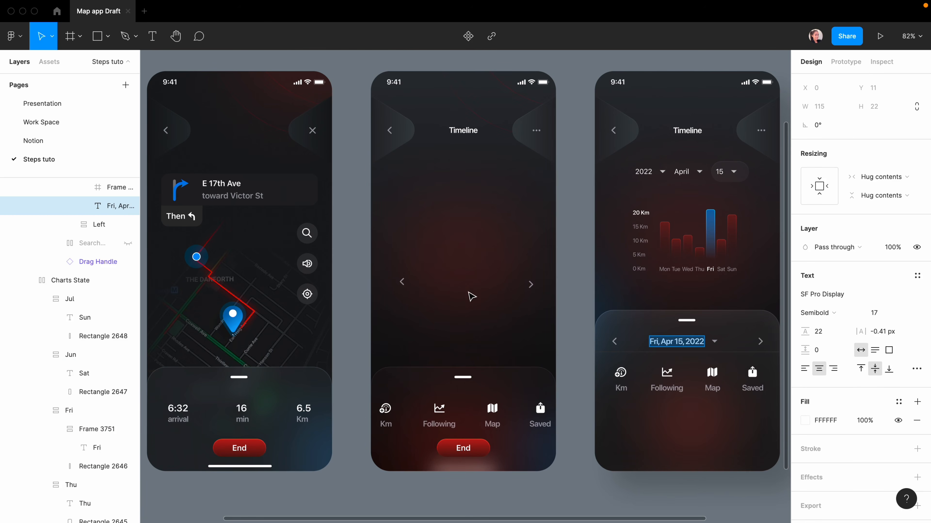
pyautogui.press('Escape')
pyautogui.press('t')
pyautogui.click(463, 282)
pyautogui.press('super+v')
pyautogui.click(513, 160)
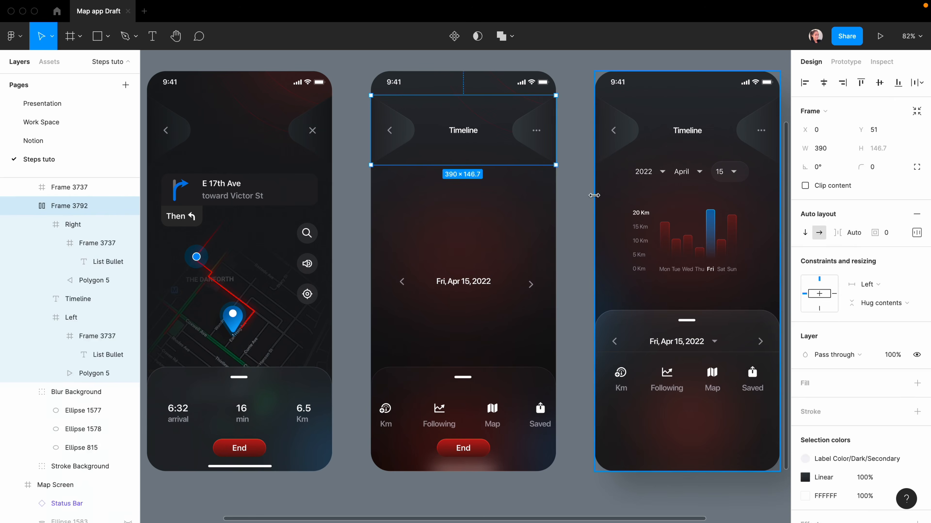
# Step: Copy the dropdown triangle frame beside 2022 in the reference screen and place it directly after the pasted date
pyautogui.click(673, 182)
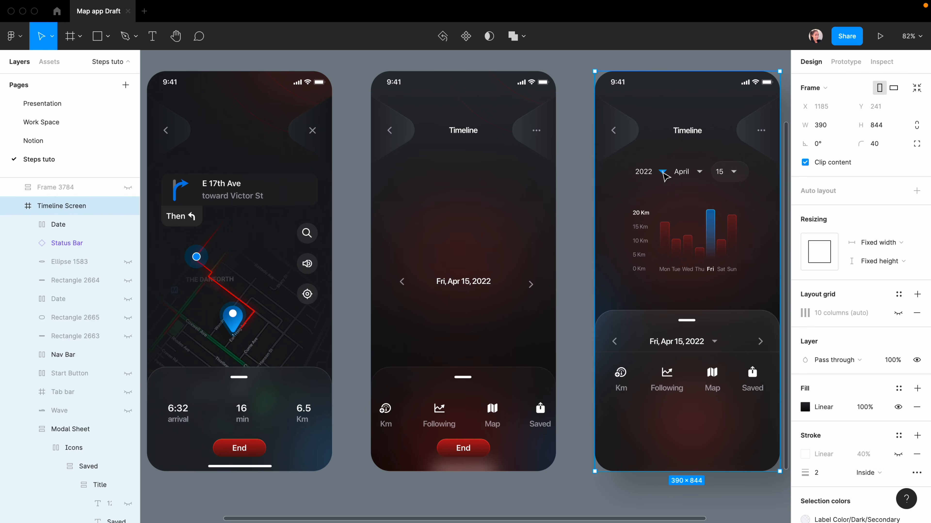
pyautogui.click(665, 176)
pyautogui.click(496, 276)
pyautogui.rightClick(496, 275)
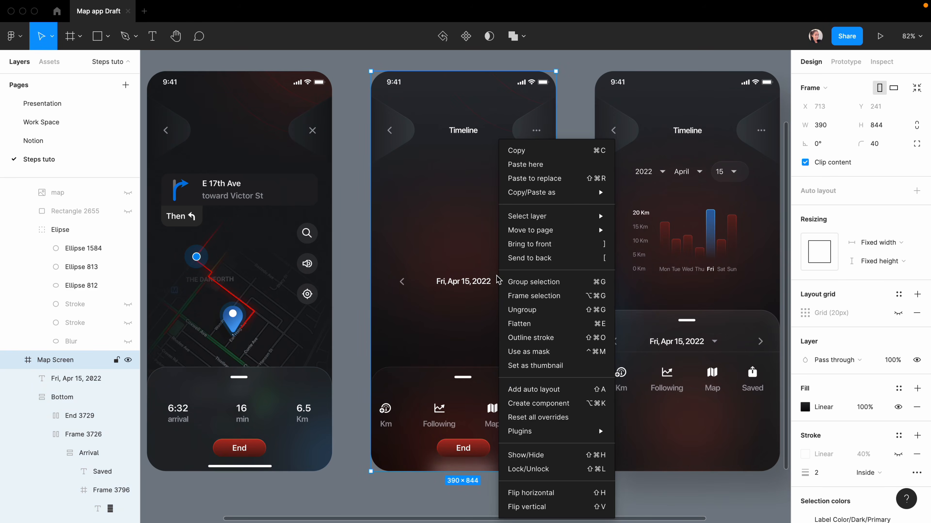
pyautogui.click(531, 168)
pyautogui.moveTo(548, 311); pyautogui.dragTo(500, 281)
pyautogui.scroll(5, 505, 272)
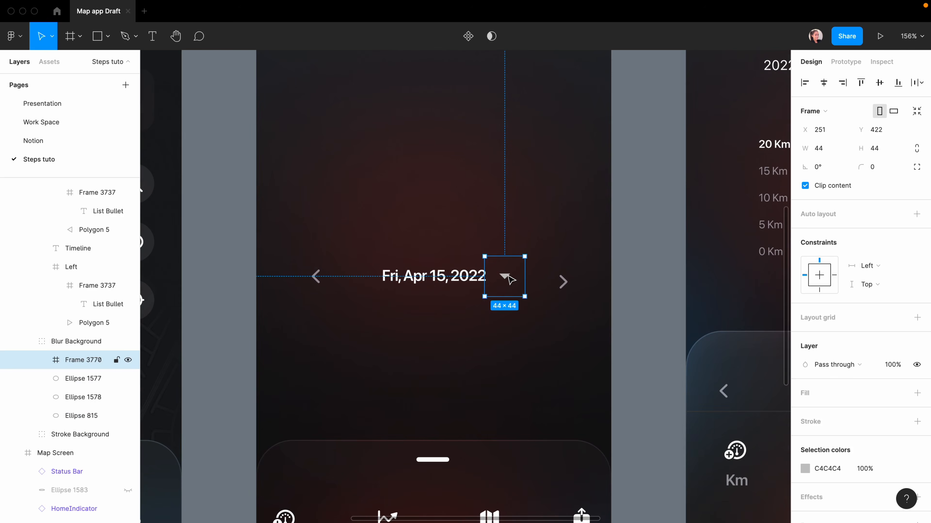
# Step: Combine the date text and dropdown triangle in an auto layout frame with centred alignment
pyautogui.keyDown('shift'); pyautogui.click(443, 278); pyautogui.keyUp('shift')
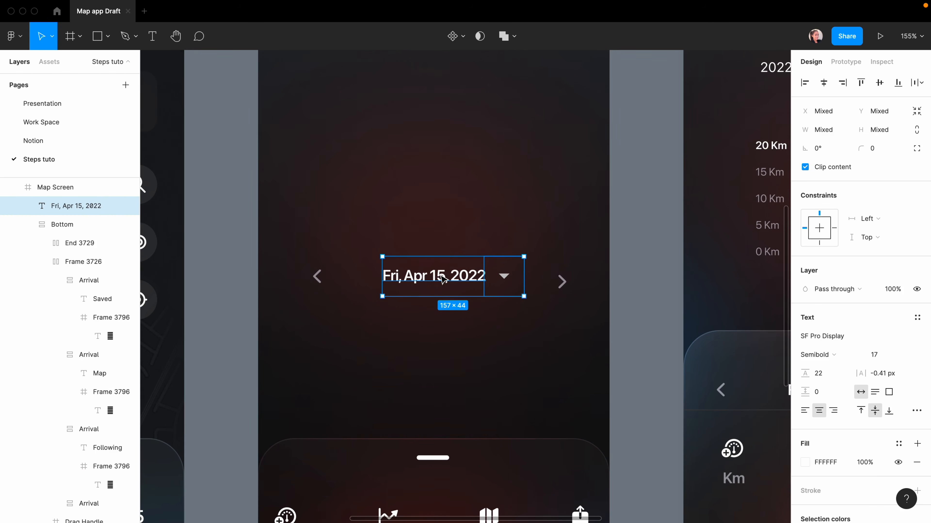
pyautogui.hotkey('shift', 'a')
pyautogui.click(917, 233)
pyautogui.click(761, 285)
pyautogui.click(425, 288)
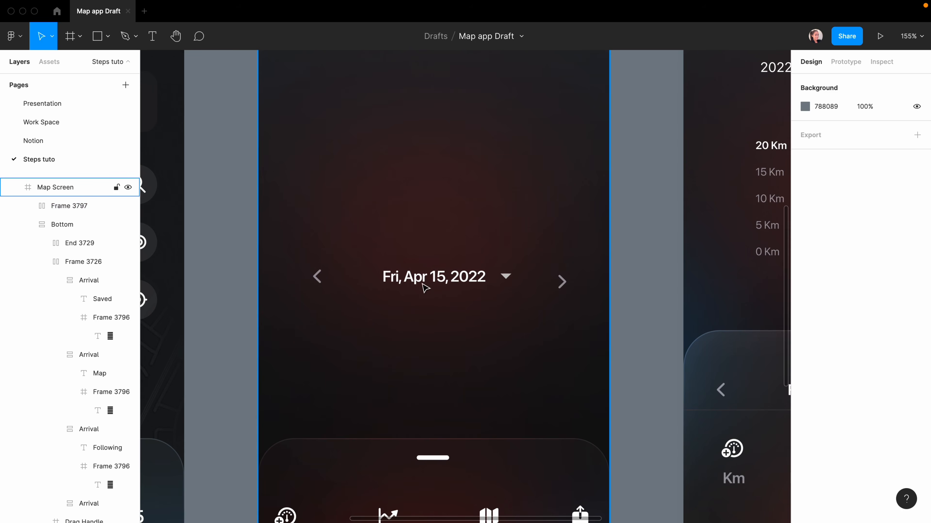
pyautogui.click(436, 285)
# Step: Rename the two arrow frames Left and Right, and the auto layout frame between them Date
pyautogui.scroll(-5, 435, 285)
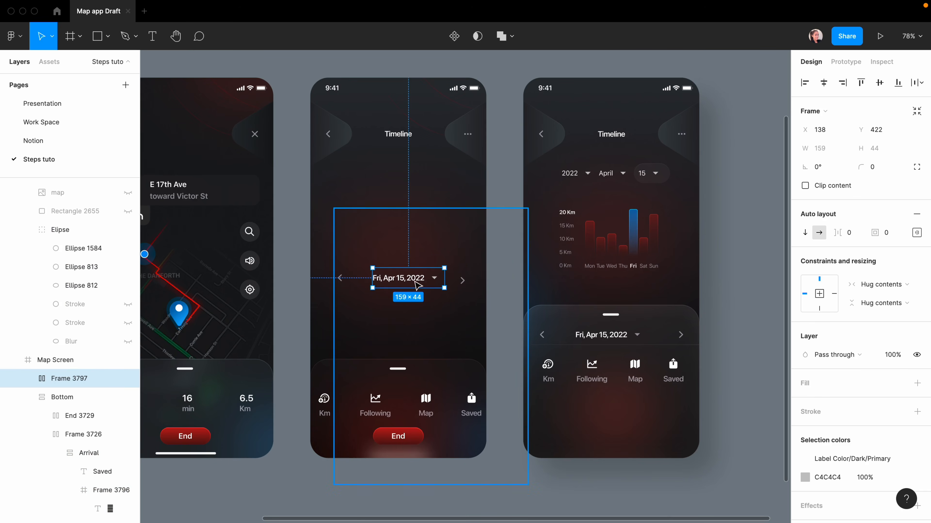
pyautogui.click(341, 287)
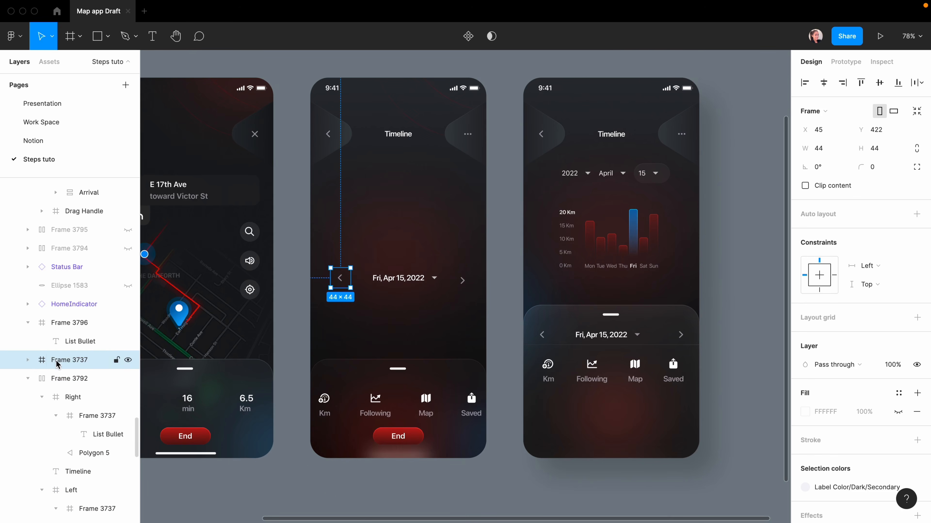
pyautogui.press('super+r')
pyautogui.click(463, 281)
pyautogui.doubleClick(64, 324)
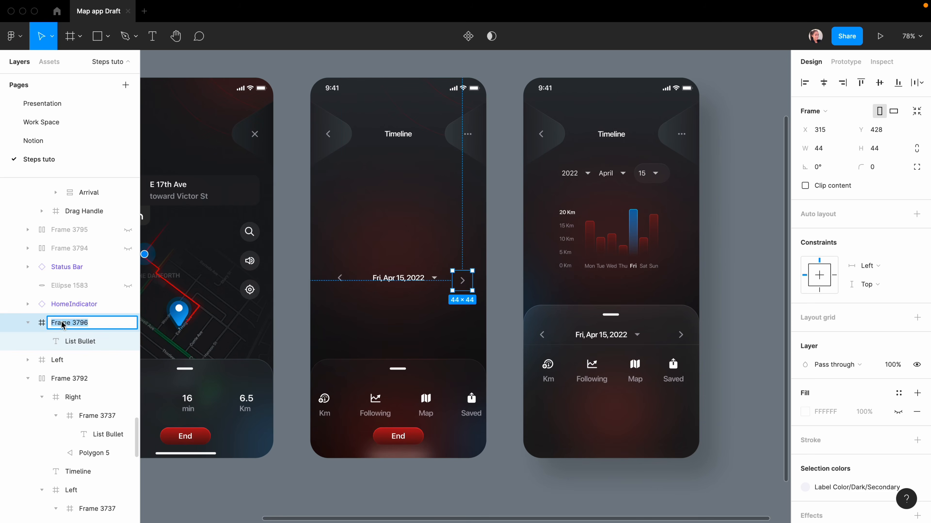
pyautogui.write('R')
pyautogui.write('ight')
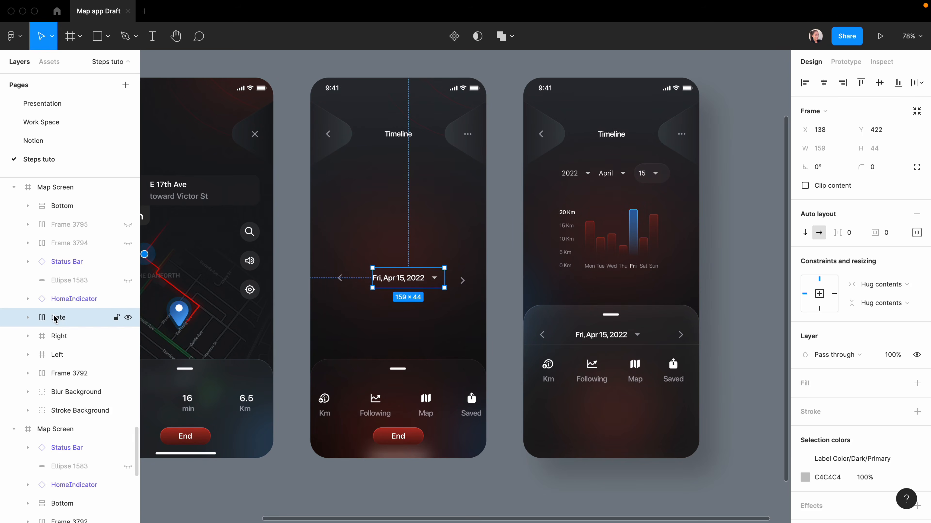
# Step: Wrap the Left, Date and Right frames in one horizontal auto layout frame with centred alignment
pyautogui.keyDown('shift'); pyautogui.click(58, 336); pyautogui.keyUp('shift')
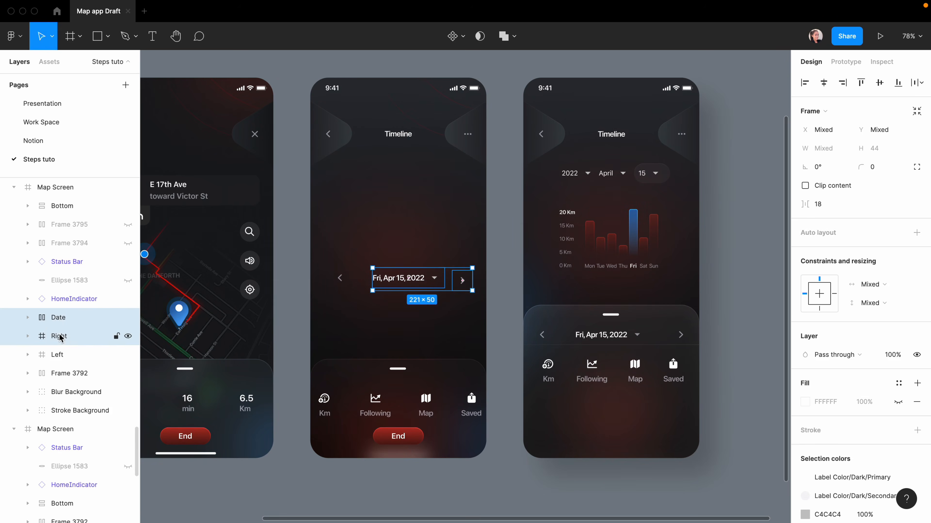
pyautogui.click(58, 354)
pyautogui.keyDown('shift'); pyautogui.click(57, 318); pyautogui.keyUp('shift')
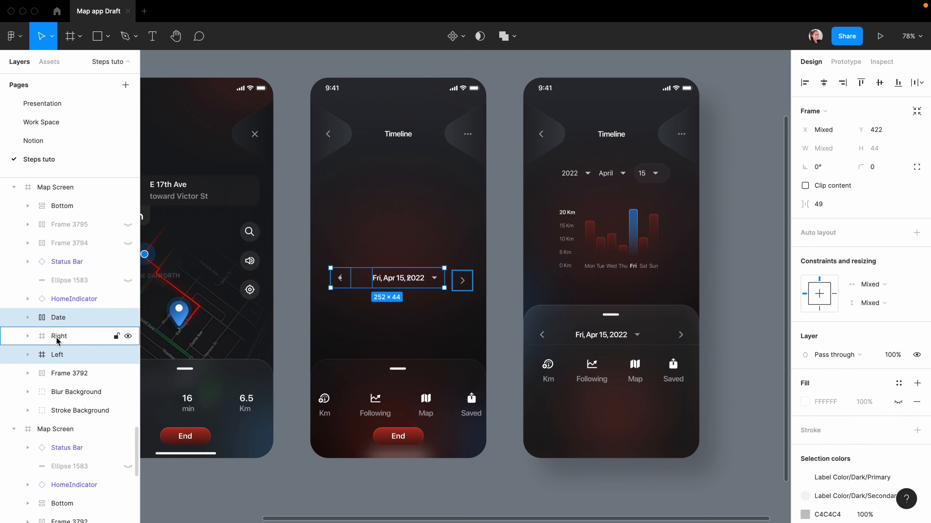
pyautogui.hotkey('shift', 'a')
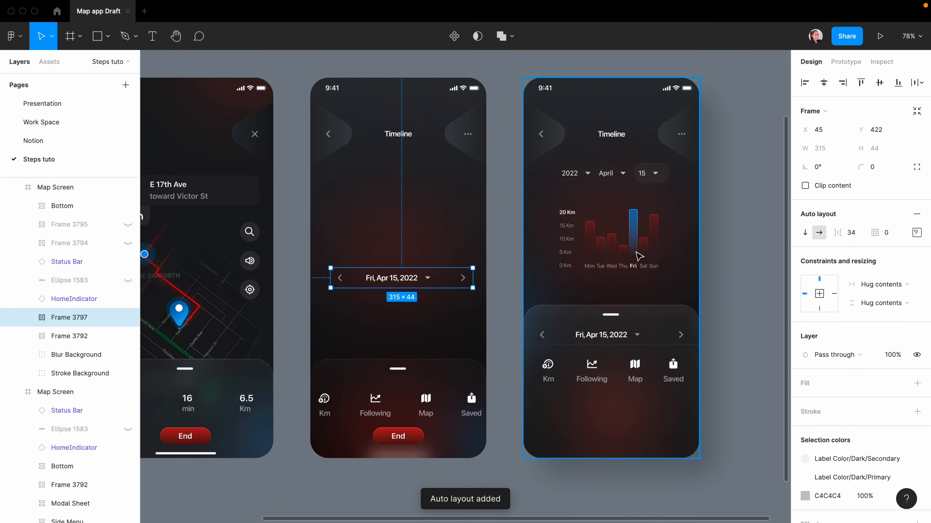
pyautogui.click(916, 232)
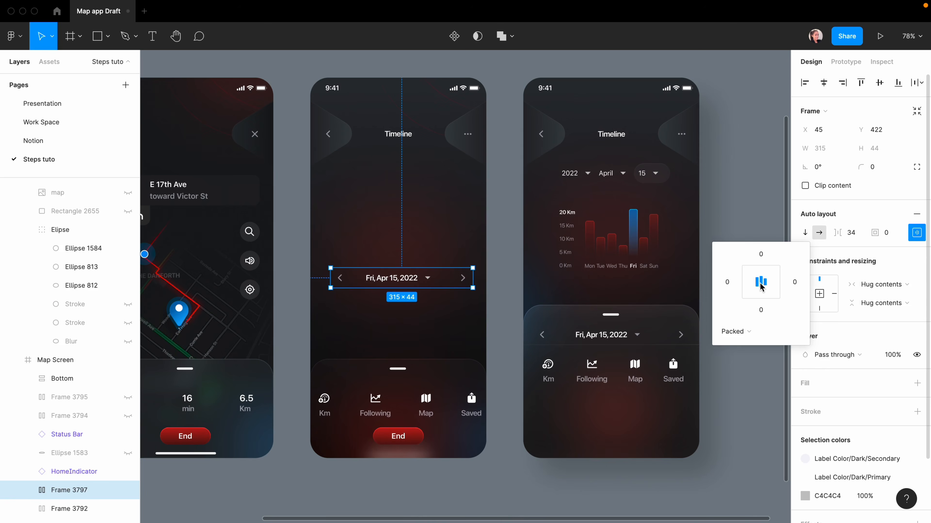
# Step: Set the left and right padding of the date navigation row to 20
pyautogui.click(727, 282)
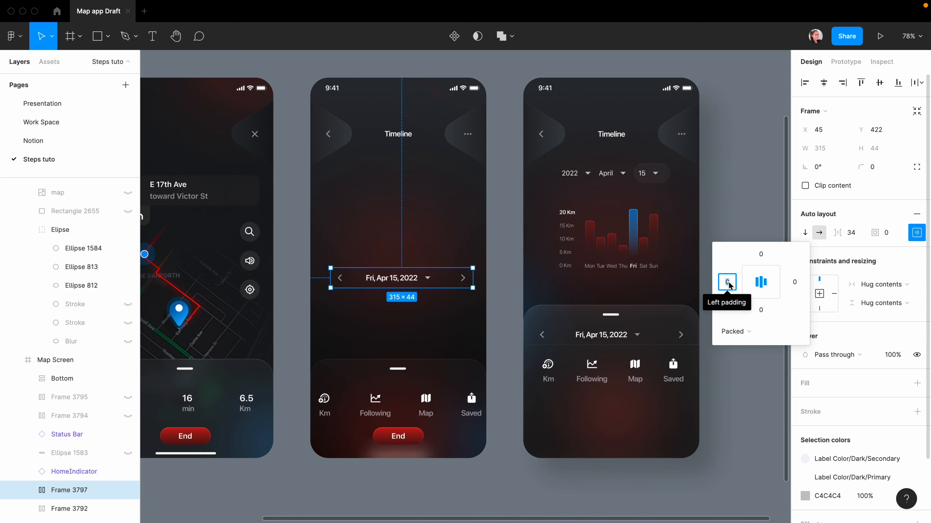
pyautogui.write('20')
pyautogui.press('Tab')
pyautogui.write('20')
pyautogui.press('Return')
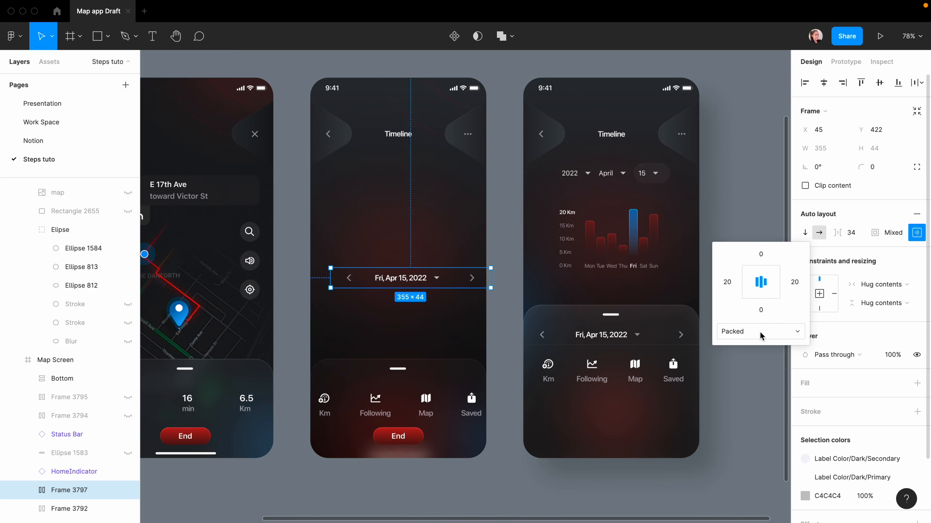
# Step: Distribute the date navigation row's items with space between, set its width to 390, and centre it horizontally on the screen
pyautogui.click(797, 334)
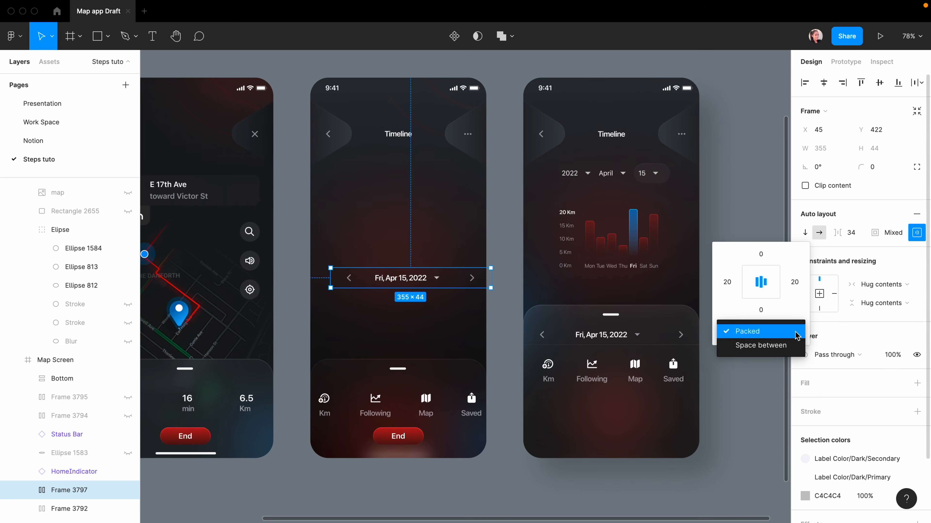
pyautogui.click(769, 353)
pyautogui.click(823, 153)
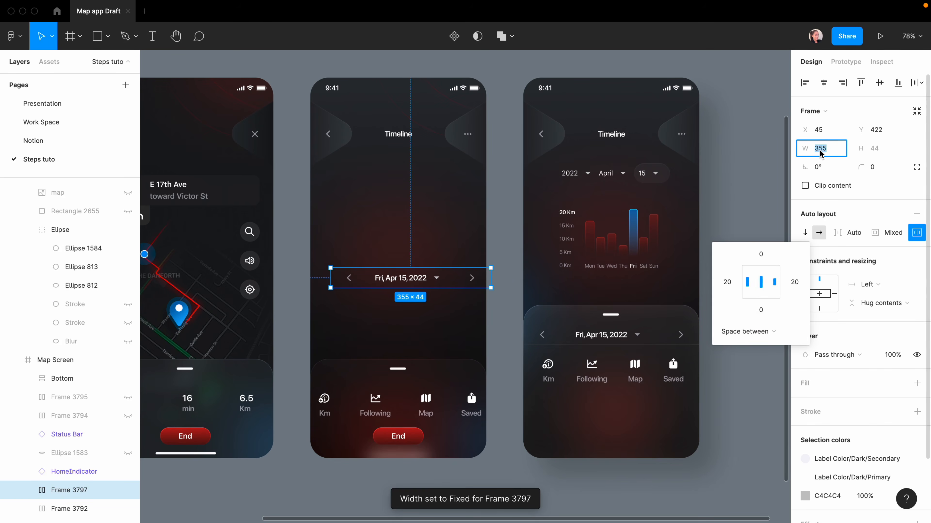
pyautogui.write('390')
pyautogui.press('Return')
pyautogui.click(824, 83)
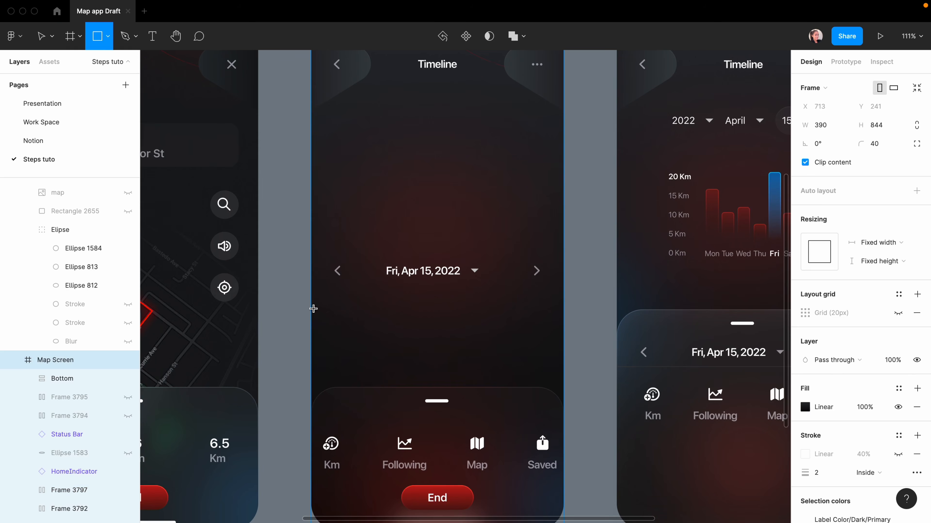
# Step: Draw a thin divider rectangle across the screen below the date navigation row and size it to 390 by 1
pyautogui.moveTo(314, 309); pyautogui.dragTo(563, 308)
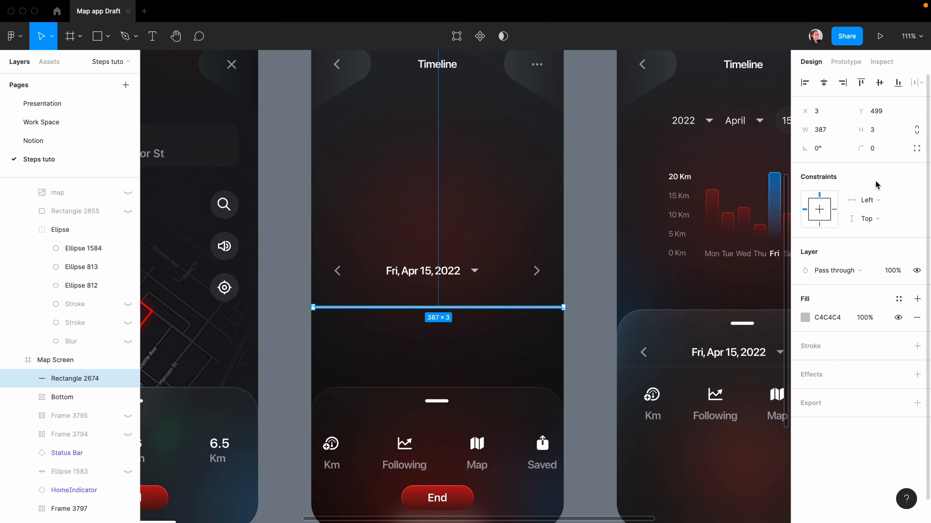
pyautogui.click(823, 133)
pyautogui.write('390')
pyautogui.click(877, 133)
pyautogui.write('1')
pyautogui.press('Return')
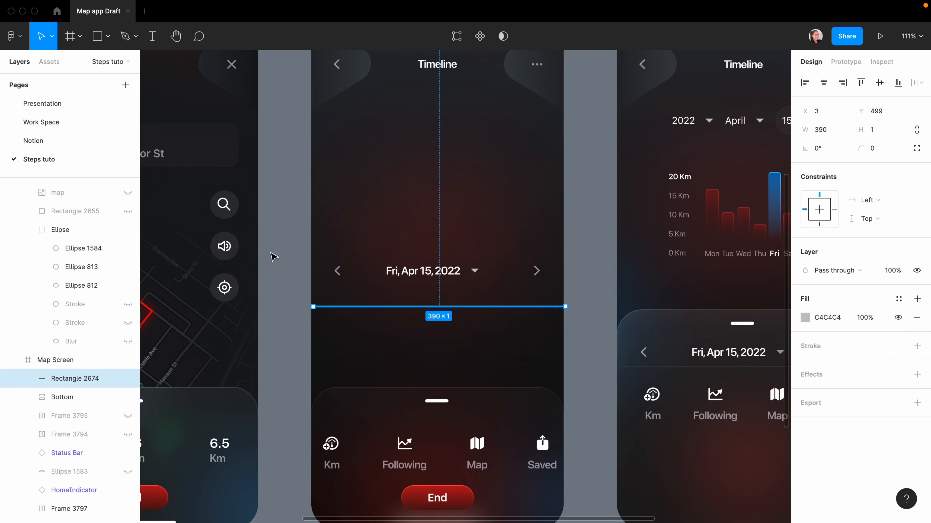
pyautogui.click(364, 331)
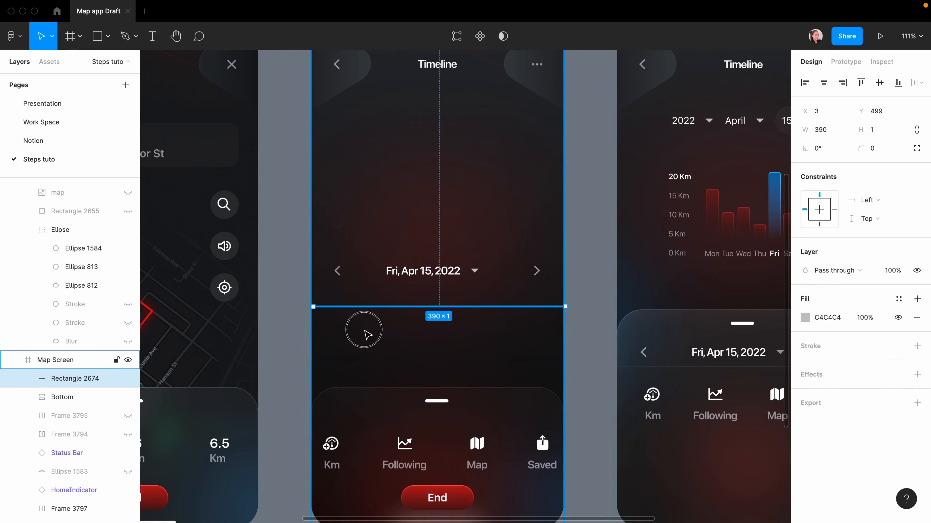
# Step: Combine the date navigation row and divider line in a vertical auto layout frame with 0 spacing between items
pyautogui.click(416, 275)
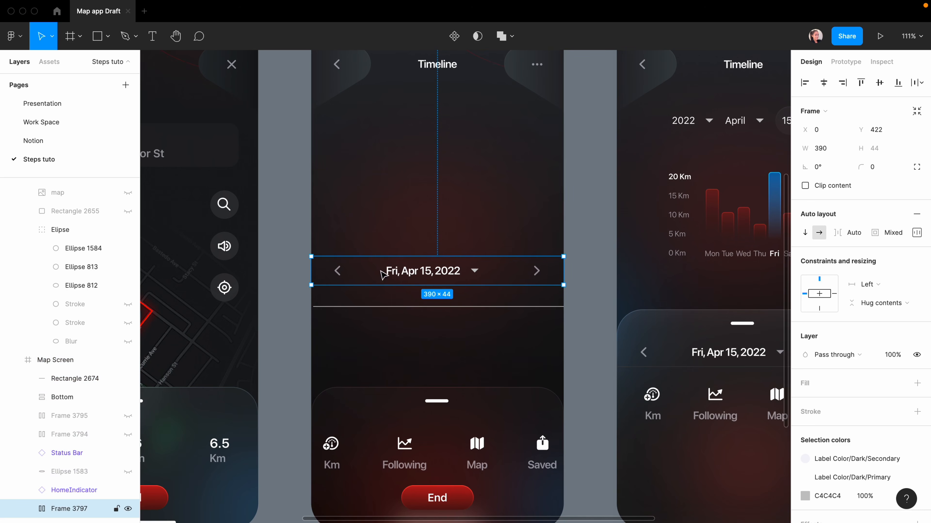
pyautogui.keyDown('shift'); pyautogui.click(382, 307); pyautogui.keyUp('shift')
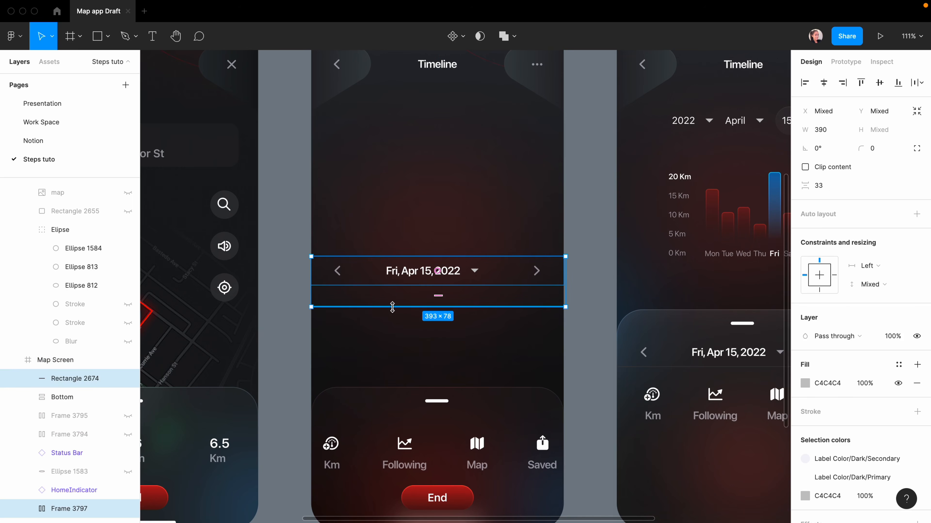
pyautogui.hotkey('shift', 'a')
pyautogui.click(848, 233)
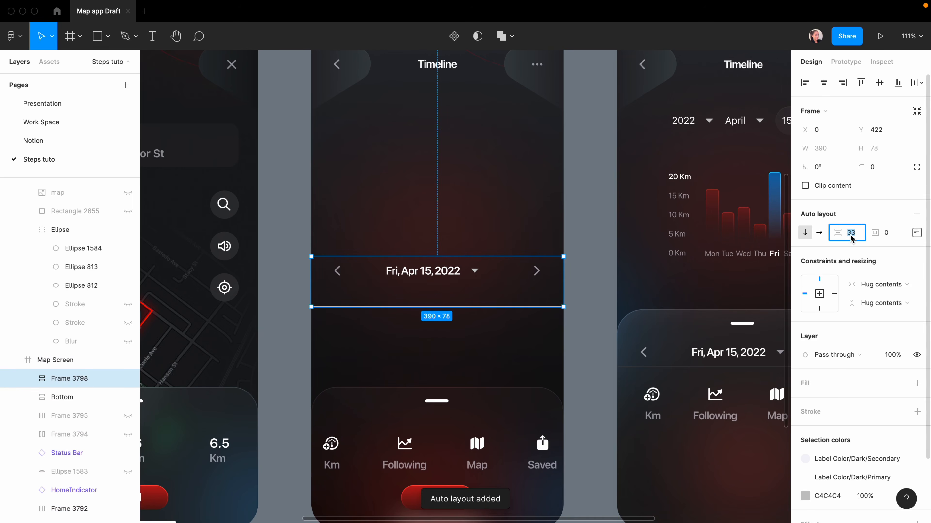
pyautogui.write('0')
pyautogui.click(424, 322)
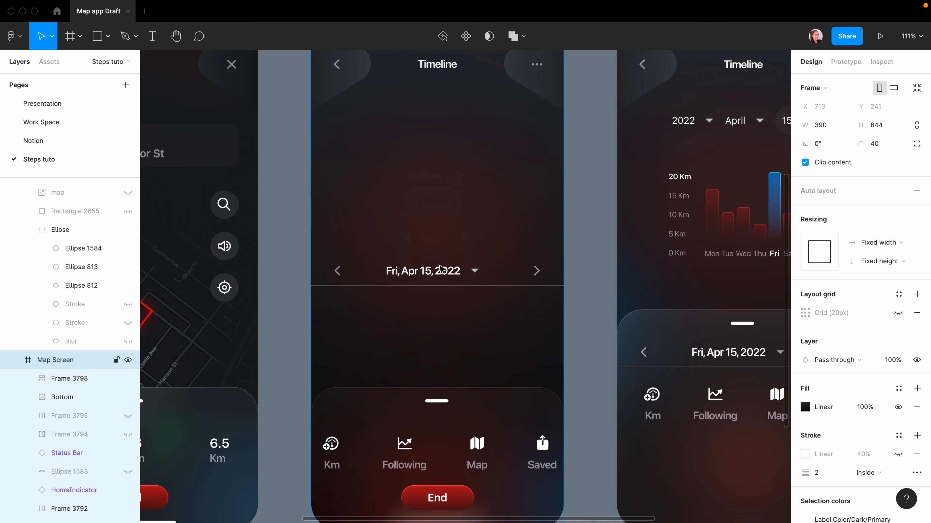
# Step: Move the date navigation frame with its divider into the bottom sheet, between the drag handle and the icon row
pyautogui.click(410, 269)
pyautogui.moveTo(428, 276); pyautogui.dragTo(443, 429)
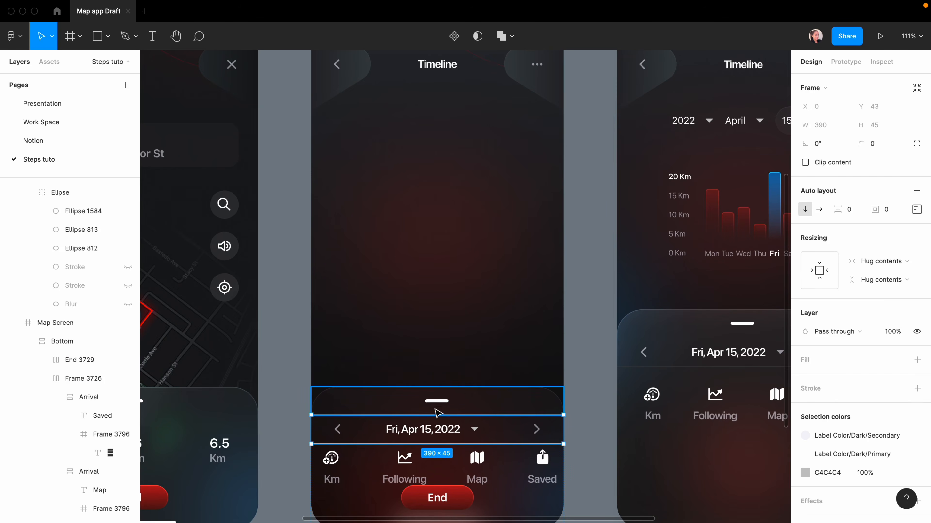
pyautogui.click(577, 420)
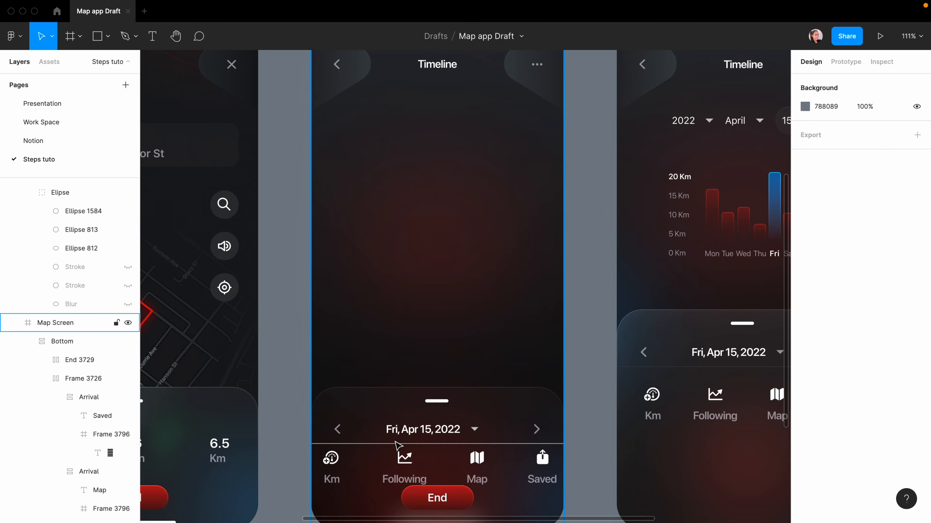
# Step: Wrap the drag handle and the date navigation frame together in one vertical auto layout frame inside the bottom sheet
pyautogui.click(426, 432)
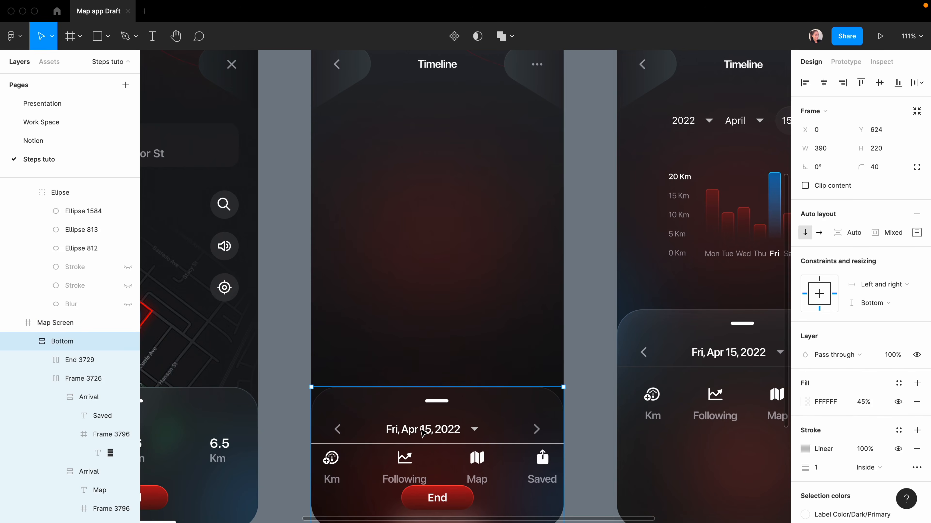
pyautogui.doubleClick(414, 435)
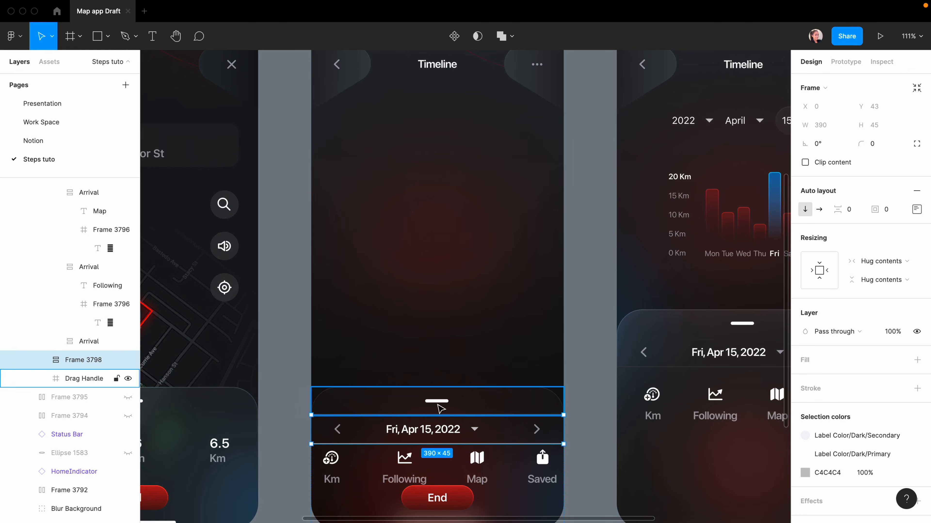
pyautogui.keyDown('shift'); pyautogui.click(78, 380); pyautogui.keyUp('shift')
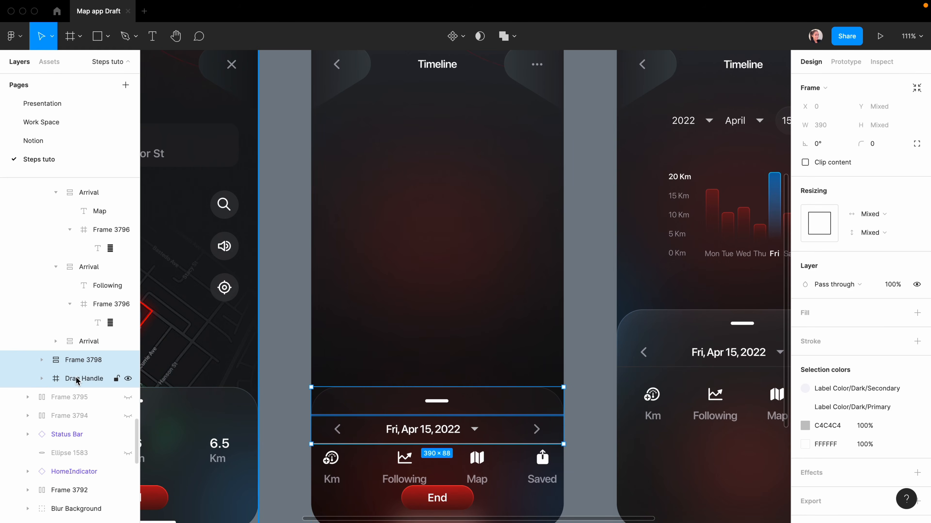
pyautogui.hotkey('shift', 'a')
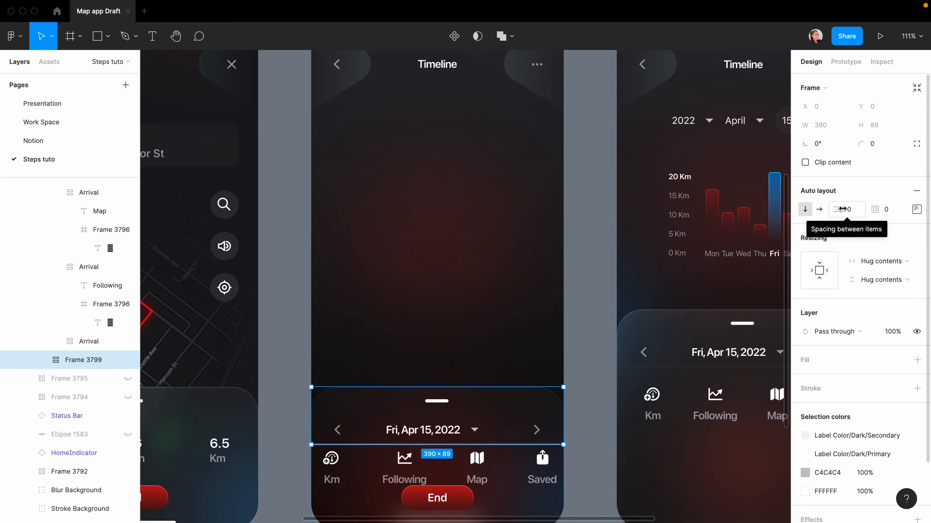
# Step: Change the Bottom sheet's auto layout distribution to packed, with top-centre alignment and 30 spacing between items
pyautogui.scroll(-2, 524, 279)
pyautogui.click(398, 484)
pyautogui.click(438, 432)
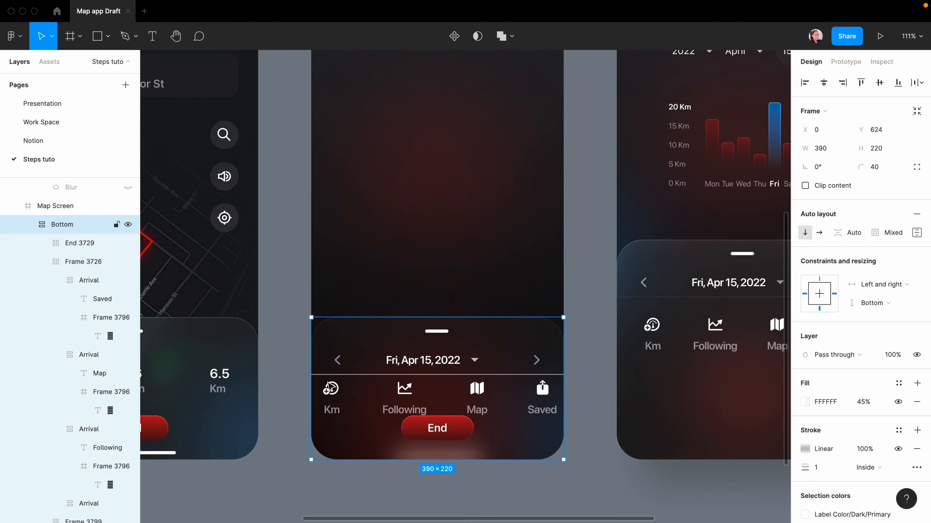
pyautogui.hotkey('shift', 'Return')
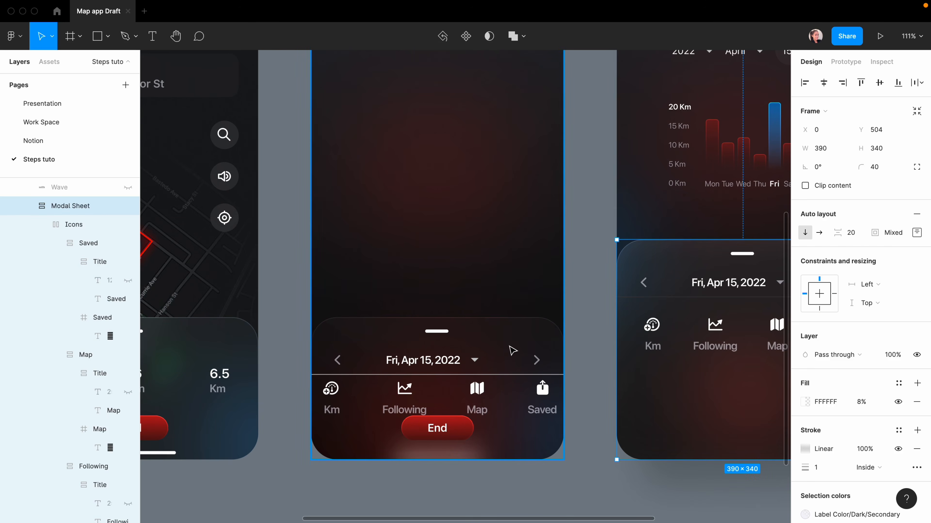
pyautogui.click(503, 347)
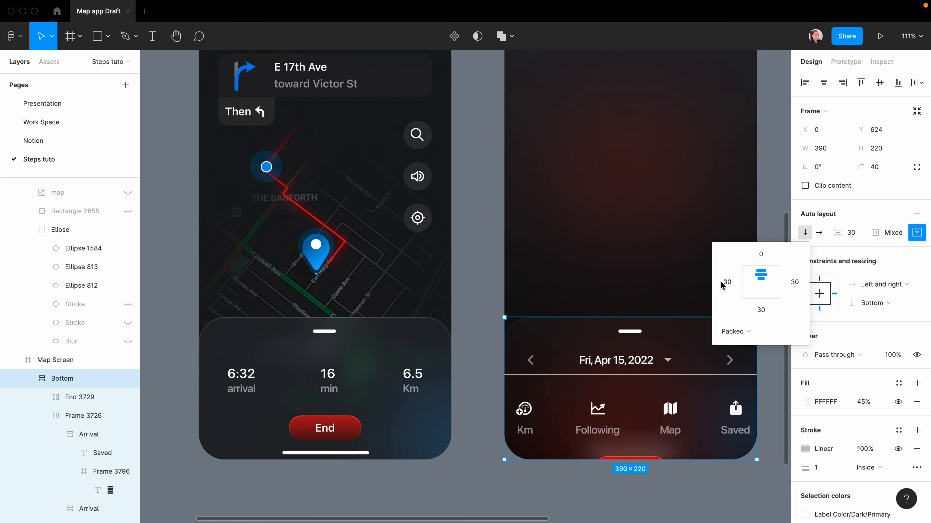
# Step: Set the Bottom sheet's left padding to 20 and extend its upper edge until the sheet is 340 high
pyautogui.hscroll(4, 596, 363)
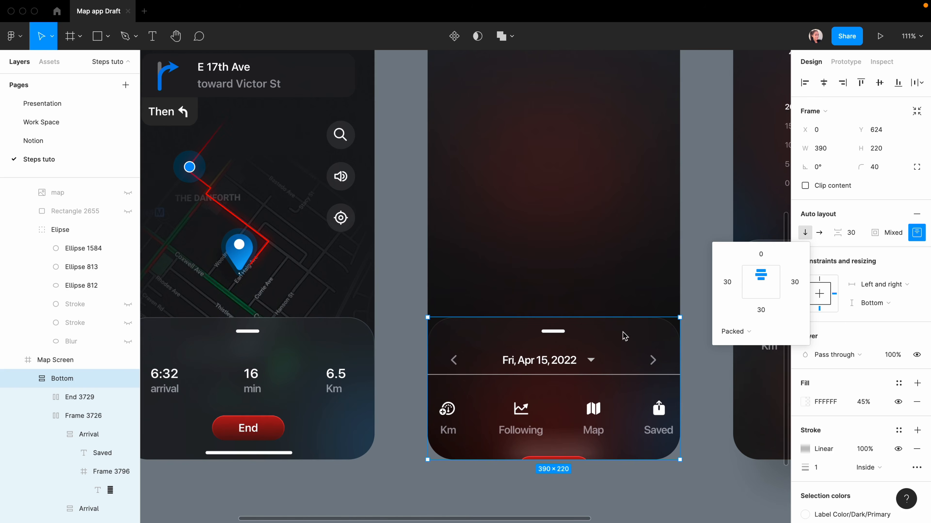
pyautogui.click(728, 286)
pyautogui.write('2')
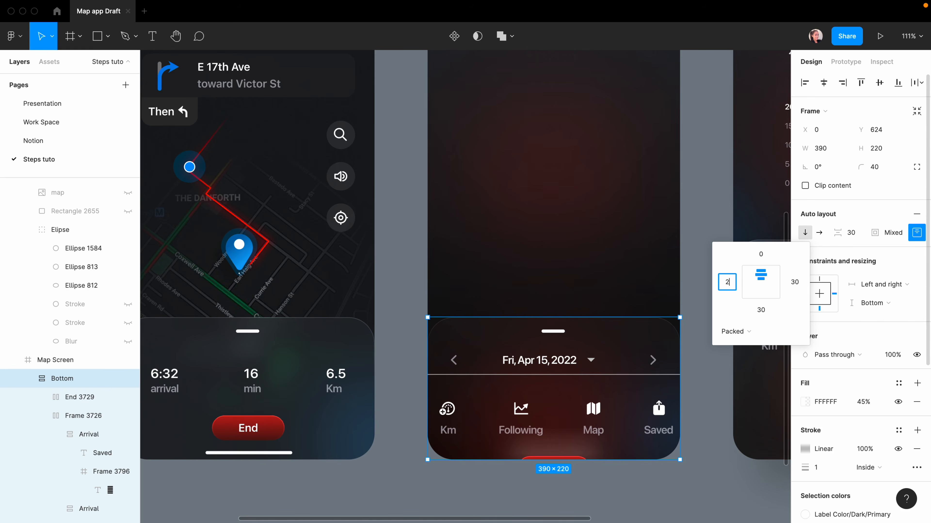
pyautogui.write('0')
pyautogui.press('Tab')
pyautogui.moveTo(557, 317); pyautogui.dragTo(563, 257)
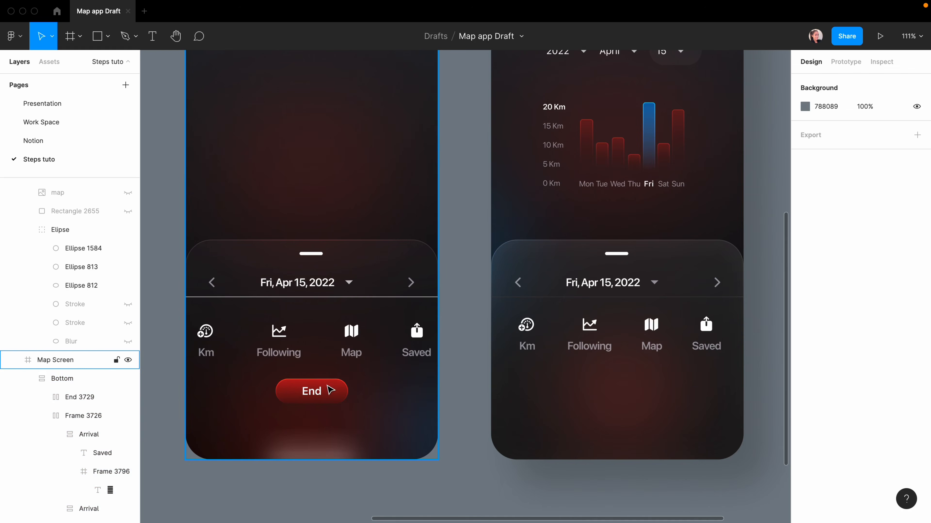
# Step: Delete the red End button from the bottom sheet
pyautogui.doubleClick(330, 391)
pyautogui.click(42, 416)
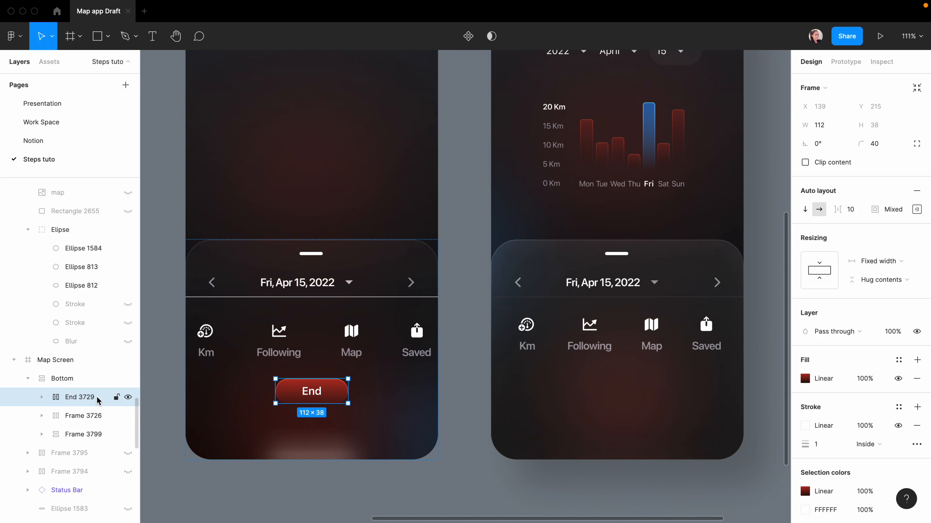
pyautogui.press('Delete')
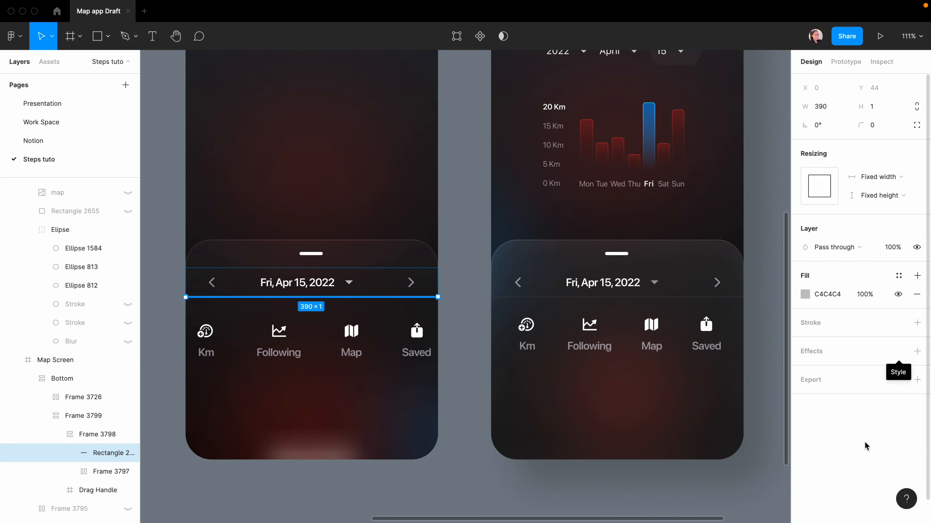
# Step: Fill the divider line with the solid Separator Color/Dark style, and detach the style to leave fill 38383A
pyautogui.click(898, 275)
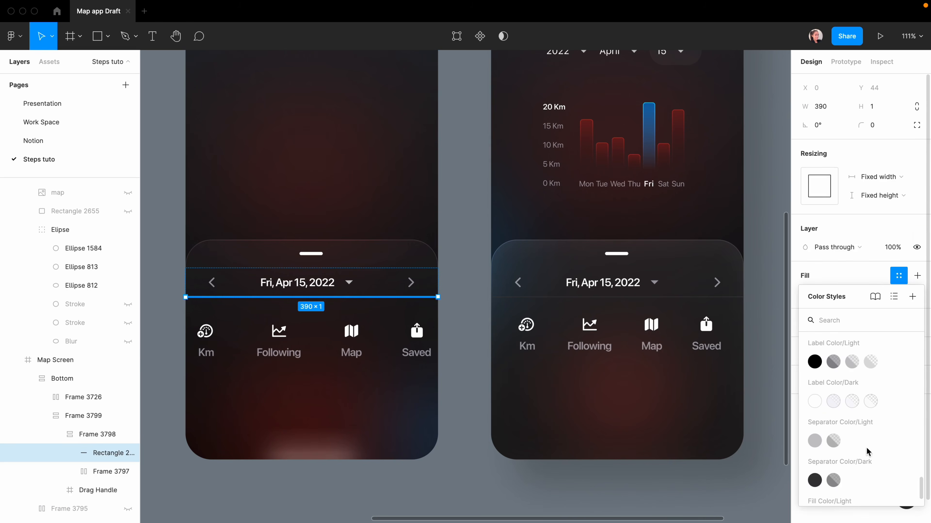
pyautogui.click(816, 481)
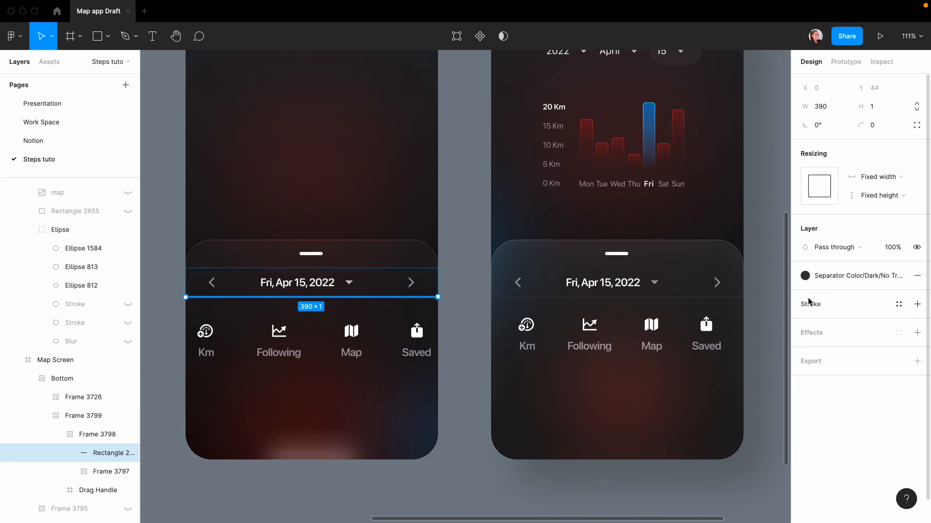
pyautogui.click(898, 276)
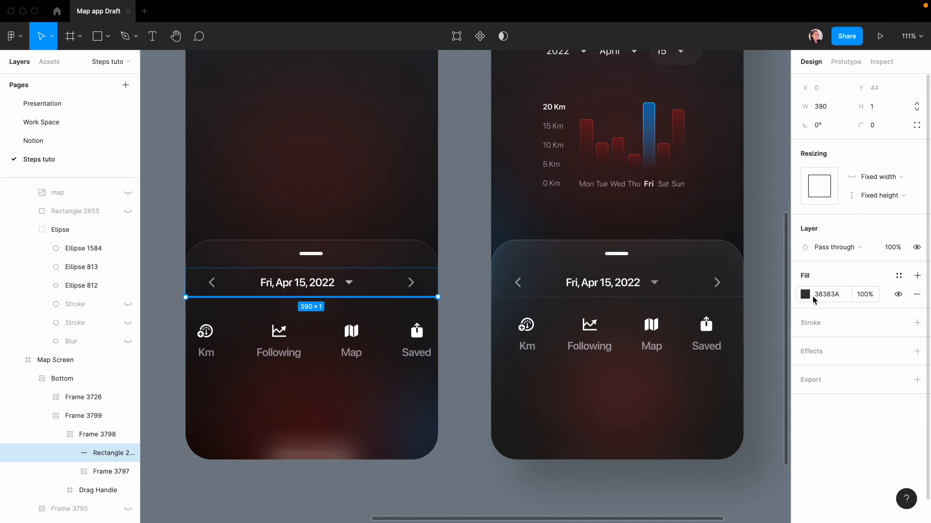
# Step: Set the spacing between items in the Bottom sheet's auto layout to 20
pyautogui.click(374, 391)
pyautogui.scroll(-1, 374, 391)
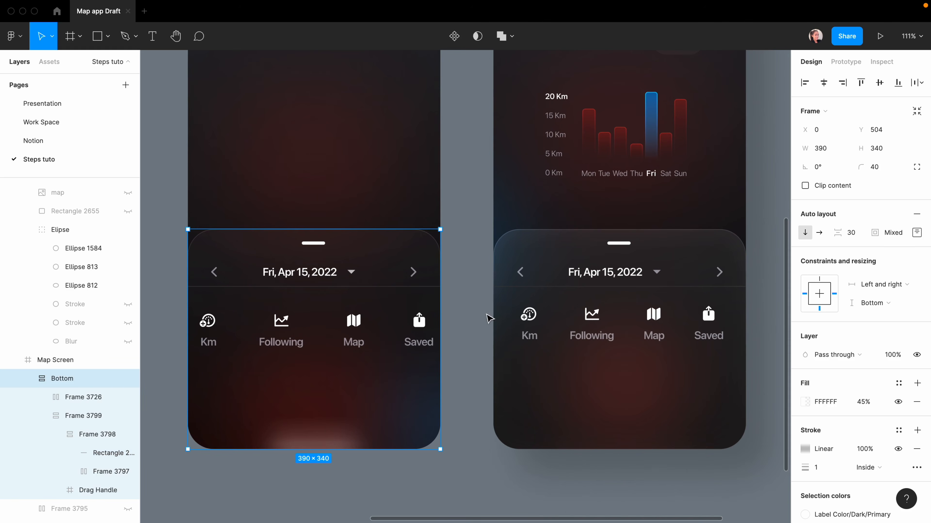
pyautogui.click(849, 233)
pyautogui.write('20')
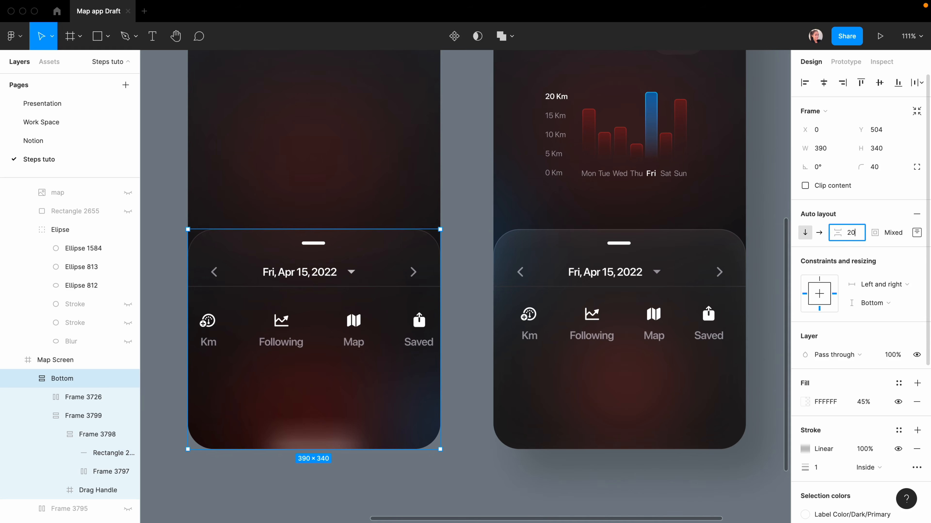
pyautogui.press('Return')
# Step: Set the width of the icon row in the bottom sheet to 342
pyautogui.click(364, 314)
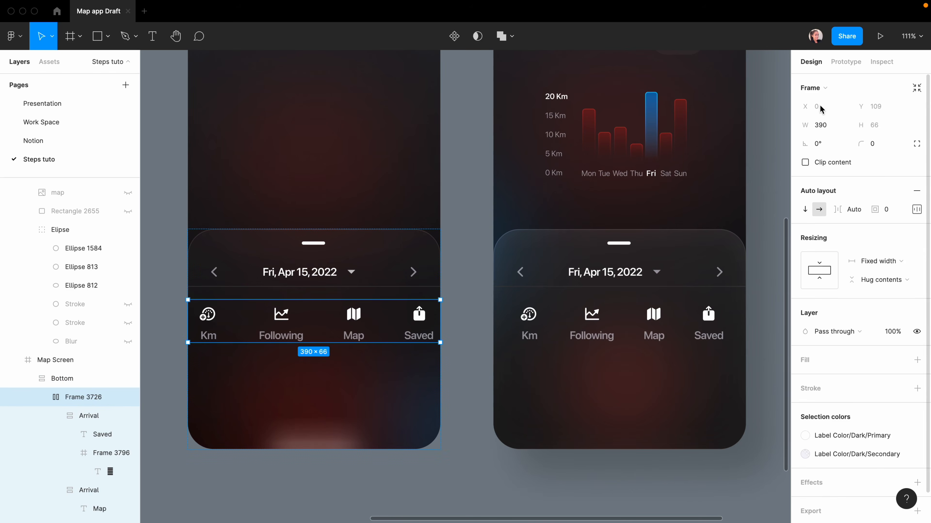
pyautogui.click(820, 126)
pyautogui.write('342')
pyautogui.press('Return')
pyautogui.click(358, 500)
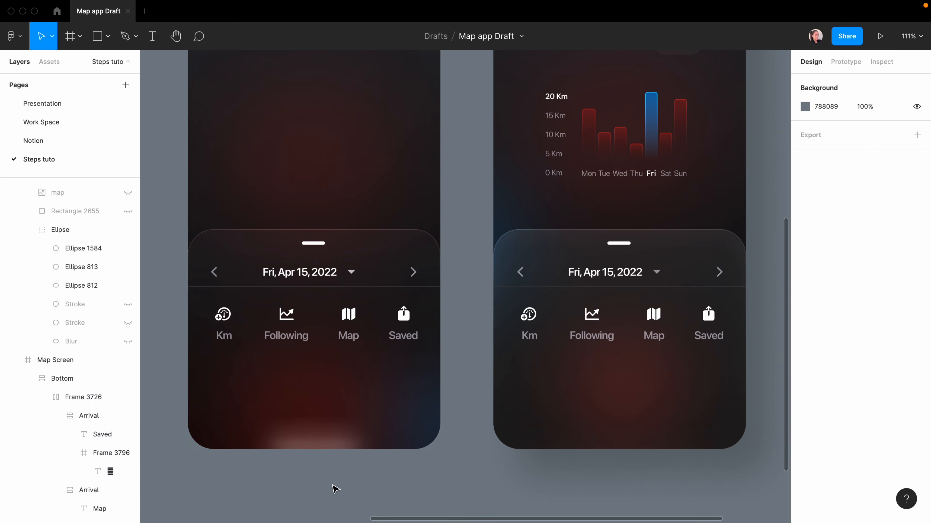
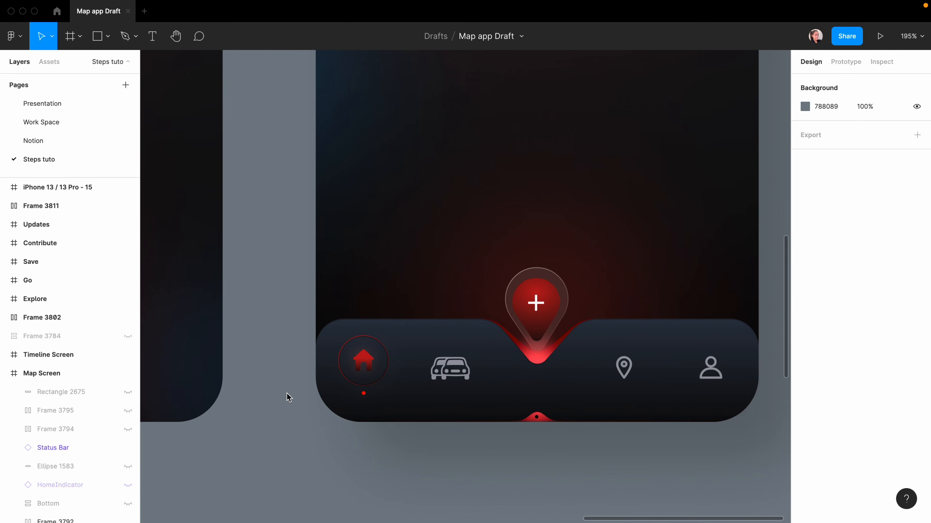
# Step: Add a 10px layout grid to the Map Screen frame and draw a rectangle about 390 × 109 across its bottom
pyautogui.hscroll(-10, 287, 398)
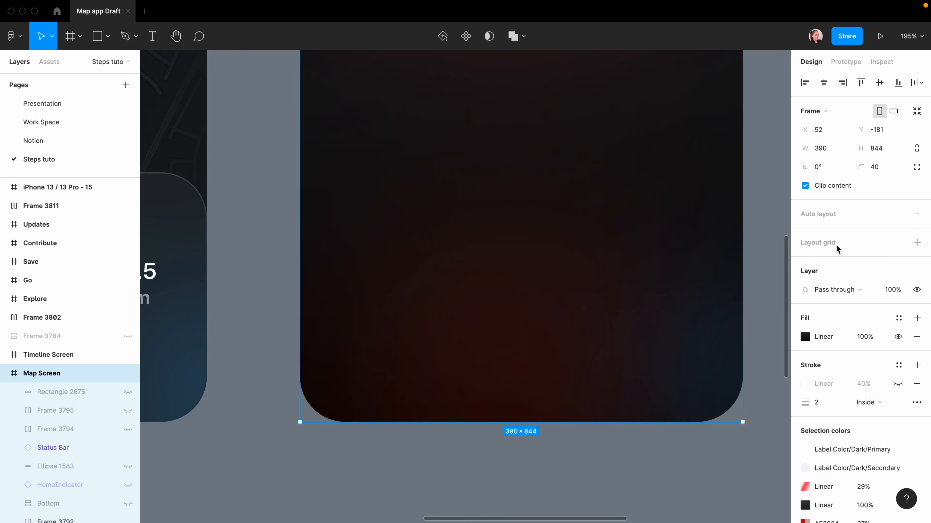
pyautogui.click(844, 251)
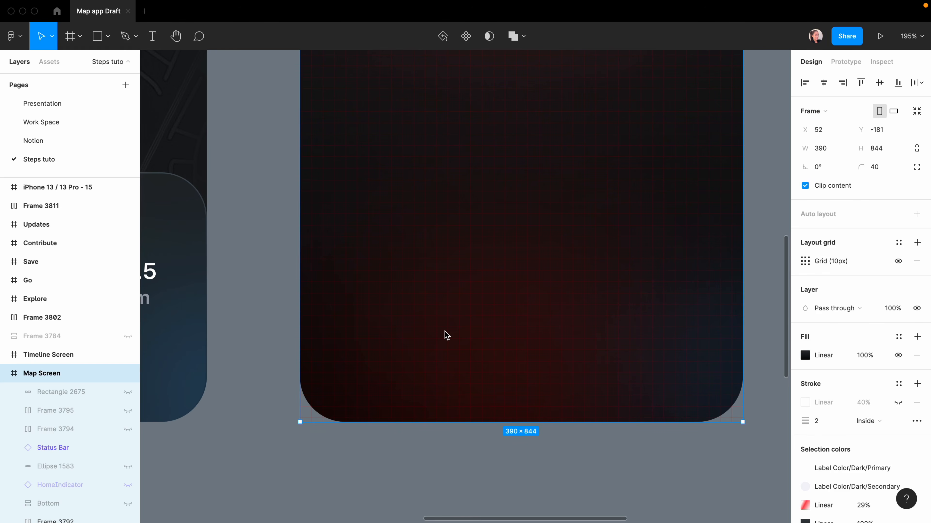
pyautogui.press('r')
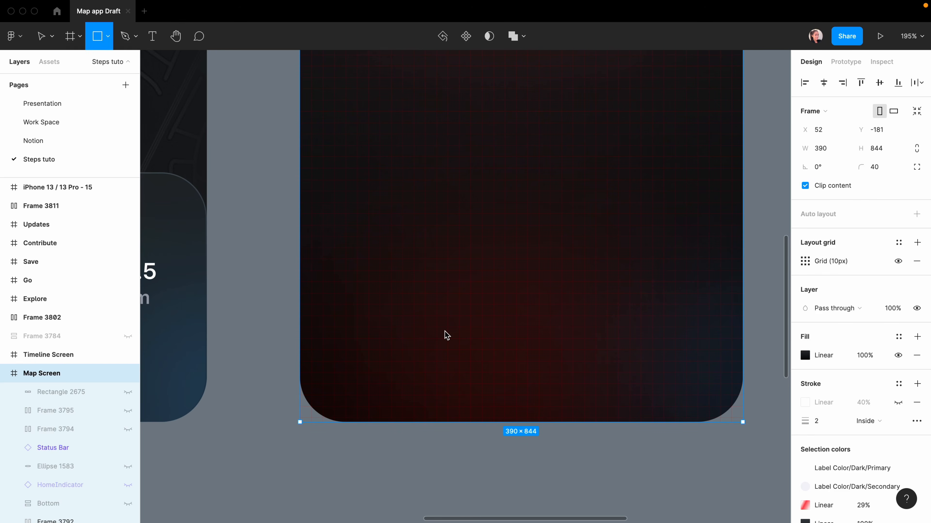
pyautogui.moveTo(302, 299); pyautogui.dragTo(743, 423)
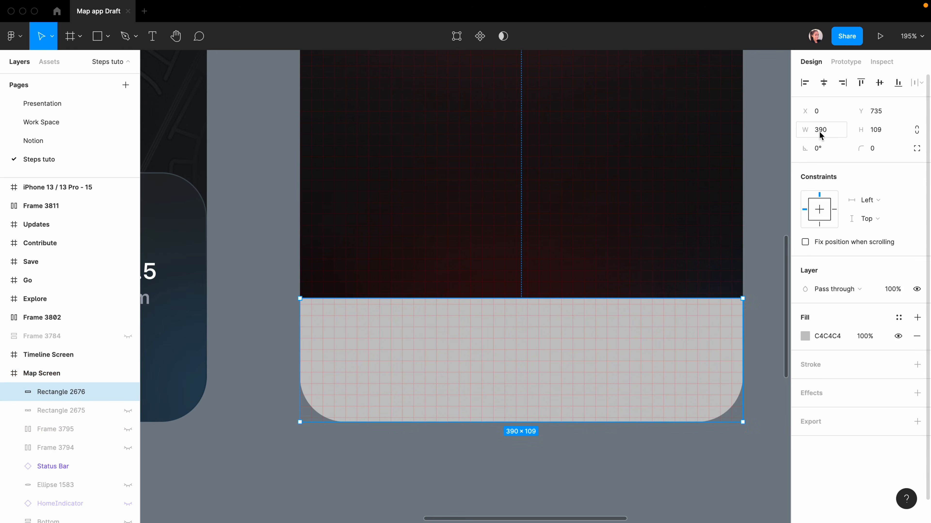
# Step: Set the new rectangle's height to 90 and align it to the bottom of the Map Screen frame
pyautogui.click(875, 129)
pyautogui.write('90')
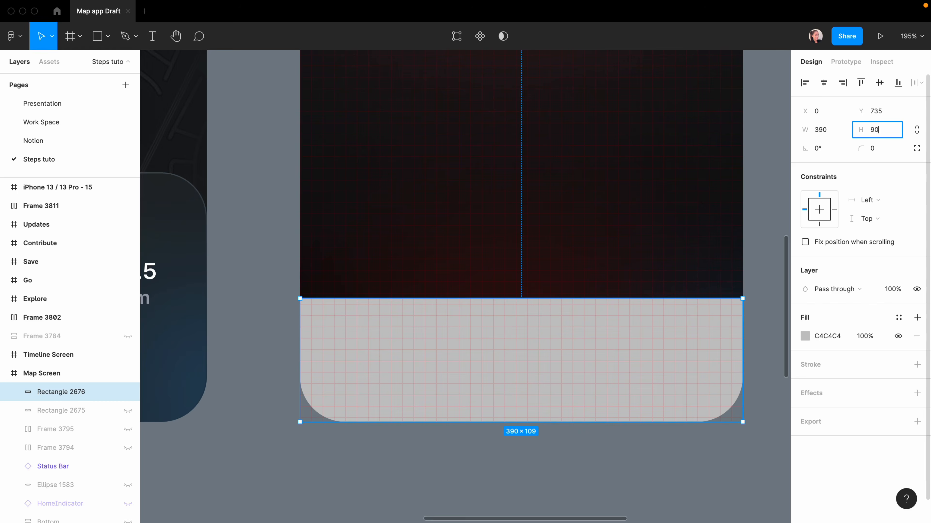
pyautogui.press('Return')
pyautogui.click(898, 82)
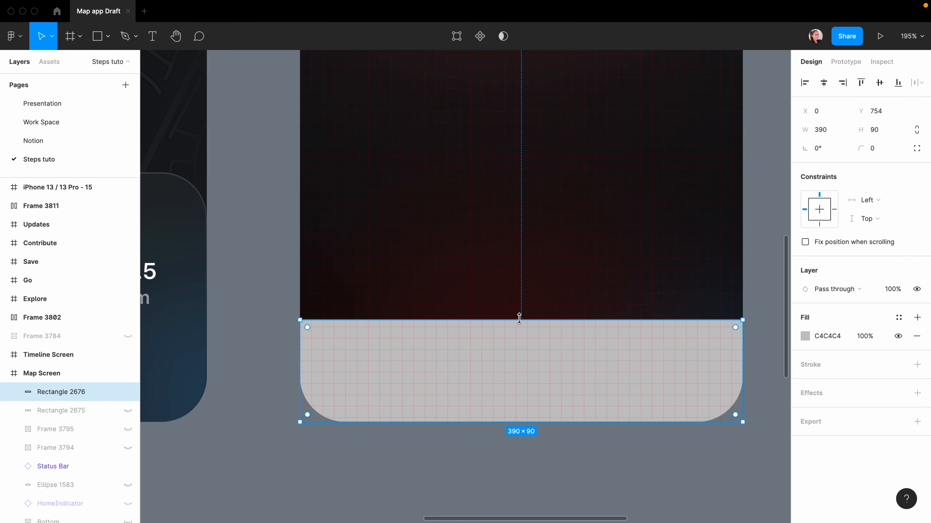
# Step: Add three vector points to the rectangle's top edge: one at X 195, one at X 150, and one mirrored on the right
pyautogui.doubleClick(526, 332)
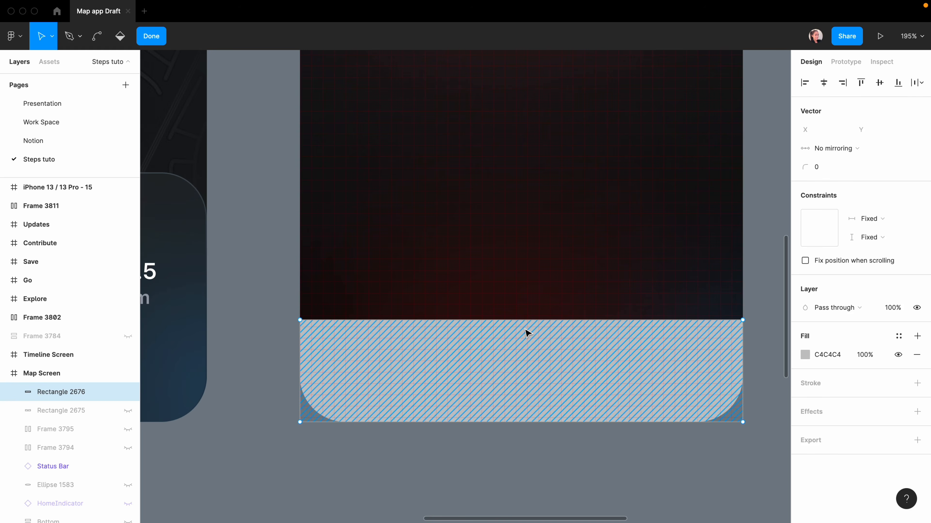
pyautogui.click(521, 320)
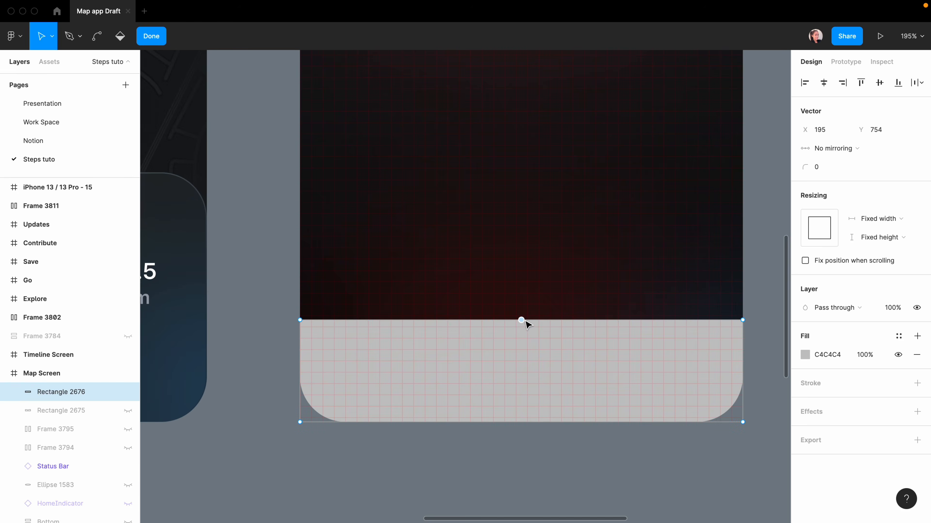
pyautogui.scroll(3, 491, 338)
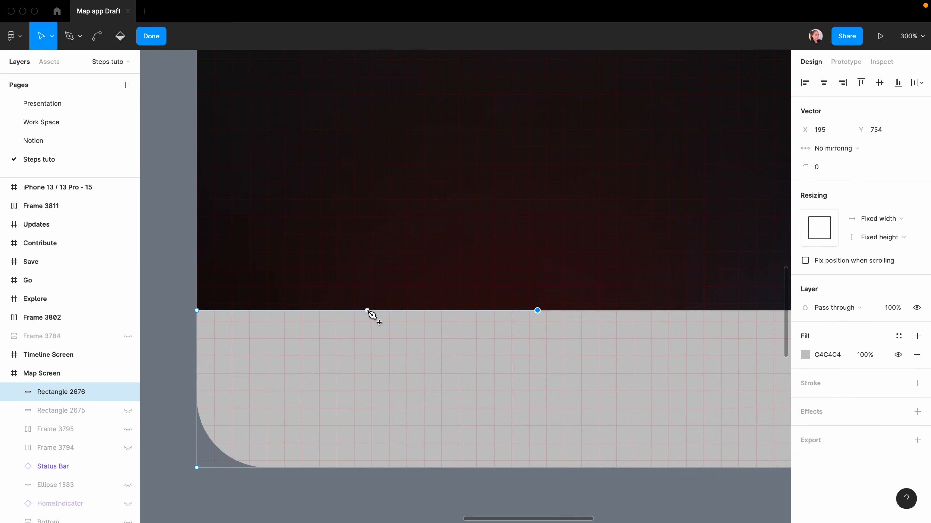
pyautogui.moveTo(368, 311); pyautogui.dragTo(440, 311)
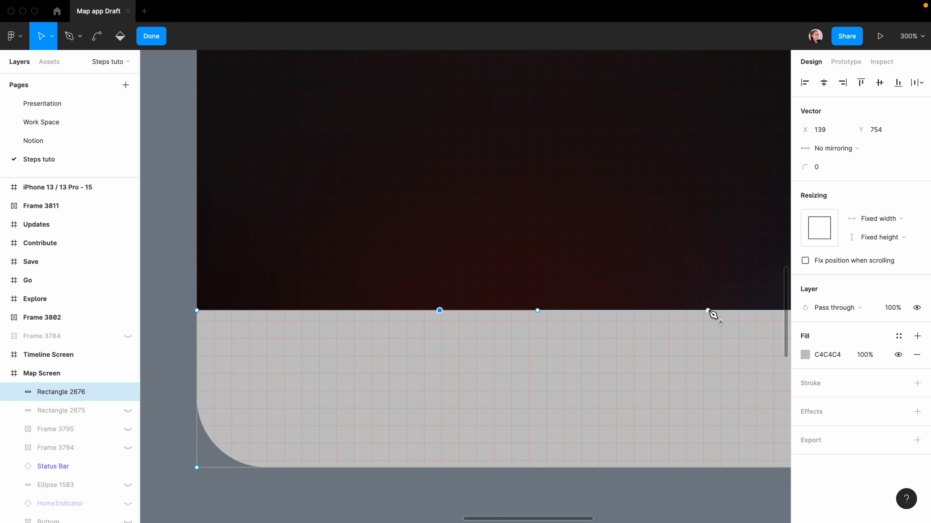
pyautogui.moveTo(439, 311); pyautogui.dragTo(460, 312)
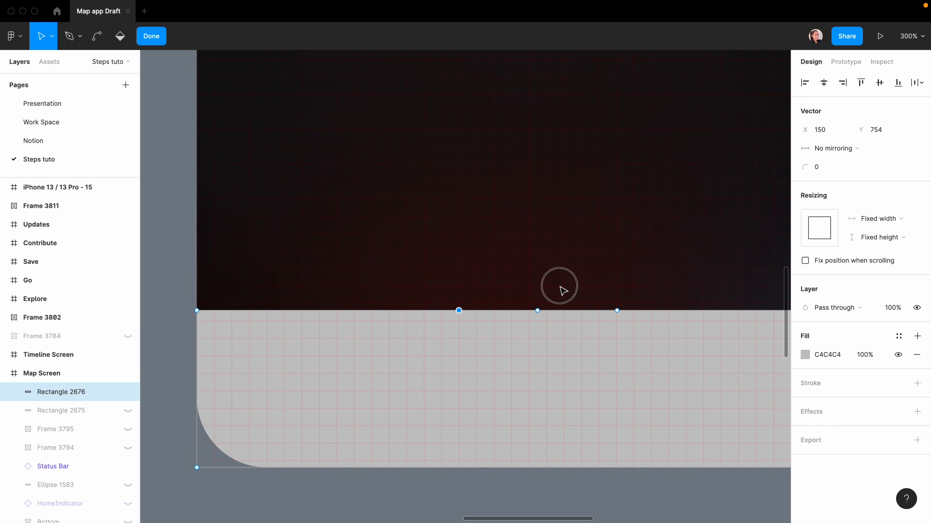
# Step: Move the middle point of the top edge down 50 to Y 804 to form a V-shaped notch
pyautogui.moveTo(559, 286); pyautogui.dragTo(528, 333)
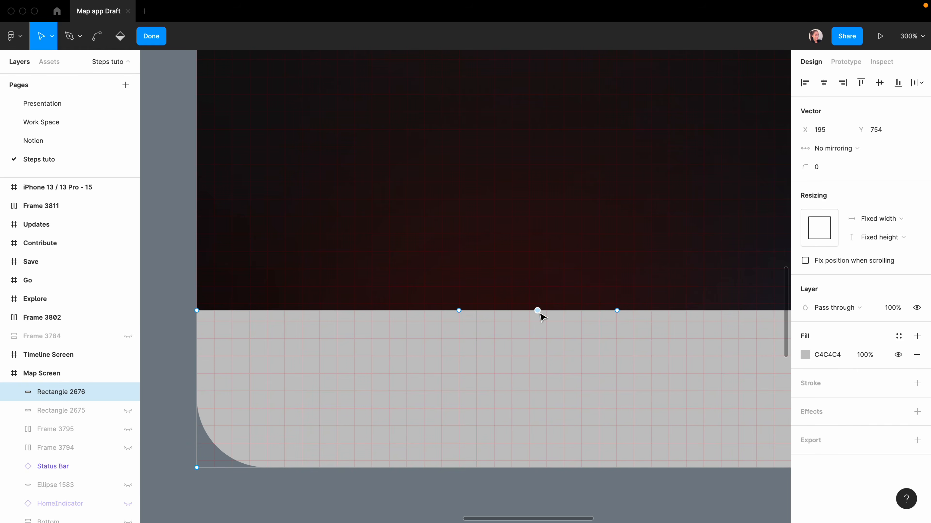
pyautogui.hotkey('shift', 'Down')
pyautogui.hotkey('shift', 'Down')
pyautogui.hotkey('shift', 'Down')
pyautogui.hotkey('shift', 'Down')
pyautogui.hotkey('shift', 'Down')
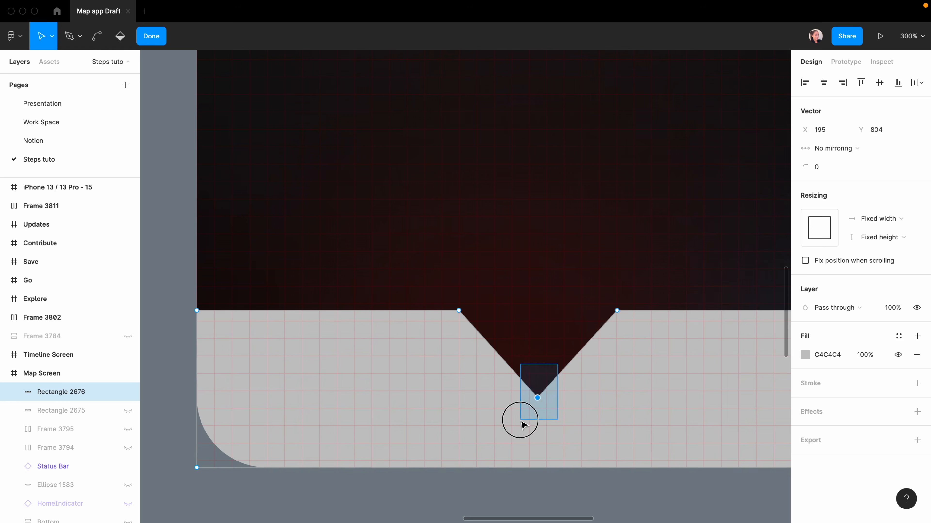
# Step: Round the notch's tip, and set the corner radius of its two upper points to 30
pyautogui.click(819, 172)
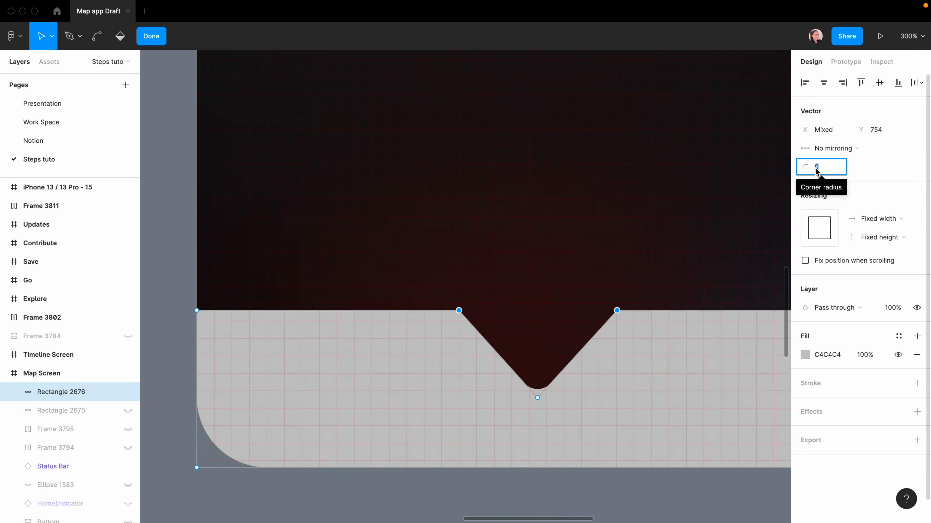
pyautogui.write('30')
pyautogui.press('Return')
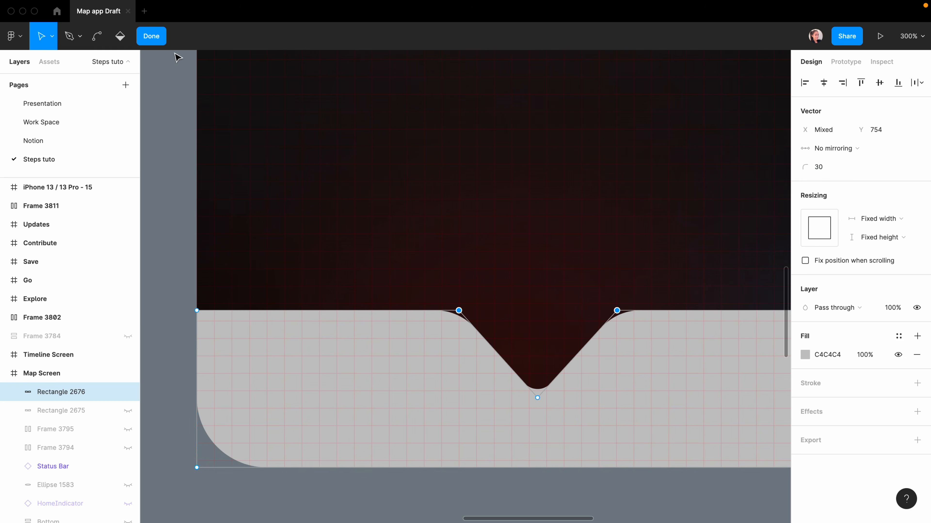
# Step: Add points at X 180, 195 and 210.5 on the rectangle's bottom edge and raise the middle one to Y 834
pyautogui.click(537, 468)
pyautogui.moveTo(367, 469); pyautogui.dragTo(513, 470)
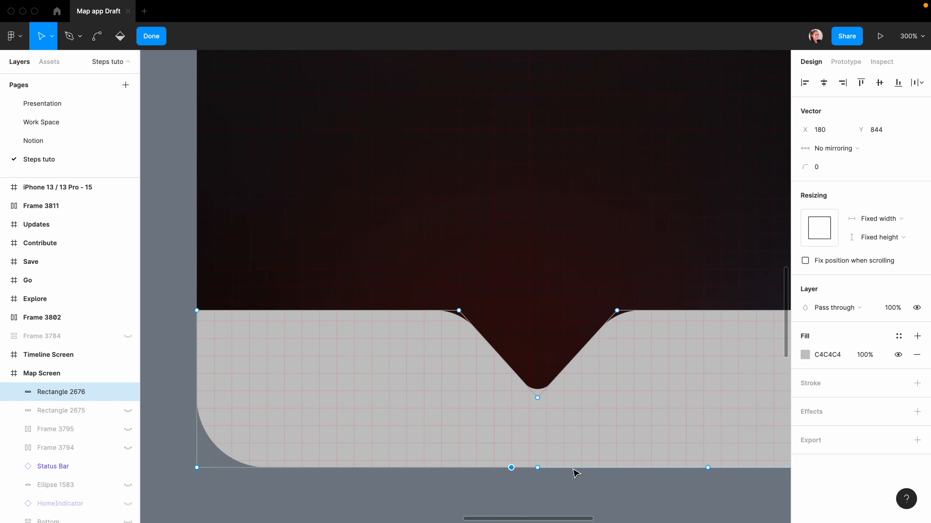
pyautogui.click(565, 468)
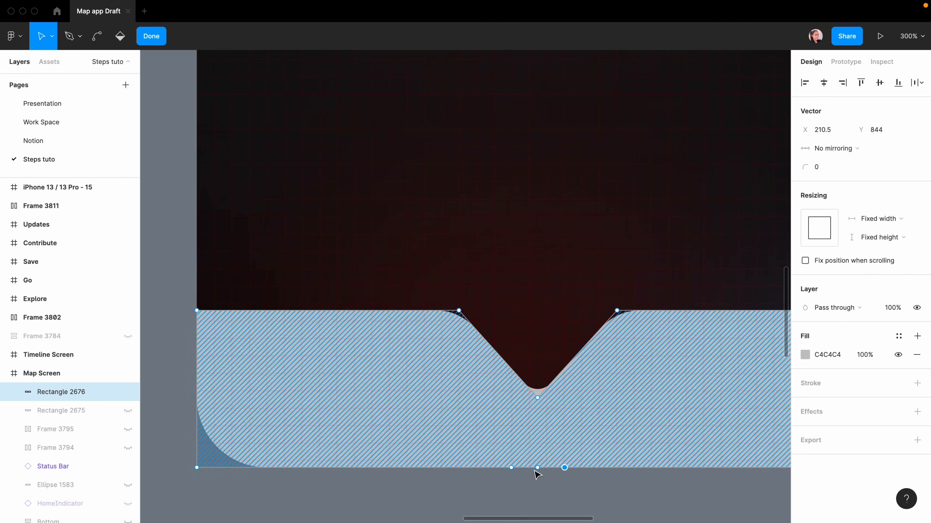
pyautogui.click(537, 469)
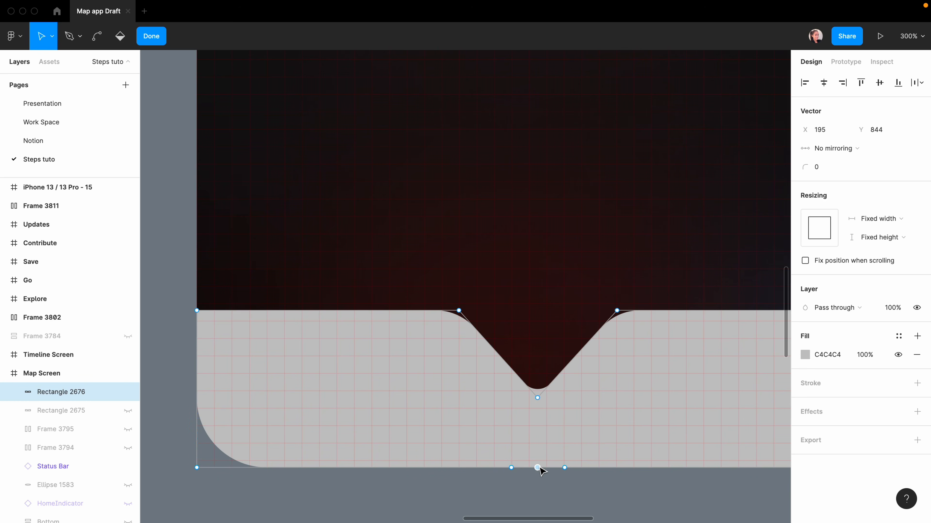
pyautogui.hotkey('shift', 'Up')
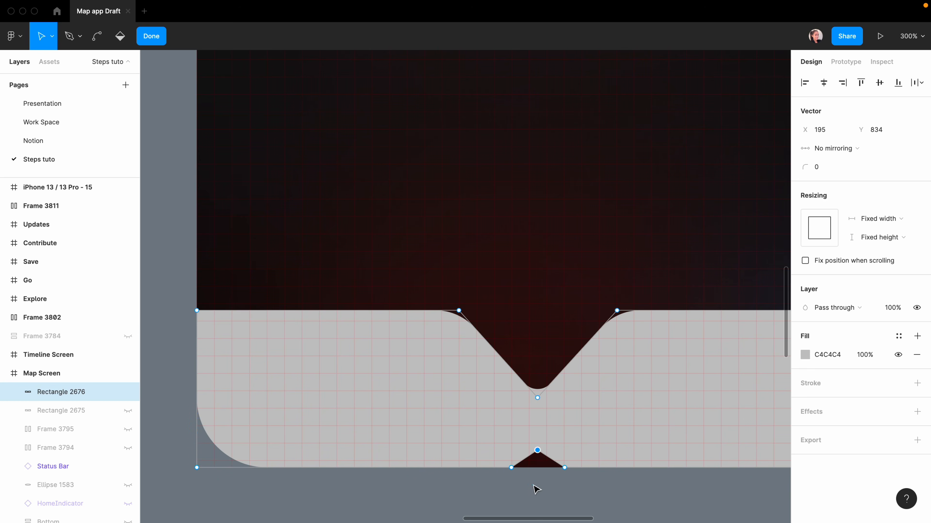
# Step: Set the corner radius of the lower notch's peak to 8 and of its two base points to 16
pyautogui.click(818, 172)
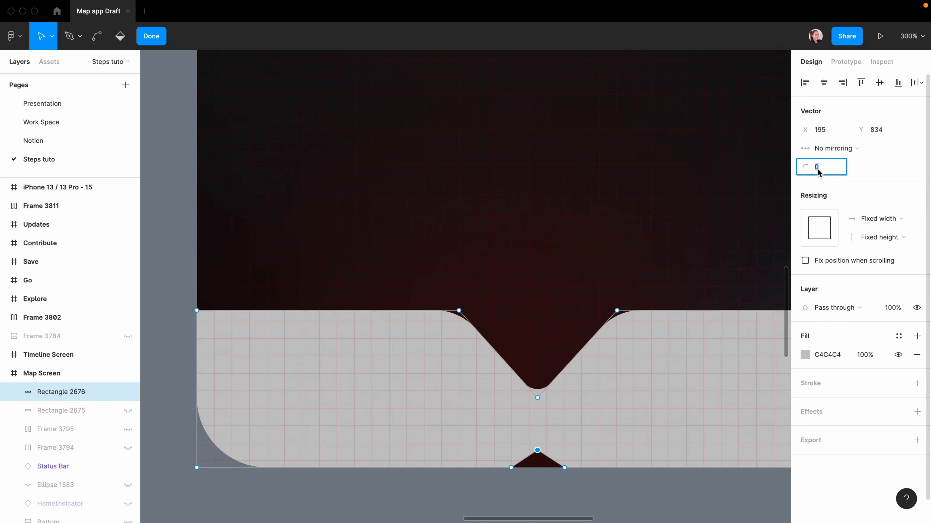
pyautogui.write('8')
pyautogui.press('Return')
pyautogui.moveTo(490, 497); pyautogui.dragTo(594, 467)
pyautogui.click(820, 171)
pyautogui.write('16')
pyautogui.press('Return')
# Step: Set the corner radius of the bar's four outer corner points to 25 and finish editing the vector
pyautogui.scroll(-3, 250, 343)
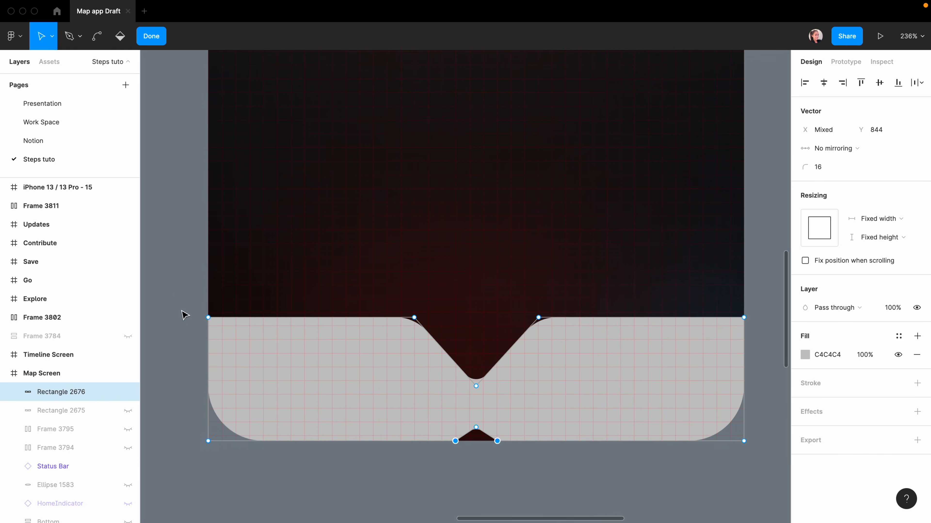
pyautogui.moveTo(172, 296); pyautogui.dragTo(295, 487)
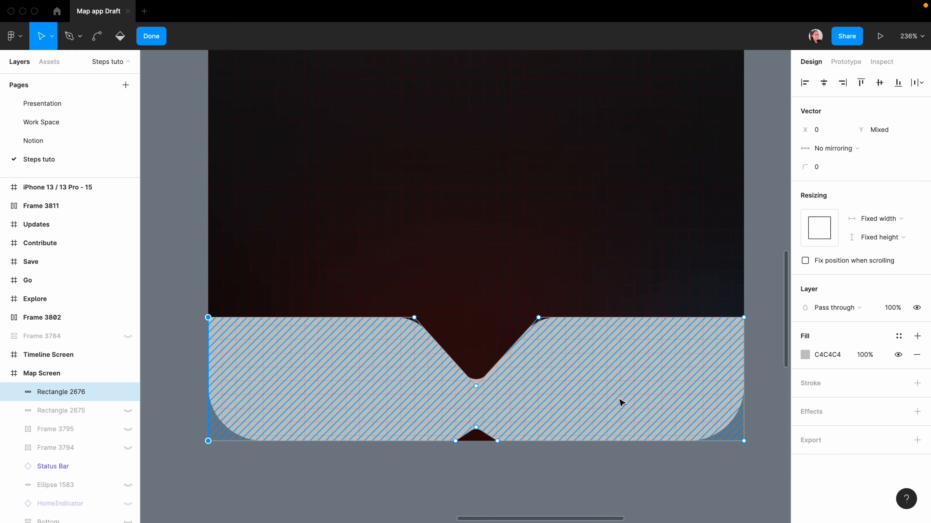
pyautogui.press('super')
pyautogui.moveTo(765, 293); pyautogui.dragTo(699, 474)
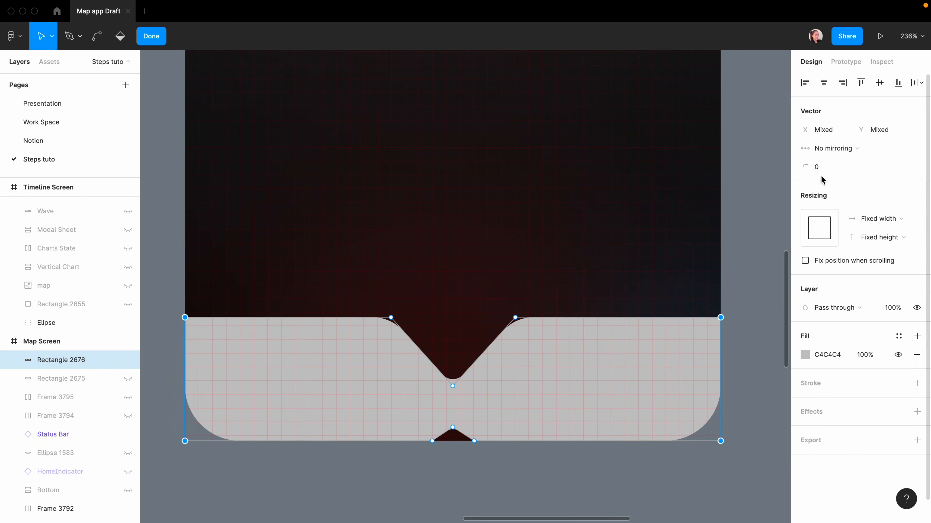
pyautogui.click(819, 171)
pyautogui.write('25')
pyautogui.press('Return')
pyautogui.click(149, 38)
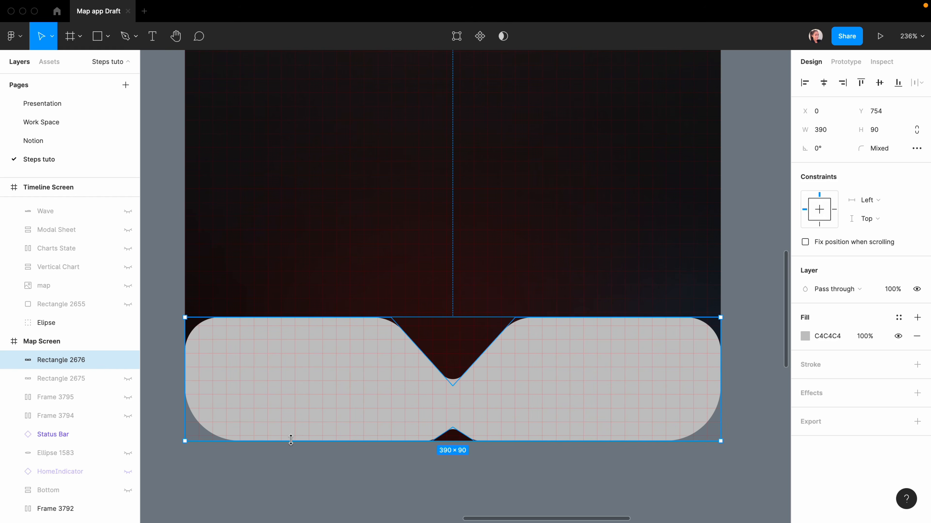
pyautogui.click(329, 491)
# Step: Change the bar's fill to a linear gradient and sample 2A303E from the reference bar's upper edge for the first stop
pyautogui.scroll(-5, 283, 469)
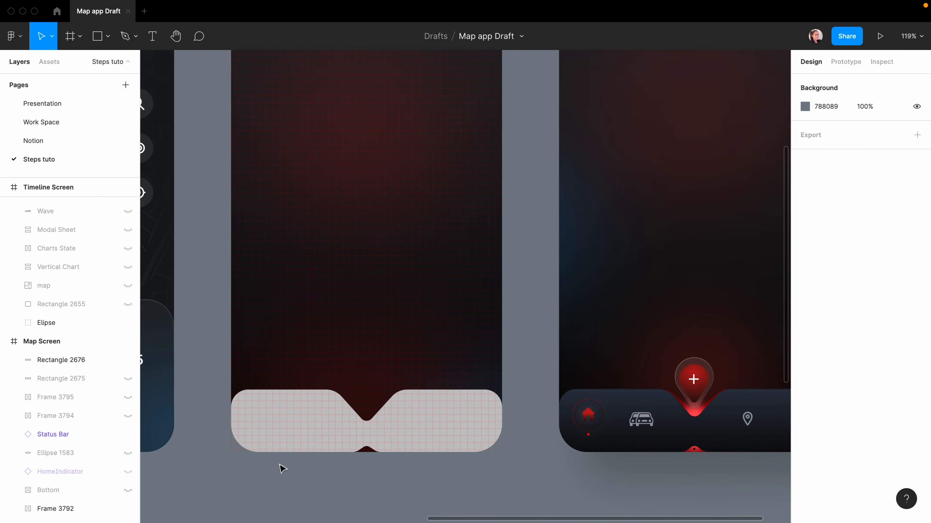
pyautogui.click(312, 429)
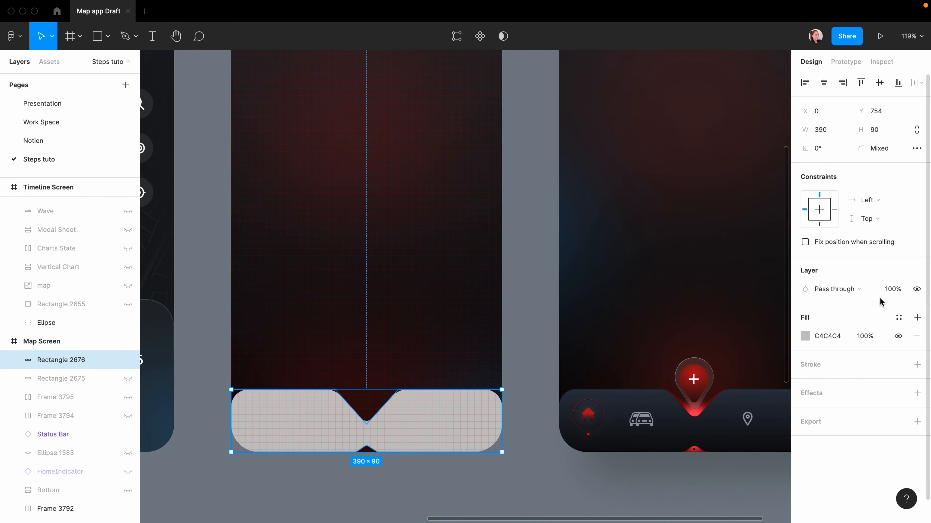
pyautogui.click(805, 336)
pyautogui.click(670, 220)
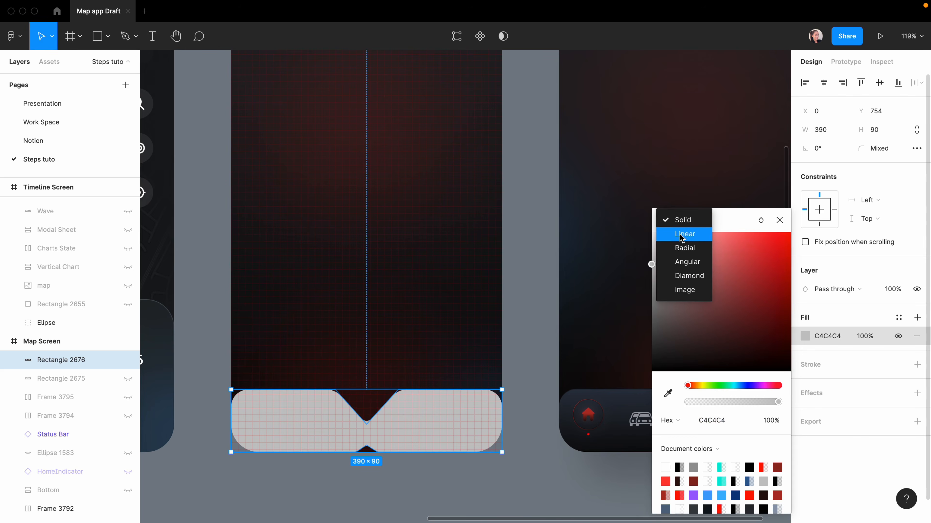
pyautogui.click(682, 234)
pyautogui.hscroll(3, 377, 390)
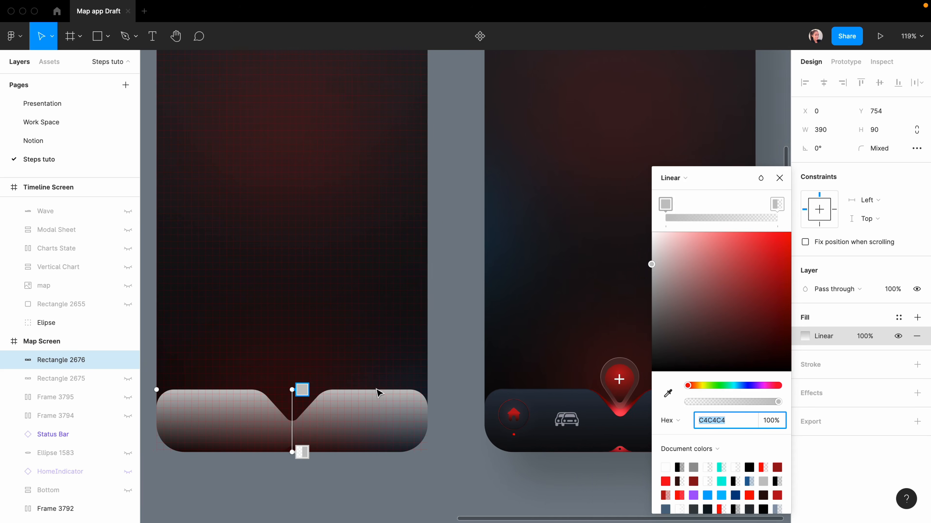
pyautogui.click(299, 390)
pyautogui.press('i')
pyautogui.click(549, 390)
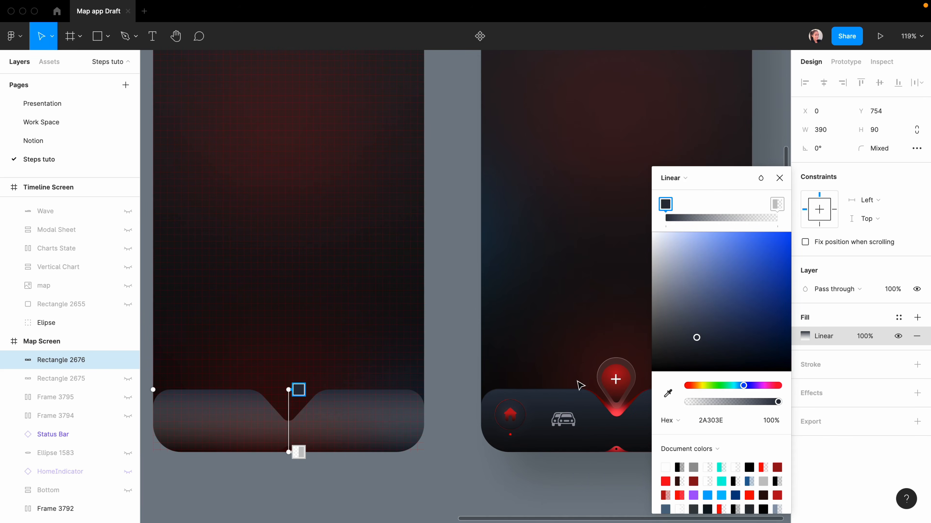
# Step: Set the gradient's end stop to 0F1012 at 100% by sampling the bottom of the reference bar
pyautogui.click(299, 453)
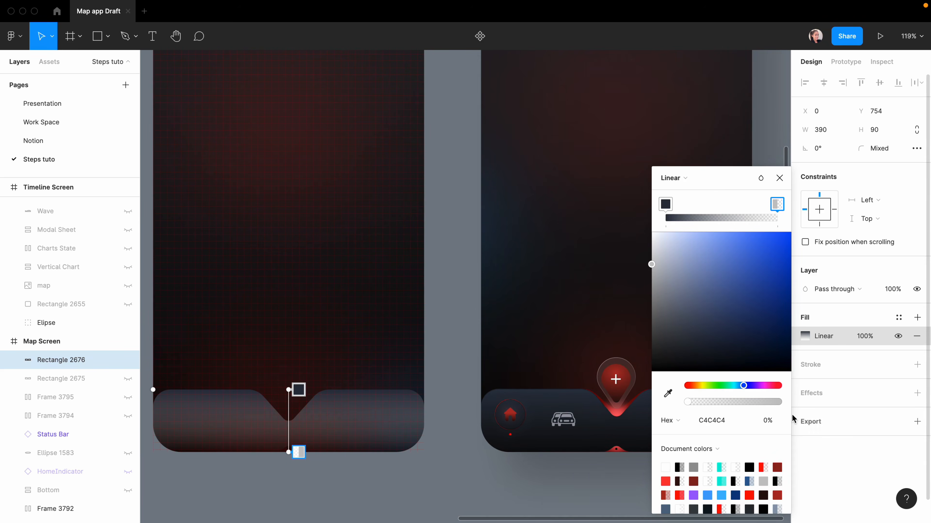
pyautogui.click(667, 393)
pyautogui.click(587, 446)
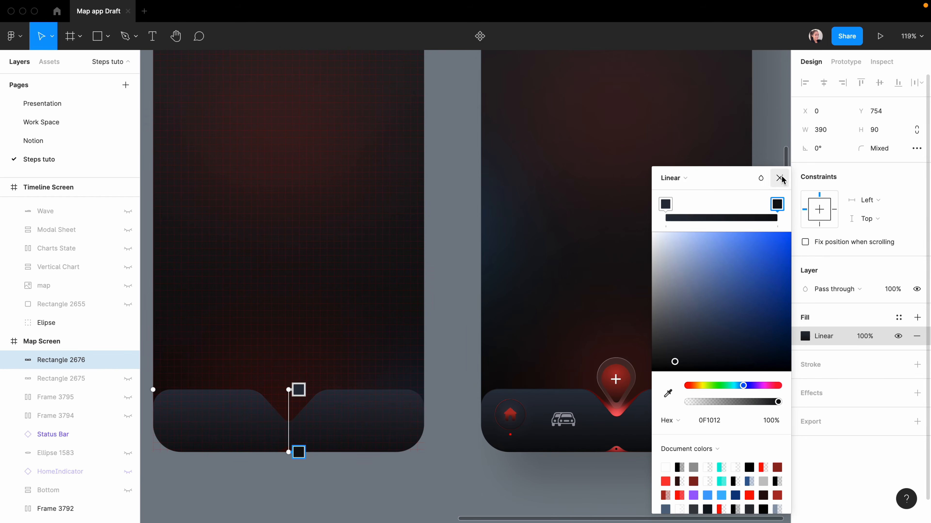
pyautogui.click(780, 178)
pyautogui.click(394, 472)
# Step: Add an inner shadow with a Y offset of 1 to the notched navigation bar shape
pyautogui.click(353, 422)
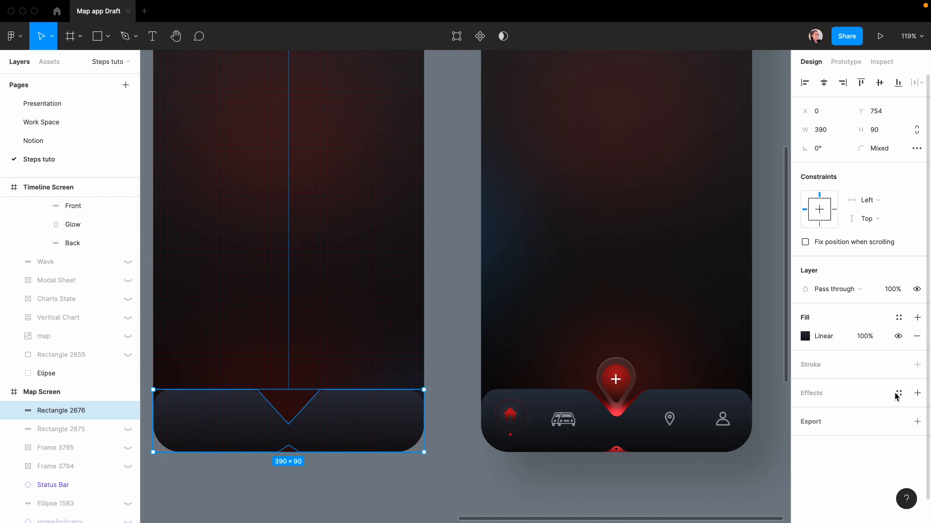
pyautogui.click(918, 395)
pyautogui.click(804, 412)
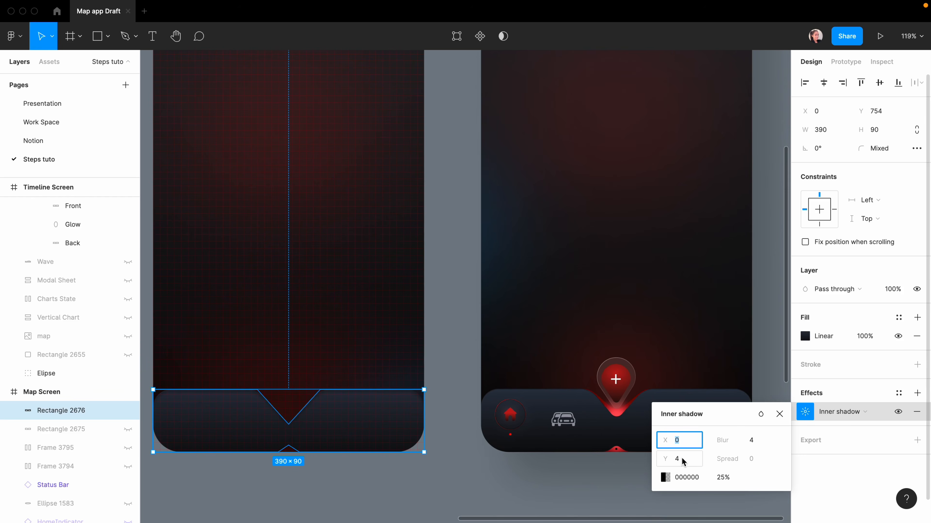
pyautogui.click(678, 462)
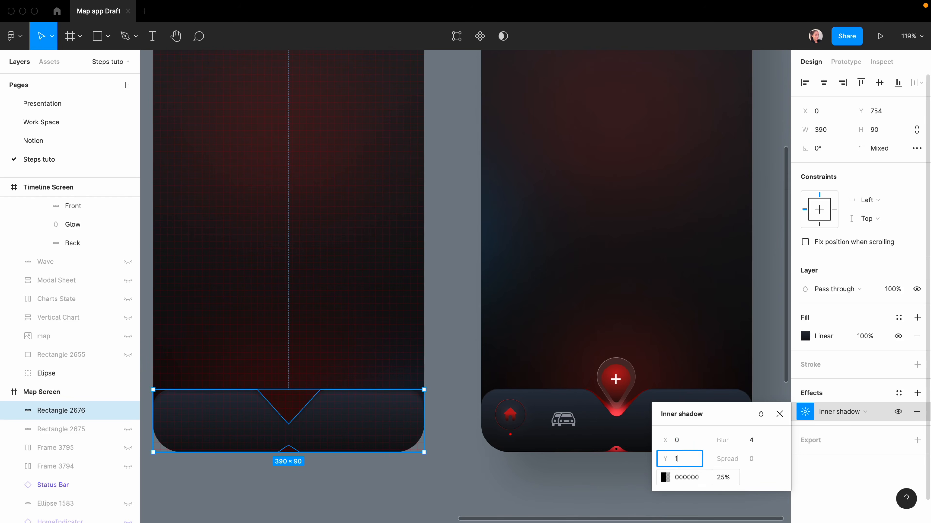
pyautogui.write('1')
pyautogui.press('Tab')
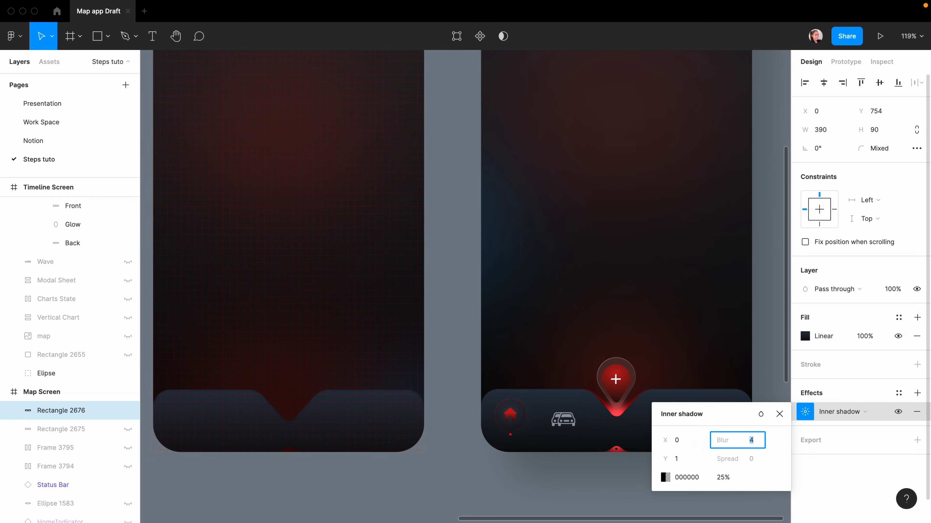
pyautogui.press('Return')
pyautogui.click(186, 470)
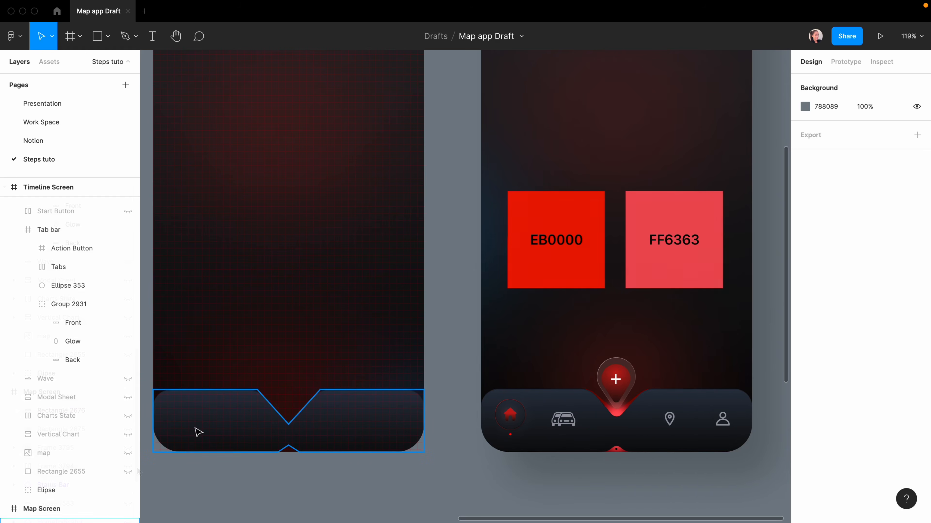
# Step: Duplicate the bar shape and change the lower copy's fill to a solid EB0000 sampled from the red swatch
pyautogui.click(343, 432)
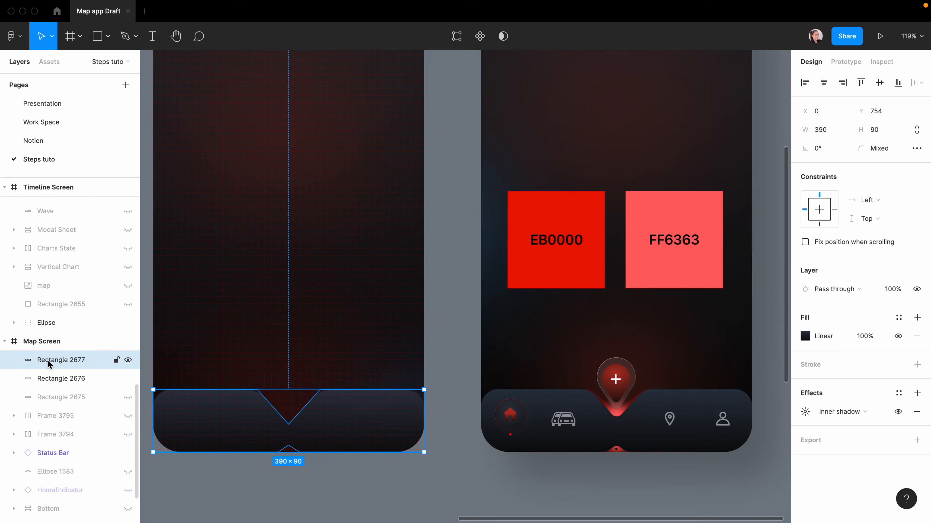
pyautogui.hotkey('ctrl', 'd')
pyautogui.click(55, 383)
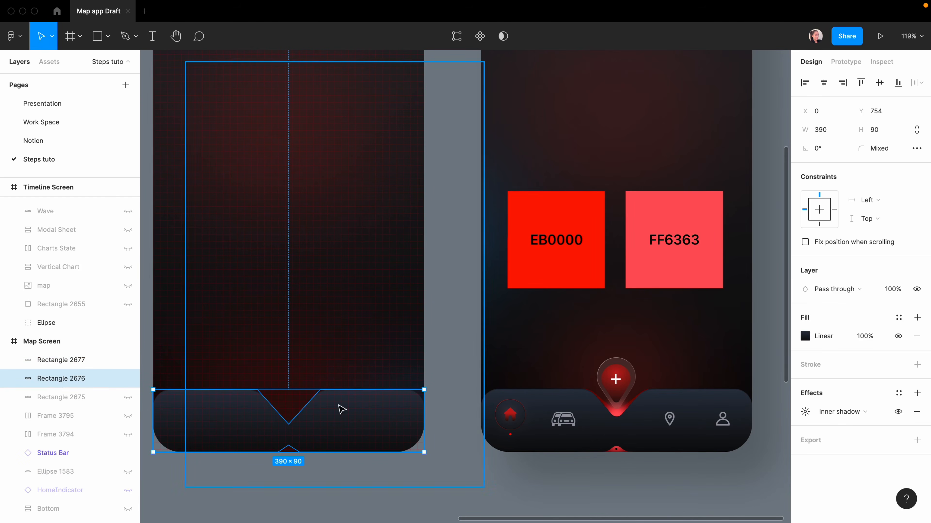
pyautogui.click(804, 336)
pyautogui.click(678, 178)
pyautogui.click(679, 165)
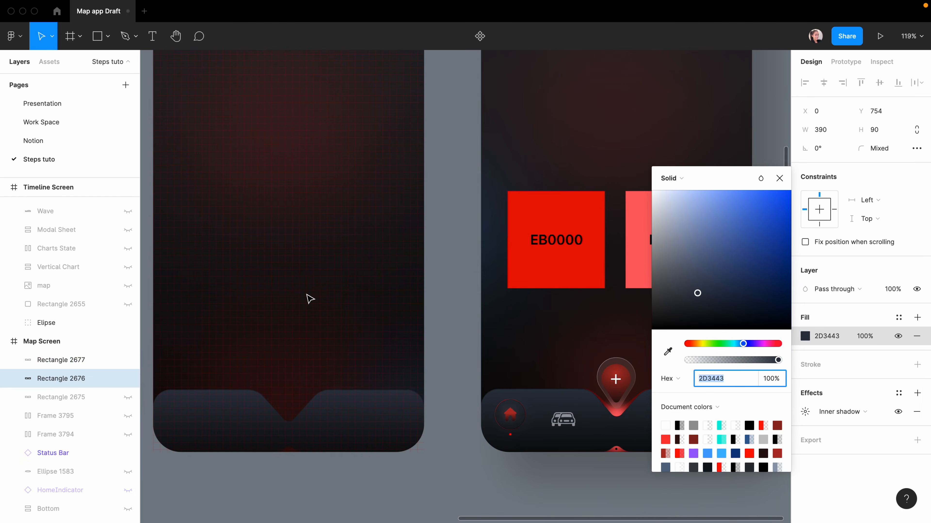
pyautogui.click(667, 352)
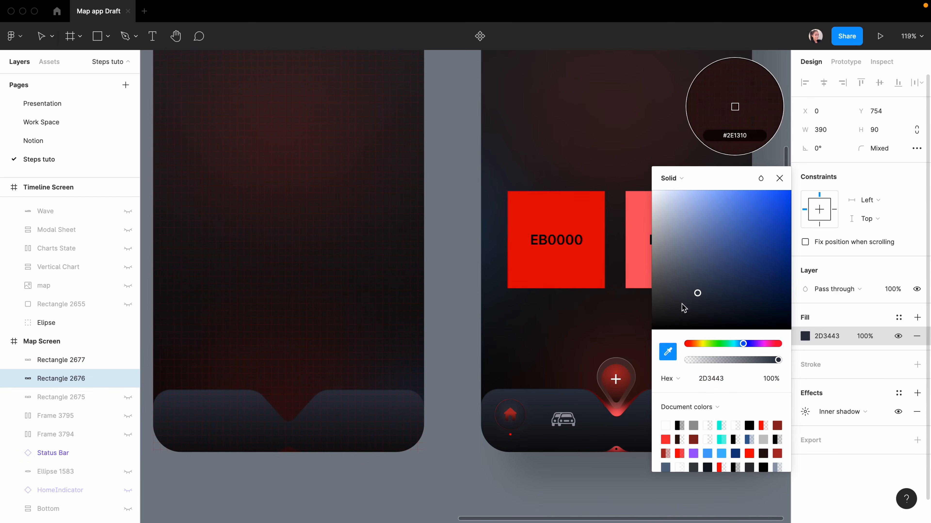
pyautogui.click(546, 215)
pyautogui.press('Escape')
# Step: Reshape the red copy by moving its upper notch tip up and its bottom peak down, exposing red along both notches
pyautogui.doubleClick(271, 449)
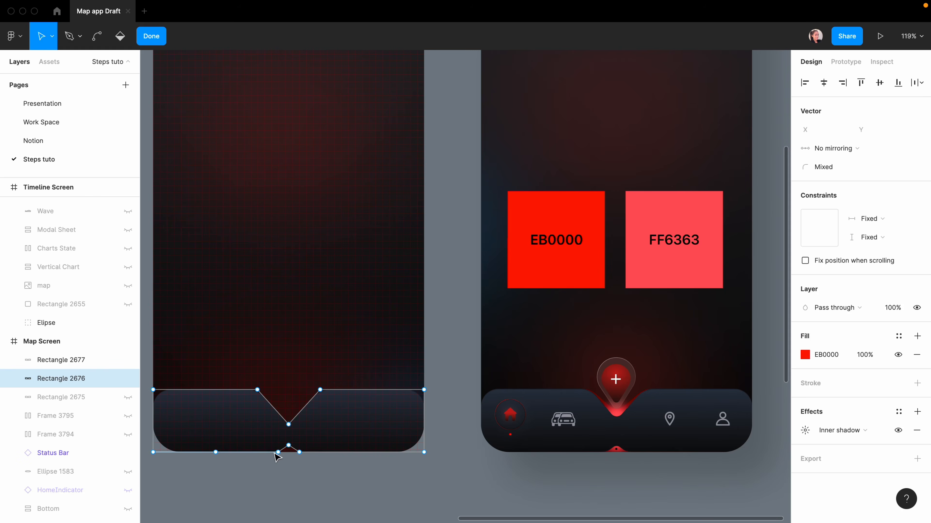
pyautogui.scroll(5, 300, 410)
pyautogui.moveTo(416, 343); pyautogui.dragTo(339, 442)
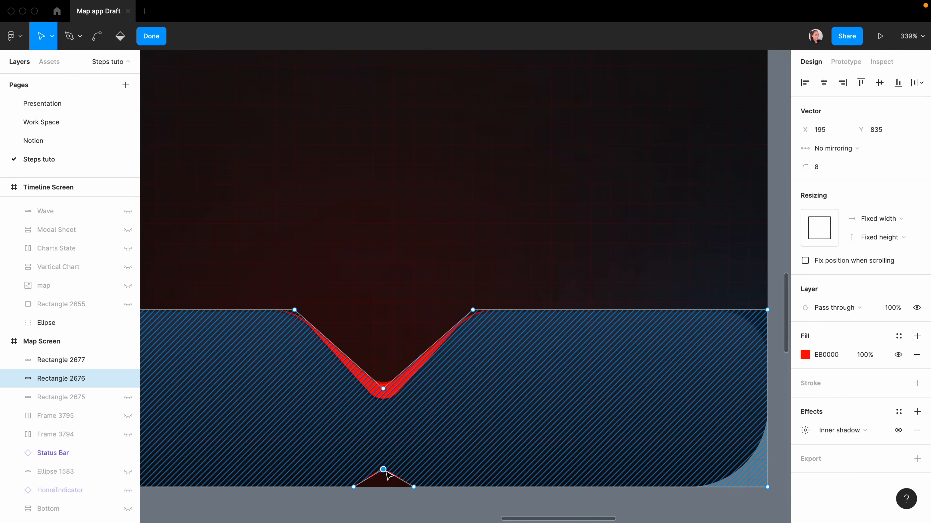
pyautogui.moveTo(383, 469); pyautogui.dragTo(382, 490)
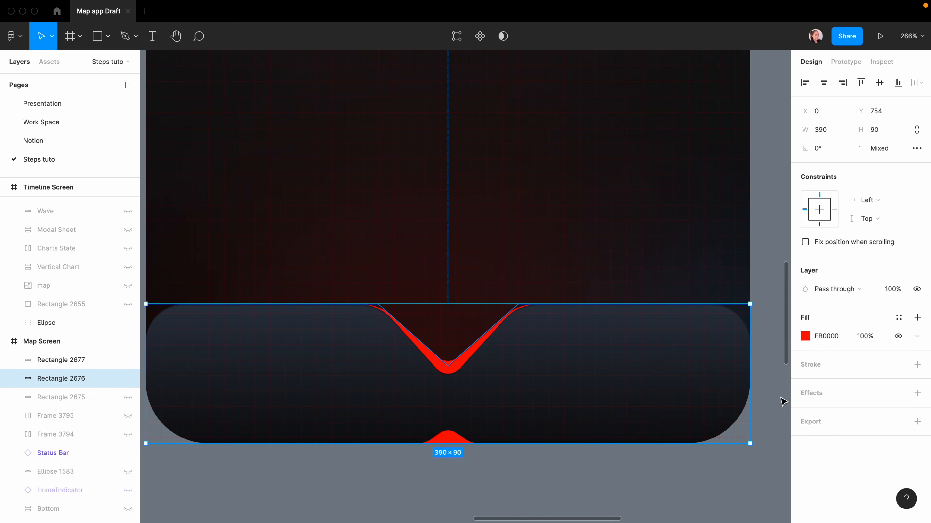
# Step: Add a background blur of 38 to the red copy and lower its fill opacity
pyautogui.click(917, 394)
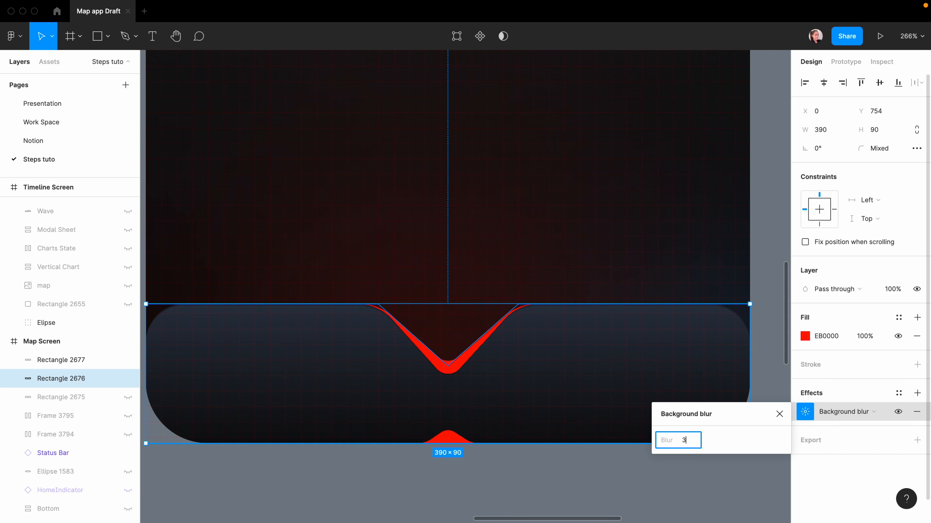
pyautogui.write('38')
pyautogui.press('Return')
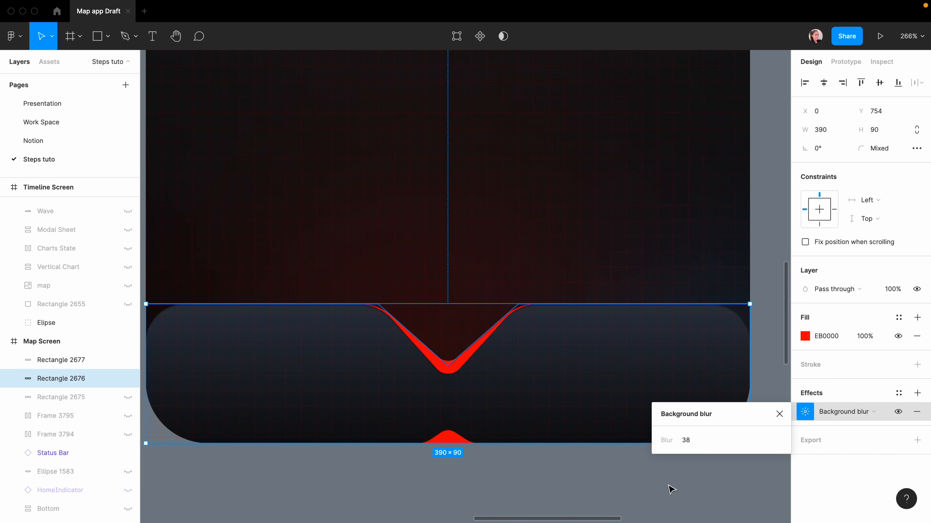
pyautogui.click(864, 336)
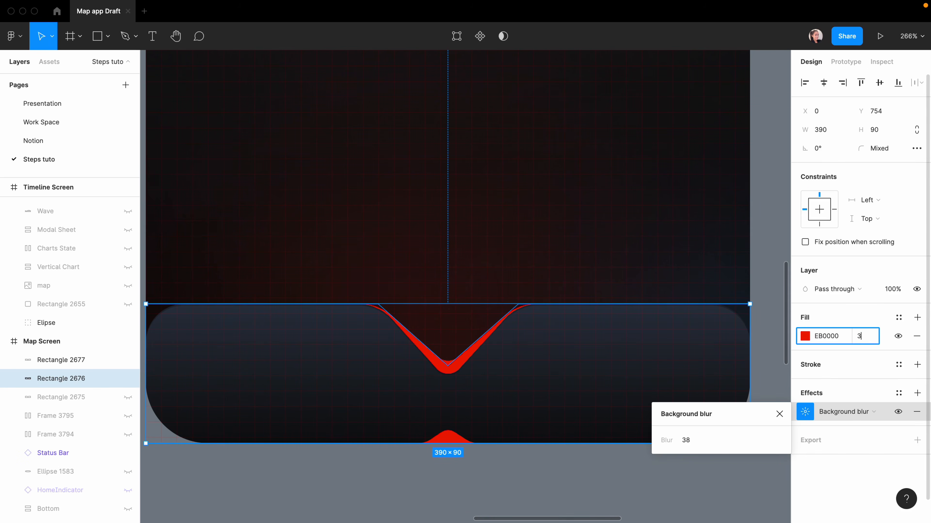
pyautogui.click(502, 489)
pyautogui.scroll(-5, 355, 418)
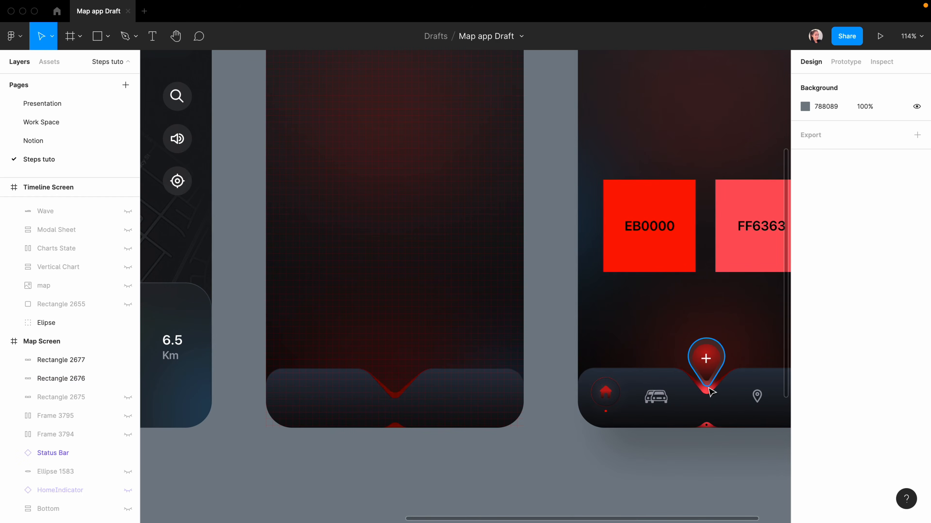
# Step: Draw a vertical ellipse about 35 × 75 over the notch centre and place its layer between the two bar shapes
pyautogui.press('o')
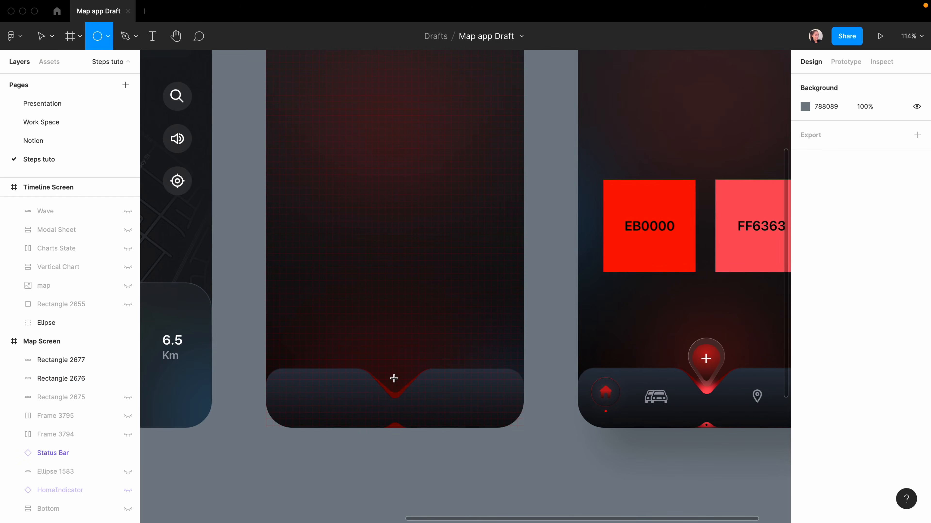
pyautogui.moveTo(384, 376)
pyautogui.mouseDown()
pyautogui.moveTo(394, 417)
pyautogui.moveTo(407, 425)
pyautogui.mouseUp()
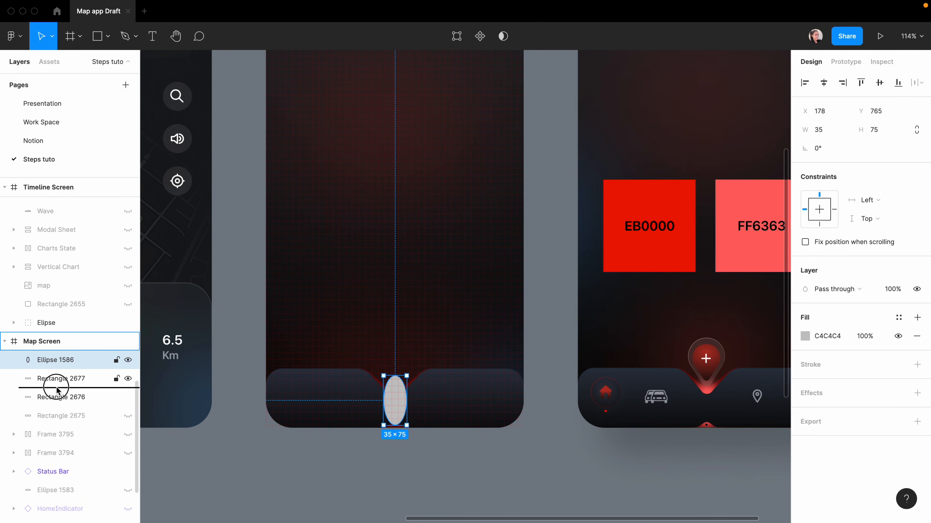
pyautogui.moveTo(50, 381); pyautogui.dragTo(57, 359)
pyautogui.click(54, 379)
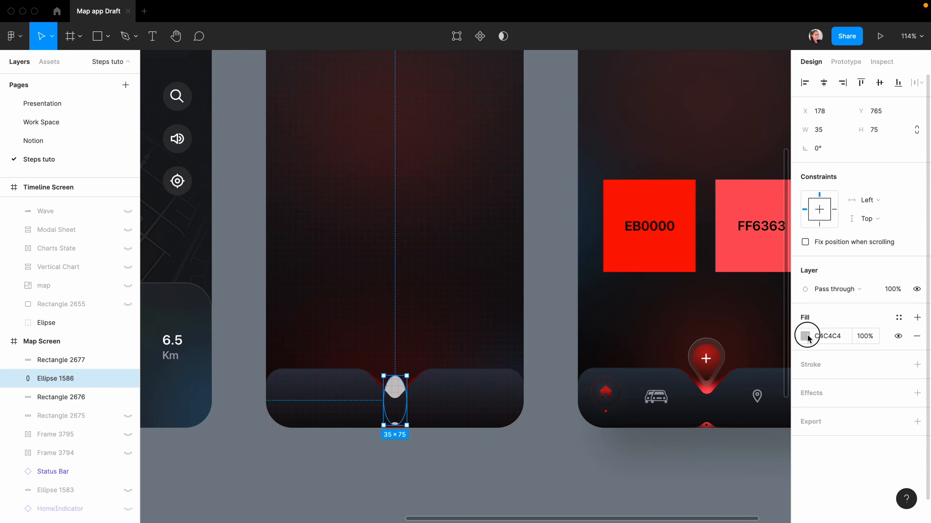
# Step: Fill the ellipse with FF6363 sampled from the pink swatch and apply a layer blur to it
pyautogui.click(805, 336)
pyautogui.click(668, 393)
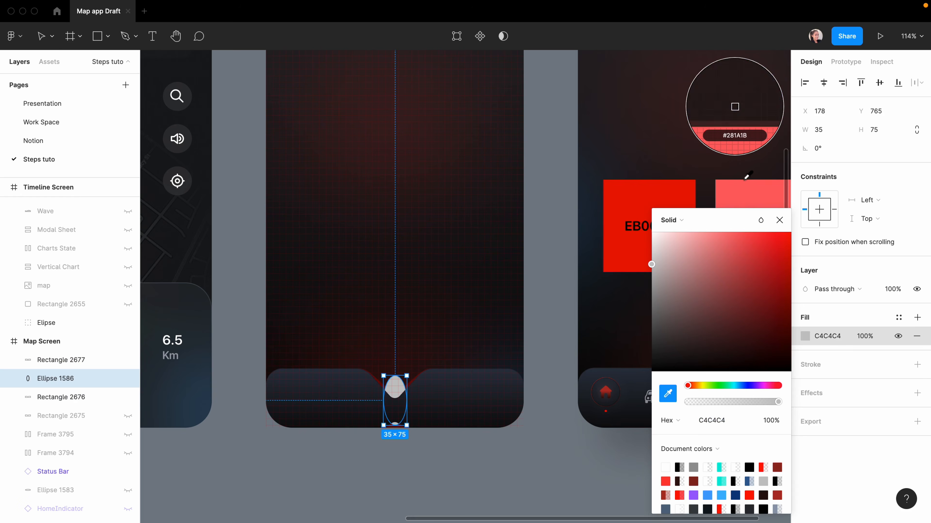
pyautogui.click(744, 188)
pyautogui.click(779, 220)
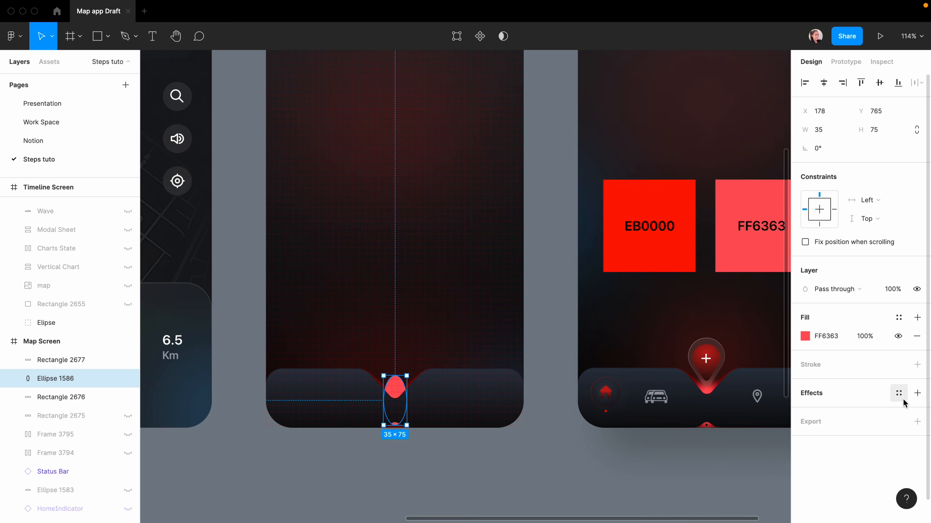
pyautogui.click(917, 394)
pyautogui.click(837, 412)
pyautogui.click(839, 426)
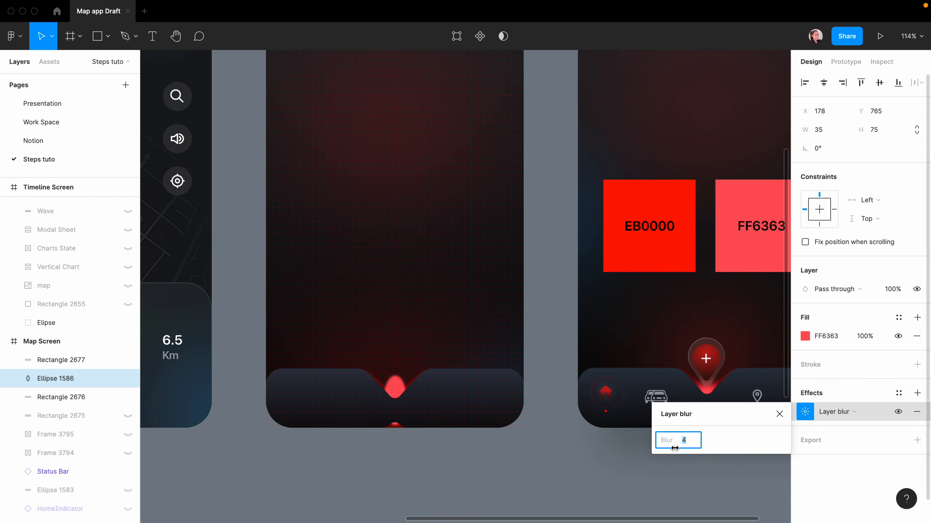
pyautogui.click(422, 469)
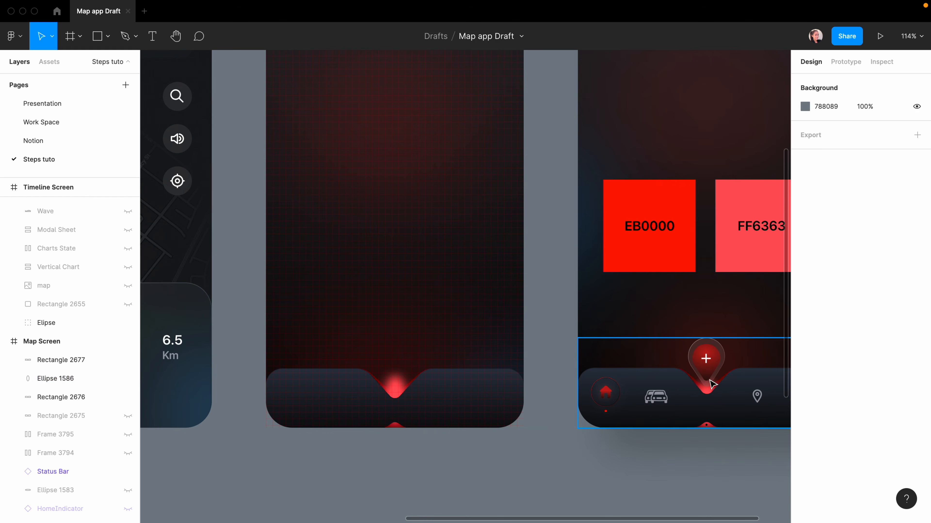
# Step: Place a copy of the map's blue location pin above the bar's notch and move its layer out of the Blur Background group
pyautogui.hscroll(-8, 513, 484)
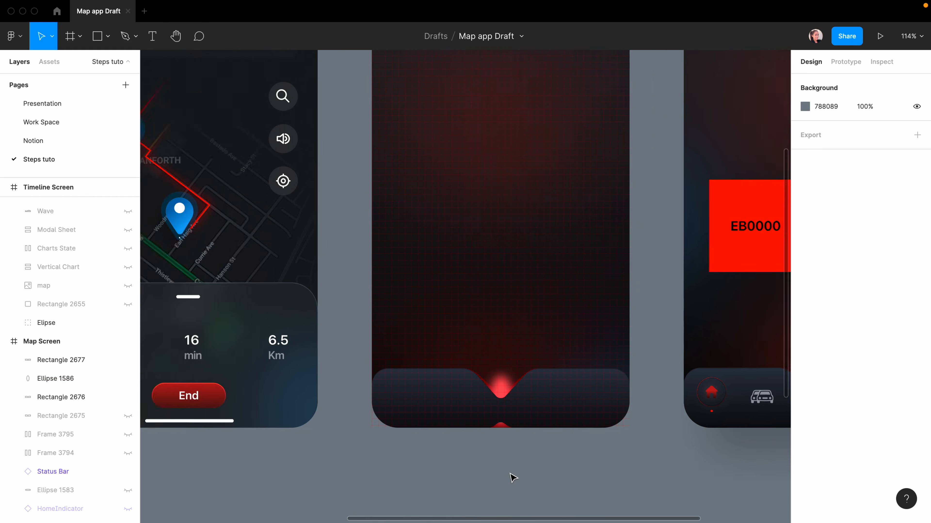
pyautogui.click(378, 215)
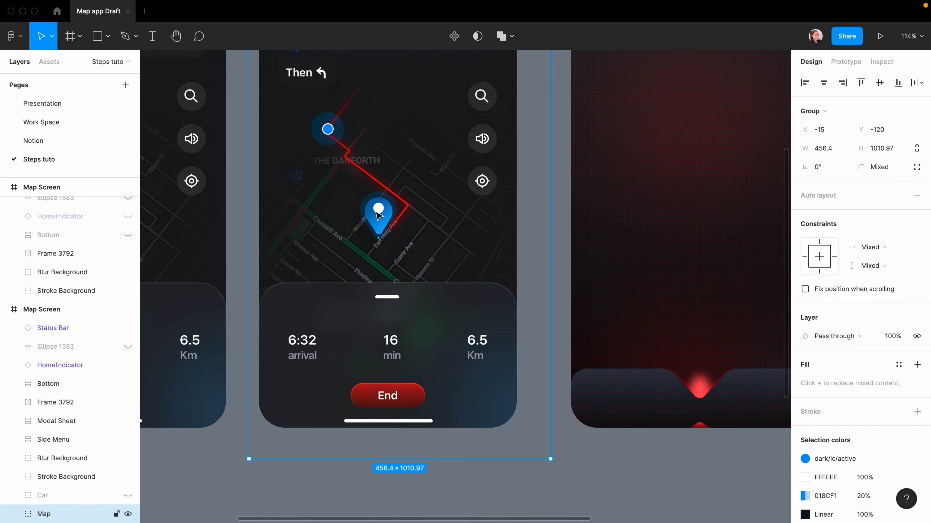
pyautogui.doubleClick(376, 212)
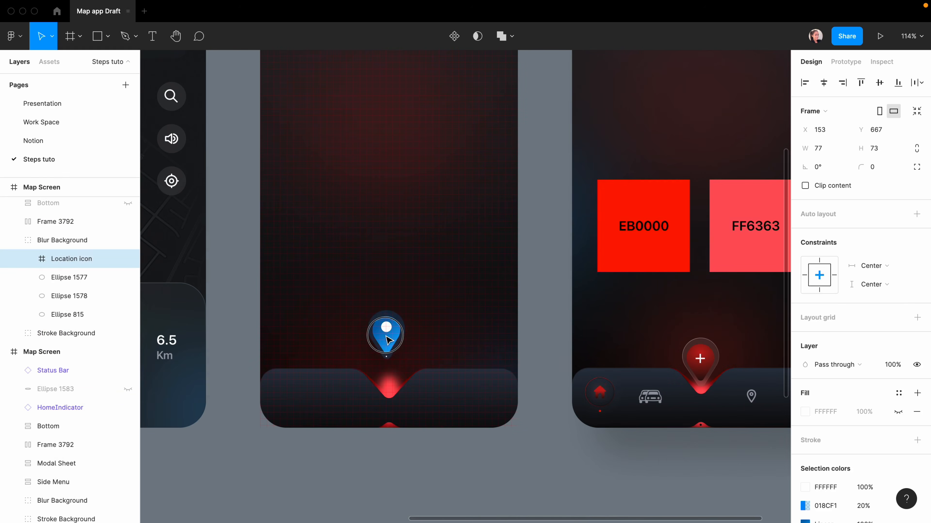
pyautogui.moveTo(385, 348); pyautogui.dragTo(389, 346)
pyautogui.moveTo(67, 278); pyautogui.dragTo(57, 253)
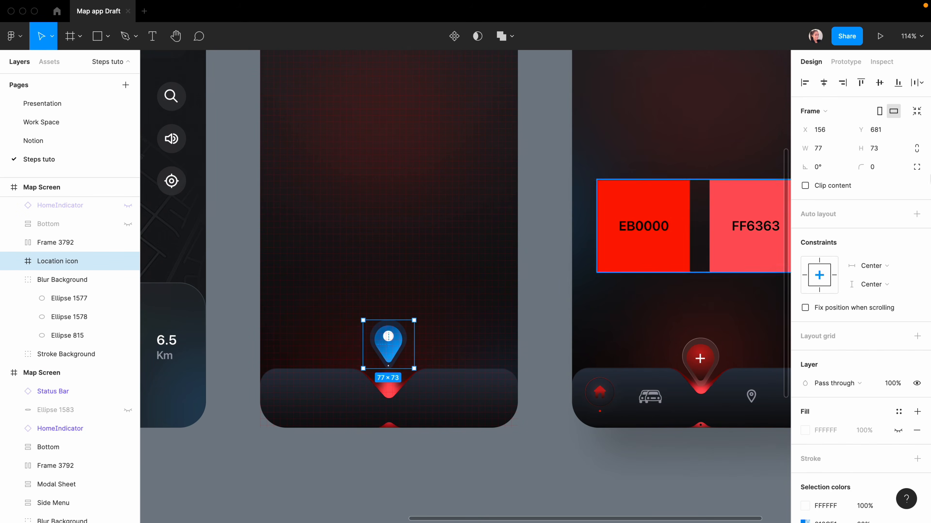
# Step: Center the location pin horizontally on the screen and nudge it down into the bar's notch
pyautogui.click(824, 84)
pyautogui.hotkey('shift', 'Down')
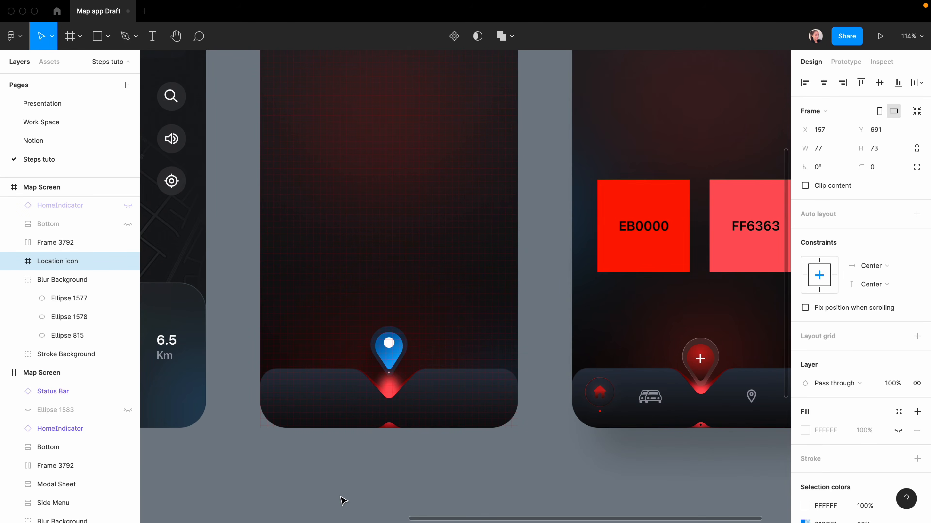
pyautogui.hotkey('shift', 'Down')
pyautogui.hotkey('shift', 'Down')
pyautogui.press('Down')
pyautogui.press('Down')
pyautogui.press('Down')
pyautogui.press('Down')
pyautogui.click(509, 466)
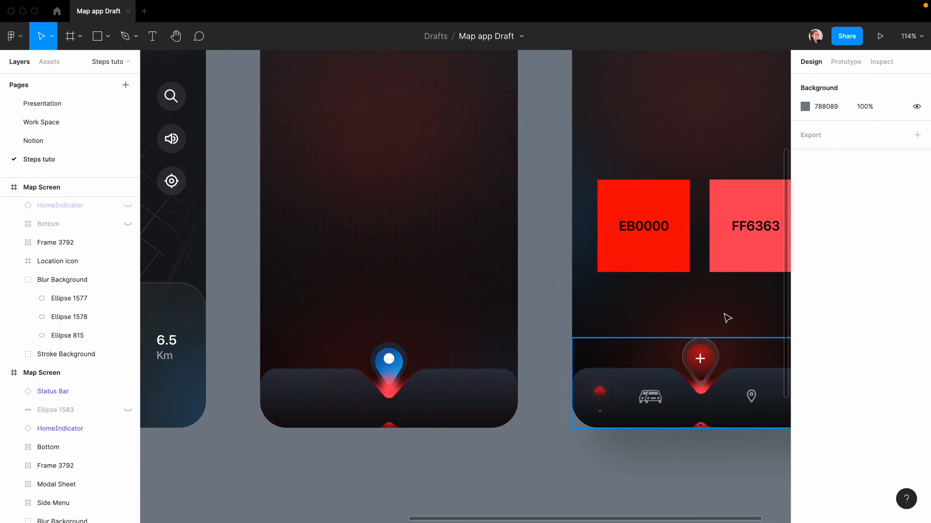
# Step: Copy the properties of the reference pin's red body onto the blue pin's body and check its radial gradient fill
pyautogui.keyDown('super'); pyautogui.click(704, 348); pyautogui.keyUp('super')
pyautogui.rightClick(75, 206)
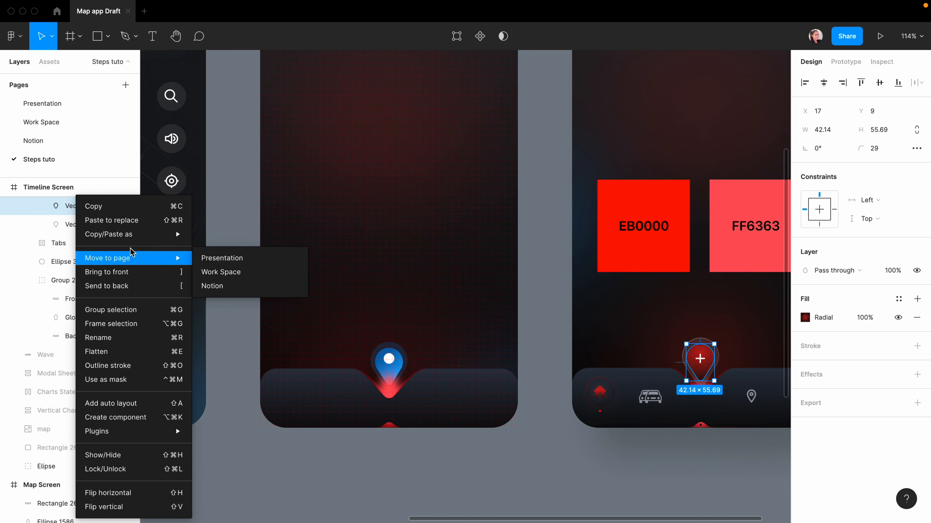
pyautogui.moveTo(123, 235)
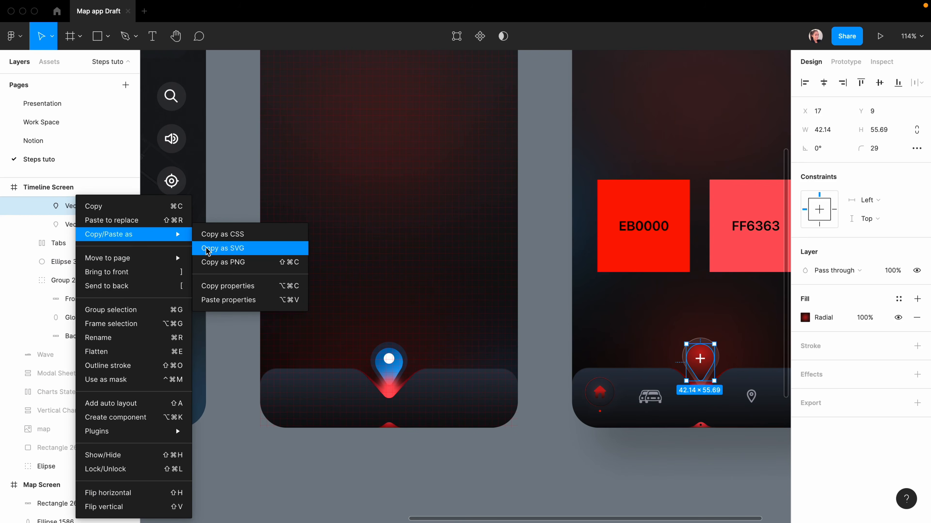
pyautogui.click(239, 286)
pyautogui.keyDown('super'); pyautogui.click(399, 365); pyautogui.keyUp('super')
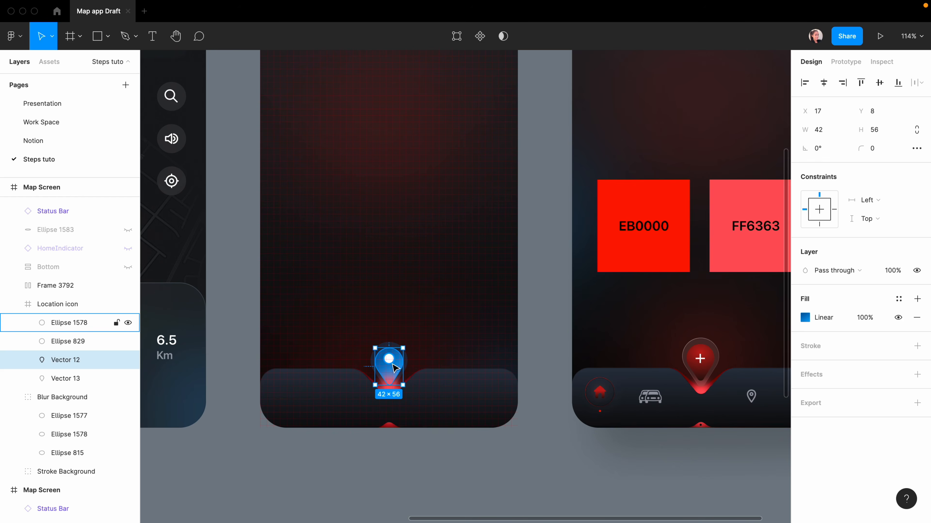
pyautogui.press('super+alt+v')
pyautogui.click(805, 318)
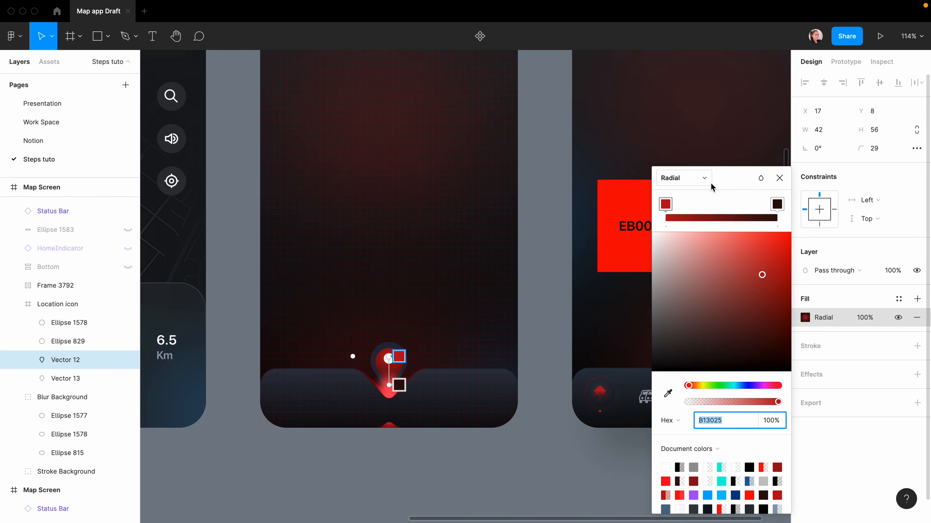
pyautogui.click(779, 180)
pyautogui.hscroll(-10, 285, 413)
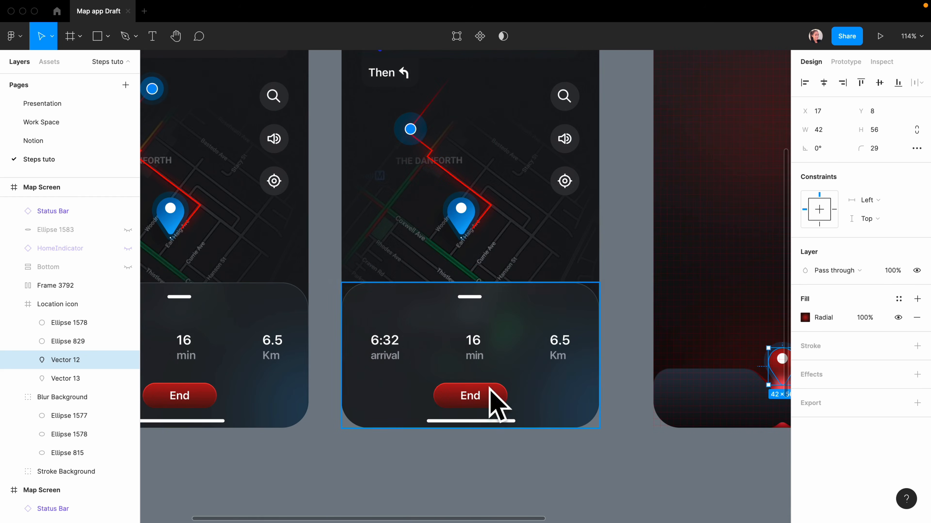
pyautogui.hscroll(3, 679, 501)
pyautogui.hscroll(7, 678, 501)
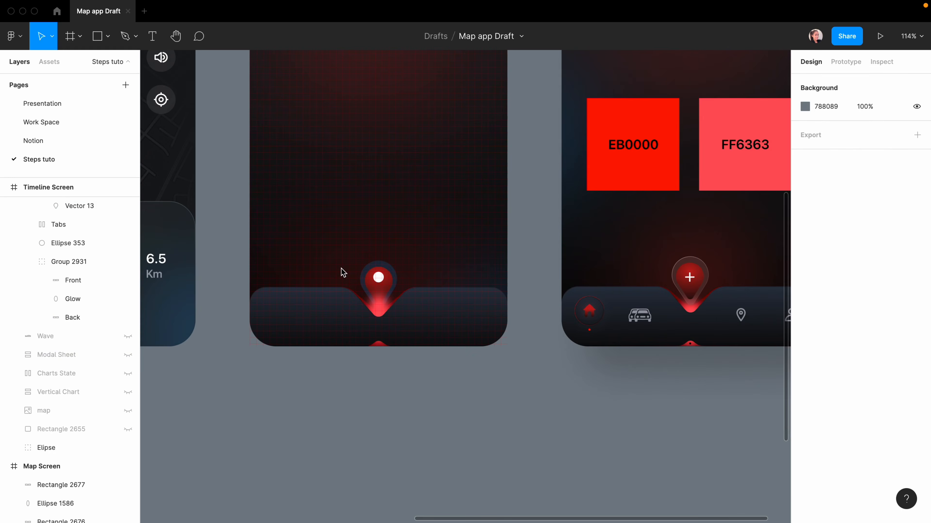
# Step: Open the Iconscout plugin
pyautogui.rightClick(476, 366)
pyautogui.press('Escape')
pyautogui.rightClick(481, 359)
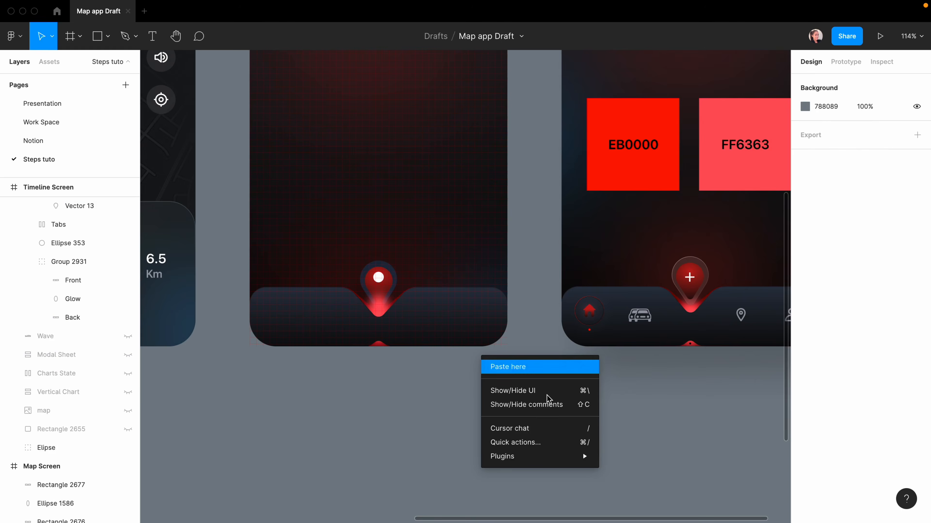
pyautogui.moveTo(579, 456)
pyautogui.click(639, 241)
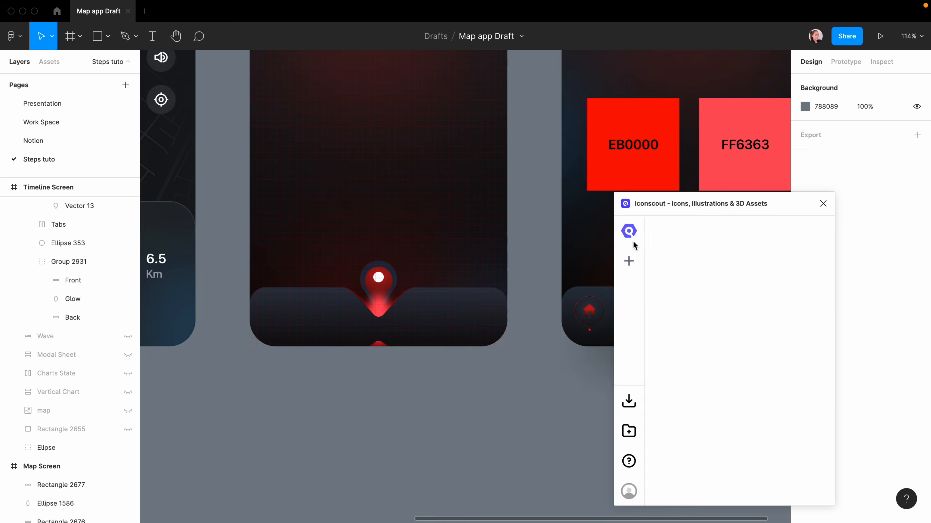
# Step: Filter Iconscout's icons to free, Line-style assets and search for "plus"
pyautogui.moveTo(714, 316)
pyautogui.click(709, 354)
pyautogui.moveTo(763, 320)
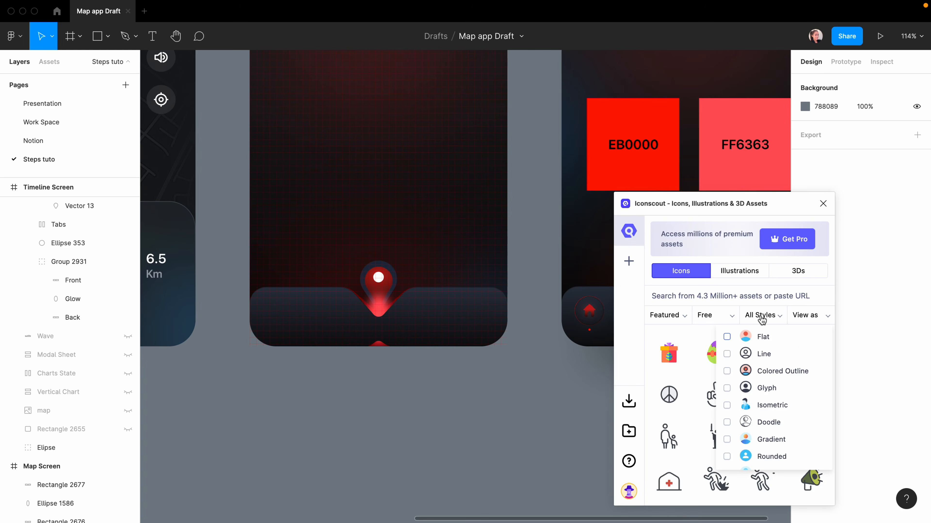
pyautogui.click(727, 354)
pyautogui.click(688, 296)
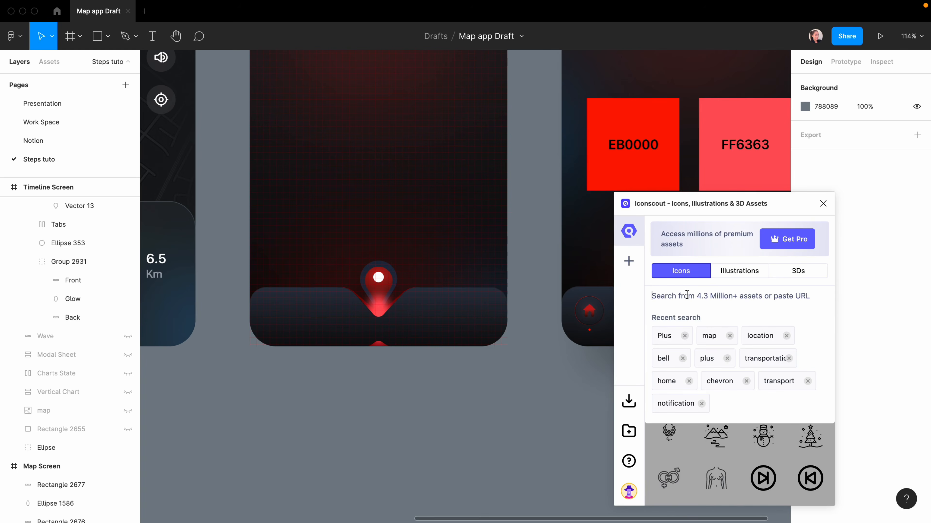
pyautogui.write('plu')
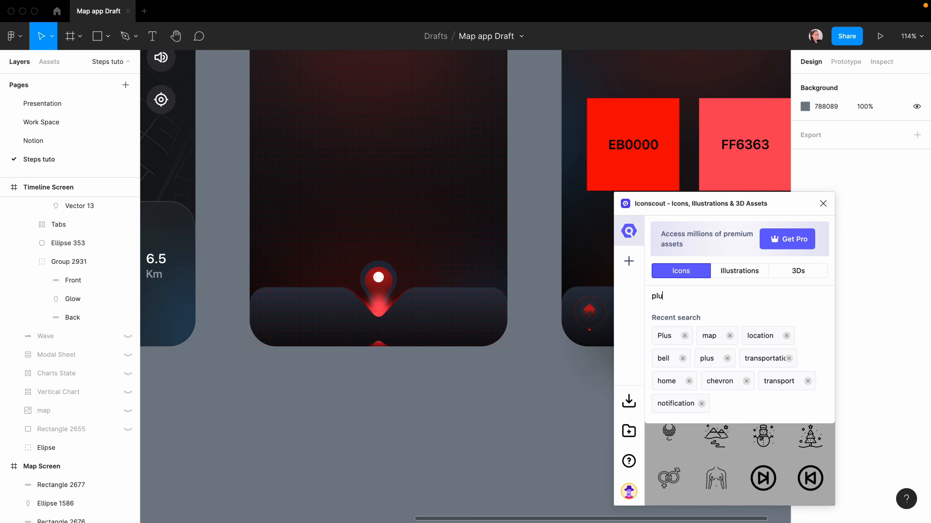
pyautogui.write('s')
pyautogui.press('Return')
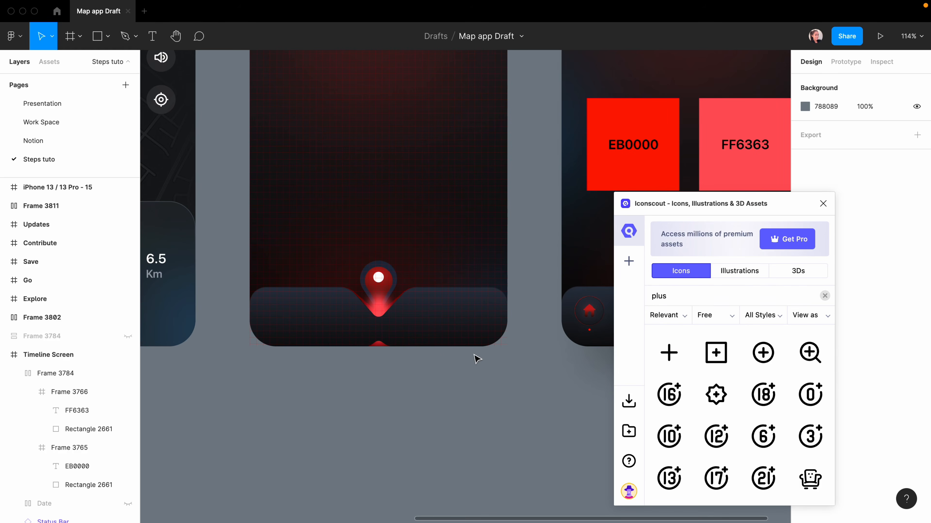
# Step: Replace the white circle inside the red location pin with the Plus icon, close Iconscout and nudge the icon to the pin's center
pyautogui.keyDown('super'); pyautogui.click(381, 282); pyautogui.keyUp('super')
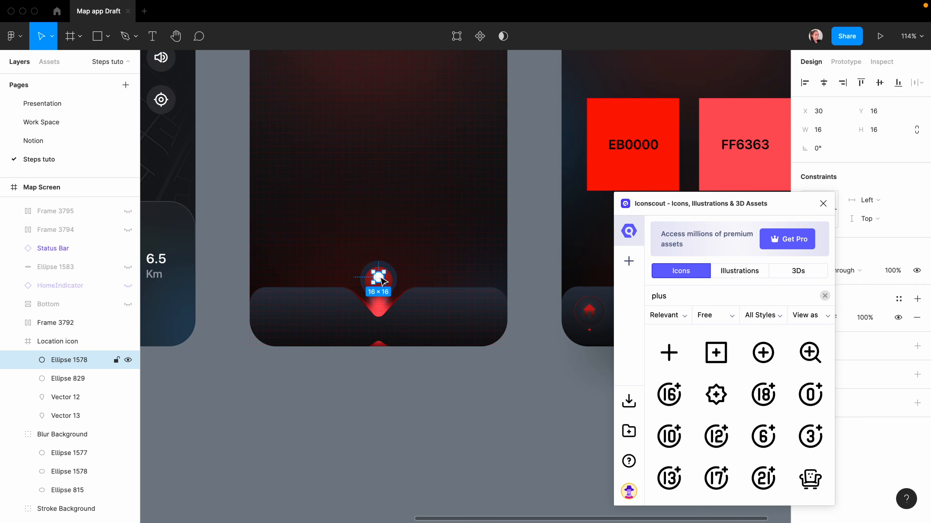
pyautogui.press('super+shift+r')
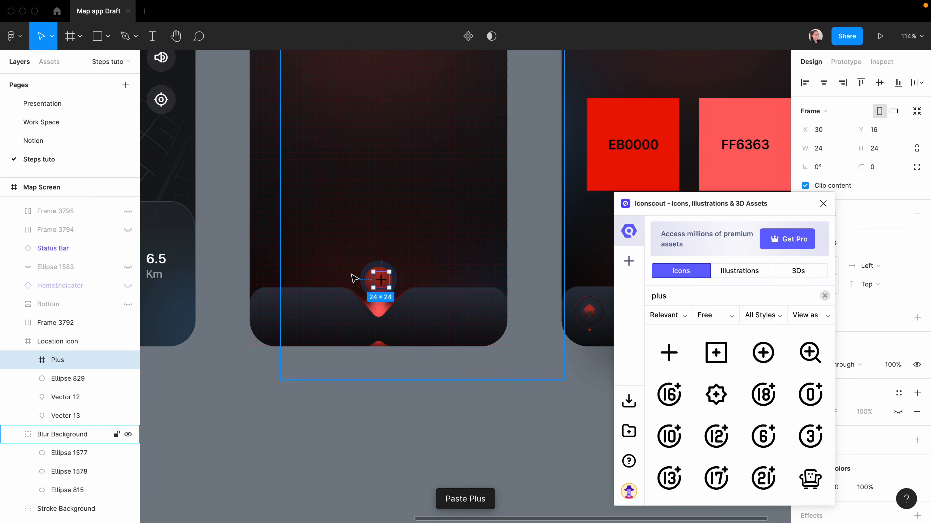
pyautogui.click(823, 203)
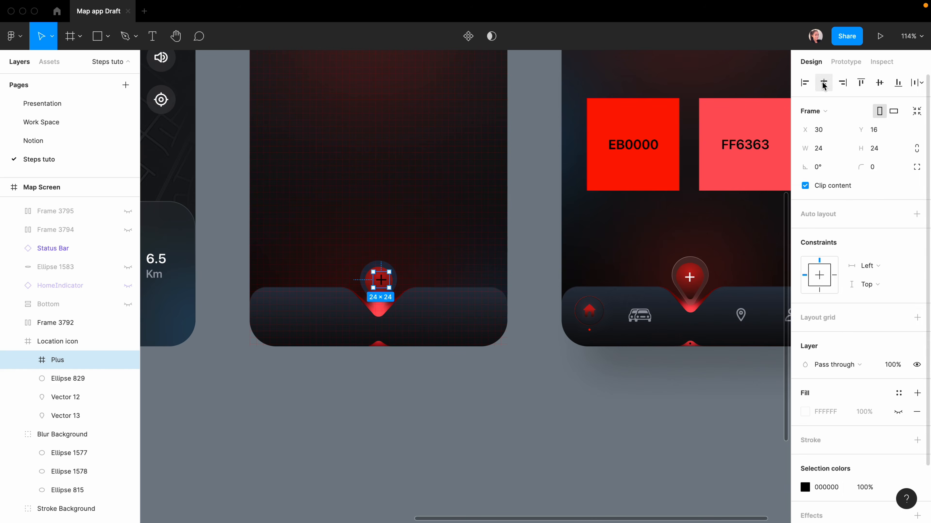
pyautogui.press('Left')
pyautogui.press('Left')
pyautogui.press('Left')
pyautogui.click(450, 398)
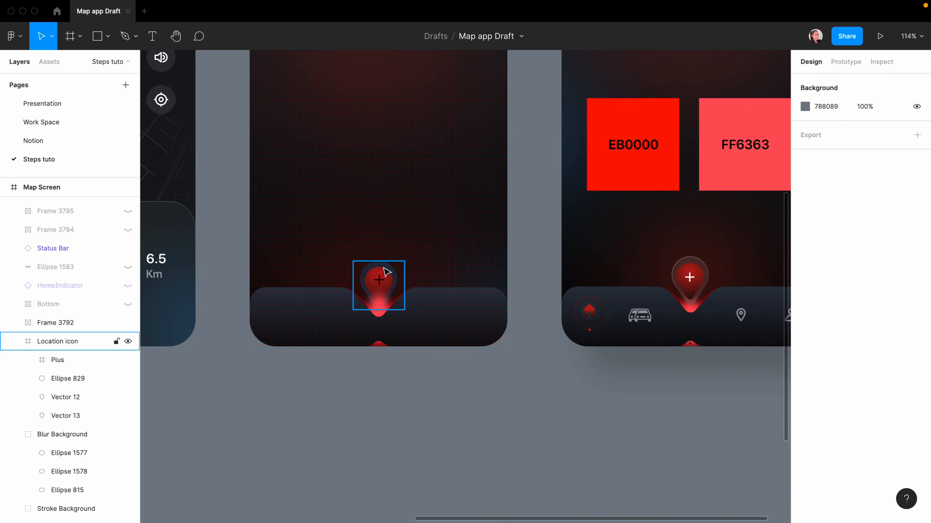
# Step: Set the fill of the location pin's outer shape to FFFFFF at 10% opacity
pyautogui.scroll(5, 396, 271)
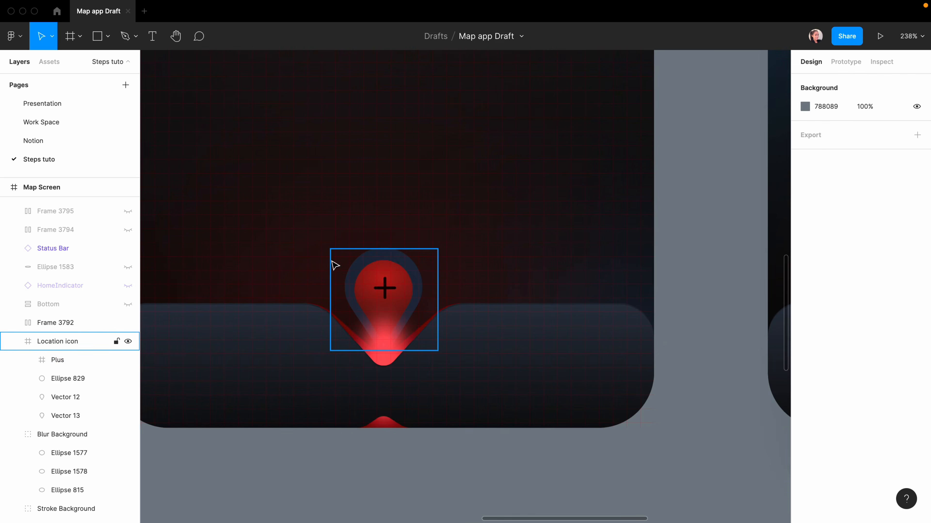
pyautogui.click(403, 263)
pyautogui.click(807, 317)
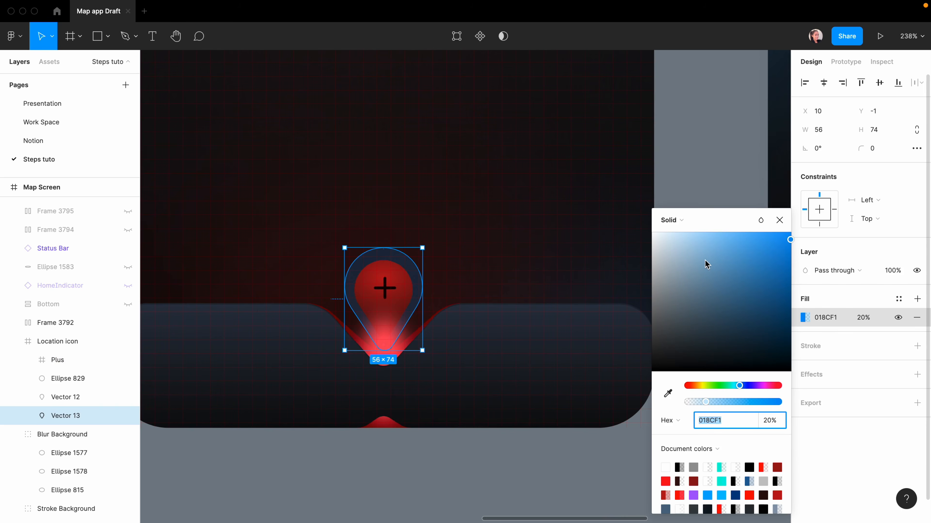
pyautogui.write('FFFFFF')
pyautogui.click(770, 420)
pyautogui.write('10')
pyautogui.press('Return')
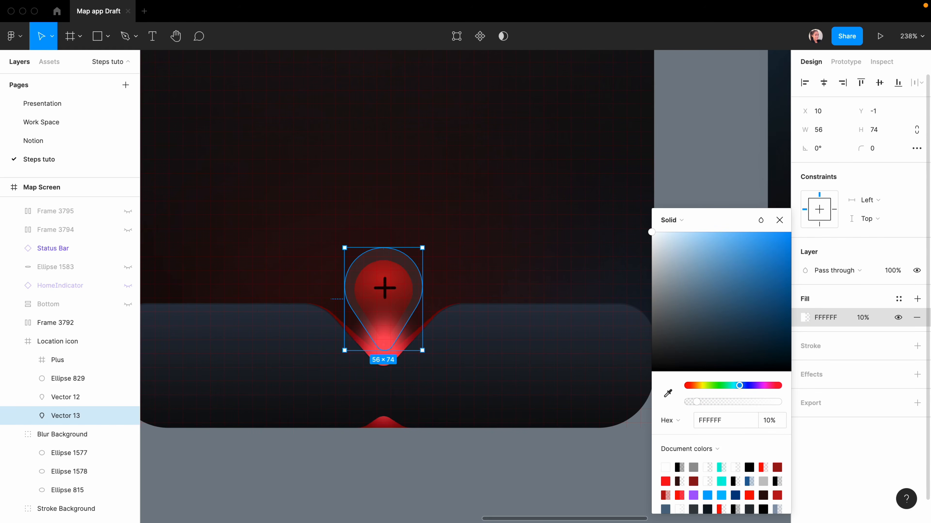
# Step: Add a background blur effect to the location pin's outer shape
pyautogui.click(839, 374)
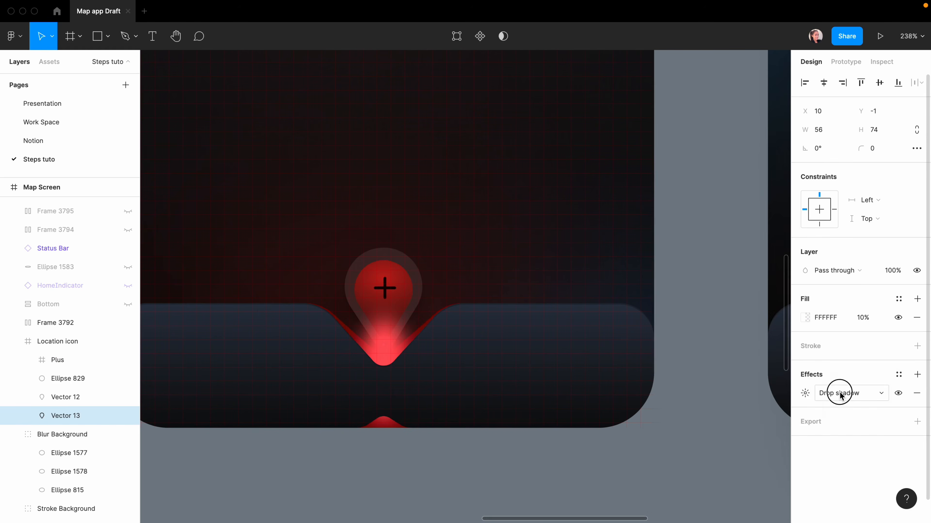
pyautogui.click(843, 393)
pyautogui.click(857, 421)
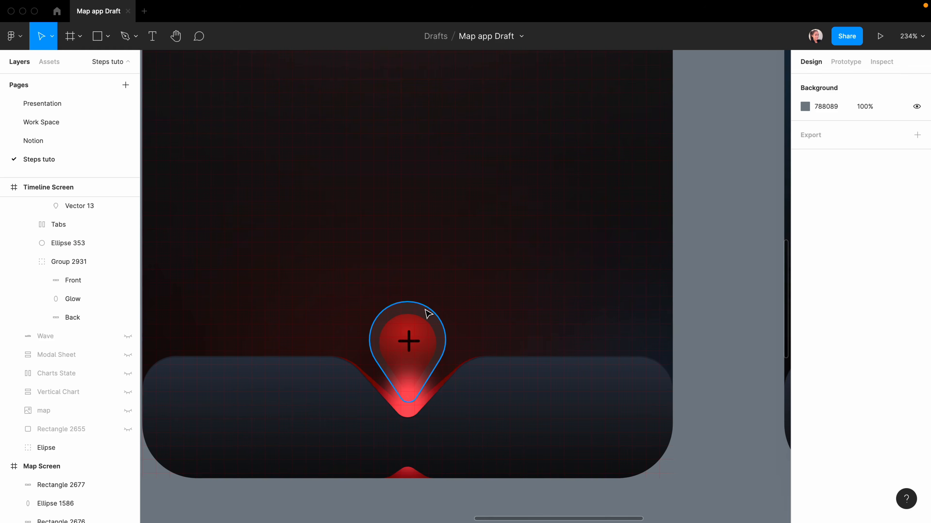
# Step: Add a linear gradient stroke fading from white to transparent white to the pin's outer shape, at 50% opacity
pyautogui.click(428, 313)
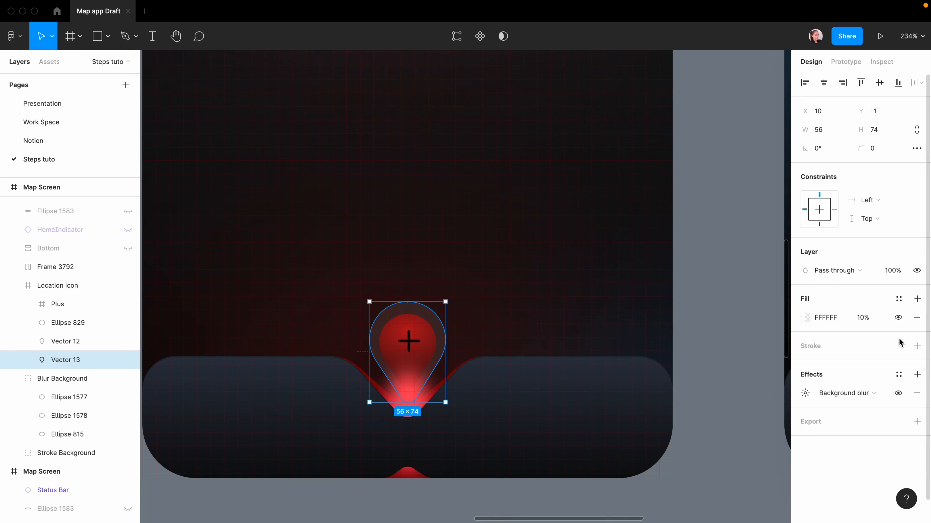
pyautogui.click(917, 346)
pyautogui.click(805, 365)
pyautogui.click(668, 218)
pyautogui.click(671, 231)
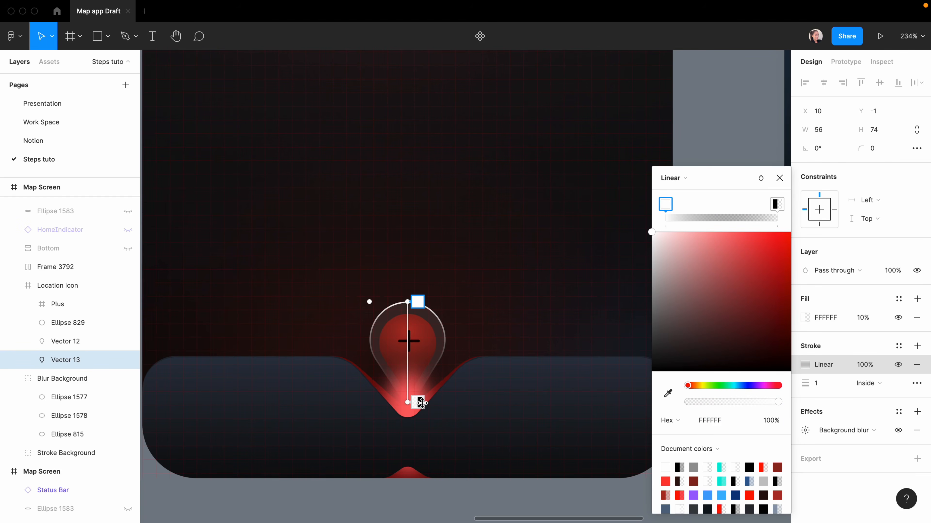
pyautogui.click(417, 403)
pyautogui.moveTo(697, 295); pyautogui.dragTo(649, 230)
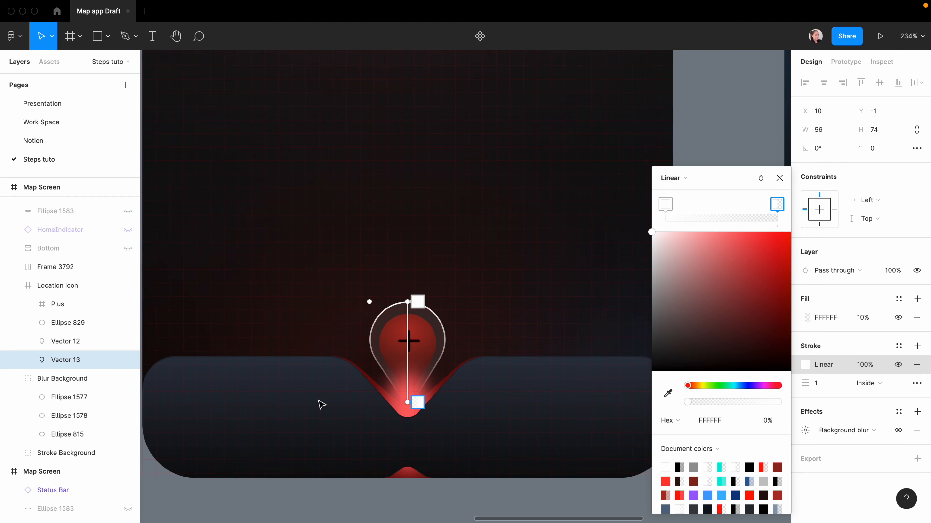
pyautogui.click(761, 178)
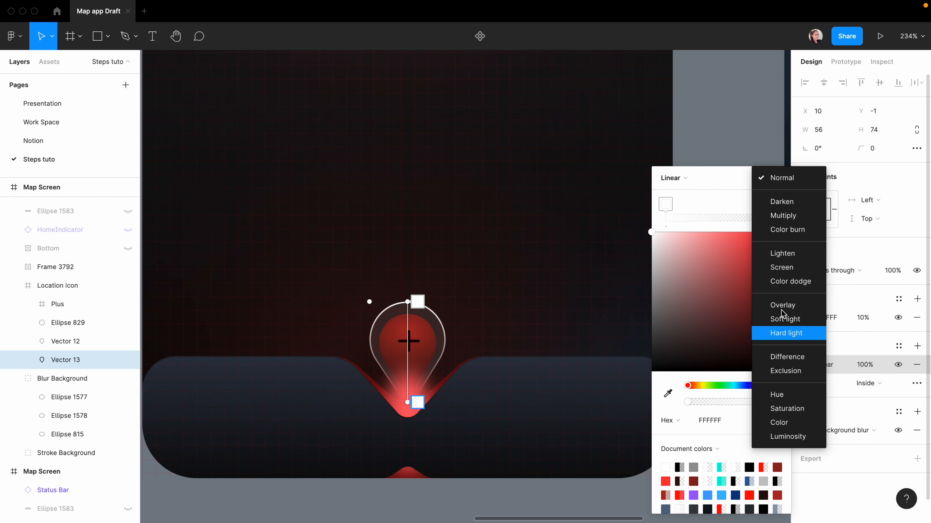
pyautogui.click(764, 311)
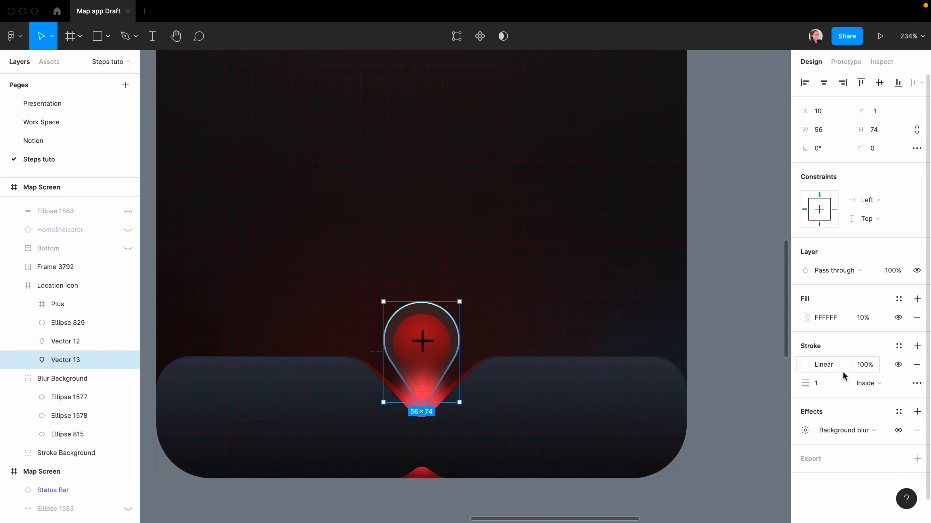
pyautogui.click(865, 364)
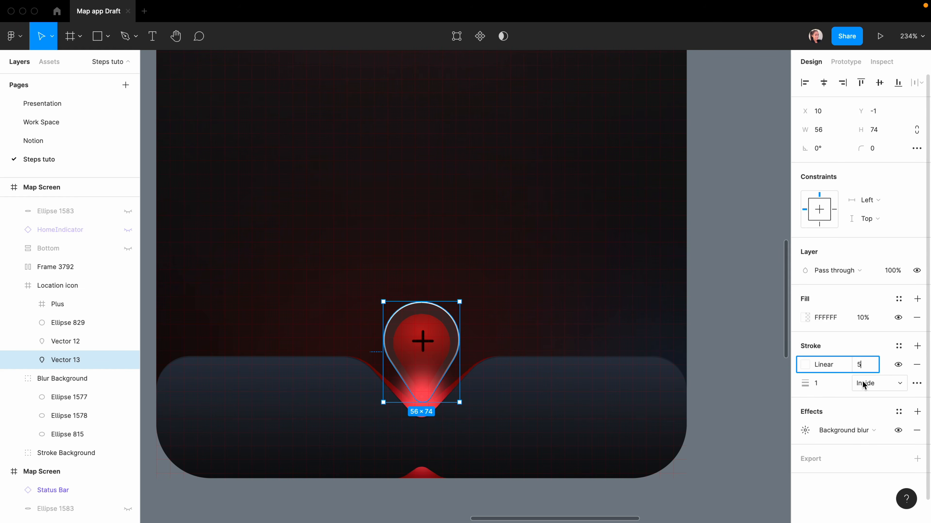
pyautogui.press('Escape')
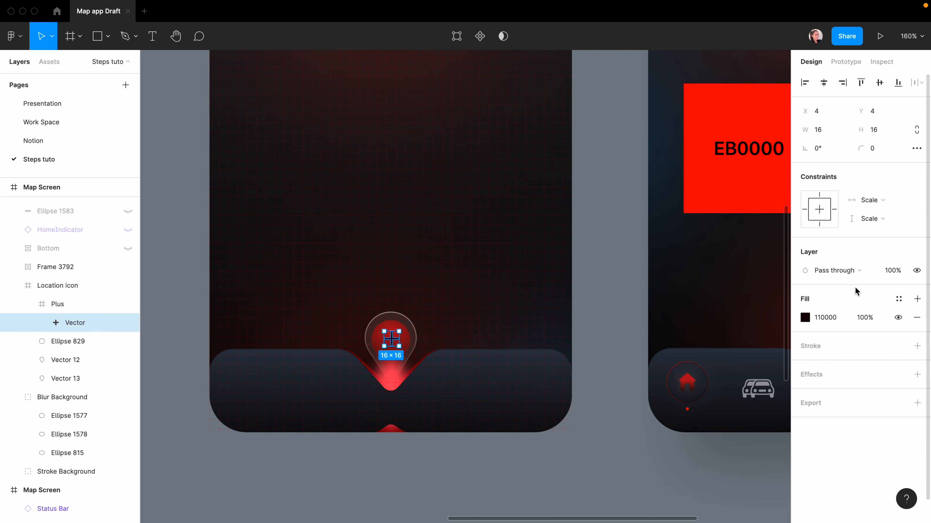
# Step: Change the plus icon's fill to FFFFFF
pyautogui.click(805, 317)
pyautogui.write('FFFFFF')
pyautogui.press('Return')
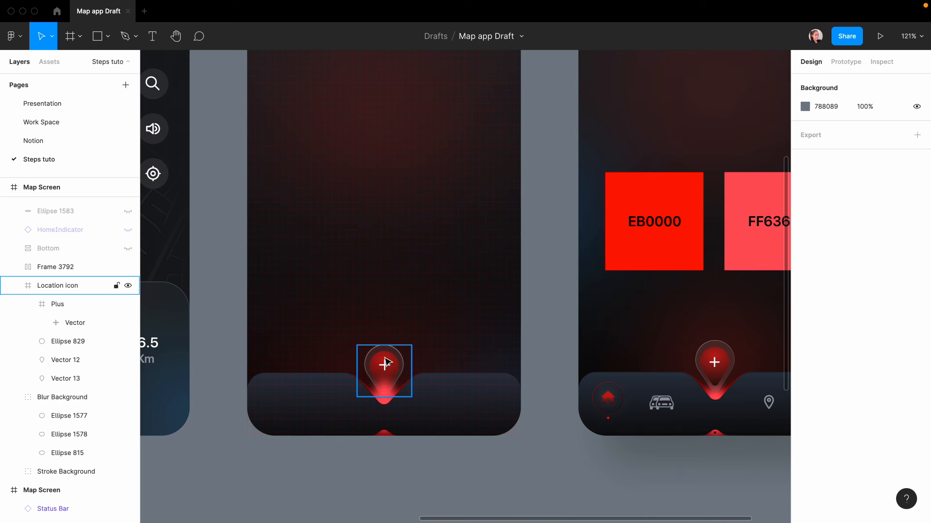
# Step: Move the Location icon layer to the top of the Map Screen frame and hide the frame's layout grid
pyautogui.click(384, 365)
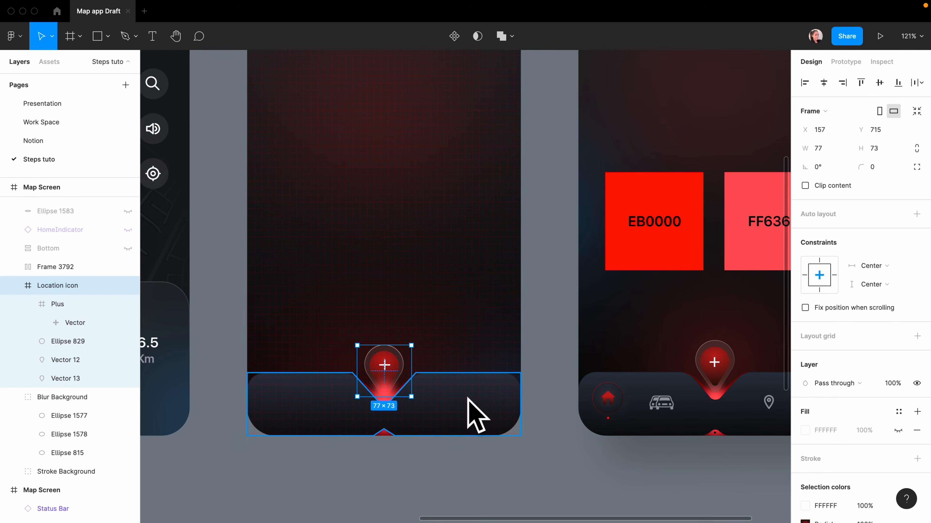
pyautogui.moveTo(52, 285); pyautogui.dragTo(55, 216)
pyautogui.click(425, 513)
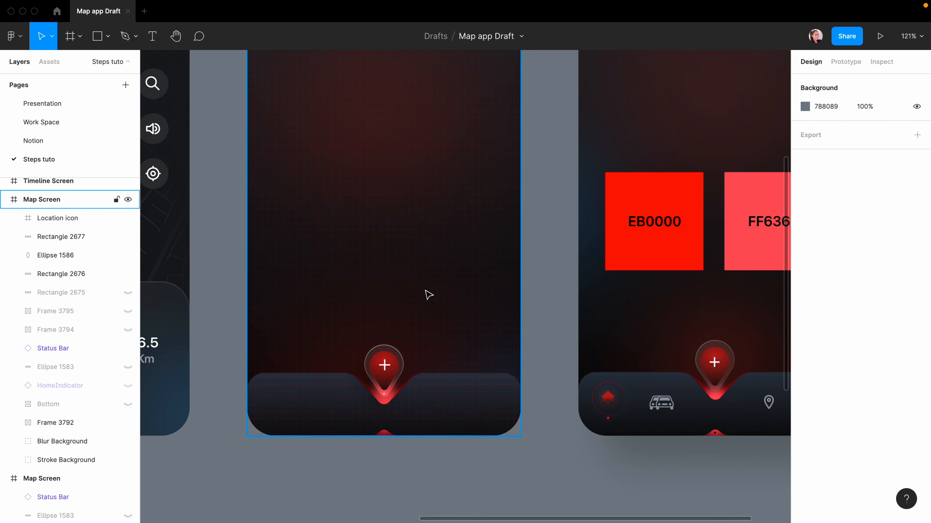
pyautogui.click(442, 291)
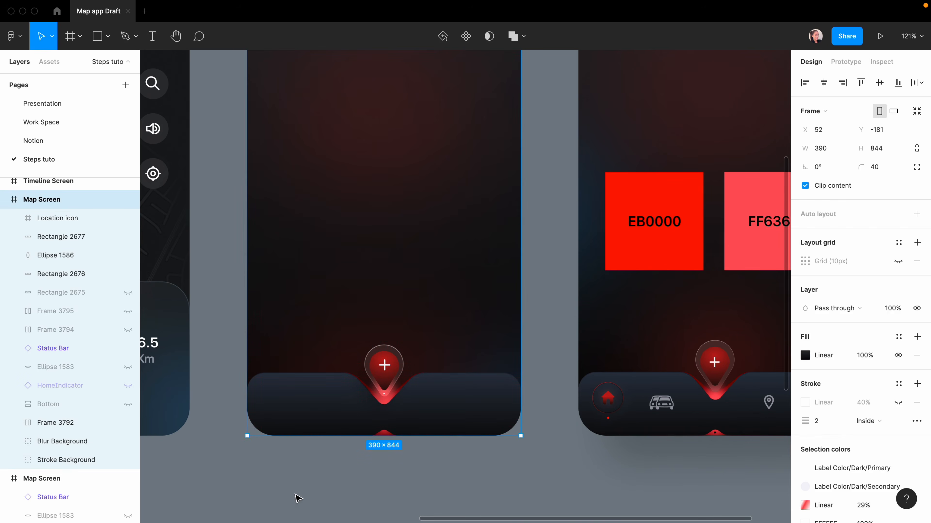
pyautogui.click(360, 480)
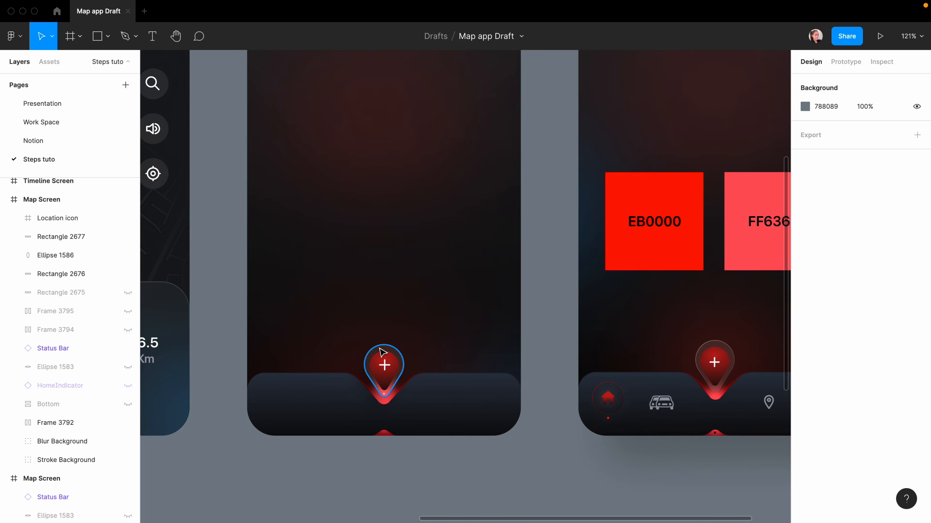
# Step: Set the stroke width of the pin's outer shape to 0.5
pyautogui.keyDown('super'); pyautogui.click(391, 383); pyautogui.keyUp('super')
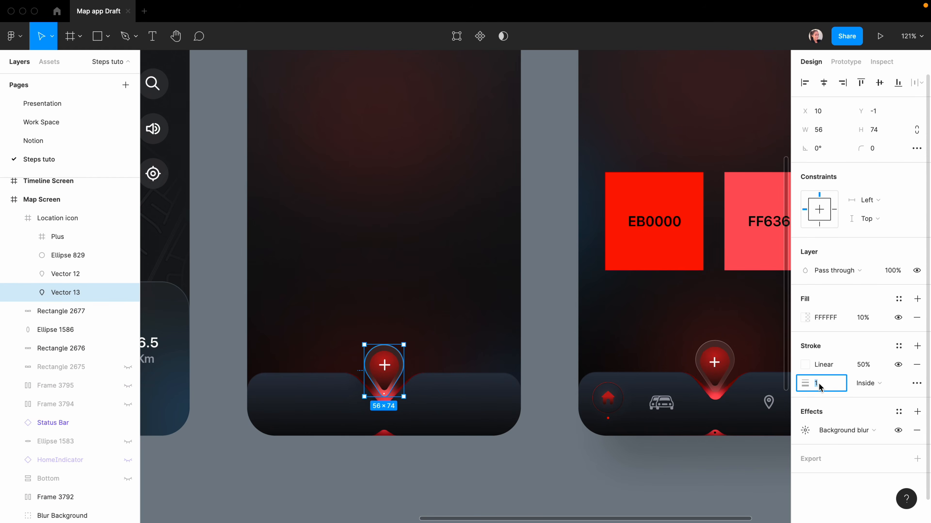
pyautogui.write('5')
pyautogui.press('Return')
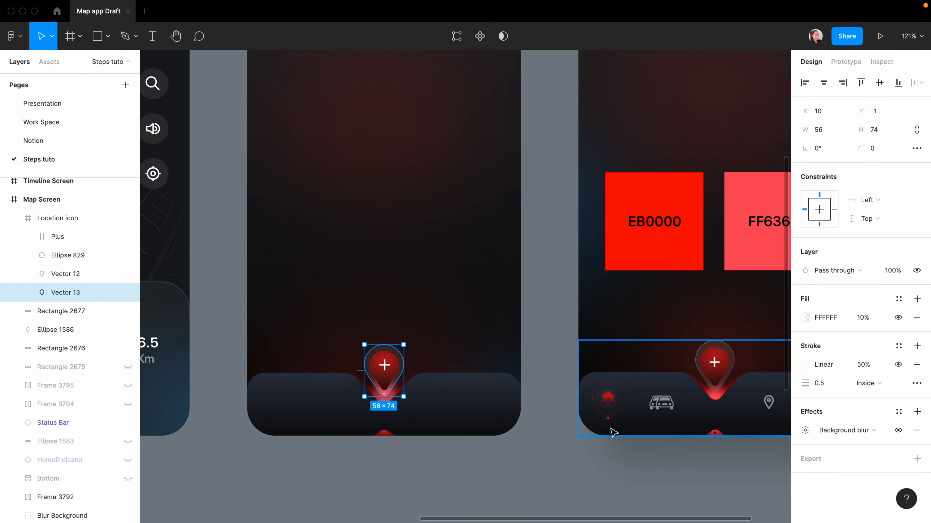
pyautogui.click(478, 481)
# Step: Draw a circle on the red bump at the bar's lower edge and size it 2 × 2 with proportions locked
pyautogui.keyDown('ctrl'); pyautogui.scroll(10, 383, 450); pyautogui.keyUp('ctrl')
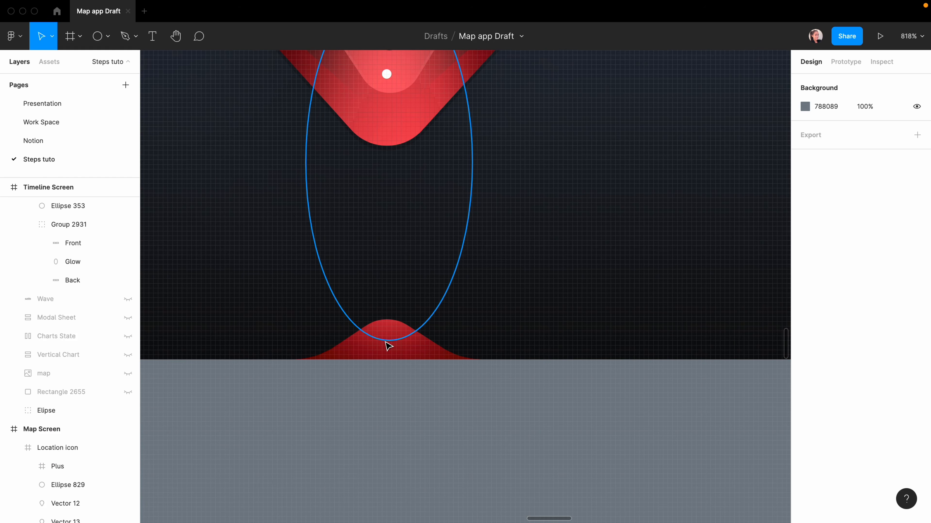
pyautogui.press('o')
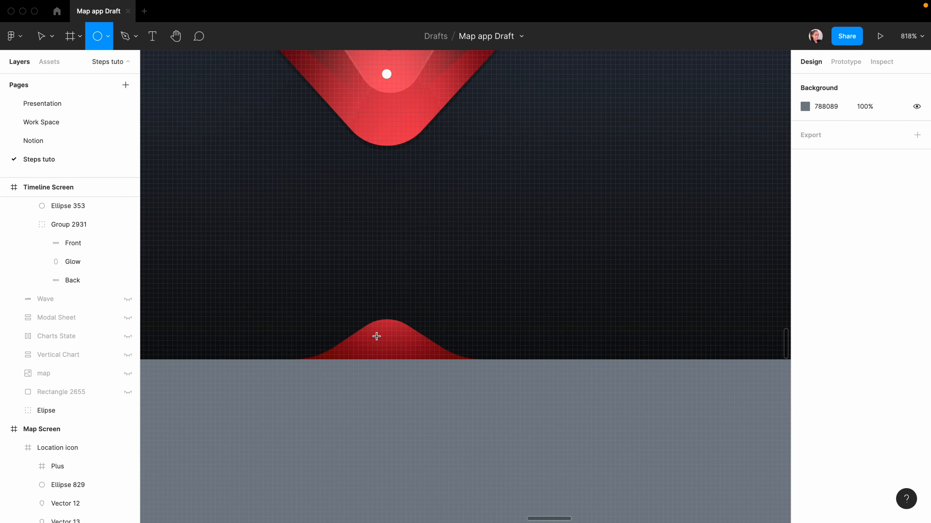
pyautogui.moveTo(373, 336); pyautogui.dragTo(391, 355)
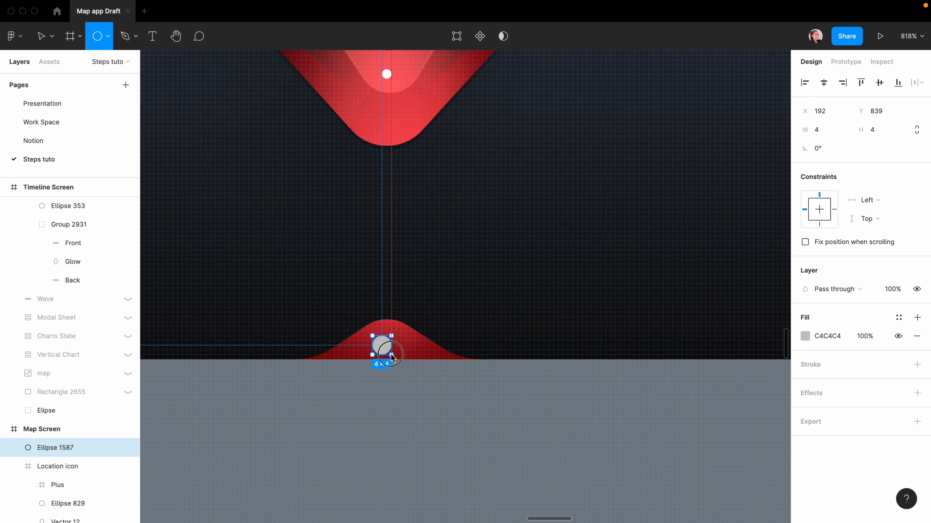
pyautogui.click(917, 130)
pyautogui.click(819, 132)
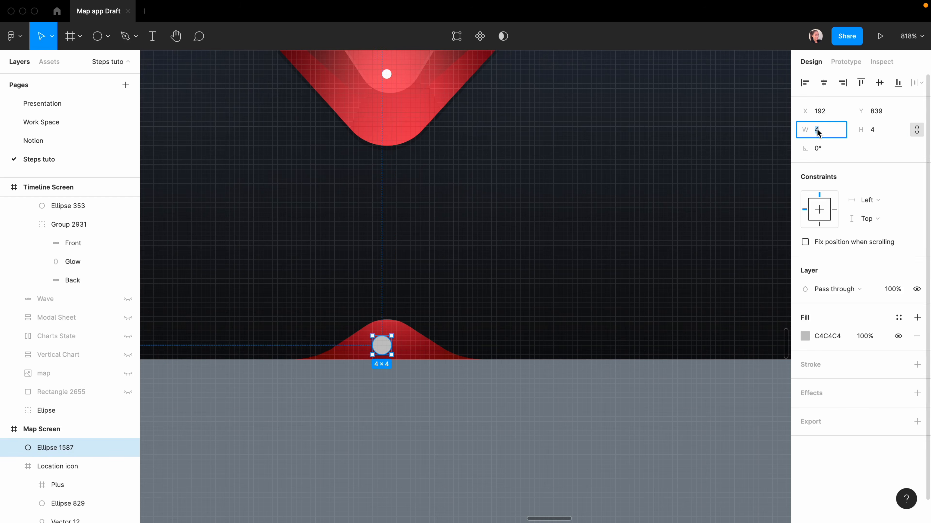
pyautogui.write('2')
pyautogui.press('Return')
# Step: Center the small dot horizontally on the Map Screen and fill it with a sampled dark color
pyautogui.click(824, 82)
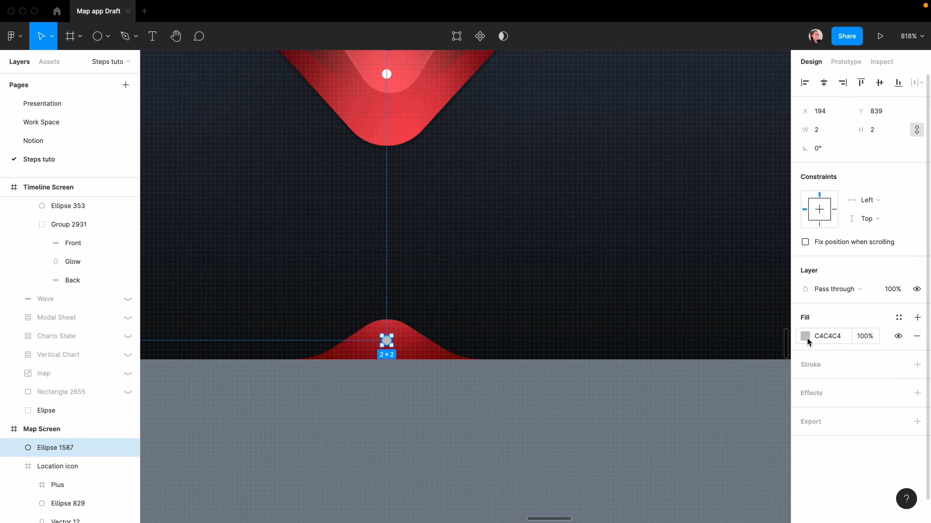
pyautogui.click(804, 336)
pyautogui.click(668, 393)
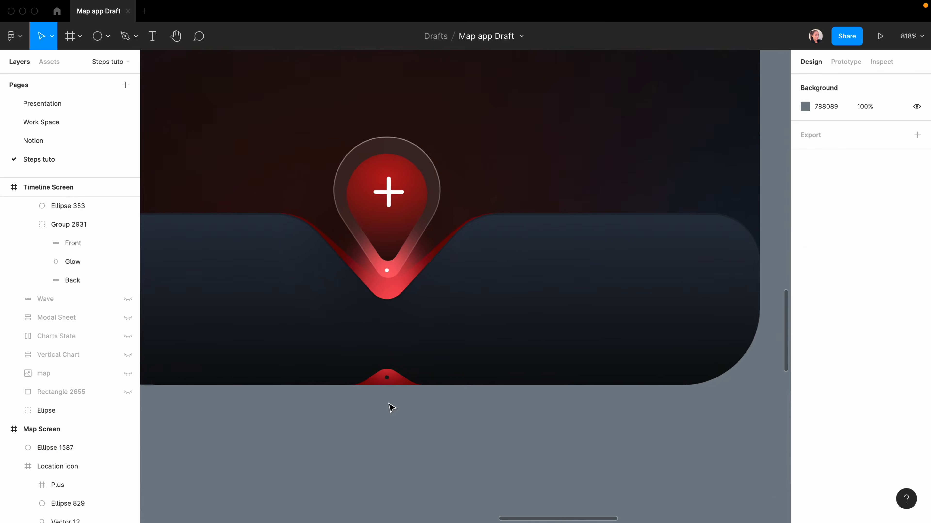
# Step: Hide the small white dot at the tip of the Location icon on the Map Screen
pyautogui.scroll(-10, 391, 408)
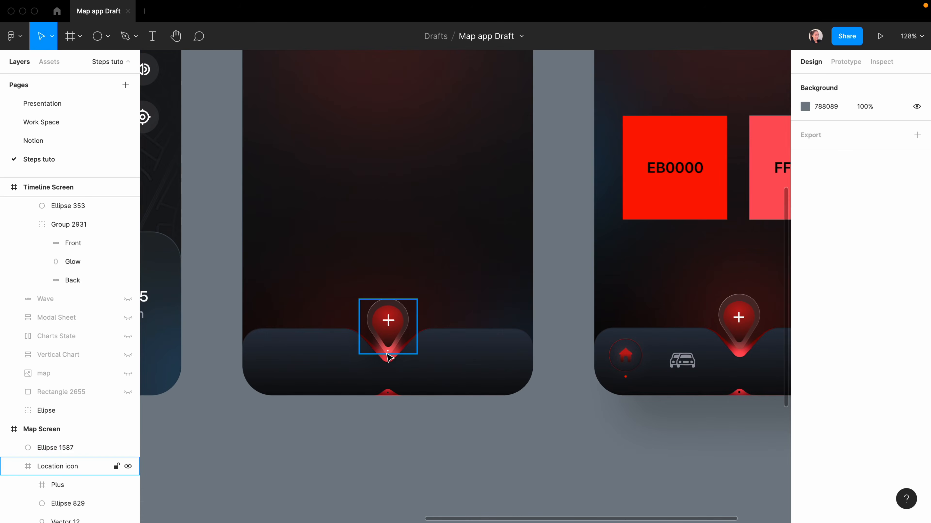
pyautogui.keyDown('super'); pyautogui.click(387, 351); pyautogui.keyUp('super')
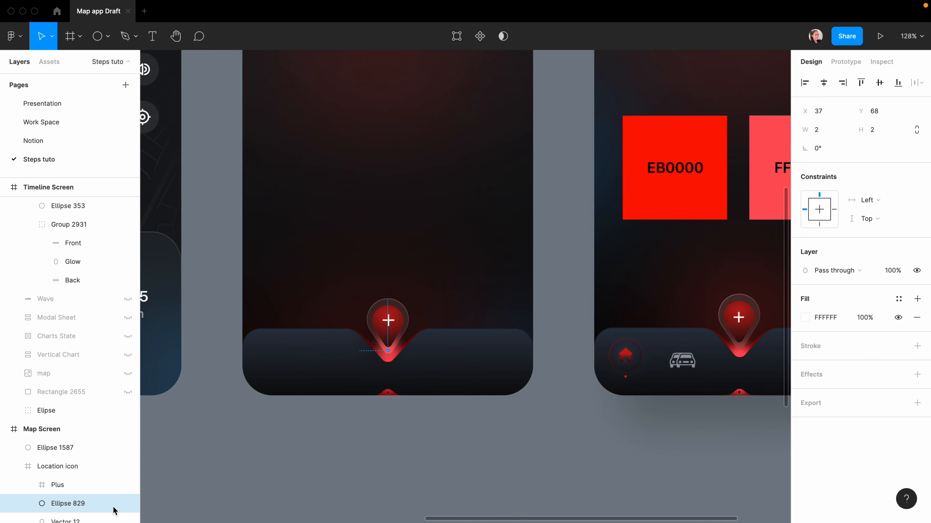
pyautogui.click(128, 504)
pyautogui.click(469, 443)
pyautogui.hscroll(3, 416, 453)
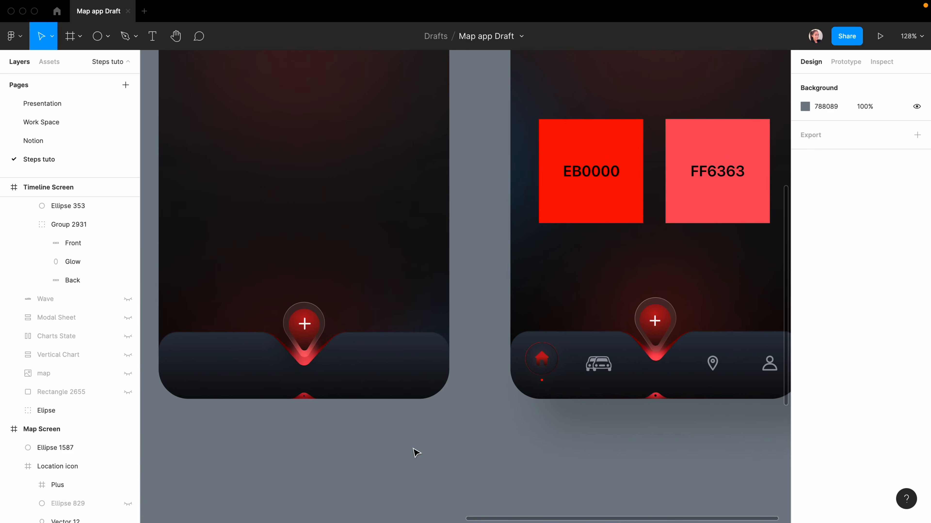
pyautogui.hscroll(-1, 415, 453)
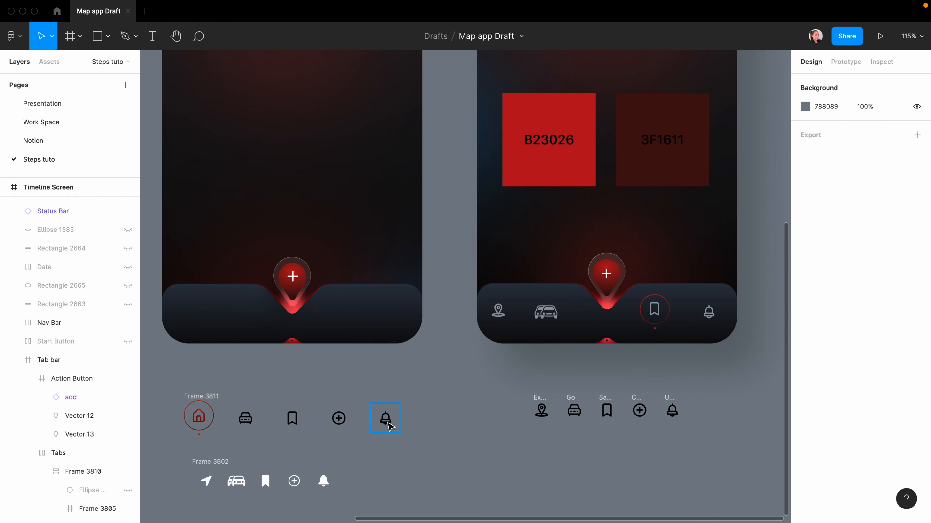
# Step: Open the Iconscout plugin and filter its icons to Free price and Line style for a search
pyautogui.rightClick(422, 393)
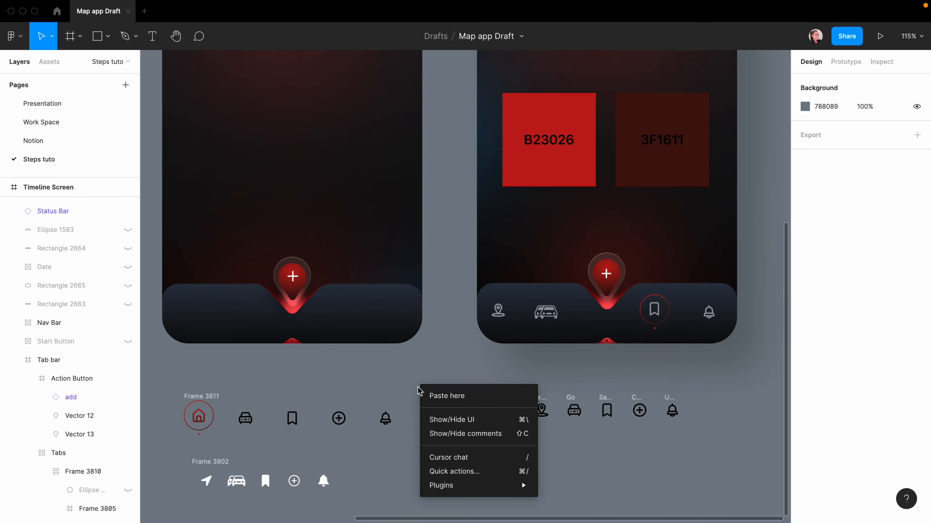
pyautogui.moveTo(445, 484)
pyautogui.click(584, 272)
pyautogui.click(715, 315)
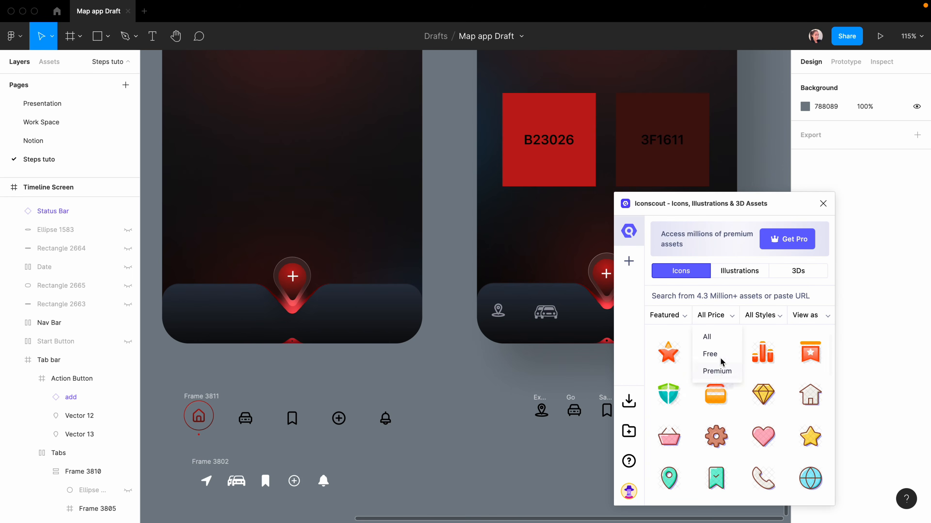
pyautogui.click(716, 353)
pyautogui.click(761, 315)
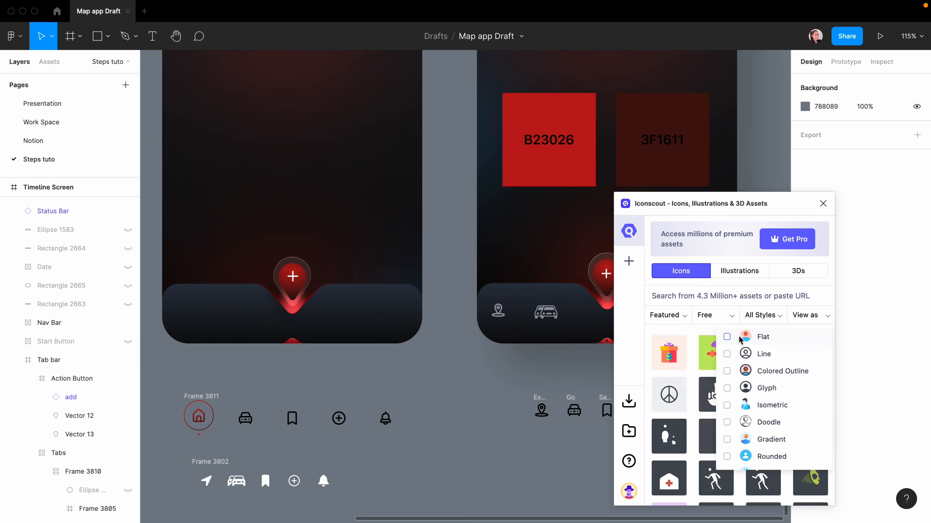
pyautogui.click(727, 354)
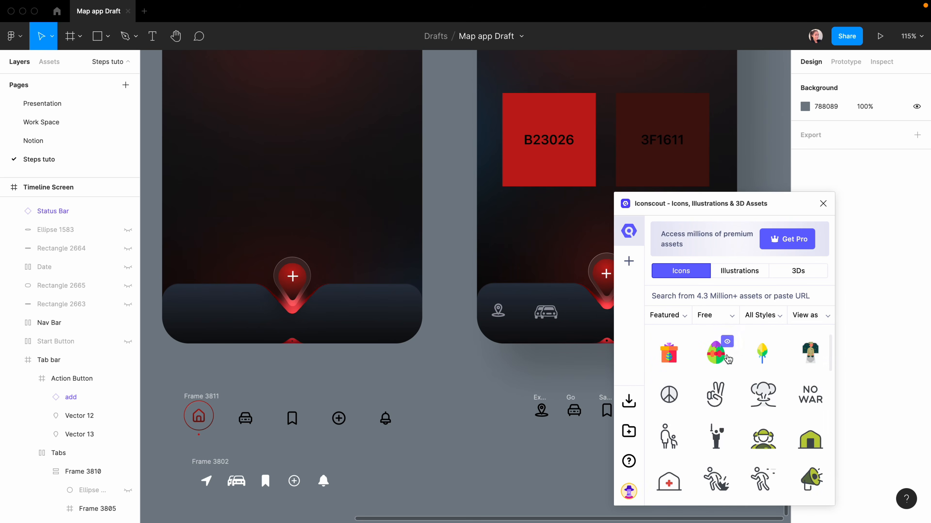
pyautogui.click(669, 296)
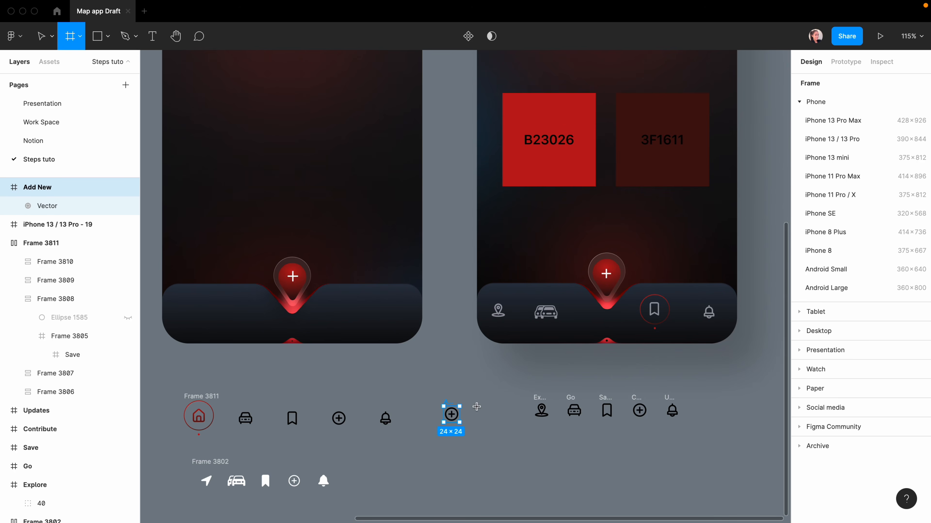
# Step: Draw a frame beside the Add New plus icon below the screens and size it 44 × 44
pyautogui.moveTo(471, 405); pyautogui.dragTo(488, 431)
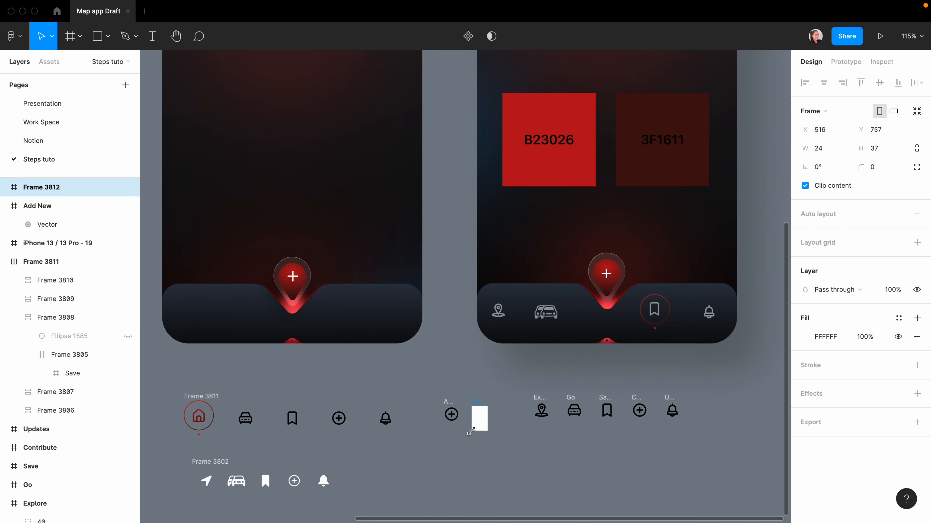
pyautogui.click(819, 150)
pyautogui.write('44')
pyautogui.press('Tab')
pyautogui.write('44')
pyautogui.press('Return')
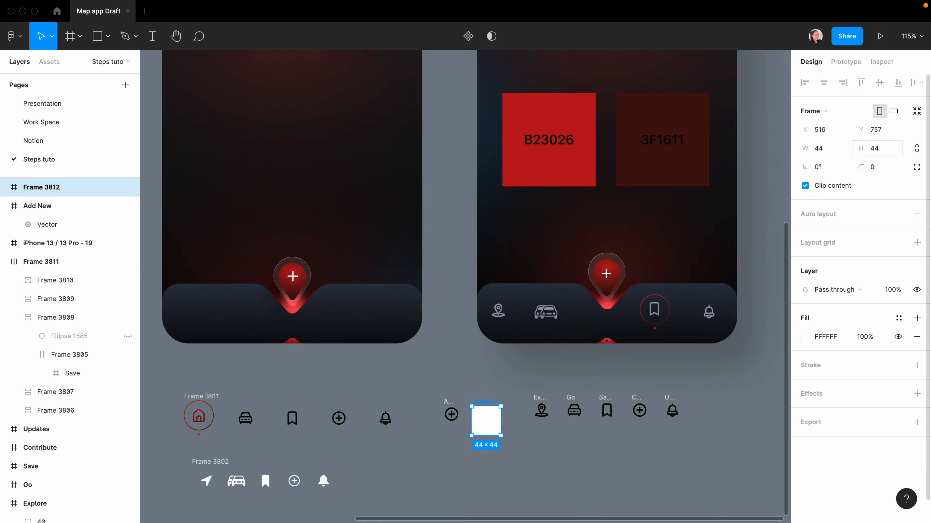
# Step: Center the Add New icon inside the 44 × 44 frame and set the frame's corner radius to 30
pyautogui.moveTo(447, 401); pyautogui.dragTo(484, 405)
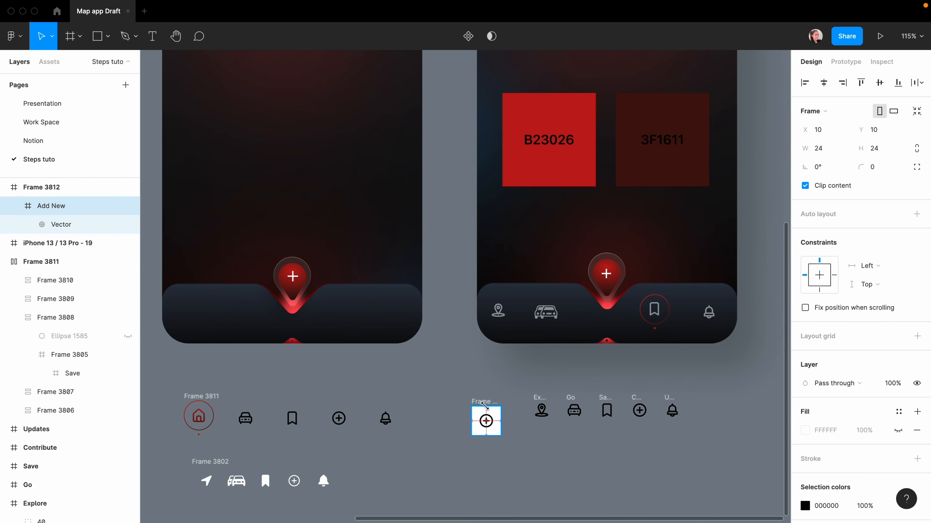
pyautogui.press('Escape')
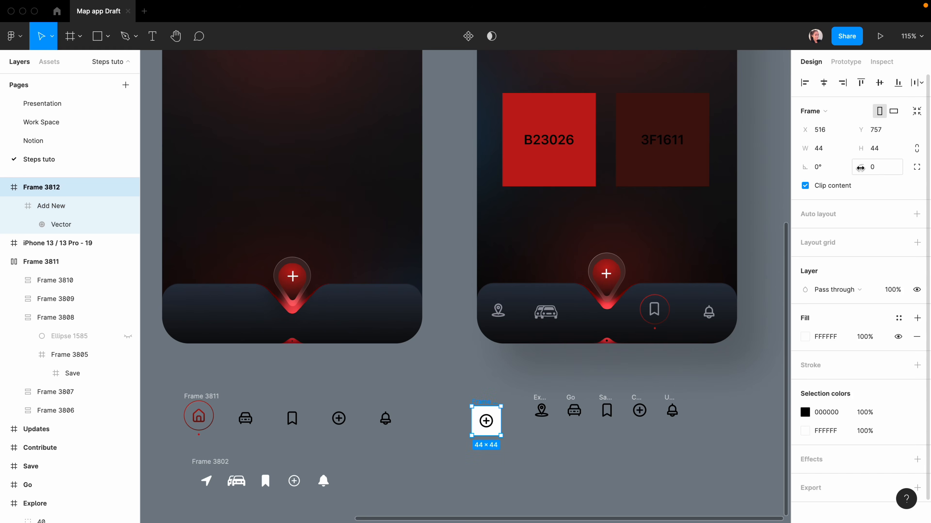
pyautogui.click(878, 167)
pyautogui.write('30')
pyautogui.press('Return')
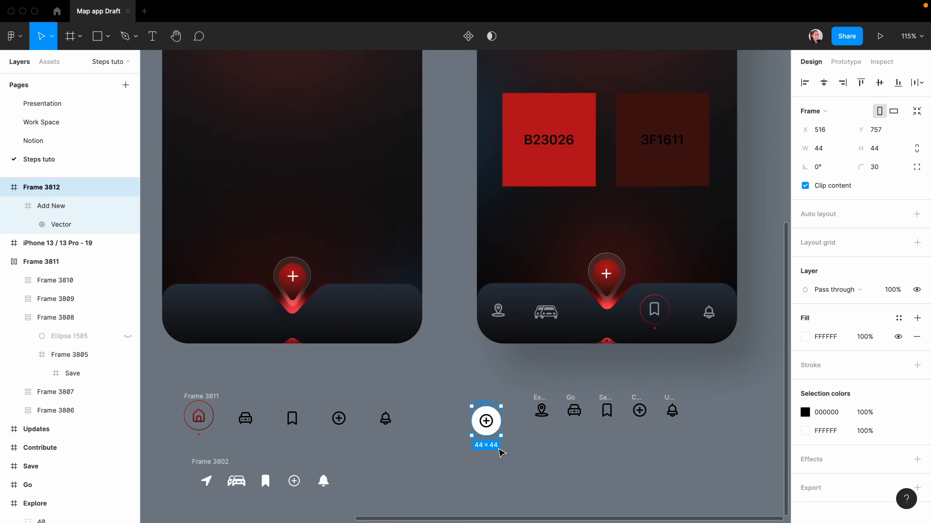
# Step: Hide the round frame's white fill and give it a linear gradient stroke
pyautogui.click(917, 365)
pyautogui.click(898, 337)
pyautogui.click(805, 384)
pyautogui.click(675, 219)
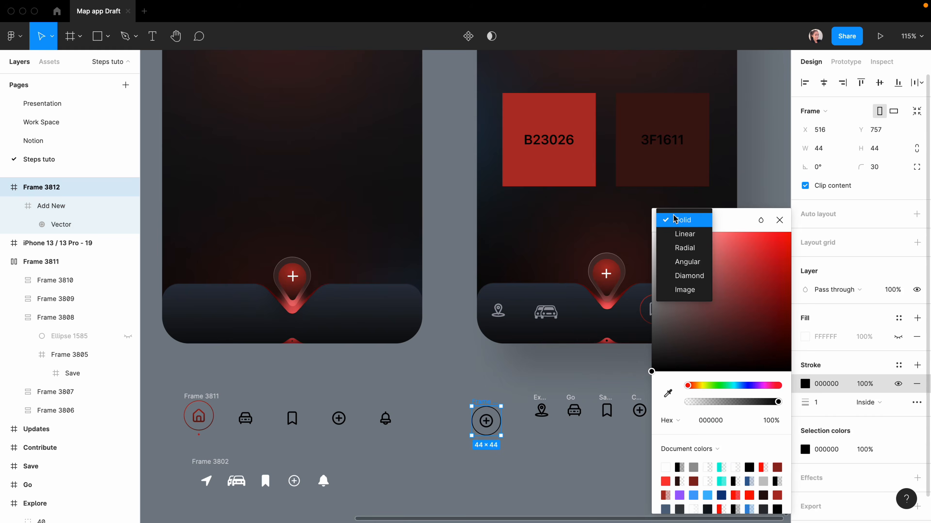
pyautogui.click(698, 235)
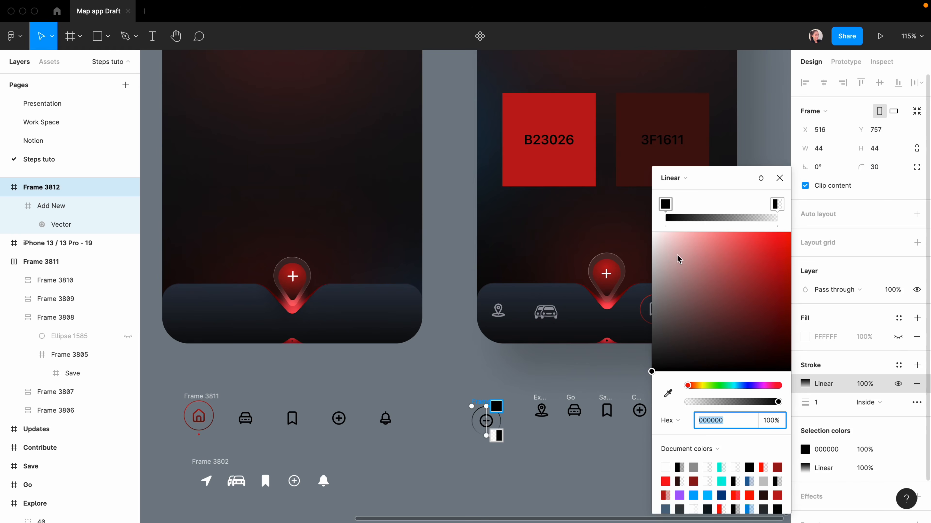
# Step: Tilt the stroke gradient diagonally and sample its end colors from the B23026 and 3F1611 swatches
pyautogui.moveTo(486, 435); pyautogui.dragTo(501, 432)
pyautogui.press('i')
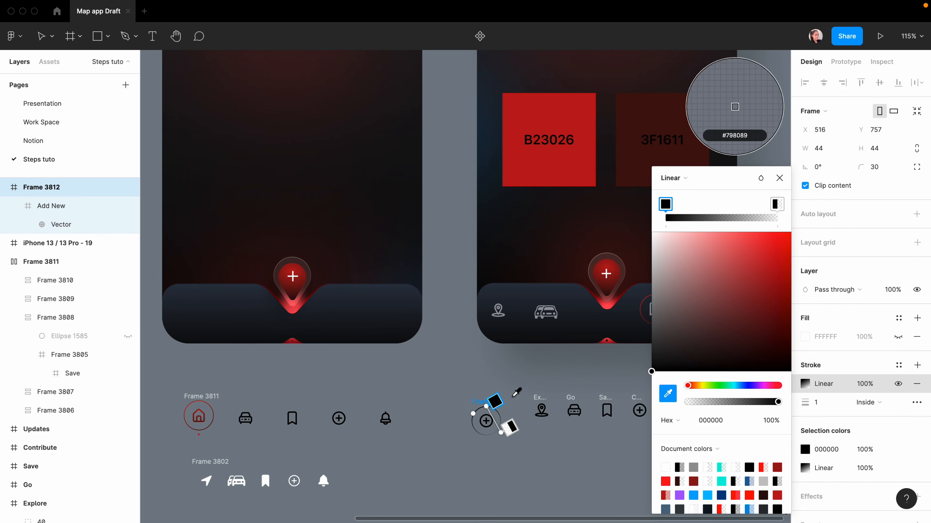
pyautogui.click(540, 116)
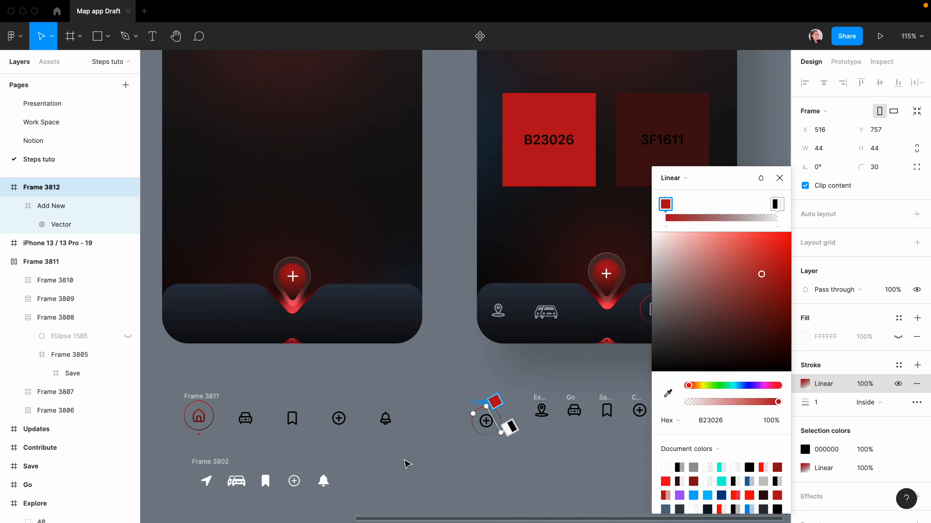
pyautogui.click(510, 427)
pyautogui.press('i')
pyautogui.click(639, 126)
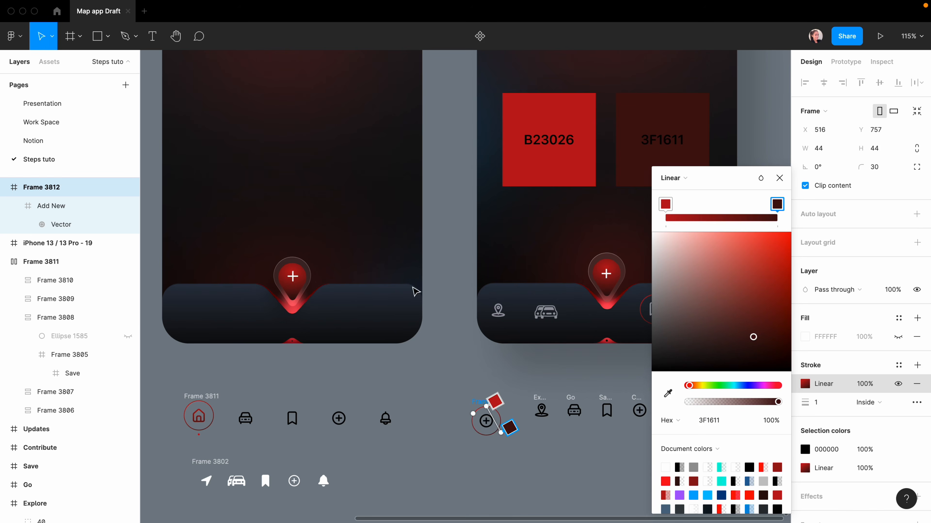
# Step: Recolor the plus icon inside the round frame with sampled grey 9A9CA5 at 60% opacity
pyautogui.press('Return')
pyautogui.press('i')
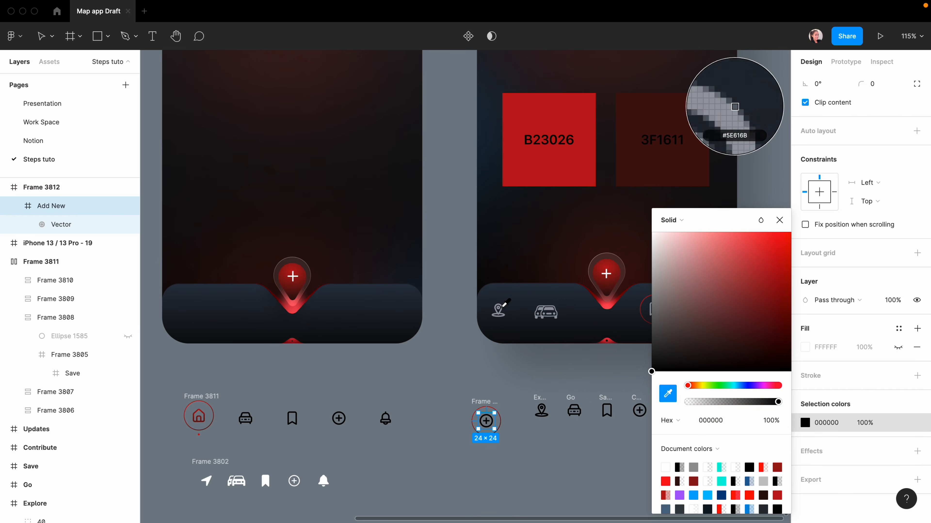
pyautogui.click(735, 107)
pyautogui.click(774, 421)
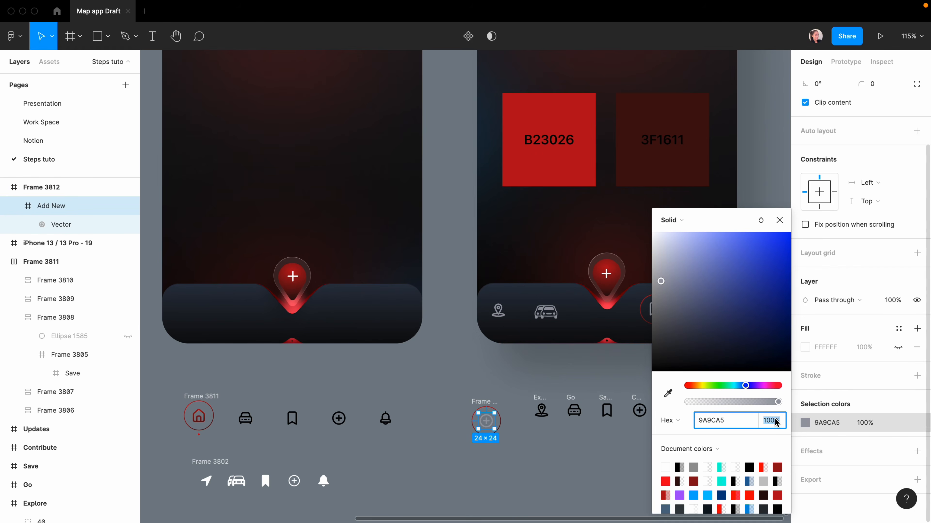
pyautogui.write('60')
pyautogui.press('Return')
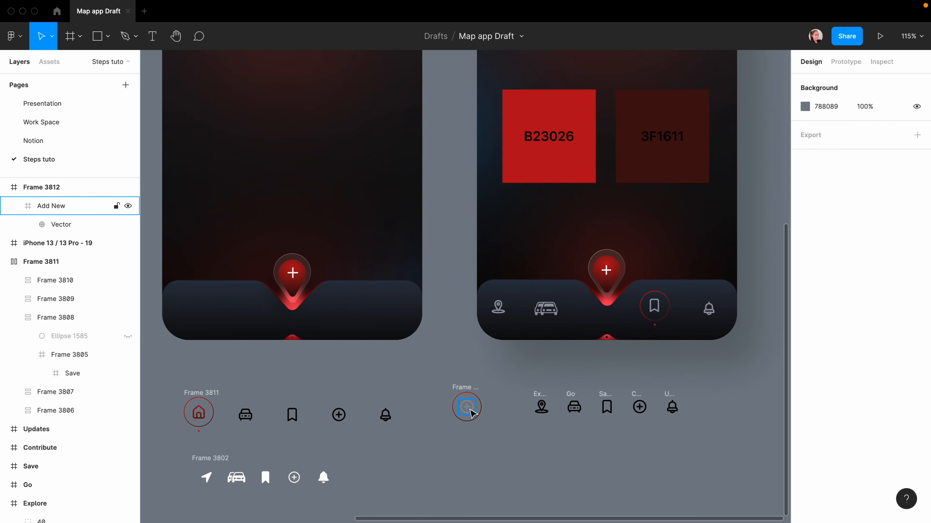
# Step: Duplicate the round icon frame to its right and combine both in a horizontal auto layout
pyautogui.click(468, 394)
pyautogui.moveTo(471, 397); pyautogui.dragTo(512, 449)
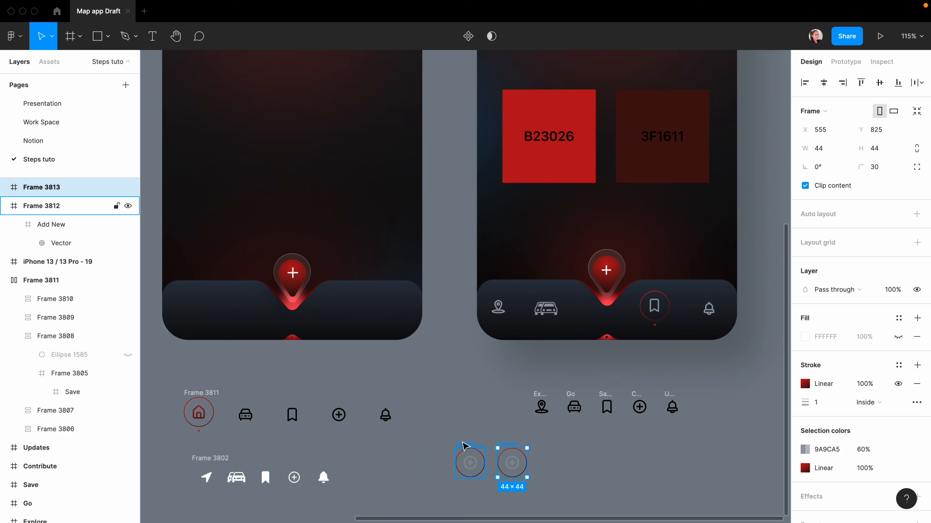
pyautogui.keyDown('shift'); pyautogui.click(474, 448); pyautogui.keyUp('shift')
pyautogui.hotkey('shift', 'a')
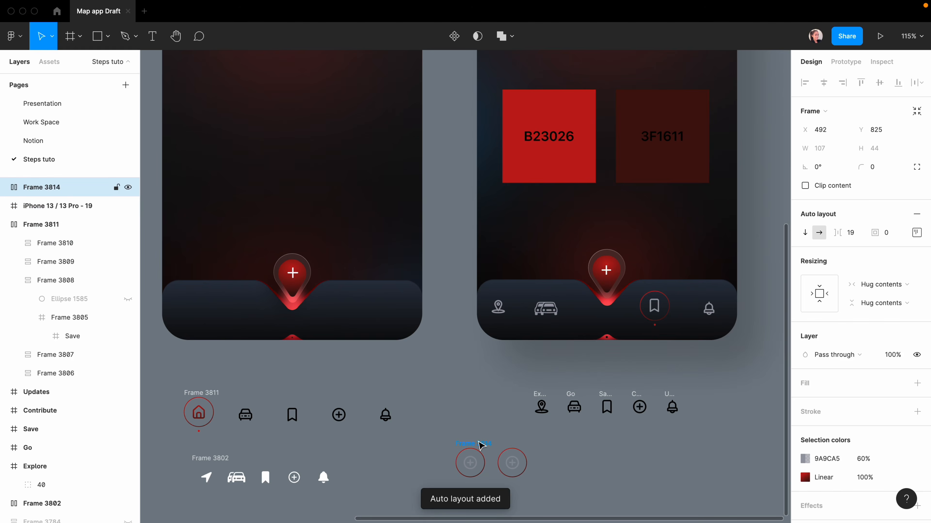
# Step: Duplicate the second round icon frame three times so the auto layout row holds five circles
pyautogui.click(499, 456)
pyautogui.press('super+d')
pyautogui.press('super+d')
pyautogui.press('super+d')
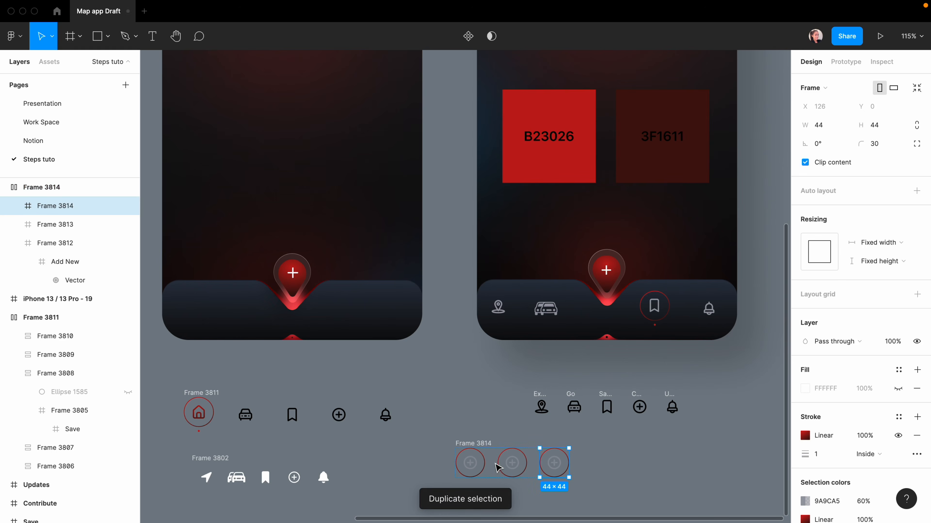
pyautogui.click(705, 464)
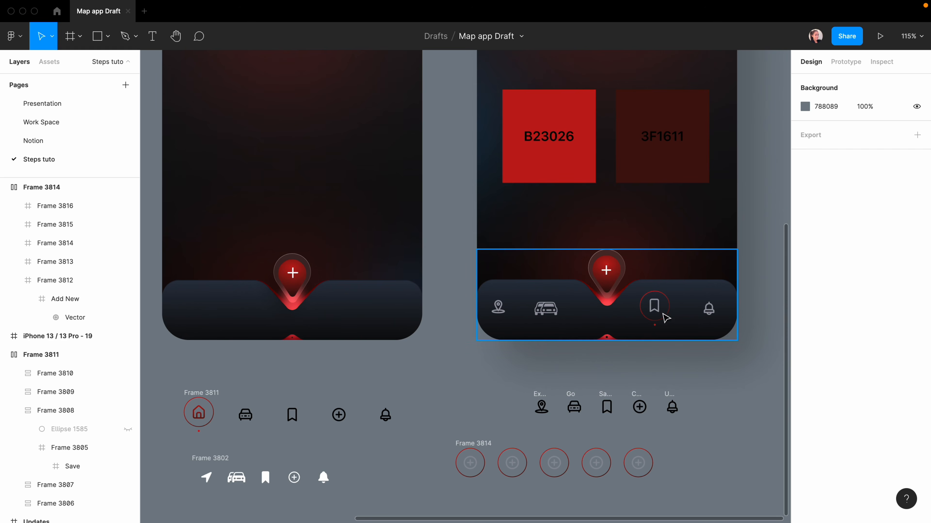
# Step: Replace the plus icons in the first, second and fourth circles with the location, car and bookmark icons
pyautogui.doubleClick(472, 467)
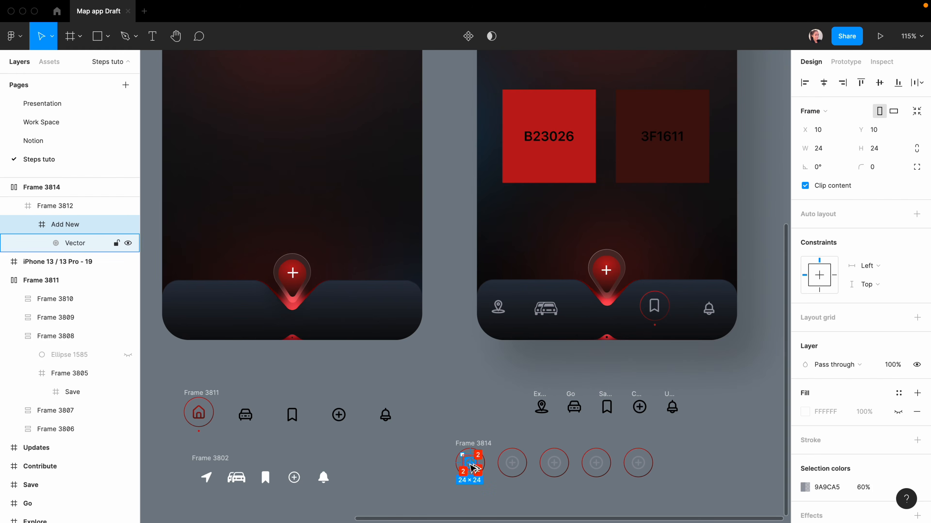
pyautogui.press('super+v')
pyautogui.click(550, 312)
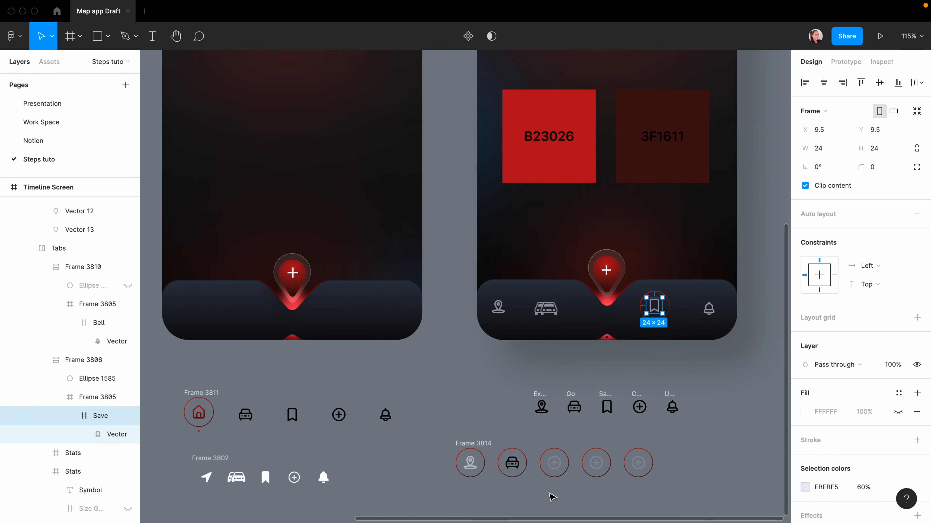
pyautogui.doubleClick(598, 462)
pyautogui.press('super+shift+r')
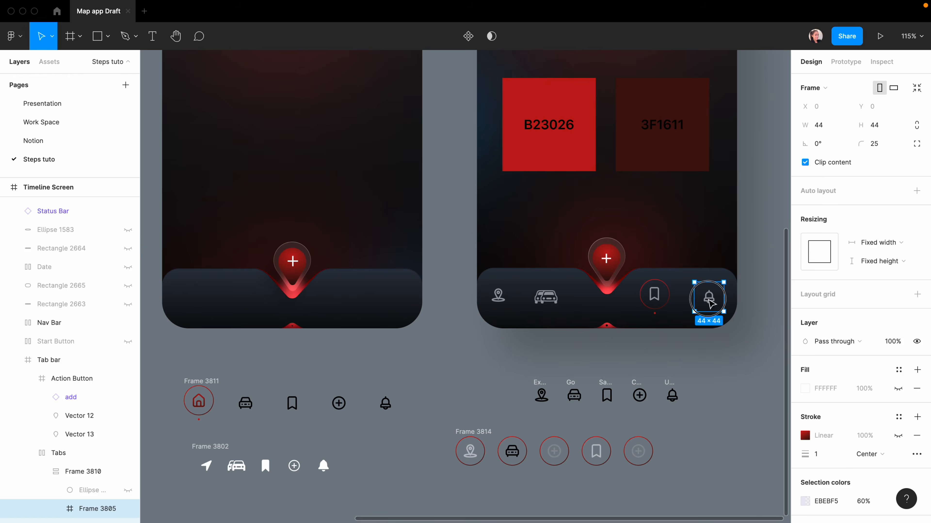
# Step: Replace the plus icon in the fifth circle with a copy of the Timeline Screen tab bar's bell icon
pyautogui.doubleClick(711, 300)
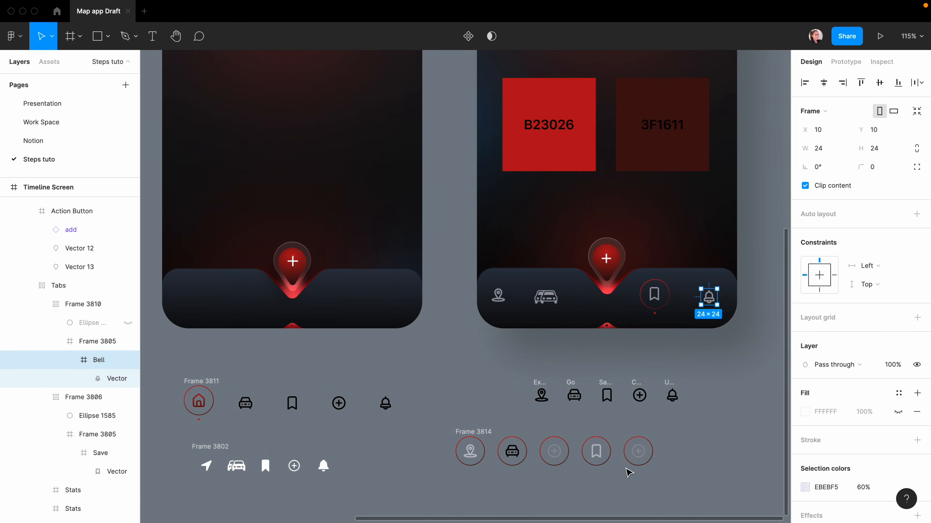
pyautogui.doubleClick(633, 463)
pyautogui.press('super+shift+r')
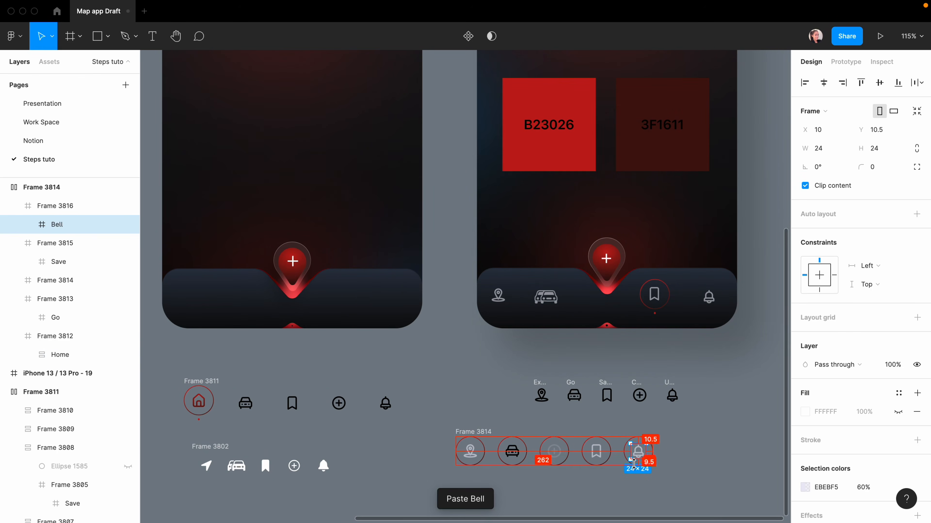
pyautogui.click(523, 495)
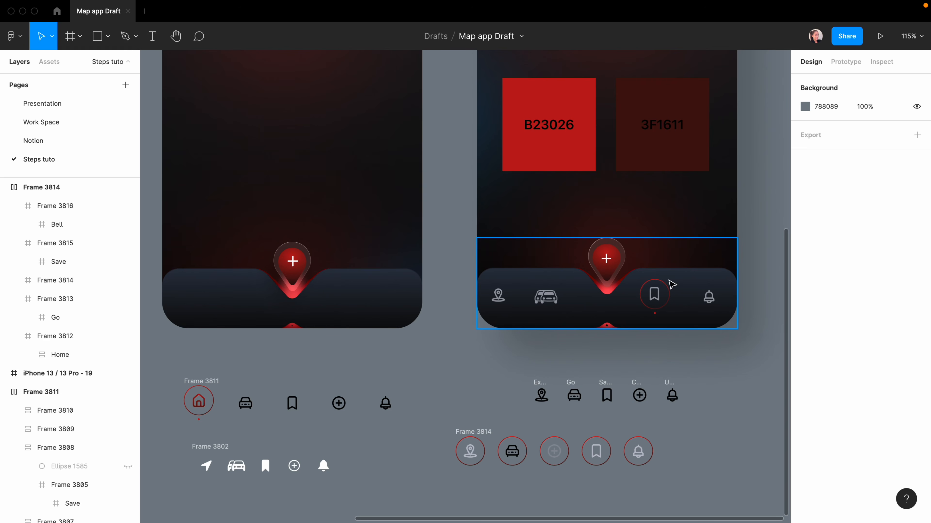
# Step: Hide the red gradient stroke on every circle in the row except the bookmark's
pyautogui.click(476, 444)
pyautogui.click(898, 436)
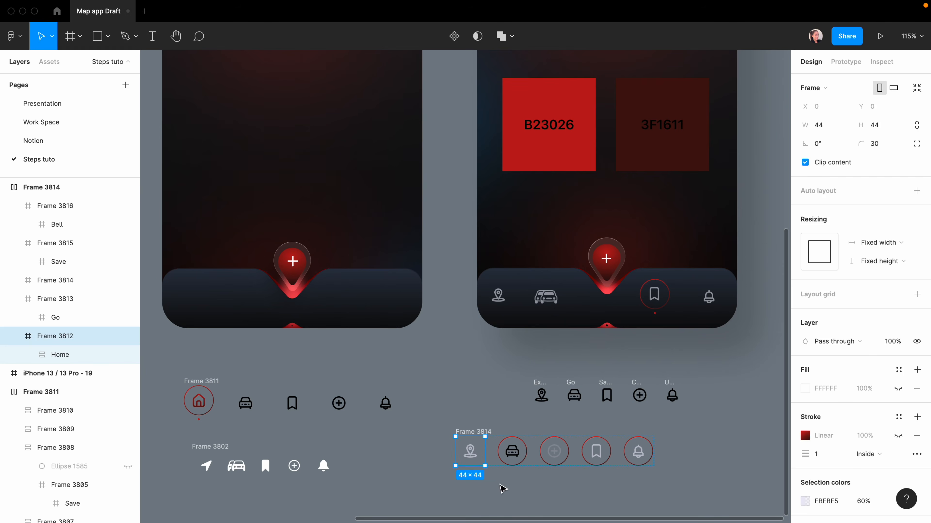
pyautogui.click(514, 484)
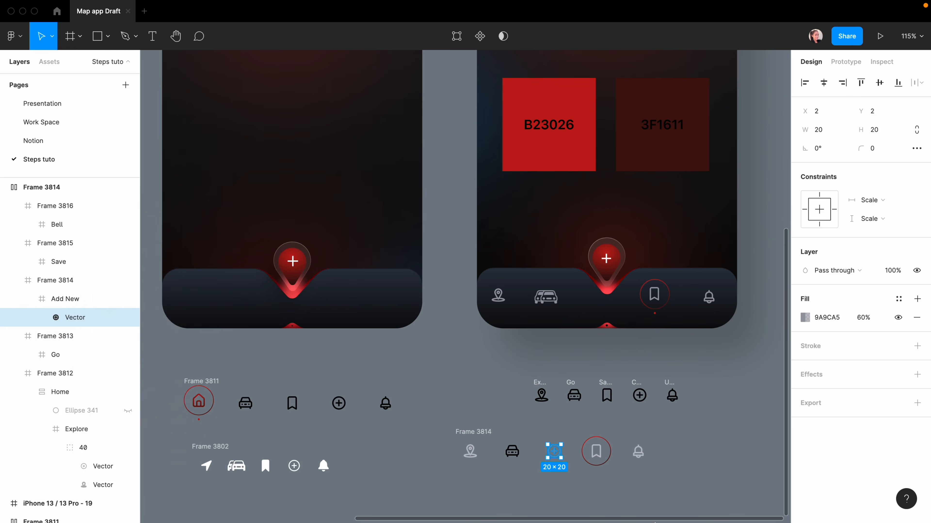
pyautogui.click(472, 491)
# Step: Give the car icon in the tab row the plus icon's grey fill 9A9CA5 at 60% opacity
pyautogui.keyDown('super'); pyautogui.click(512, 452); pyautogui.keyUp('super')
pyautogui.rightClick(65, 376)
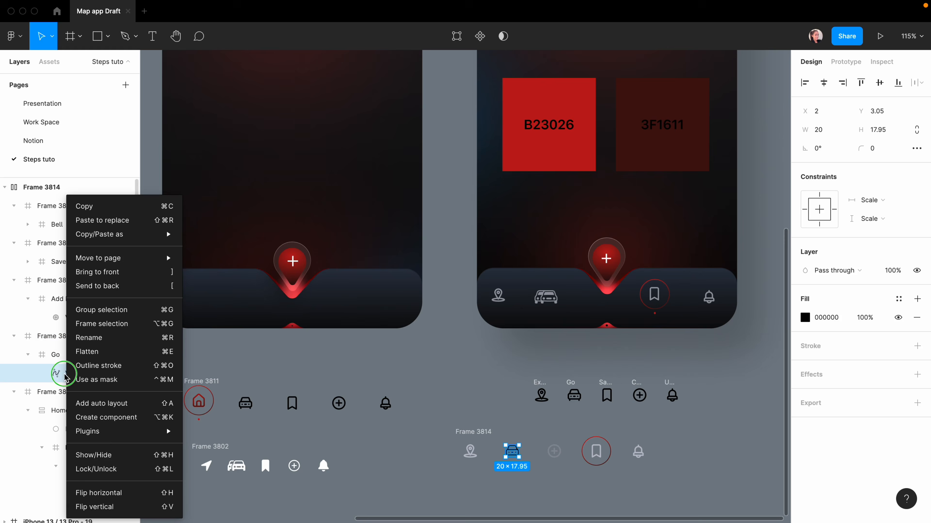
pyautogui.moveTo(103, 233)
pyautogui.click(219, 301)
pyautogui.click(463, 479)
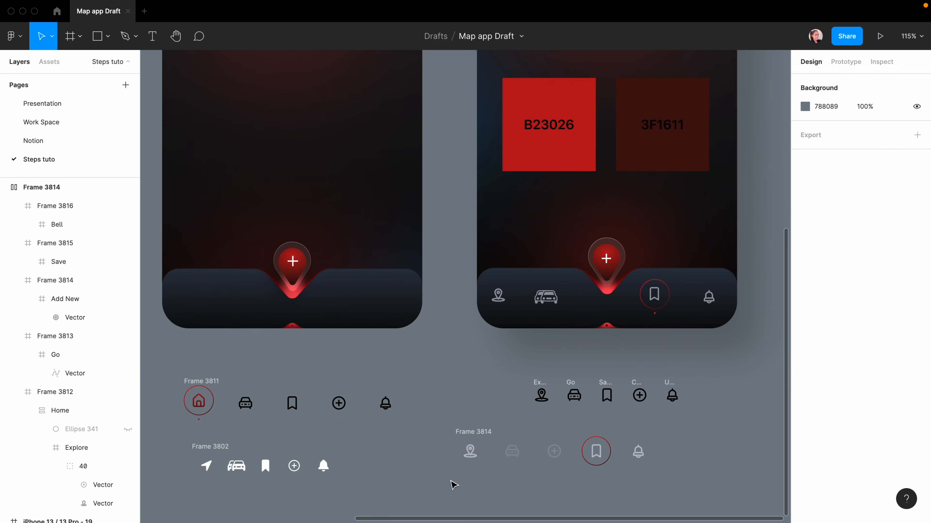
# Step: Change the fill of the bookmark icon inside the red circle to white FFFFFF
pyautogui.keyDown('super'); pyautogui.click(596, 451); pyautogui.keyUp('super')
pyautogui.click(804, 318)
pyautogui.click(571, 513)
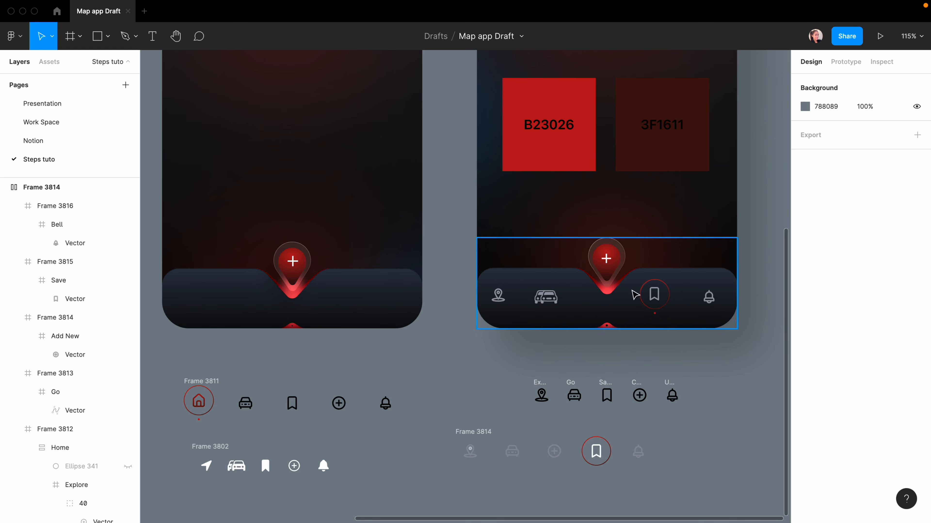
pyautogui.keyDown('super'); pyautogui.click(654, 314); pyautogui.keyUp('super')
pyautogui.click(897, 295)
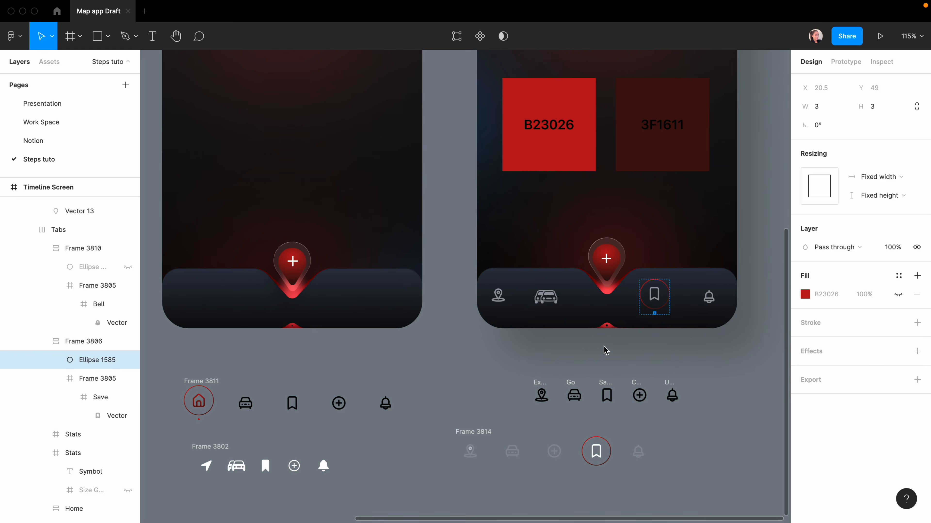
pyautogui.click(670, 358)
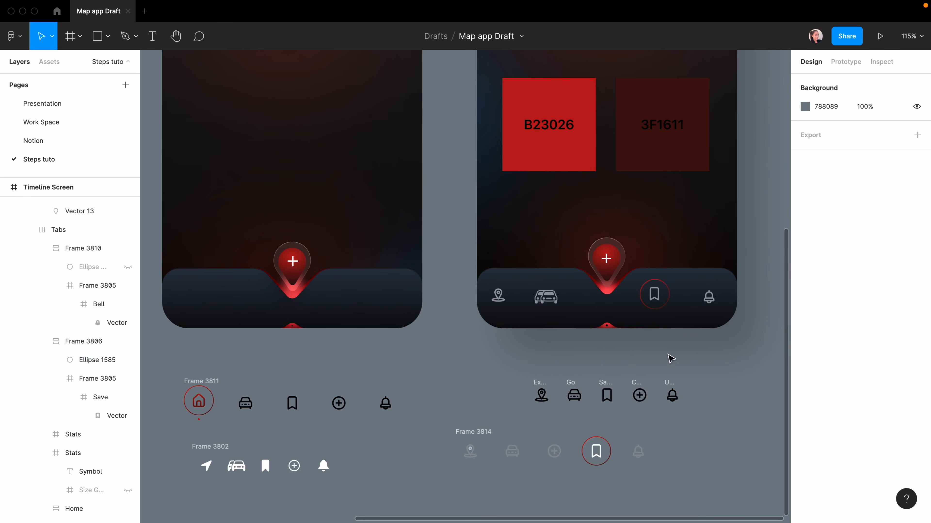
# Step: Draw a small 3 × 3 dot just below the bookmark's red circle
pyautogui.scroll(10, 619, 495)
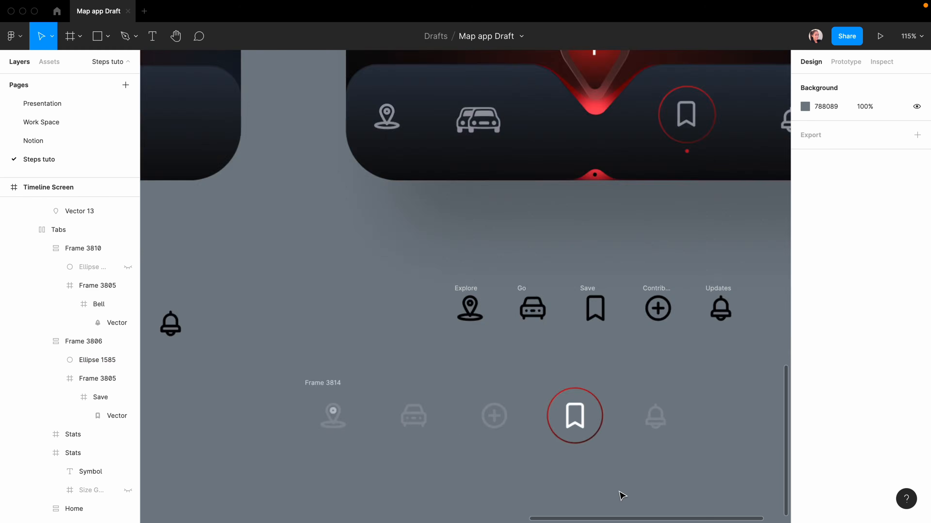
pyautogui.press('o')
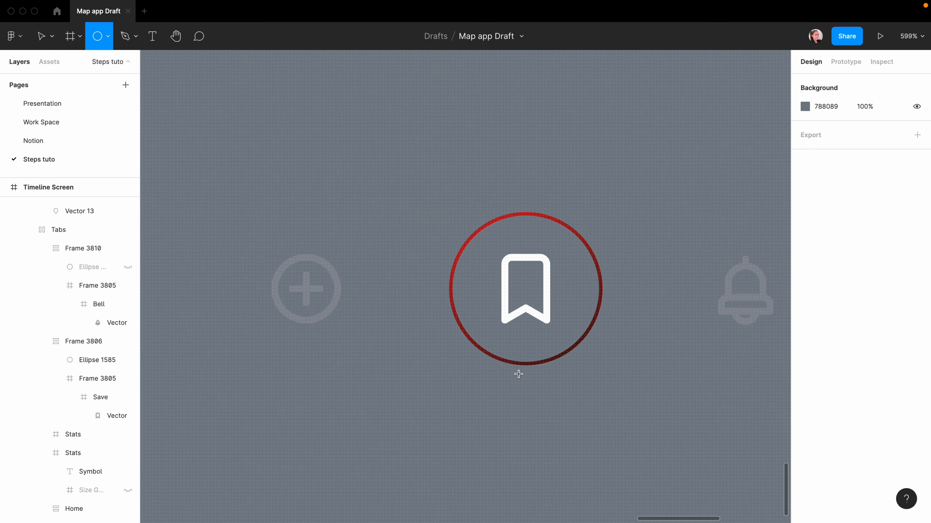
pyautogui.moveTo(520, 379); pyautogui.dragTo(531, 390)
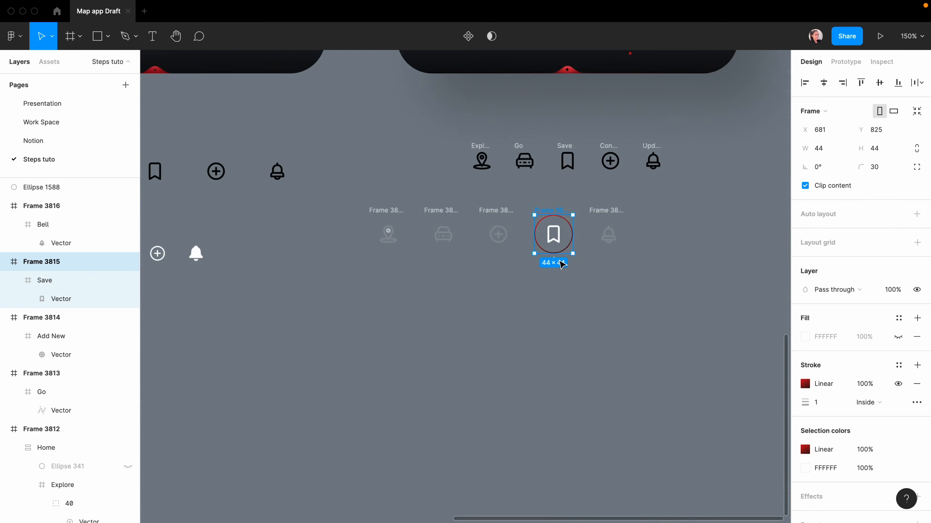
# Step: Wrap the bookmark circle and the dot in a vertical auto layout with centred alignment and 4 spacing
pyautogui.hotkey('shift', '2')
pyautogui.keyDown('shift'); pyautogui.click(541, 255); pyautogui.keyUp('shift')
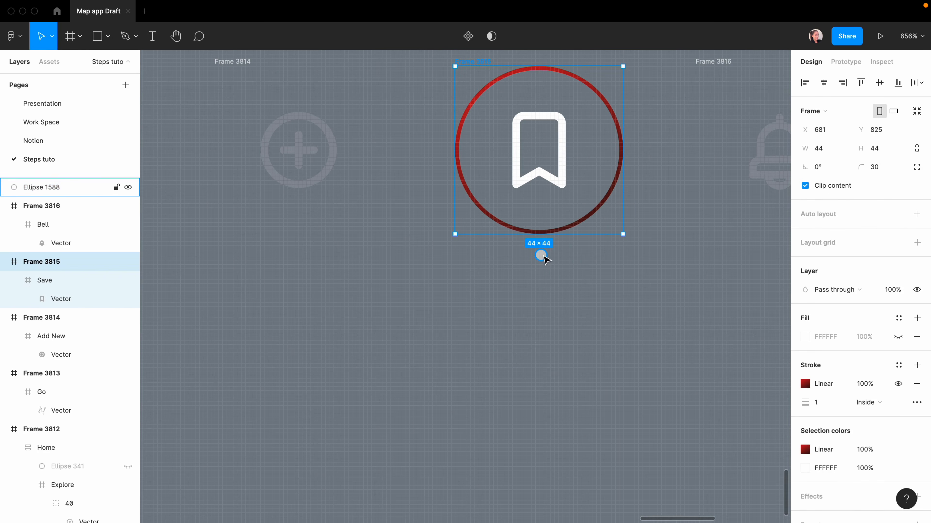
pyautogui.hotkey('shift', 'a')
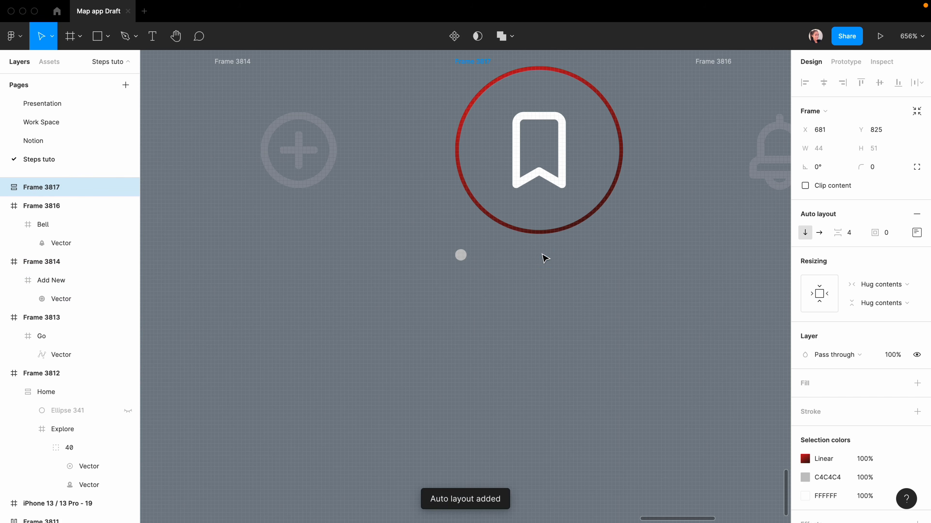
pyautogui.click(917, 232)
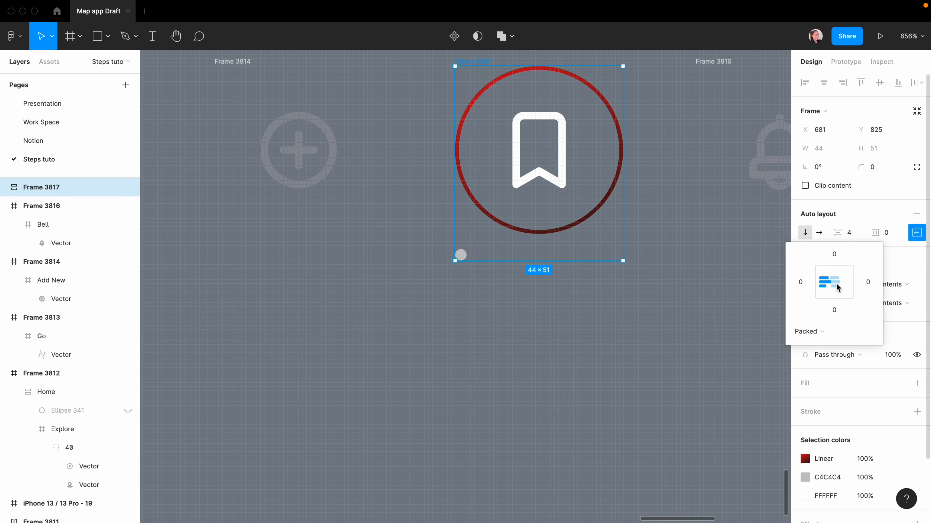
pyautogui.click(838, 288)
pyautogui.moveTo(839, 235); pyautogui.dragTo(842, 241)
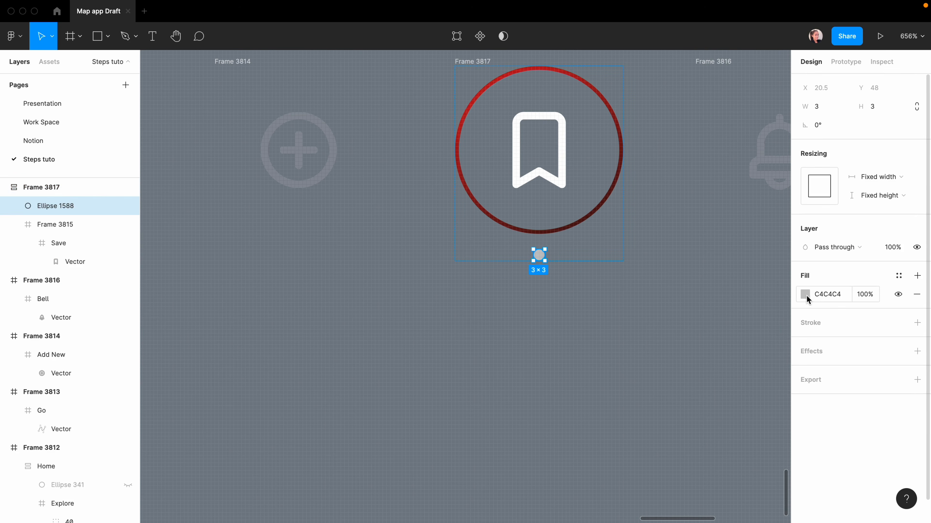
# Step: Recolour the dot below the bookmark to red B33027, sampled from the circle's stroke
pyautogui.click(805, 296)
pyautogui.click(667, 394)
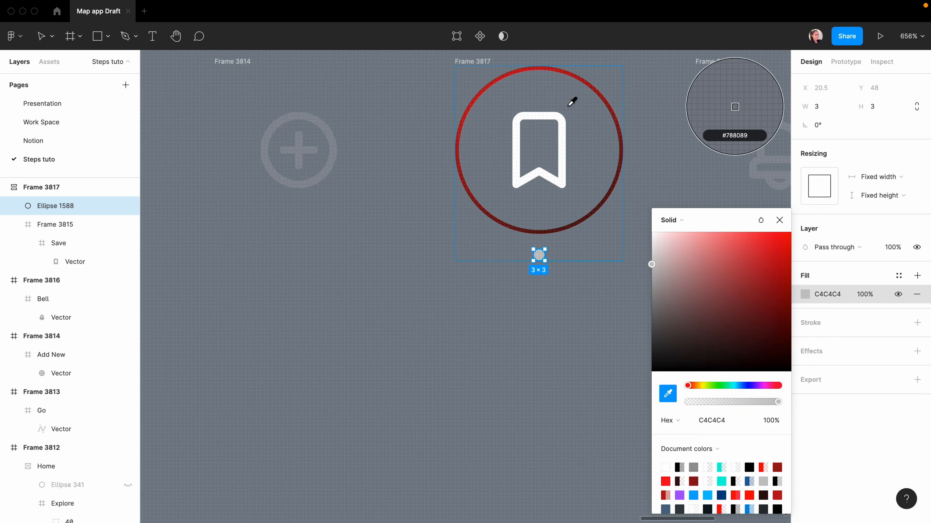
pyautogui.click(522, 64)
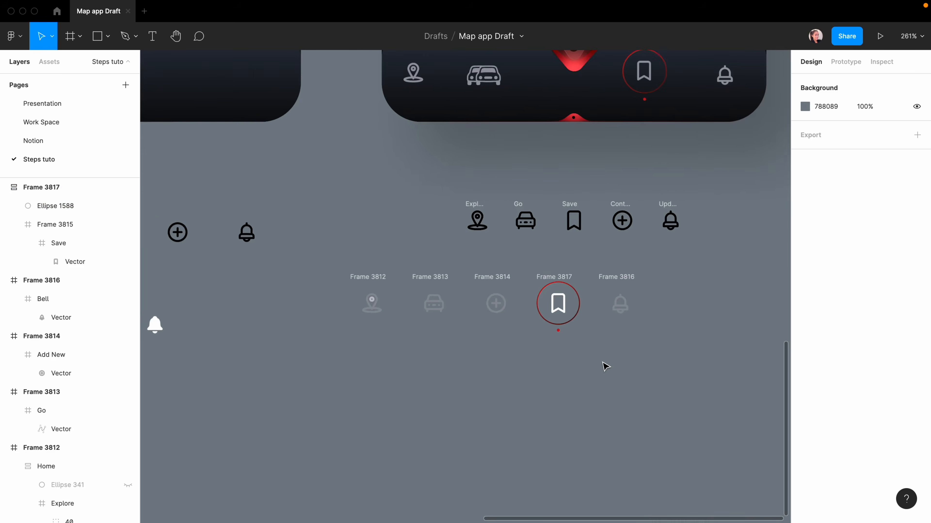
# Step: Combine the five tab icon frames into one horizontal auto layout row
pyautogui.scroll(-4, 603, 364)
pyautogui.scroll(-3, 580, 353)
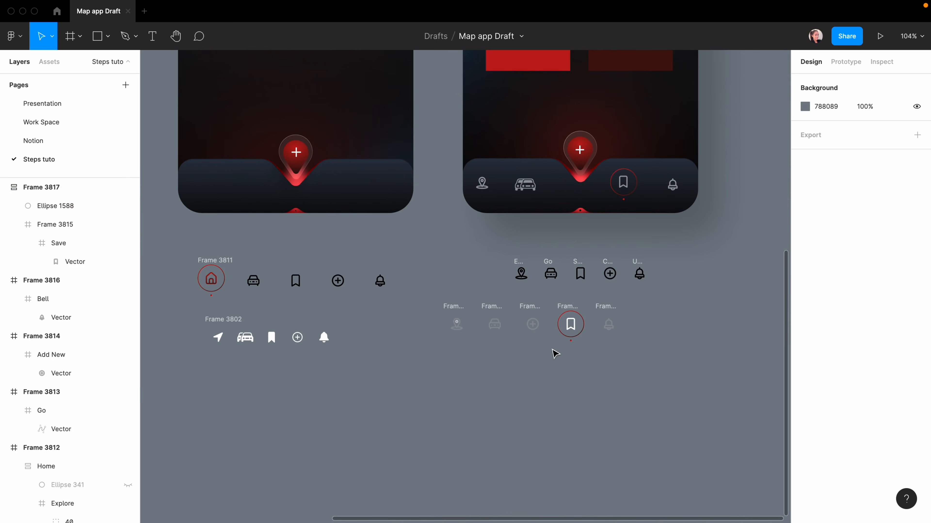
pyautogui.moveTo(432, 300); pyautogui.dragTo(634, 346)
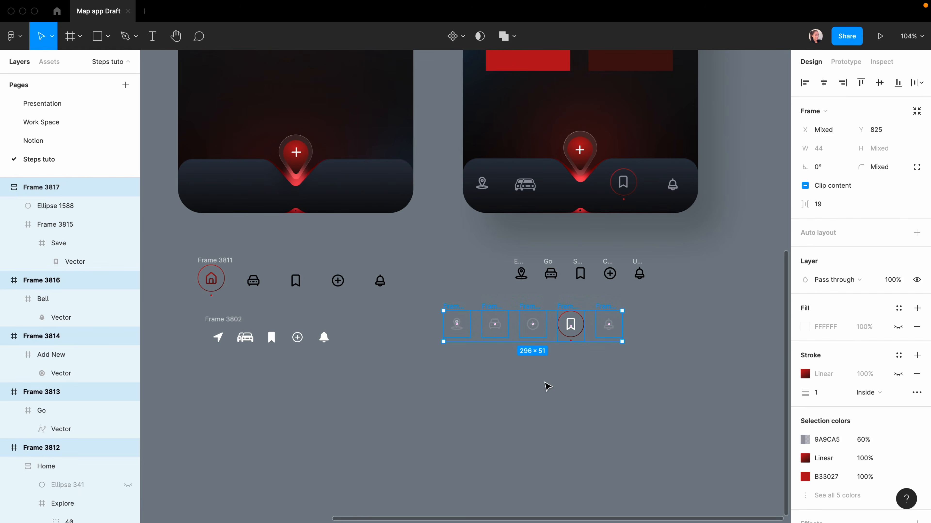
pyautogui.hotkey('shift', 'a')
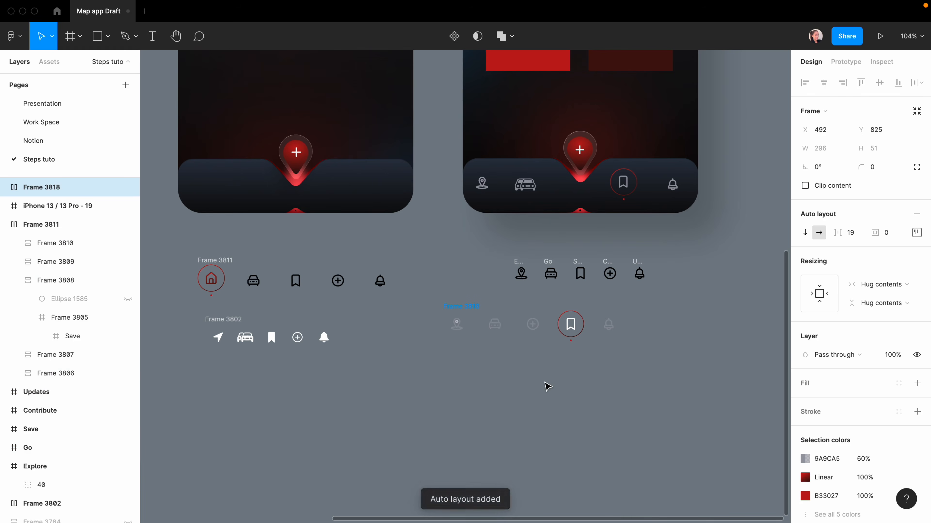
# Step: Set the row's padding to 20 left and right and 10 top and bottom, with Space between distribution
pyautogui.click(916, 233)
pyautogui.click(801, 287)
pyautogui.press('Up')
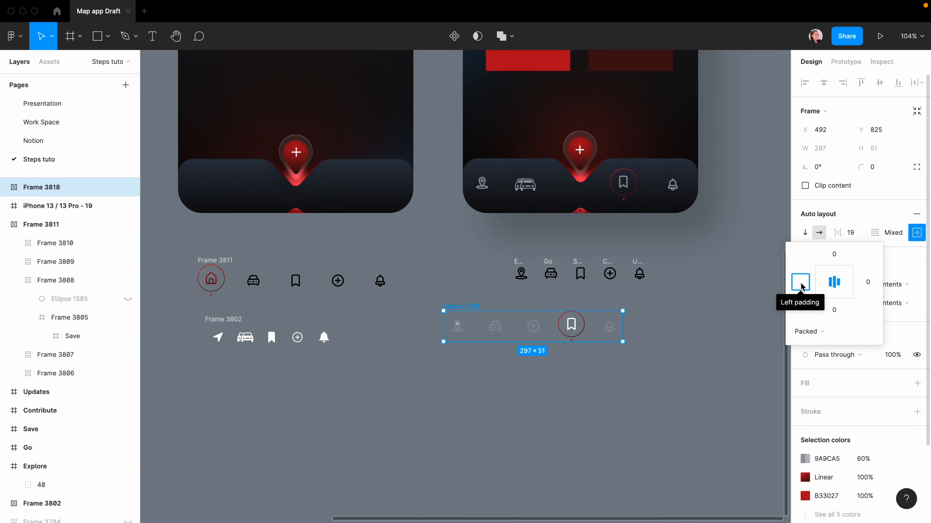
pyautogui.write('20')
pyautogui.press('Tab')
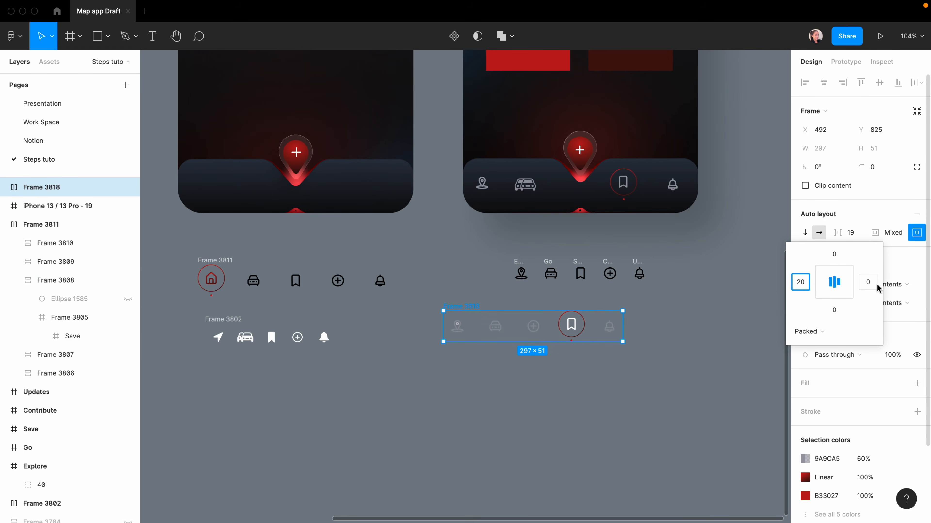
pyautogui.write('20')
pyautogui.click(833, 257)
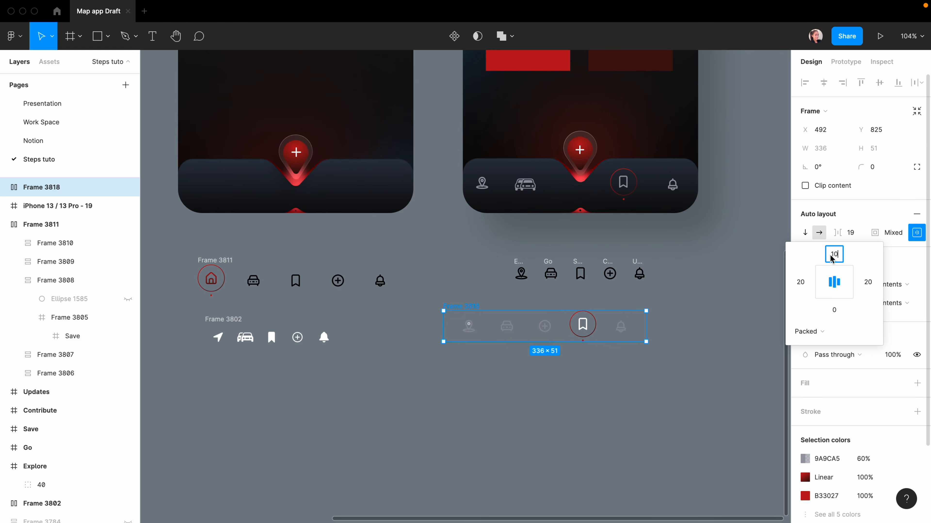
pyautogui.click(834, 309)
pyautogui.write('10')
pyautogui.press('Return')
pyautogui.click(809, 331)
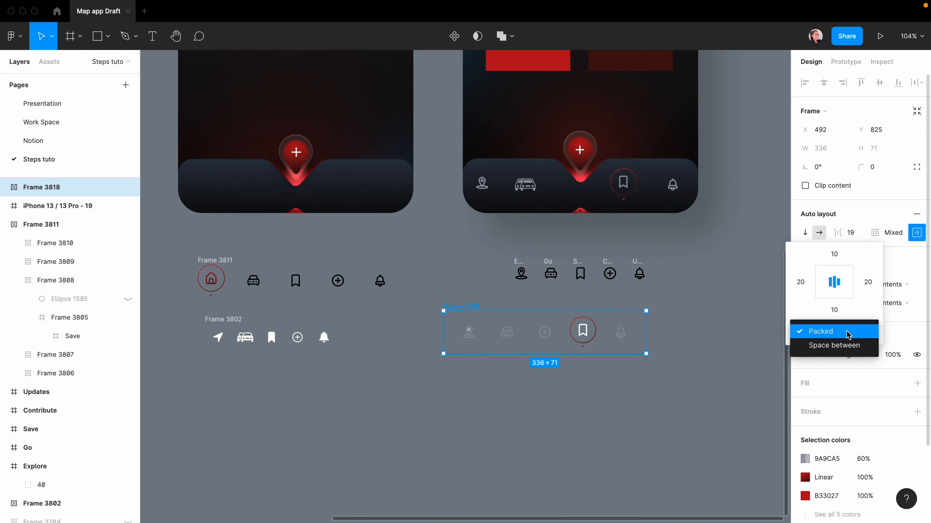
pyautogui.click(818, 351)
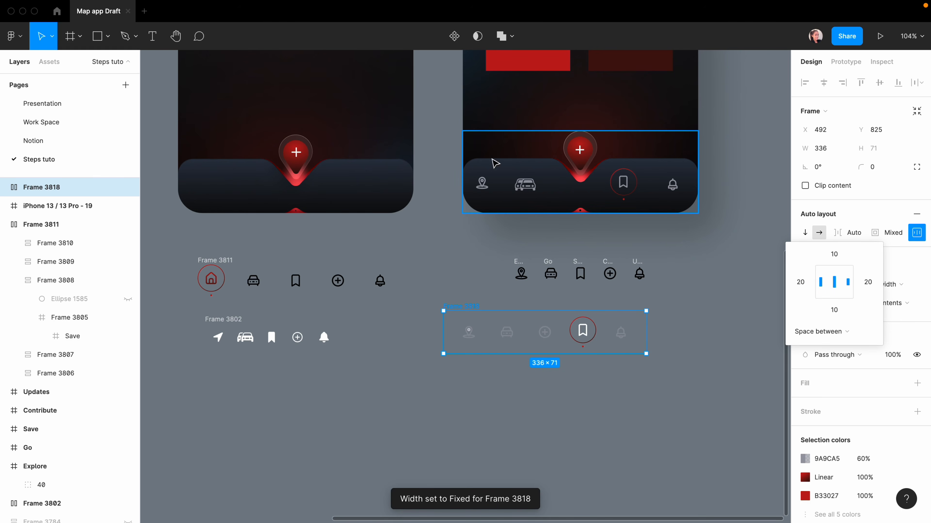
# Step: Set the tab row's width to 390 and place it over the Map Screen's bottom bar
pyautogui.click(820, 153)
pyautogui.doubleClick(819, 153)
pyautogui.write('39')
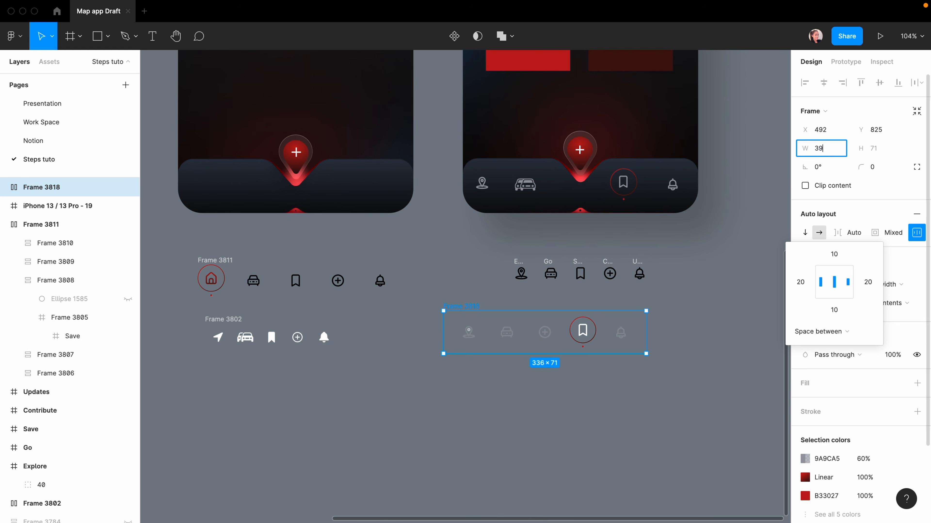
pyautogui.write('0')
pyautogui.press('Return')
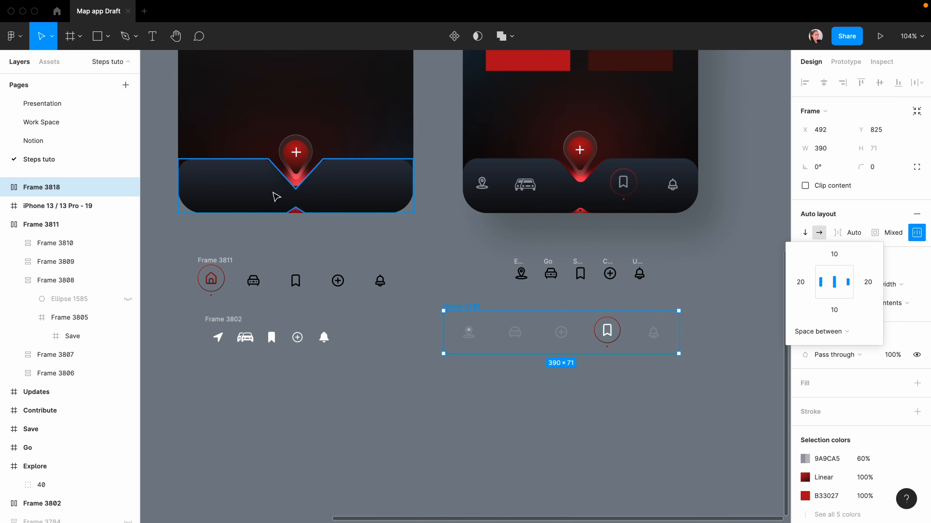
pyautogui.moveTo(456, 308); pyautogui.dragTo(234, 167)
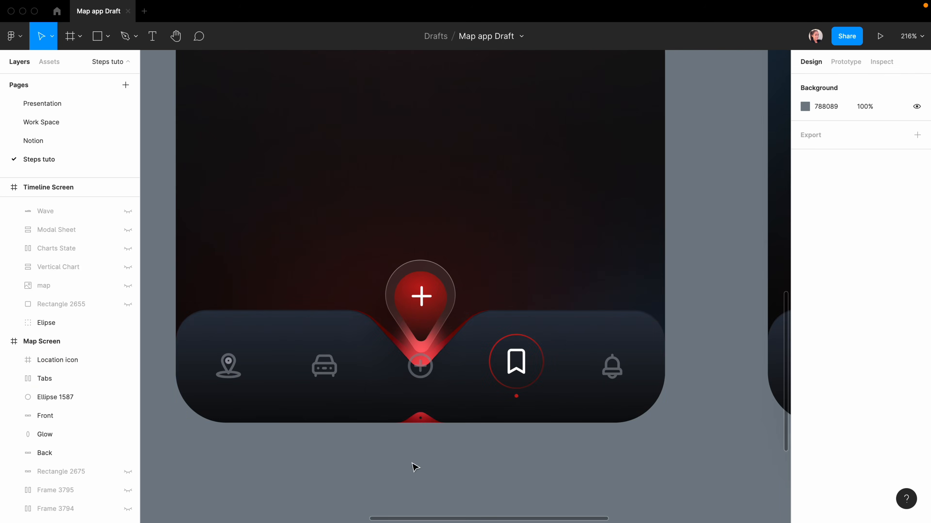
# Step: Set the layer opacity of the middle plus icon frame behind the red pin to 0%
pyautogui.doubleClick(421, 370)
pyautogui.click(892, 343)
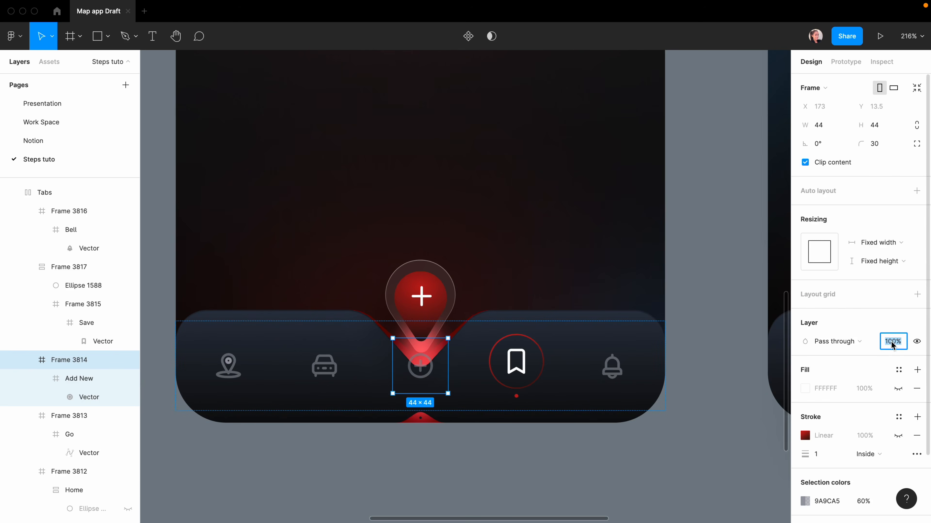
pyautogui.write('0')
pyautogui.press('Return')
pyautogui.click(428, 487)
# Step: Frame the Map Screen's Location icon, Tabs, Ellipse 1587, Front, Glow and Back layers together
pyautogui.click(363, 343)
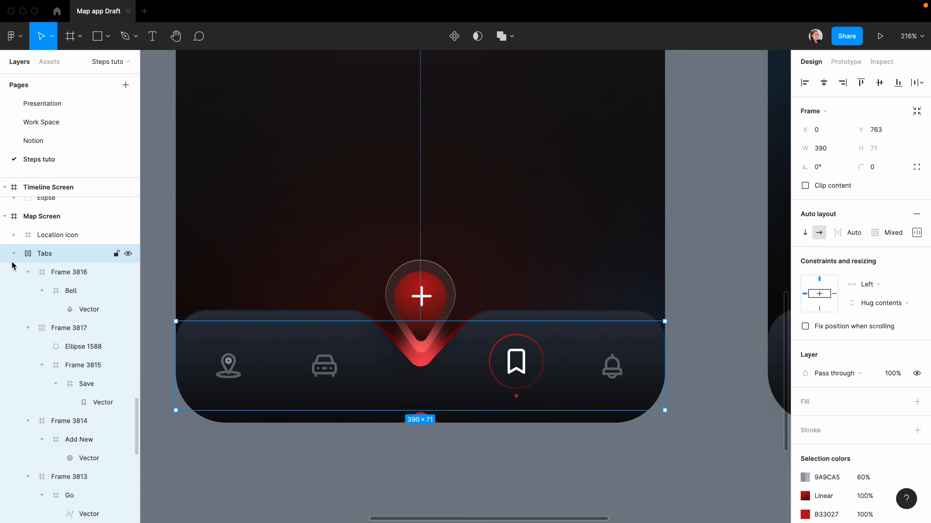
pyautogui.click(13, 254)
pyautogui.click(44, 236)
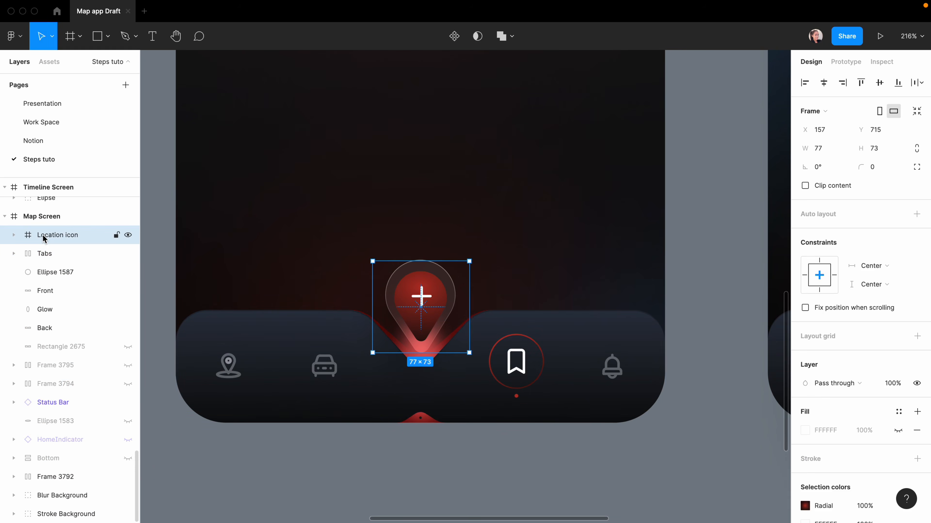
pyautogui.keyDown('shift'); pyautogui.click(51, 328); pyautogui.keyUp('shift')
pyautogui.press('super+alt+g')
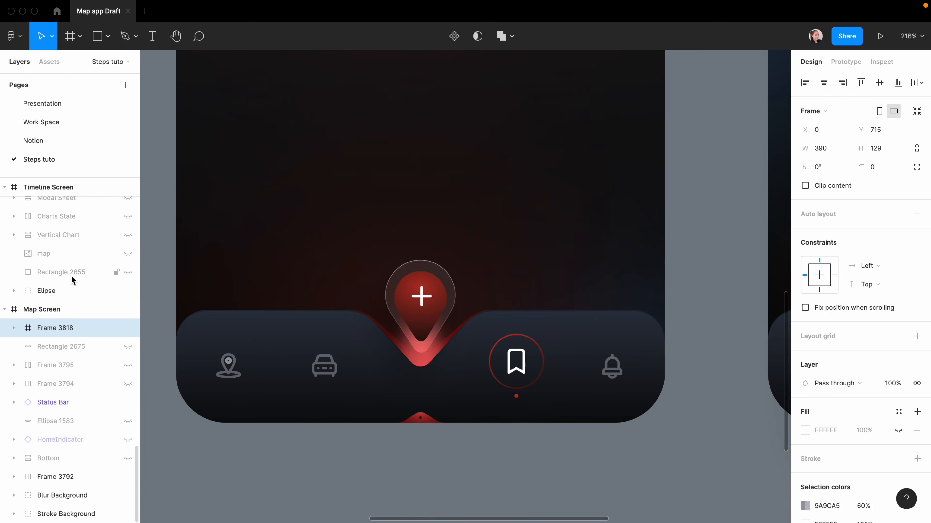
pyautogui.doubleClick(440, 383)
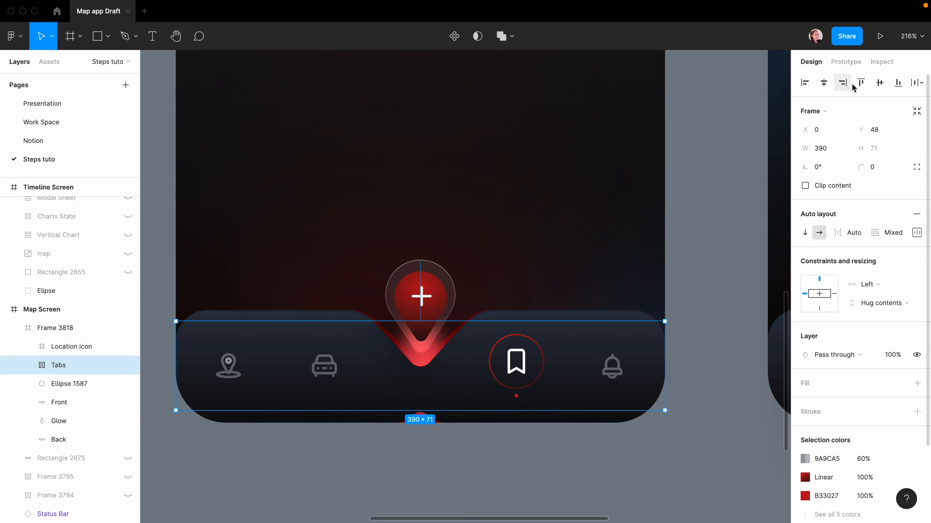
pyautogui.press('Escape')
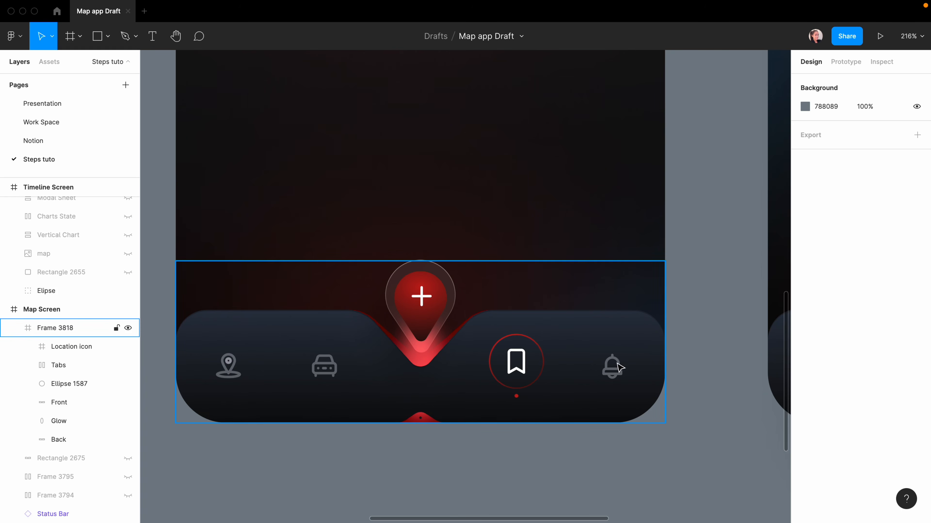
pyautogui.click(504, 466)
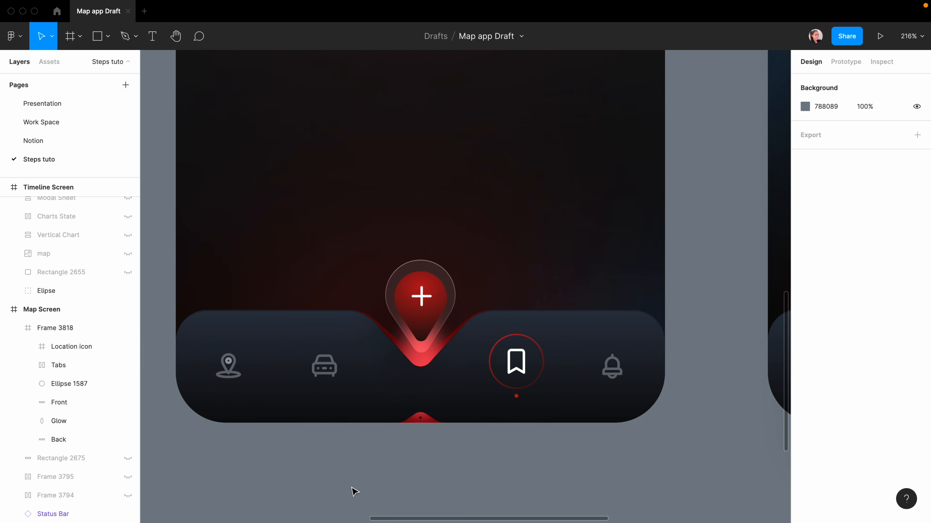